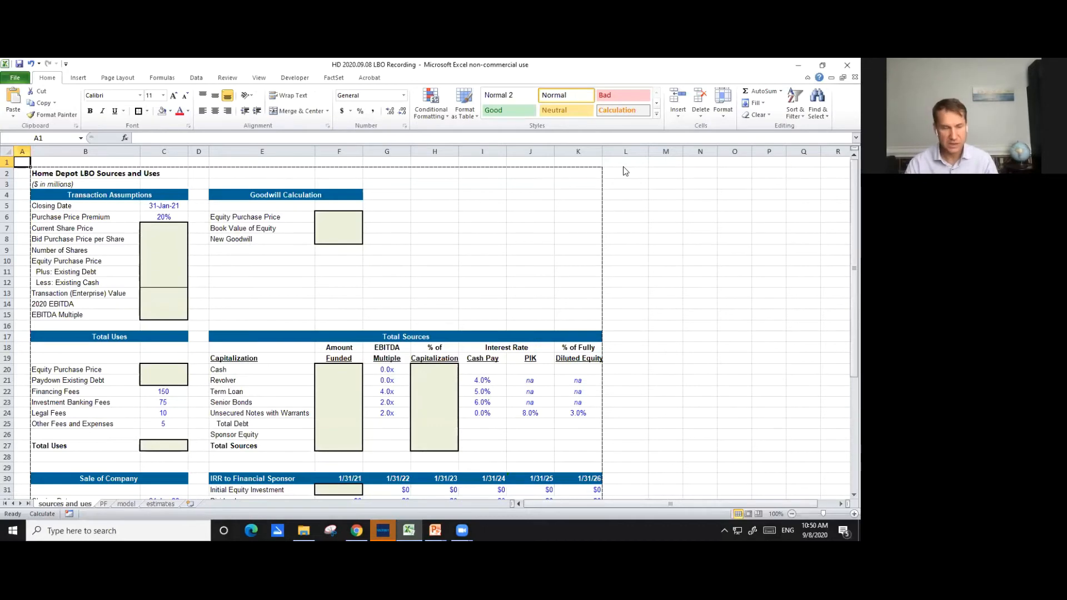
pyautogui.hotkey('ctrl', 'pagedown')
pyautogui.hotkey('ctrl', 'pagedown')
# - Look through the workbook's sheets and review the assumptions at the top of the model sheet
pyautogui.hotkey('ctrl', 'pageup')
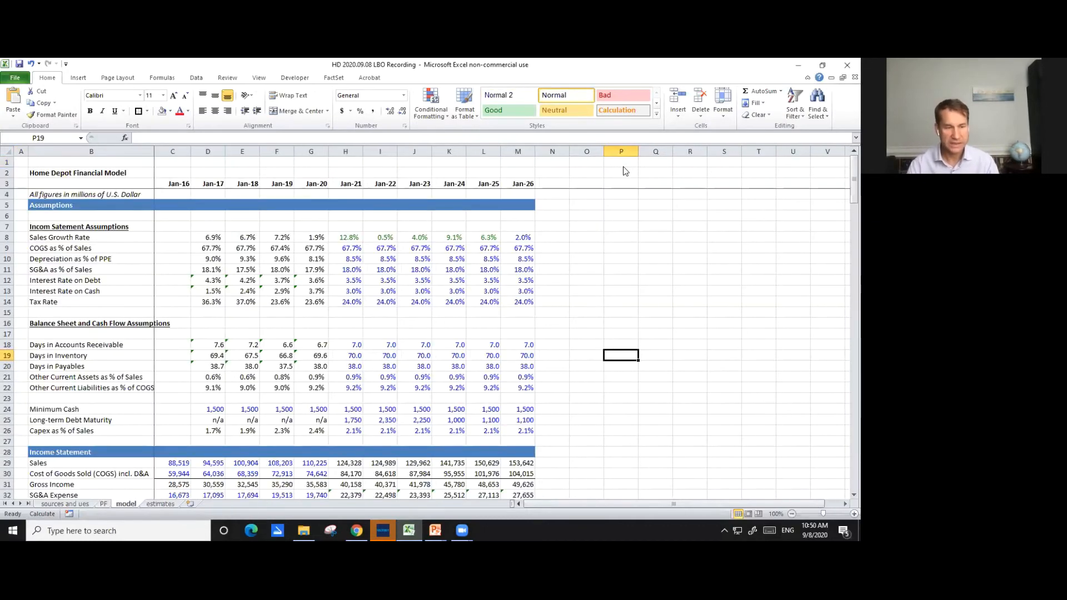
pyautogui.hotkey('ctrl', 'pagedown')
pyautogui.hotkey('ctrl', 'pageup')
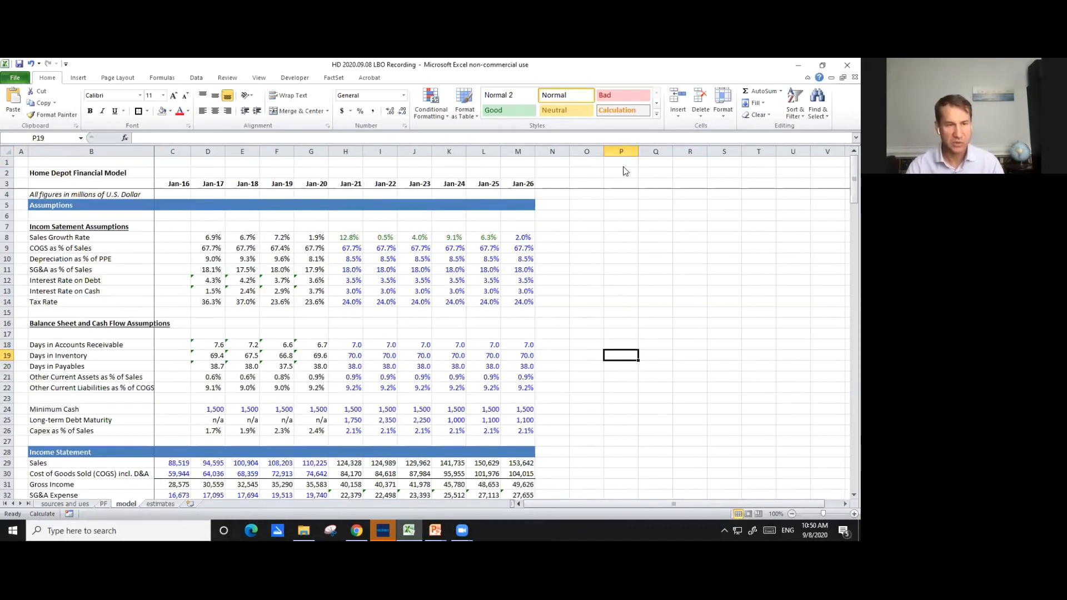
pyautogui.press('Left')
pyautogui.press('Left')
pyautogui.press('Left')
pyautogui.press('Left')
pyautogui.press('Left')
pyautogui.press('Left')
pyautogui.press('Left')
pyautogui.press('Left')
pyautogui.press('Left')
pyautogui.press('Left')
pyautogui.press('Left')
pyautogui.press('Left')
pyautogui.press('Left')
pyautogui.press('Left')
pyautogui.press('Left')
pyautogui.hotkey('ctrl', 'Up')
pyautogui.press('Down')
pyautogui.press('Down')
pyautogui.press('Down')
pyautogui.press('Up')
pyautogui.press('Up')
pyautogui.press('Up')
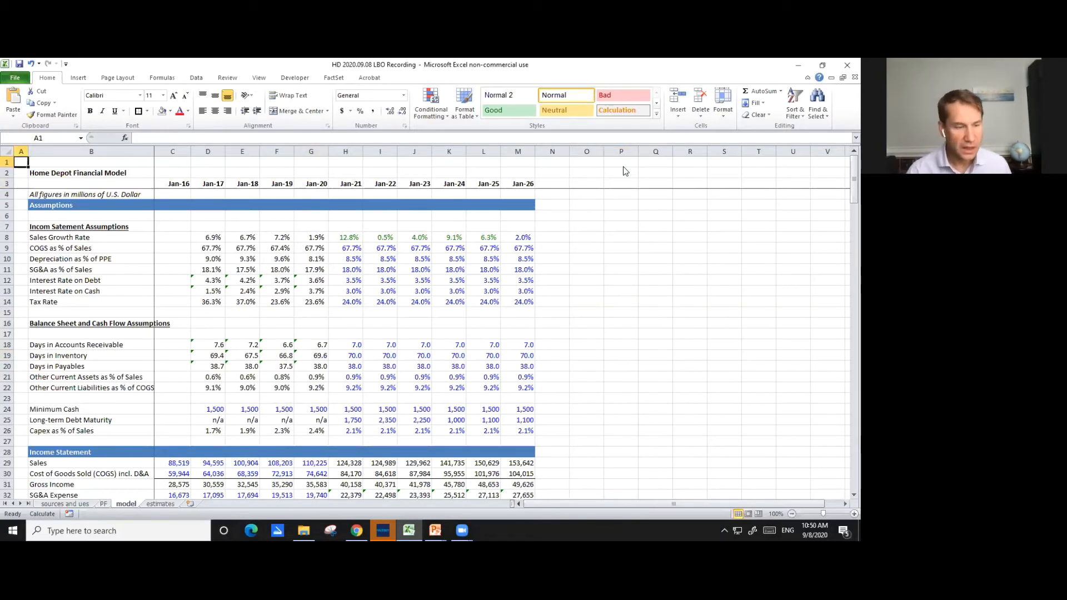
# - Review the sources and uses sheet, from the transaction assumptions down to the sale and IRR sections
pyautogui.hotkey('ctrl', 'pageup')
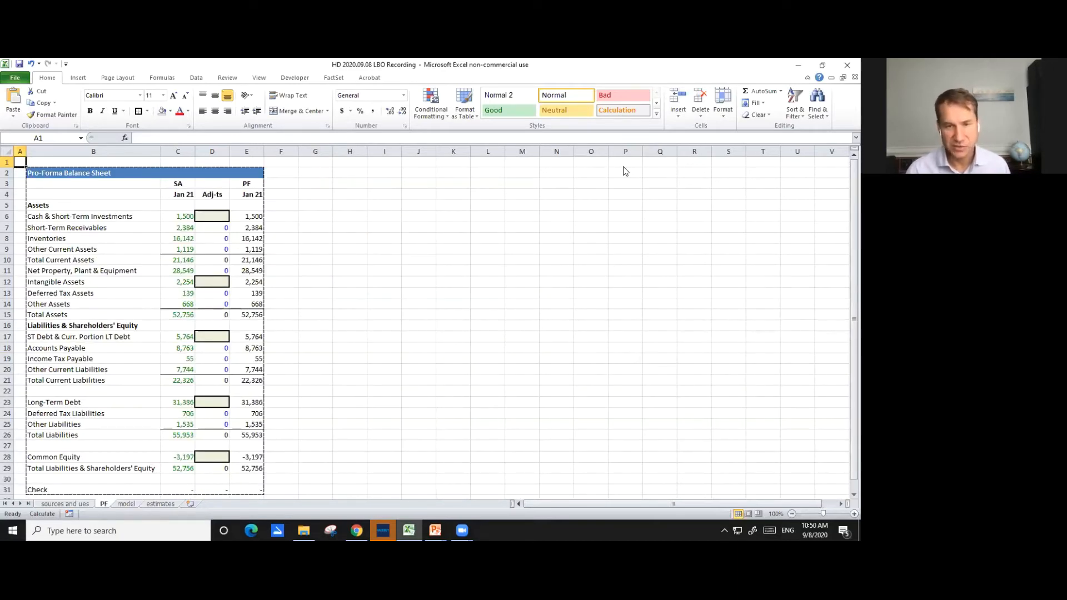
pyautogui.hotkey('ctrl', 'pageup')
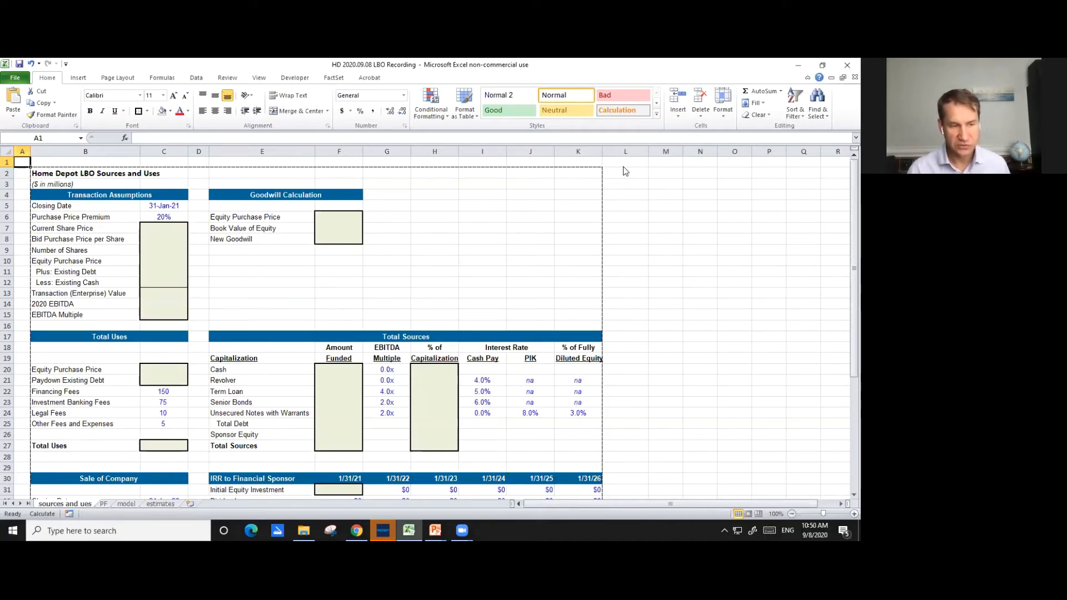
pyautogui.hotkey('ctrl', 'pagedown')
pyautogui.hotkey('ctrl', 'pageup')
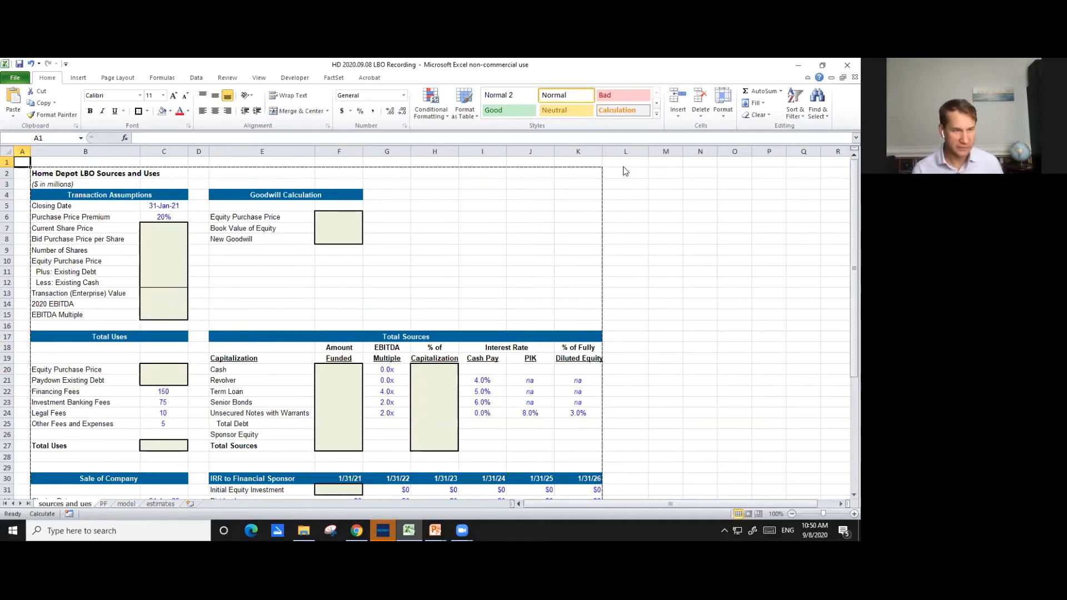
pyautogui.press('Down')
pyautogui.press('Down')
pyautogui.press('Down')
pyautogui.press('Down')
pyautogui.press('Down')
pyautogui.press('Down')
pyautogui.press('Down')
pyautogui.press('Down')
pyautogui.press('Down')
pyautogui.press('Down')
pyautogui.press('Down')
pyautogui.press('Down')
pyautogui.press('Down')
pyautogui.press('Down')
pyautogui.press('Down')
pyautogui.press('Down')
pyautogui.press('Down')
pyautogui.press('Down')
pyautogui.press('Down')
pyautogui.press('Down')
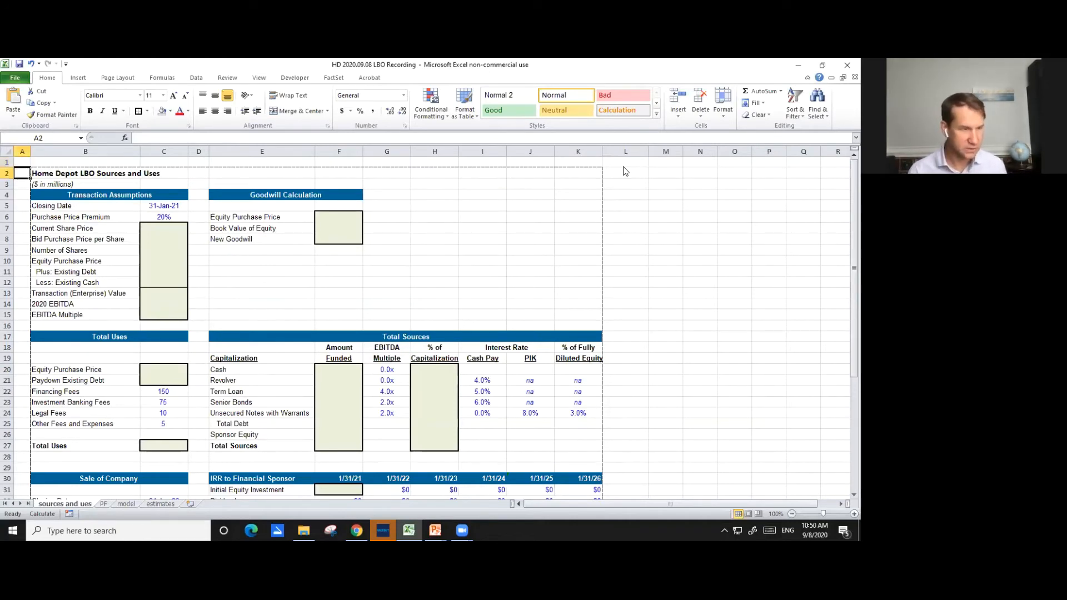
pyautogui.press('Down')
pyautogui.press('Down')
pyautogui.press('Down')
pyautogui.press('Down')
pyautogui.press('Down')
pyautogui.press('Down')
pyautogui.press('Down')
pyautogui.press('Down')
pyautogui.press('Down')
pyautogui.press('Down')
pyautogui.press('Down')
pyautogui.press('Down')
pyautogui.press('Down')
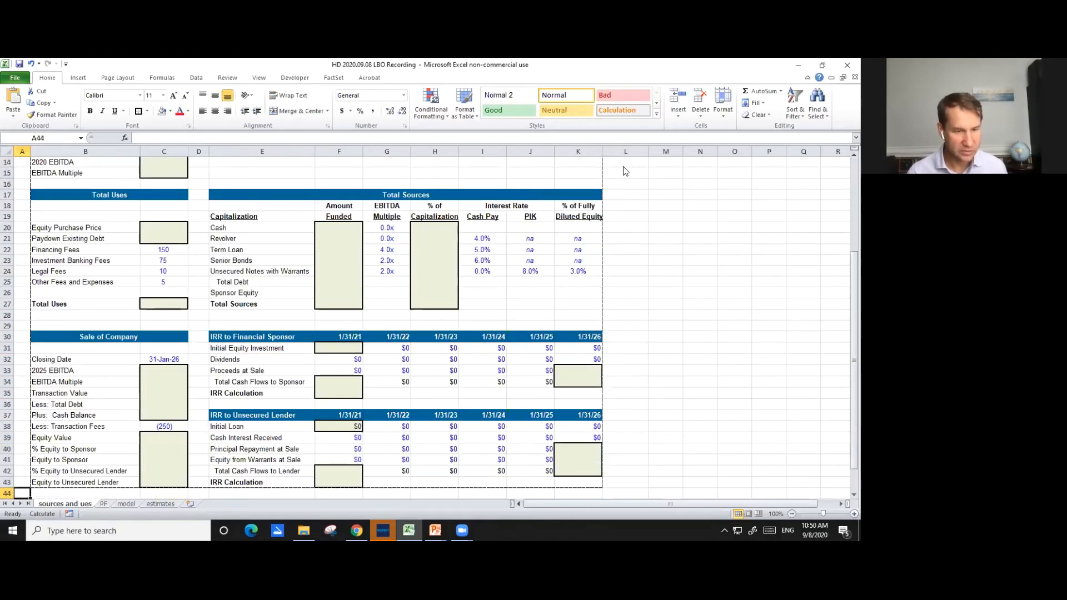
pyautogui.press('Up')
pyautogui.press('Up')
pyautogui.press('Up')
pyautogui.press('Up')
pyautogui.press('Up')
pyautogui.press('Up')
pyautogui.press('Up')
pyautogui.press('Up')
pyautogui.press('Up')
pyautogui.press('Up')
pyautogui.press('Up')
pyautogui.press('Up')
pyautogui.press('Up')
pyautogui.press('Up')
pyautogui.press('Up')
pyautogui.press('Up')
pyautogui.press('Up')
pyautogui.press('Up')
pyautogui.press('Up')
pyautogui.press('Up')
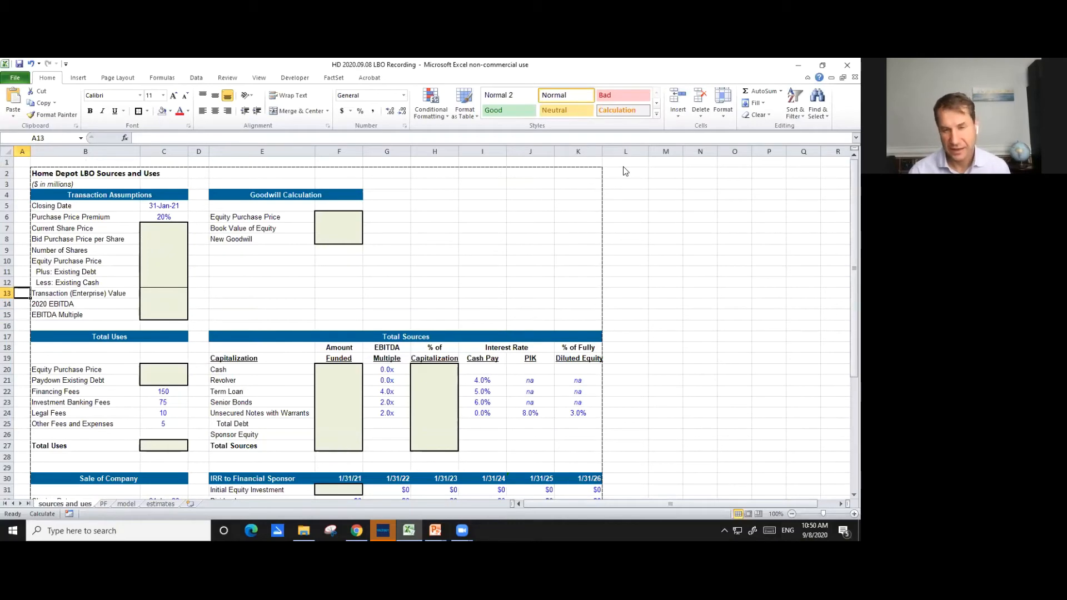
pyautogui.press('Up')
pyautogui.press('Up')
pyautogui.press('Up')
pyautogui.press('Up')
pyautogui.press('Up')
pyautogui.press('Up')
pyautogui.press('Up')
pyautogui.press('Up')
pyautogui.press('Up')
pyautogui.press('Up')
pyautogui.press('Up')
pyautogui.press('Up')
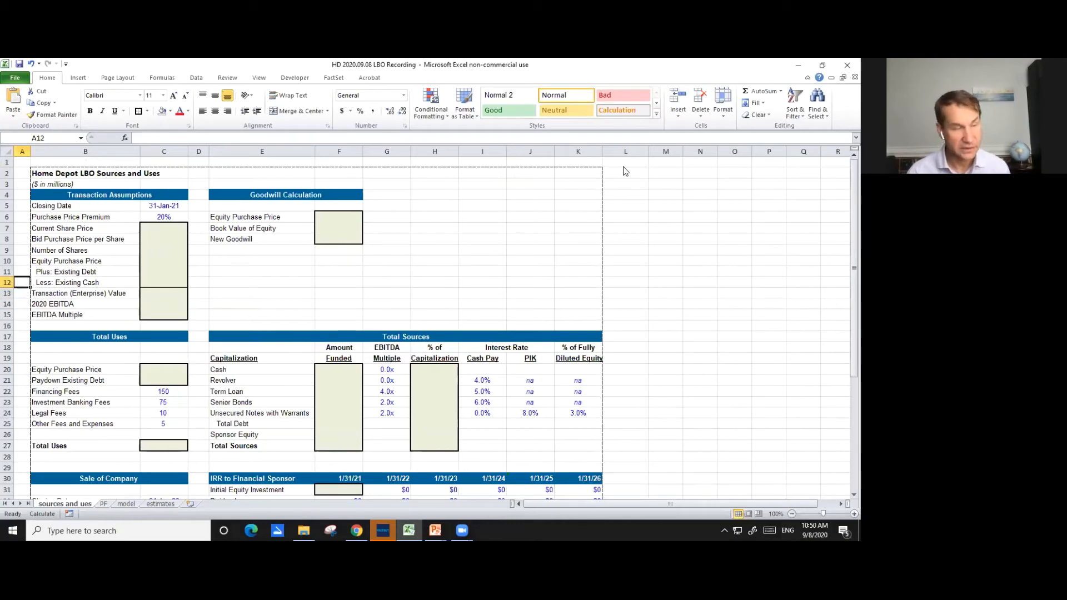
# - Examine the pro-forma balance sheet's line items on the PF sheet, from assets to common equity
pyautogui.hotkey('ctrl', 'pagedown')
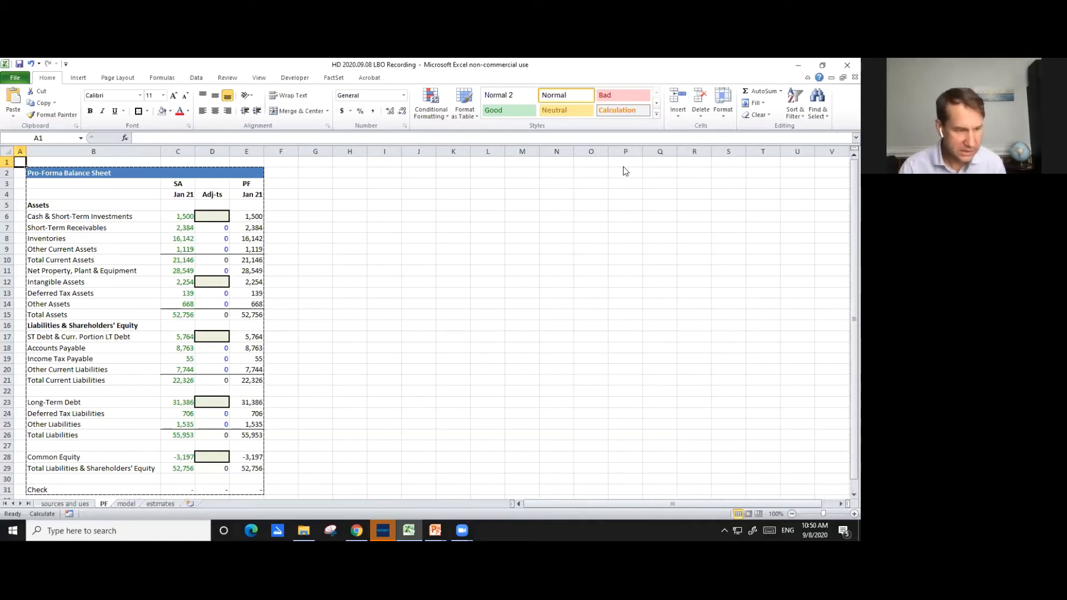
pyautogui.press('Down')
pyautogui.press('Down')
pyautogui.press('Down')
pyautogui.press('Down')
pyautogui.press('Down')
pyautogui.press('Down')
pyautogui.press('Down')
pyautogui.press('Down')
pyautogui.press('Down')
pyautogui.press('Up')
pyautogui.press('Up')
pyautogui.press('Up')
pyautogui.press('Up')
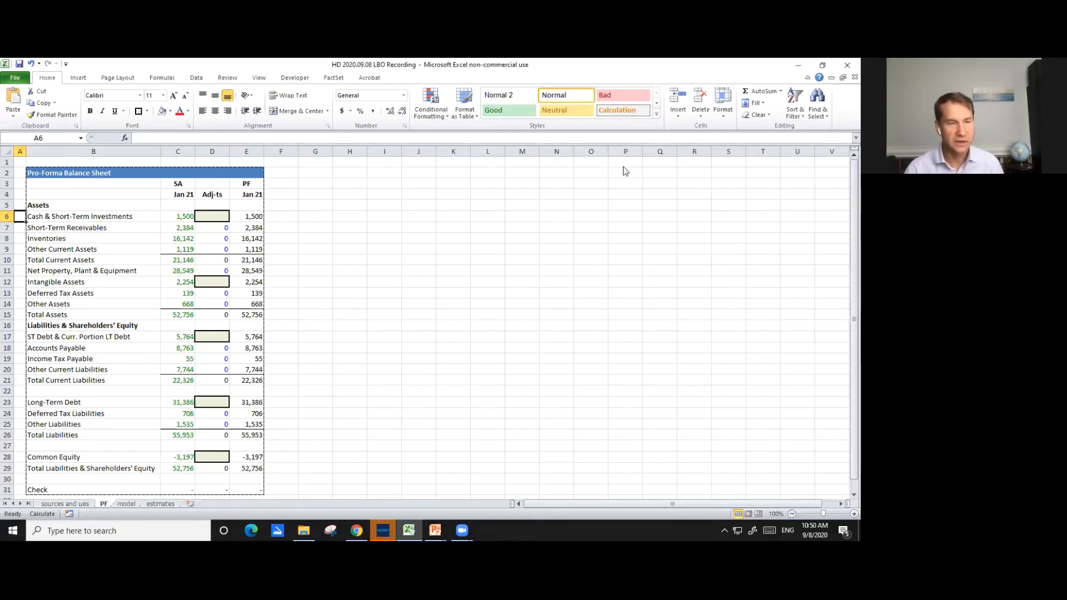
pyautogui.press('Right')
pyautogui.press('Right')
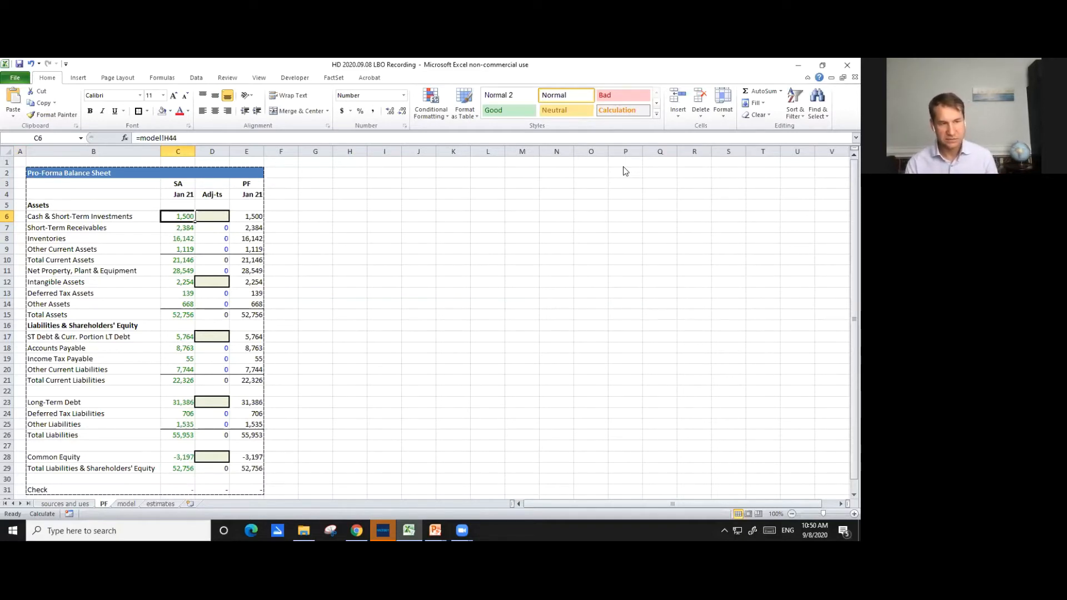
pyautogui.press('Left')
pyautogui.press('Up')
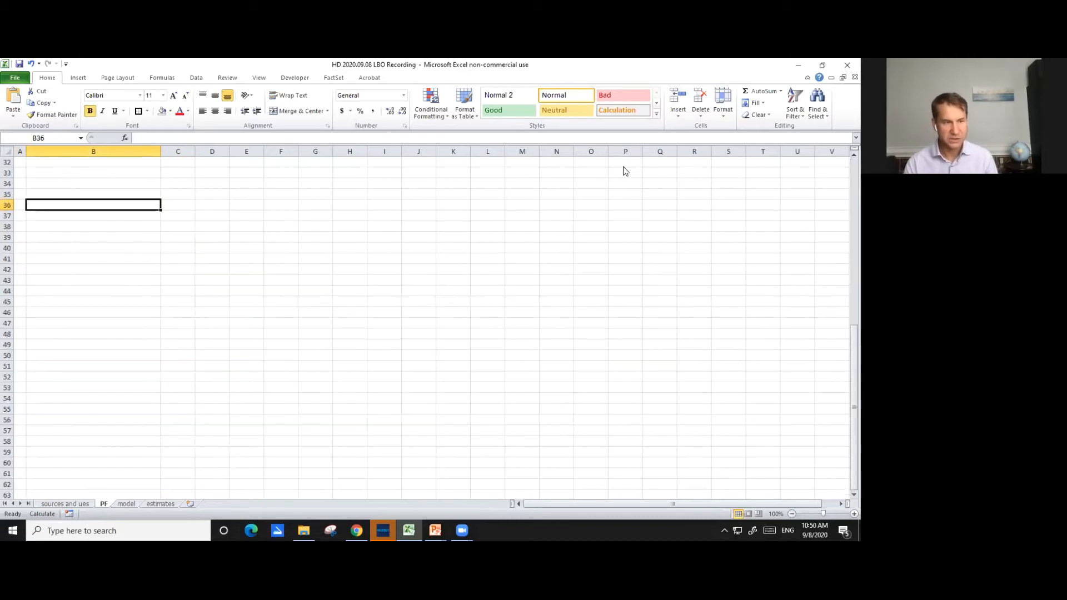
pyautogui.press('Down')
pyautogui.press('Down')
pyautogui.press('Down')
pyautogui.press('Down')
pyautogui.press('Down')
pyautogui.press('Down')
pyautogui.press('Down')
pyautogui.press('Down')
pyautogui.press('Down')
pyautogui.press('Down')
pyautogui.press('Down')
pyautogui.press('Down')
pyautogui.press('Down')
pyautogui.press('Down')
pyautogui.press('Down')
pyautogui.press('Down')
pyautogui.press('Down')
pyautogui.press('Down')
pyautogui.press('Down')
pyautogui.press('Down')
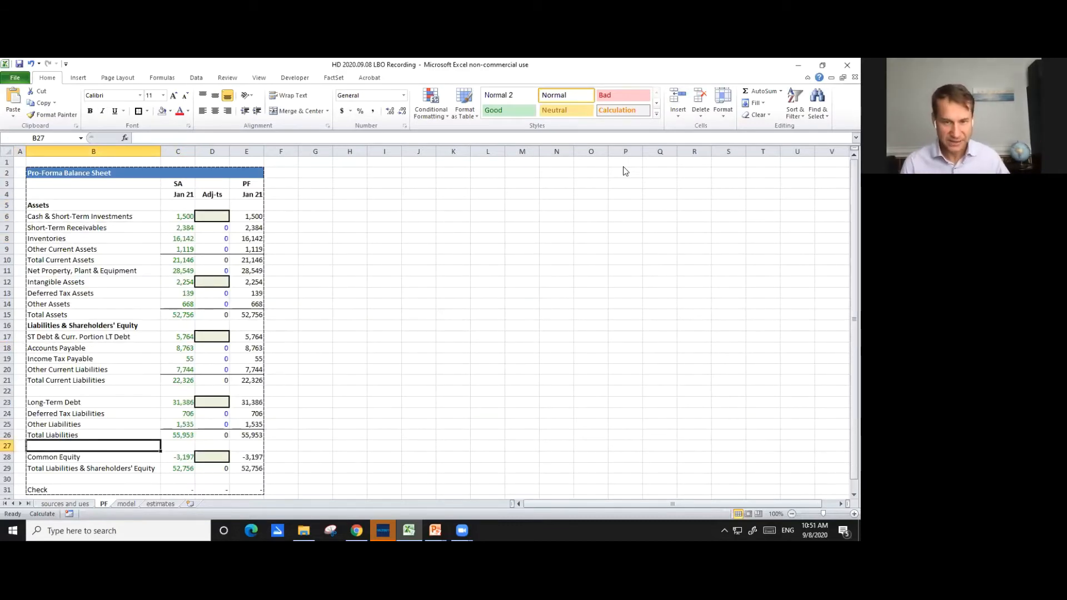
pyautogui.press('Up')
pyautogui.press('Up')
pyautogui.press('Up')
pyautogui.press('Up')
pyautogui.press('Up')
pyautogui.press('Up')
pyautogui.press('Up')
pyautogui.press('Up')
pyautogui.press('Up')
pyautogui.press('Up')
pyautogui.press('Up')
pyautogui.press('Up')
pyautogui.press('Up')
pyautogui.press('Up')
pyautogui.press('Up')
pyautogui.press('Up')
pyautogui.press('Up')
pyautogui.press('Up')
pyautogui.press('Up')
pyautogui.press('Up')
pyautogui.press('Right')
pyautogui.press('Up')
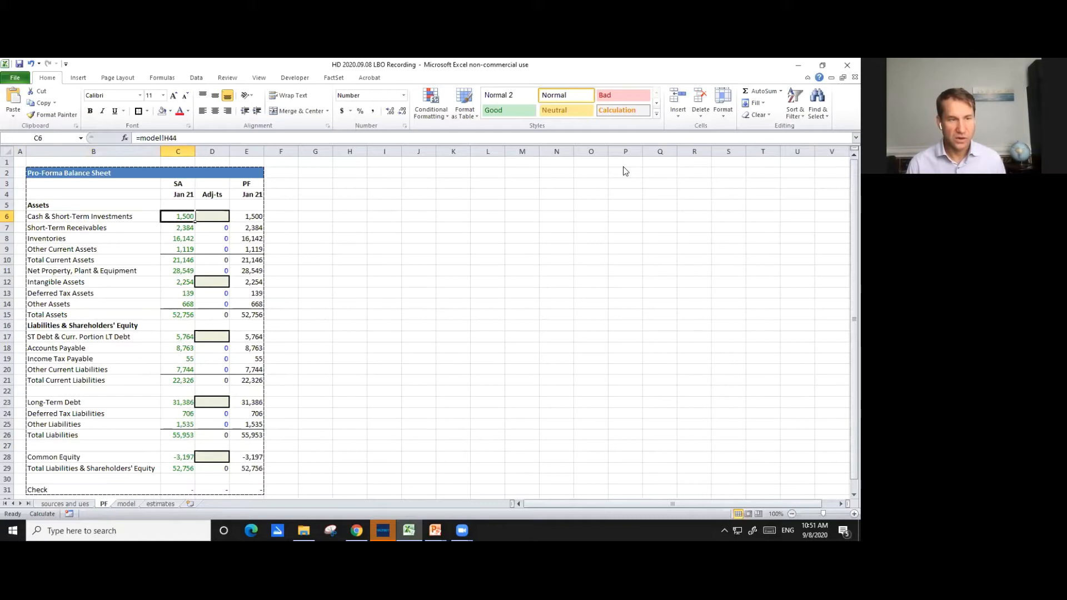
# - Change the header in cell C3 of the pro-forma balance sheet to "Stand Alone"
pyautogui.press('Up')
pyautogui.press('Up')
pyautogui.press('Up')
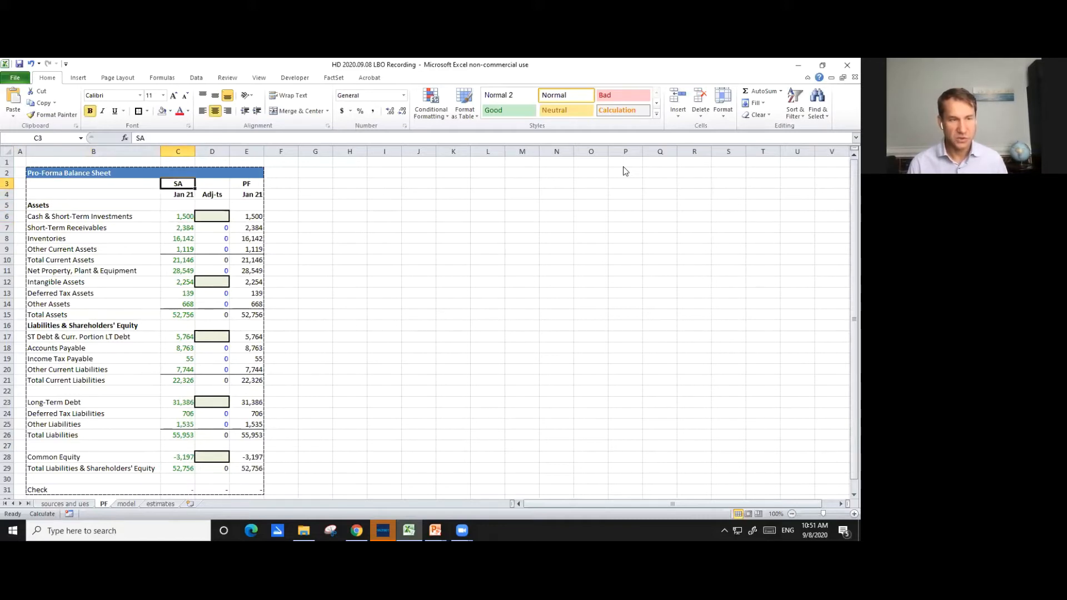
pyautogui.write('Stand Alone')
pyautogui.press('Return')
pyautogui.press('Up')
pyautogui.press('Down')
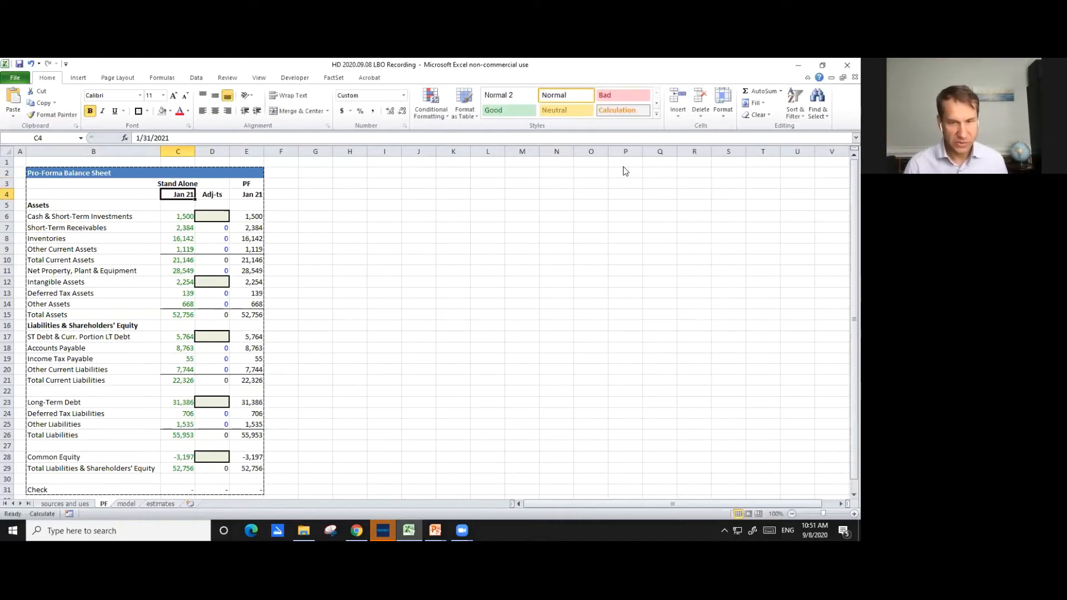
# - Check how the stand-alone balance sheet figures in column C link to the model sheet
pyautogui.press('Down')
pyautogui.press('Down')
pyautogui.press('Down')
pyautogui.press('Down')
pyautogui.press('Down')
pyautogui.press('Down')
pyautogui.press('Down')
pyautogui.press('Down')
pyautogui.press('Down')
pyautogui.press('Down')
pyautogui.press('Down')
pyautogui.press('Down')
pyautogui.press('Down')
pyautogui.press('Down')
pyautogui.press('Down')
pyautogui.press('Down')
pyautogui.press('Down')
pyautogui.press('Down')
pyautogui.press('Down')
pyautogui.press('Down')
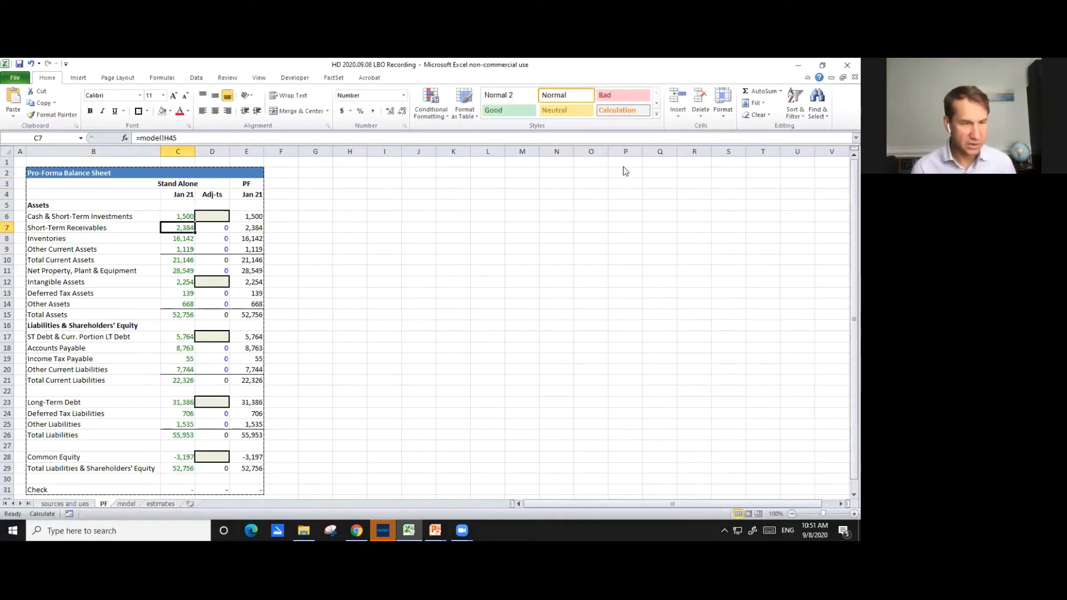
pyautogui.press('Down')
pyautogui.press('Up')
pyautogui.press('Up')
pyautogui.press('Up')
pyautogui.press('Up')
pyautogui.press('Up')
pyautogui.press('Up')
pyautogui.press('Up')
pyautogui.press('Up')
pyautogui.press('Up')
pyautogui.press('Up')
pyautogui.press('Up')
pyautogui.press('Up')
pyautogui.press('Up')
pyautogui.press('Up')
pyautogui.press('Up')
pyautogui.press('Up')
pyautogui.press('Up')
pyautogui.press('Up')
pyautogui.press('Up')
pyautogui.press('Up')
pyautogui.press('Up')
pyautogui.press('Up')
pyautogui.press('Up')
pyautogui.press('Up')
pyautogui.press('Up')
pyautogui.press('Up')
pyautogui.press('Up')
pyautogui.press('Up')
pyautogui.press('Up')
pyautogui.press('Up')
# - Inspect the pro-forma column's formulas that add the stand-alone figures and adjustments for receivables and cash
pyautogui.press('Right')
pyautogui.press('Right')
pyautogui.press('Down')
pyautogui.press('Down')
pyautogui.press('Down')
pyautogui.press('Down')
pyautogui.press('Down')
pyautogui.press('Down')
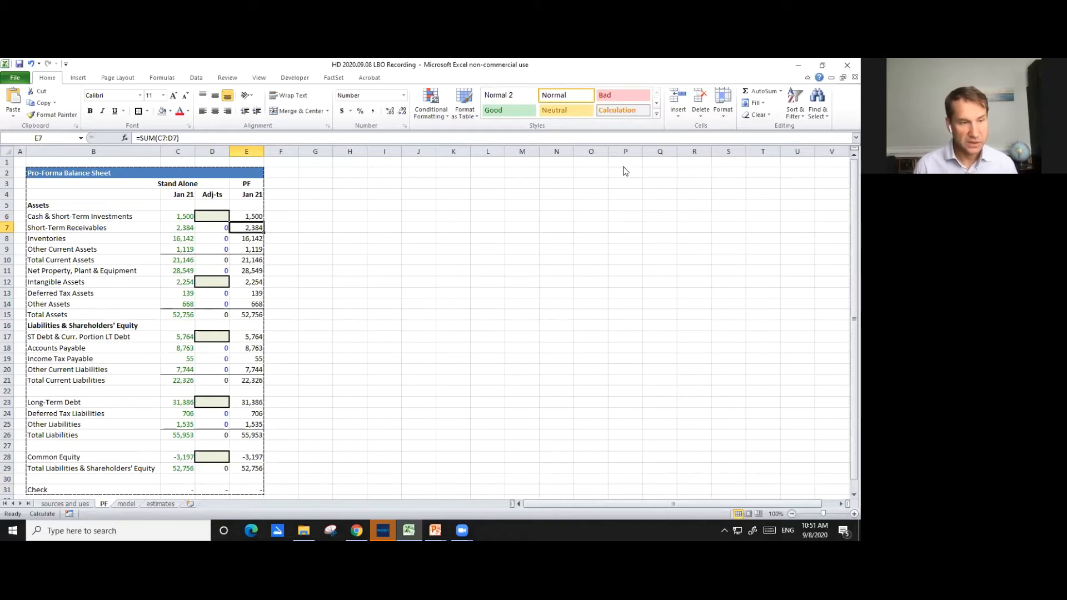
pyautogui.press('F2')
pyautogui.press('Escape')
pyautogui.press('Left')
pyautogui.press('Left')
pyautogui.press('Right')
pyautogui.press('Right')
pyautogui.press('F2')
pyautogui.press('Escape')
pyautogui.press('Up')
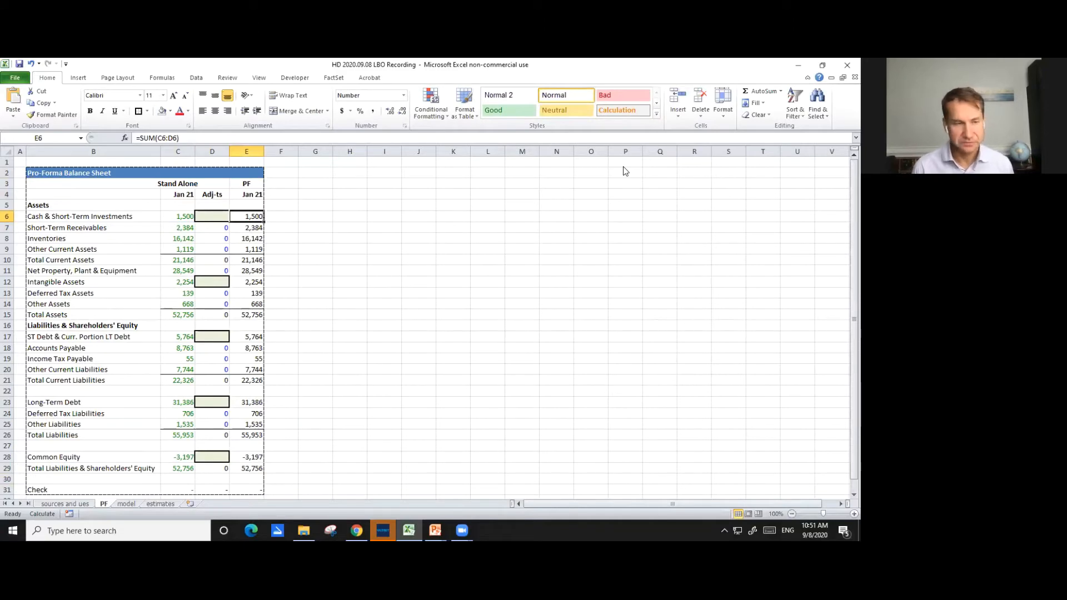
# - Link Current Share Price in cell C7 of the sources and uses sheet to model!C164
pyautogui.hotkey('ctrl', 'pageup')
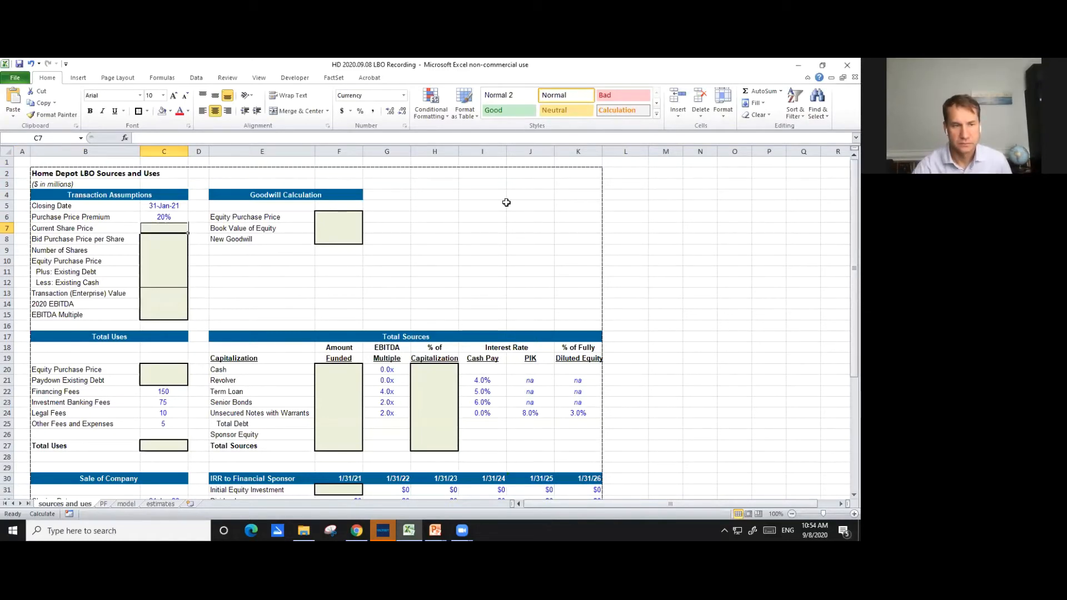
pyautogui.click(196, 228)
pyautogui.click(174, 226)
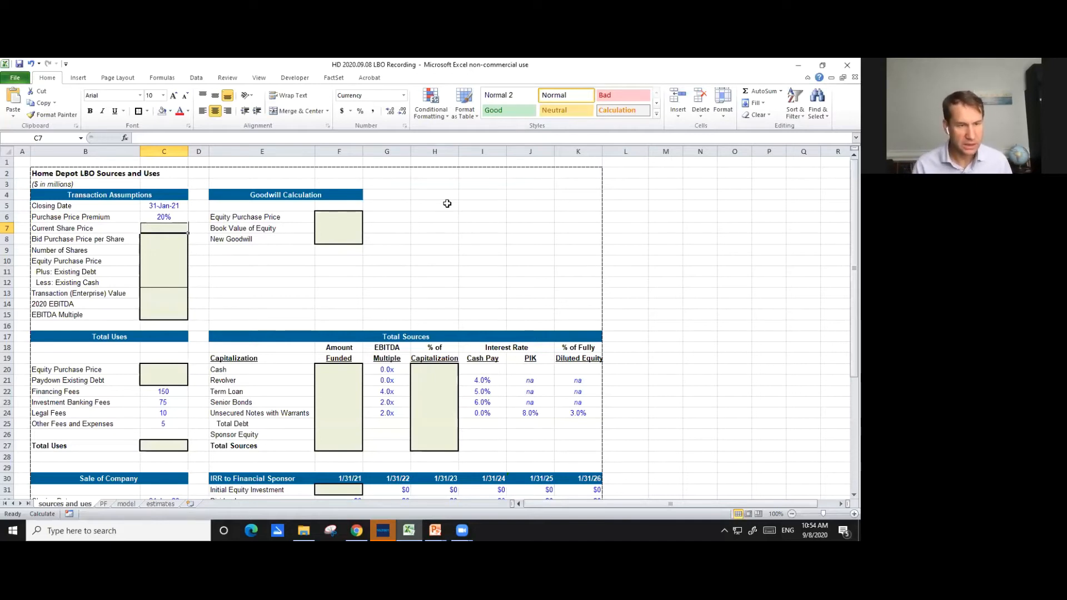
pyautogui.press('Left')
pyautogui.press('Right')
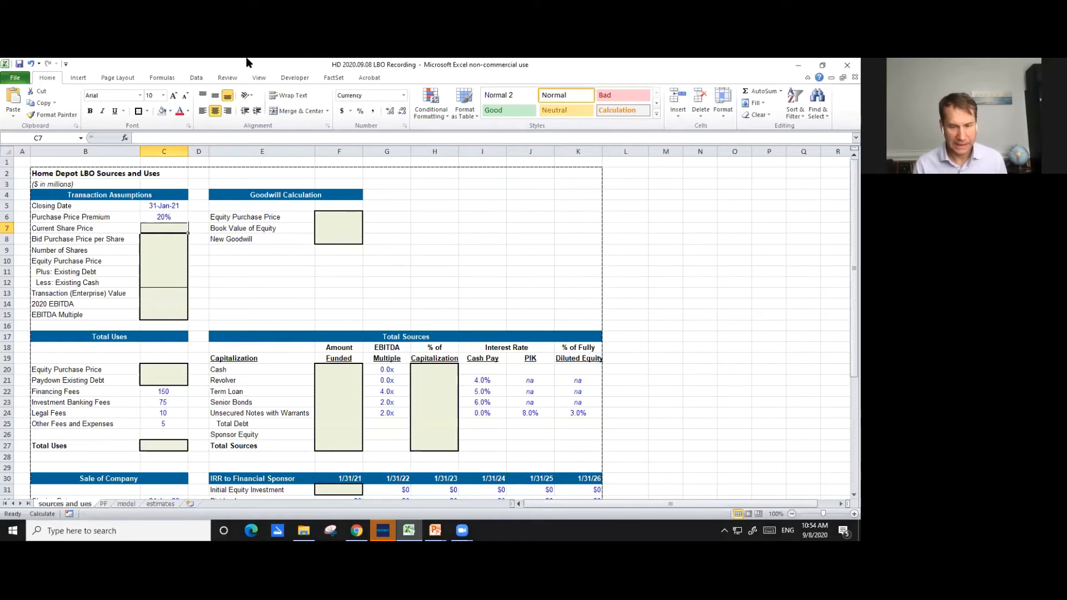
pyautogui.write('=')
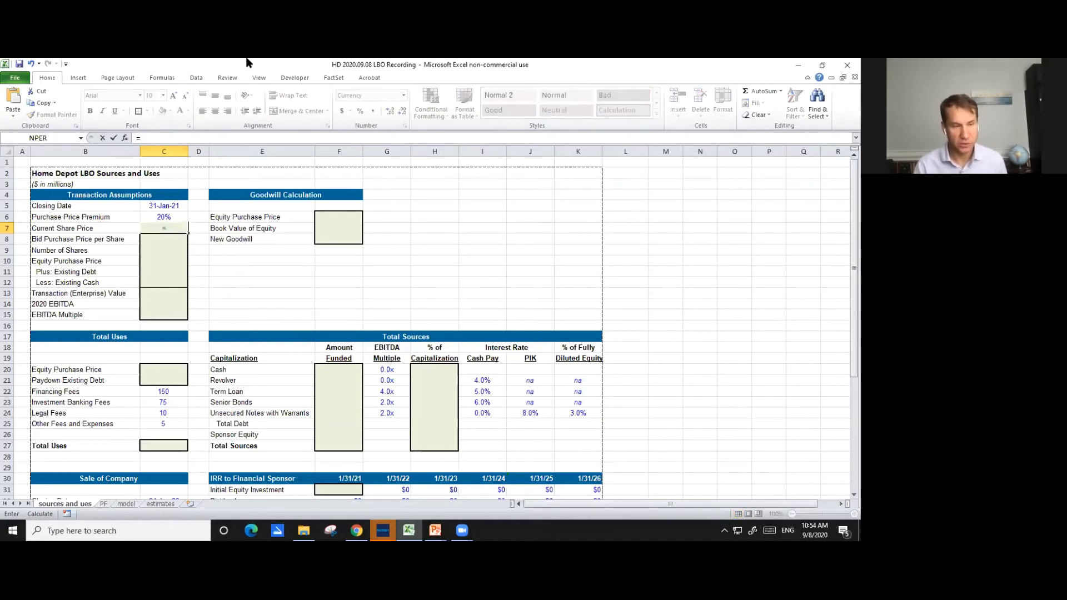
pyautogui.hotkey('ctrl', 'pagedown')
pyautogui.hotkey('ctrl', 'pagedown')
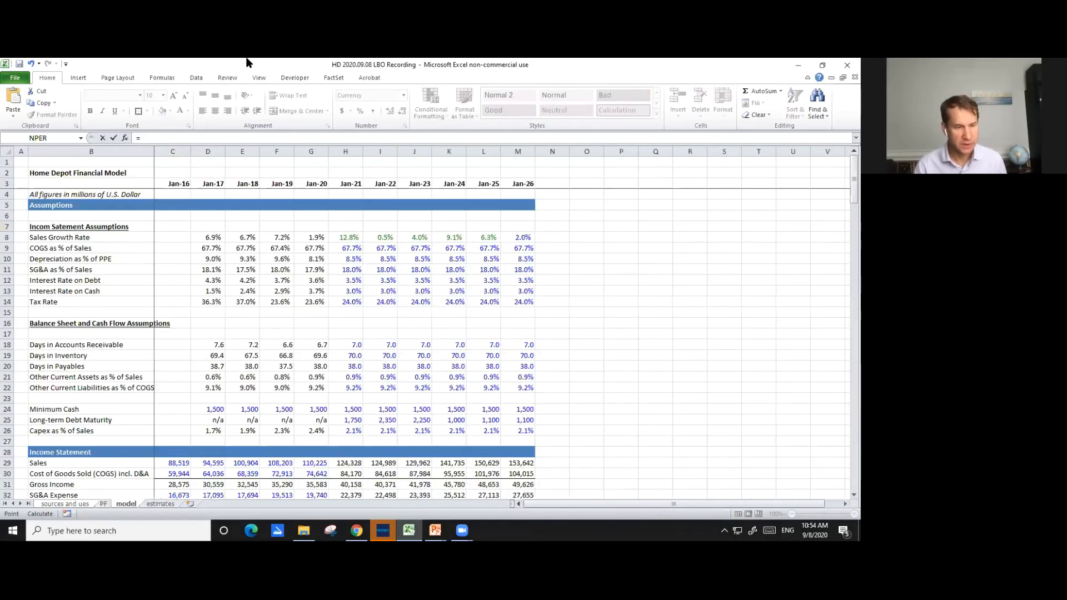
pyautogui.hotkey('ctrl', 'pagedown')
pyautogui.hotkey('ctrl', 'pageup')
pyautogui.press('pagedown')
pyautogui.press('pagedown')
pyautogui.press('pagedown')
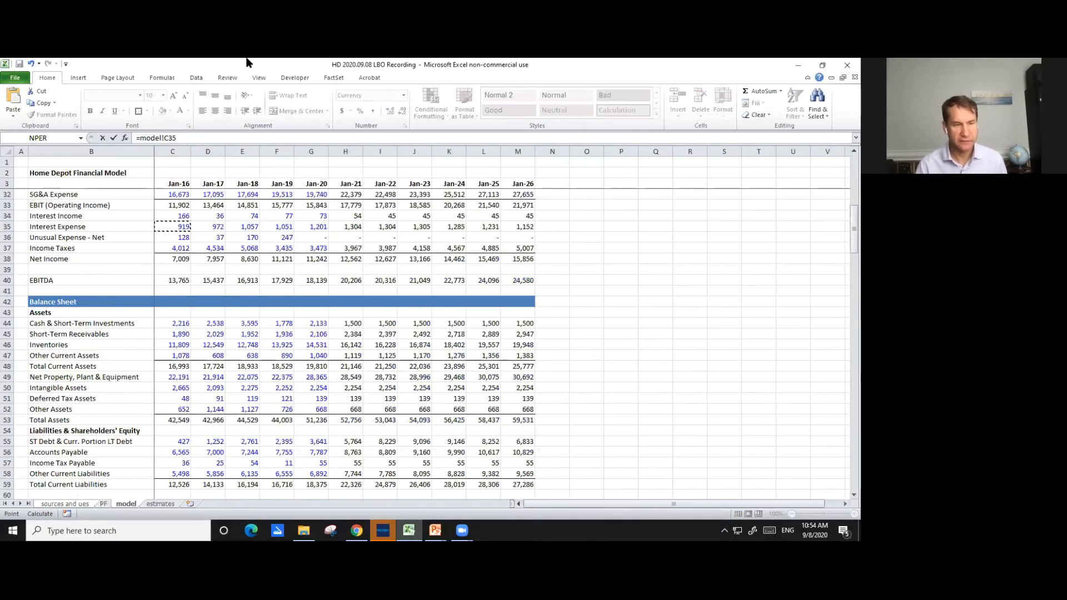
pyautogui.press('pagedown')
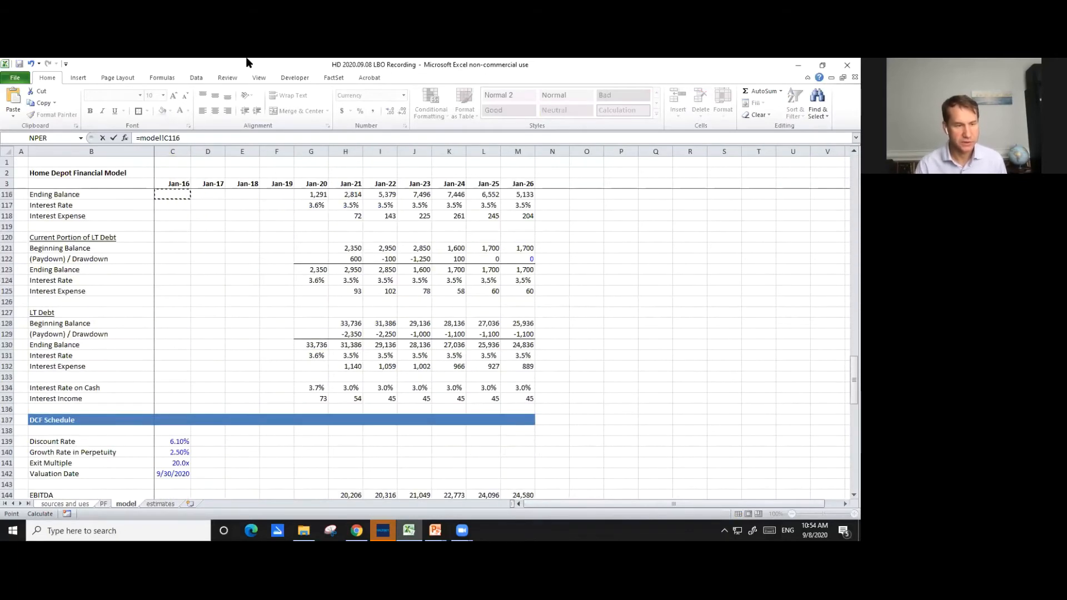
pyautogui.press('Down')
pyautogui.press('Down')
pyautogui.press('Down')
pyautogui.press('Down')
pyautogui.press('Down')
pyautogui.press('Down')
pyautogui.press('Down')
pyautogui.press('Down')
pyautogui.press('Down')
pyautogui.press('Down')
pyautogui.press('Down')
pyautogui.press('Down')
pyautogui.press('Down')
pyautogui.press('Down')
pyautogui.press('Down')
pyautogui.press('Down')
pyautogui.press('Down')
pyautogui.press('Down')
pyautogui.press('Down')
pyautogui.press('Down')
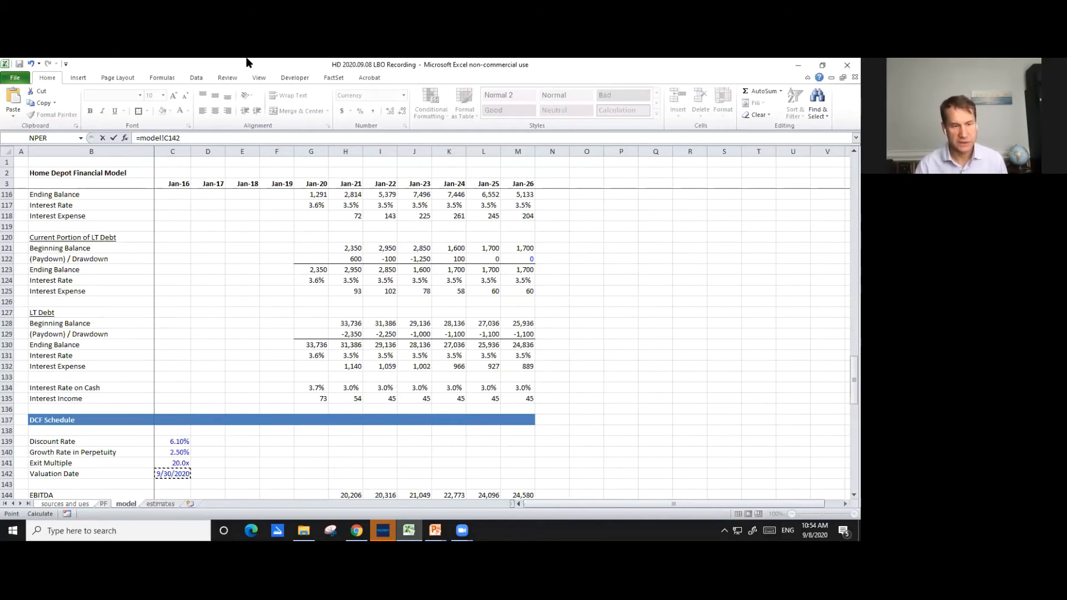
pyautogui.press('Down')
pyautogui.press('Down')
pyautogui.press('Down')
pyautogui.press('Down')
pyautogui.press('Down')
pyautogui.press('Down')
pyautogui.press('Down')
pyautogui.press('Down')
pyautogui.press('Down')
pyautogui.press('Down')
pyautogui.press('Down')
pyautogui.press('Down')
pyautogui.press('Down')
pyautogui.press('Down')
pyautogui.press('Down')
pyautogui.press('Down')
pyautogui.press('Down')
pyautogui.press('Down')
pyautogui.press('Up')
pyautogui.press('Up')
pyautogui.press('Up')
pyautogui.press('Up')
pyautogui.press('Left')
pyautogui.press('Left')
pyautogui.press('Right')
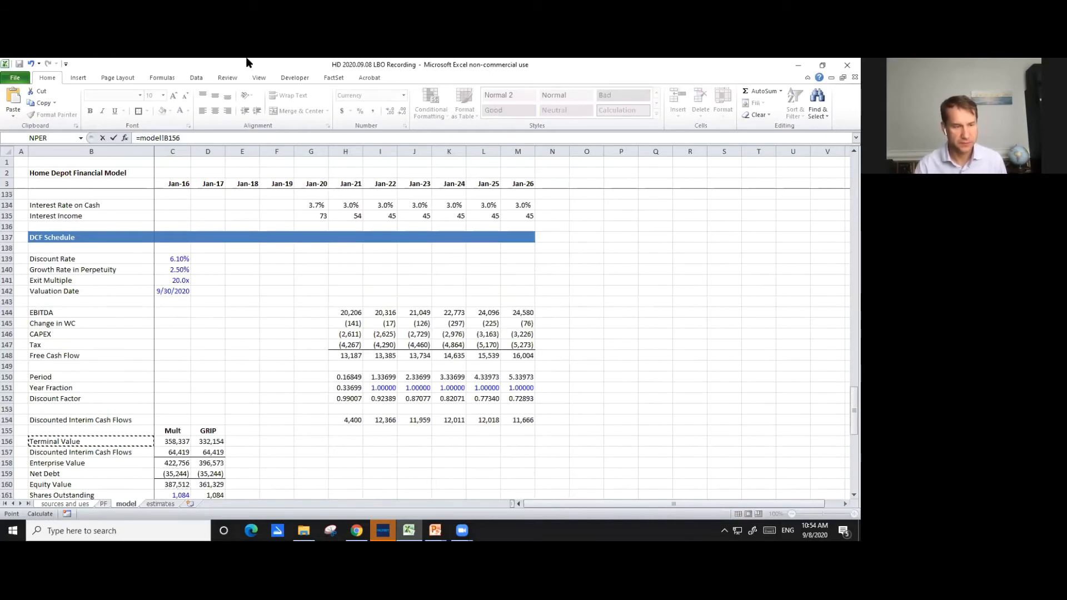
pyautogui.press('Down')
pyautogui.press('Down')
pyautogui.press('Down')
pyautogui.press('Down')
pyautogui.press('Down')
pyautogui.press('Down')
pyautogui.press('Down')
pyautogui.press('Down')
pyautogui.press('Down')
pyautogui.press('Down')
pyautogui.press('Up')
pyautogui.press('Up')
pyautogui.press('Right')
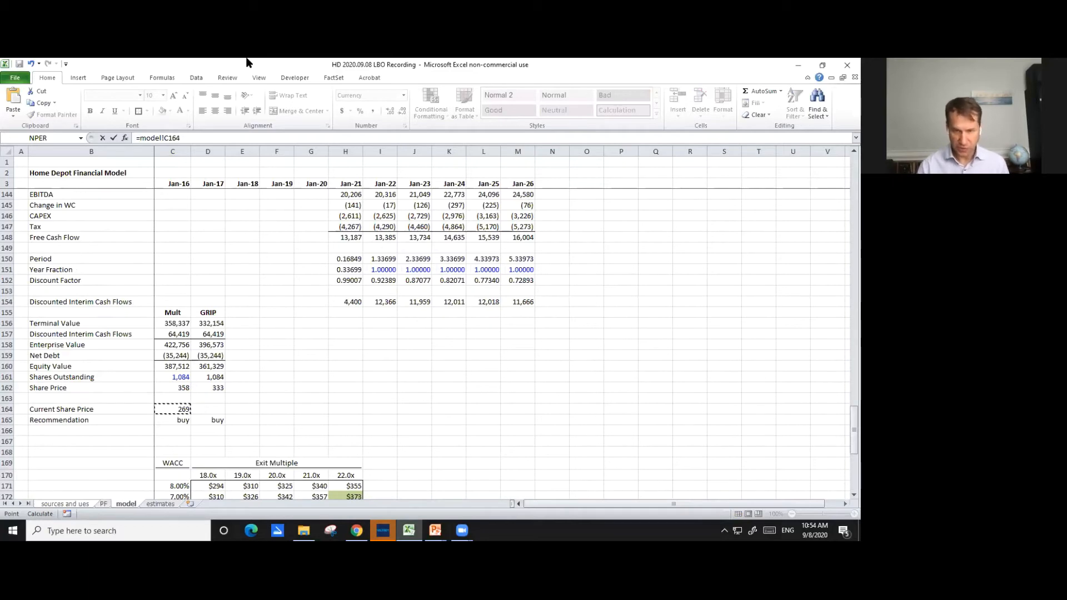
pyautogui.press('Return')
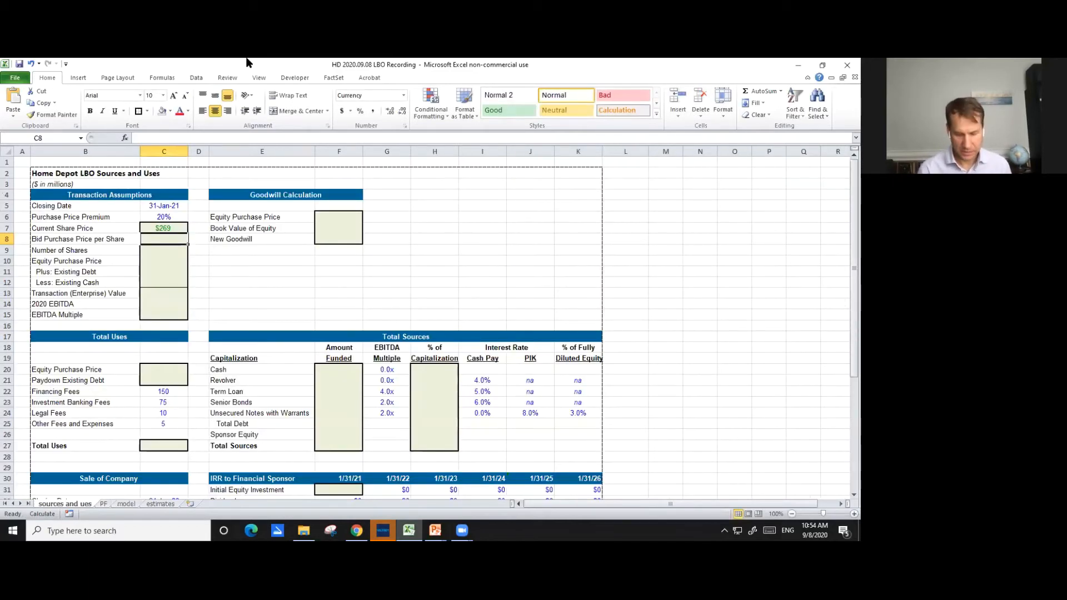
# - Calculate Bid Purchase Price per Share in cell C8 with the formula =C7*(1+C6)
pyautogui.write('=')
pyautogui.press('Up')
pyautogui.write('*')
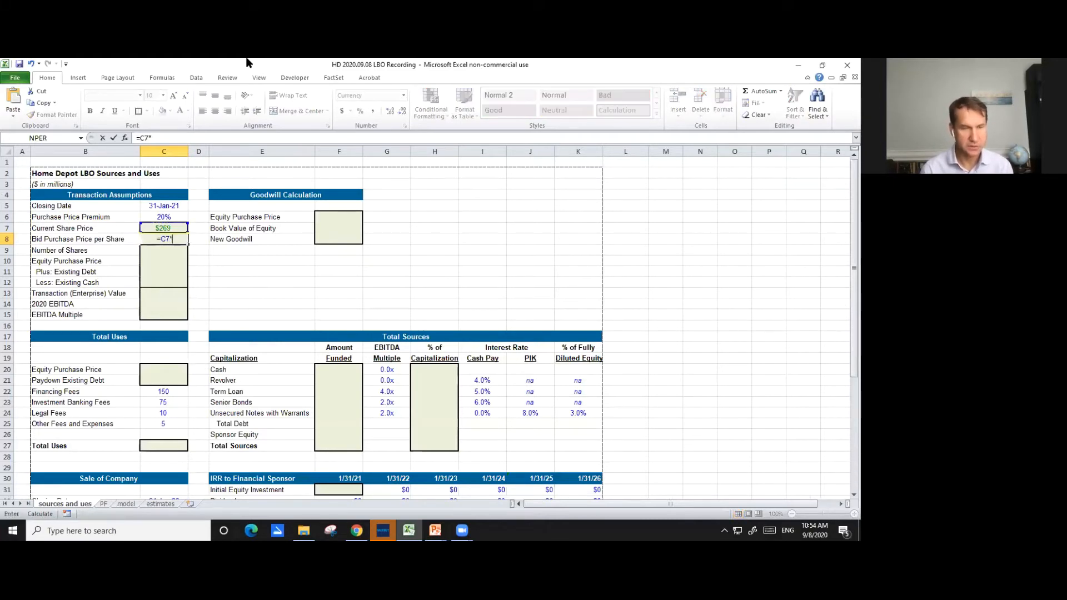
pyautogui.write('(1+')
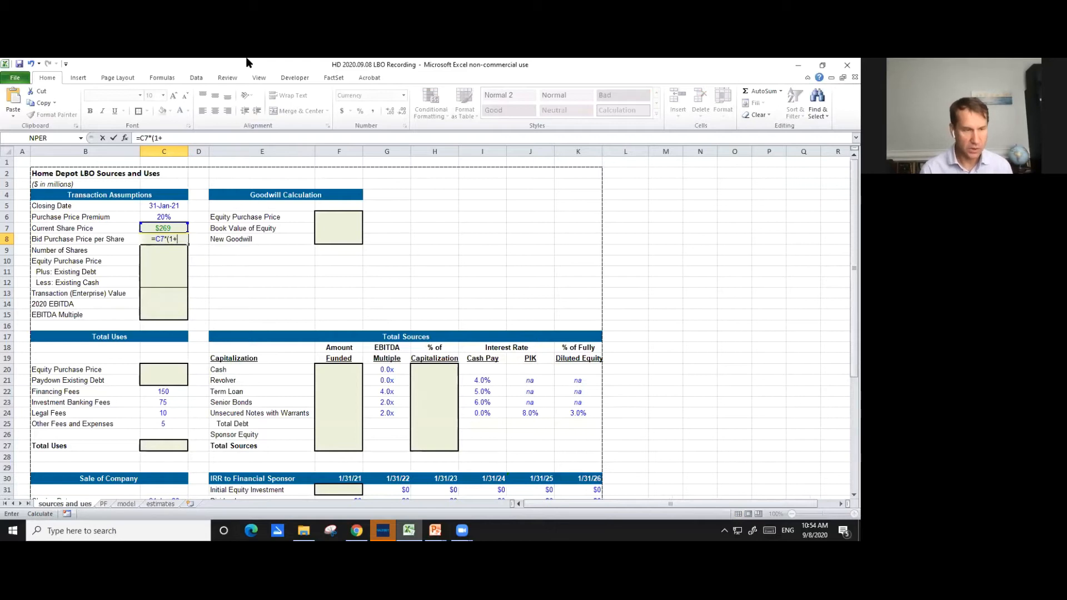
pyautogui.press('Up')
pyautogui.press('Up')
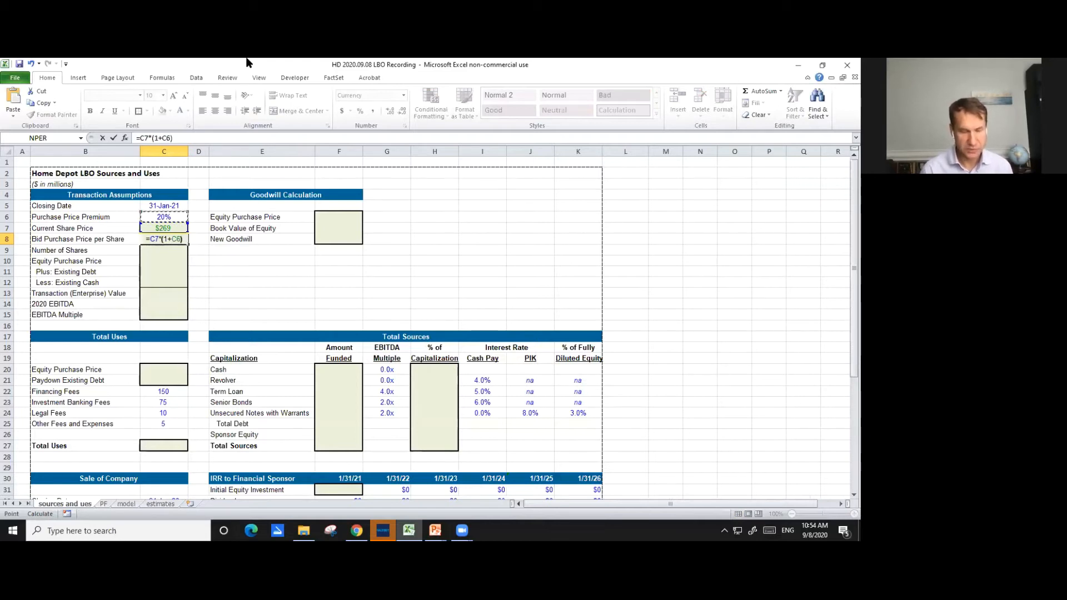
pyautogui.write(')')
pyautogui.press('Return')
pyautogui.press('Up')
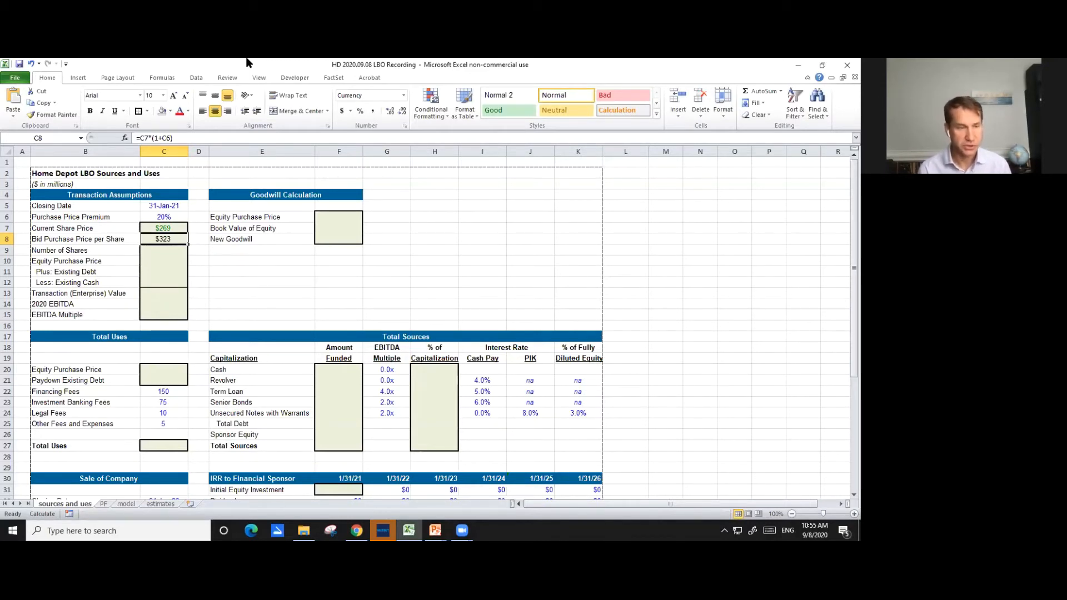
# - Link Number of Shares in cell C9 of the sources and uses sheet to Shares Outstanding in model!C161
pyautogui.press('Down')
pyautogui.write('=')
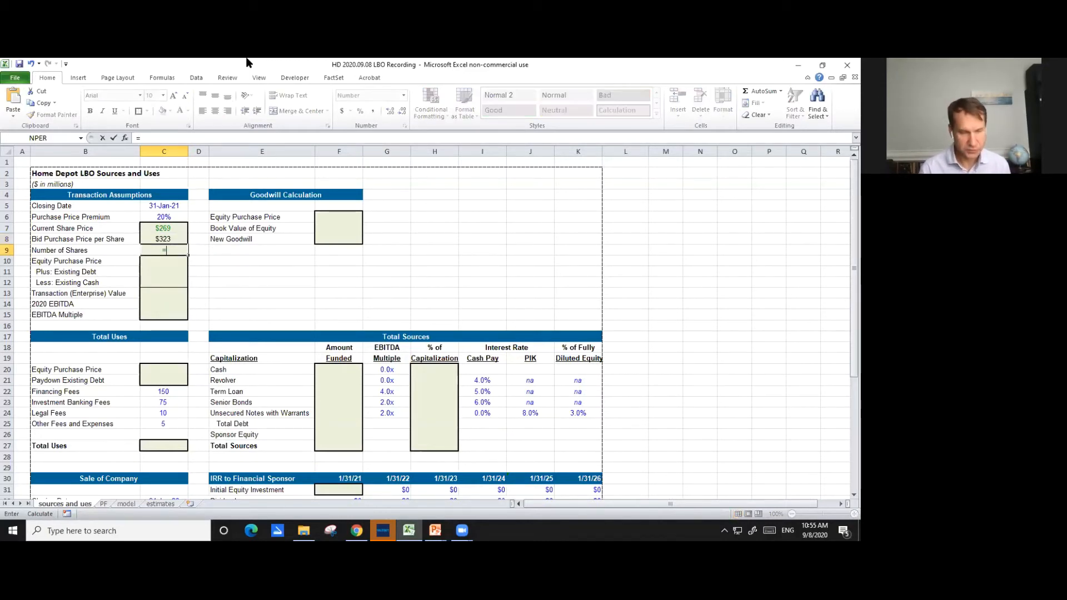
pyautogui.hotkey('ctrl', 'pagedown')
pyautogui.hotkey('ctrl', 'pagedown')
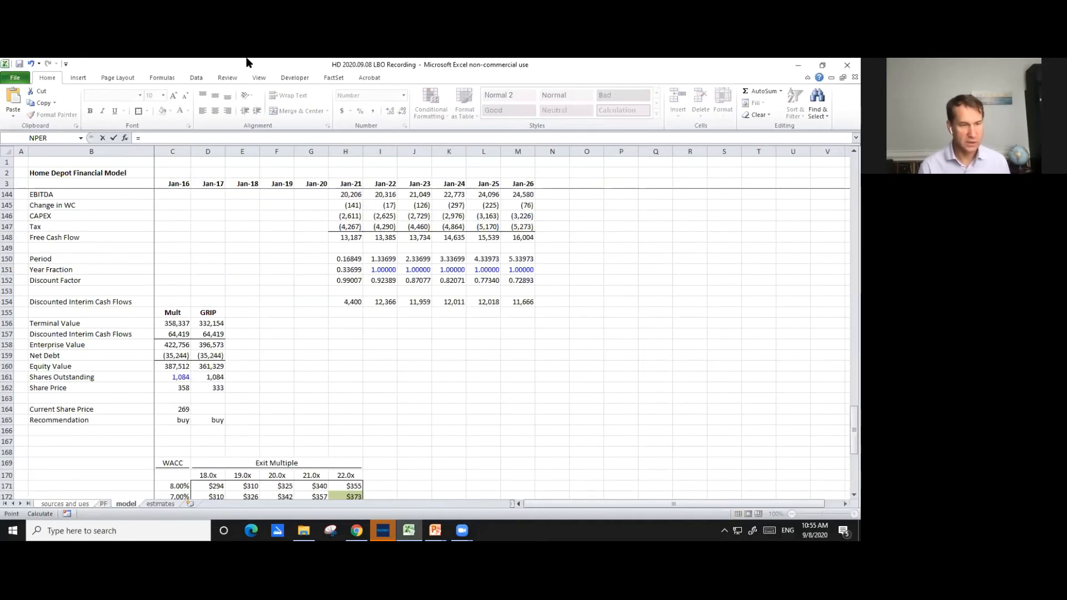
pyautogui.press('Down')
pyautogui.press('Down')
pyautogui.press('Down')
pyautogui.press('Down')
pyautogui.press('Down')
pyautogui.press('Down')
pyautogui.press('Down')
pyautogui.press('Down')
pyautogui.press('Down')
pyautogui.press('Down')
pyautogui.press('Down')
pyautogui.press('Down')
pyautogui.press('Down')
pyautogui.press('Down')
pyautogui.press('Down')
pyautogui.press('Down')
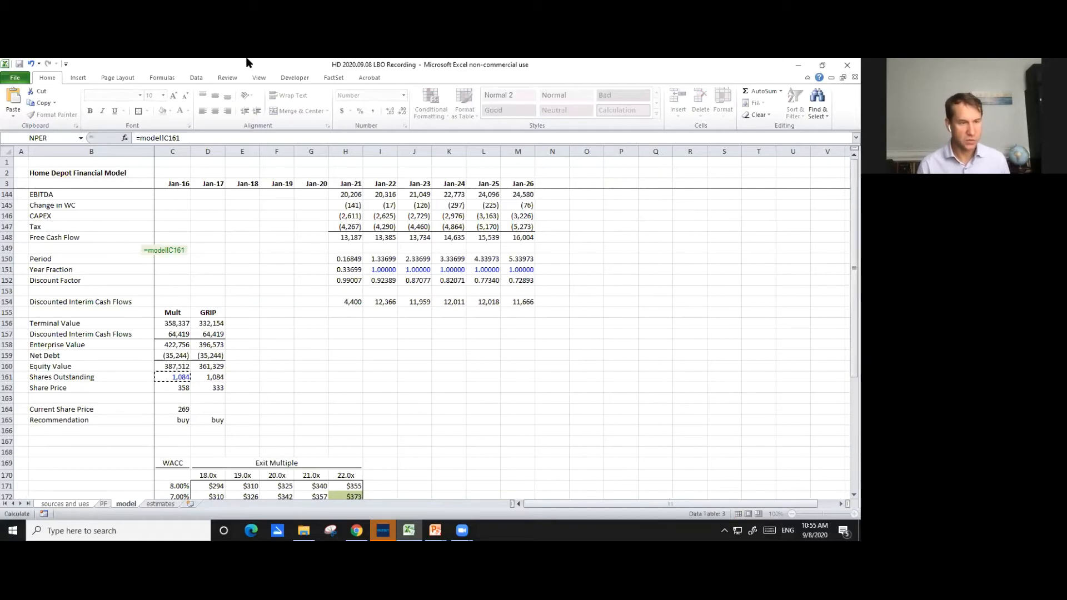
pyautogui.press('Escape')
pyautogui.press('Down')
pyautogui.press('Up')
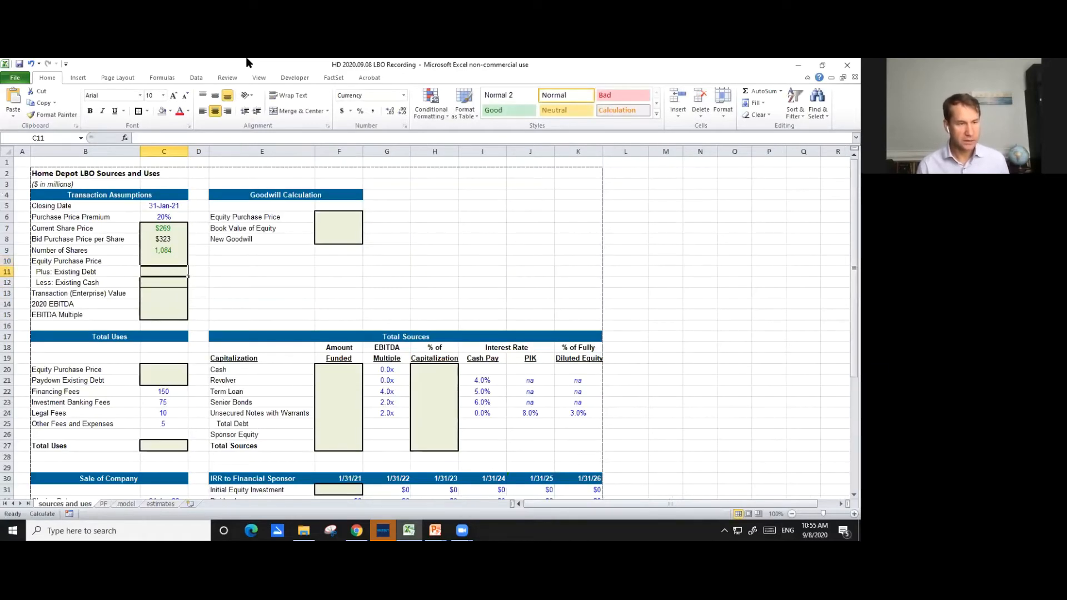
# - Calculate Equity Purchase Price in cell C10 as =C8*C9 and format it with no decimal places
pyautogui.write('=')
pyautogui.press('Up')
pyautogui.press('Up')
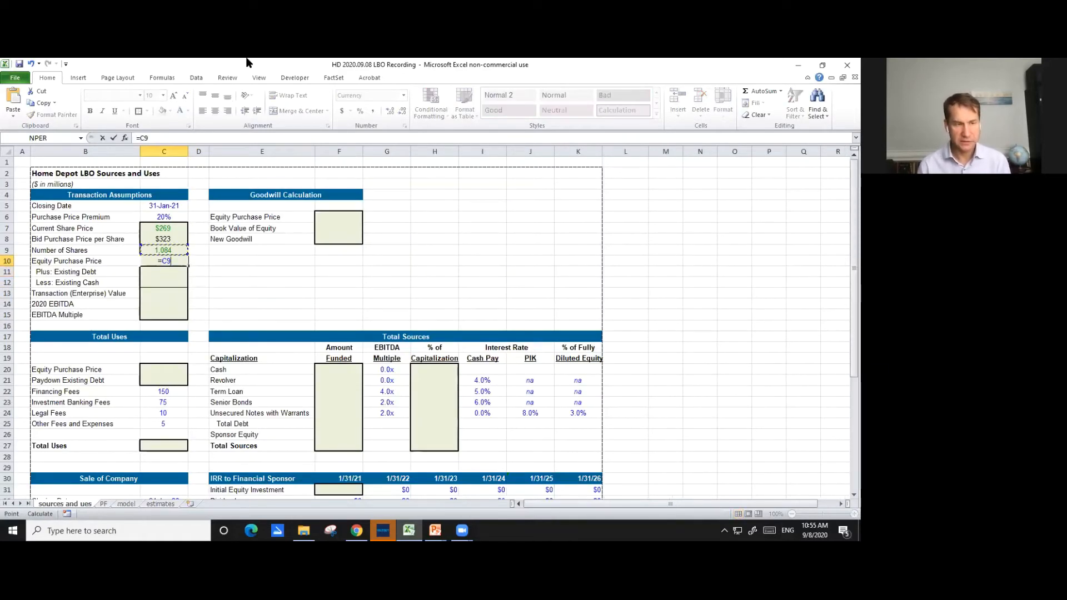
pyautogui.write('*')
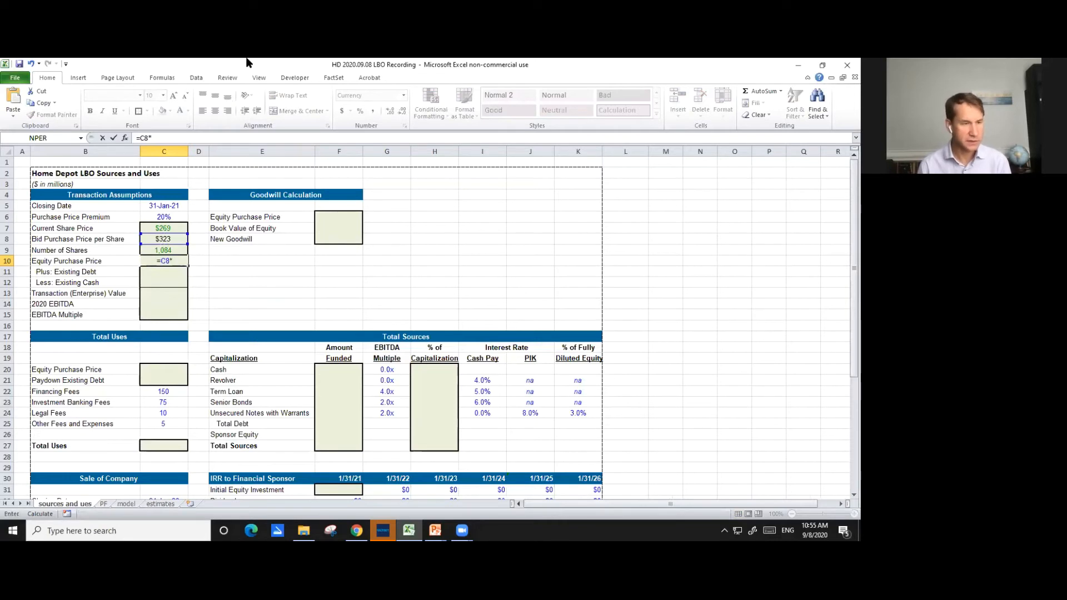
pyautogui.press('Up')
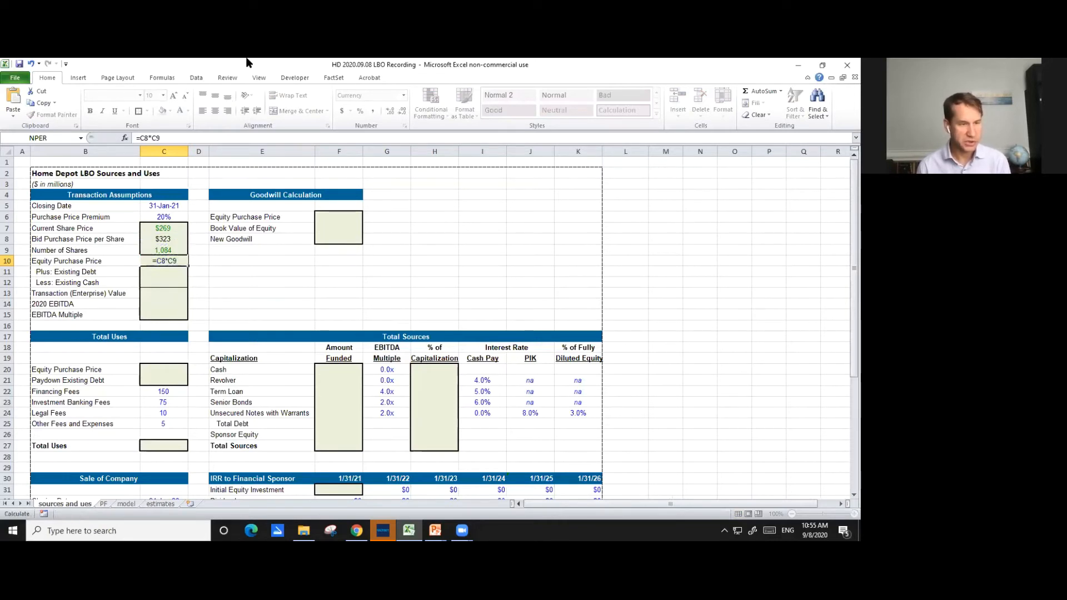
pyautogui.press('Return')
pyautogui.press('Up')
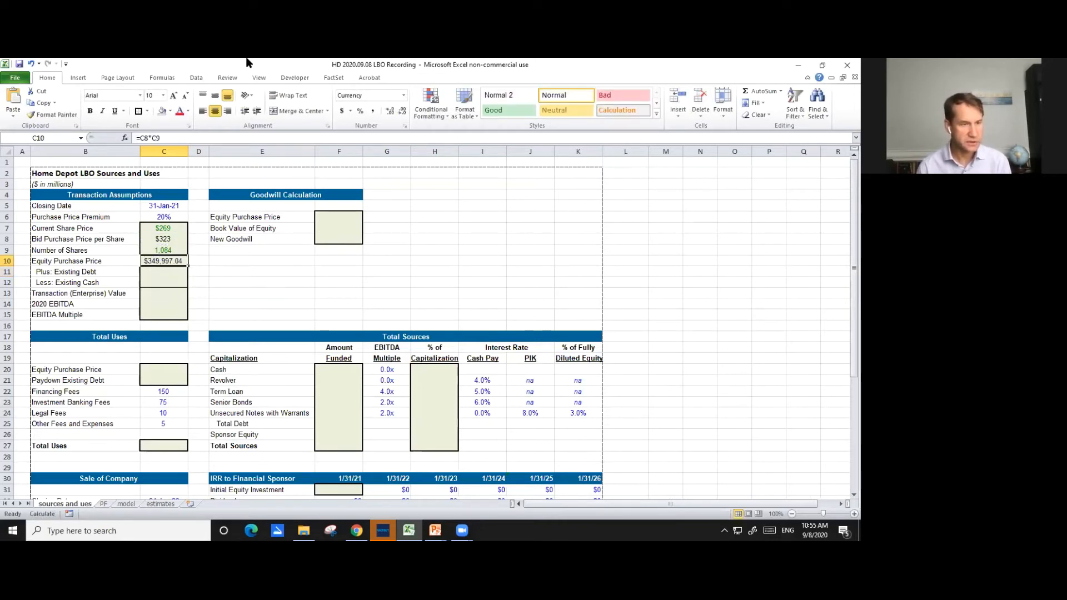
pyautogui.click(403, 116)
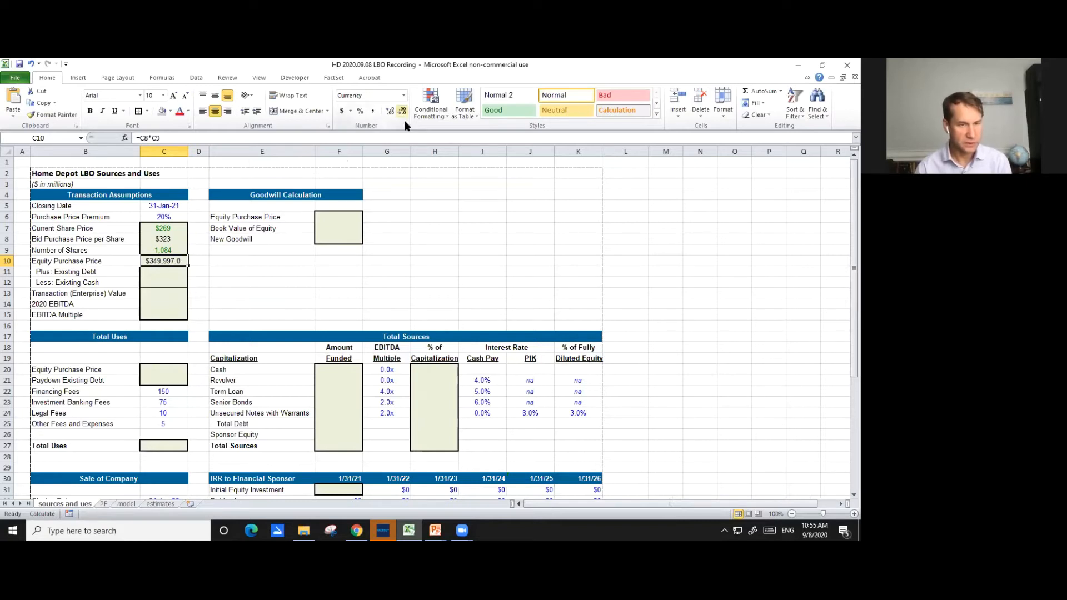
pyautogui.click(404, 120)
# - Calculate Existing Debt in cell C11 as the Jan-21 short-term plus long-term debt, =model!H55+model!H61
pyautogui.press('Down')
pyautogui.write('=')
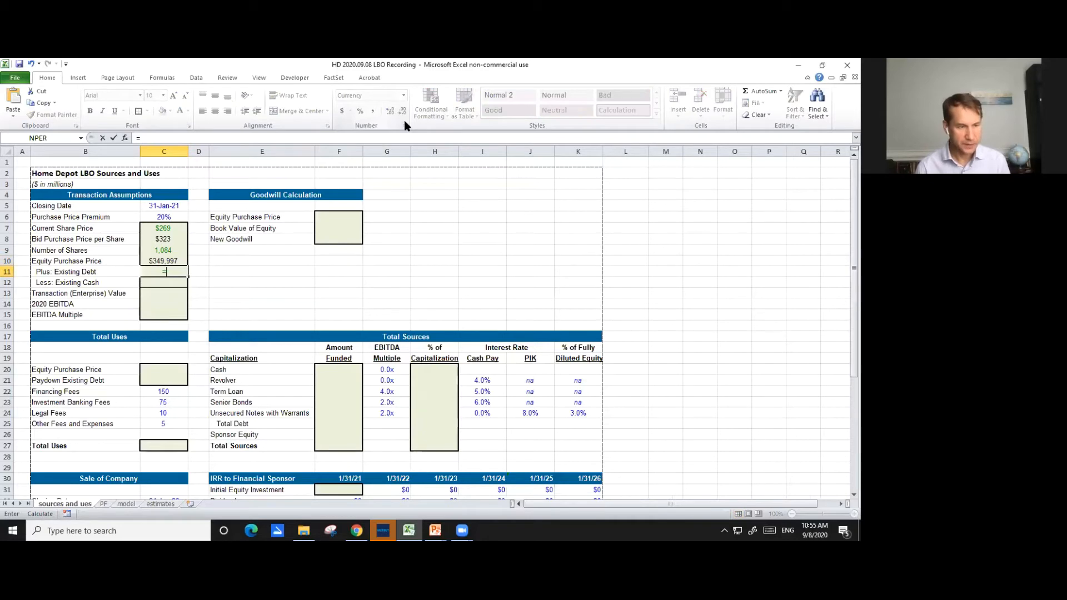
pyautogui.hotkey('ctrl', 'pagedown')
pyautogui.hotkey('ctrl', 'pagedown')
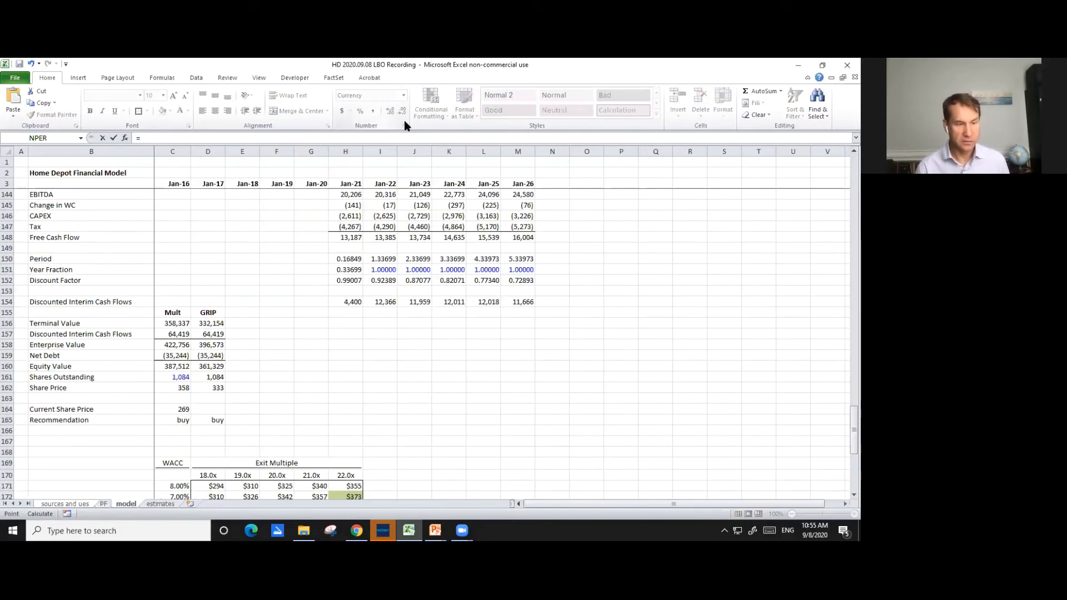
pyautogui.press('pageup')
pyautogui.press('pageup')
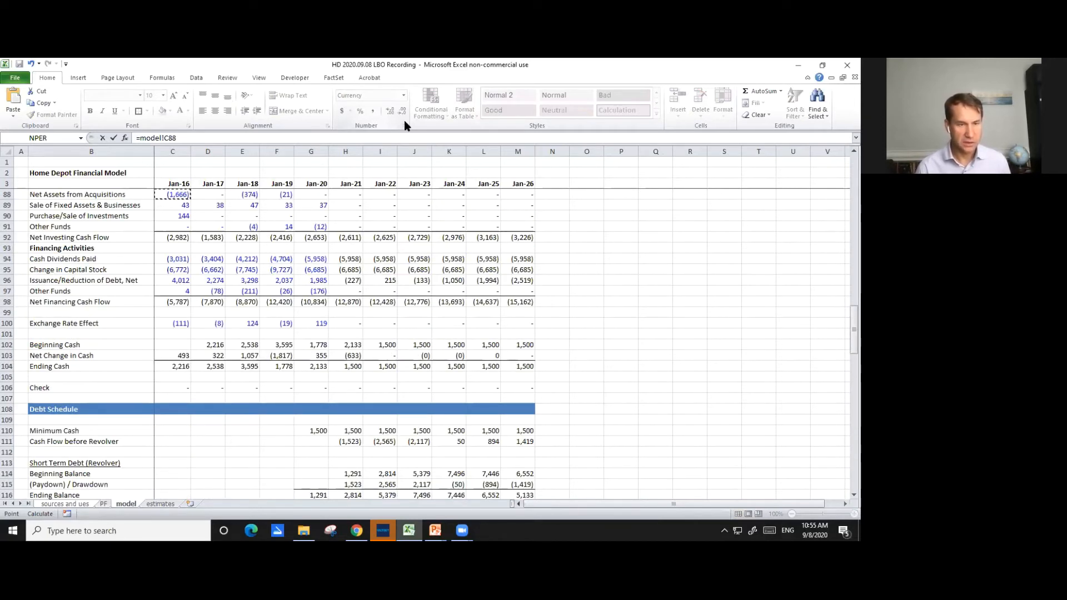
pyautogui.press('Down')
pyautogui.press('Down')
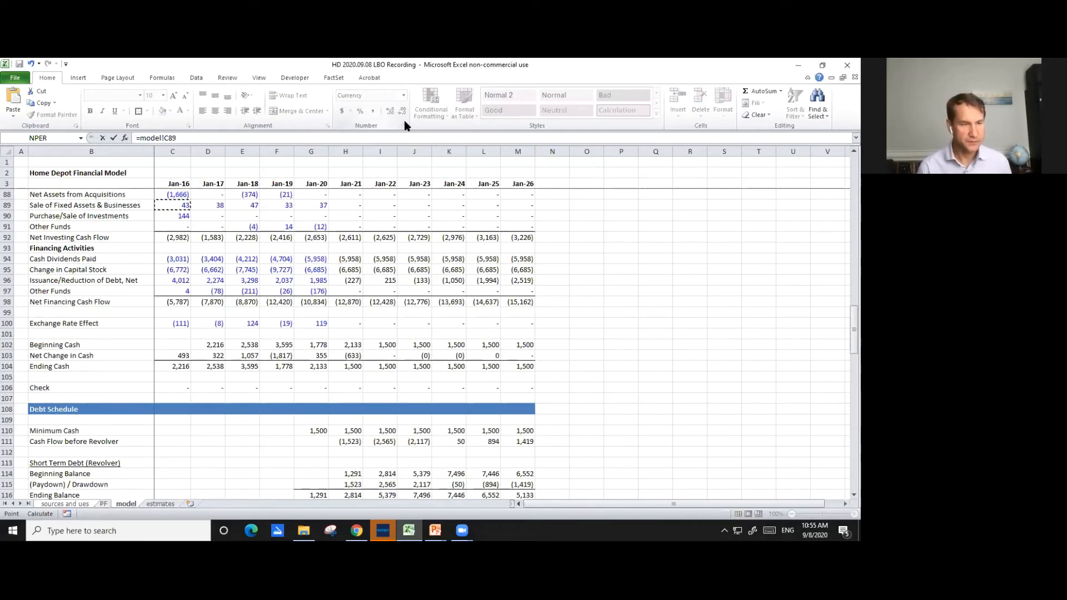
pyautogui.press('Up')
pyautogui.press('Up')
pyautogui.press('Up')
pyautogui.press('Up')
pyautogui.press('Up')
pyautogui.press('Up')
pyautogui.press('Up')
pyautogui.press('Up')
pyautogui.press('Up')
pyautogui.press('Up')
pyautogui.press('Up')
pyautogui.press('Up')
pyautogui.press('Up')
pyautogui.press('Up')
pyautogui.press('Up')
pyautogui.press('Up')
pyautogui.press('Up')
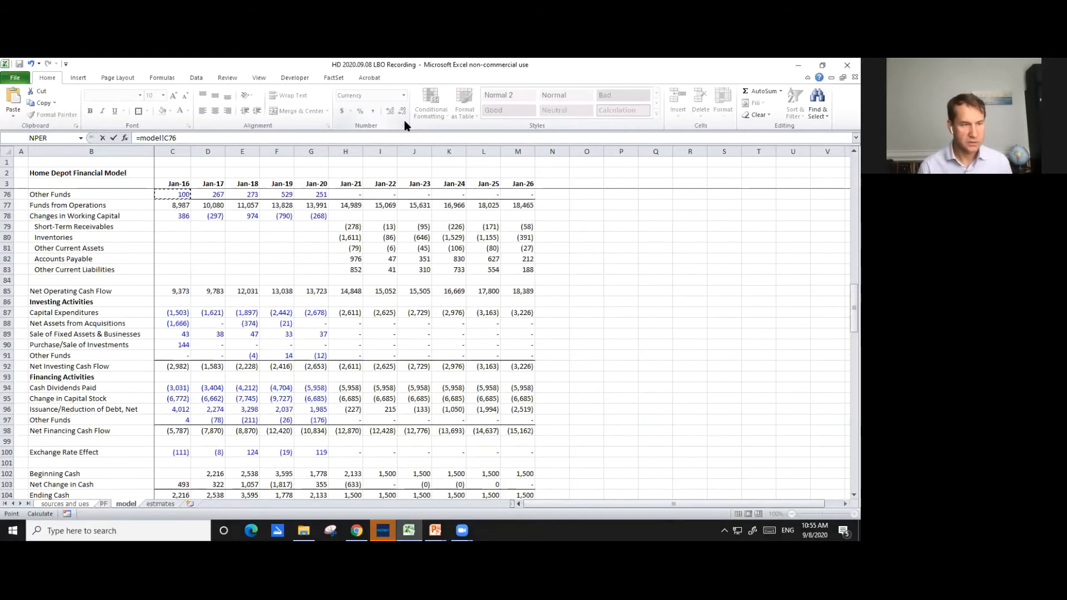
pyautogui.press('pageup')
pyautogui.press('pageup')
pyautogui.press('Down')
pyautogui.press('Down')
pyautogui.press('Down')
pyautogui.press('Down')
pyautogui.press('Down')
pyautogui.press('Down')
pyautogui.press('Down')
pyautogui.press('Down')
pyautogui.press('Down')
pyautogui.press('Down')
pyautogui.press('Down')
pyautogui.press('Down')
pyautogui.press('Down')
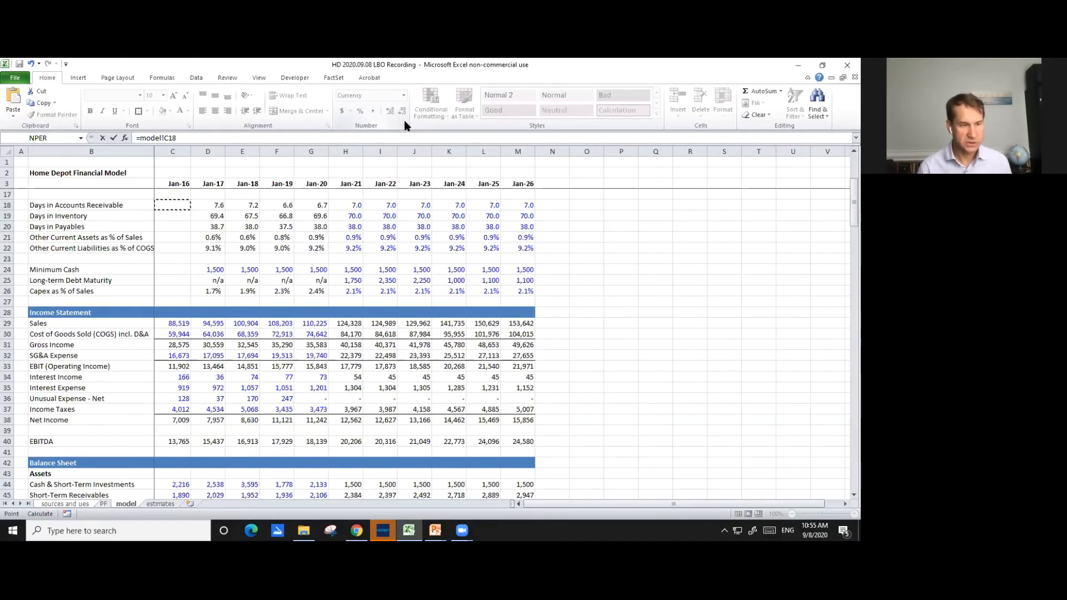
pyautogui.press('Down')
pyautogui.press('Down')
pyautogui.press('Down')
pyautogui.press('Down')
pyautogui.press('Down')
pyautogui.press('Down')
pyautogui.press('Down')
pyautogui.press('Down')
pyautogui.press('Down')
pyautogui.press('Down')
pyautogui.press('Down')
pyautogui.press('Down')
pyautogui.press('Down')
pyautogui.press('Down')
pyautogui.press('Down')
pyautogui.press('Down')
pyautogui.press('Down')
pyautogui.press('Down')
pyautogui.press('Down')
pyautogui.press('Down')
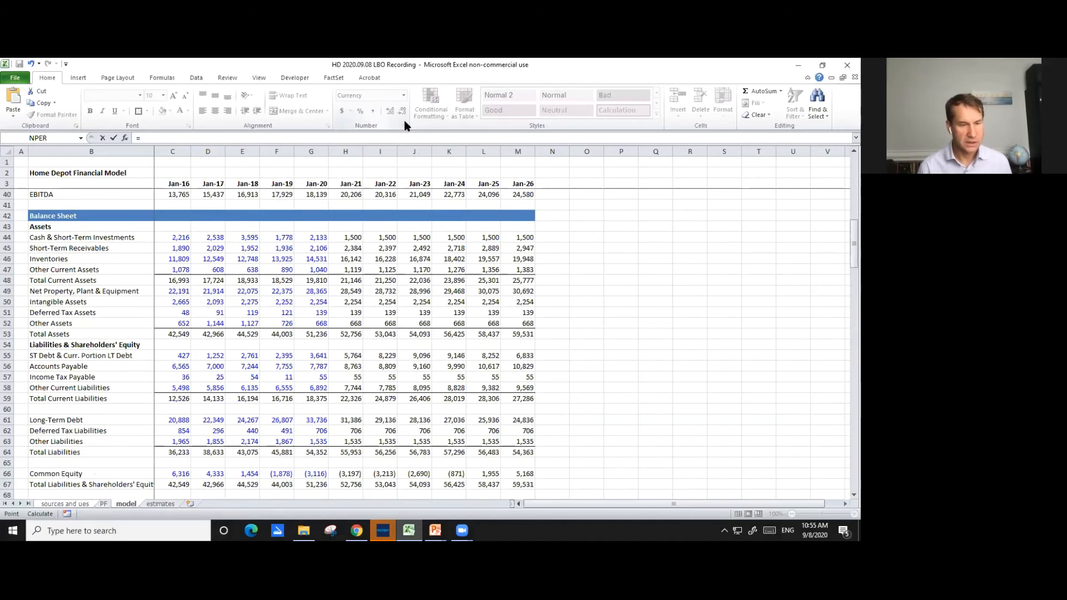
pyautogui.press('Up')
pyautogui.press('Up')
pyautogui.press('Up')
pyautogui.press('Up')
pyautogui.press('Up')
pyautogui.press('Up')
pyautogui.press('Up')
pyautogui.press('Up')
pyautogui.press('Up')
pyautogui.press('Up')
pyautogui.press('Up')
pyautogui.press('Up')
pyautogui.press('Up')
pyautogui.press('Up')
pyautogui.press('Up')
pyautogui.press('Up')
pyautogui.press('Up')
pyautogui.press('Up')
pyautogui.press('Right')
pyautogui.press('Right')
pyautogui.press('Right')
pyautogui.press('Right')
pyautogui.press('Right')
pyautogui.press('Down')
pyautogui.press('Up')
pyautogui.write('+')
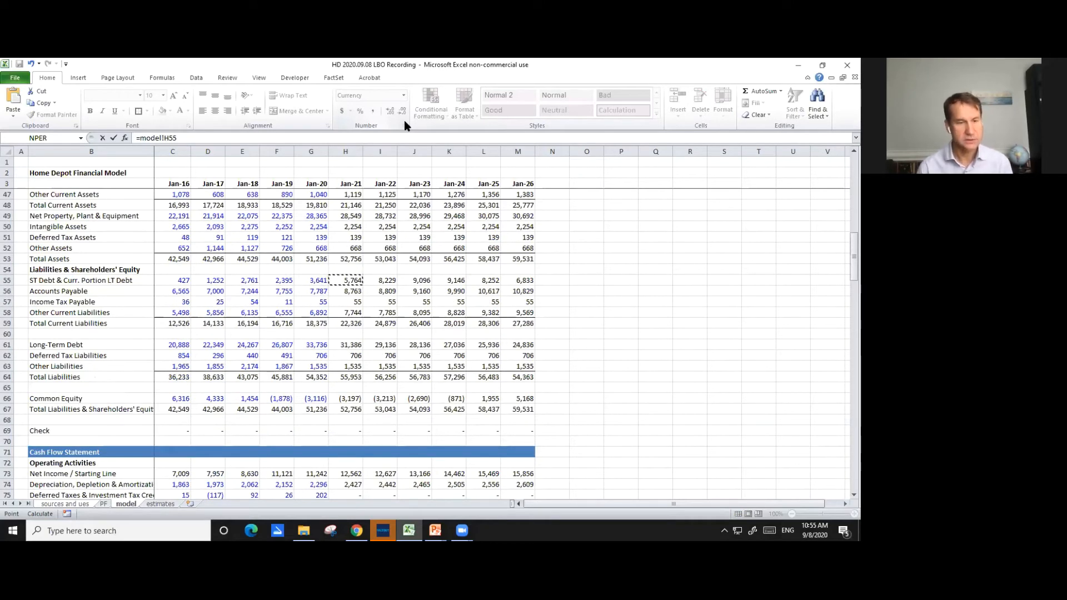
pyautogui.click(350, 344)
pyautogui.press('Return')
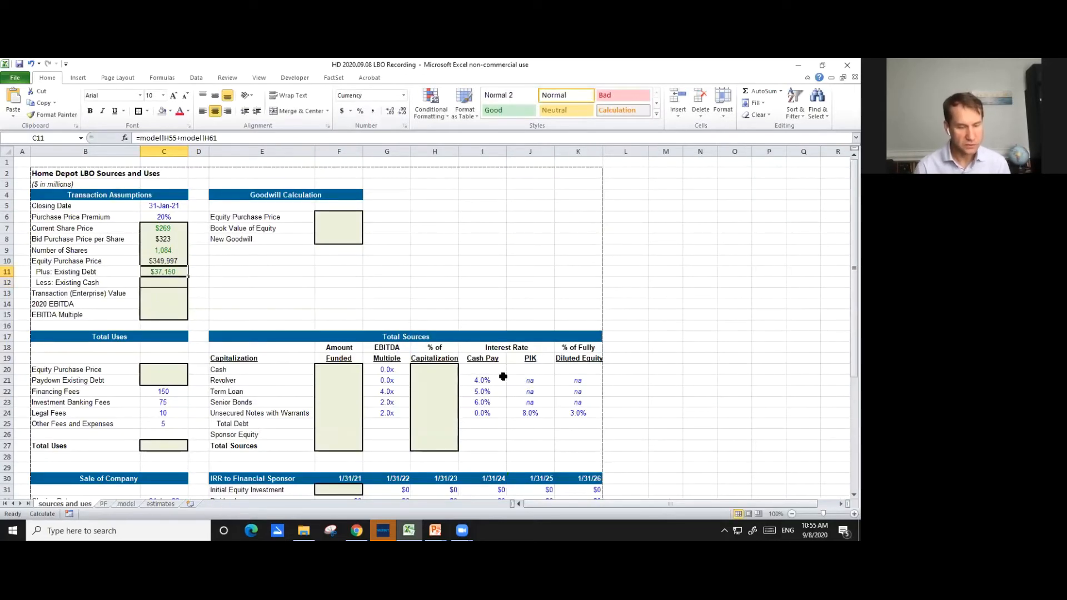
# - Set Less: Existing Cash in cell C12 to the negative of the model sheet's Jan-21 Cash & Short-Term Investments
pyautogui.press('Down')
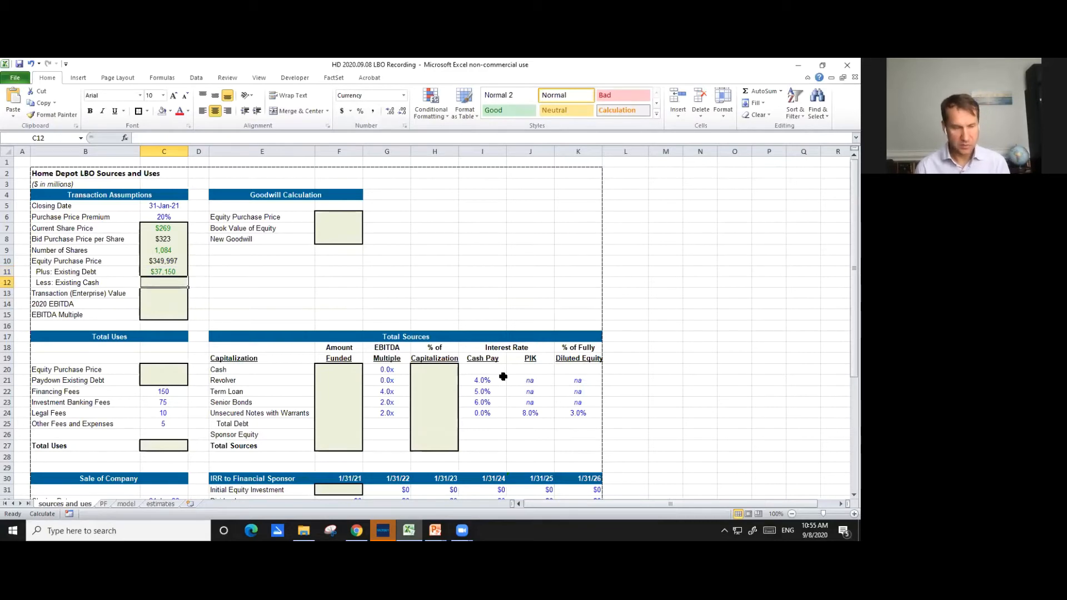
pyautogui.write('=-')
pyautogui.hotkey('ctrl', 'pagedown')
pyautogui.hotkey('ctrl', 'pagedown')
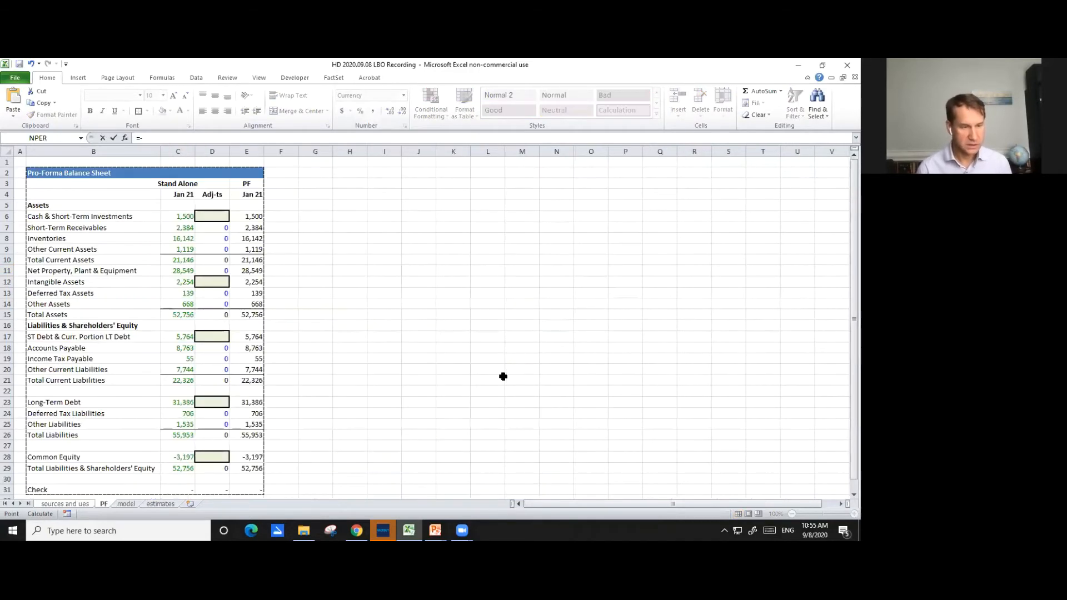
pyautogui.press('Up')
pyautogui.press('Up')
pyautogui.press('Up')
pyautogui.press('Up')
pyautogui.press('Up')
pyautogui.press('Up')
pyautogui.press('Up')
pyautogui.press('Up')
pyautogui.press('Up')
pyautogui.press('Up')
pyautogui.press('Up')
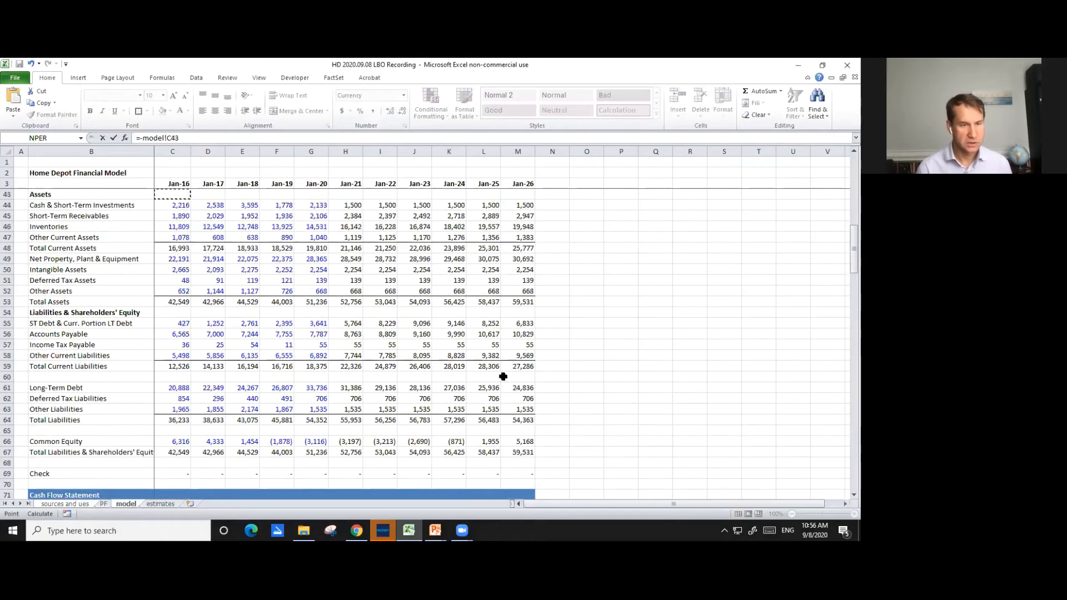
pyautogui.press('Down')
pyautogui.press('Down')
pyautogui.press('Down')
pyautogui.press('Down')
pyautogui.press('Down')
pyautogui.press('Down')
pyautogui.press('Right')
pyautogui.press('Down')
pyautogui.press('Down')
pyautogui.press('Right')
pyautogui.press('Right')
pyautogui.press('Right')
pyautogui.press('Right')
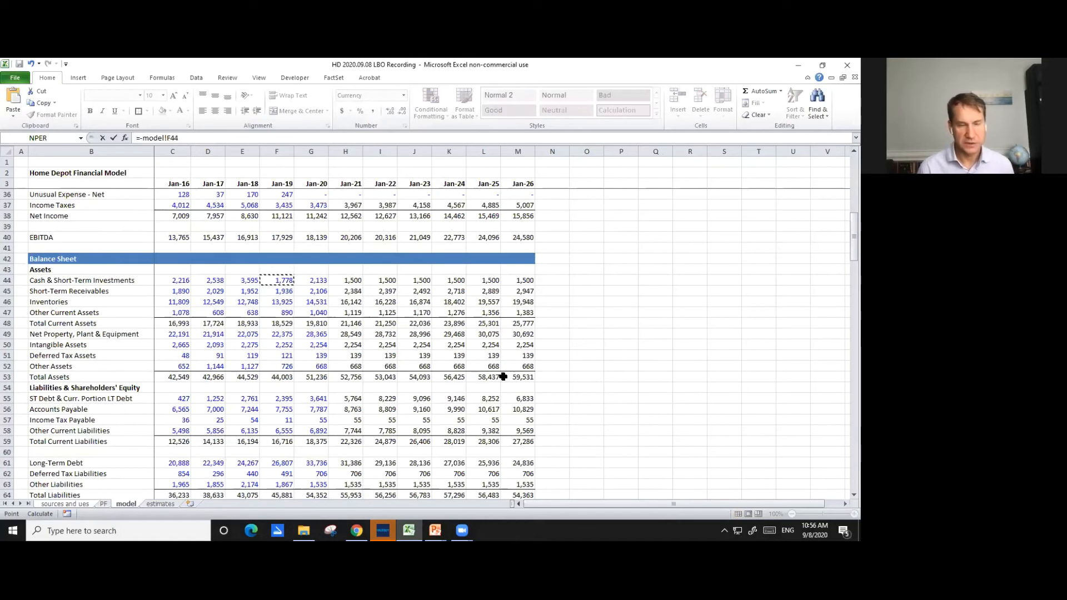
pyautogui.press('Return')
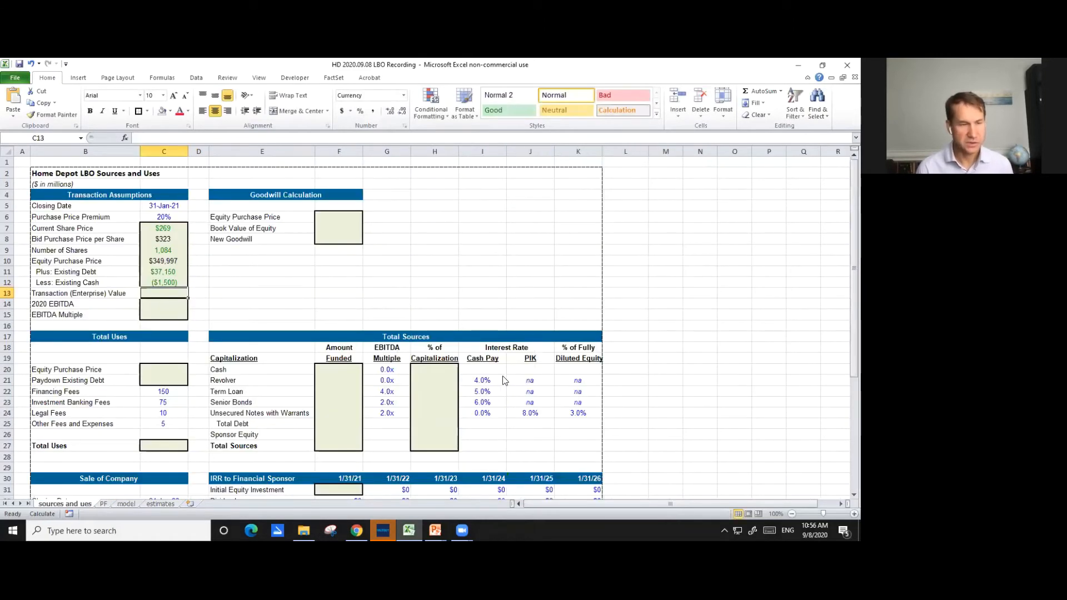
# - Calculate Transaction (Enterprise) Value in cell C13 with the formula =C10+C11+C12
pyautogui.press('Down')
pyautogui.press('Up')
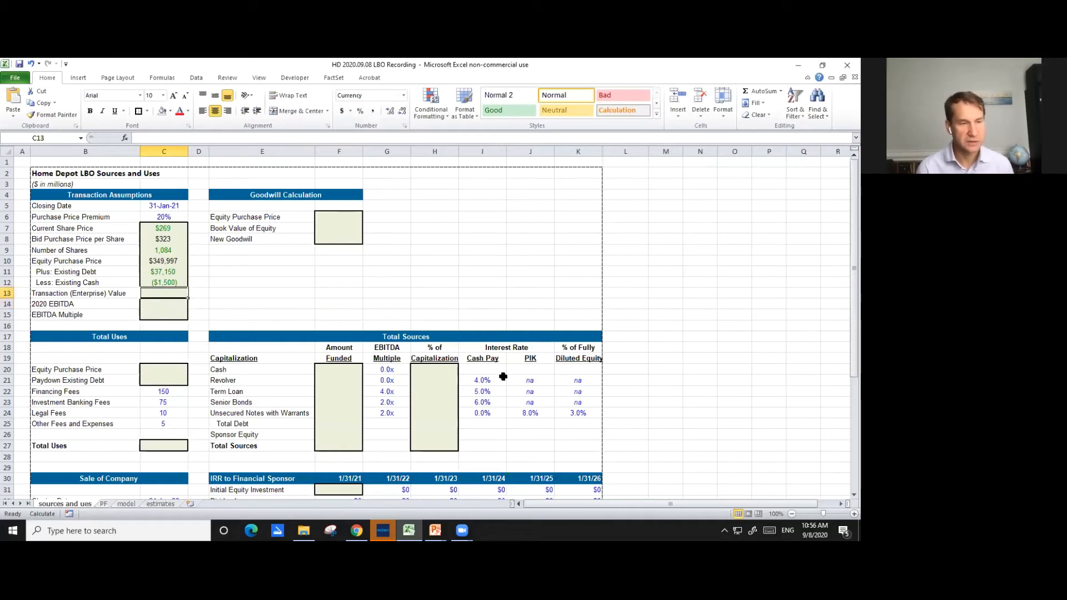
pyautogui.press('Up')
pyautogui.press('Down')
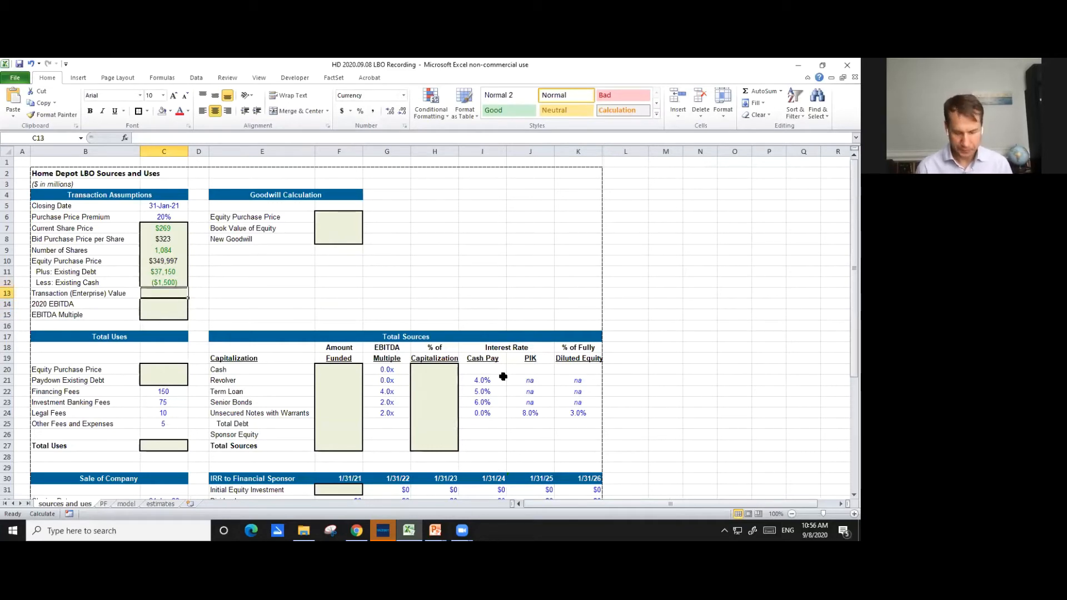
pyautogui.write('=')
pyautogui.press('Up')
pyautogui.press('Up')
pyautogui.press('Up')
pyautogui.write('+')
pyautogui.press('Up')
pyautogui.press('Up')
pyautogui.press('Up')
pyautogui.press('Down')
pyautogui.write('+')
pyautogui.press('Up')
pyautogui.hotkey('ctrl', 'Return')
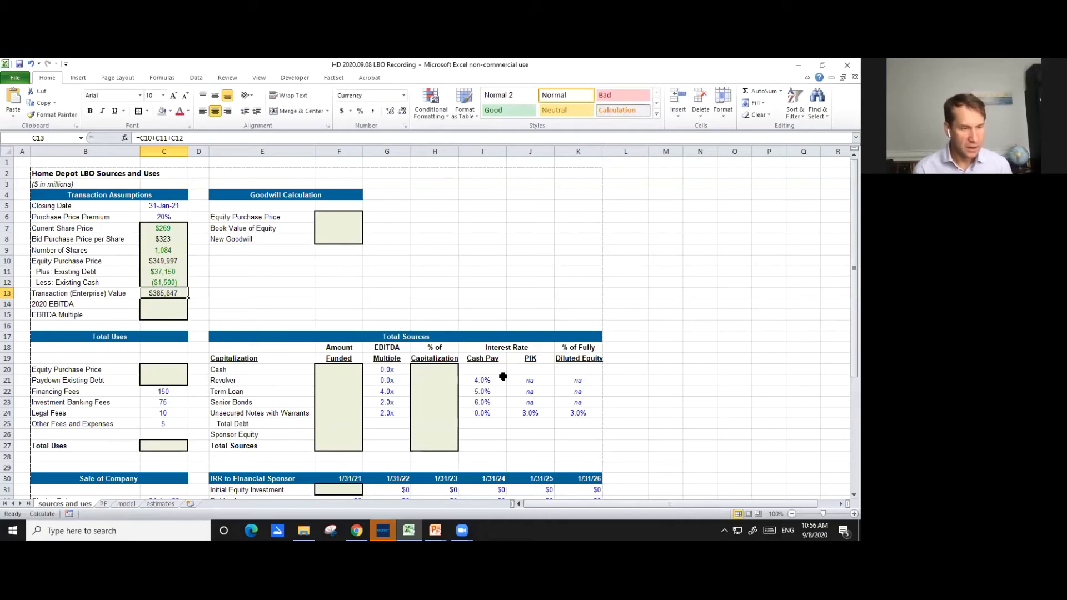
# - Link cell C13 of the sources and uses sheet to the Jan-20 EBITDA in model!G40
pyautogui.write('=')
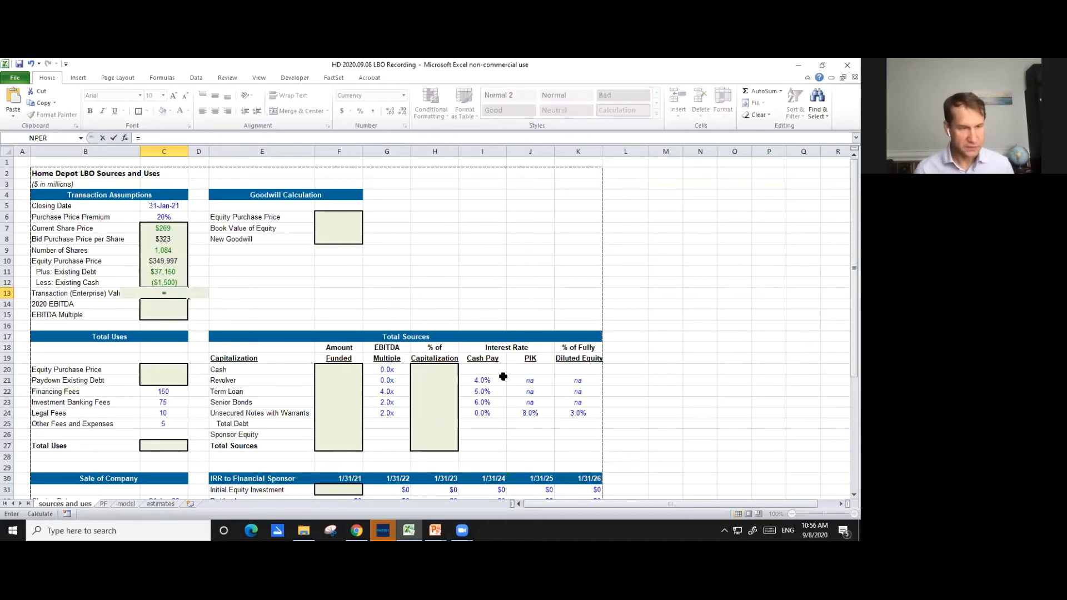
pyautogui.hotkey('ctrl', 'pagedown')
pyautogui.hotkey('ctrl', 'pagedown')
pyautogui.press('pageup')
pyautogui.press('pageup')
pyautogui.press('Down')
pyautogui.press('Down')
pyautogui.press('Down')
pyautogui.press('Down')
pyautogui.press('Down')
pyautogui.press('Down')
pyautogui.press('Down')
pyautogui.press('Down')
pyautogui.press('Down')
pyautogui.press('Down')
pyautogui.press('Down')
pyautogui.press('Down')
pyautogui.press('Down')
pyautogui.press('Down')
pyautogui.press('Down')
pyautogui.press('Down')
pyautogui.press('Down')
pyautogui.press('Down')
pyautogui.press('Down')
pyautogui.press('Down')
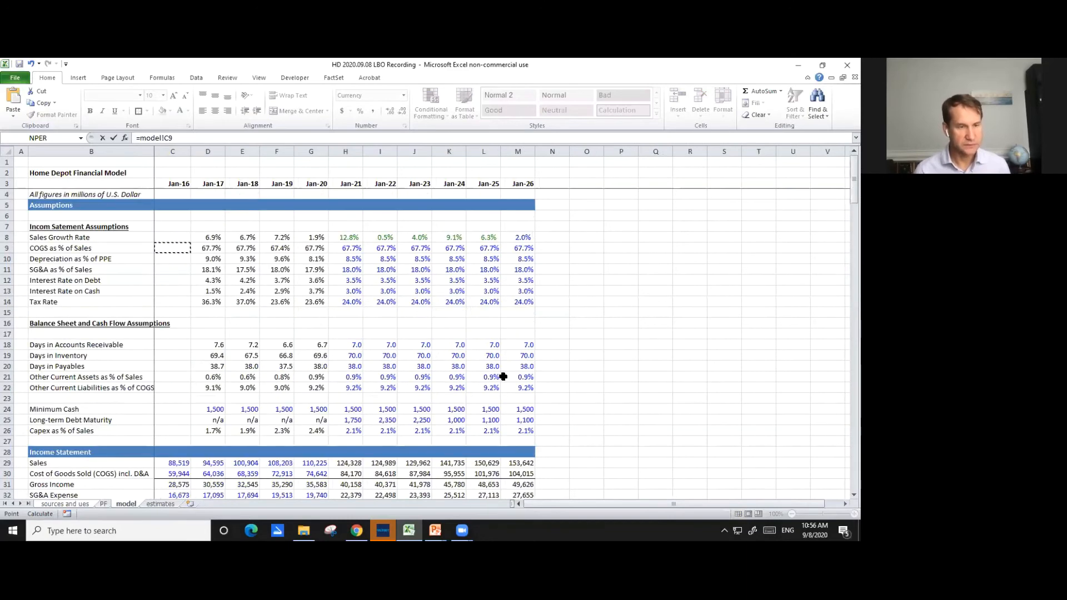
pyautogui.press('Down')
pyautogui.press('Down')
pyautogui.press('Down')
pyautogui.press('Down')
pyautogui.press('Down')
pyautogui.press('Down')
pyautogui.press('Down')
pyautogui.press('Down')
pyautogui.press('Down')
pyautogui.press('Down')
pyautogui.press('Down')
pyautogui.press('Down')
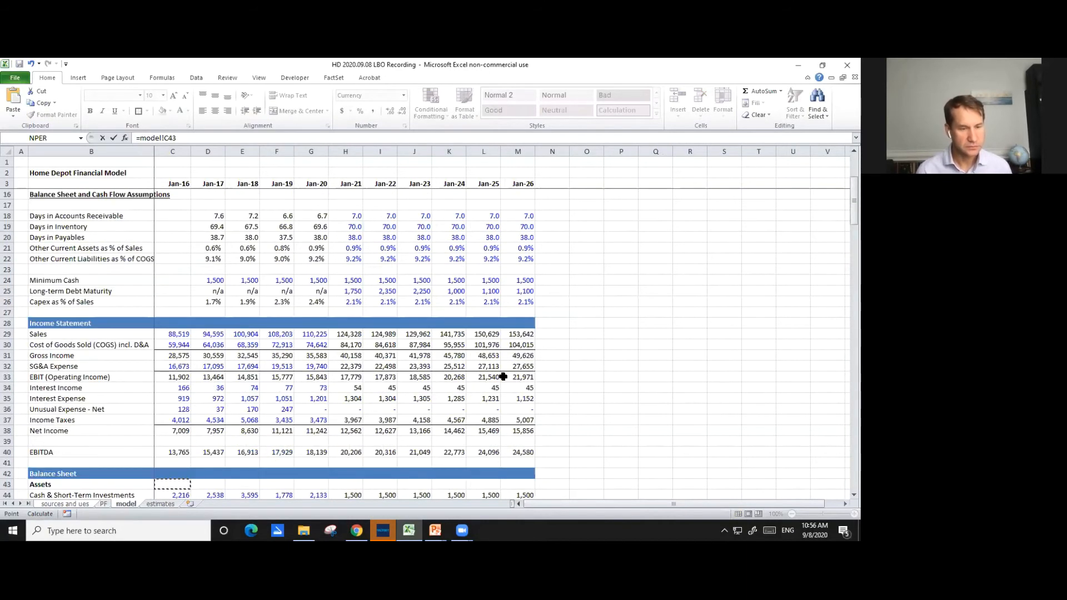
pyautogui.press('Up')
pyautogui.press('Up')
pyautogui.press('Right')
pyautogui.press('Up')
pyautogui.press('Up')
pyautogui.press('Right')
pyautogui.press('Up')
pyautogui.press('Up')
pyautogui.press('Right')
pyautogui.press('Right')
pyautogui.press('Down')
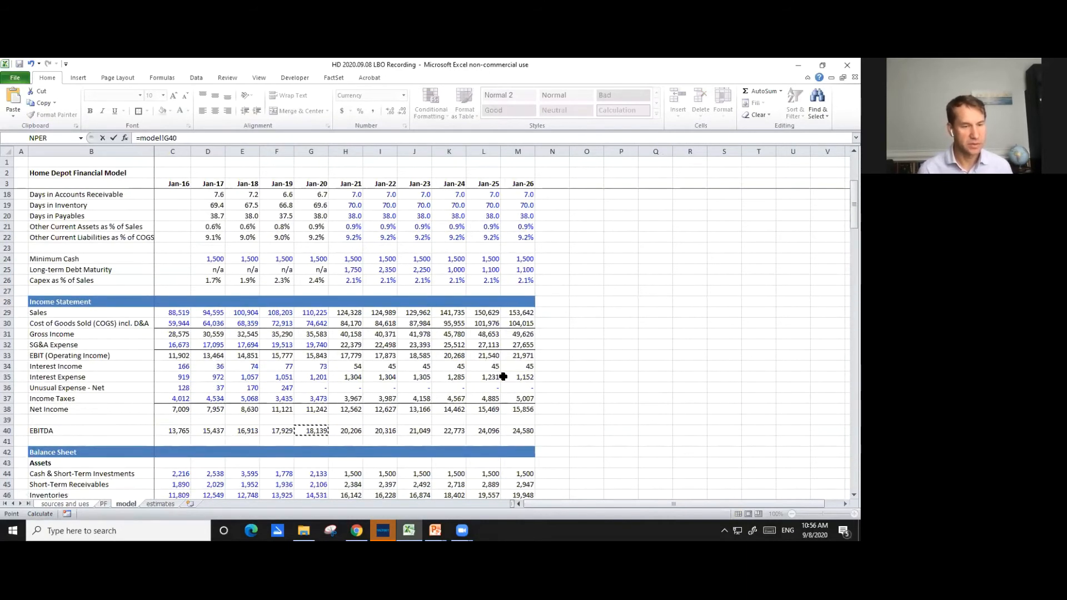
pyautogui.press('Return')
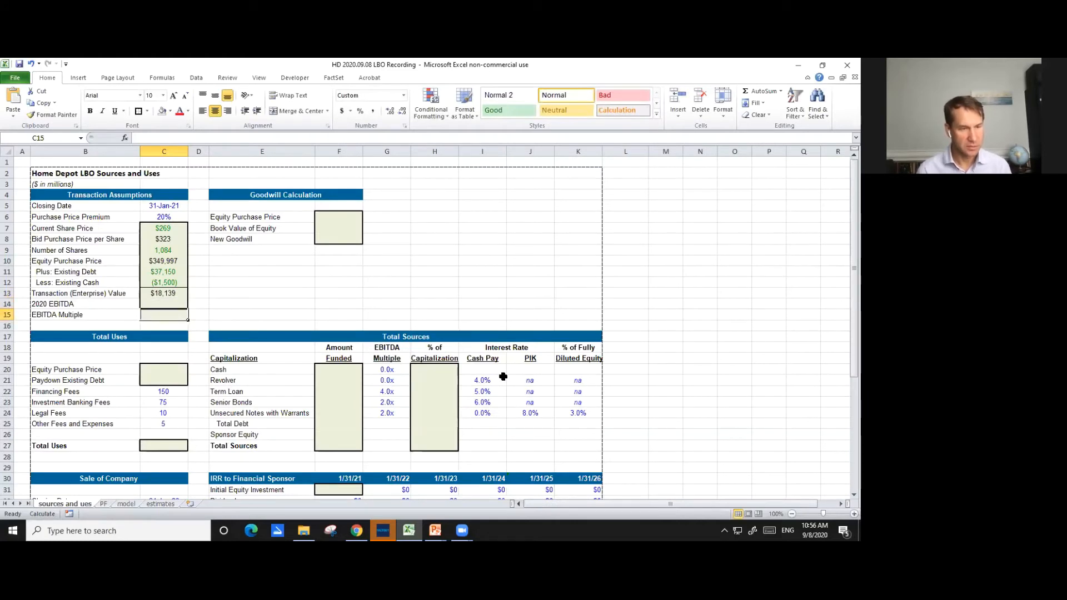
# - Move the Jan-20 EBITDA link from cell C13 to the 2020 EBITDA cell C14 and clear C13
pyautogui.press('Up')
pyautogui.press('Up')
pyautogui.press('F2')
pyautogui.hotkey('shift', 'Home')
pyautogui.hotkey('ctrl', 'c')
pyautogui.press('Return')
pyautogui.press('Down')
pyautogui.press('Up')
pyautogui.hotkey('ctrl', 'v')
pyautogui.press('Up')
pyautogui.press('Delete')
pyautogui.press('Down')
pyautogui.press('Down')
pyautogui.write('=')
# - Calculate Transaction (Enterprise) Value in cell C13 as equity purchase price plus debt less cash, =C10+C11+C12
pyautogui.press('Up')
pyautogui.press('Up')
pyautogui.press('Escape')
pyautogui.press('Up')
pyautogui.press('Up')
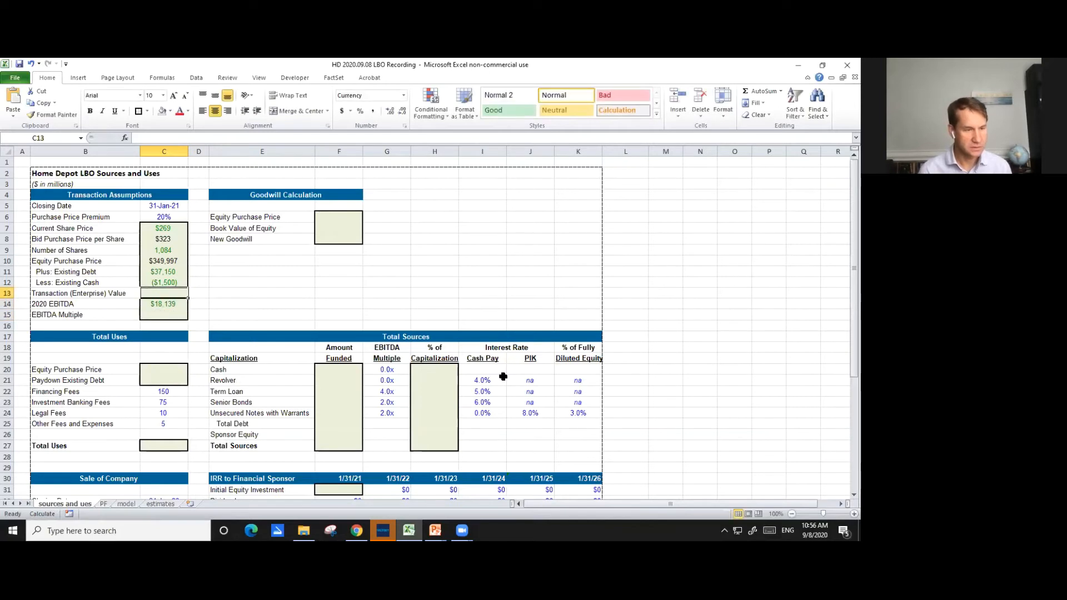
pyautogui.write('=')
pyautogui.press('Up')
pyautogui.press('Up')
pyautogui.press('Up')
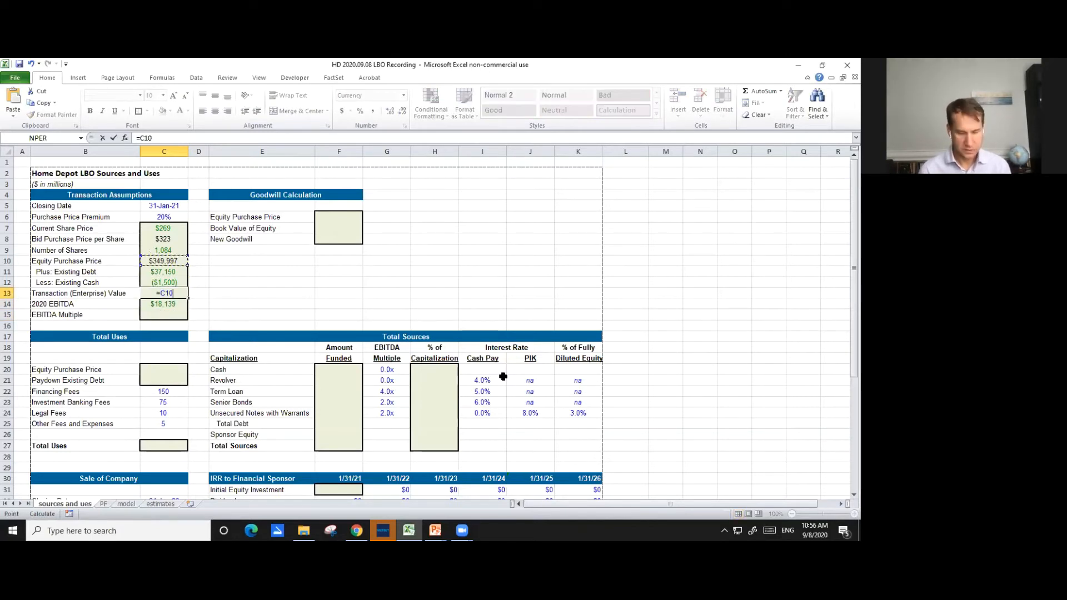
pyautogui.write('+')
pyautogui.press('Up')
pyautogui.press('Up')
pyautogui.write('+')
pyautogui.press('Up')
pyautogui.press('Return')
# - Calculate the EBITDA Multiple in cell C15 by dividing Transaction (Enterprise) Value by 2020 EBITDA, =C13/C14
pyautogui.press('Down')
pyautogui.write('=')
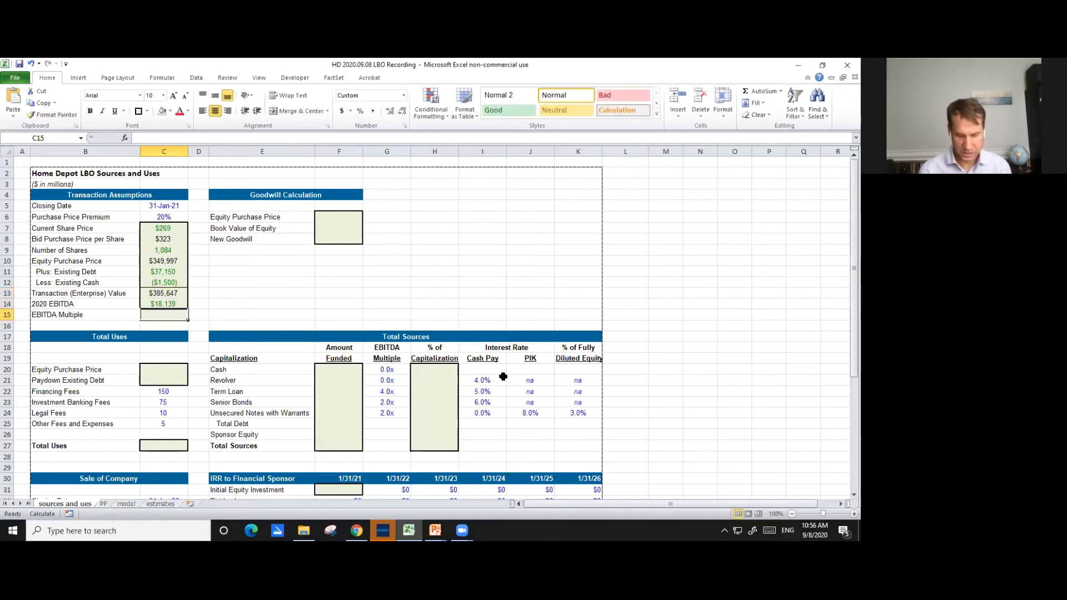
pyautogui.press('Up')
pyautogui.press('Up')
pyautogui.write('/')
pyautogui.press('Up')
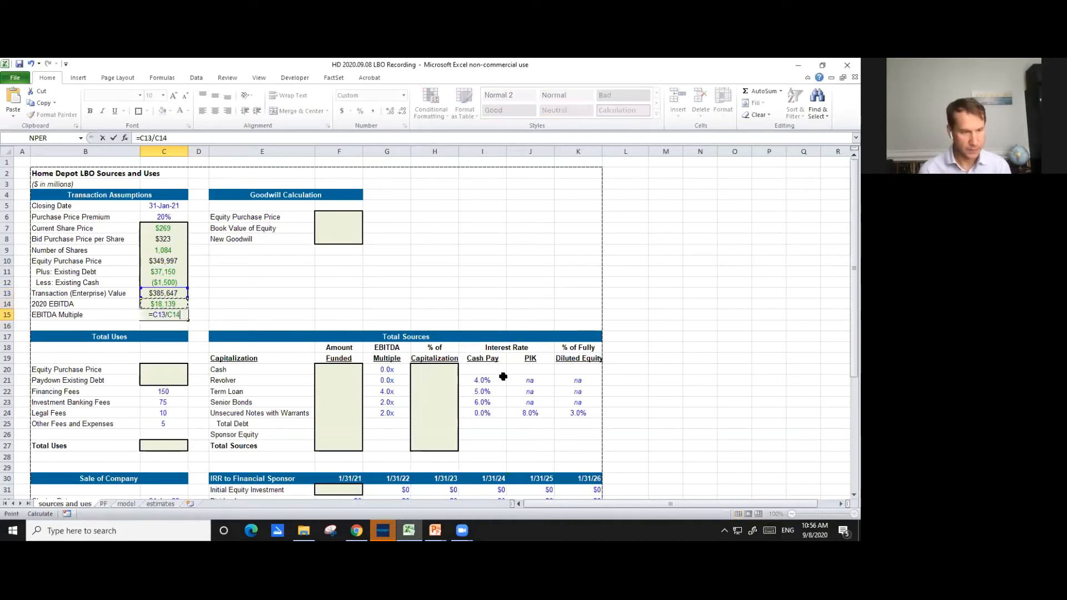
pyautogui.press('Return')
pyautogui.press('Up')
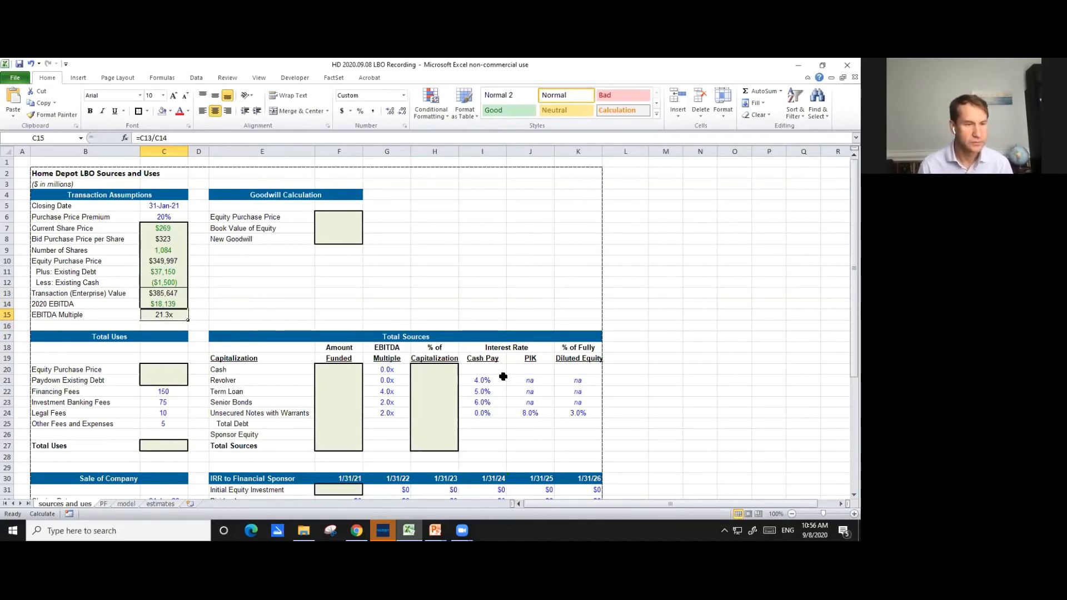
# - Link Equity Purchase Price in the Goodwill Calculation, cell F6, to the transaction assumption in C10
pyautogui.press('Up')
pyautogui.press('Up')
pyautogui.press('Up')
pyautogui.press('Up')
pyautogui.press('Up')
pyautogui.press('Up')
pyautogui.press('Up')
pyautogui.press('Up')
pyautogui.press('Right')
pyautogui.press('Right')
pyautogui.press('Up')
pyautogui.press('Right')
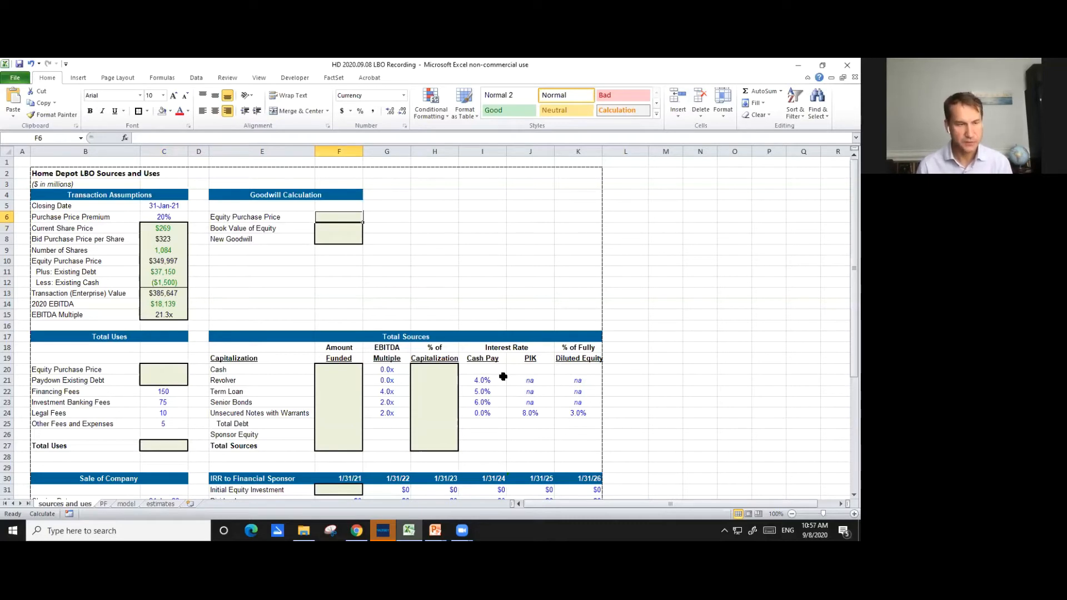
pyautogui.write('=')
pyautogui.press('Down')
pyautogui.press('Left')
pyautogui.press('Left')
pyautogui.press('Left')
pyautogui.press('Down')
pyautogui.press('Down')
pyautogui.press('Down')
pyautogui.press('Return')
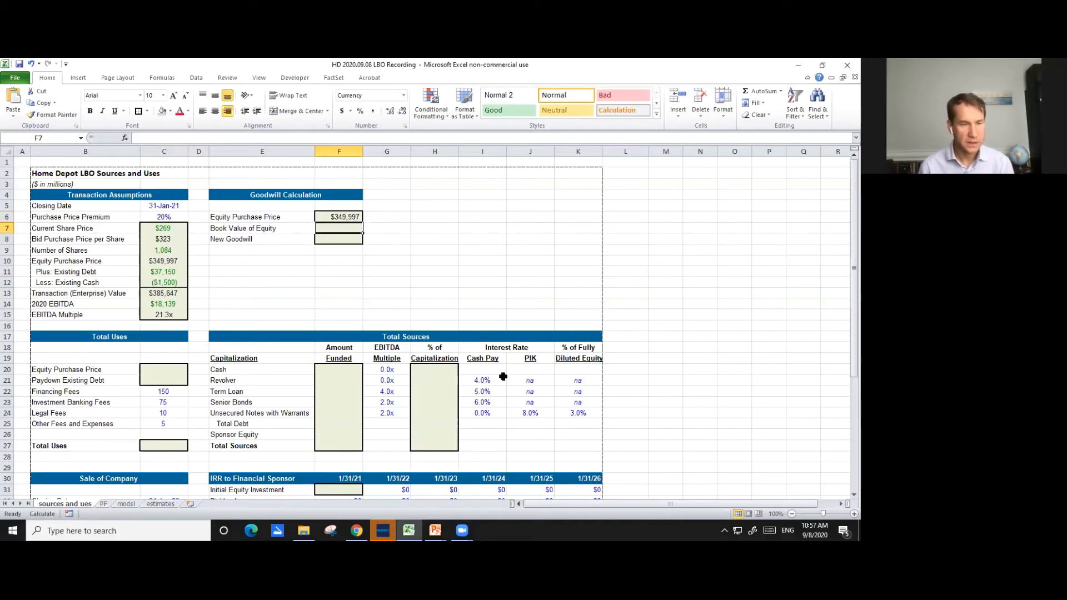
# - Link Book Value of Equity in cell F7 to the model sheet's Jan-21 Common Equity, =model!H66
pyautogui.write('=')
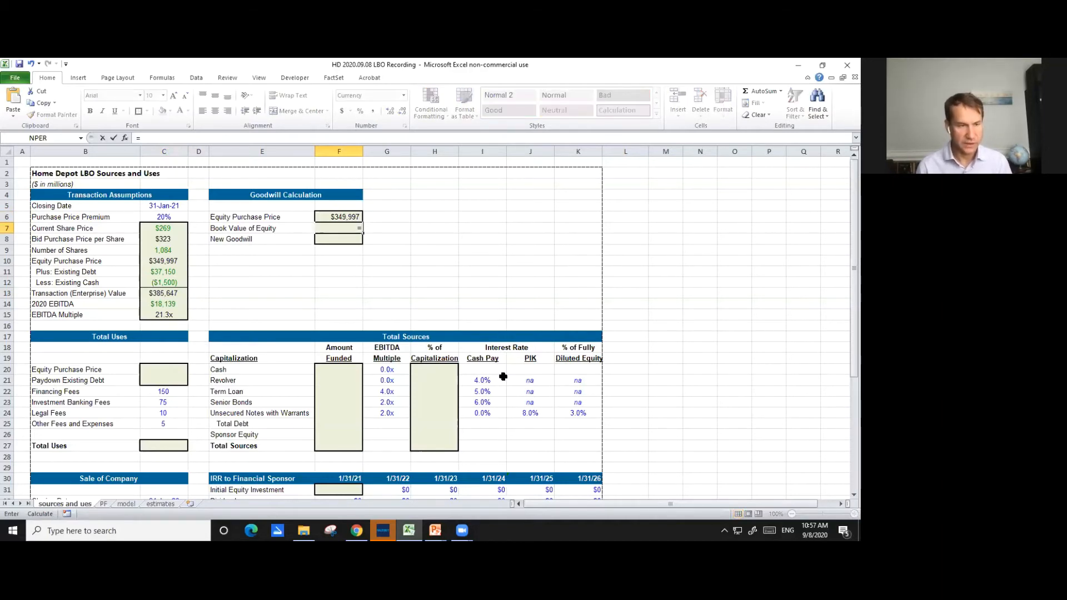
pyautogui.hotkey('ctrl', 'pagedown')
pyautogui.hotkey('ctrl', 'pagedown')
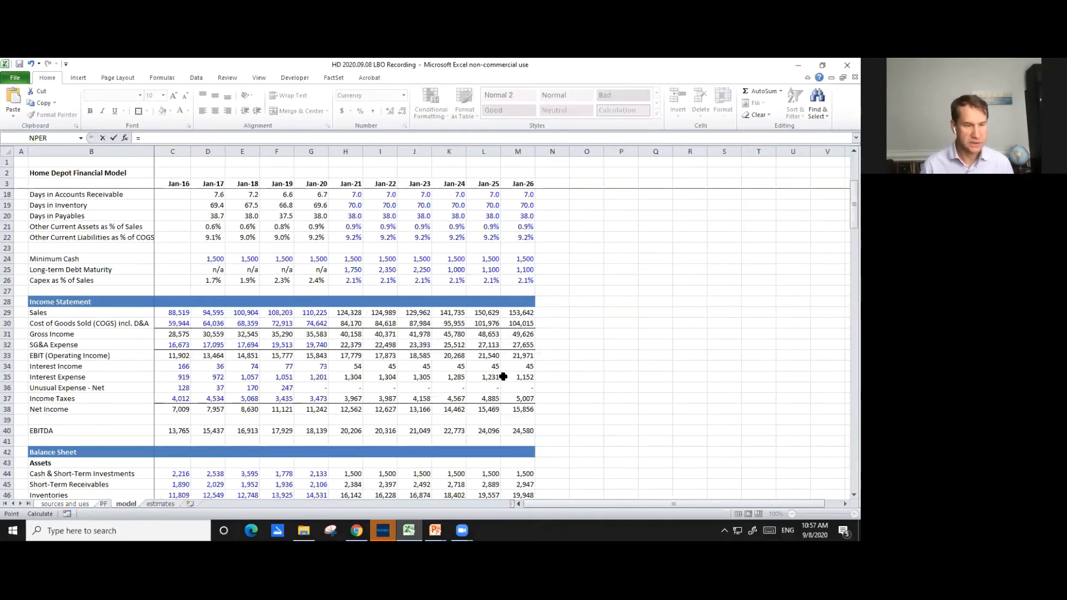
pyautogui.press('Down')
pyautogui.press('pagedown')
pyautogui.press('Down')
pyautogui.press('Down')
pyautogui.press('Down')
pyautogui.press('Down')
pyautogui.press('Down')
pyautogui.press('Down')
pyautogui.press('Down')
pyautogui.press('Down')
pyautogui.press('Down')
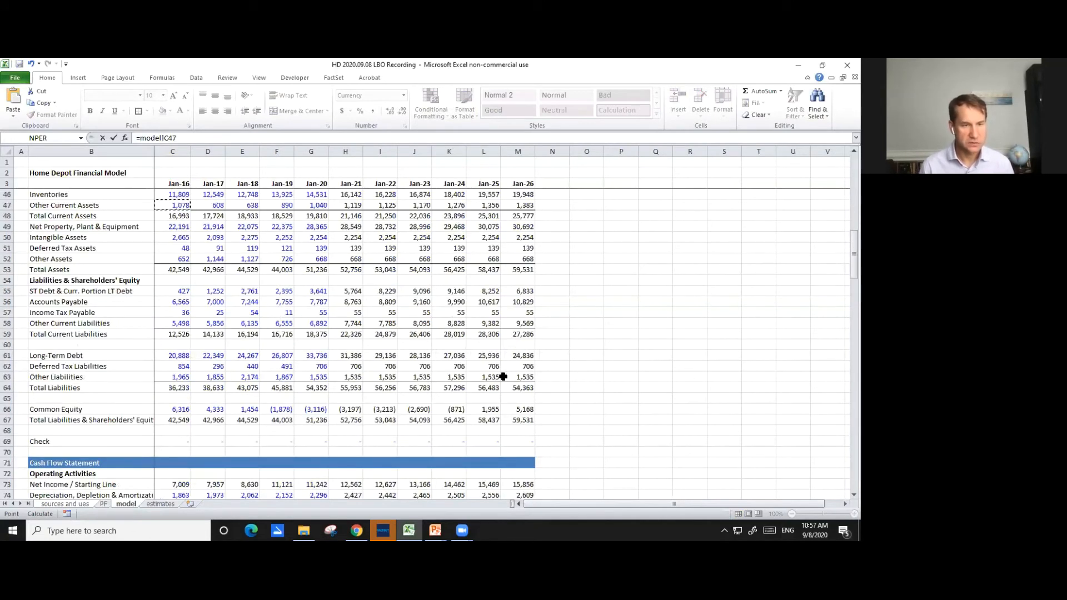
pyautogui.press('Down')
pyautogui.press('Down')
pyautogui.press('Down')
pyautogui.press('Down')
pyautogui.press('Down')
pyautogui.press('Down')
pyautogui.press('Down')
pyautogui.press('Down')
pyautogui.press('Down')
pyautogui.press('Down')
pyautogui.press('Down')
pyautogui.press('Down')
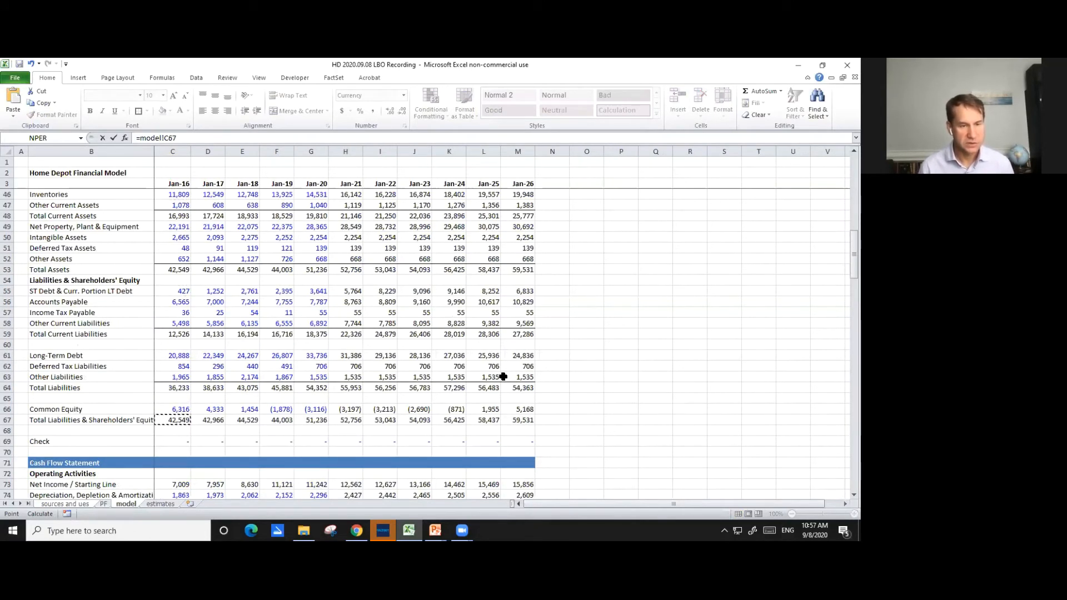
pyautogui.press('Up')
pyautogui.press('Right')
pyautogui.press('Right')
pyautogui.press('Right')
pyautogui.press('Right')
pyautogui.press('Right')
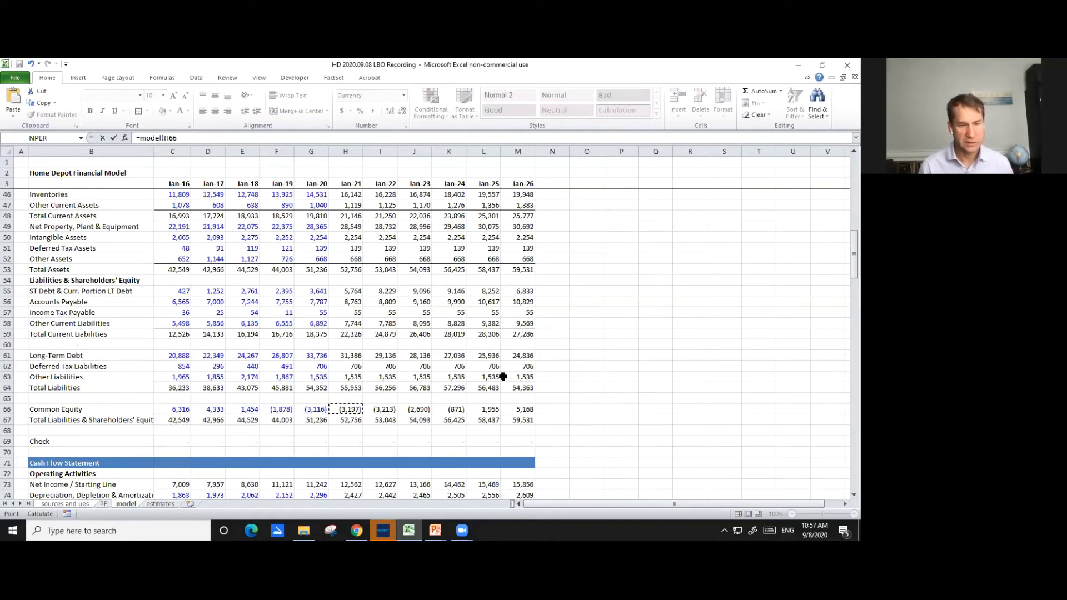
pyautogui.press('Return')
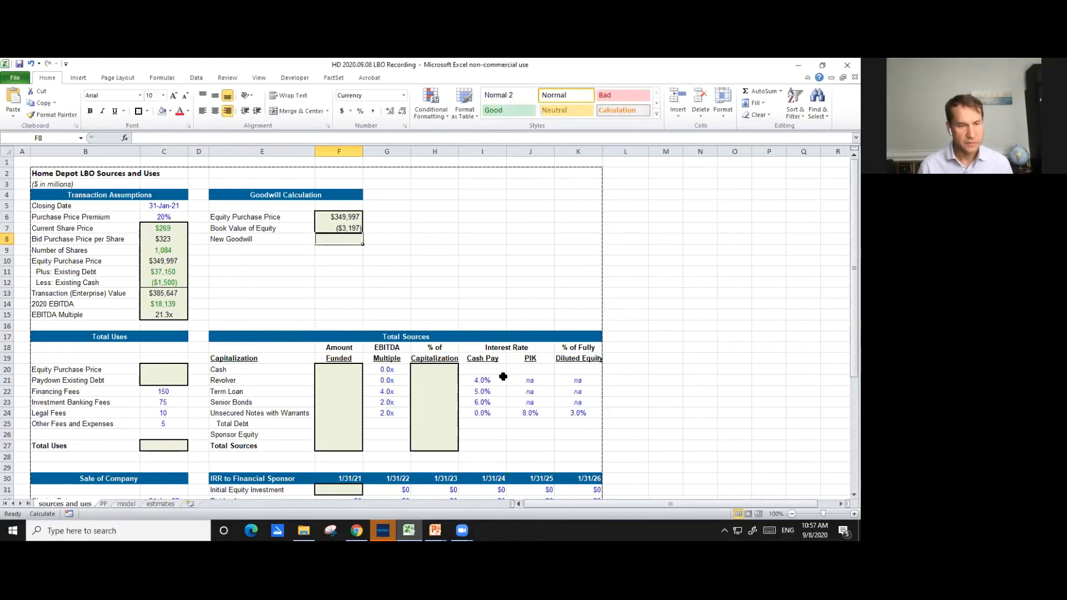
# - Calculate New Goodwill in cell F8 as Equity Purchase Price minus Book Value of Equity, =F6-F7
pyautogui.write('=')
pyautogui.press('Up')
pyautogui.press('Up')
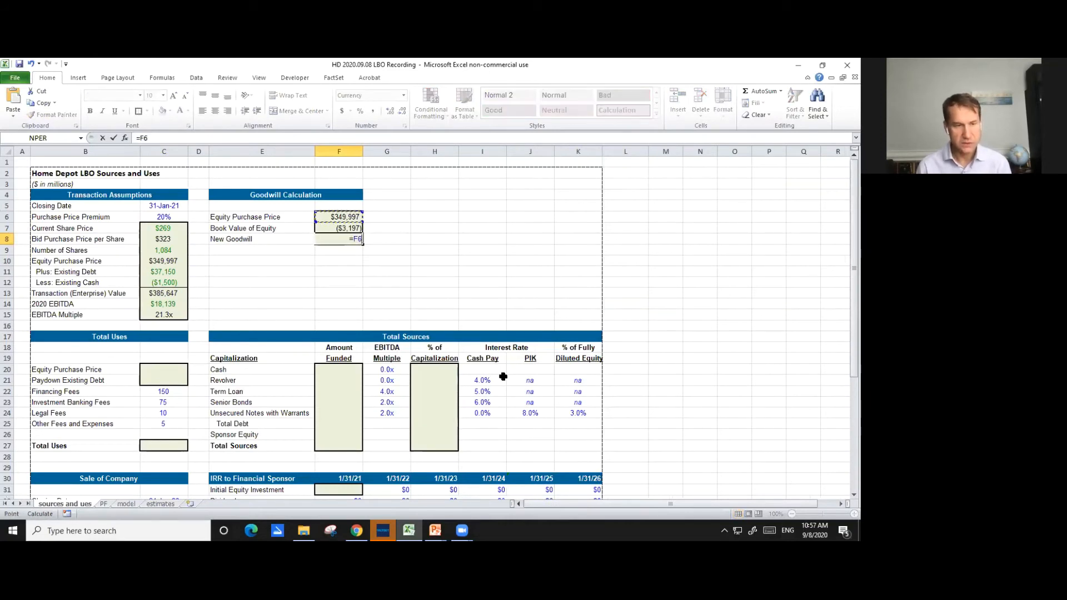
pyautogui.write('-')
pyautogui.press('Up')
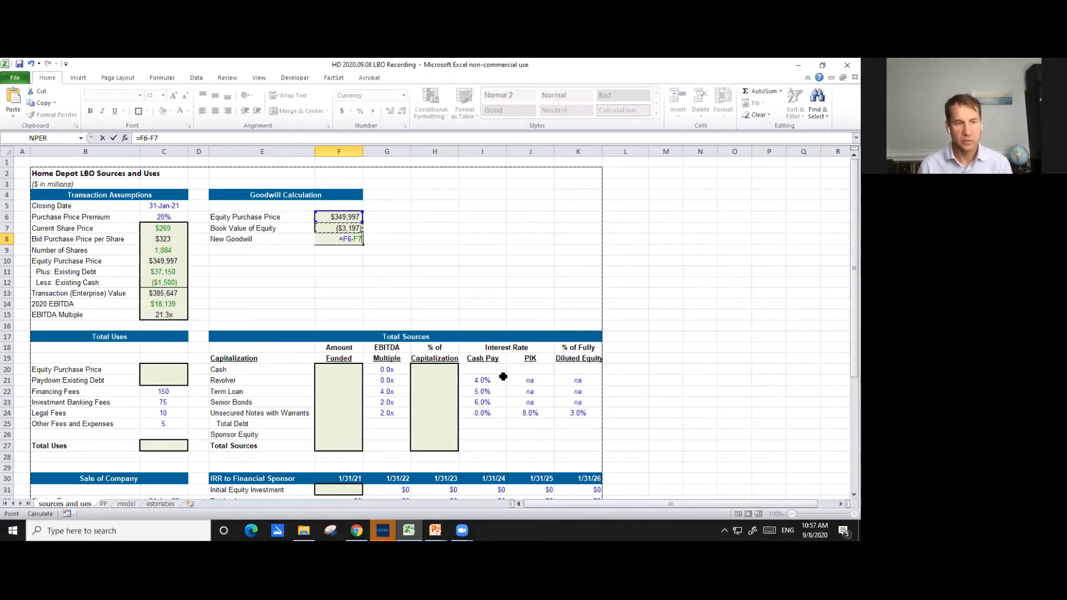
pyautogui.press('Return')
pyautogui.press('Up')
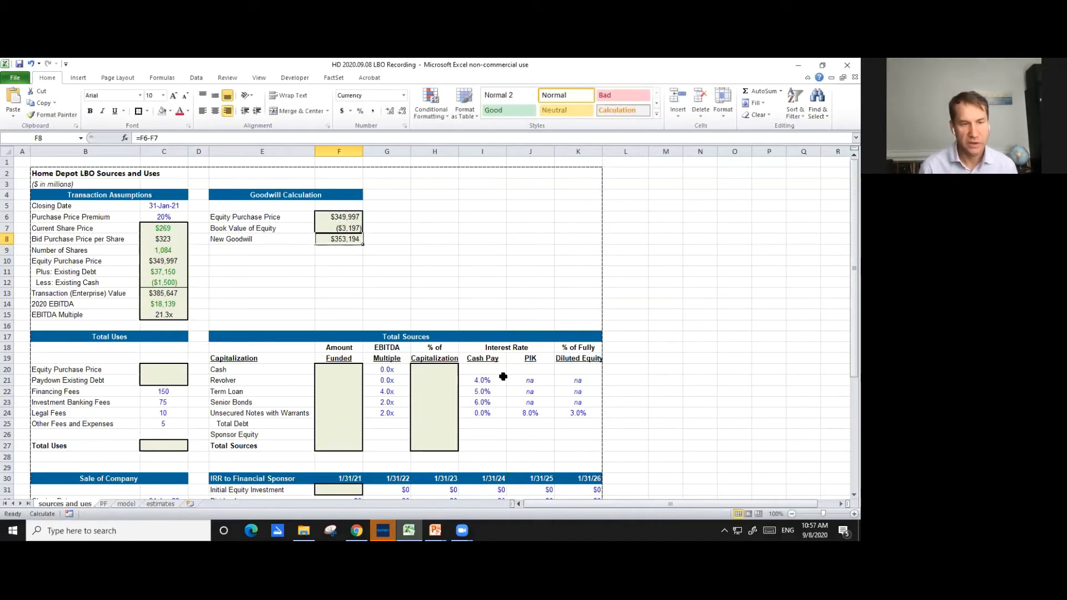
# - Link Equity Purchase Price under Total Uses, cell C20, to the transaction assumption in C10
pyautogui.press('Down')
pyautogui.press('Down')
pyautogui.press('Down')
pyautogui.press('Down')
pyautogui.press('Down')
pyautogui.press('Down')
pyautogui.press('Down')
pyautogui.press('Down')
pyautogui.press('Down')
pyautogui.press('Down')
pyautogui.press('Down')
pyautogui.press('Down')
pyautogui.press('Down')
pyautogui.press('Down')
pyautogui.press('Down')
pyautogui.press('Down')
pyautogui.press('Down')
pyautogui.press('Down')
pyautogui.press('Down')
pyautogui.press('Down')
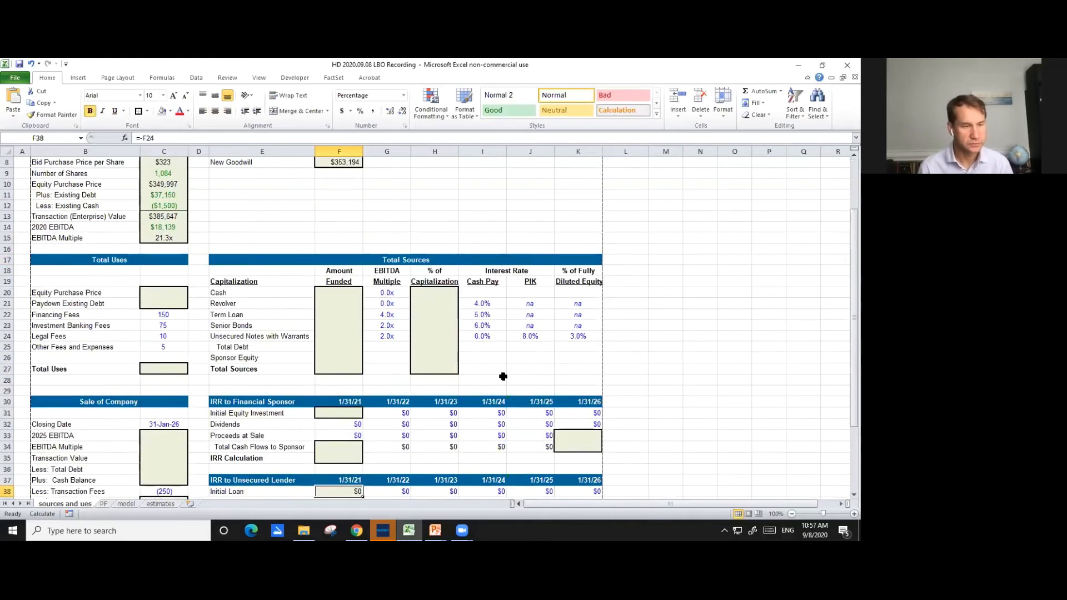
pyautogui.press('Down')
pyautogui.press('Down')
pyautogui.press('Down')
pyautogui.press('Down')
pyautogui.press('Down')
pyautogui.press('Up')
pyautogui.press('Up')
pyautogui.press('Up')
pyautogui.press('Up')
pyautogui.press('Up')
pyautogui.press('Up')
pyautogui.press('Up')
pyautogui.press('Up')
pyautogui.press('Up')
pyautogui.press('Up')
pyautogui.press('Up')
pyautogui.press('Up')
pyautogui.press('Up')
pyautogui.press('Left')
pyautogui.press('Left')
pyautogui.press('Left')
pyautogui.press('Up')
pyautogui.press('Up')
pyautogui.press('Up')
pyautogui.press('Up')
pyautogui.press('Up')
pyautogui.press('Up')
pyautogui.press('Up')
pyautogui.press('Up')
pyautogui.press('Up')
pyautogui.press('Up')
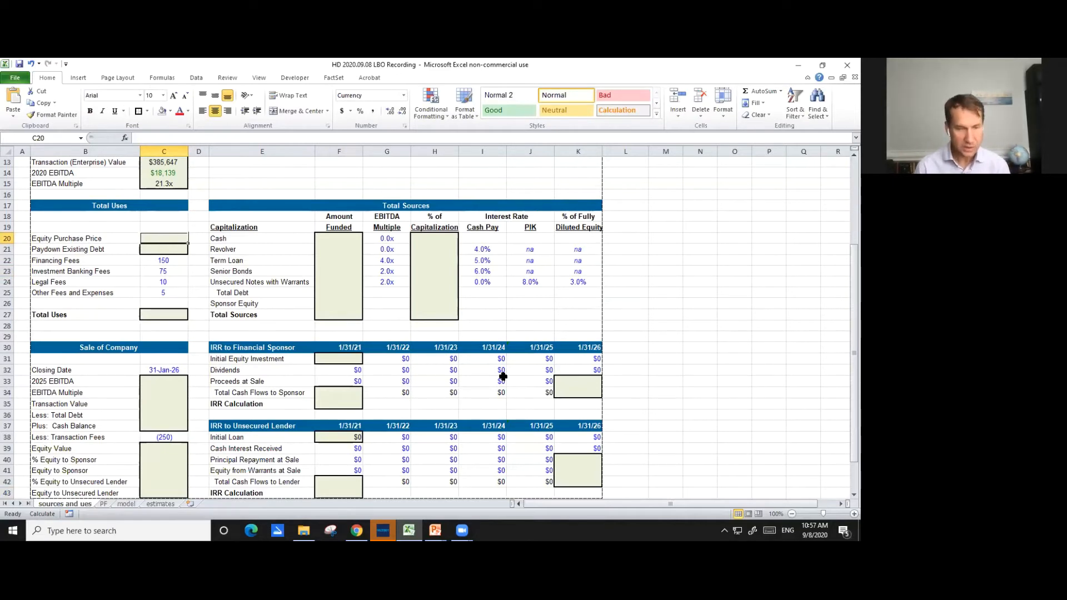
pyautogui.write('=')
pyautogui.press('Up')
pyautogui.press('Up')
pyautogui.press('Up')
pyautogui.press('Up')
pyautogui.press('Up')
pyautogui.press('Up')
pyautogui.press('Up')
pyautogui.press('Up')
pyautogui.press('Up')
pyautogui.press('Up')
pyautogui.press('Up')
pyautogui.press('Up')
pyautogui.press('Up')
pyautogui.press('Up')
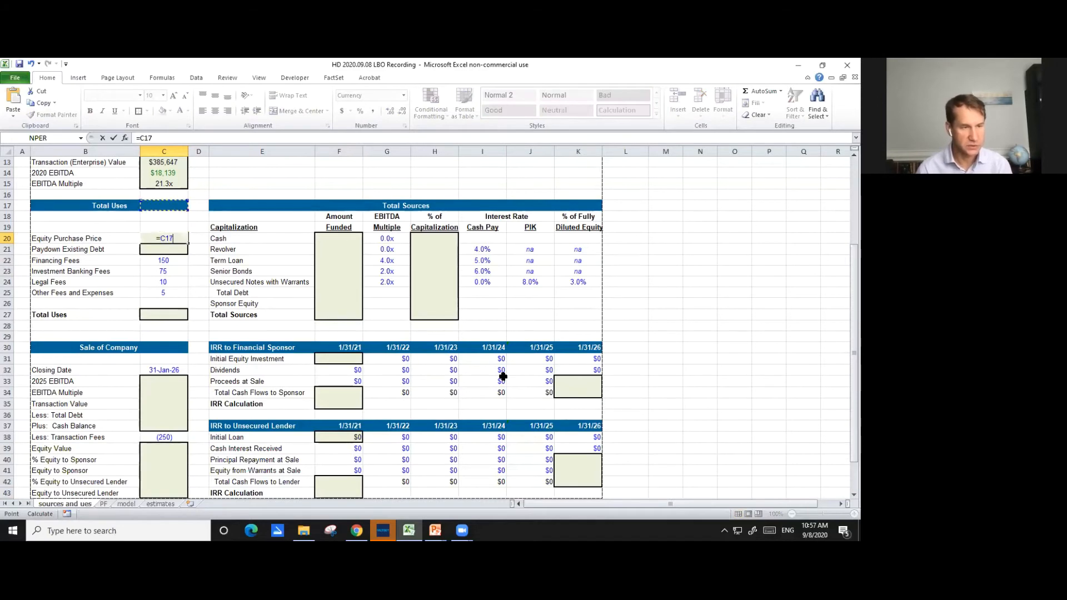
pyautogui.press('Down')
pyautogui.press('Down')
pyautogui.press('Down')
pyautogui.press('Down')
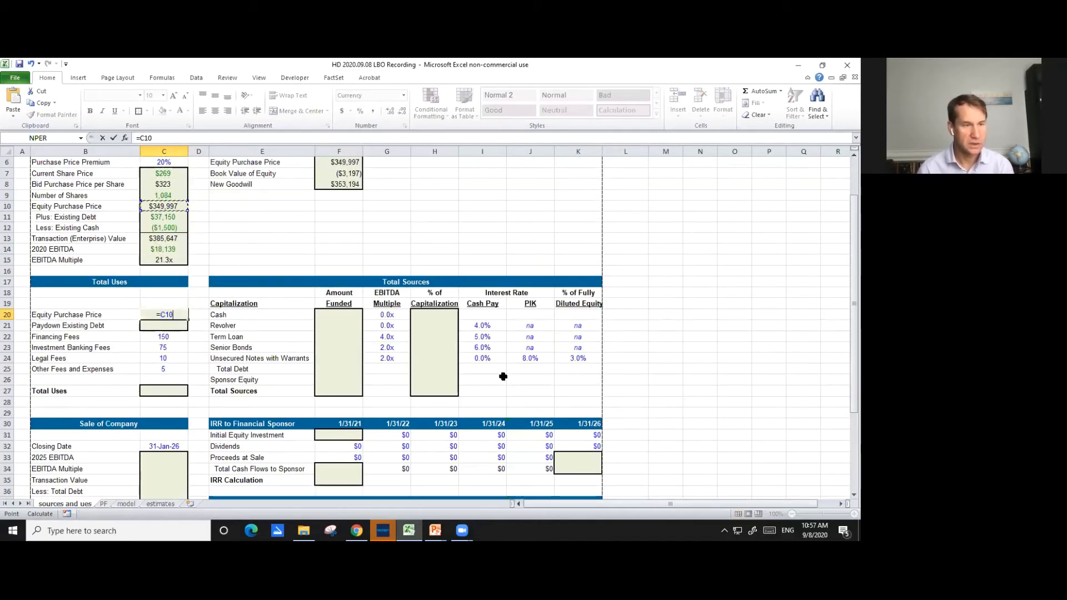
pyautogui.press('Return')
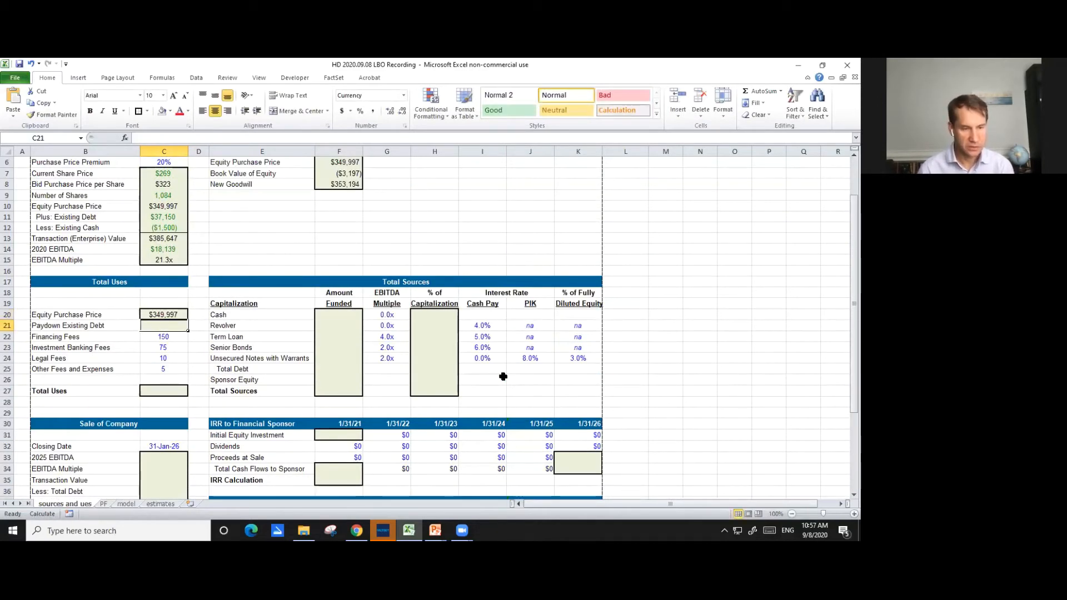
# - Link Paydown Existing Debt in cell C21 to the Existing Debt amount in C11
pyautogui.write('=')
pyautogui.press('Up')
pyautogui.press('Up')
pyautogui.press('Up')
pyautogui.press('Up')
pyautogui.press('Up')
pyautogui.press('Up')
pyautogui.press('Up')
pyautogui.press('Up')
pyautogui.press('Up')
pyautogui.press('Up')
pyautogui.press('Return')
# - Calculate Total Uses in cell C27 with the formula =SUM(C20:C25)
pyautogui.press('Down')
pyautogui.press('Down')
pyautogui.press('Down')
pyautogui.press('Down')
pyautogui.press('Down')
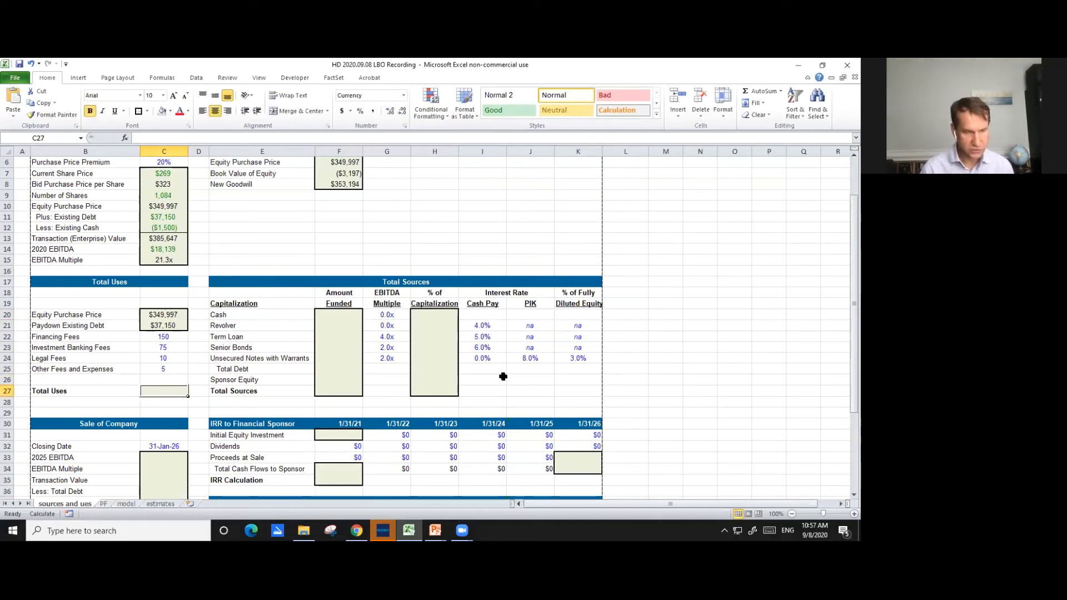
pyautogui.write('s')
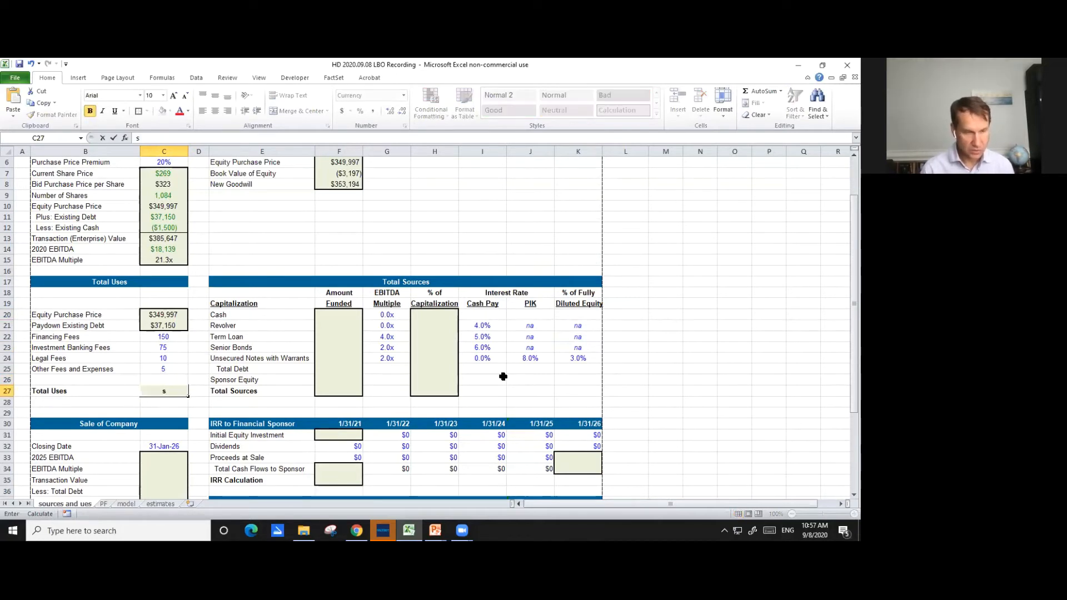
pyautogui.write('=sum(')
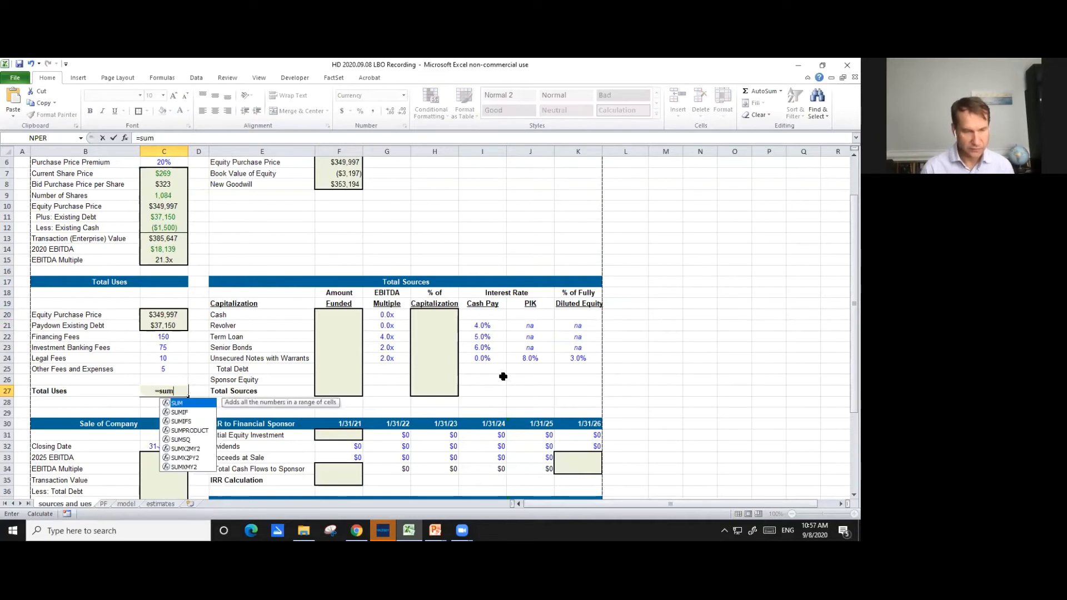
pyautogui.press('Up')
pyautogui.press('Up')
pyautogui.press('Up')
pyautogui.press('Up')
pyautogui.press('Up')
pyautogui.press('Up')
pyautogui.hotkey('shift', 'Up')
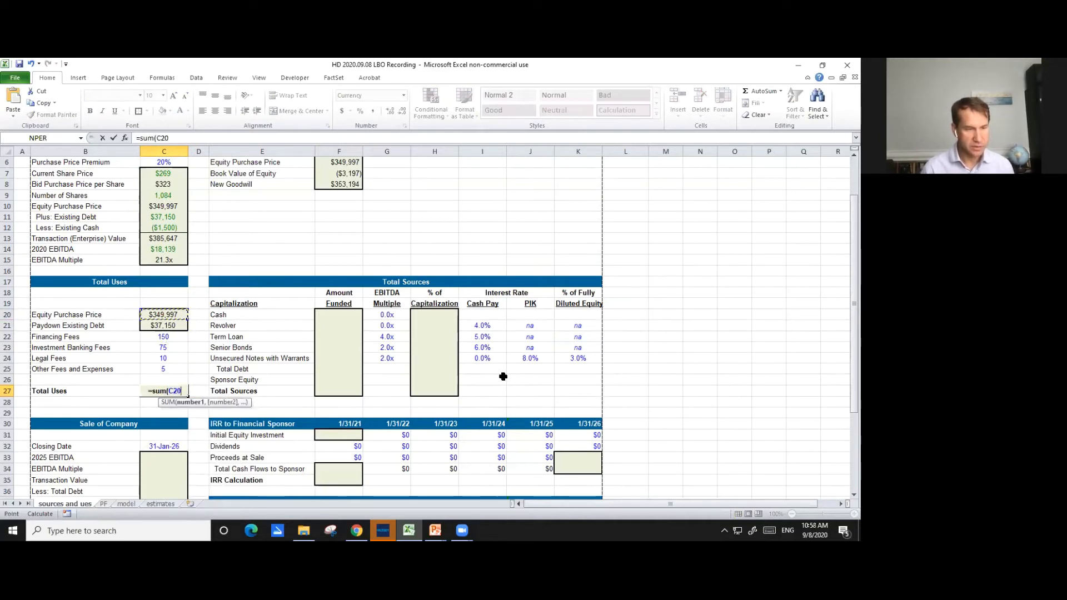
pyautogui.hotkey('shift', 'Down')
pyautogui.hotkey('shift', 'Down')
pyautogui.hotkey('shift', 'Down')
pyautogui.hotkey('shift', 'Down')
pyautogui.press('Return')
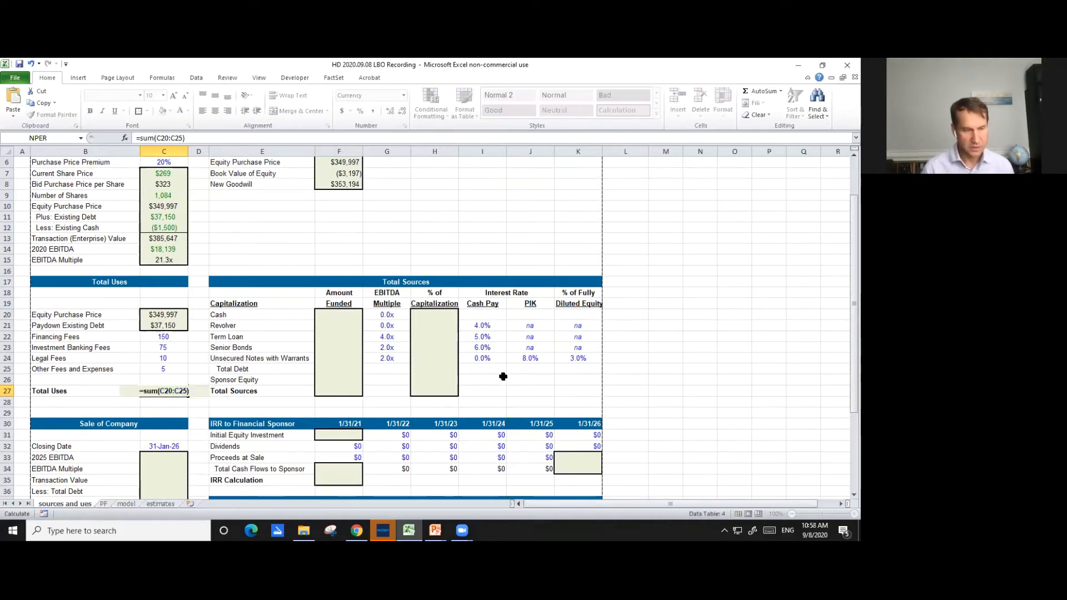
pyautogui.press('Up')
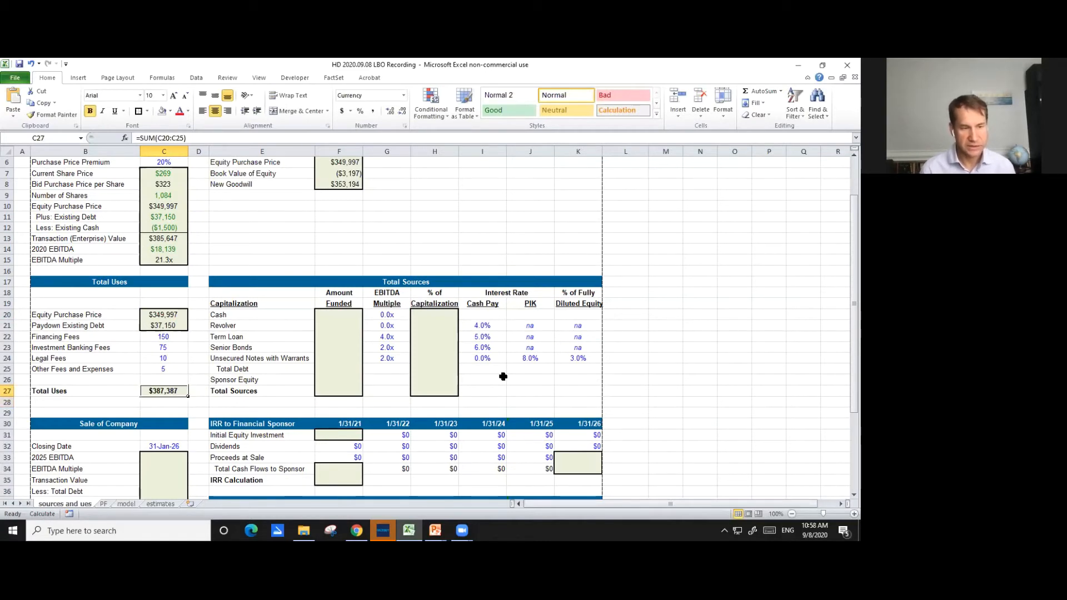
# - Set Total Sources in cell F27 equal to Total Uses with the formula =C27
pyautogui.press('Right')
pyautogui.press('Right')
pyautogui.press('Right')
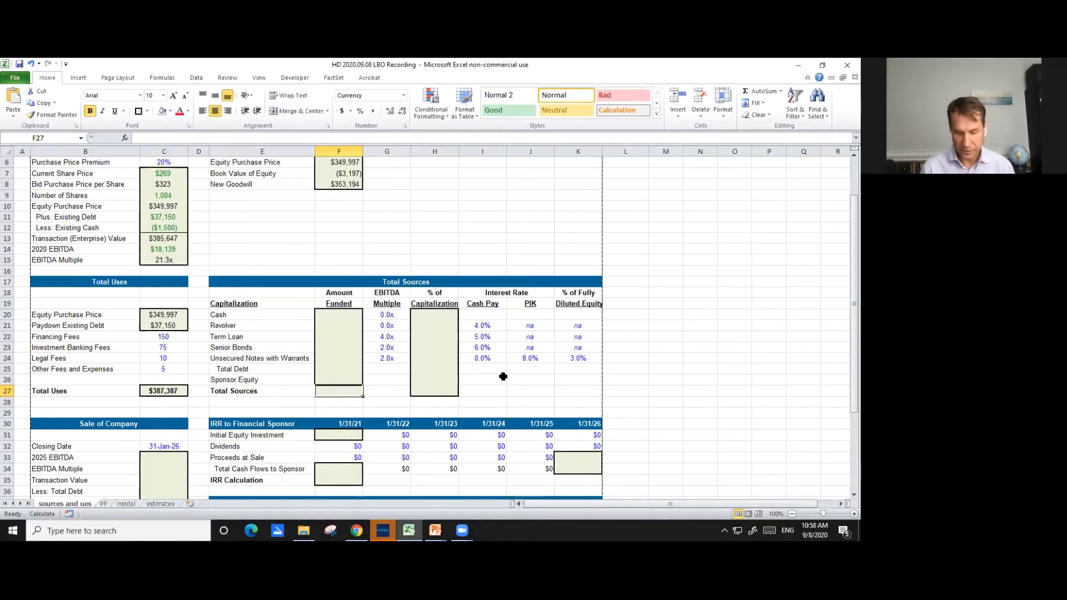
pyautogui.write('=')
pyautogui.press('Left')
pyautogui.press('Left')
pyautogui.press('Left')
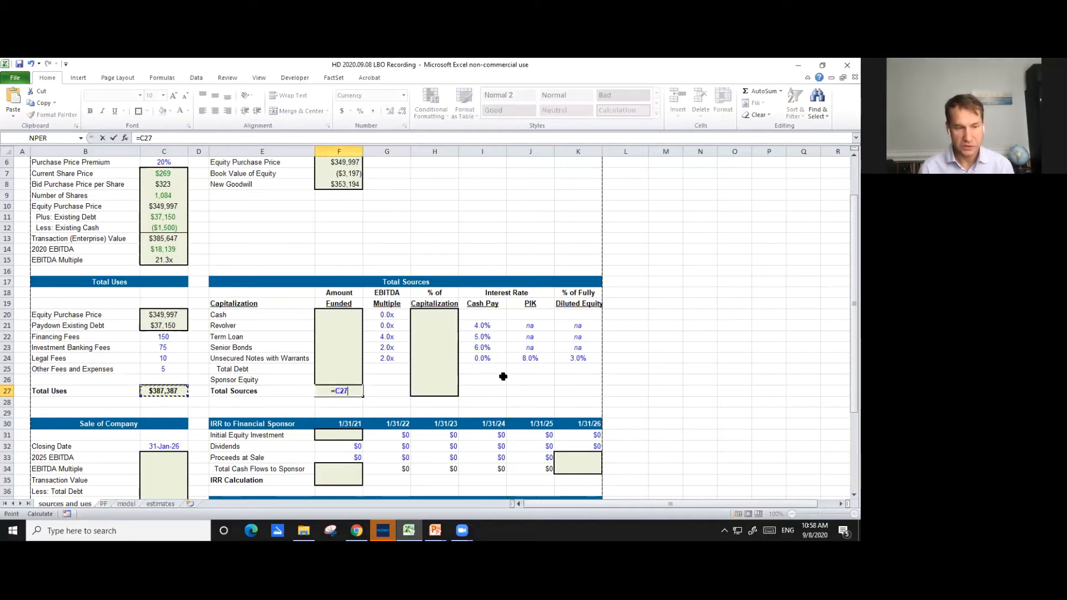
pyautogui.hotkey('ctrl', 'Return')
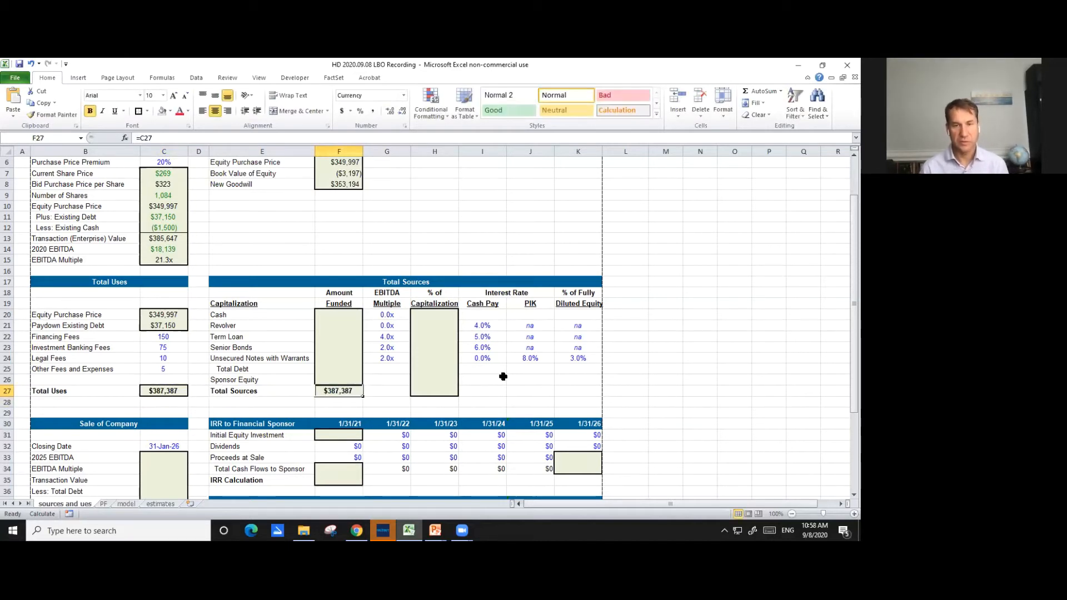
# - Calculate the Cash amount funded in cell F20 as its EBITDA multiple times 2020 EBITDA, =G20*$C$14
pyautogui.press('Up')
pyautogui.press('Up')
pyautogui.press('Up')
pyautogui.press('Up')
pyautogui.press('Up')
pyautogui.press('Up')
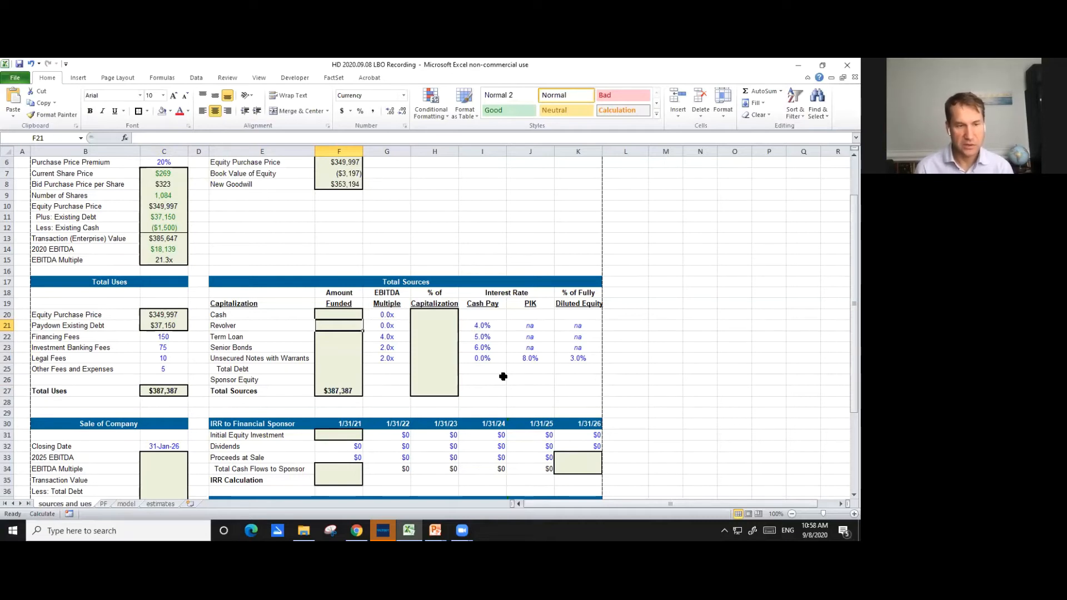
pyautogui.press('Right')
pyautogui.press('Up')
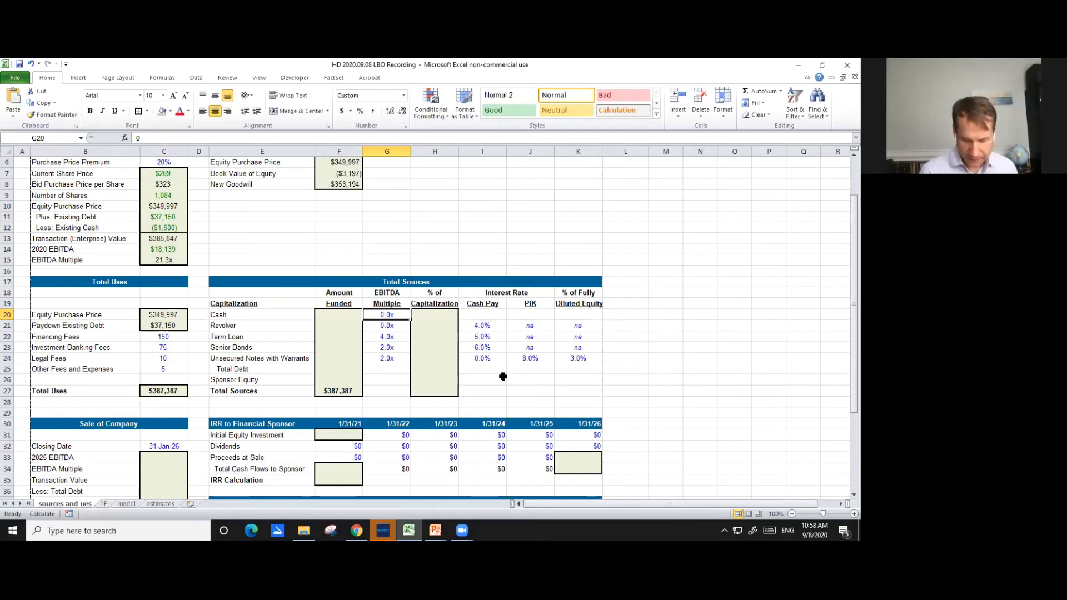
pyautogui.press('Left')
pyautogui.write('=')
pyautogui.press('Right')
pyautogui.write('*')
pyautogui.press('Left')
pyautogui.press('Left')
pyautogui.press('Up')
pyautogui.press('Up')
pyautogui.press('Up')
pyautogui.press('Up')
pyautogui.press('Up')
pyautogui.press('Up')
pyautogui.press('Left')
pyautogui.hotkey('ctrl', 'Return')
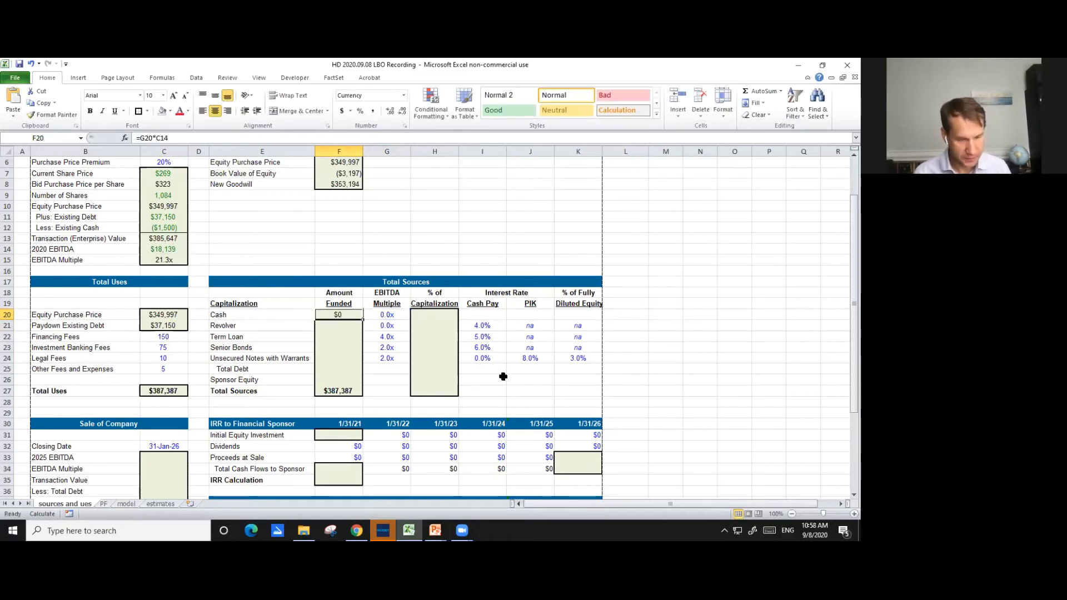
pyautogui.press('F2')
pyautogui.press('F4')
pyautogui.hotkey('ctrl', 'Return')
# - Copy the amount funded formula from F20 down through Unsecured Notes with Warrants in F24
pyautogui.hotkey('ctrl', 'c')
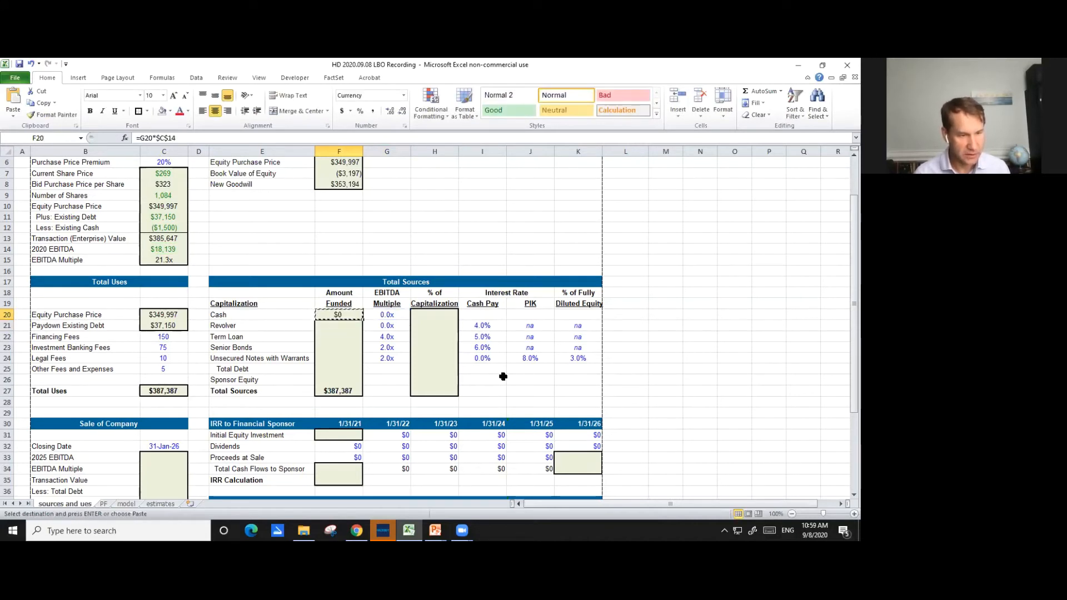
pyautogui.hotkey('shift', 'Down')
pyautogui.hotkey('shift', 'Down')
pyautogui.hotkey('shift', 'Down')
pyautogui.hotkey('shift', 'Down')
pyautogui.hotkey('ctrl', 'v')
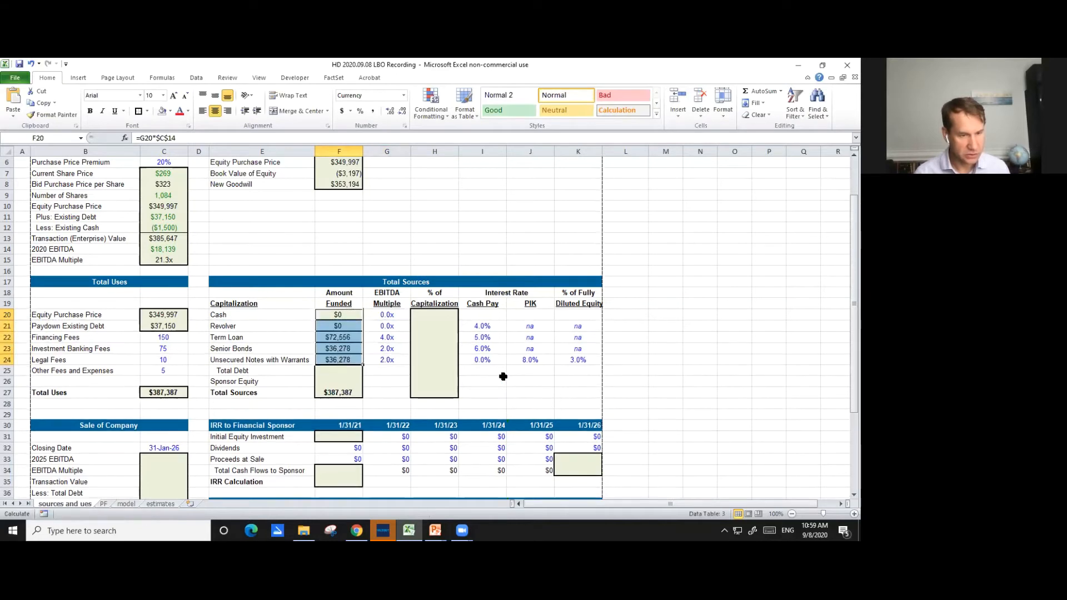
# - Remove the inner horizontal and bottom borders from the amount funded cells F20:F24
pyautogui.press('alt')
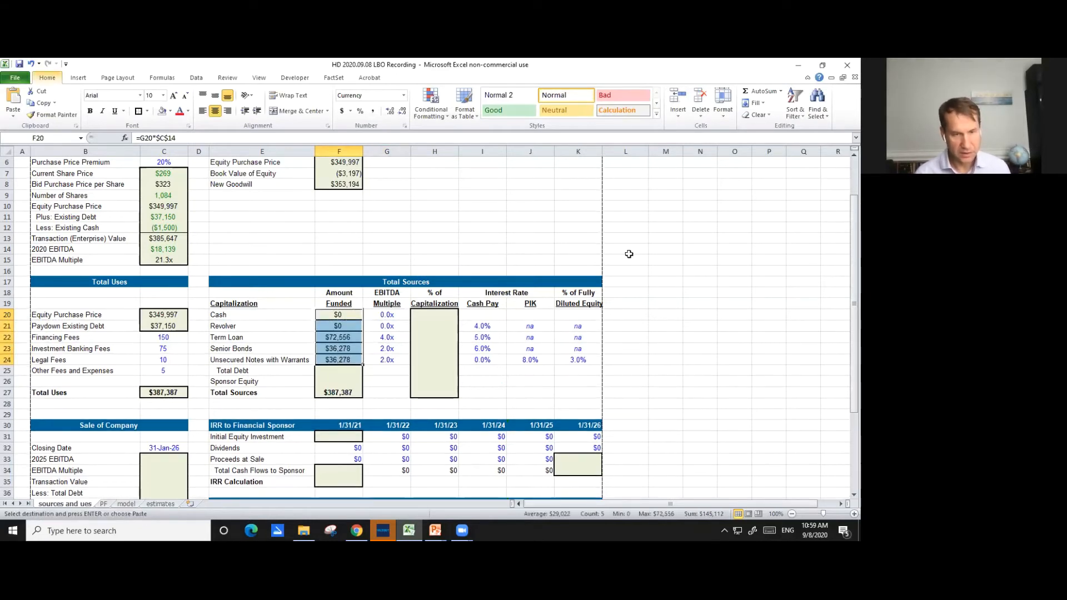
pyautogui.hotkey('ctrl', '1')
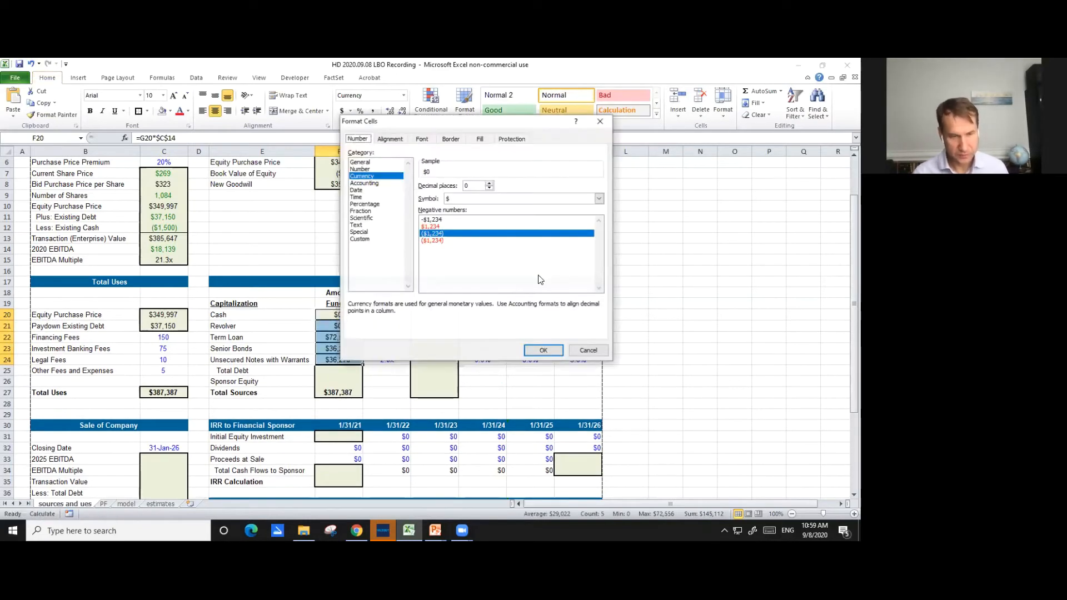
pyautogui.click(450, 139)
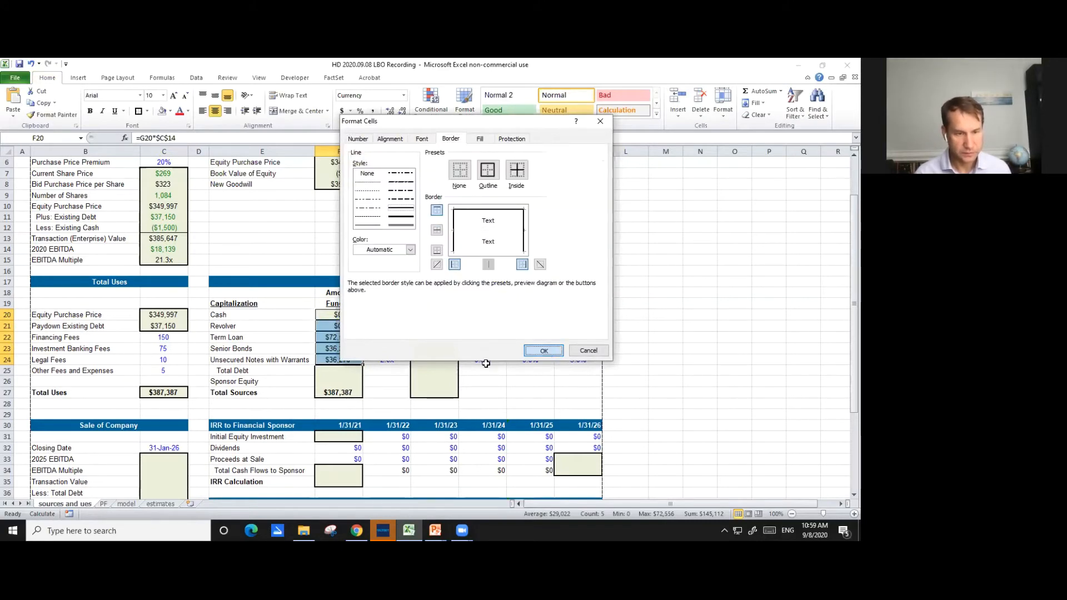
pyautogui.click(543, 350)
pyautogui.click(383, 370)
pyautogui.click(347, 372)
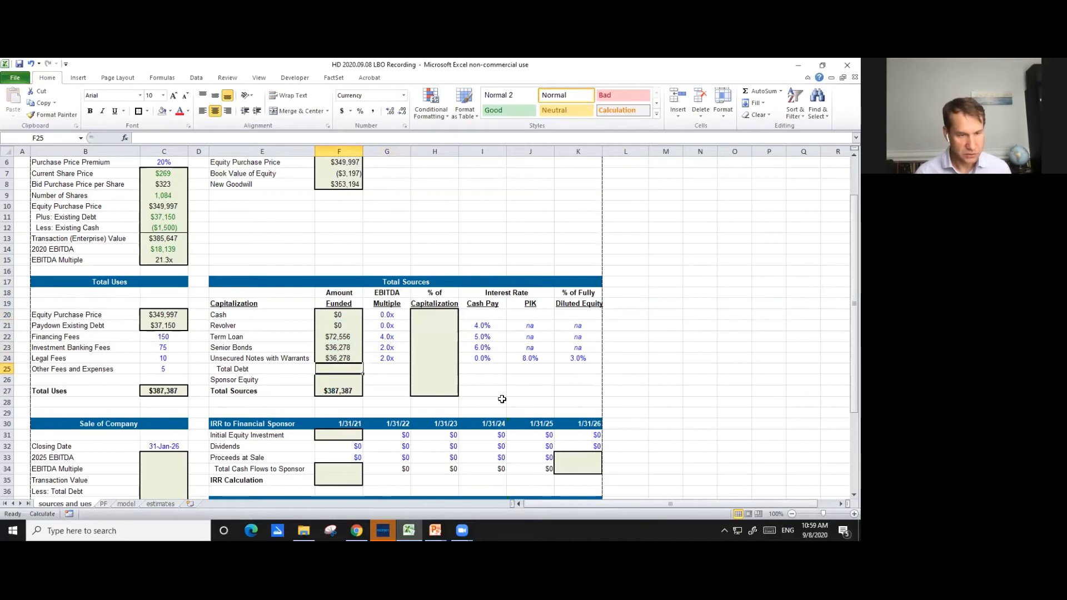
pyautogui.press('alt')
pyautogui.press('s')
pyautogui.press('u')
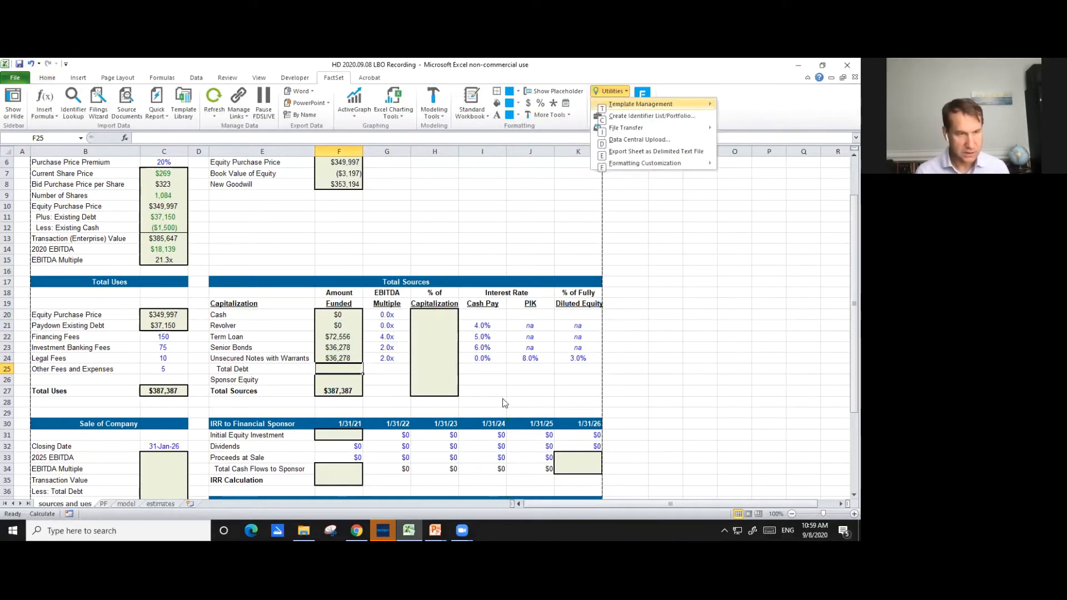
pyautogui.press('Escape')
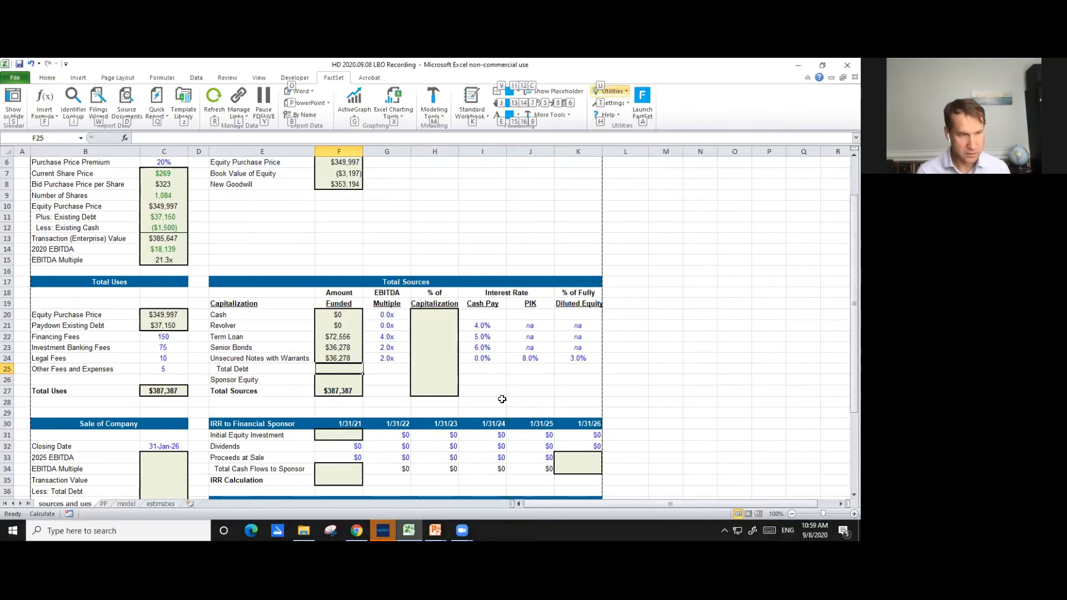
pyautogui.press('Escape')
pyautogui.press('Left')
pyautogui.press('Left')
pyautogui.press('Right')
pyautogui.press('Escape')
# - Calculate Total Debt in cell F25 as the sum of Revolver through Unsecured Notes with Warrants, =SUM(F21:F24)
pyautogui.click(394, 373)
pyautogui.click(351, 370)
pyautogui.write('=sum(')
pyautogui.press('Up')
pyautogui.press('Up')
pyautogui.press('Up')
pyautogui.press('Up')
pyautogui.hotkey('shift', 'Down')
pyautogui.hotkey('shift', 'Down')
pyautogui.hotkey('shift', 'Down')
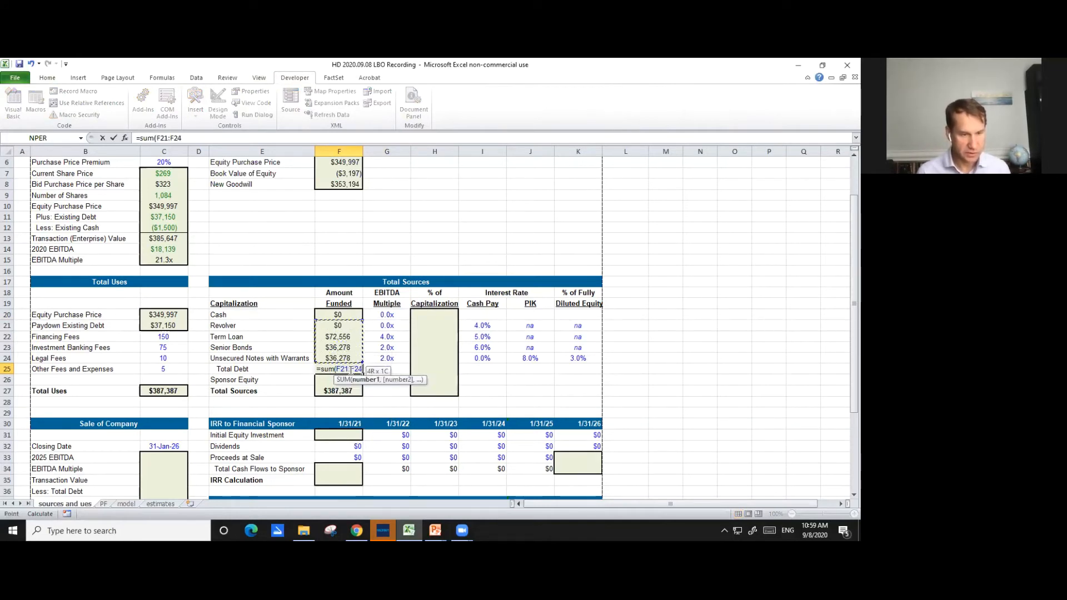
pyautogui.write(')')
pyautogui.press('Return')
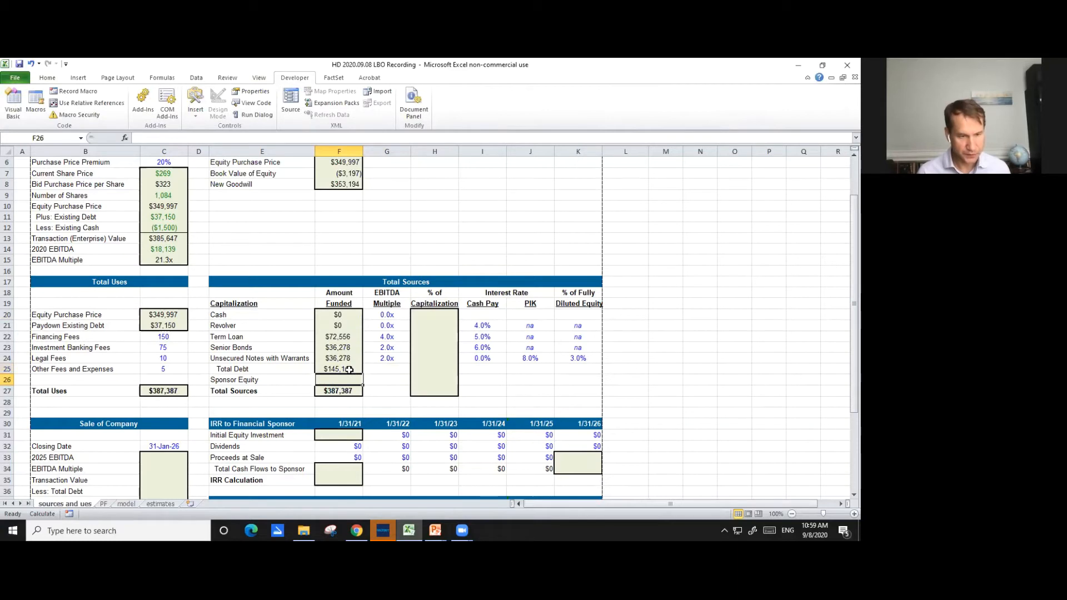
# - Calculate Sponsor Equity in cell F26 as Total Sources less Total Debt and Cash, =F27-F25-F20
pyautogui.write('=')
pyautogui.press('Down')
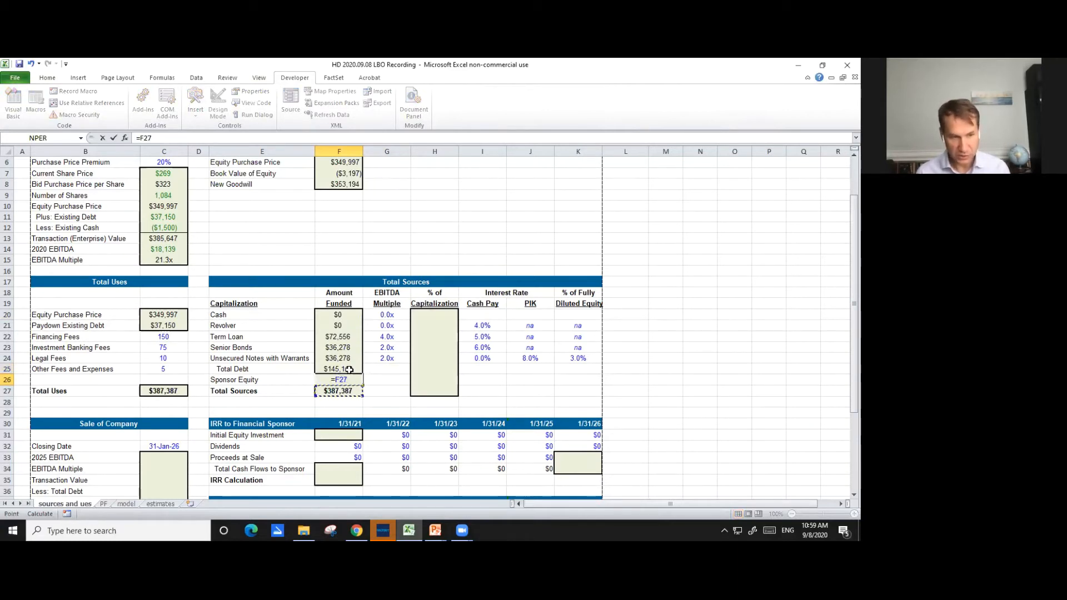
pyautogui.write('-')
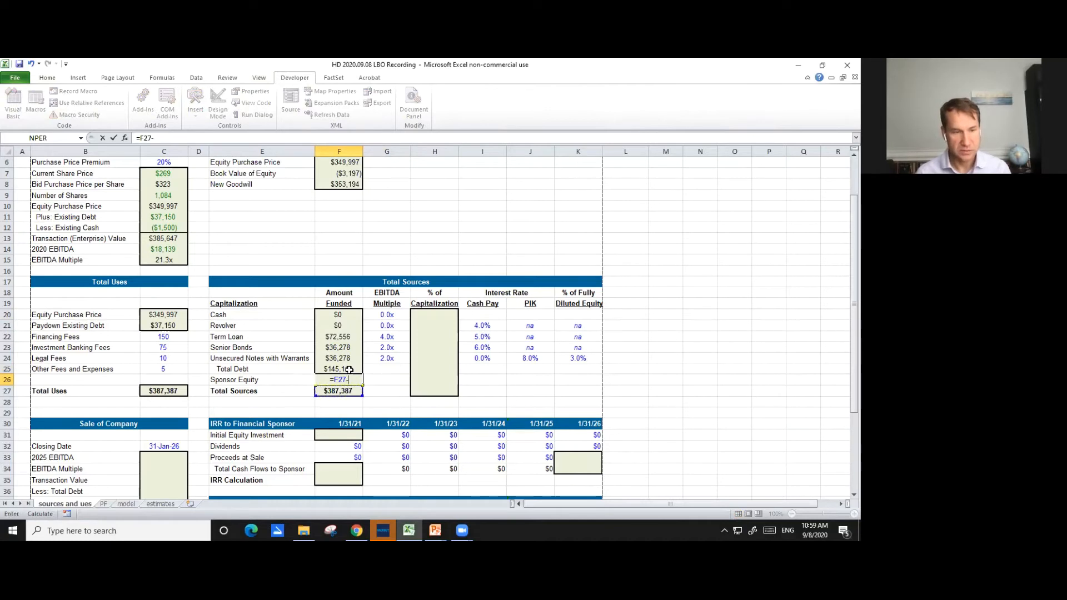
pyautogui.click(350, 370)
pyautogui.write('-')
pyautogui.press('Up')
pyautogui.press('Up')
pyautogui.press('Up')
pyautogui.press('Up')
pyautogui.press('Up')
pyautogui.press('Up')
pyautogui.press('Return')
pyautogui.press('Up')
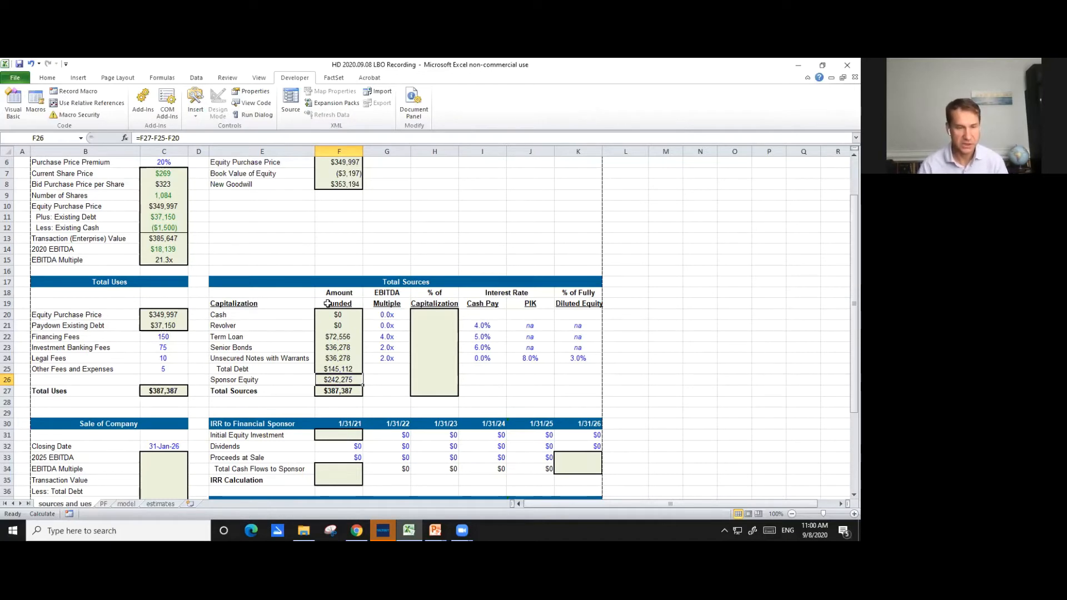
# - Calculate the Cash row's % of Capitalization in H20 as its amount funded over Total Sources, =F20/$F$27
pyautogui.press('Up')
pyautogui.press('Up')
pyautogui.press('Up')
pyautogui.press('Up')
pyautogui.press('Up')
pyautogui.press('Up')
pyautogui.press('Right')
pyautogui.press('Right')
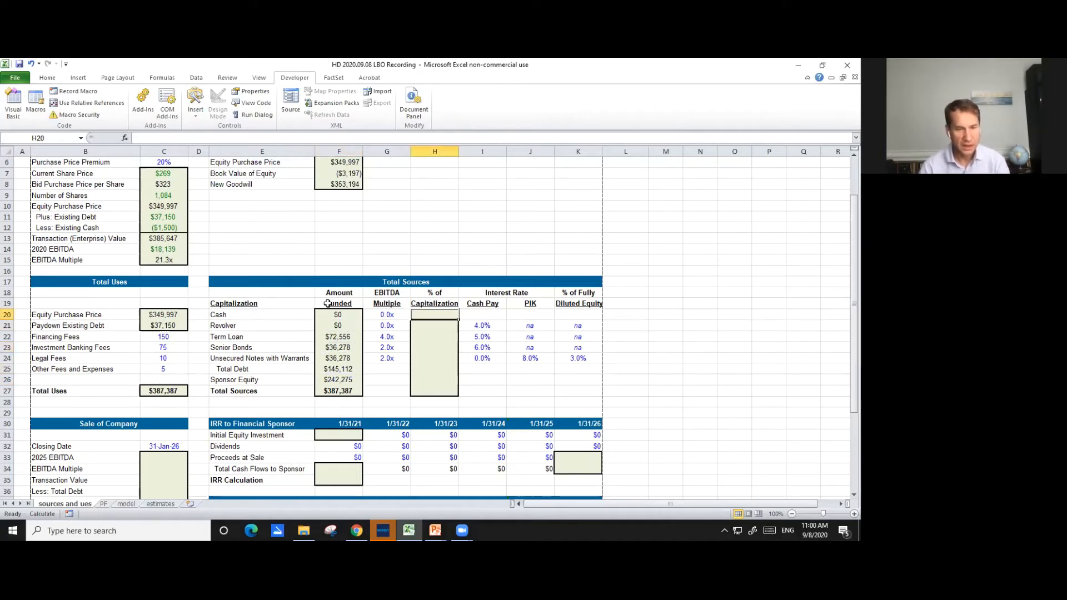
pyautogui.write('=')
pyautogui.press('Left')
pyautogui.press('Left')
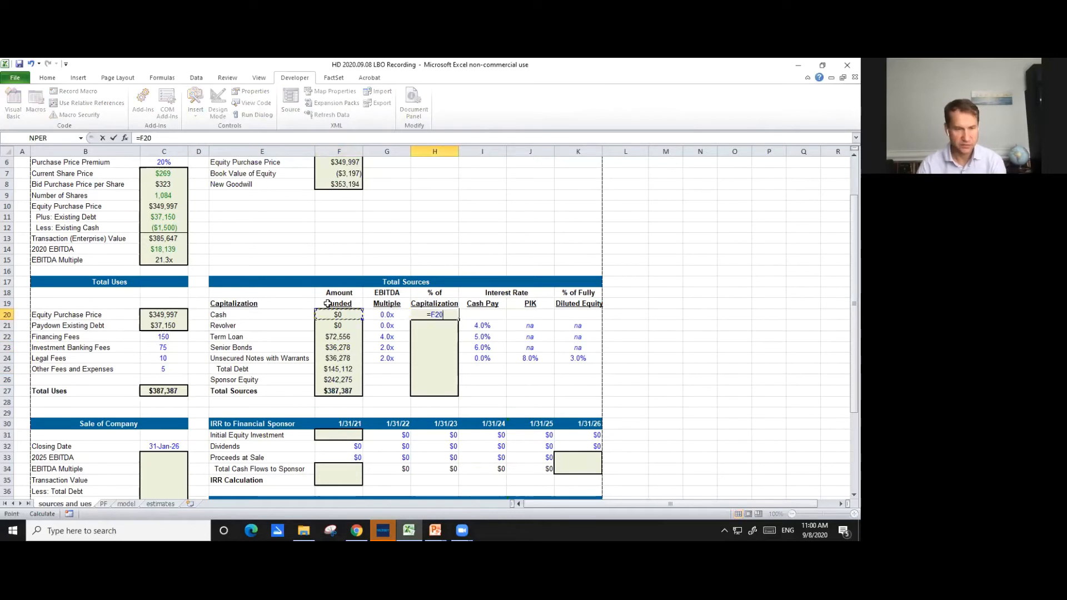
pyautogui.write('/')
pyautogui.press('Down')
pyautogui.press('Down')
pyautogui.press('Down')
pyautogui.press('Down')
pyautogui.press('Down')
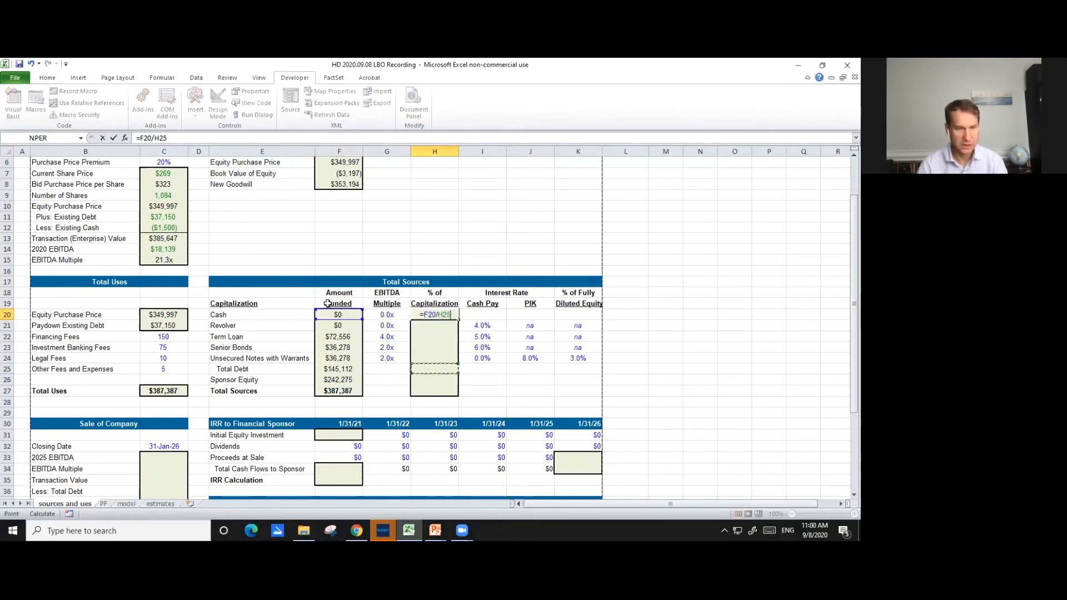
pyautogui.press('Down')
pyautogui.press('Down')
pyautogui.press('Left')
pyautogui.press('Left')
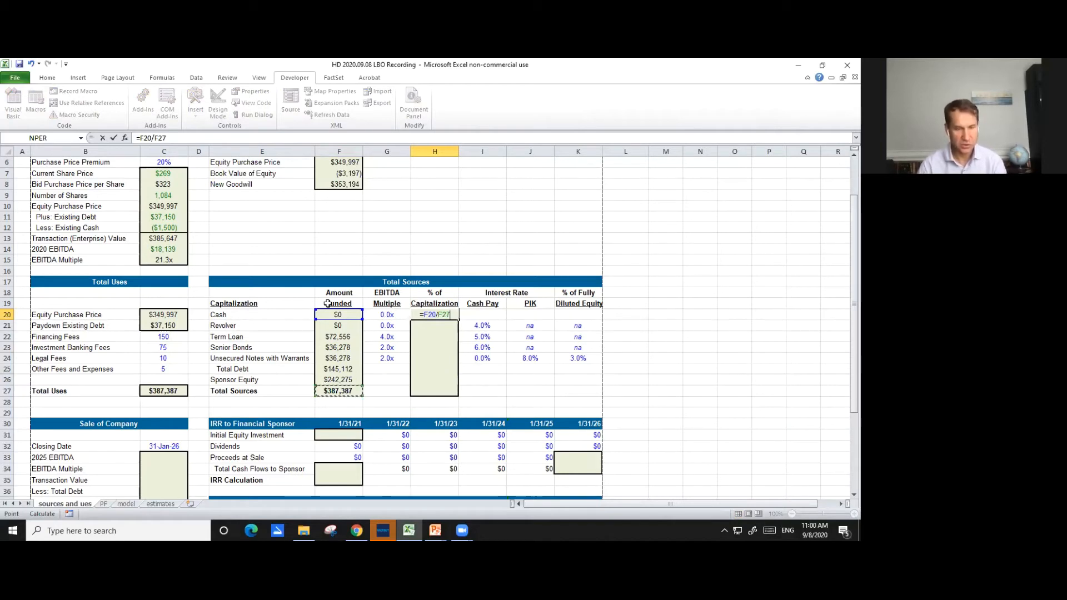
pyautogui.press('Return')
# - Copy the % of Capitalization formula from H20 down through the Total Sources row in H27
pyautogui.press('Up')
pyautogui.hotkey('ctrl', 'c')
pyautogui.hotkey('shift', 'Down')
pyautogui.hotkey('shift', 'Down')
pyautogui.hotkey('shift', 'Down')
pyautogui.hotkey('shift', 'Down')
pyautogui.hotkey('shift', 'Down')
pyautogui.hotkey('shift', 'Down')
pyautogui.hotkey('shift', 'Down')
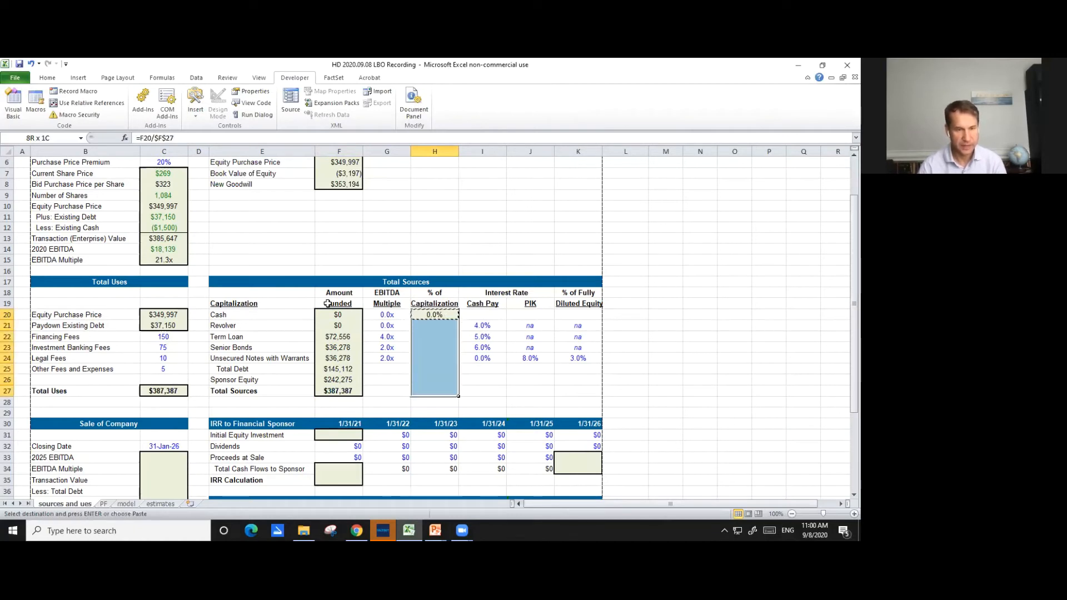
pyautogui.press('Return')
# - Remove the inner horizontal borders from H20:H27 and add a bottom border to H27
pyautogui.hotkey('ctrl', '1')
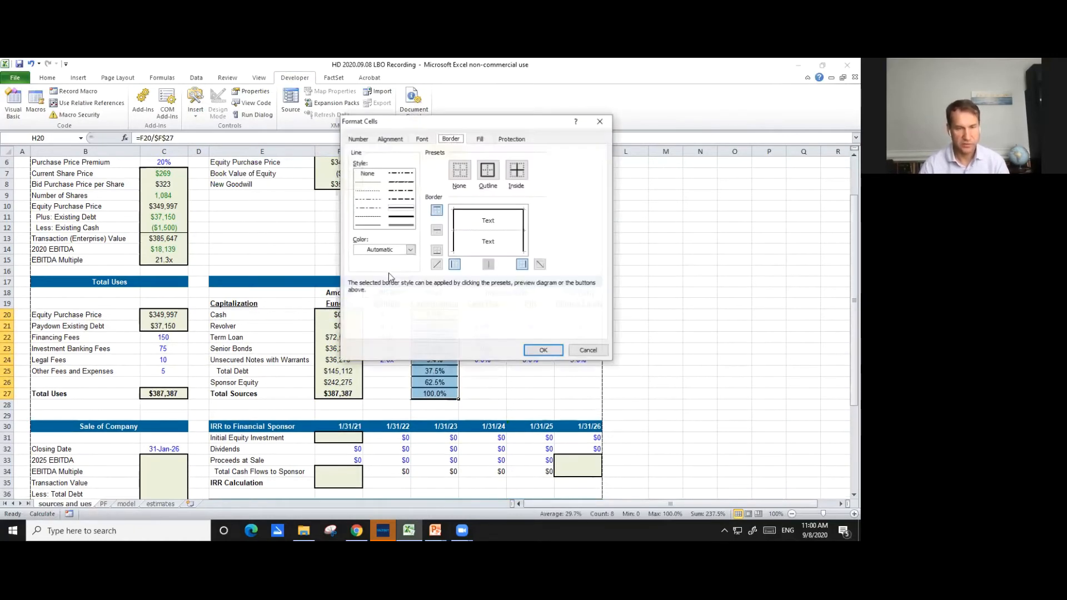
pyautogui.click(487, 231)
pyautogui.click(490, 232)
pyautogui.click(543, 350)
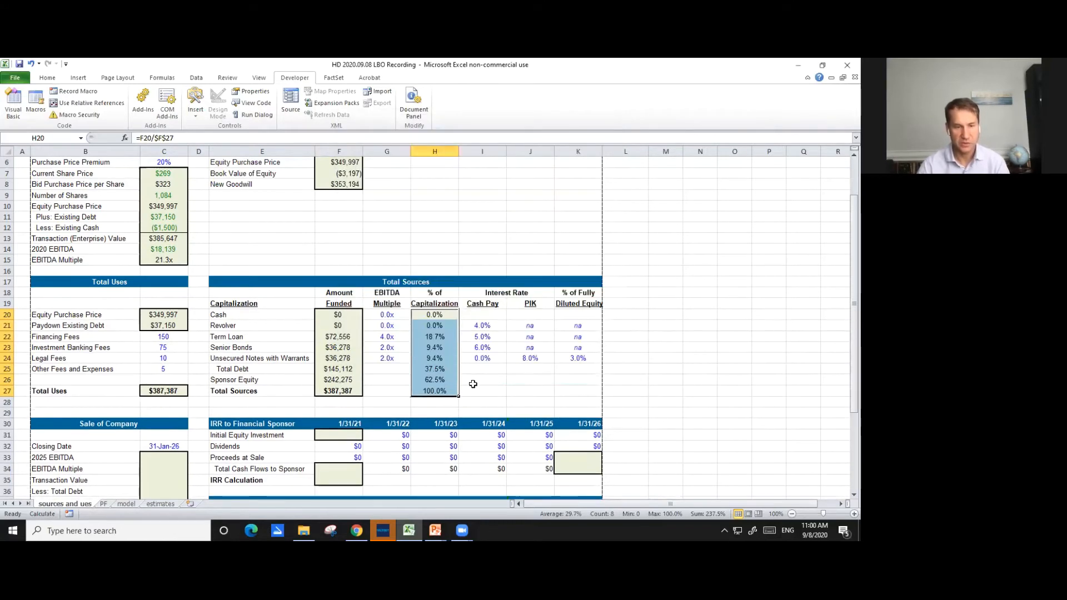
pyautogui.click(453, 392)
pyautogui.hotkey('ctrl', '1')
pyautogui.click(496, 254)
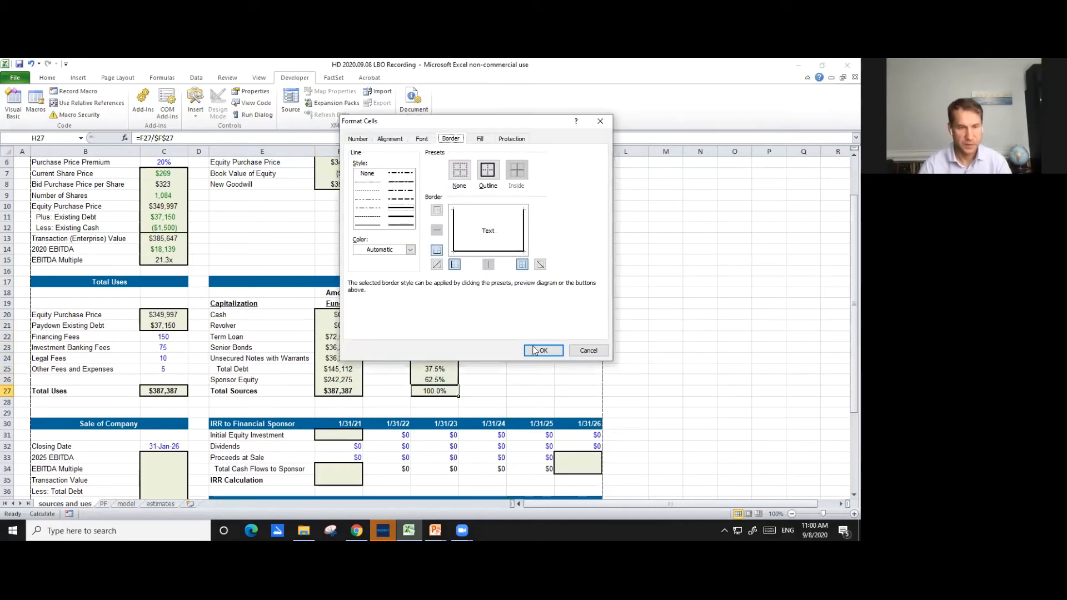
pyautogui.click(543, 350)
pyautogui.click(513, 382)
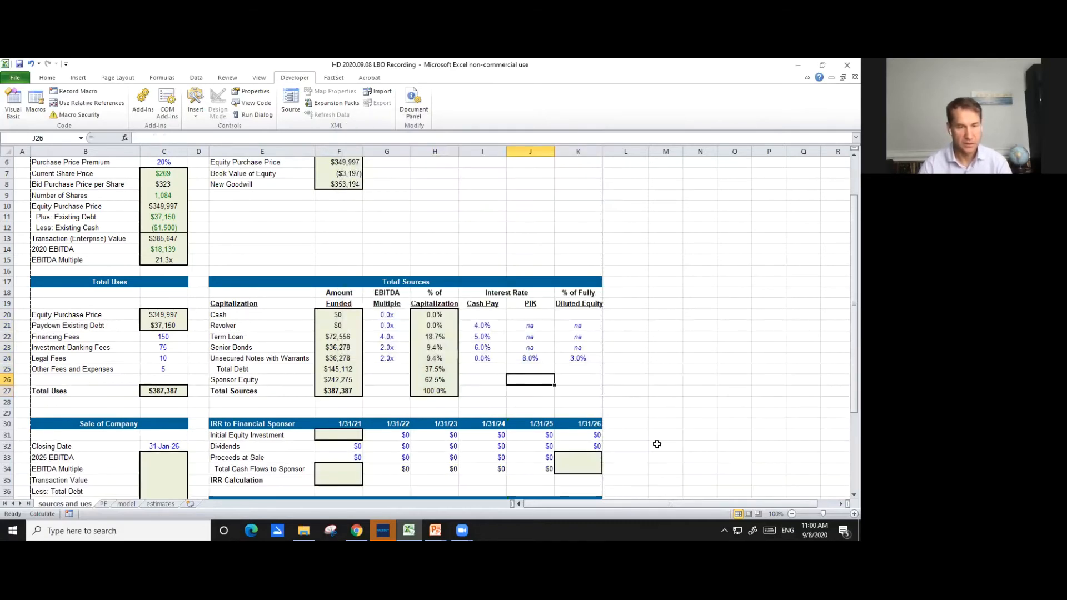
# - Review the sources and uses sheet, from the transaction assumptions down to the Sale of Company and IRR sections
pyautogui.scroll(1, 722, 448)
pyautogui.scroll(-1, 714, 448)
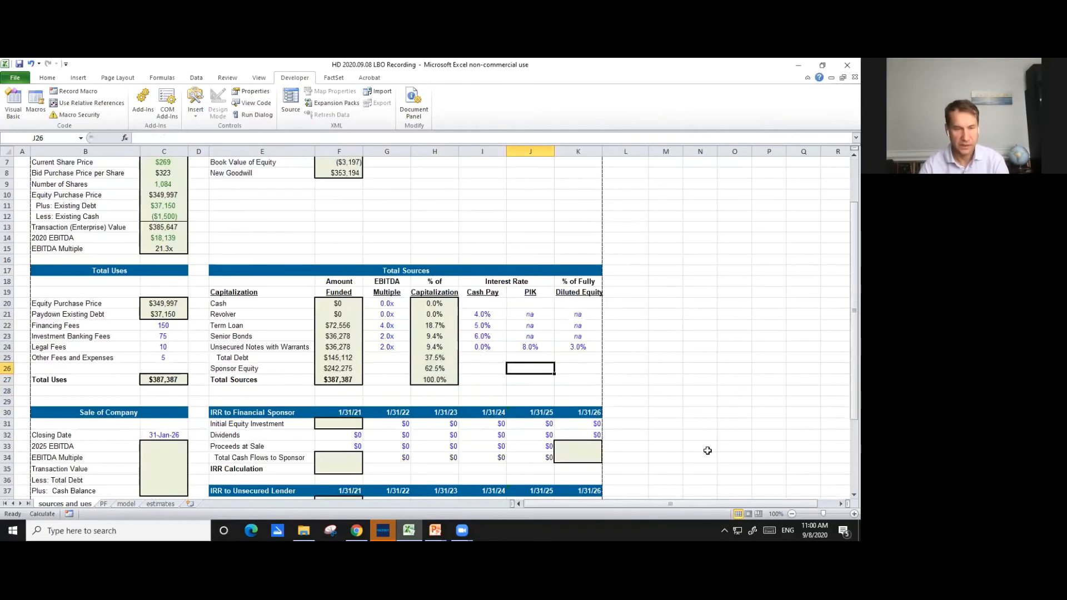
pyautogui.scroll(-1, 706, 447)
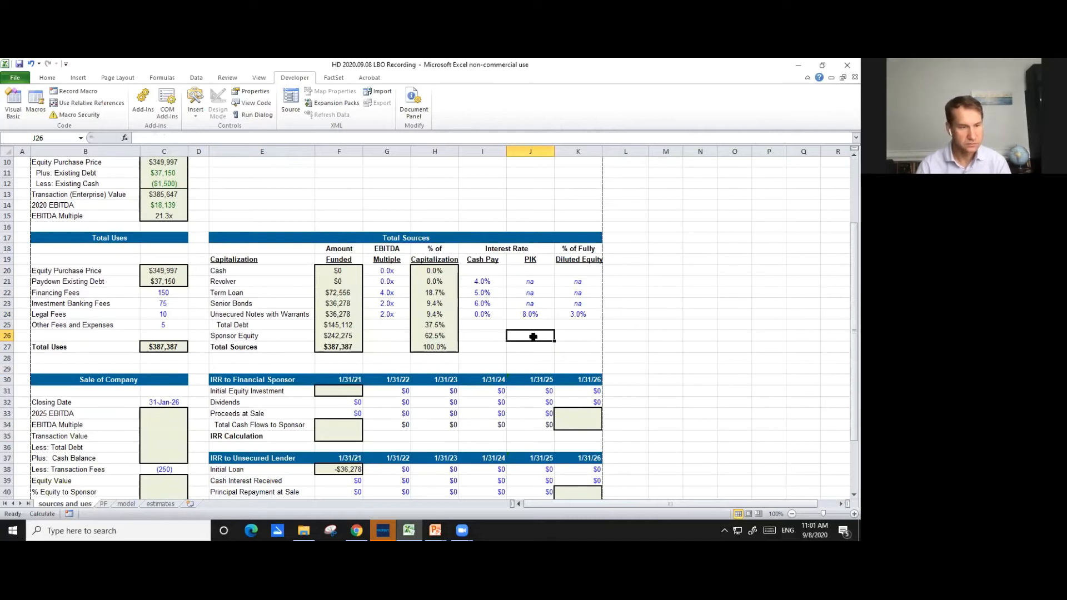
pyautogui.click(639, 357)
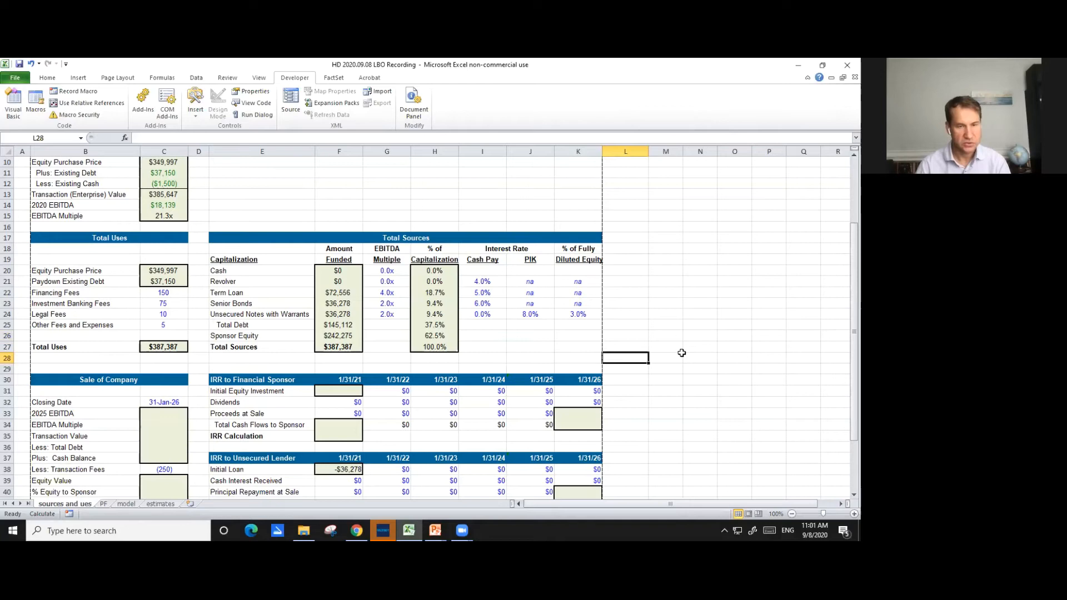
pyautogui.scroll(-2, 681, 353)
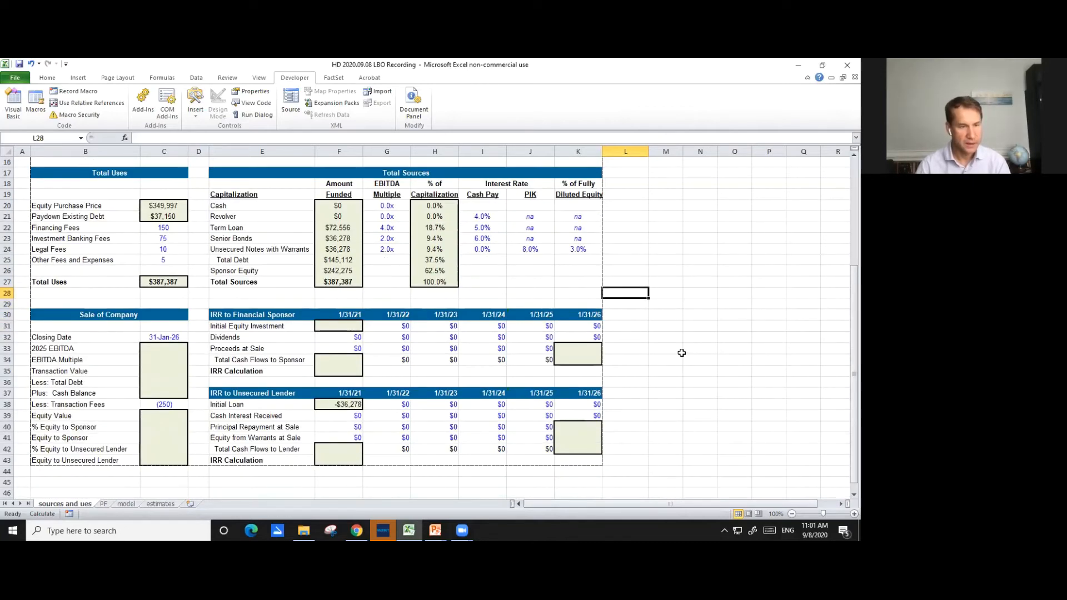
pyautogui.scroll(-1, 682, 353)
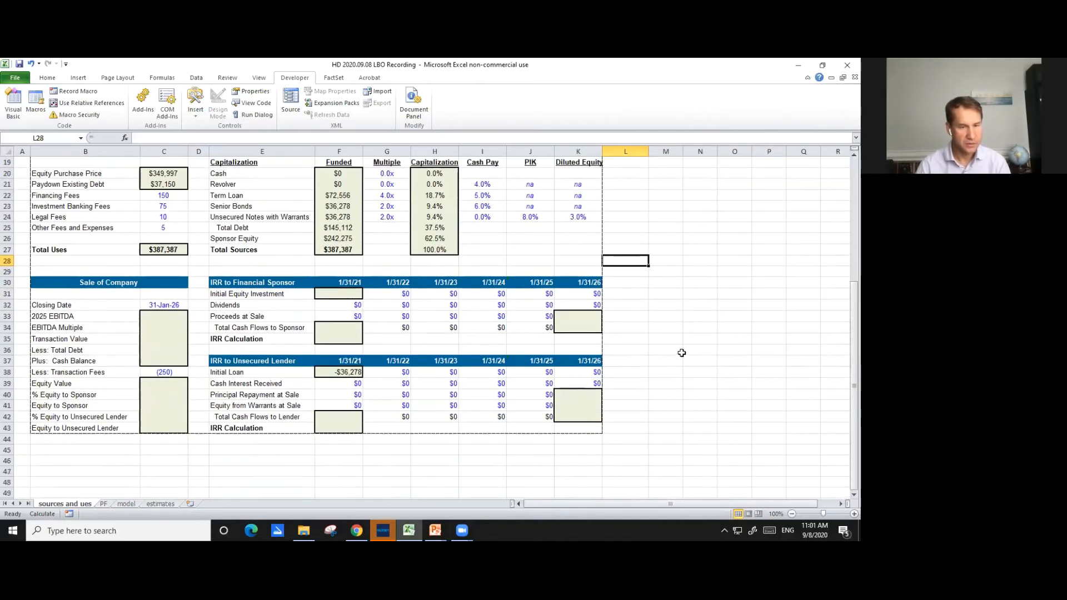
pyautogui.scroll(3, 683, 352)
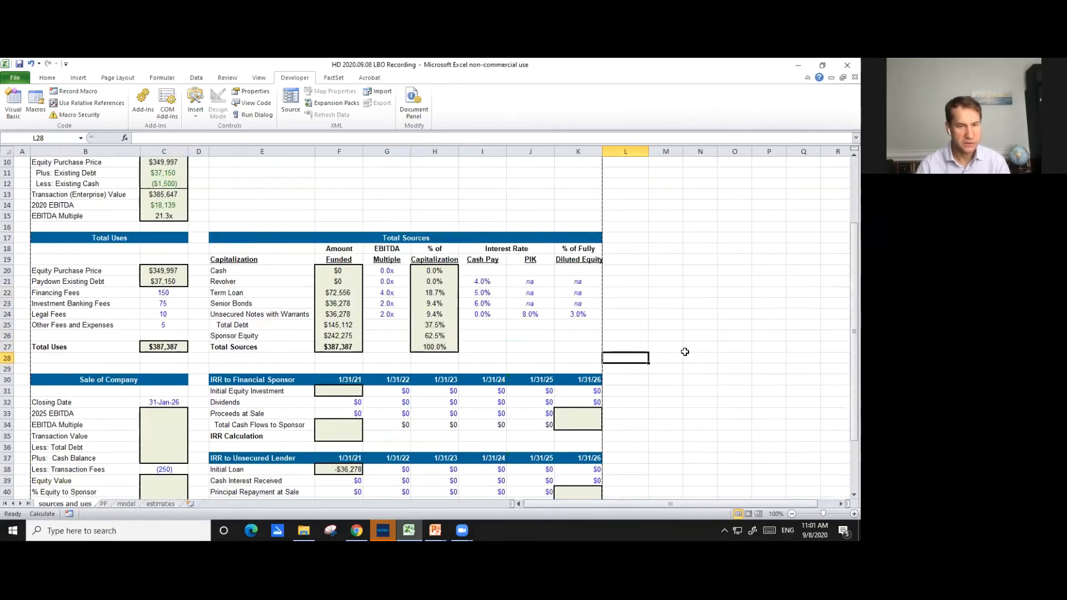
pyautogui.scroll(2, 685, 352)
pyautogui.scroll(-2, 685, 355)
pyautogui.scroll(-1, 684, 354)
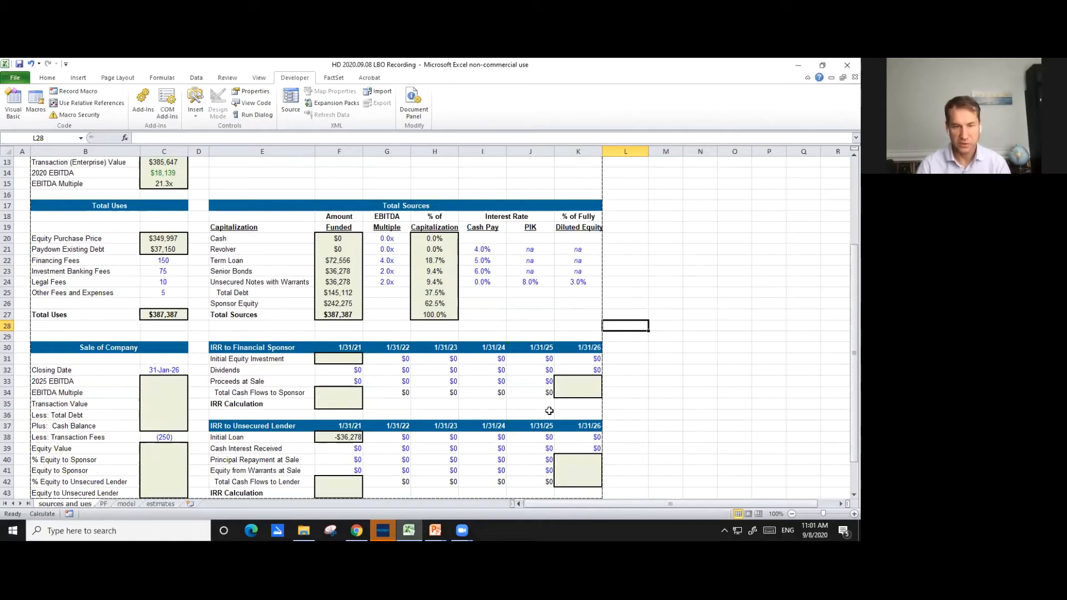
pyautogui.scroll(-1, 549, 410)
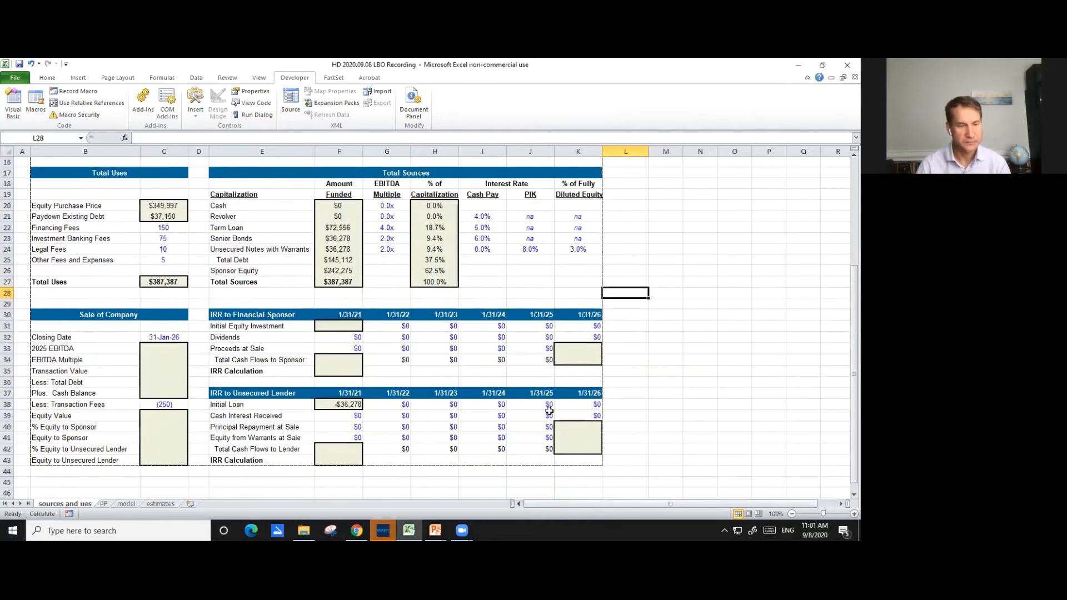
# - Go to the PF sheet and select the Cash & Short-Term Investments adjustment cell D6
pyautogui.click(105, 503)
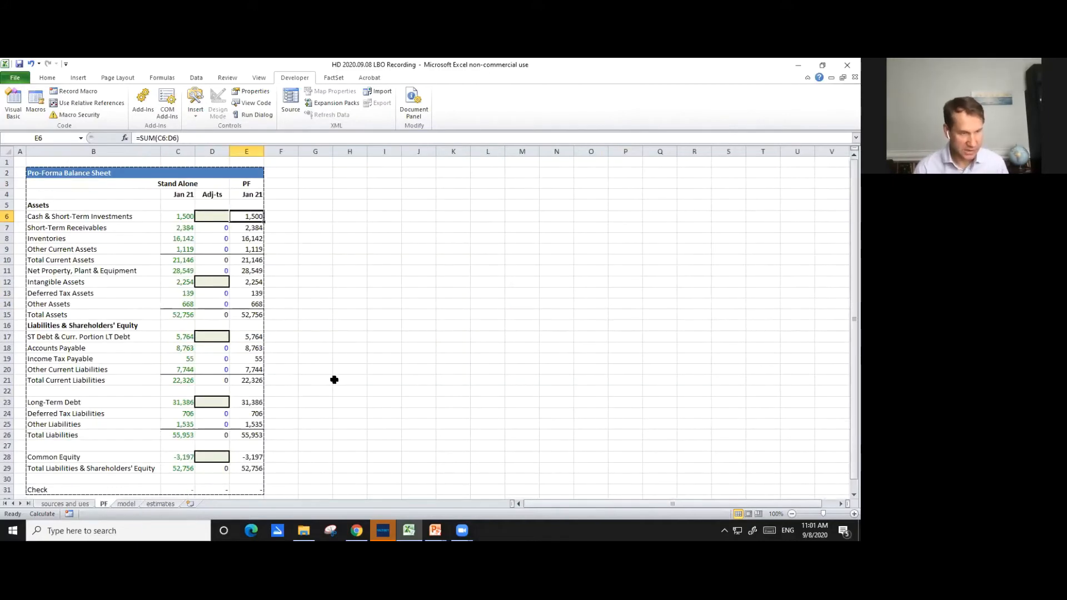
pyautogui.click(355, 231)
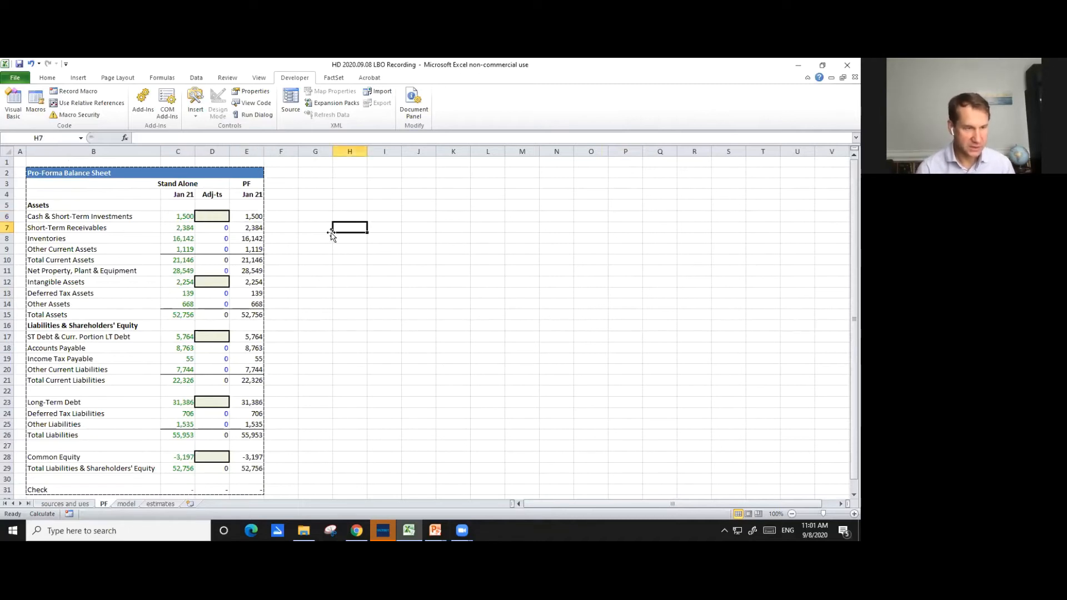
pyautogui.click(222, 218)
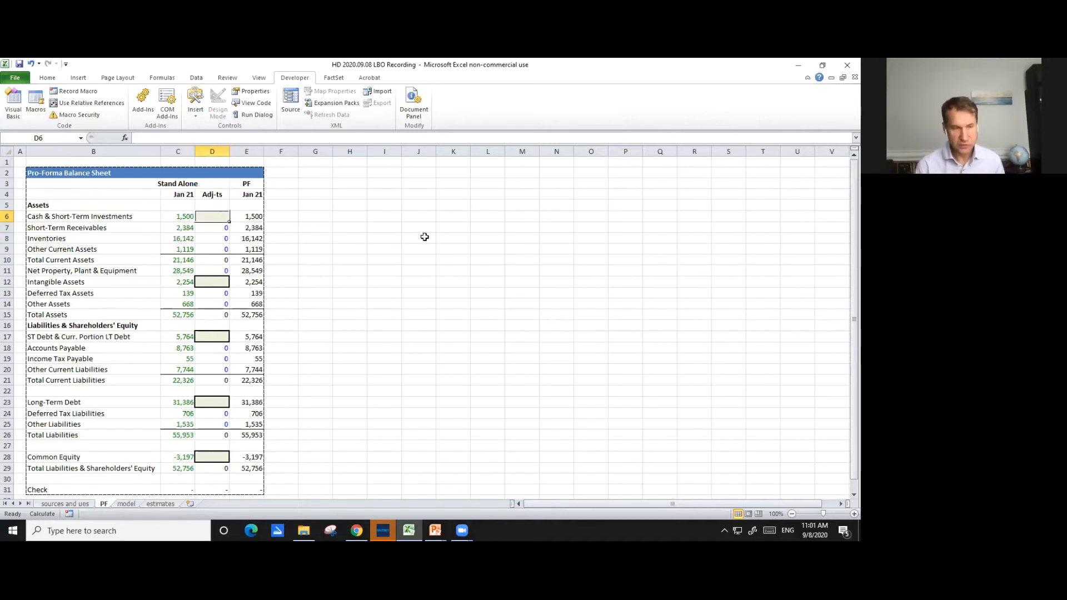
pyautogui.write('=')
pyautogui.hotkey('ctrl', 'pageup')
pyautogui.press('Escape')
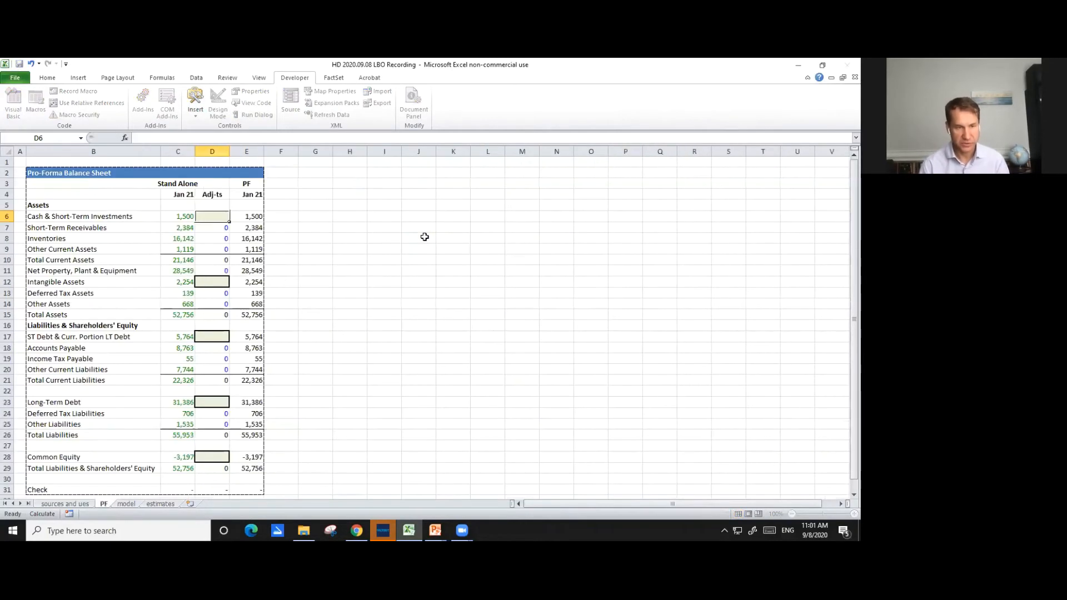
# - Link the cash adjustment in D6 to the negative of the Cash amount funded, =-'sources and ues'!F20
pyautogui.write('=-')
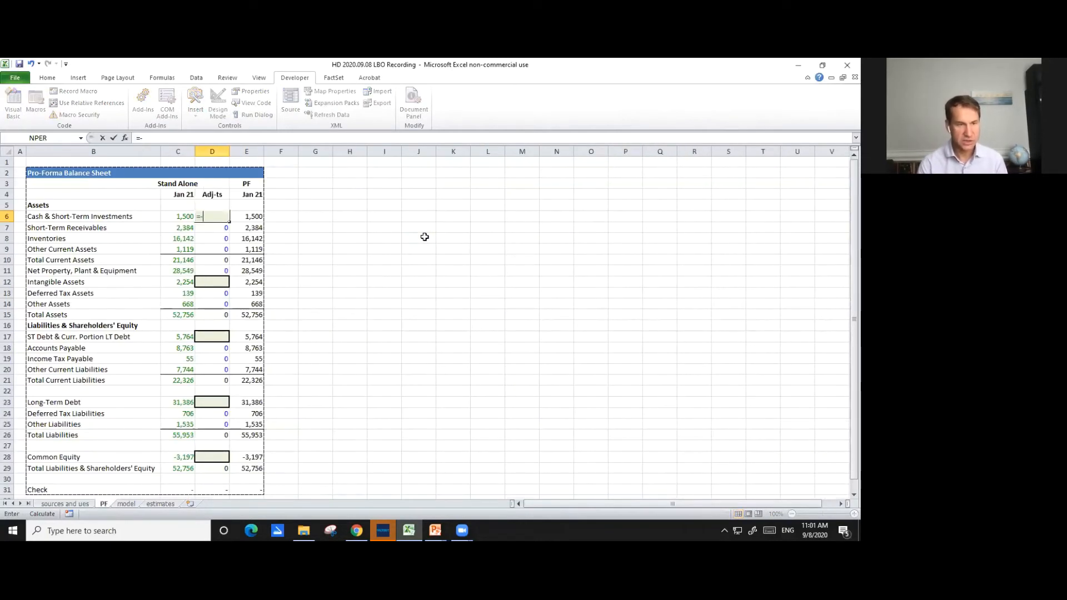
pyautogui.hotkey('ctrl', 'pageup')
pyautogui.press('Down')
pyautogui.press('Down')
pyautogui.press('Down')
pyautogui.press('Right')
pyautogui.press('Right')
pyautogui.press('Right')
pyautogui.press('Right')
pyautogui.press('Down')
pyautogui.press('Right')
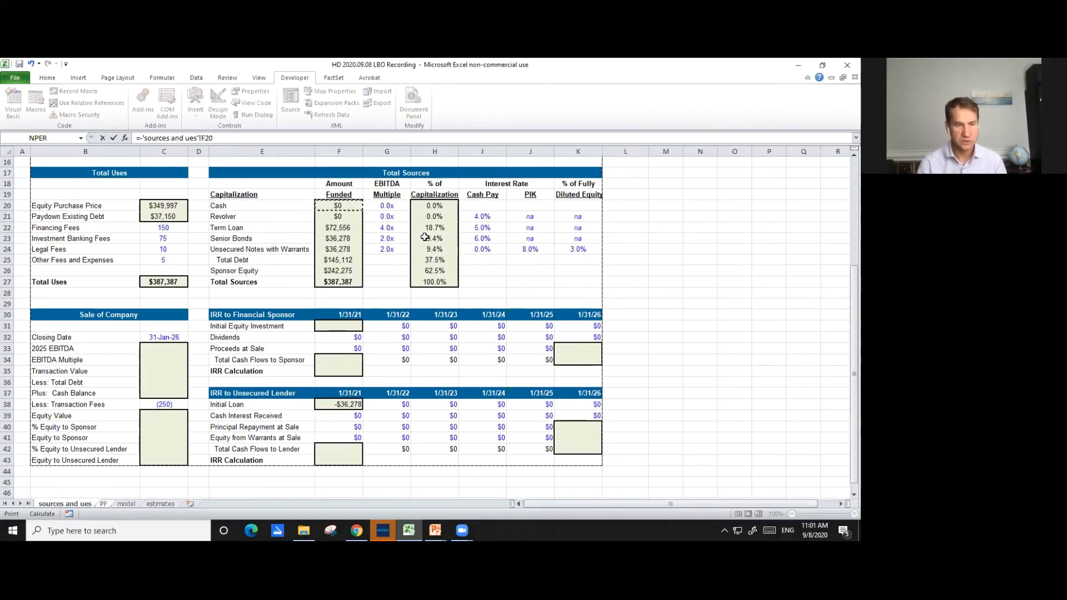
pyautogui.press('Return')
# - Link the Intangible Assets adjustment in D12 to the New Goodwill amount on the sources sheet, ='sources and ues'!F8
pyautogui.press('Down')
pyautogui.press('Down')
pyautogui.press('Down')
pyautogui.press('Down')
pyautogui.press('Down')
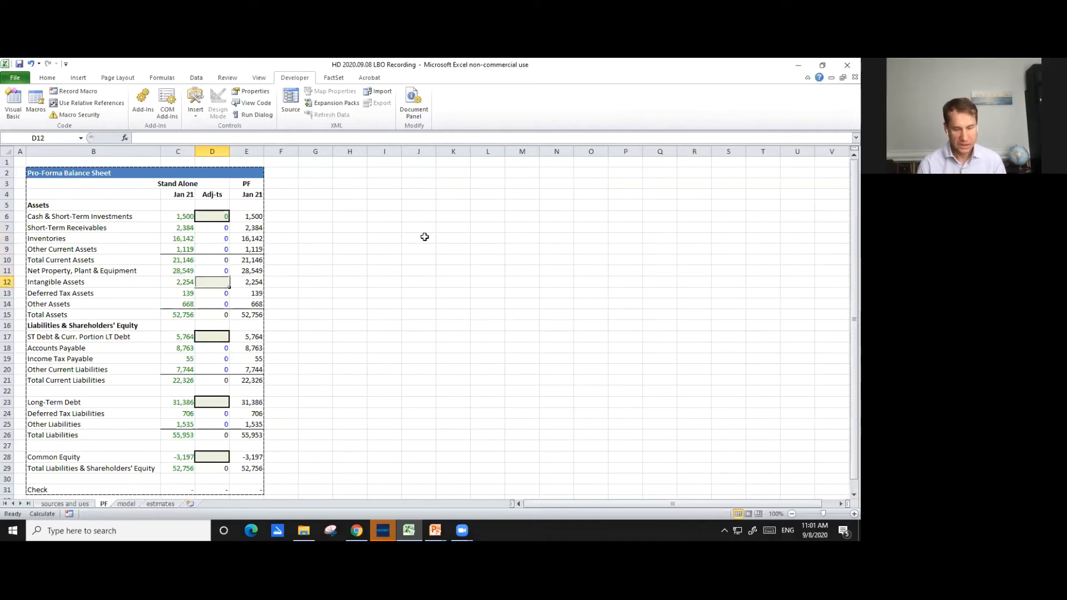
pyautogui.write('=')
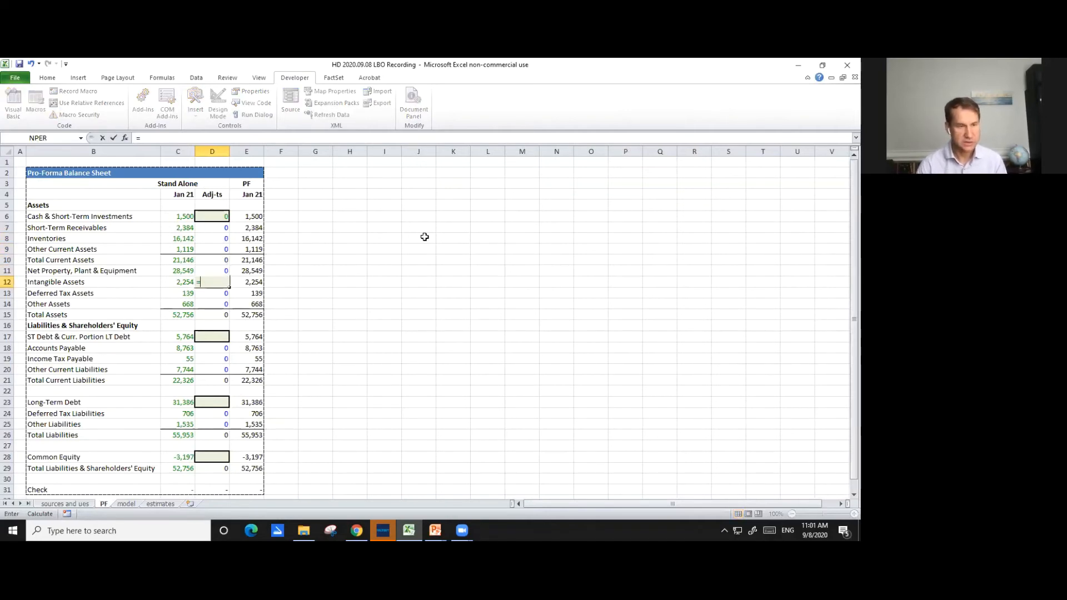
pyautogui.hotkey('ctrl', 'pageup')
pyautogui.press('Down')
pyautogui.press('Down')
pyautogui.press('Down')
pyautogui.press('Down')
pyautogui.press('Down')
pyautogui.press('Down')
pyautogui.press('Down')
pyautogui.press('Down')
pyautogui.press('Down')
pyautogui.press('Right')
pyautogui.press('Right')
pyautogui.press('Right')
pyautogui.press('Right')
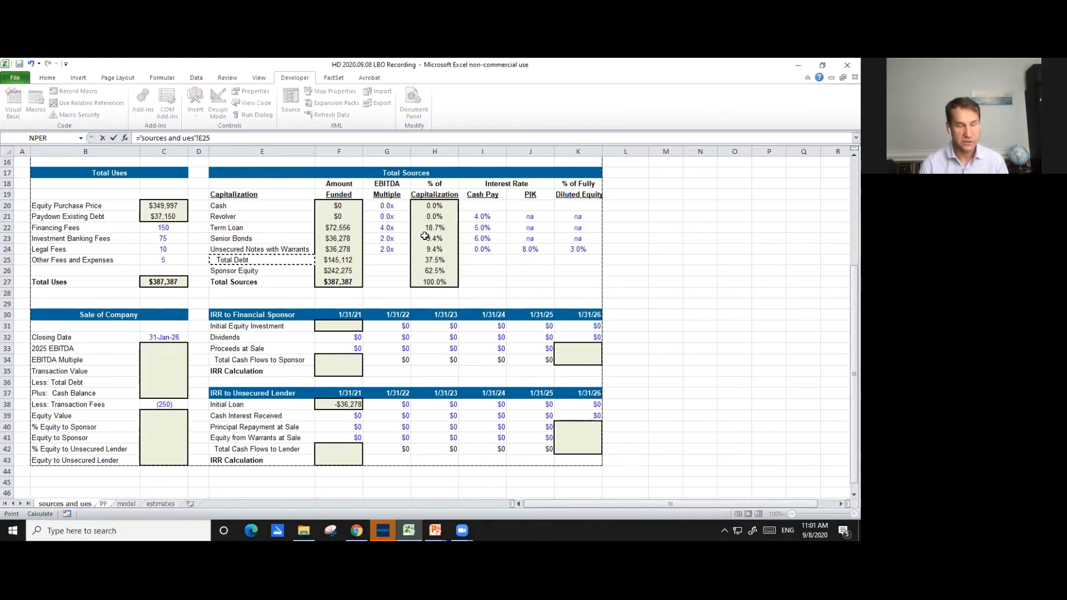
pyautogui.press('Up')
pyautogui.press('Up')
pyautogui.press('Up')
pyautogui.press('Up')
pyautogui.press('Up')
pyautogui.press('Up')
pyautogui.press('Up')
pyautogui.press('Up')
pyautogui.press('Up')
pyautogui.press('Up')
pyautogui.press('Up')
pyautogui.press('Up')
pyautogui.press('Up')
pyautogui.press('Up')
pyautogui.press('Up')
pyautogui.press('Up')
pyautogui.press('Up')
pyautogui.press('Up')
pyautogui.press('Up')
pyautogui.press('Up')
pyautogui.press('Up')
pyautogui.press('Up')
pyautogui.press('Up')
pyautogui.press('Up')
pyautogui.press('Down')
pyautogui.press('Down')
pyautogui.press('Down')
pyautogui.press('Down')
pyautogui.press('Down')
pyautogui.press('Down')
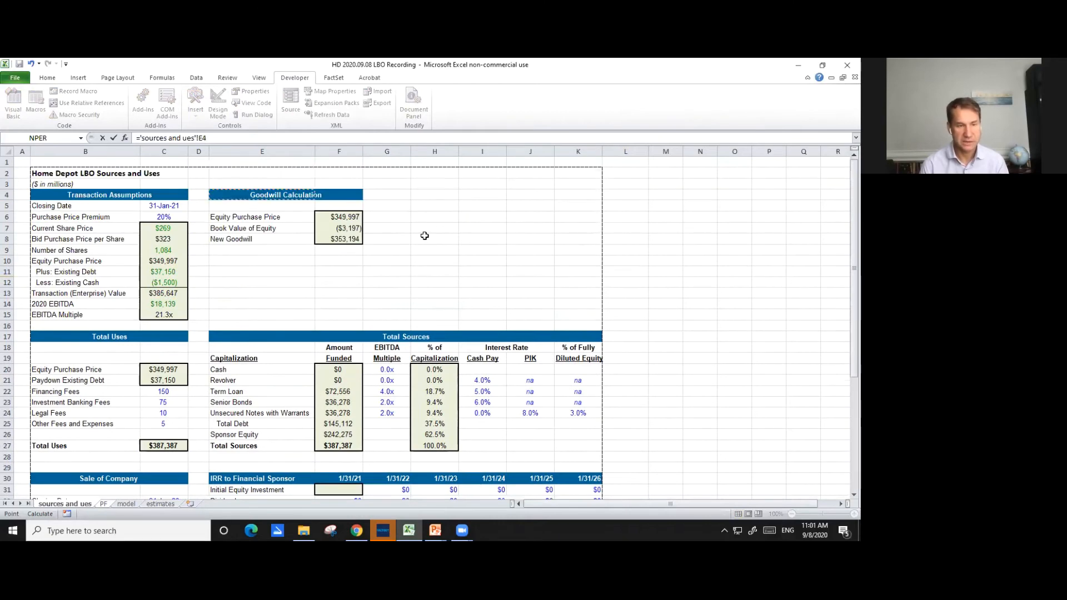
pyautogui.press('Down')
pyautogui.press('Right')
pyautogui.press('Return')
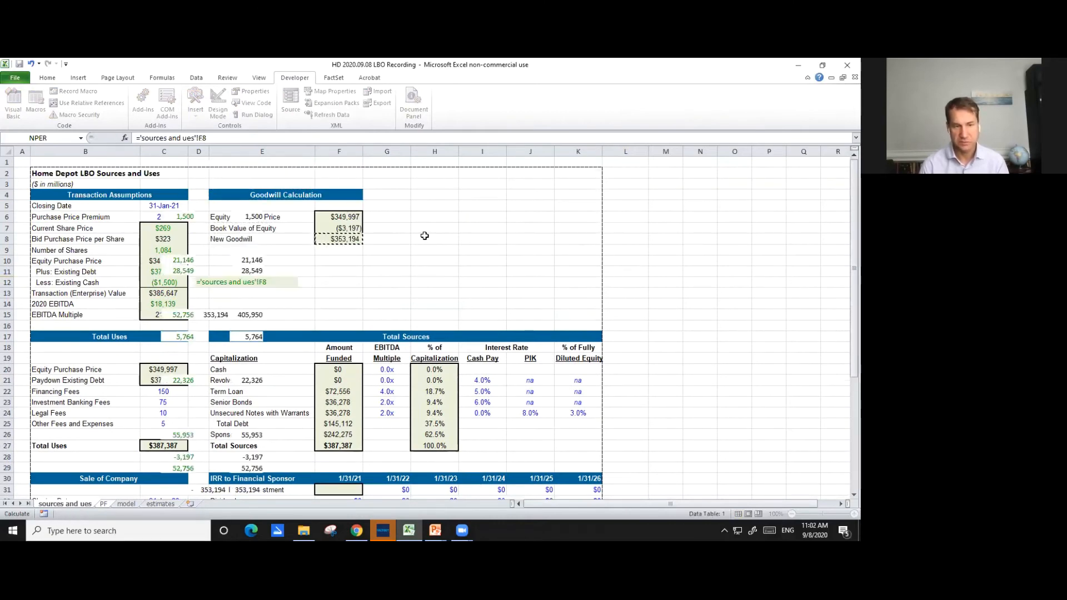
pyautogui.press('Up')
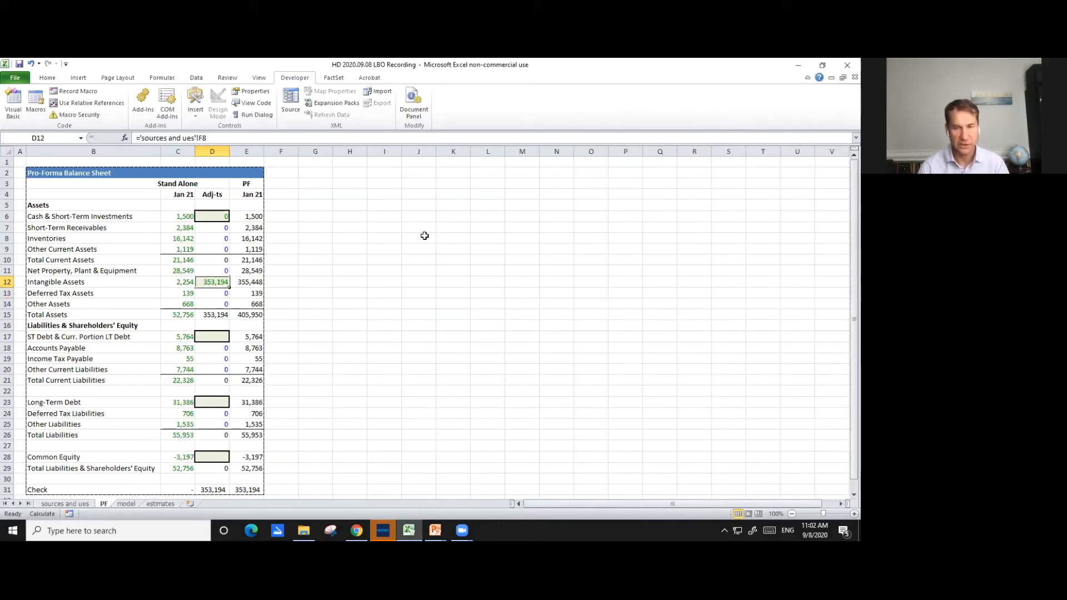
# - Set the ST Debt & Curr. Portion LT Debt adjustment in D17 to the negative of its stand-alone balance, =-C17
pyautogui.press('Down')
pyautogui.press('Down')
pyautogui.press('Down')
pyautogui.press('Down')
pyautogui.press('Down')
pyautogui.press('Down')
pyautogui.press('Down')
pyautogui.press('Down')
pyautogui.press('Down')
pyautogui.press('Down')
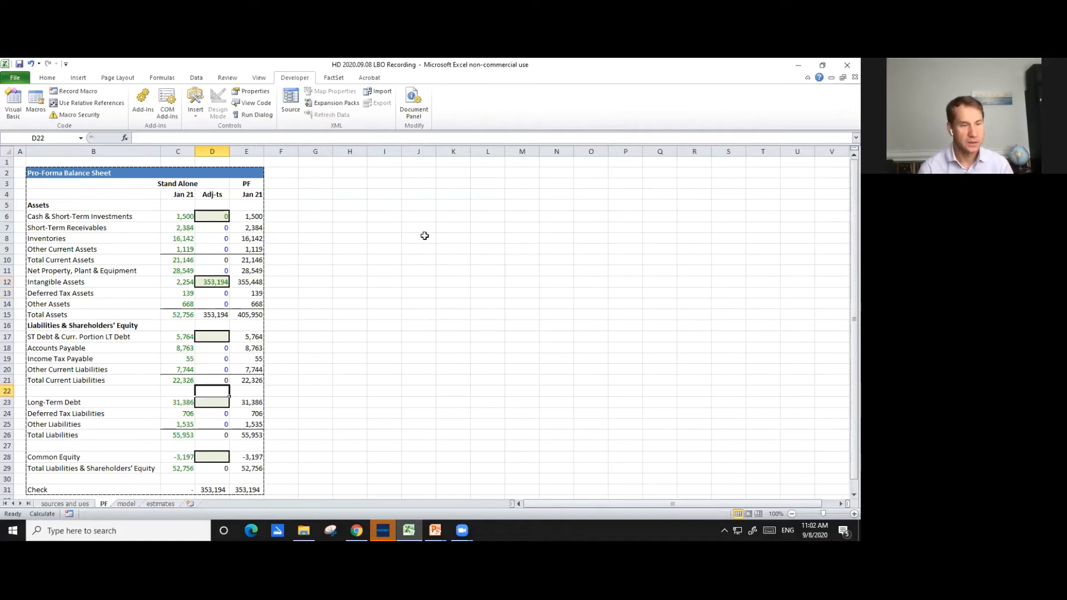
pyautogui.press('Up')
pyautogui.press('Up')
pyautogui.press('Up')
pyautogui.press('Up')
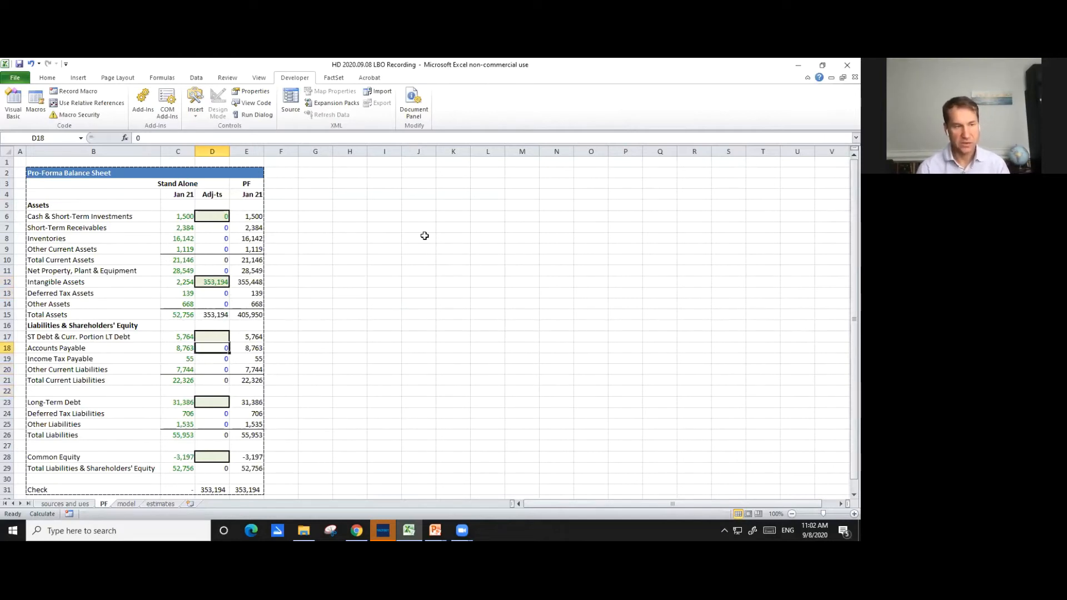
pyautogui.press('Up')
pyautogui.write('=-')
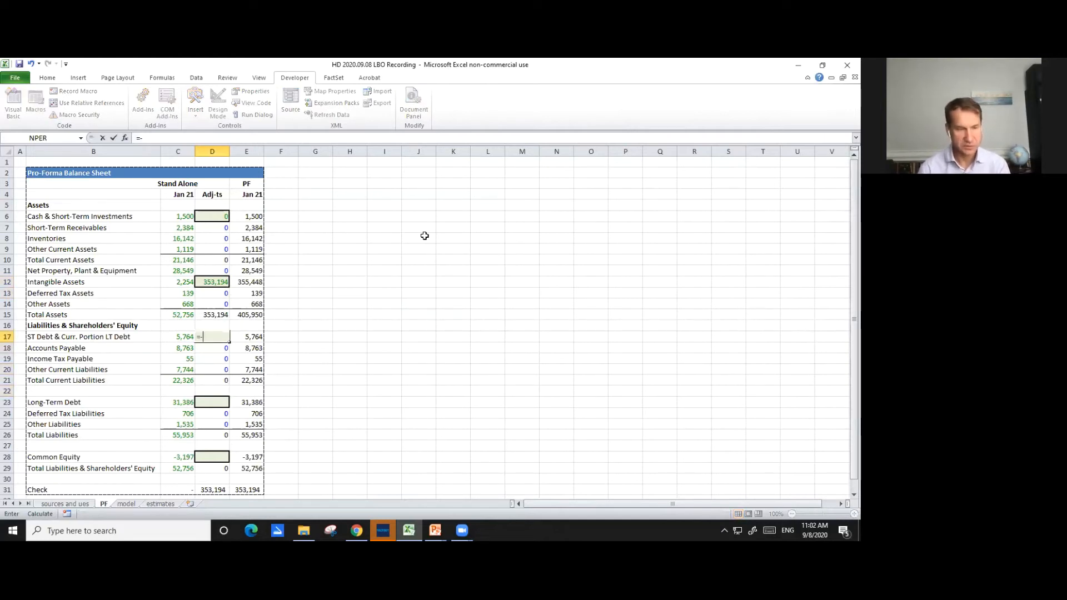
pyautogui.press('Left')
pyautogui.press('Return')
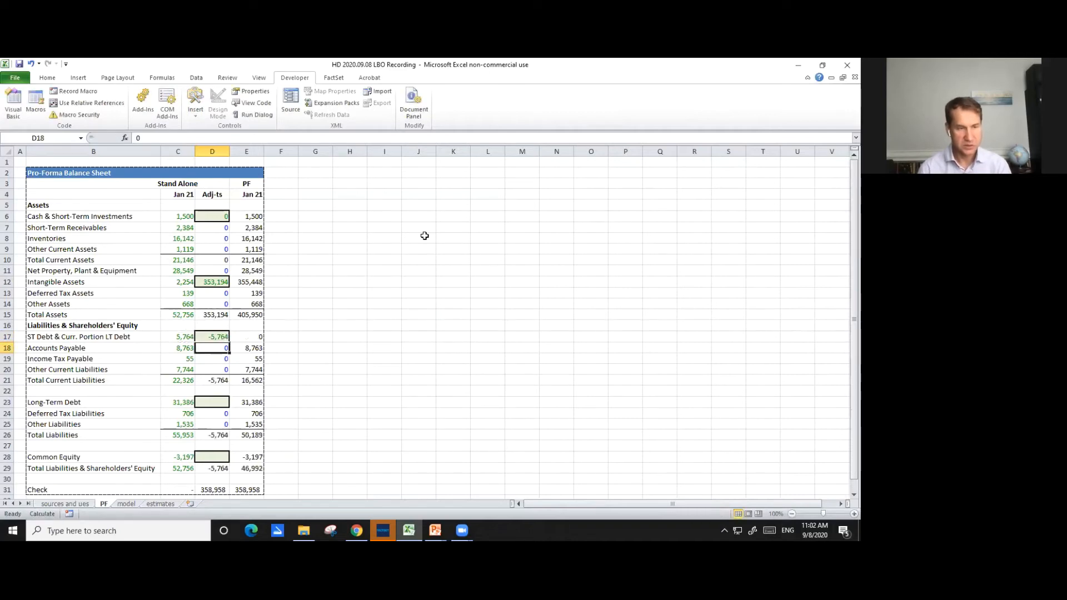
# - Enter the Long-Term Debt adjustment in D23 as the negative stand-alone balance plus Total Debt funded, =-C23+'sources and ues'!F25
pyautogui.hotkey('ctrl', 'pageup')
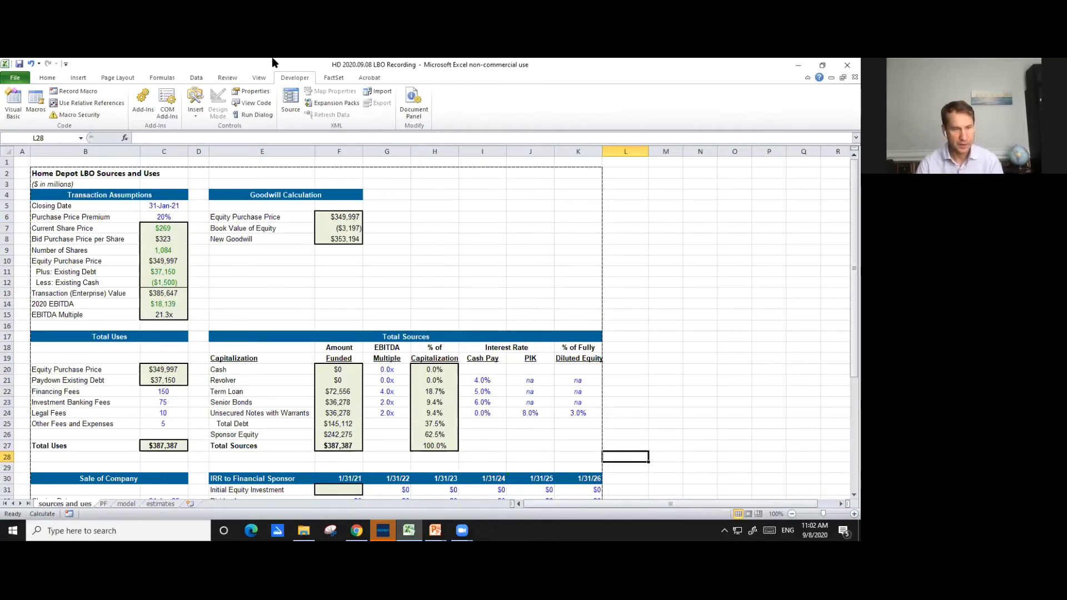
pyautogui.hotkey('ctrl', 'pagedown')
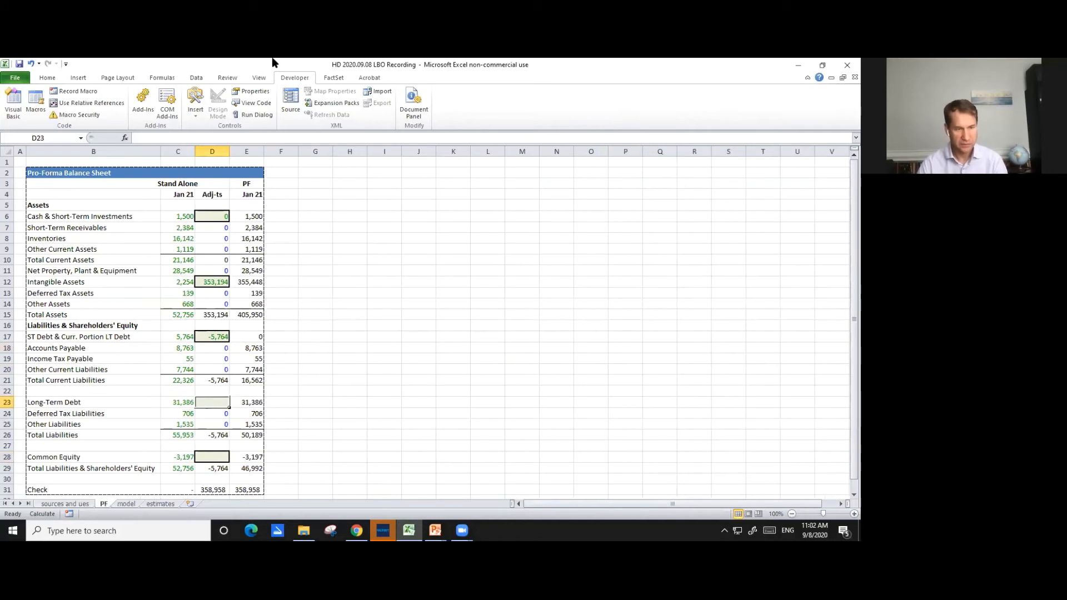
pyautogui.write('=')
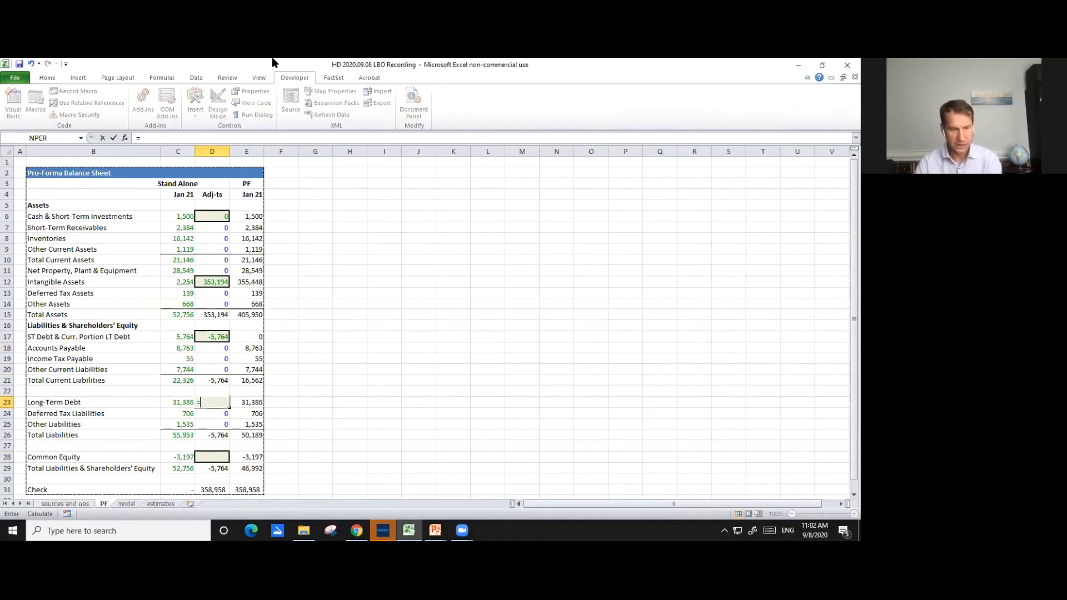
pyautogui.write('-')
pyautogui.press('Left')
pyautogui.write('+')
pyautogui.hotkey('ctrl', 'pageup')
pyautogui.press('Down')
pyautogui.press('Down')
pyautogui.press('Down')
pyautogui.press('Down')
pyautogui.press('Down')
pyautogui.press('Down')
pyautogui.press('Down')
pyautogui.press('Down')
pyautogui.press('Down')
pyautogui.press('Down')
pyautogui.press('Down')
pyautogui.press('Down')
pyautogui.press('Down')
pyautogui.press('Down')
pyautogui.press('Down')
pyautogui.press('Right')
pyautogui.press('Right')
pyautogui.press('Right')
pyautogui.press('Right')
pyautogui.press('Right')
pyautogui.press('Right')
pyautogui.press('Right')
pyautogui.press('Down')
pyautogui.press('Down')
pyautogui.press('Down')
pyautogui.press('Left')
pyautogui.press('Left')
pyautogui.press('Down')
pyautogui.press('Down')
pyautogui.press('Down')
pyautogui.press('Down')
pyautogui.press('Down')
pyautogui.press('Down')
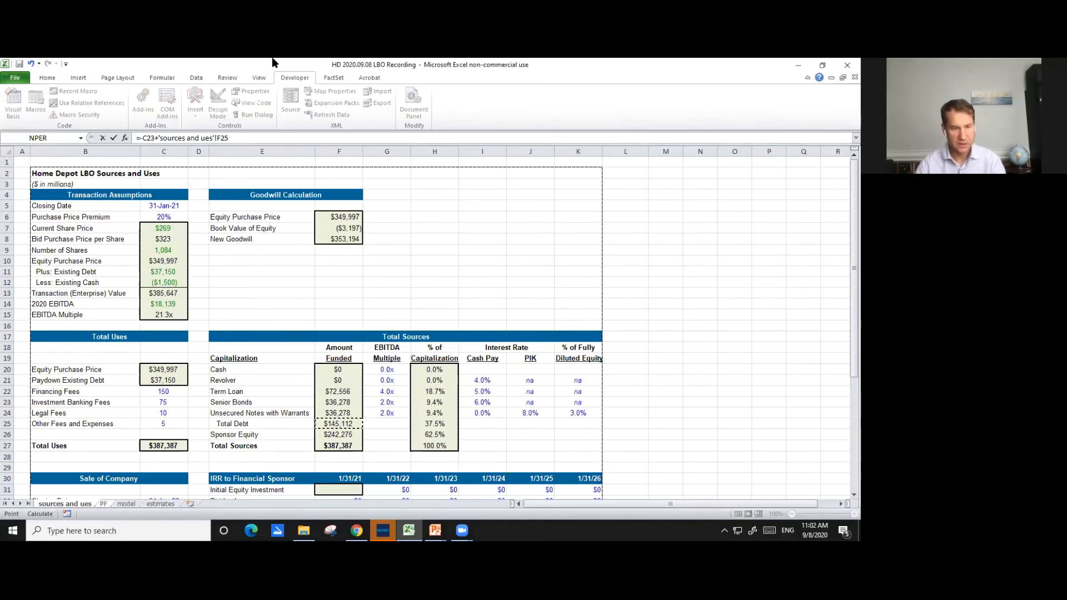
pyautogui.press('Return')
pyautogui.press('Up')
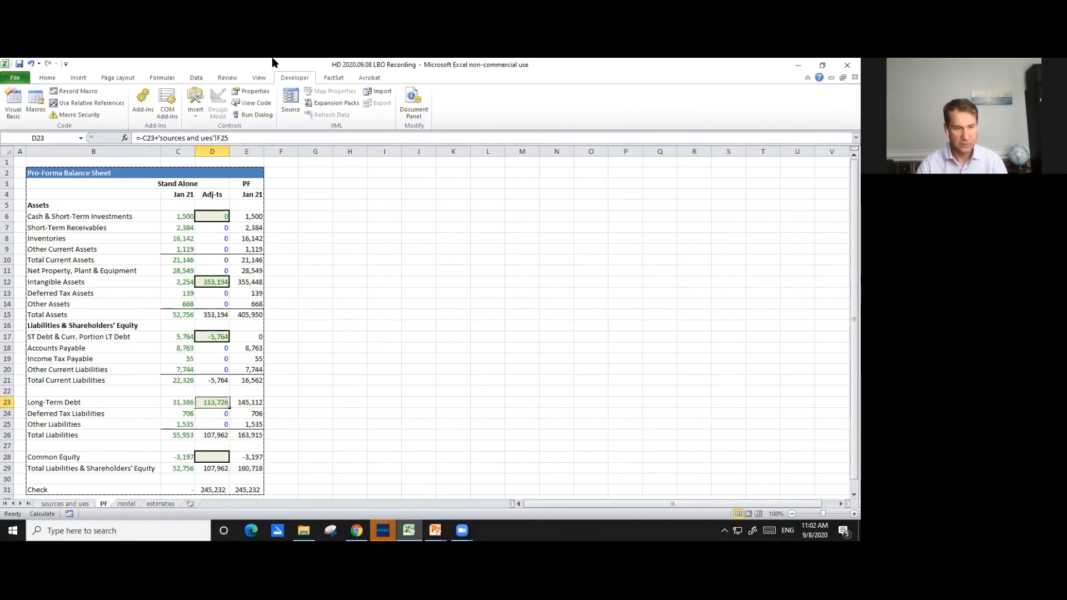
# - Enter the Common Equity adjustment in D28 as negative C28 plus Sponsor Equity 'sources and ues'!F26, minus the SUM of fees in that sheet's C22:C25
pyautogui.press('Down')
pyautogui.press('Down')
pyautogui.press('Down')
pyautogui.press('Down')
pyautogui.press('Down')
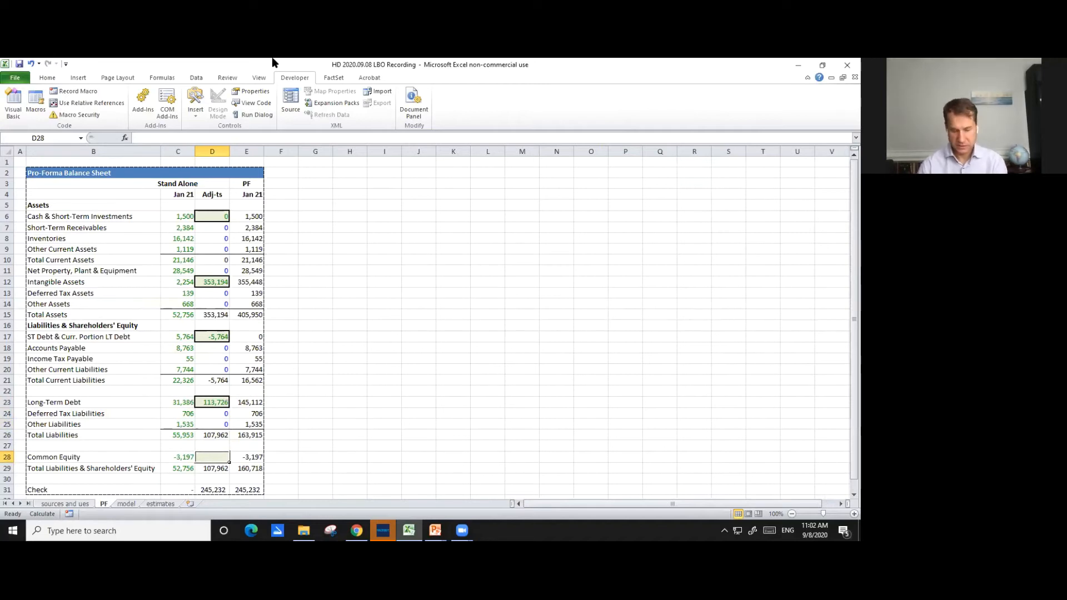
pyautogui.write('=')
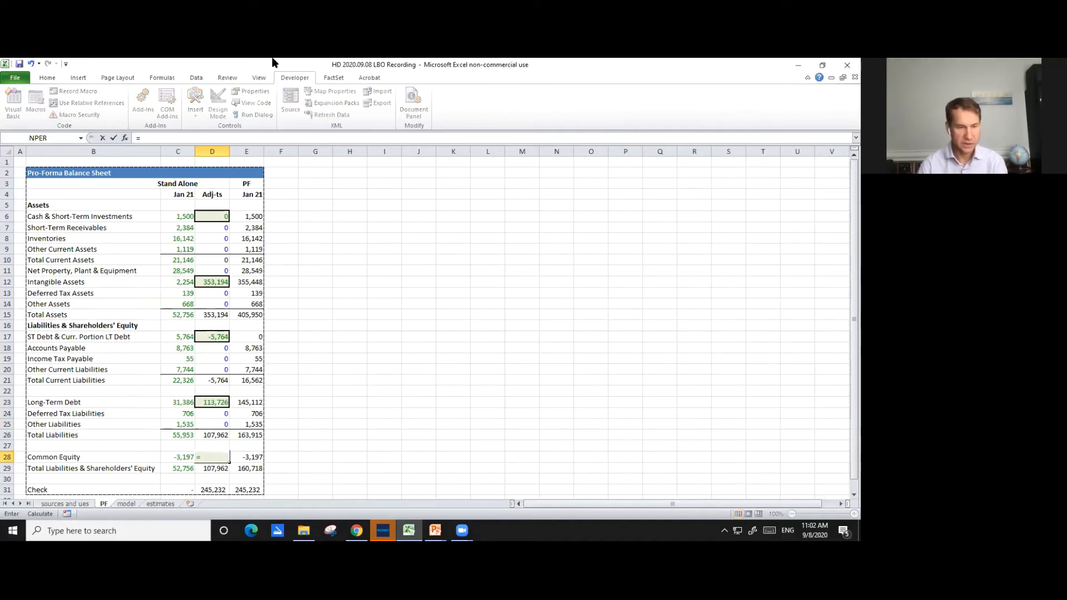
pyautogui.write('-')
pyautogui.press('Left')
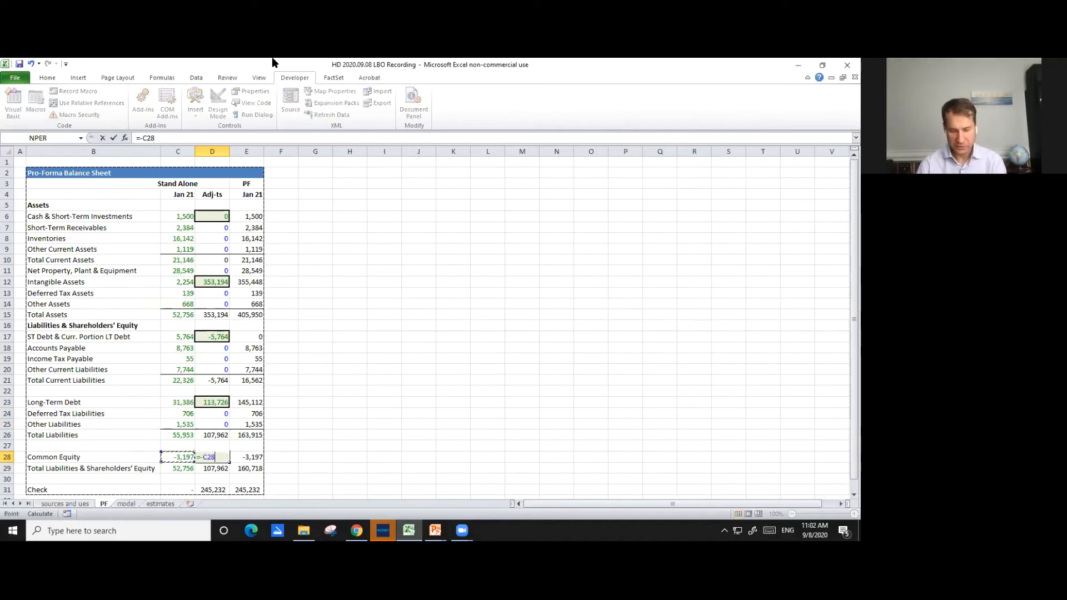
pyautogui.write('+')
pyautogui.hotkey('ctrl', 'pageup')
pyautogui.press('Down')
pyautogui.press('Down')
pyautogui.press('Down')
pyautogui.press('Down')
pyautogui.press('Down')
pyautogui.press('Down')
pyautogui.press('Down')
pyautogui.press('Down')
pyautogui.press('Down')
pyautogui.press('Down')
pyautogui.press('Down')
pyautogui.press('Down')
pyautogui.press('Down')
pyautogui.press('Down')
pyautogui.press('Down')
pyautogui.press('Down')
pyautogui.press('Down')
pyautogui.press('Down')
pyautogui.press('Down')
pyautogui.press('Down')
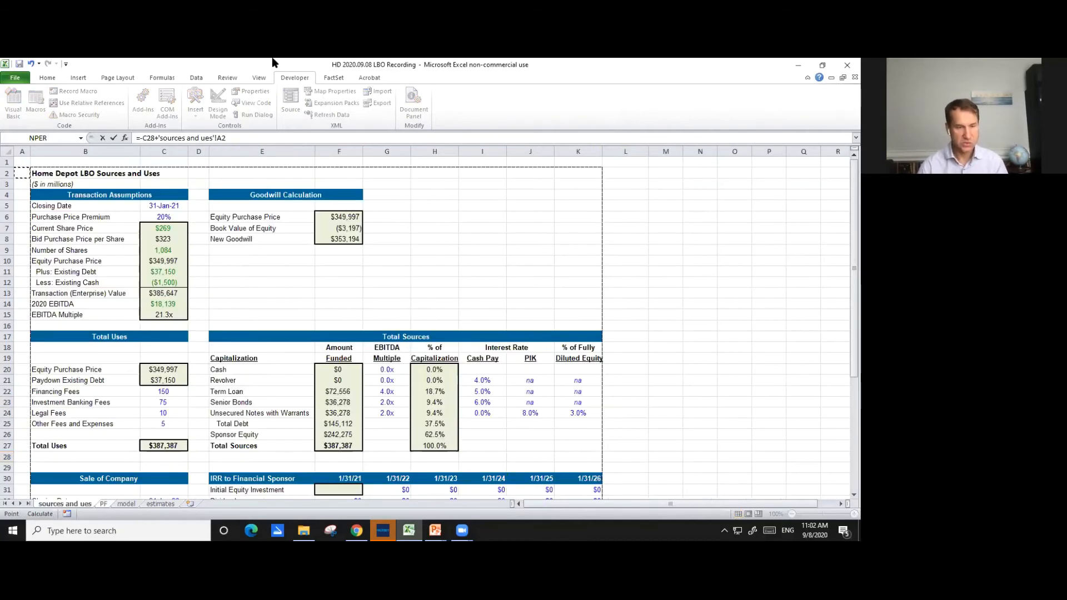
pyautogui.press('Right')
pyautogui.press('Right')
pyautogui.press('Right')
pyautogui.press('Right')
pyautogui.press('Right')
pyautogui.press('Down')
pyautogui.press('Down')
pyautogui.press('Down')
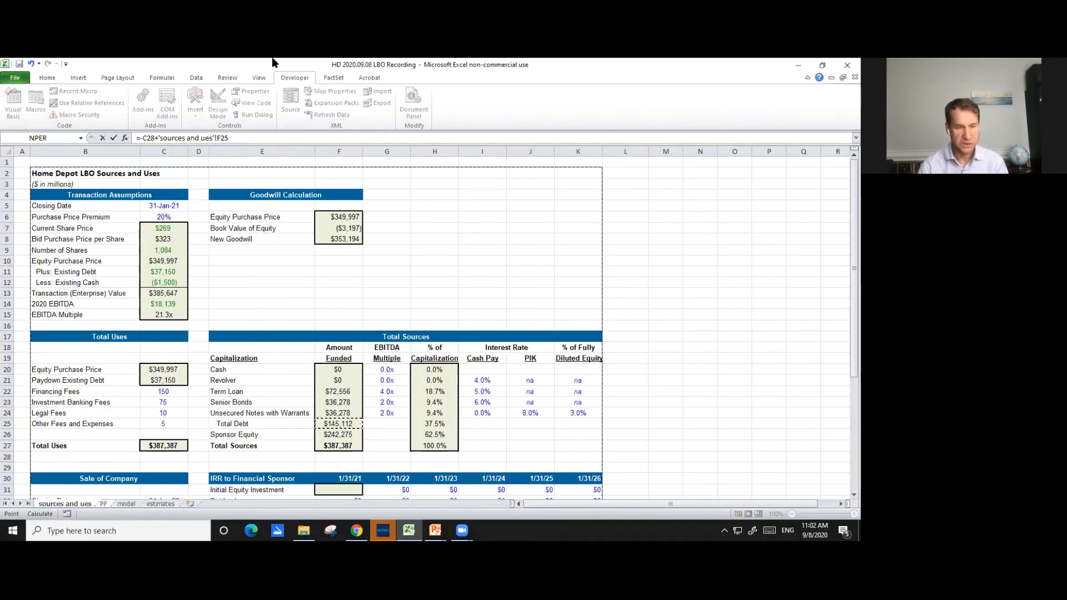
pyautogui.write('-')
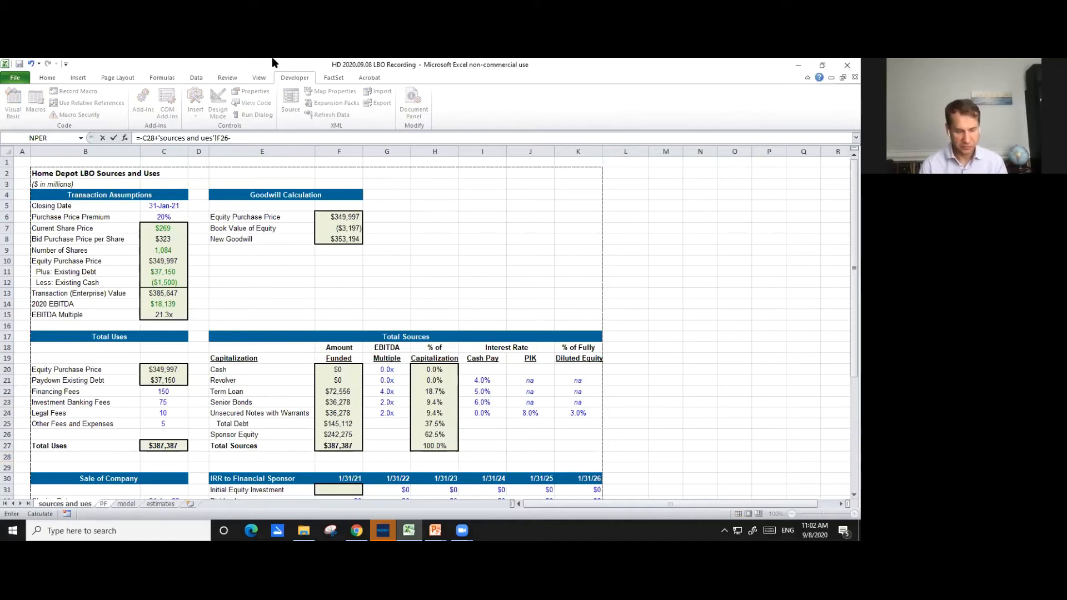
pyautogui.write('sum(')
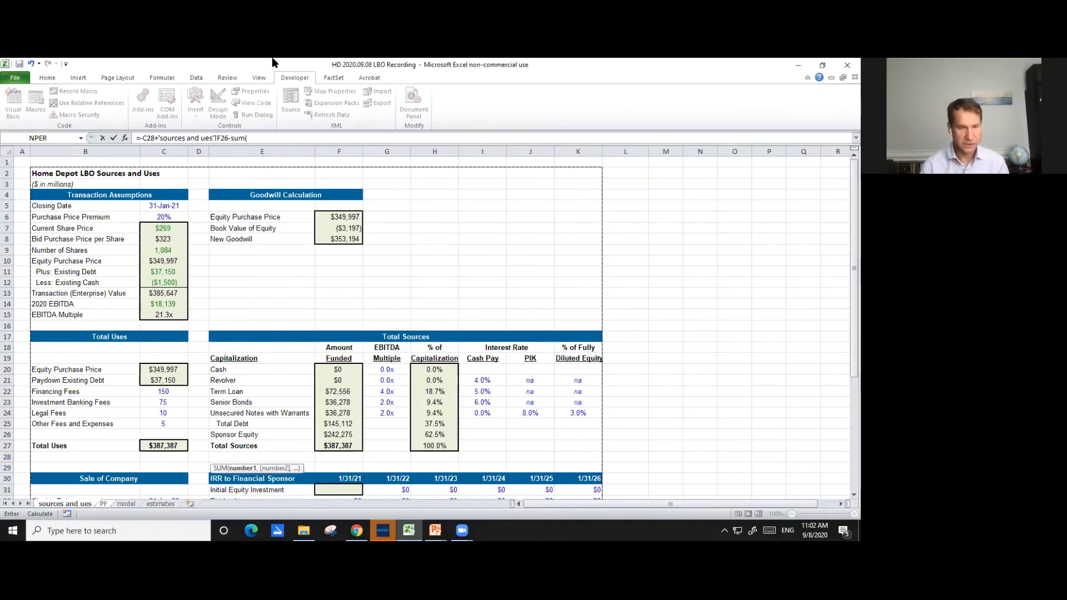
pyautogui.moveTo(164, 393); pyautogui.dragTo(163, 423)
pyautogui.press('Return')
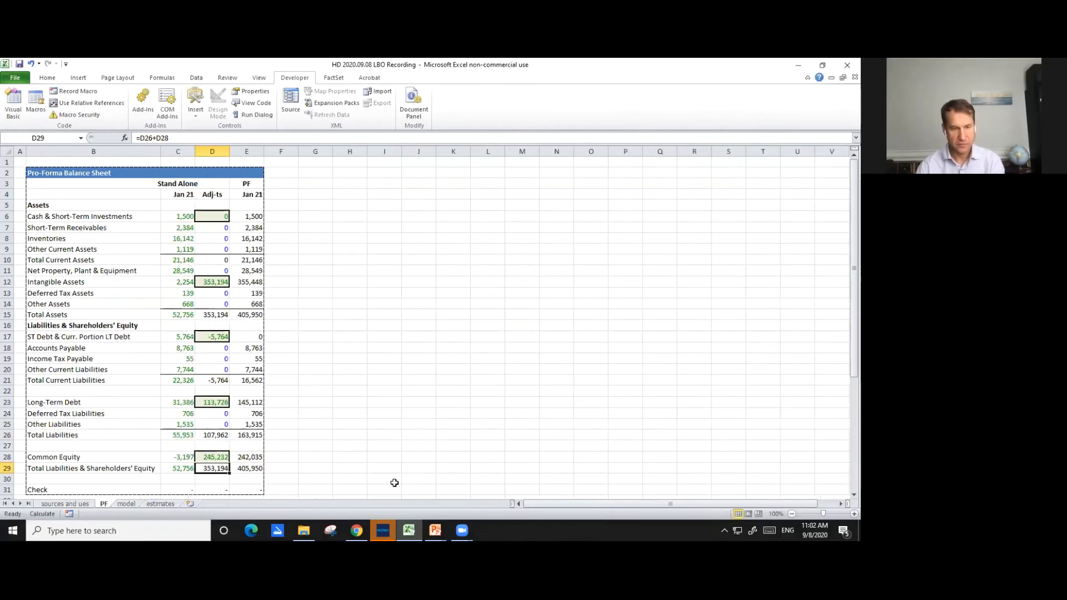
# - Examine the adjustment totals in D15 and D29 and the balance Check formulas in D31 and E31
pyautogui.scroll(-1, 416, 453)
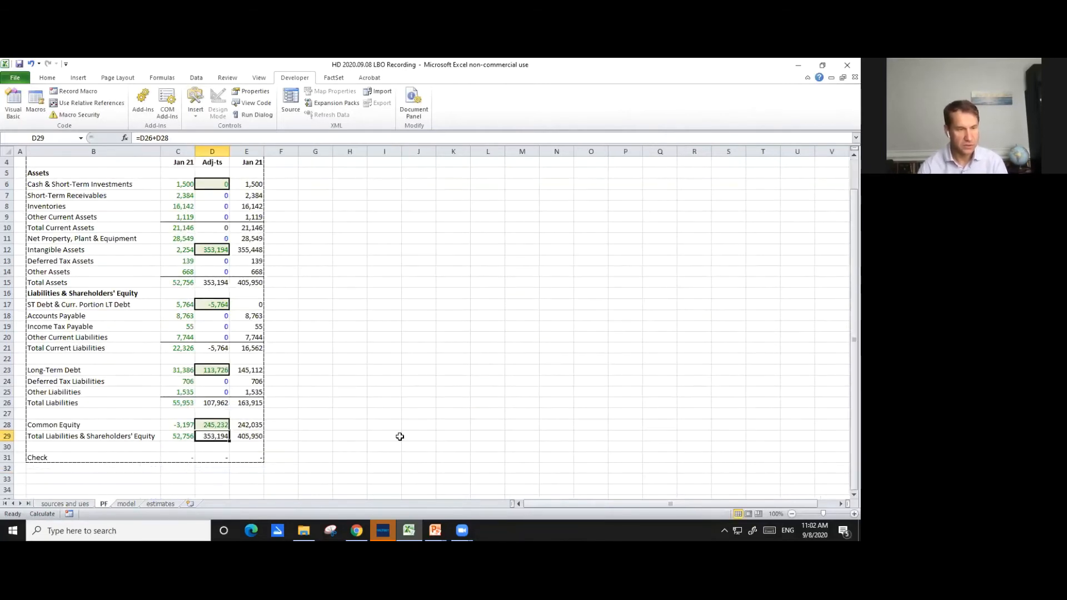
pyautogui.click(216, 282)
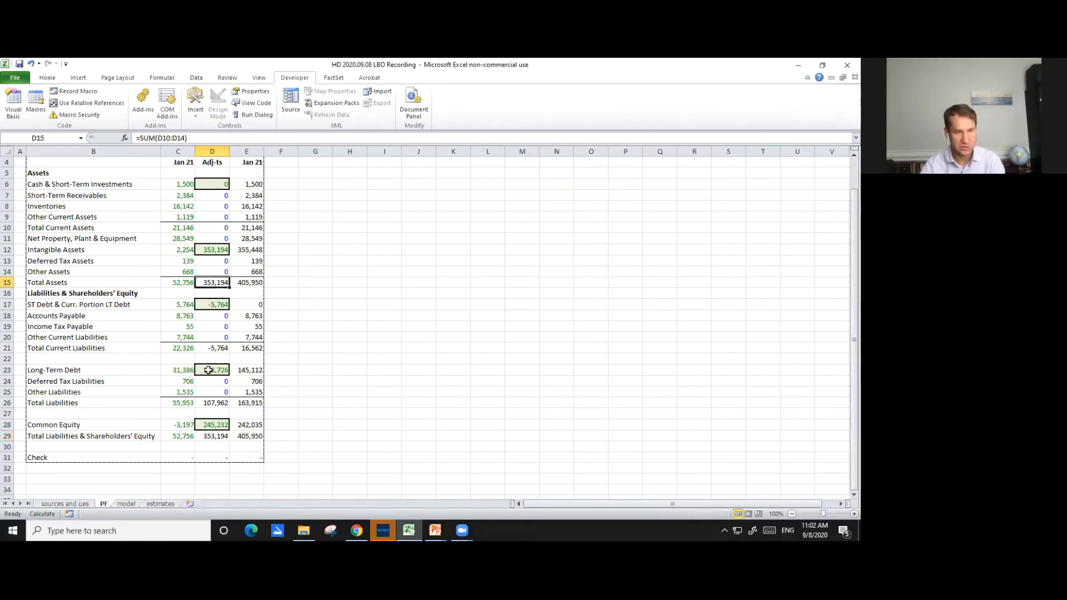
pyautogui.click(219, 435)
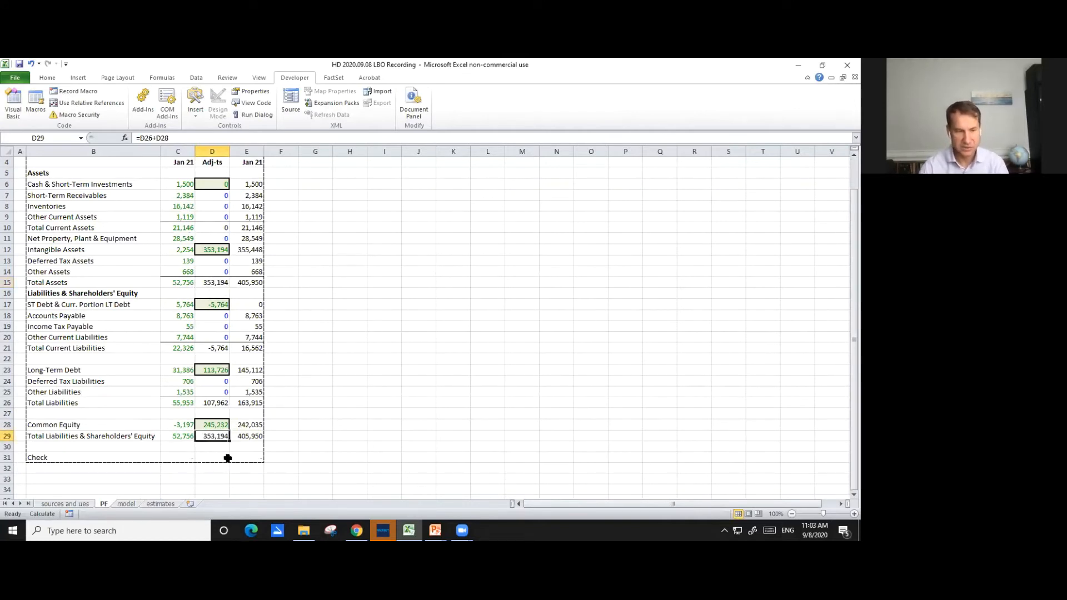
pyautogui.click(214, 457)
pyautogui.doubleClick(245, 457)
pyautogui.press('Escape')
pyautogui.scroll(1, 311, 472)
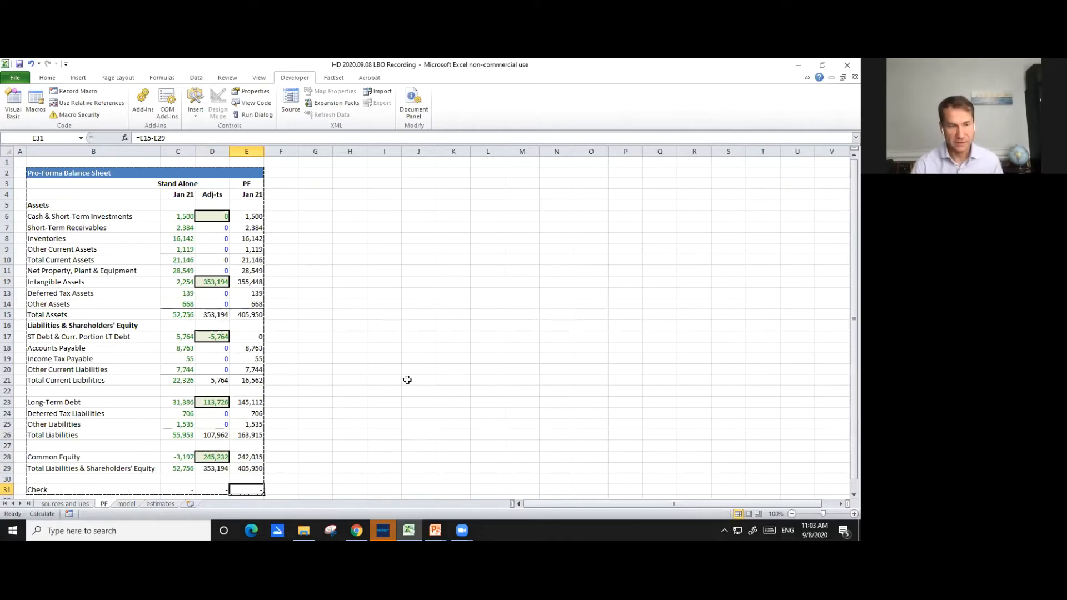
pyautogui.click(384, 370)
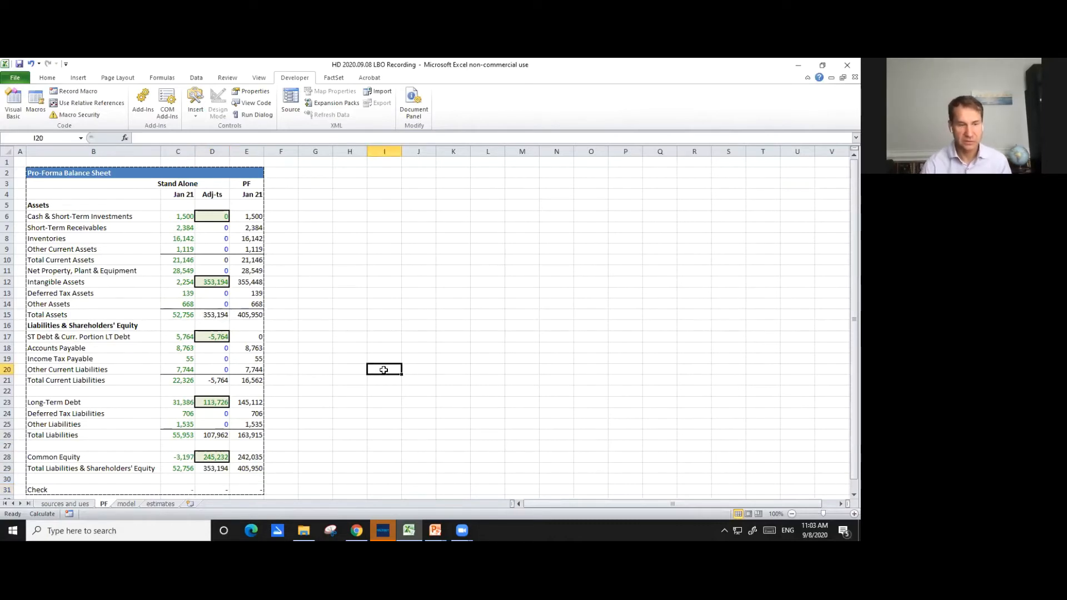
# - On the model sheet, insert a blank column I between Jan-21 and Jan-22
pyautogui.hotkey('ctrl', 'pagedown')
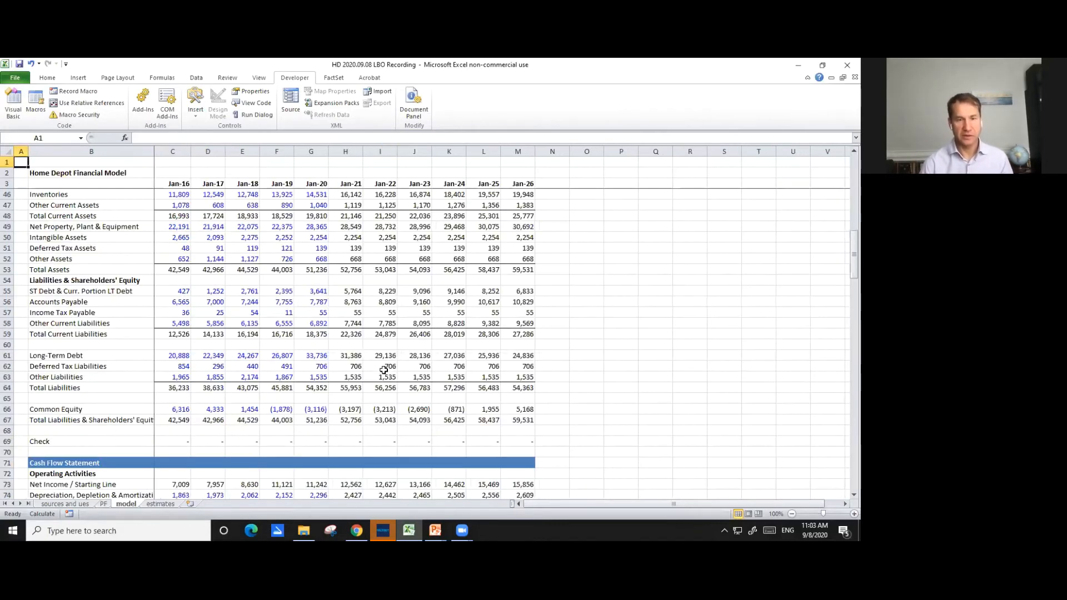
pyautogui.press('pageup')
pyautogui.press('pageup')
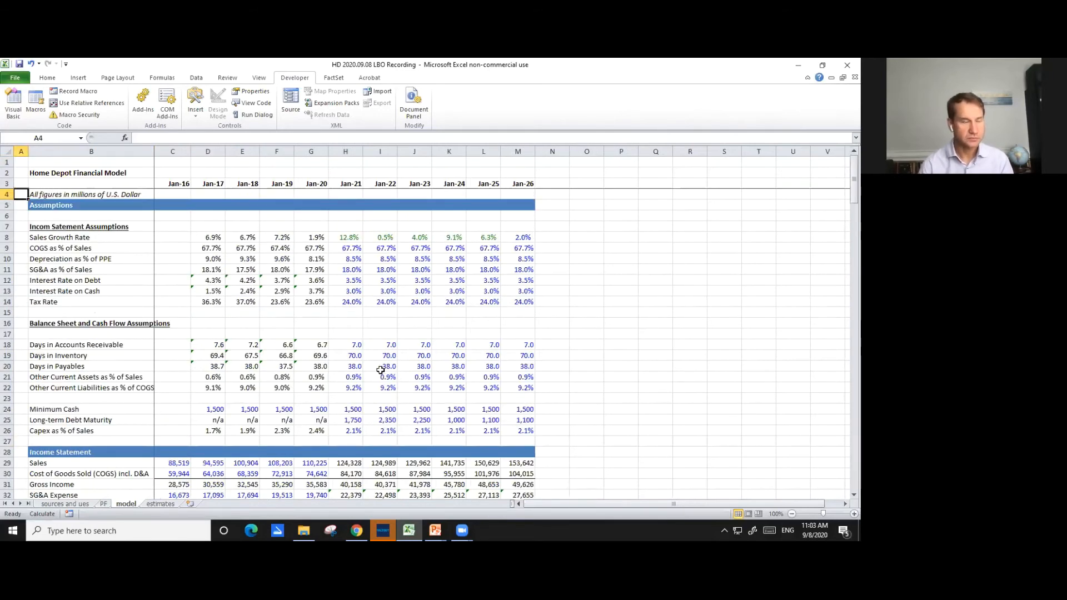
pyautogui.click(23, 161)
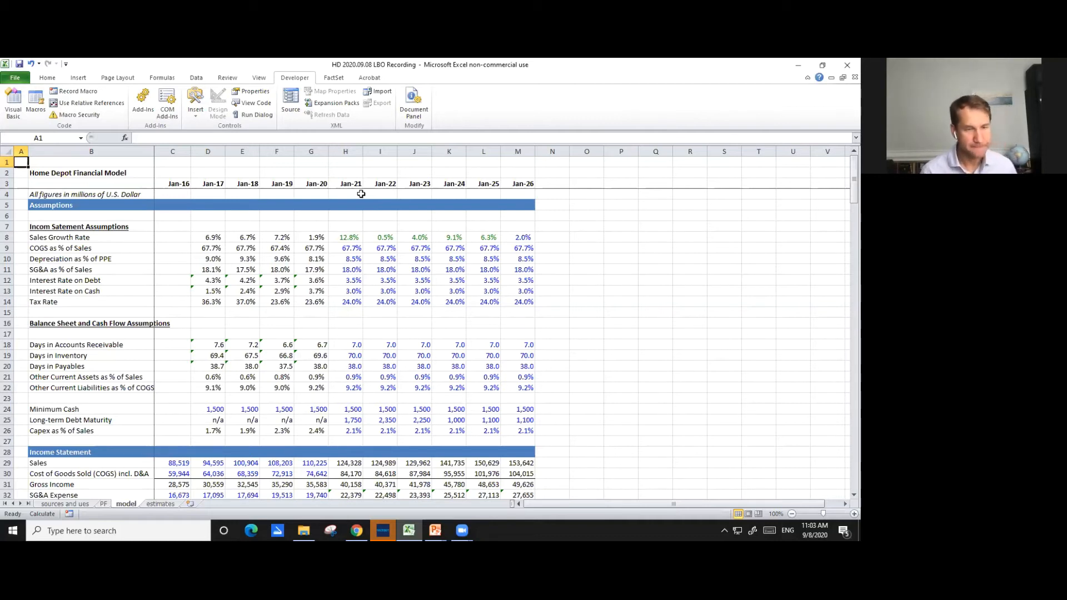
pyautogui.click(380, 161)
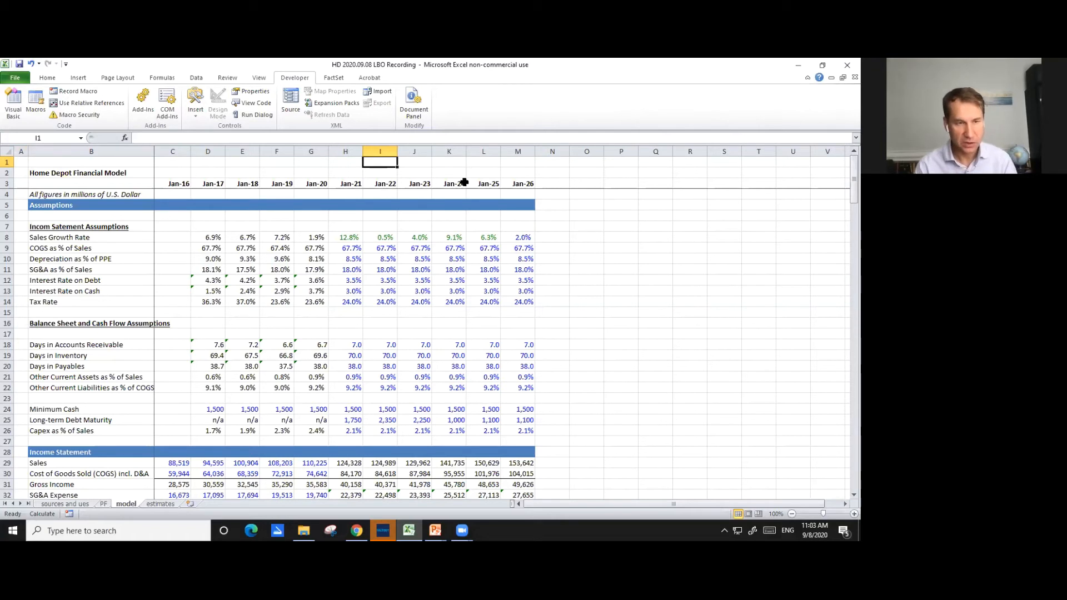
pyautogui.hotkey('alt', 'i')
pyautogui.press('c')
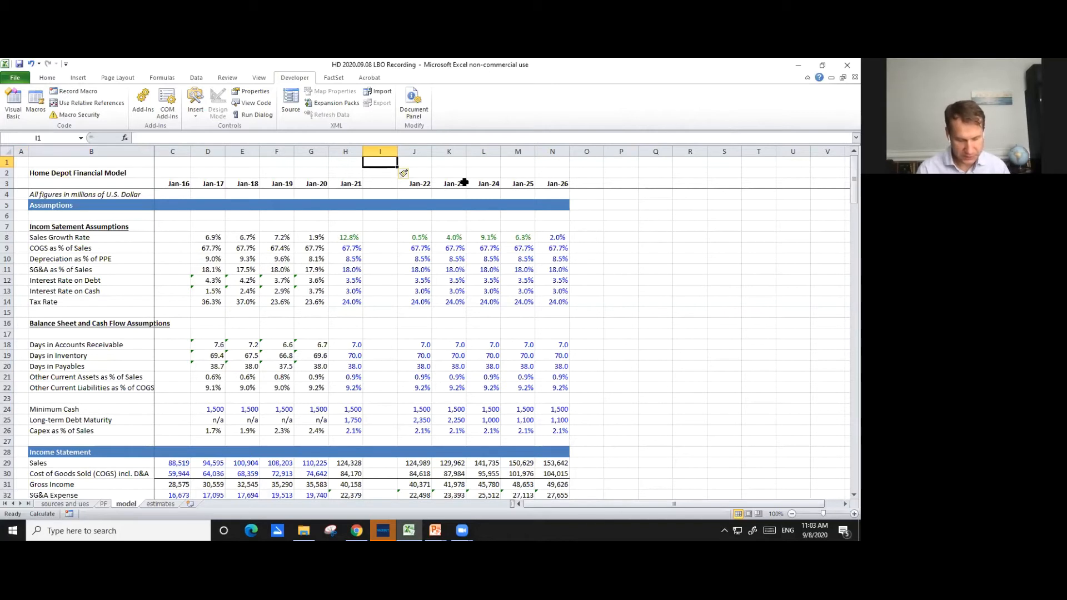
# - Label the blank column between Jan-21 and Jan-22 as Pro-Forma in cell I3
pyautogui.press('alt')
pyautogui.press('Escape')
pyautogui.press('Down')
pyautogui.press('Down')
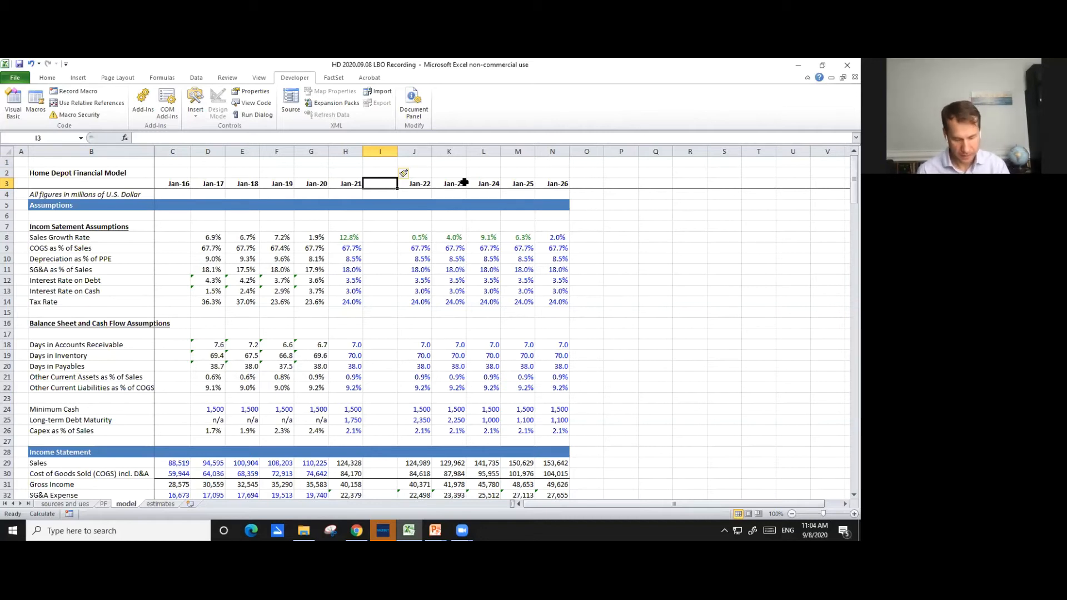
pyautogui.write('P')
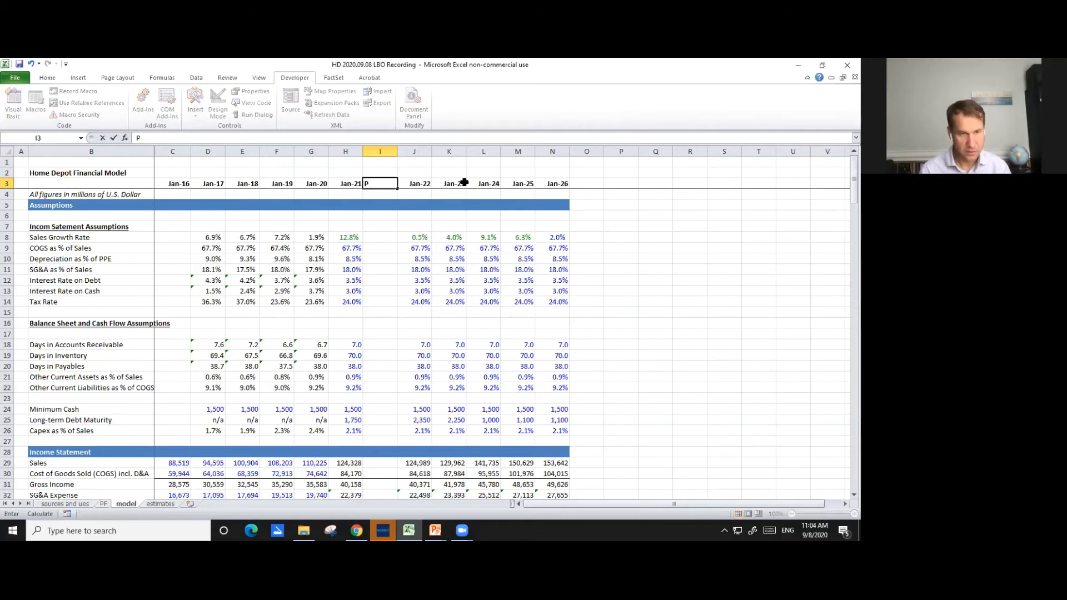
pyautogui.write('ro')
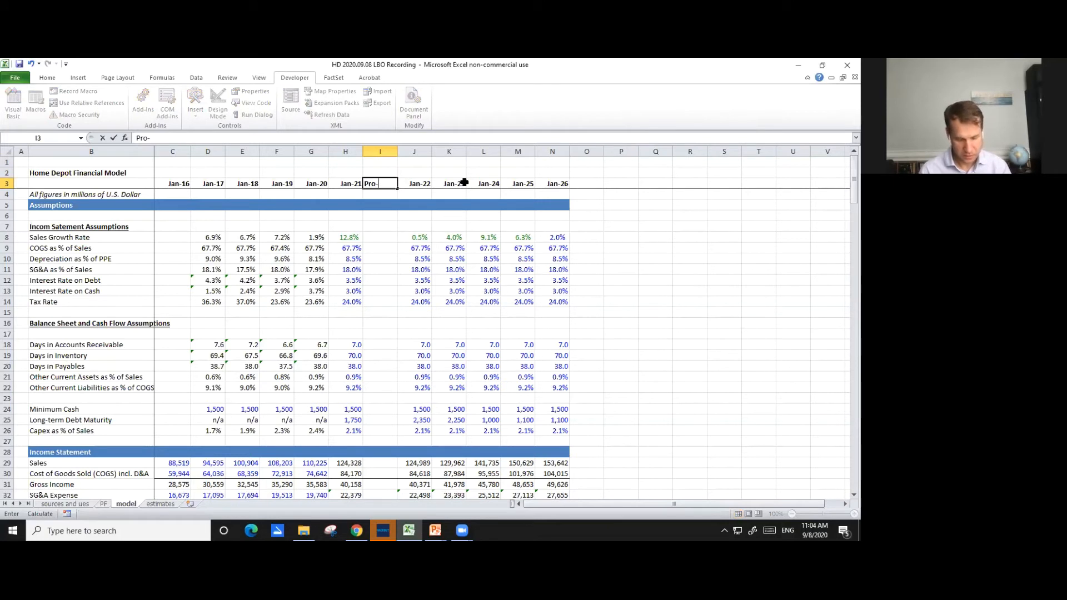
pyautogui.write('-Forma')
pyautogui.press('Return')
# - Shade the Pro-Forma column's assumption cells I8:I14, I18:I22 and I24:I26 grey
pyautogui.press('Down')
pyautogui.press('Down')
pyautogui.press('Down')
pyautogui.press('Down')
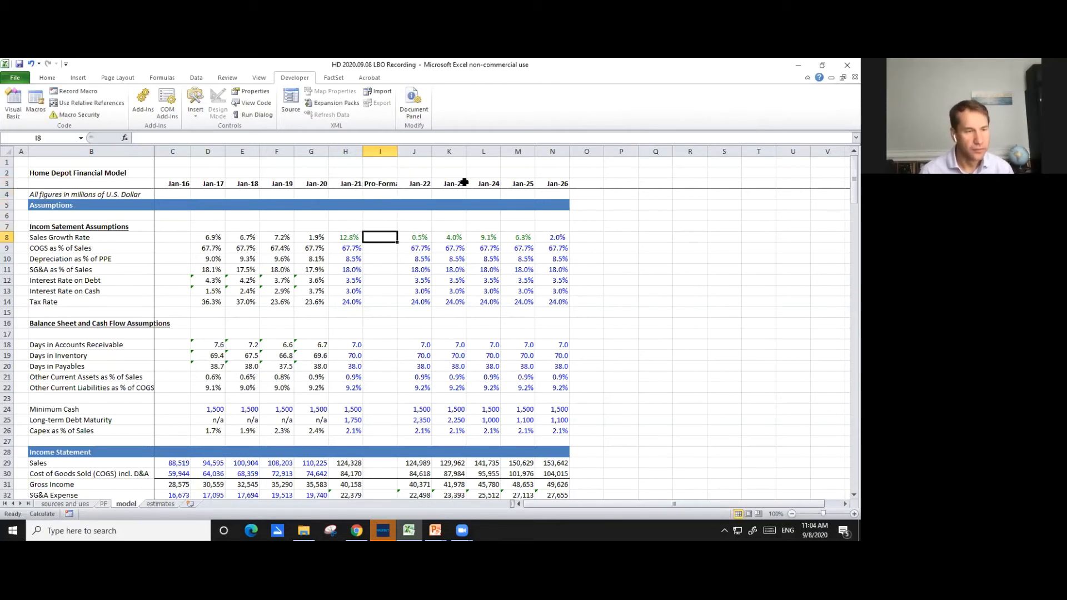
pyautogui.hotkey('shift', 'Down')
pyautogui.hotkey('shift', 'Down')
pyautogui.hotkey('shift', 'Down')
pyautogui.hotkey('shift', 'Down')
pyautogui.hotkey('shift', 'Down')
pyautogui.hotkey('shift', 'Down')
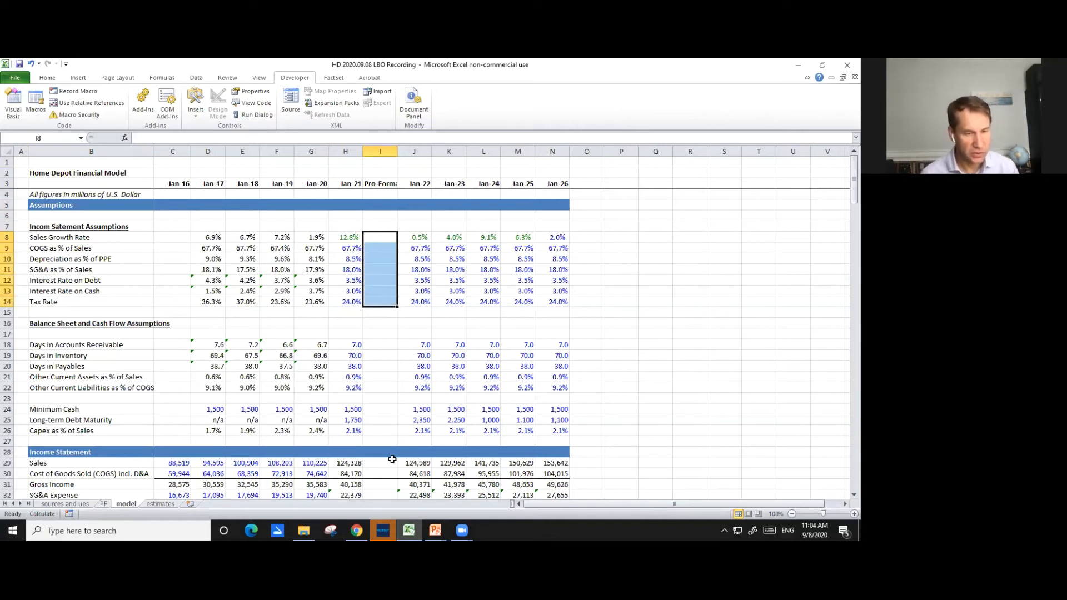
pyautogui.moveTo(374, 345); pyautogui.dragTo(378, 430)
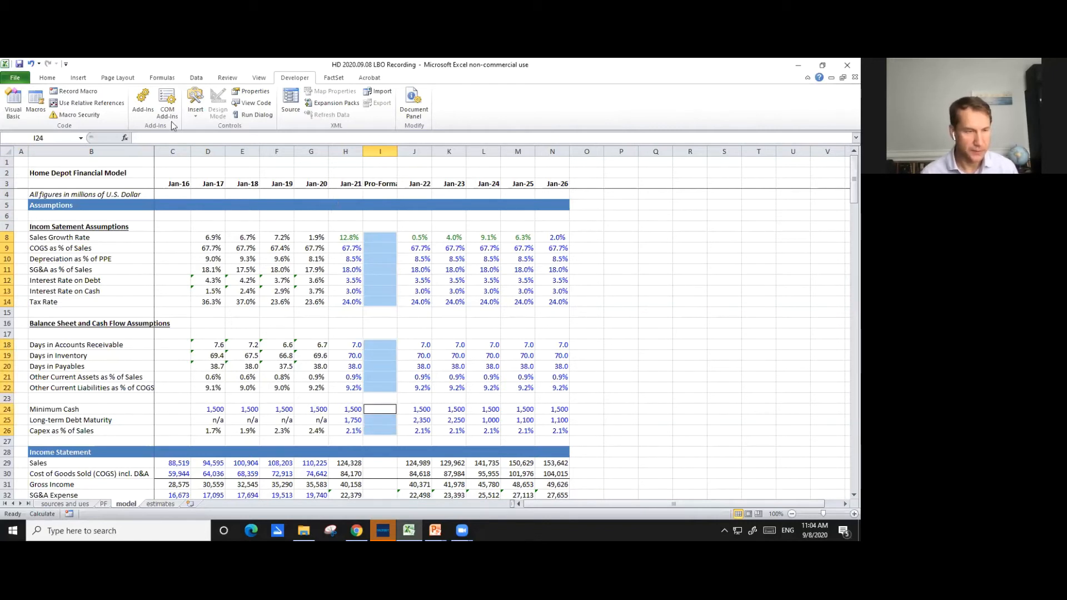
pyautogui.click(47, 79)
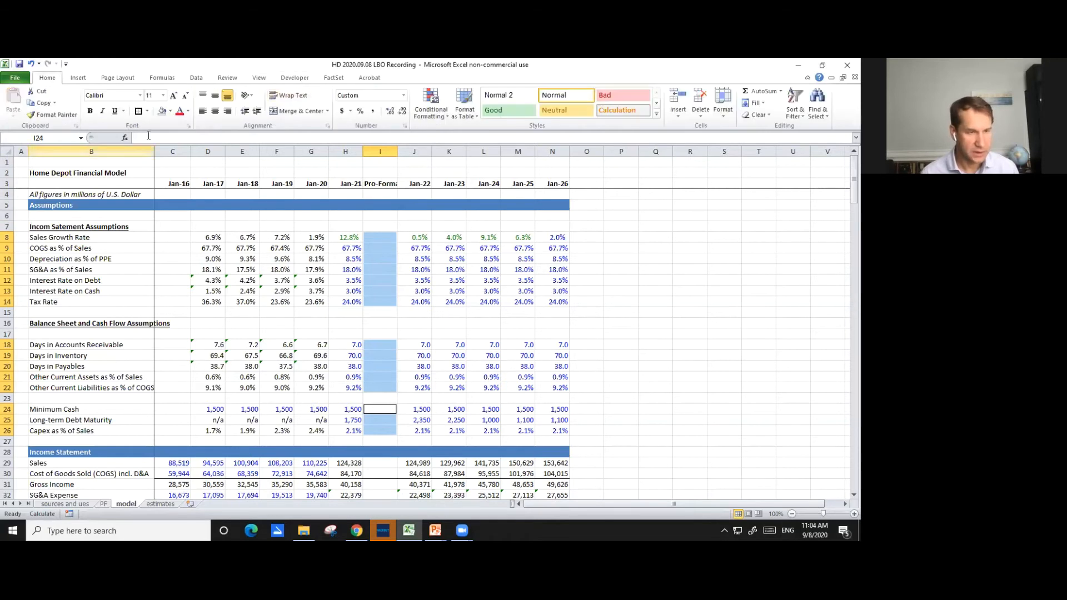
pyautogui.click(170, 111)
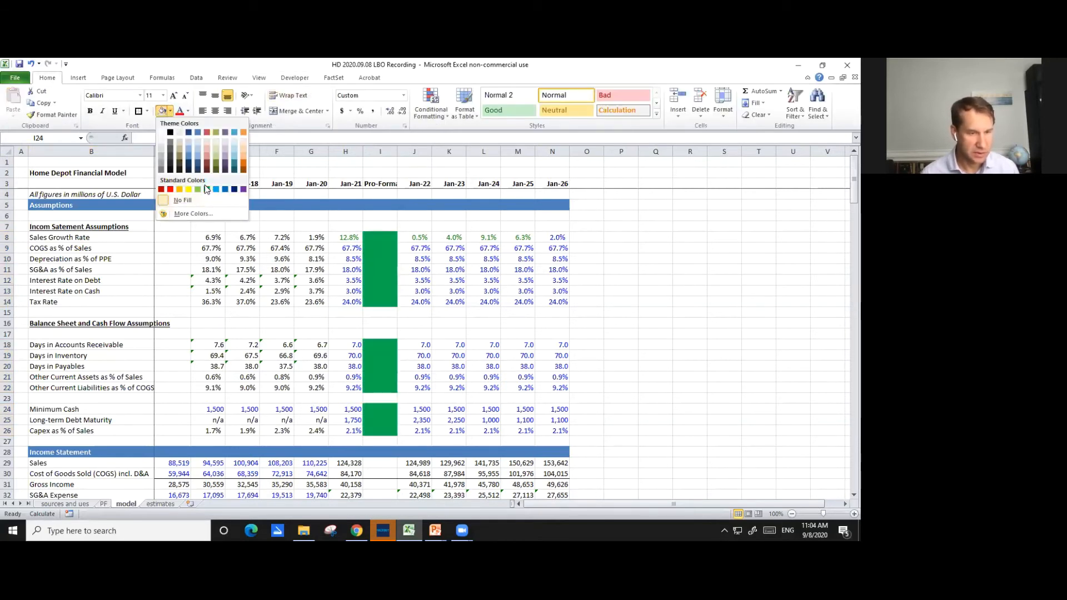
pyautogui.click(161, 155)
# - Apply the same grey fill to the Pro-Forma income statement cells I29:I40
pyautogui.scroll(-6, 310, 248)
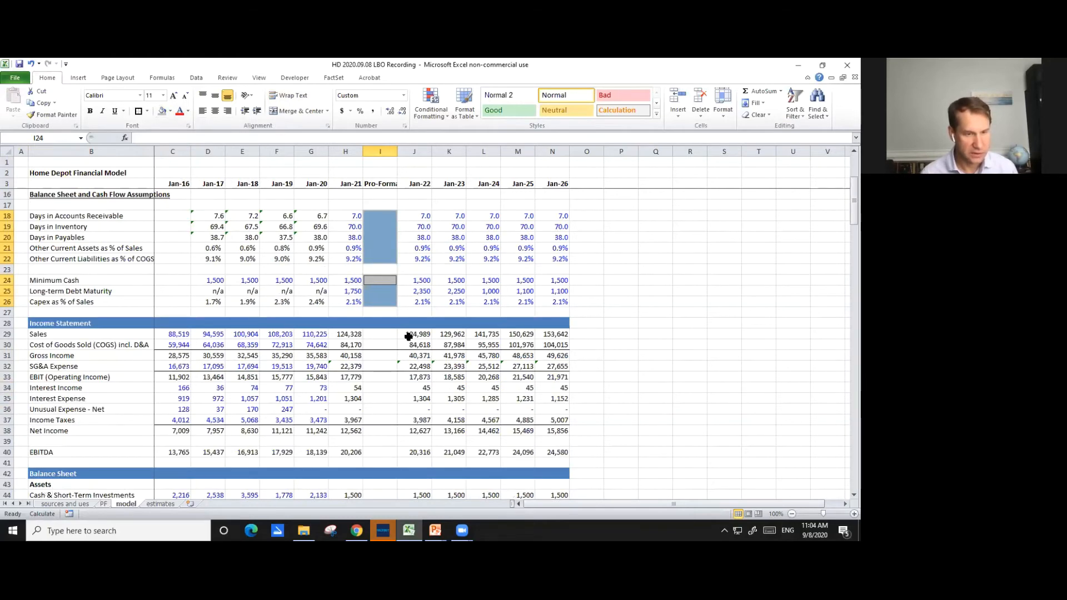
pyautogui.moveTo(370, 269); pyautogui.dragTo(385, 384)
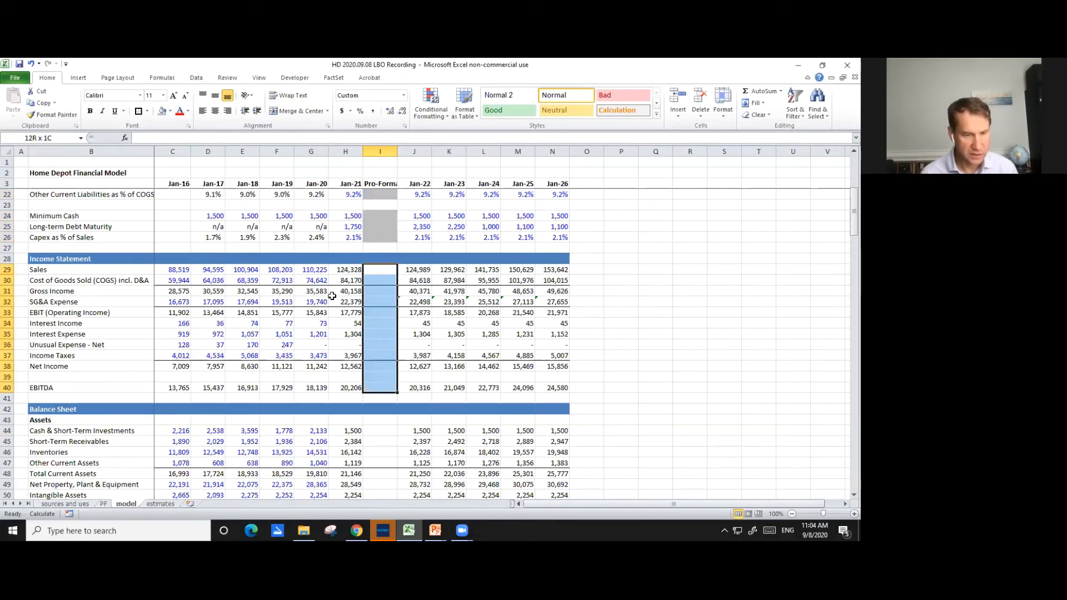
pyautogui.click(162, 111)
pyautogui.scroll(3, 390, 286)
pyautogui.scroll(-3, 410, 302)
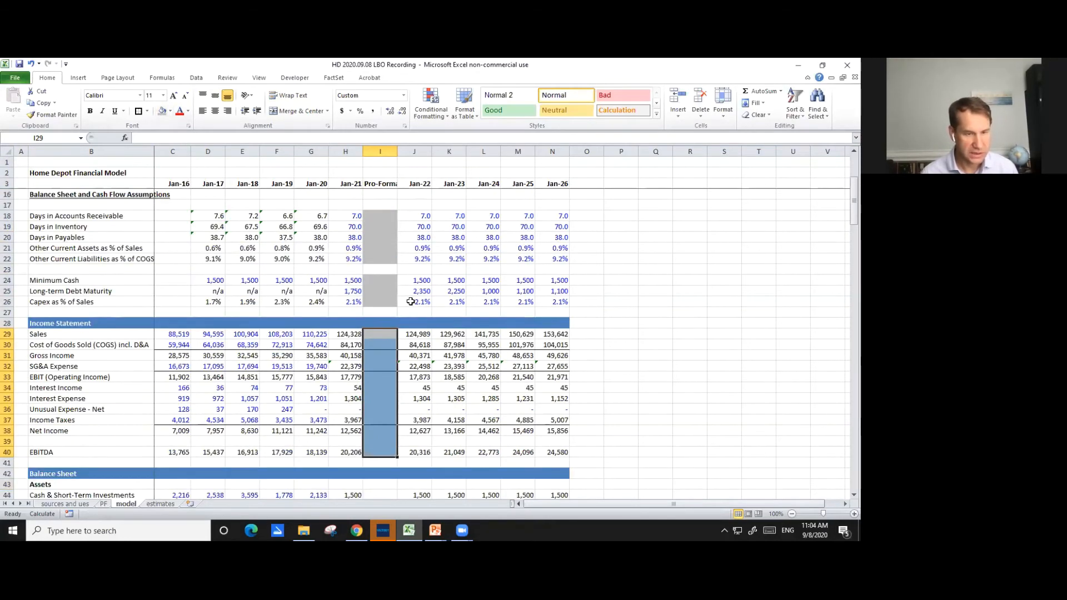
pyautogui.click(417, 302)
# - Shade the Pro-Forma cash flow statement cells grey, from Net Income in I73 through Ending Cash in I104
pyautogui.scroll(-3, 422, 302)
pyautogui.scroll(-1, 423, 302)
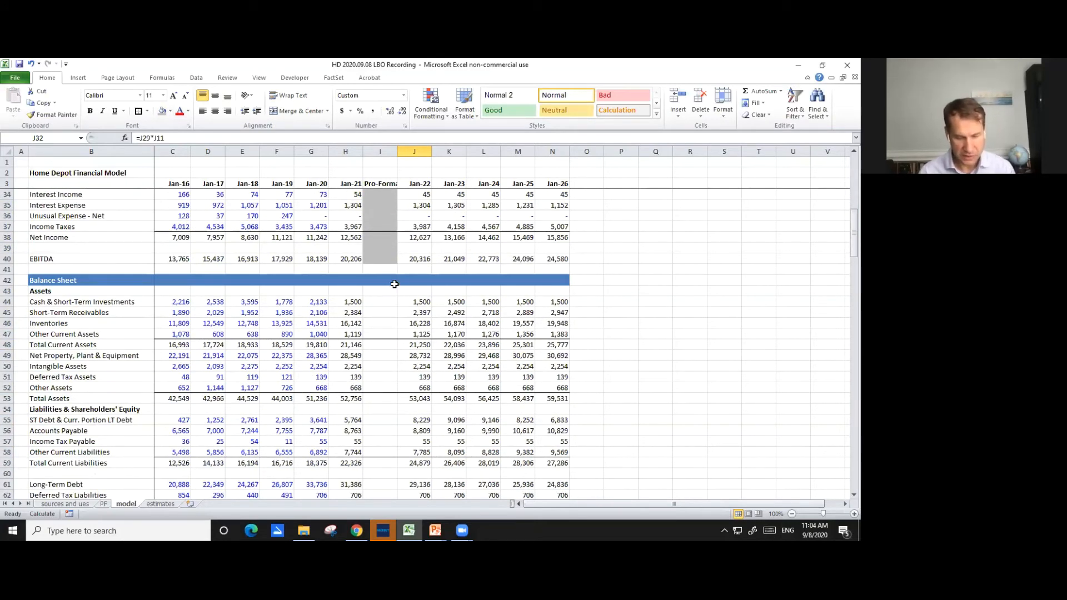
pyautogui.scroll(-11, 394, 284)
pyautogui.moveTo(378, 257); pyautogui.dragTo(382, 304)
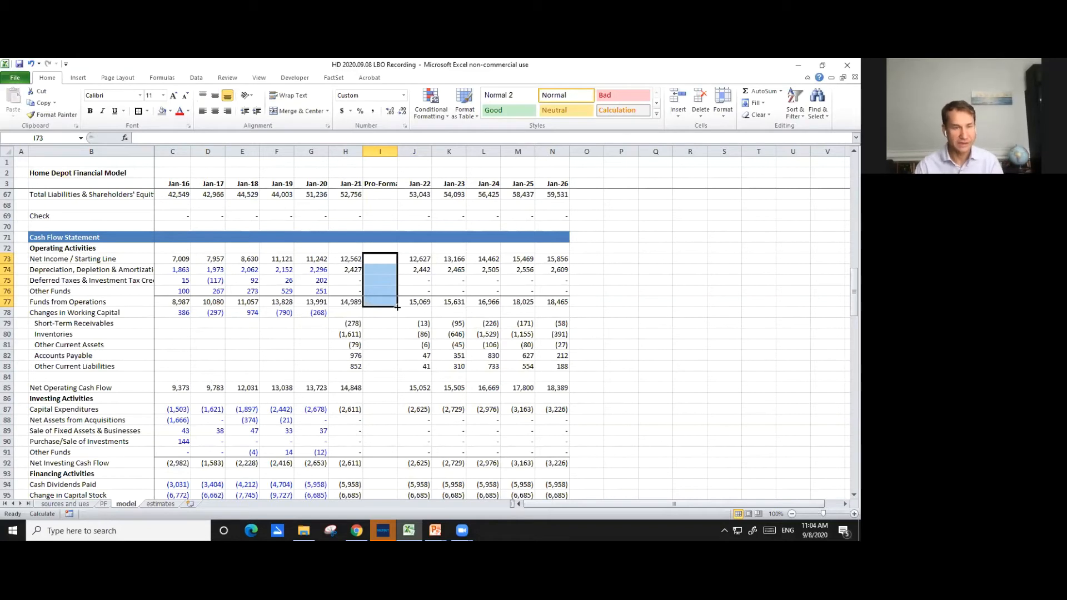
pyautogui.moveTo(381, 322); pyautogui.dragTo(392, 344)
pyautogui.click(386, 260)
pyautogui.click(162, 112)
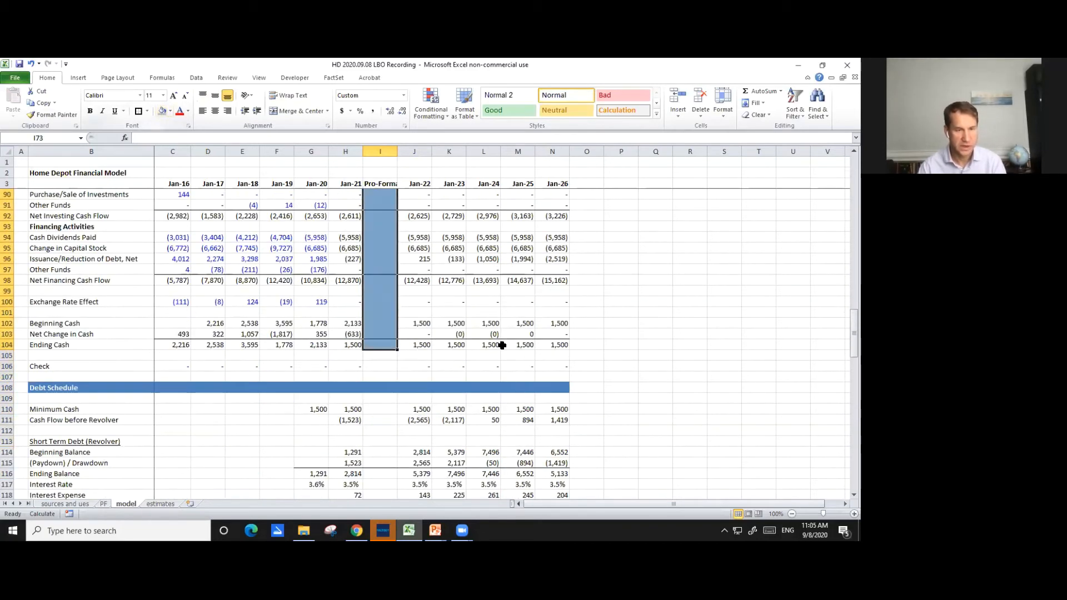
pyautogui.click(485, 334)
pyautogui.scroll(6, 486, 332)
pyautogui.scroll(-9, 486, 333)
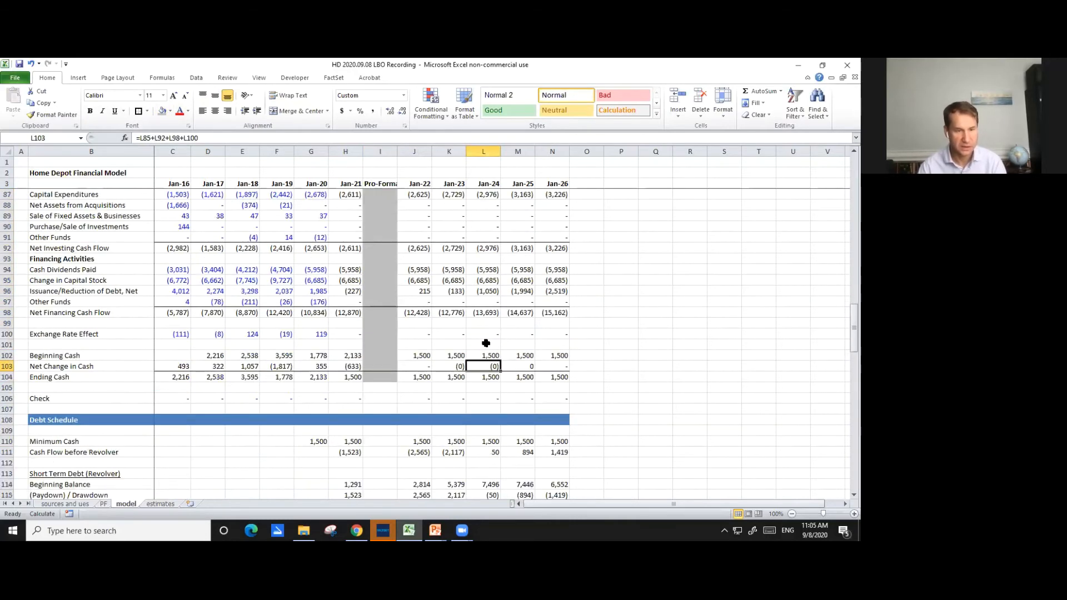
# - Link Pro-Forma Cash & Short-Term Investments in I44 to the PF sheet's adjusted balance with =PF!E6
pyautogui.scroll(-3, 486, 343)
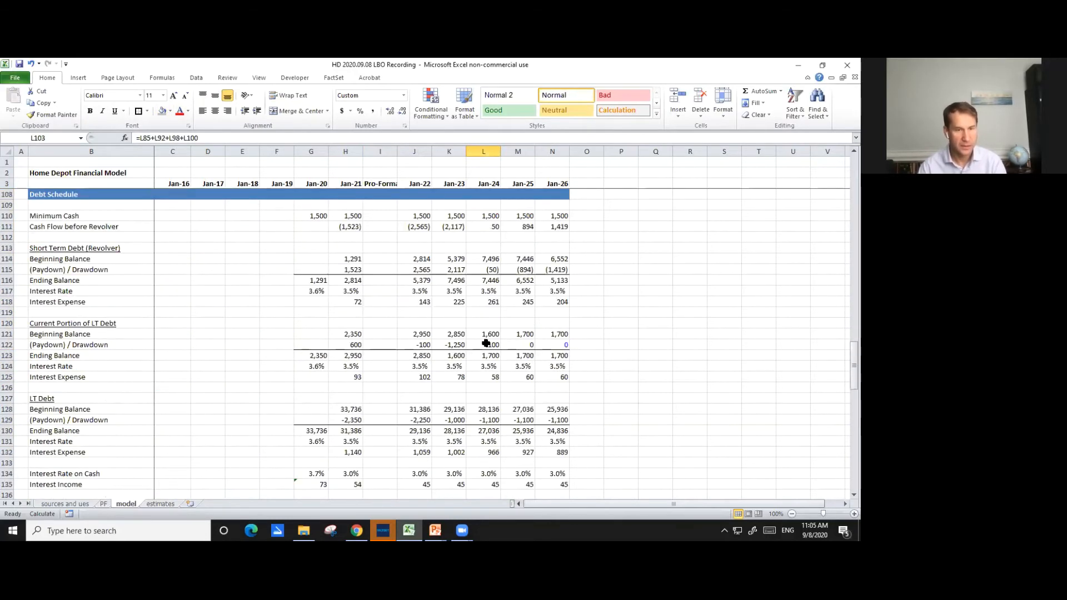
pyautogui.scroll(4, 486, 342)
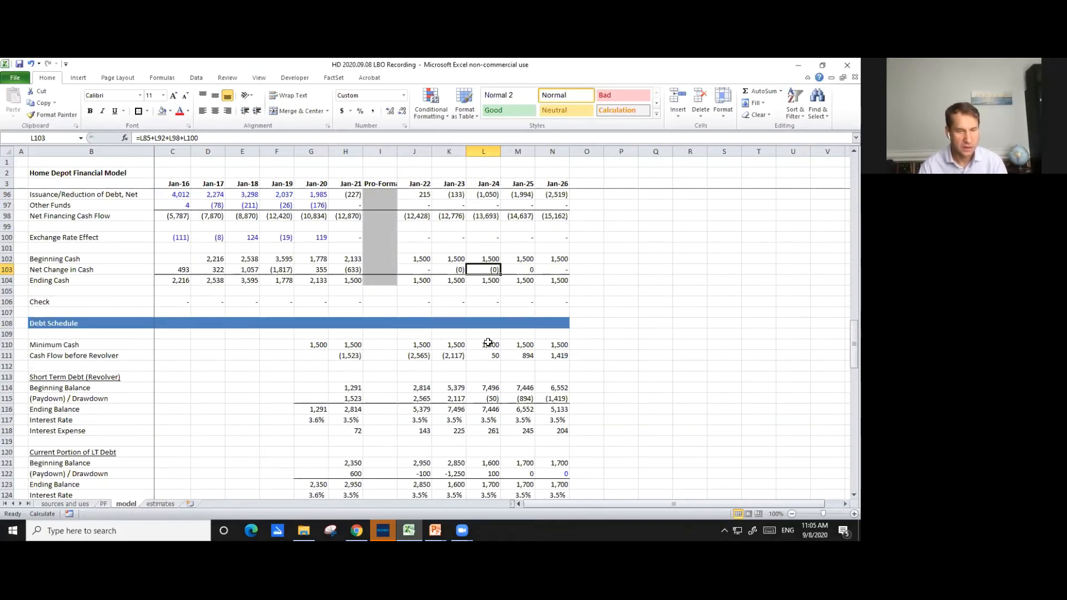
pyautogui.scroll(20, 487, 343)
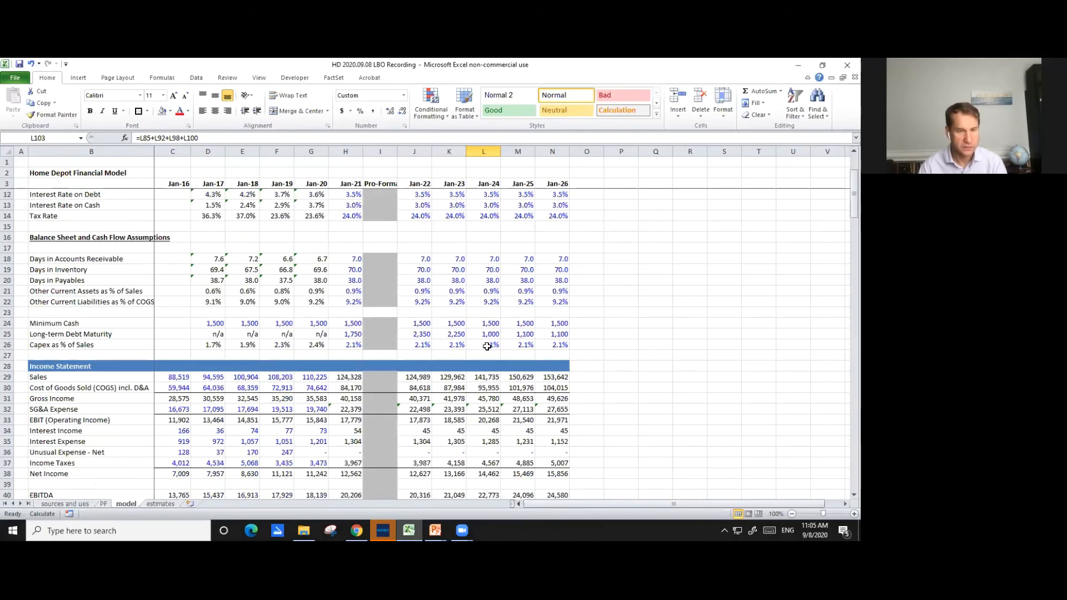
pyautogui.scroll(-3, 487, 346)
pyautogui.scroll(-6, 470, 345)
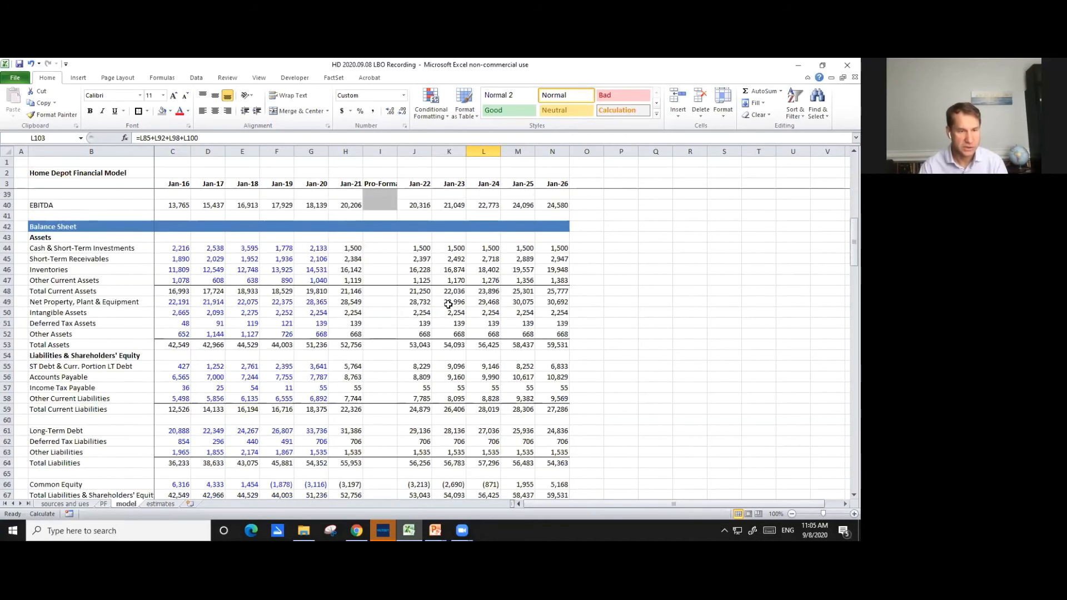
pyautogui.click(383, 248)
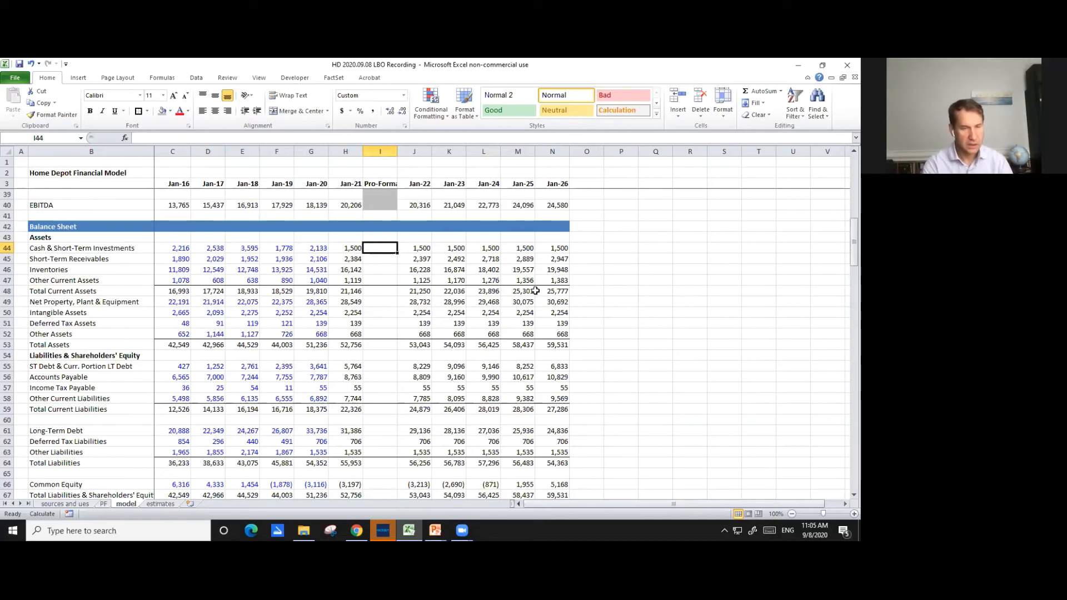
pyautogui.write('=')
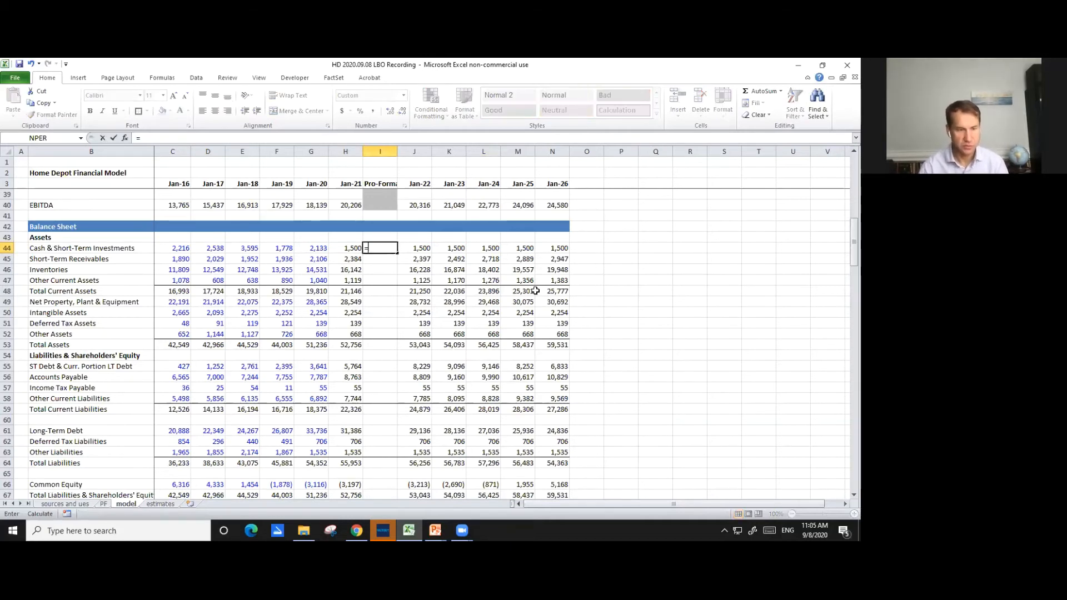
pyautogui.hotkey('ctrl', 'pageup')
pyautogui.press('Down')
pyautogui.press('Down')
pyautogui.press('Down')
pyautogui.press('Down')
pyautogui.press('Down')
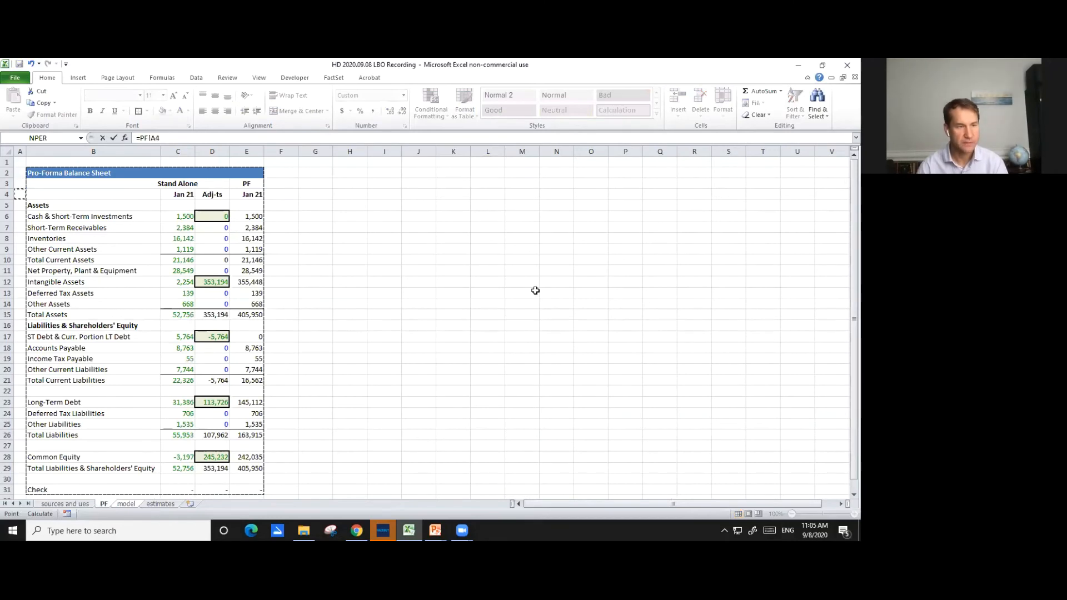
pyautogui.press('Right')
pyautogui.press('Right')
pyautogui.press('Right')
pyautogui.press('Right')
pyautogui.press('Return')
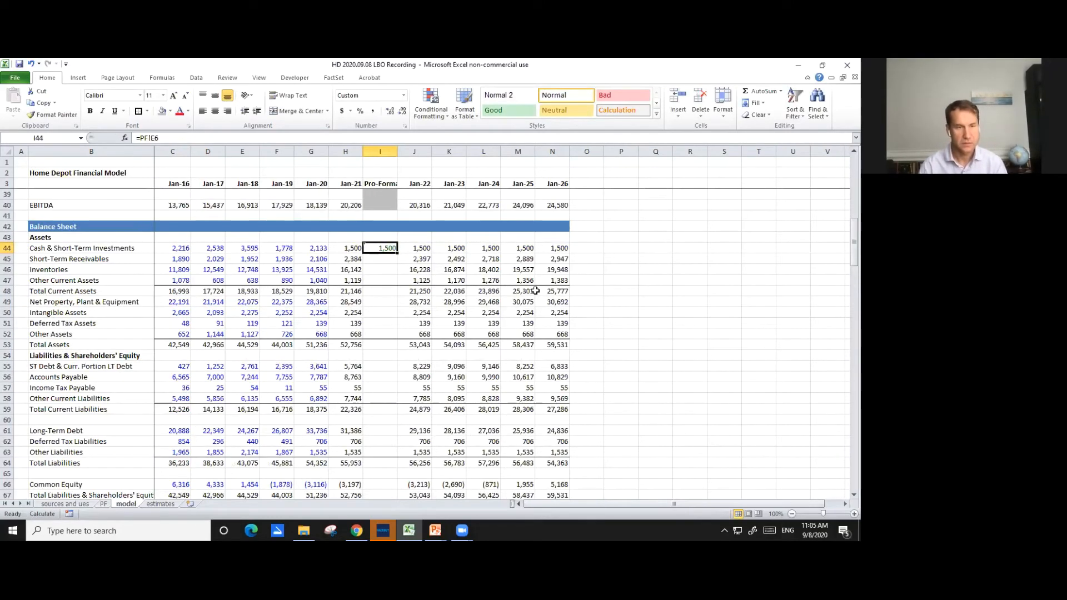
# - Copy the I44 link down the Pro-Forma balance sheet column through Total Liabilities & Shareholders' Equity in I67
pyautogui.hotkey('ctrl', 'c')
pyautogui.hotkey('shift', 'Down')
pyautogui.hotkey('shift', 'Down')
pyautogui.hotkey('shift', 'Down')
pyautogui.hotkey('shift', 'Down')
pyautogui.hotkey('shift', 'Down')
pyautogui.hotkey('shift', 'Down')
pyautogui.hotkey('shift', 'Down')
pyautogui.hotkey('shift', 'Down')
pyautogui.hotkey('shift', 'Down')
pyautogui.hotkey('shift', 'Down')
pyautogui.hotkey('shift', 'Down')
pyautogui.hotkey('shift', 'Down')
pyautogui.hotkey('shift', 'Down')
pyautogui.hotkey('shift', 'Down')
pyautogui.hotkey('shift', 'Down')
pyautogui.hotkey('shift', 'Down')
pyautogui.hotkey('shift', 'Down')
pyautogui.hotkey('shift', 'Down')
pyautogui.hotkey('shift', 'Down')
pyautogui.hotkey('shift', 'Down')
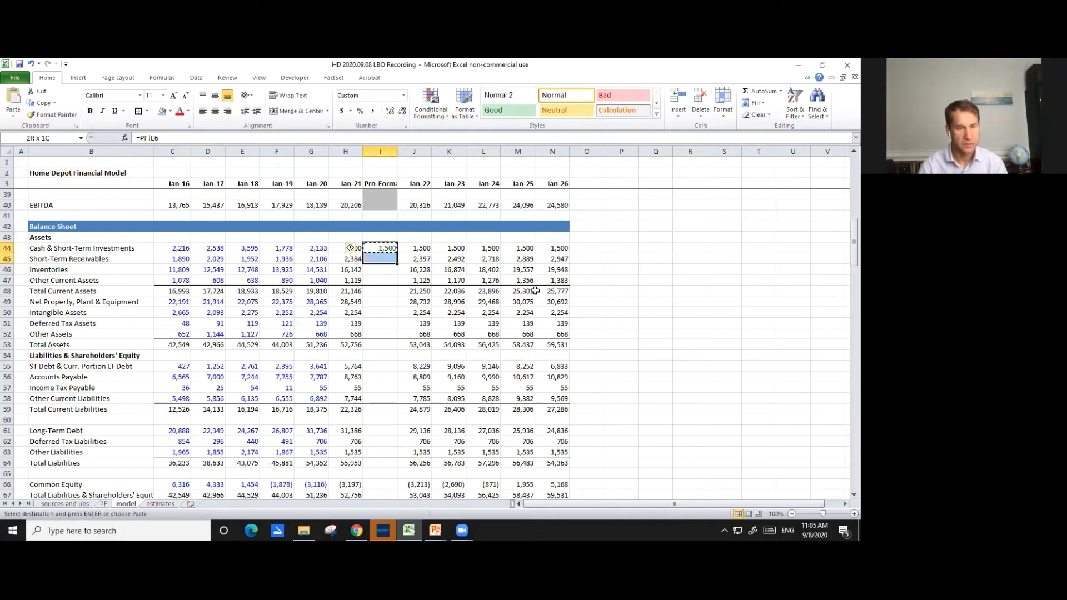
pyautogui.hotkey('shift', 'Up')
pyautogui.hotkey('shift', 'Up')
pyautogui.hotkey('shift', 'Up')
pyautogui.hotkey('shift', 'Up')
pyautogui.hotkey('shift', 'Up')
pyautogui.hotkey('shift', 'Up')
pyautogui.hotkey('shift', 'Up')
pyautogui.hotkey('shift', 'Up')
pyautogui.hotkey('shift', 'Up')
pyautogui.hotkey('shift', 'Up')
pyautogui.hotkey('ctrl', 'v')
pyautogui.press('Down')
pyautogui.press('Down')
pyautogui.press('Down')
pyautogui.press('Down')
pyautogui.press('Down')
pyautogui.press('Down')
pyautogui.press('Down')
pyautogui.press('Down')
pyautogui.press('Down')
pyautogui.press('Down')
pyautogui.press('Down')
pyautogui.press('Down')
pyautogui.press('Down')
pyautogui.press('Down')
pyautogui.press('Down')
pyautogui.press('Down')
pyautogui.press('Down')
pyautogui.press('Down')
pyautogui.press('Down')
pyautogui.press('Down')
pyautogui.press('Down')
pyautogui.press('Up')
pyautogui.press('Up')
pyautogui.press('Escape')
pyautogui.press('Left')
pyautogui.press('Left')
pyautogui.press('Up')
pyautogui.press('Up')
pyautogui.press('Up')
pyautogui.press('Right')
pyautogui.press('Right')
pyautogui.press('Up')
pyautogui.press('Right')
pyautogui.press('Down')
pyautogui.press('Down')
pyautogui.hotkey('shift', 'Up')
pyautogui.hotkey('shift', 'Up')
pyautogui.hotkey('shift', 'Up')
pyautogui.hotkey('shift', 'Up')
pyautogui.hotkey('shift', 'Up')
pyautogui.hotkey('shift', 'Up')
pyautogui.hotkey('shift', 'Up')
pyautogui.hotkey('shift', 'Up')
pyautogui.hotkey('shift', 'Up')
pyautogui.hotkey('shift', 'Up')
pyautogui.hotkey('shift', 'Up')
pyautogui.hotkey('shift', 'Up')
pyautogui.hotkey('shift', 'Up')
pyautogui.hotkey('shift', 'Up')
pyautogui.hotkey('shift', 'Up')
pyautogui.hotkey('shift', 'Up')
pyautogui.hotkey('shift', 'Up')
pyautogui.hotkey('shift', 'Up')
pyautogui.hotkey('shift', 'Up')
pyautogui.hotkey('shift', 'Up')
pyautogui.hotkey('shift', 'Up')
pyautogui.hotkey('shift', 'Up')
pyautogui.hotkey('shift', 'Up')
pyautogui.hotkey('shift', 'Up')
pyautogui.hotkey('shift', 'Up')
pyautogui.hotkey('shift', 'Up')
pyautogui.hotkey('shift', 'Up')
pyautogui.hotkey('shift', 'Up')
pyautogui.hotkey('shift', 'Up')
pyautogui.hotkey('shift', 'Up')
pyautogui.hotkey('shift', 'Up')
pyautogui.hotkey('shift', 'Up')
pyautogui.hotkey('shift', 'Up')
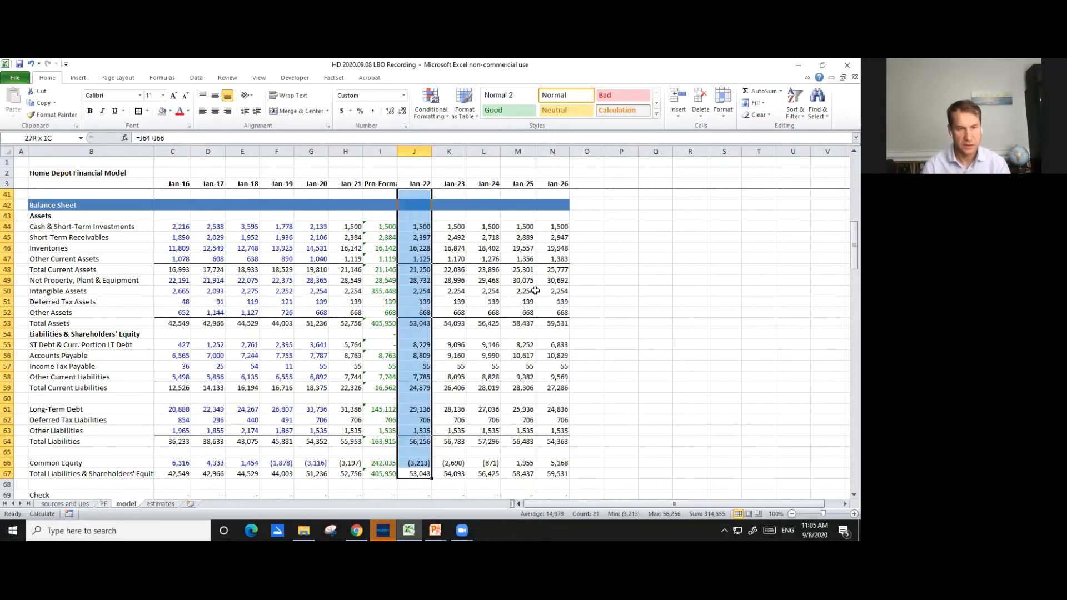
pyautogui.hotkey('shift', 'Down')
pyautogui.hotkey('shift', 'Down')
pyautogui.hotkey('shift', 'Down')
pyautogui.hotkey('shift', 'Down')
pyautogui.hotkey('shift', 'Down')
pyautogui.hotkey('shift', 'Down')
pyautogui.hotkey('shift', 'Down')
pyautogui.press('Down')
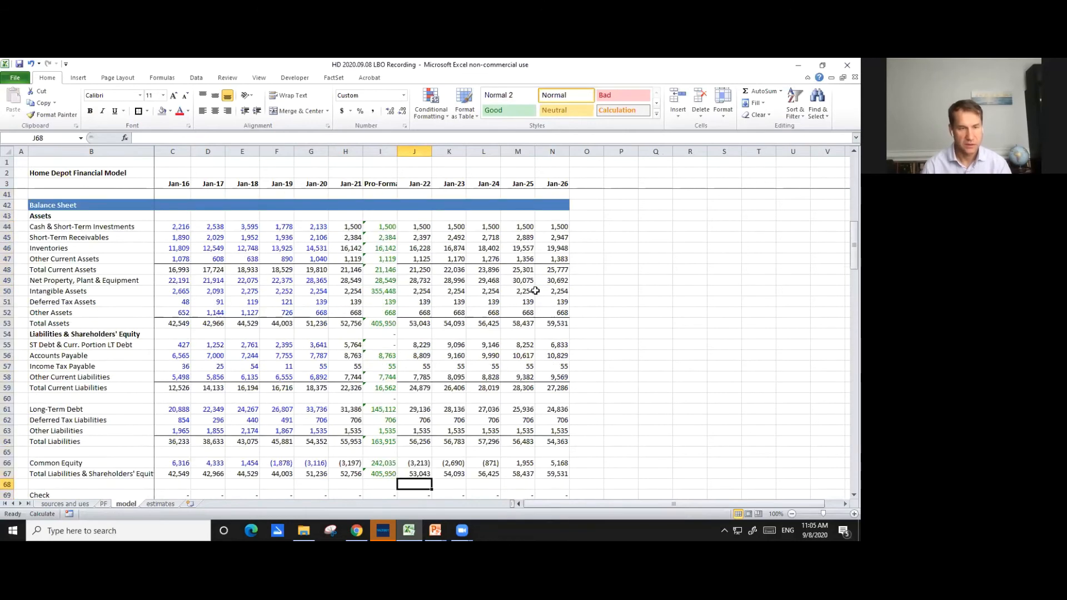
# - Clear the unneeded links from the Pro-Forma column's spacer row I60 and the Liabilities & Shareholders' Equity heading row I54
pyautogui.press('Left')
pyautogui.press('Up')
pyautogui.press('Up')
pyautogui.press('Up')
pyautogui.press('Up')
pyautogui.press('Up')
pyautogui.press('Up')
pyautogui.press('Up')
pyautogui.press('Up')
pyautogui.press('Up')
pyautogui.press('Up')
pyautogui.press('Down')
pyautogui.press('Up')
pyautogui.press('Up')
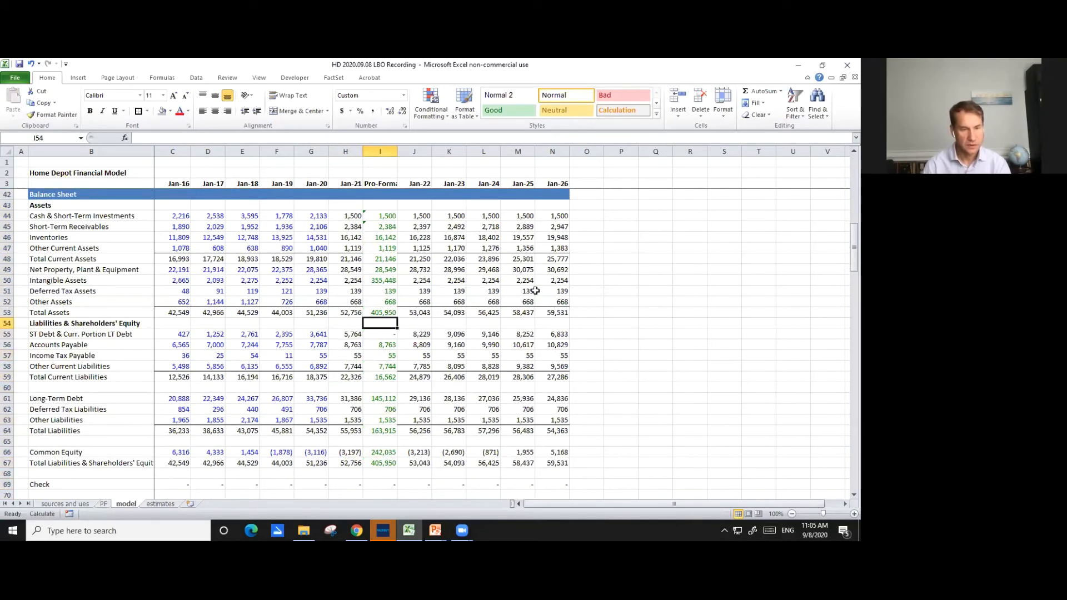
pyautogui.press('Up')
pyautogui.press('Up')
pyautogui.press('Up')
pyautogui.press('Up')
pyautogui.press('Up')
pyautogui.press('Up')
pyautogui.press('Up')
pyautogui.press('Up')
pyautogui.press('Up')
pyautogui.press('Up')
pyautogui.press('Up')
pyautogui.press('Up')
pyautogui.press('Up')
pyautogui.press('Down')
pyautogui.press('Down')
pyautogui.press('Down')
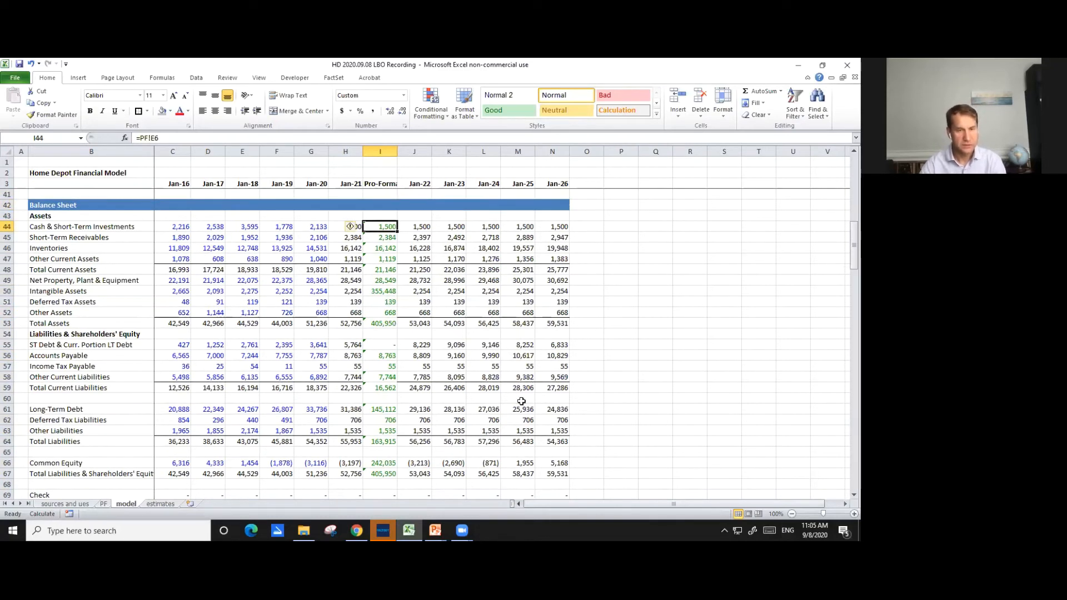
# - Review the Pro-Forma balance sheet and cash flow statement, and trace the Jan-22 Minimum Cash formula in J110 to its assumption
pyautogui.scroll(-1, 527, 377)
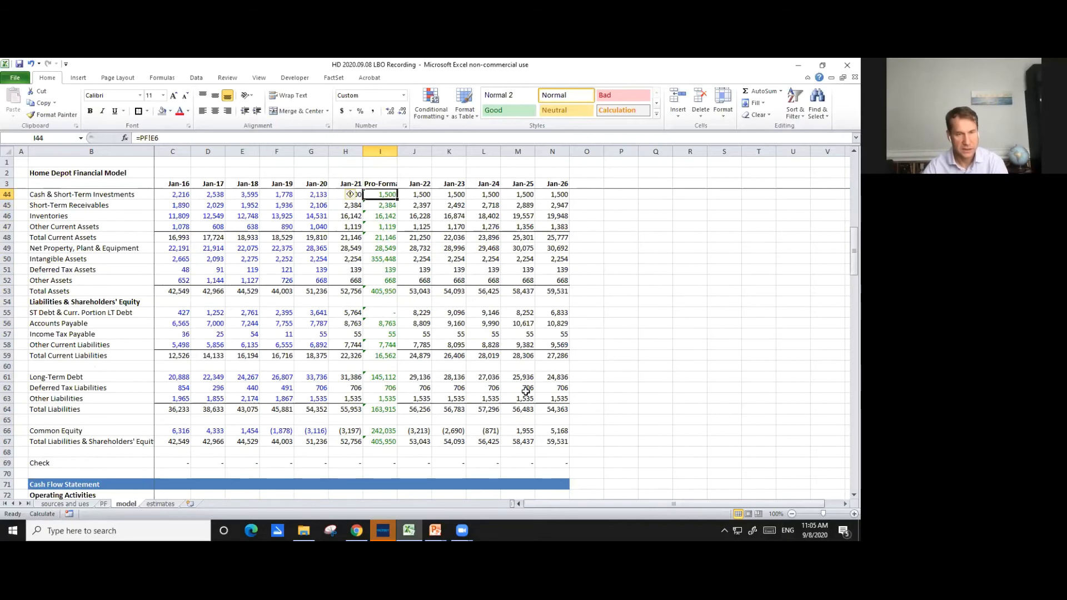
pyautogui.scroll(1, 538, 383)
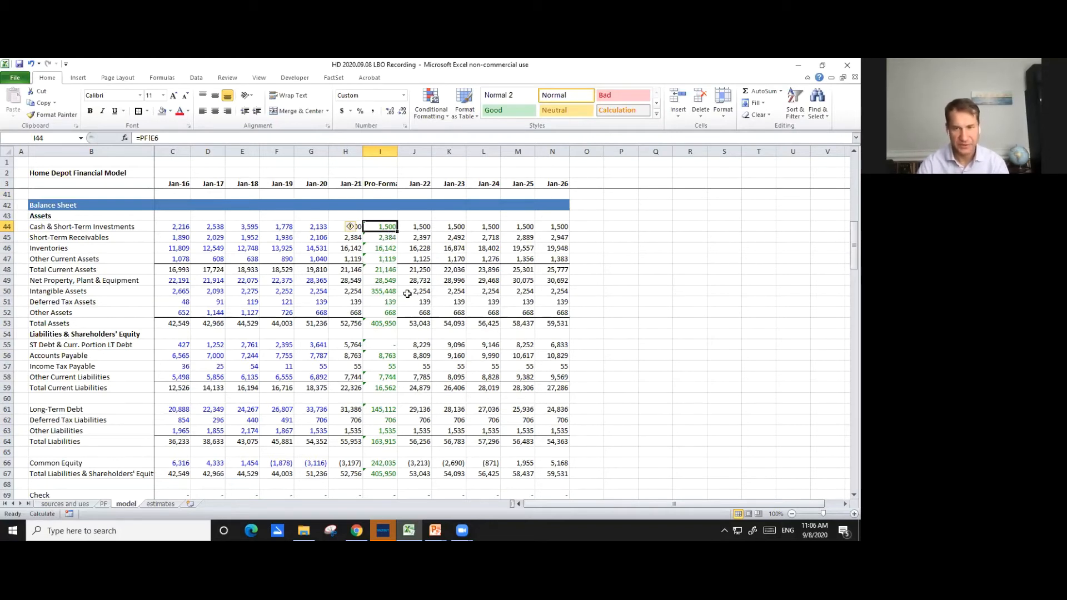
pyautogui.scroll(-3, 409, 295)
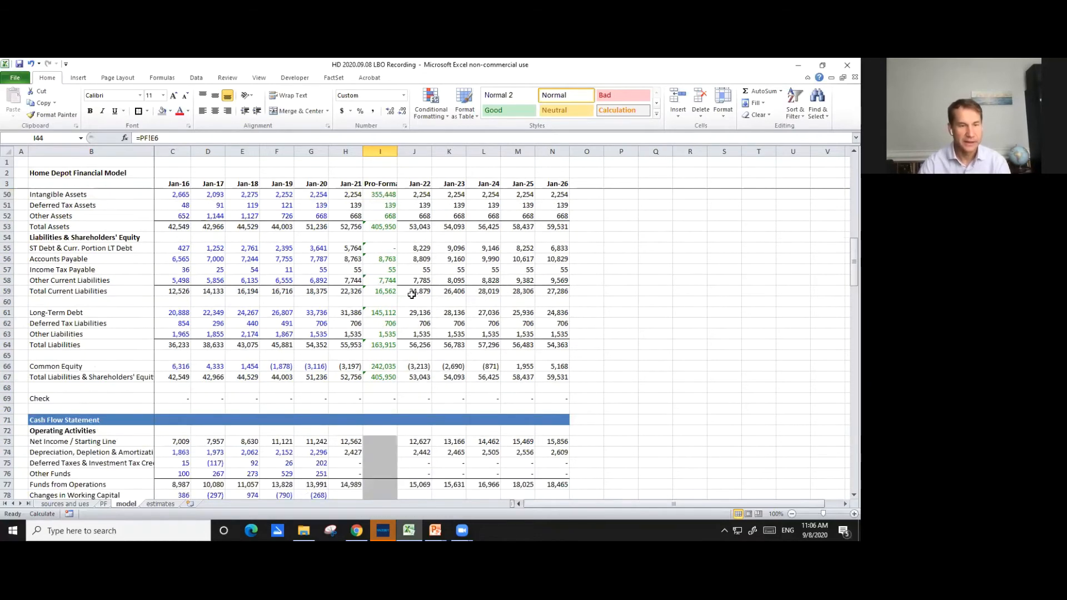
pyautogui.scroll(-15, 412, 294)
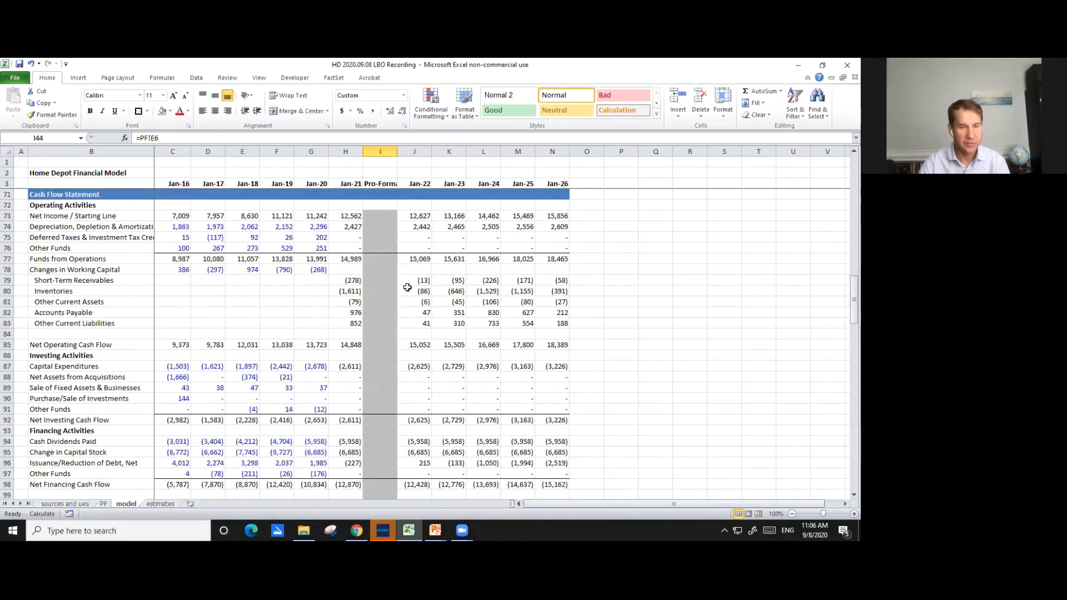
pyautogui.scroll(-4, 407, 288)
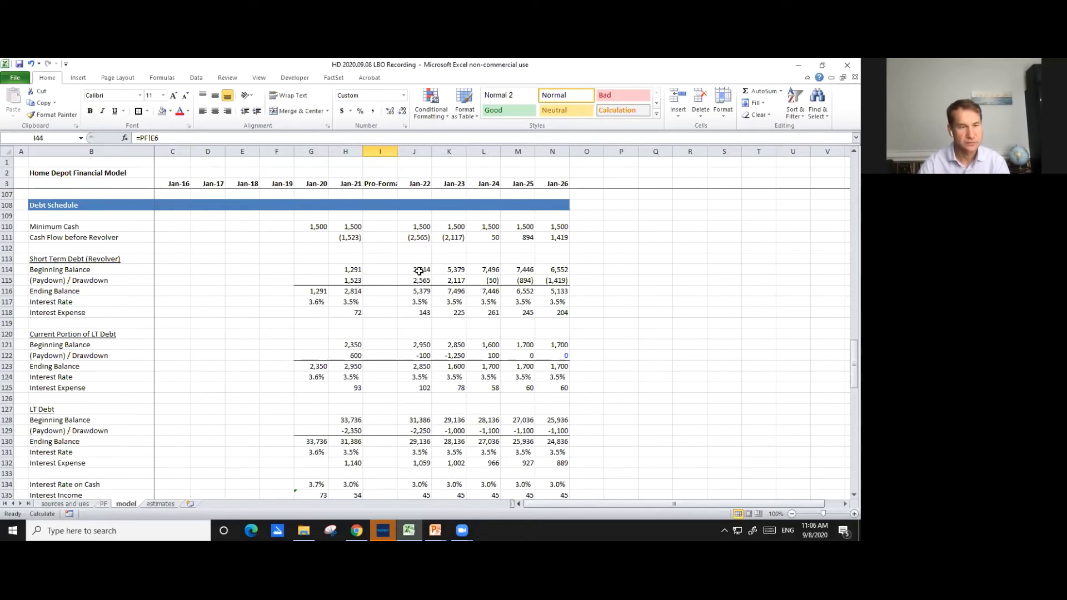
pyautogui.click(421, 228)
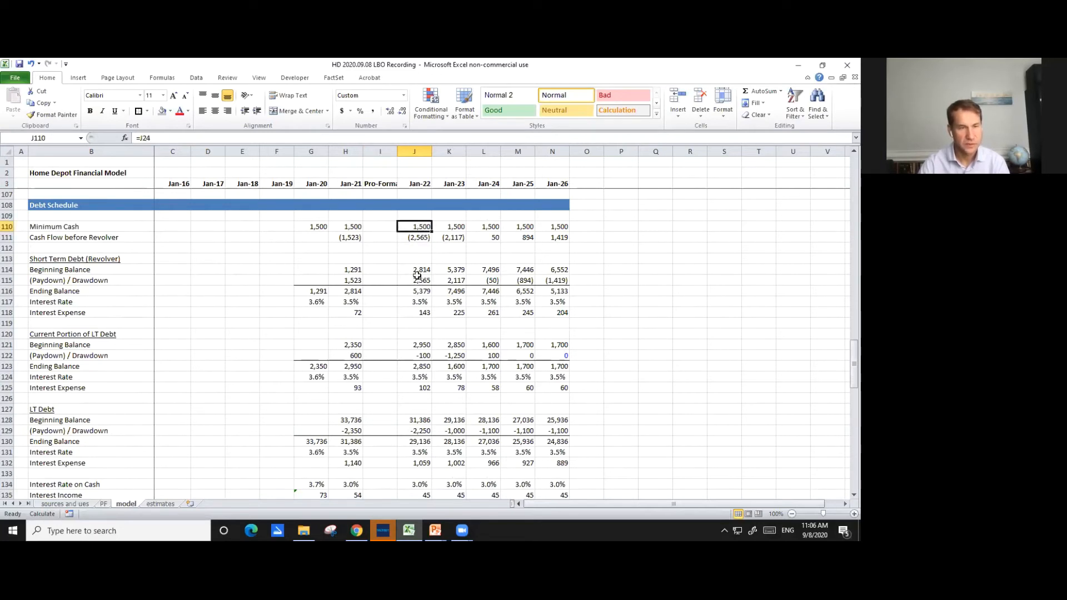
pyautogui.write('=J24')
pyautogui.scroll(4, 436, 296)
pyautogui.scroll(20, 436, 295)
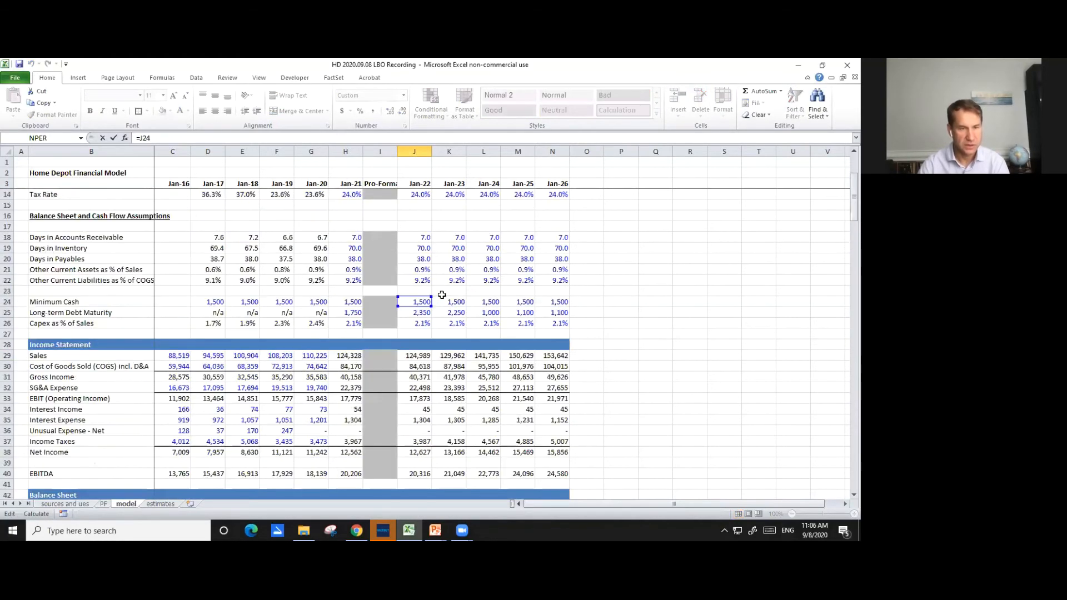
pyautogui.scroll(-20, 442, 295)
pyautogui.hotkey('ctrl', 'Return')
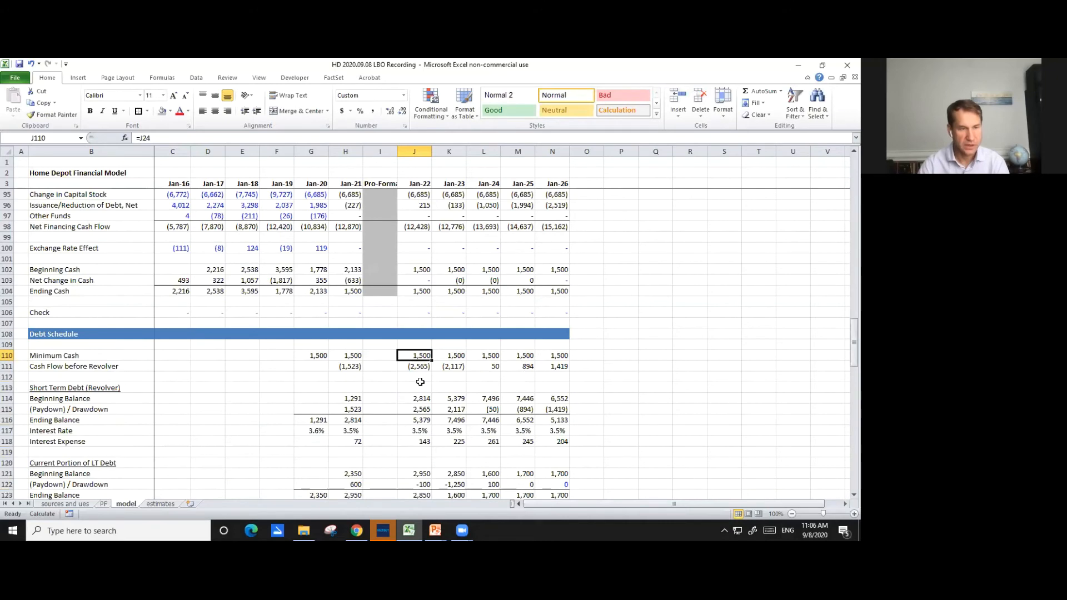
# - Repoint the opening cash reference in the Jan-22 Cash Flow before Revolver formula (J111) from H44 to Pro-Forma cash in I44
pyautogui.click(419, 368)
pyautogui.press('F2')
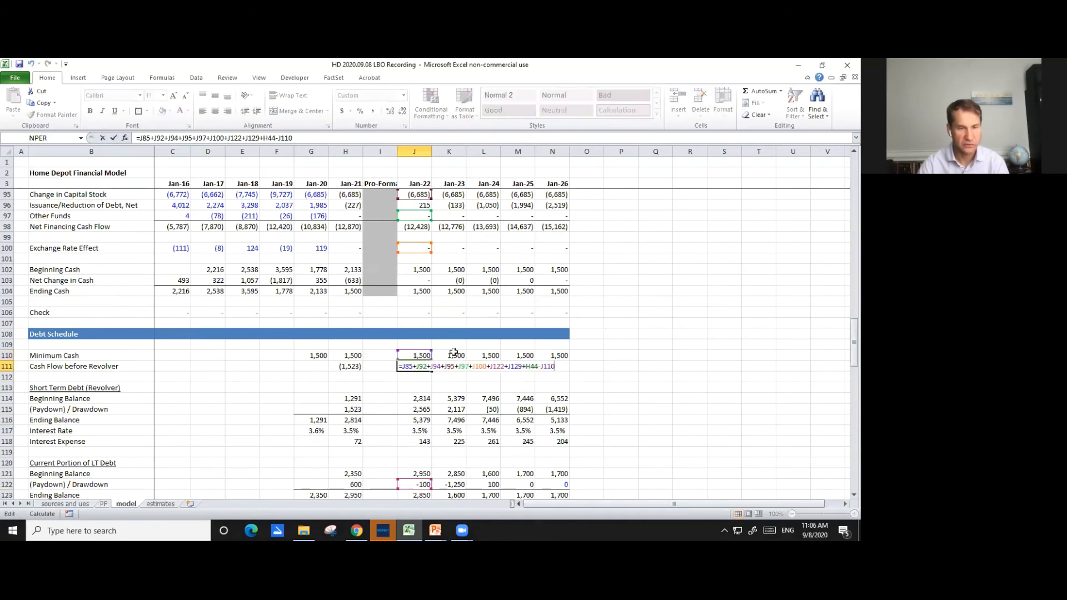
pyautogui.scroll(20, 453, 350)
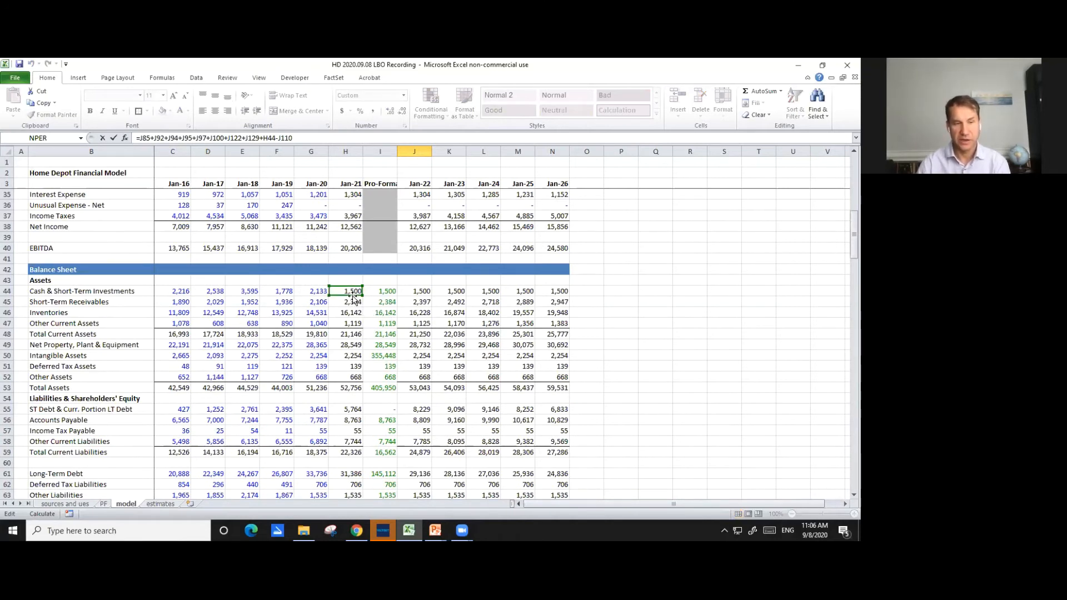
pyautogui.moveTo(354, 296); pyautogui.dragTo(376, 297)
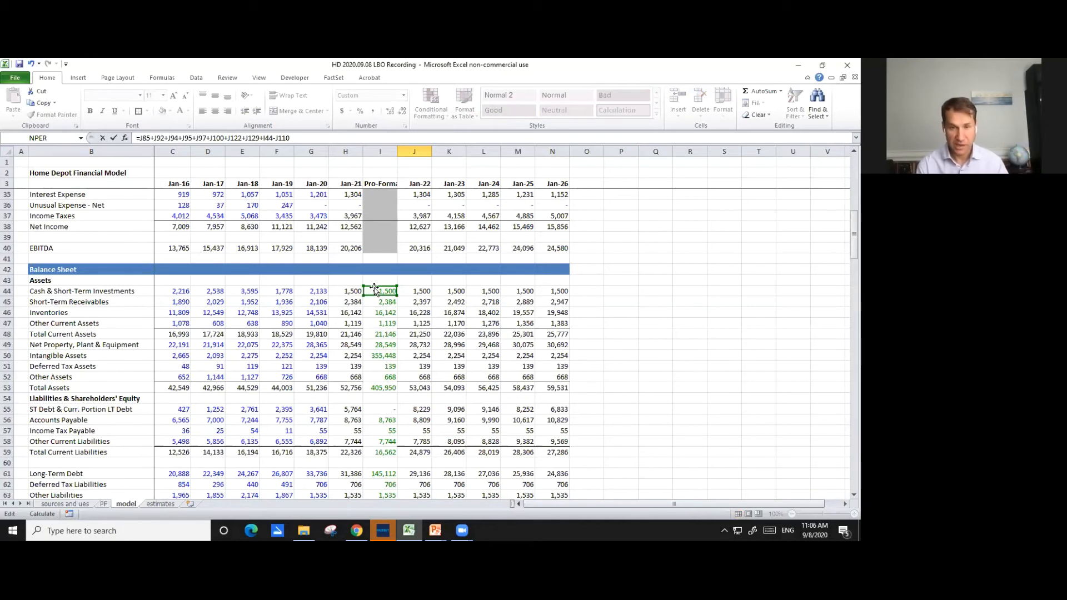
pyautogui.press('Return')
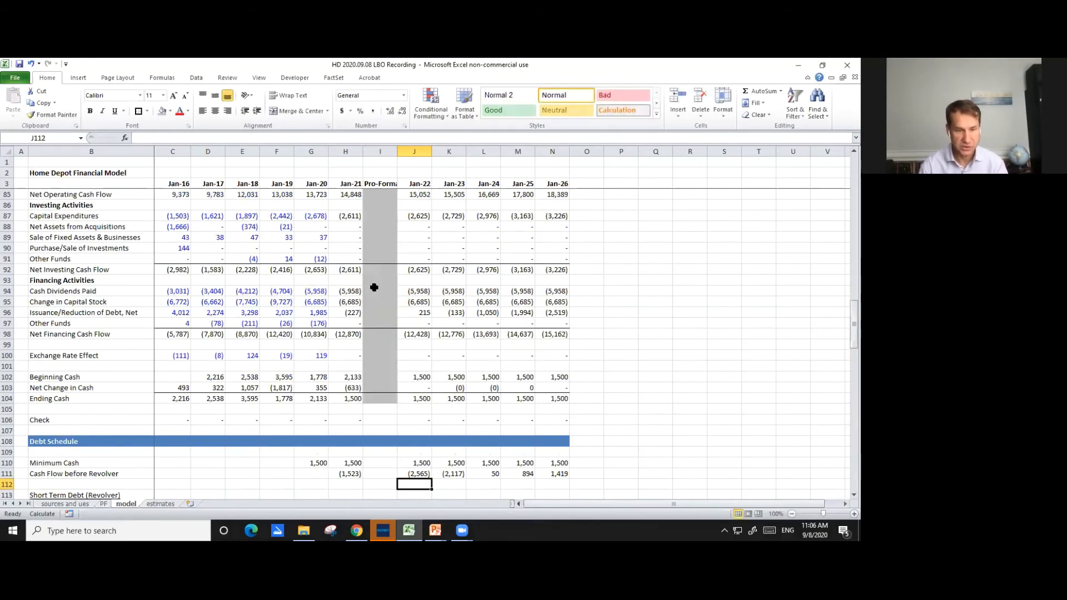
# - Trace the references of the Jan-23 Cash Flow before Revolver formula in K111 through the cash flow statement and balance sheet
pyautogui.scroll(-1, 449, 377)
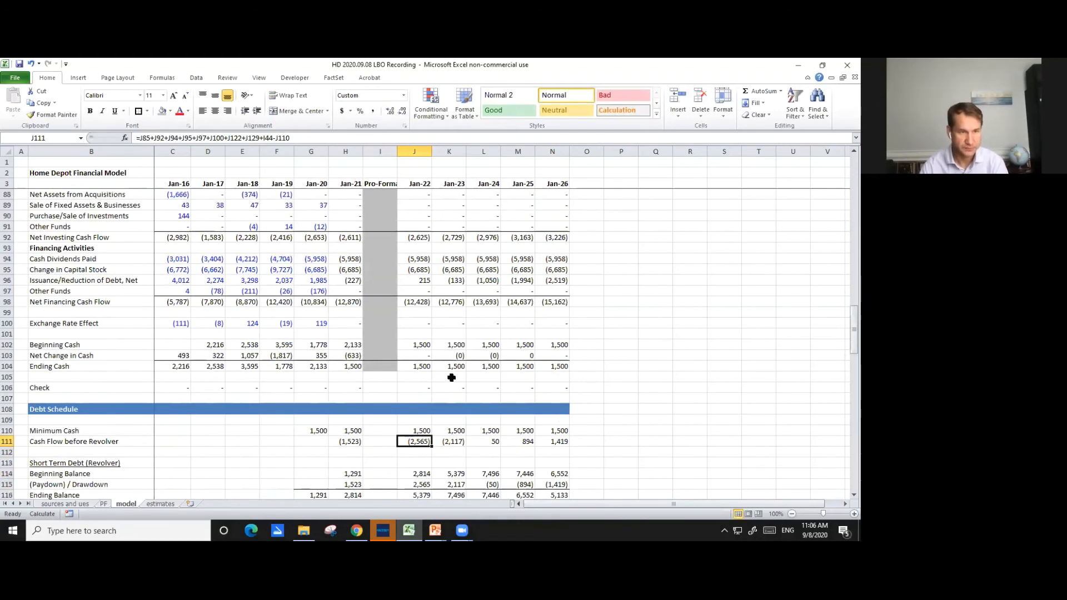
pyautogui.scroll(-3, 443, 376)
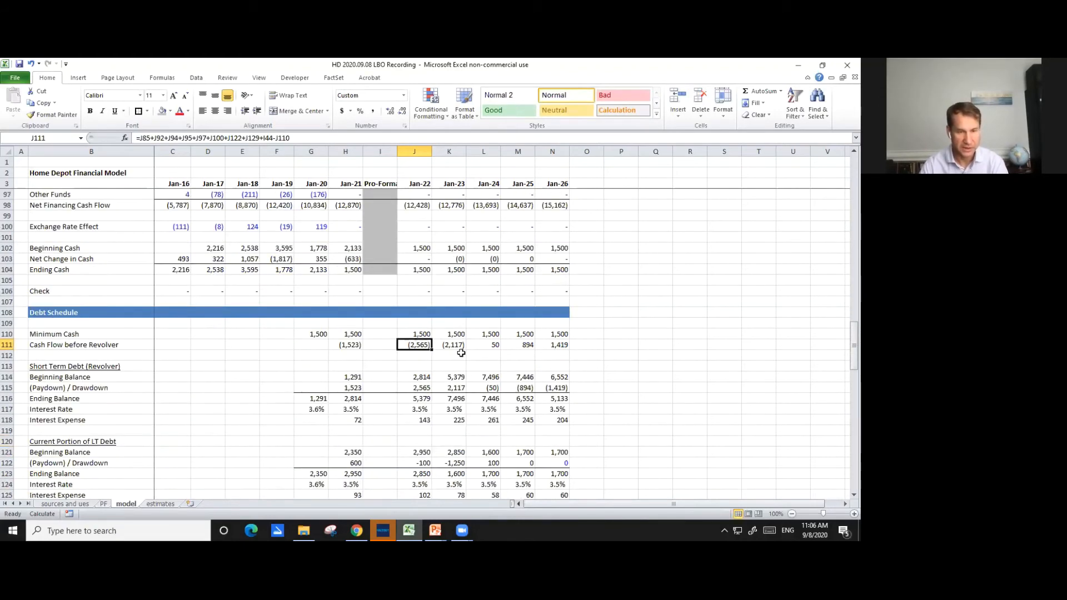
pyautogui.doubleClick(460, 349)
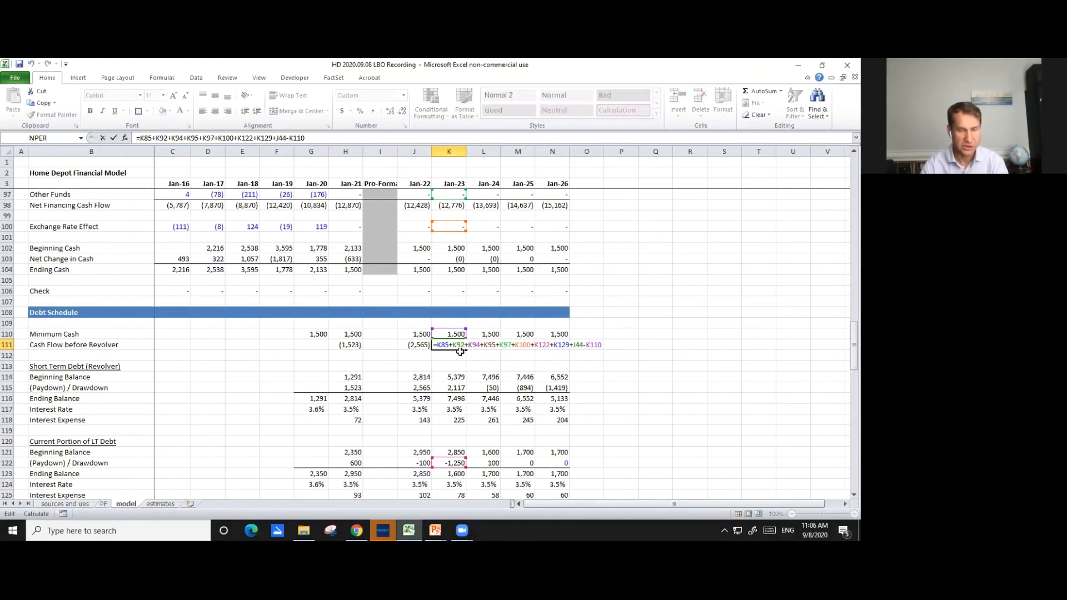
pyautogui.scroll(7, 410, 287)
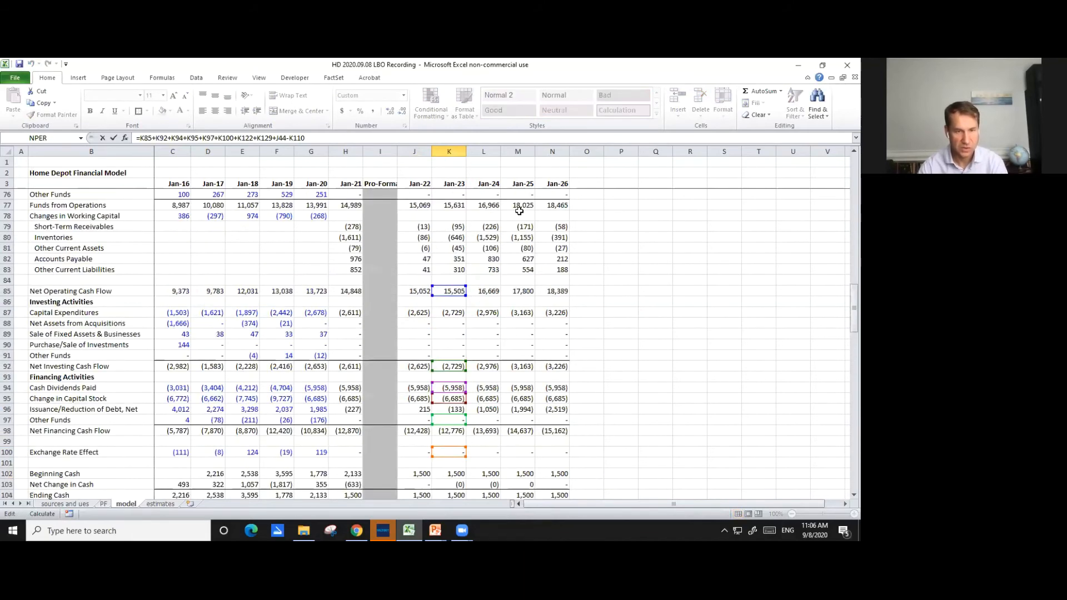
pyautogui.scroll(16, 543, 255)
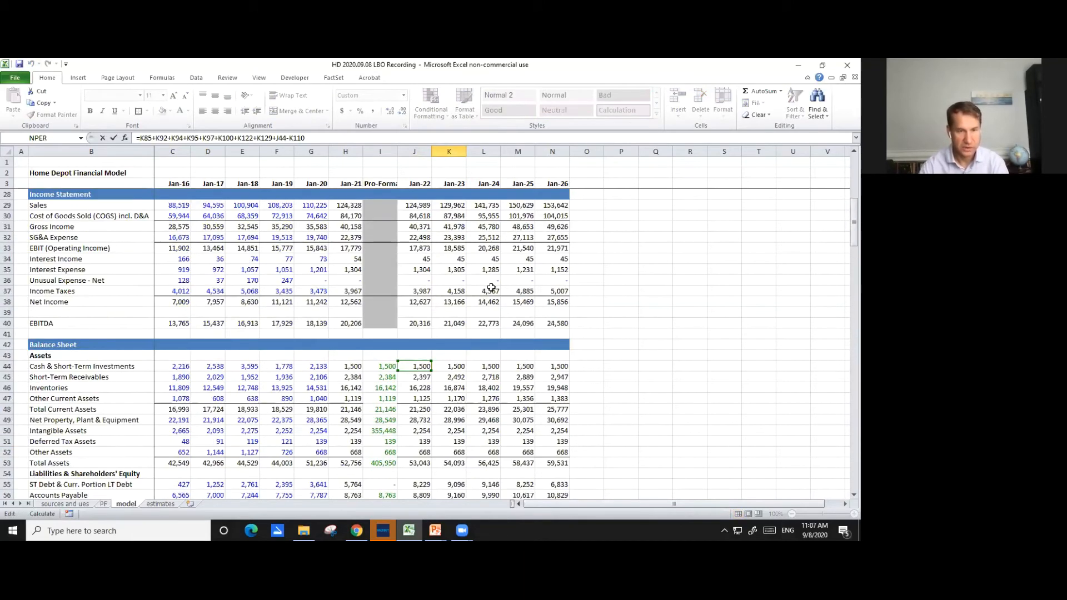
pyautogui.scroll(-1, 491, 287)
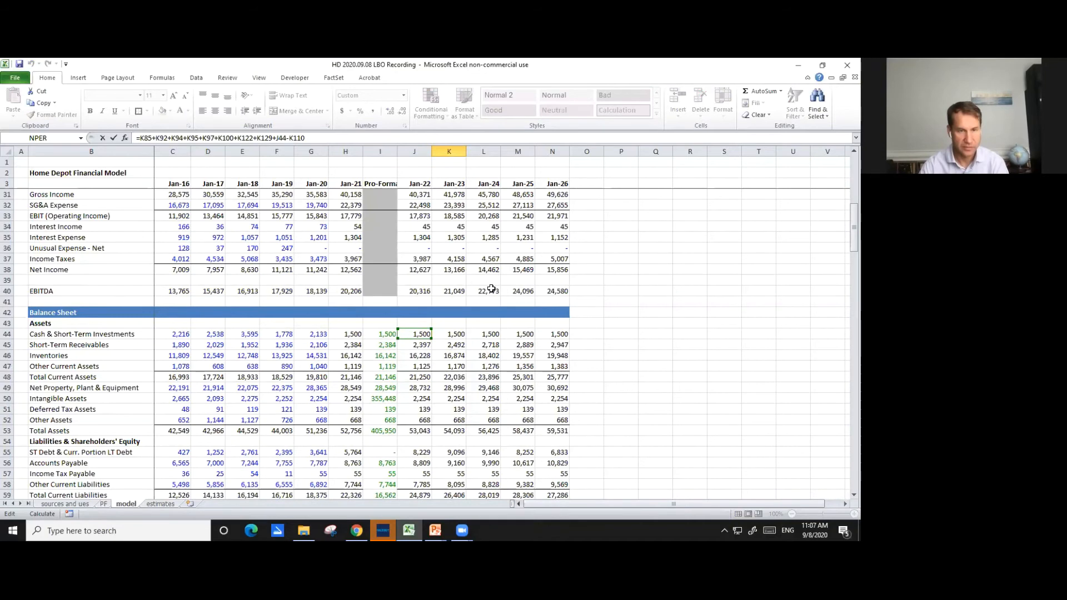
pyautogui.scroll(-17, 492, 289)
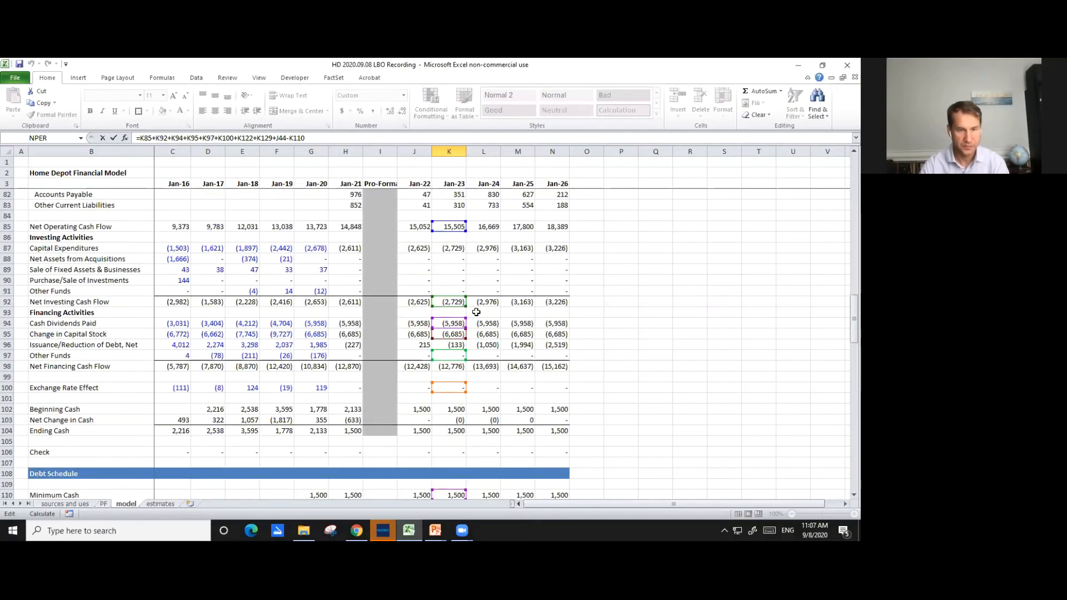
pyautogui.hotkey('ctrl', 'Return')
pyautogui.scroll(-7, 474, 312)
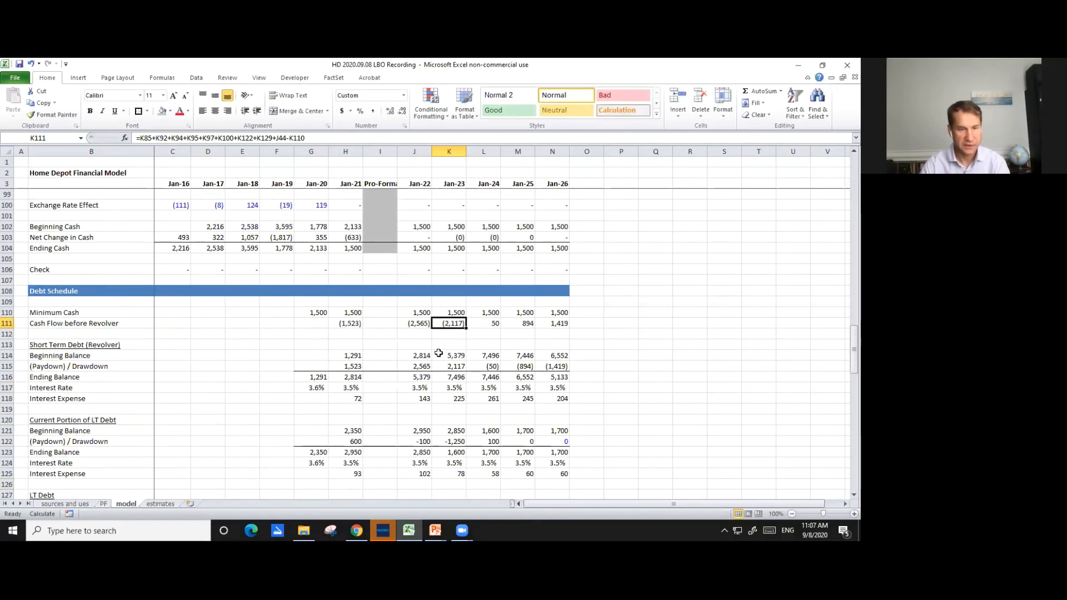
# - Shorten the Short Term Debt (Revolver) heading in B113 of the debt schedule to Revolver
pyautogui.scroll(-1, 423, 336)
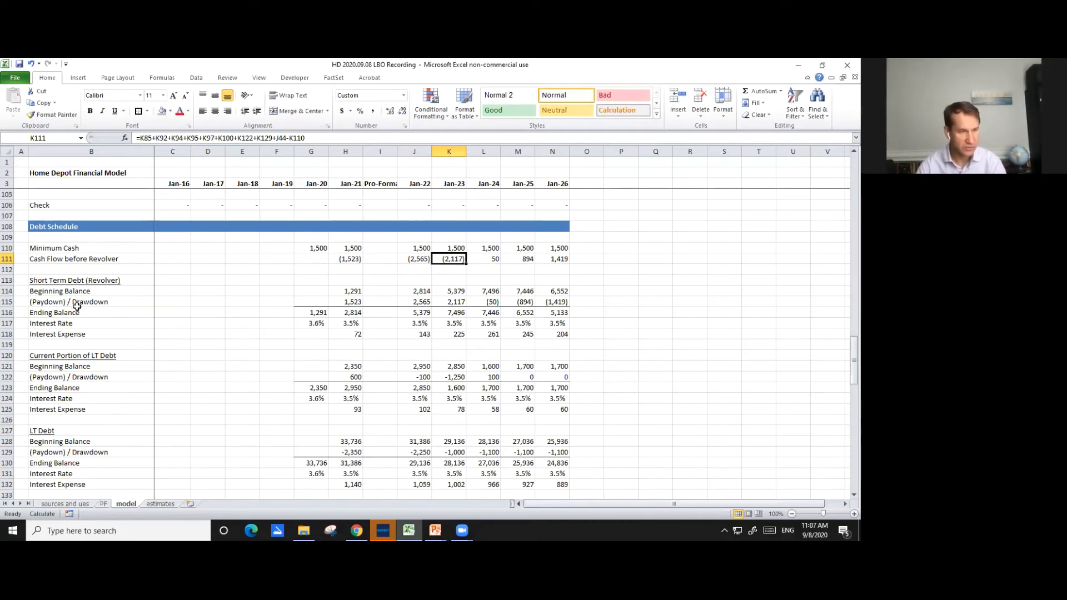
pyautogui.doubleClick(77, 281)
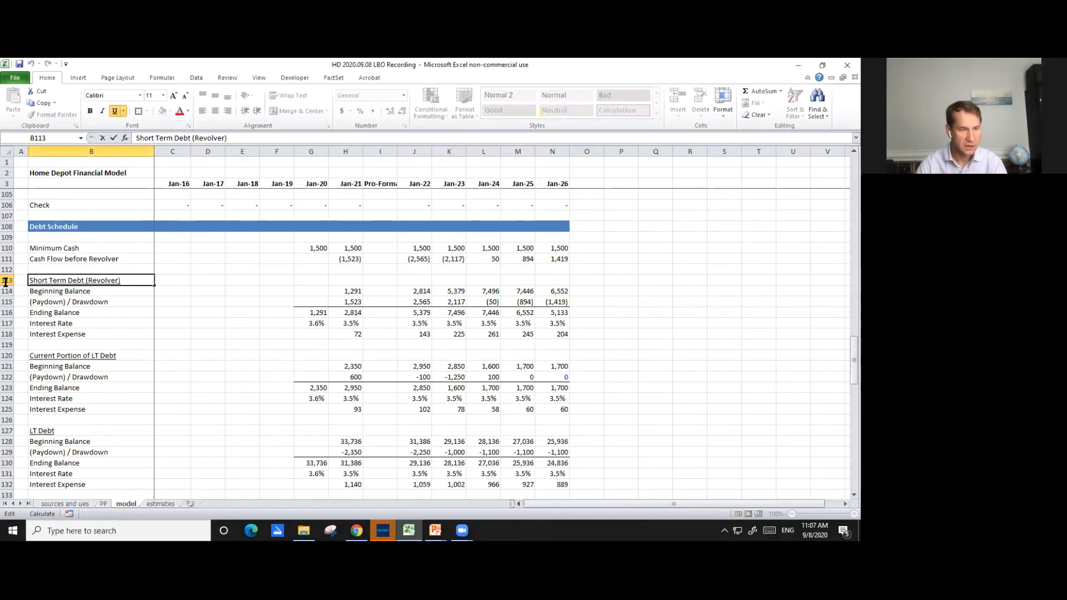
pyautogui.moveTo(86, 280); pyautogui.dragTo(6, 282)
pyautogui.press('Delete')
pyautogui.press('Delete')
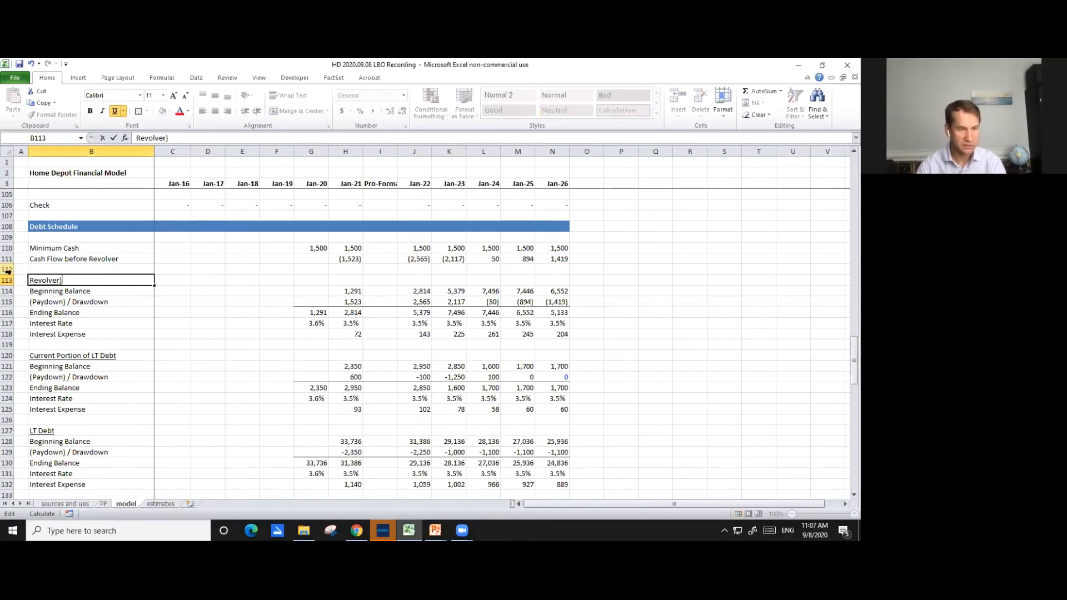
pyautogui.press('End')
pyautogui.press('BackSpace')
pyautogui.press('Return')
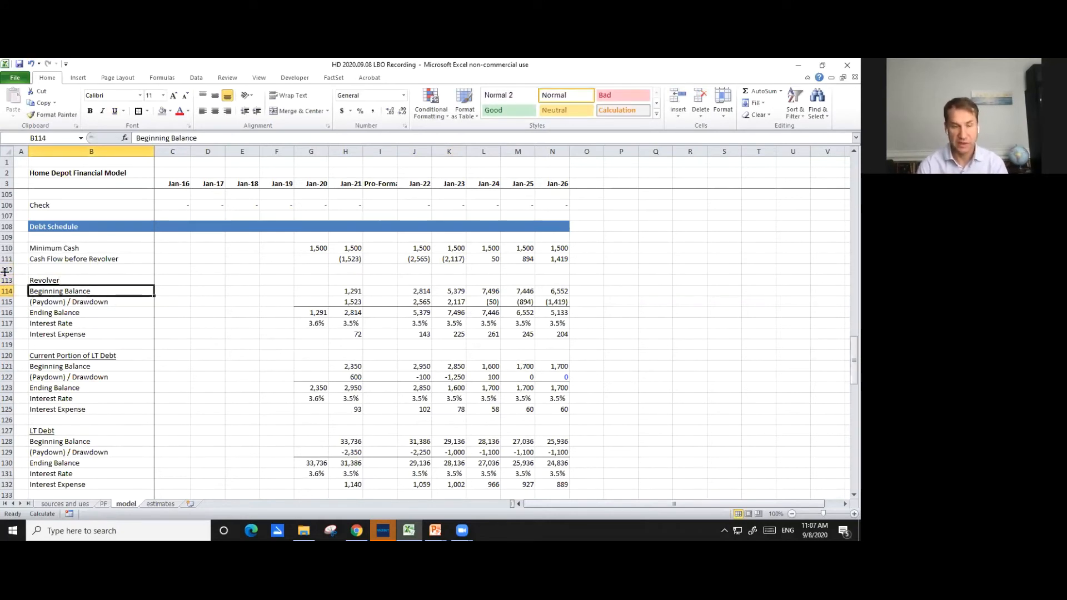
# - Rename the Current Portion of LT Debt heading in B120 as Term Loan
pyautogui.press('Down')
pyautogui.press('Up')
pyautogui.press('Down')
pyautogui.press('Down')
pyautogui.press('Down')
pyautogui.press('Down')
pyautogui.press('Down')
pyautogui.press('Down')
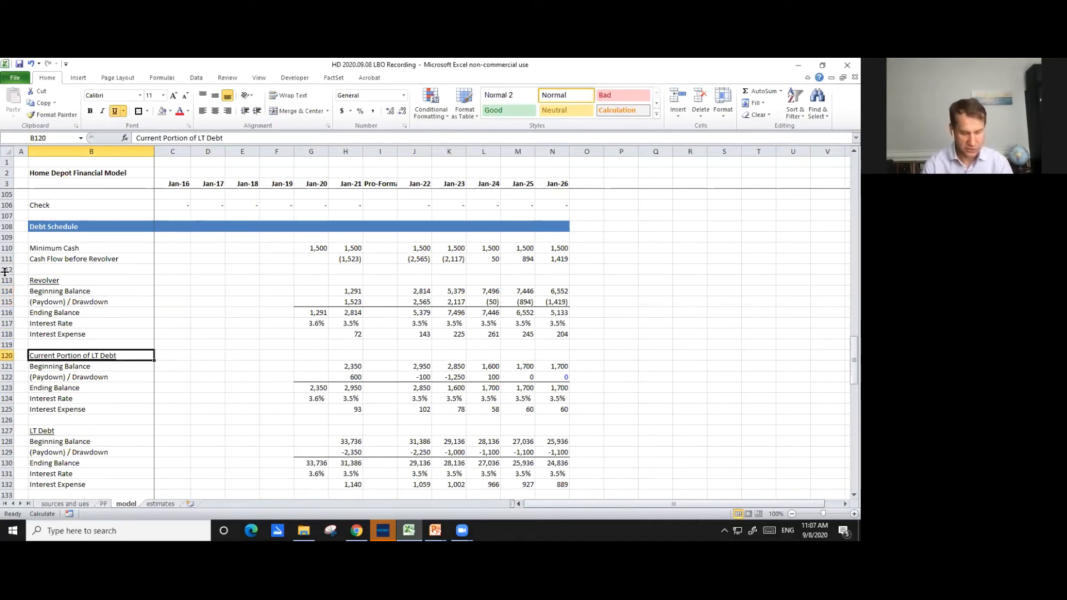
pyautogui.write('Ter')
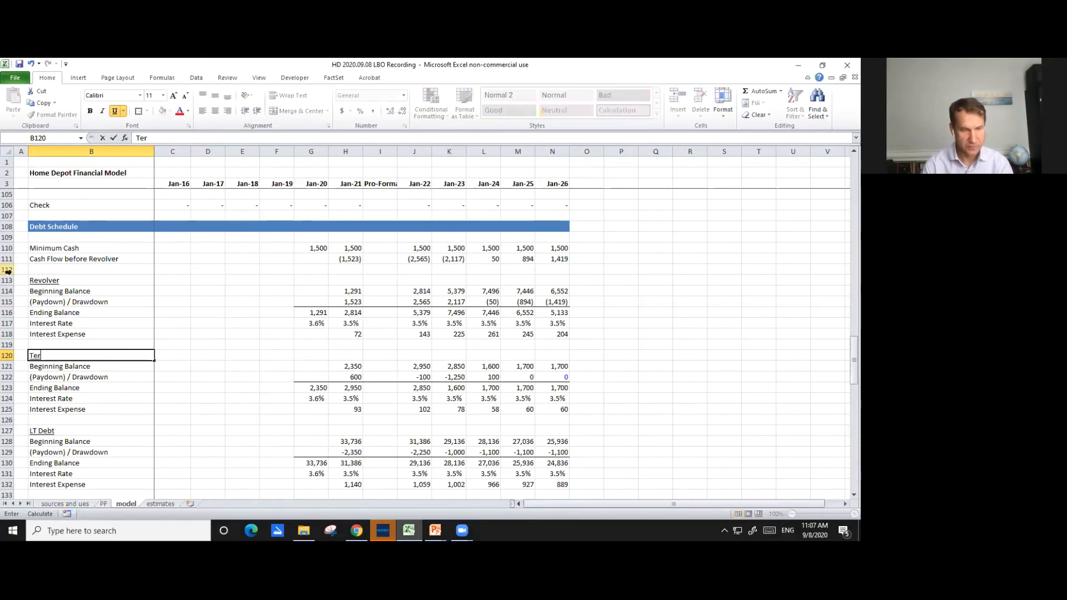
pyautogui.write('m Loan')
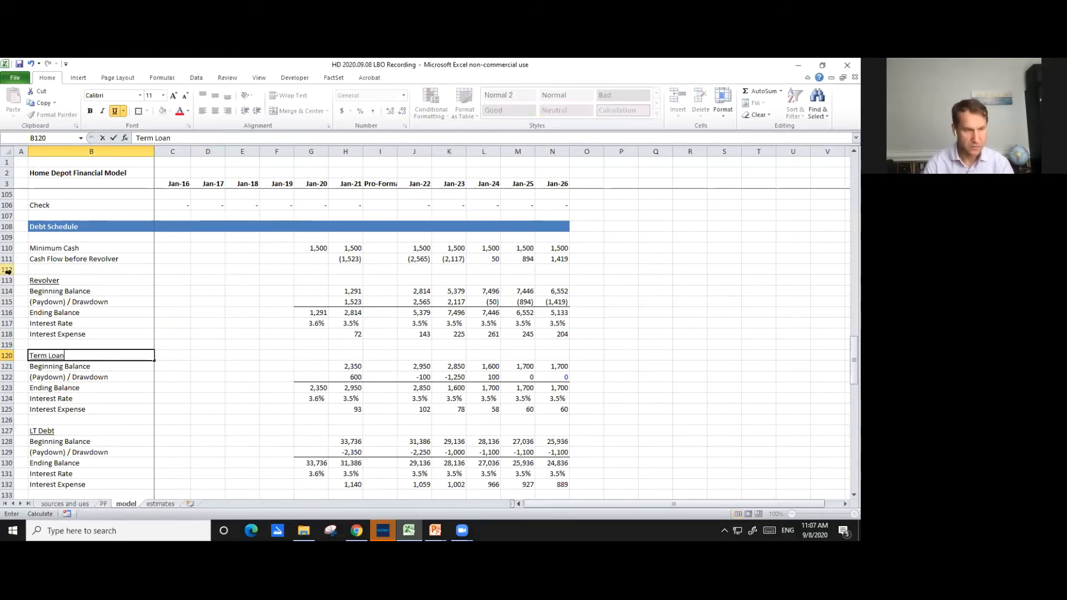
pyautogui.press('Return')
# - Rename the LT Debt heading in B127 as Senior Bonds
pyautogui.scroll(-3, 67, 346)
pyautogui.click(64, 333)
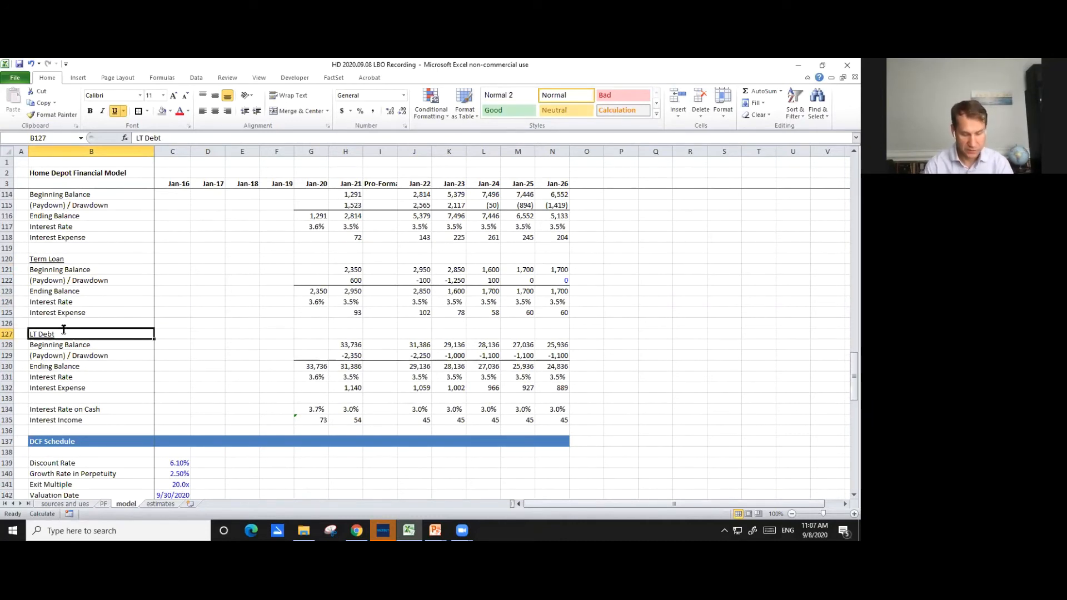
pyautogui.write('Senior Bonds')
pyautogui.press('Return')
# - Insert twelve blank rows beneath the Senior Bonds block, at rows 133 through 144
pyautogui.press('Down')
pyautogui.press('Down')
pyautogui.press('Down')
pyautogui.press('Down')
pyautogui.press('Down')
pyautogui.hotkey('shift', 'Down')
pyautogui.hotkey('shift', 'Down')
pyautogui.hotkey('shift', 'Down')
pyautogui.hotkey('shift', 'Down')
pyautogui.hotkey('shift', 'Down')
pyautogui.hotkey('shift', 'Down')
pyautogui.hotkey('shift', 'Down')
pyautogui.hotkey('shift', 'Down')
pyautogui.hotkey('shift', 'Down')
pyautogui.hotkey('shift', 'Down')
pyautogui.hotkey('shift', 'Down')
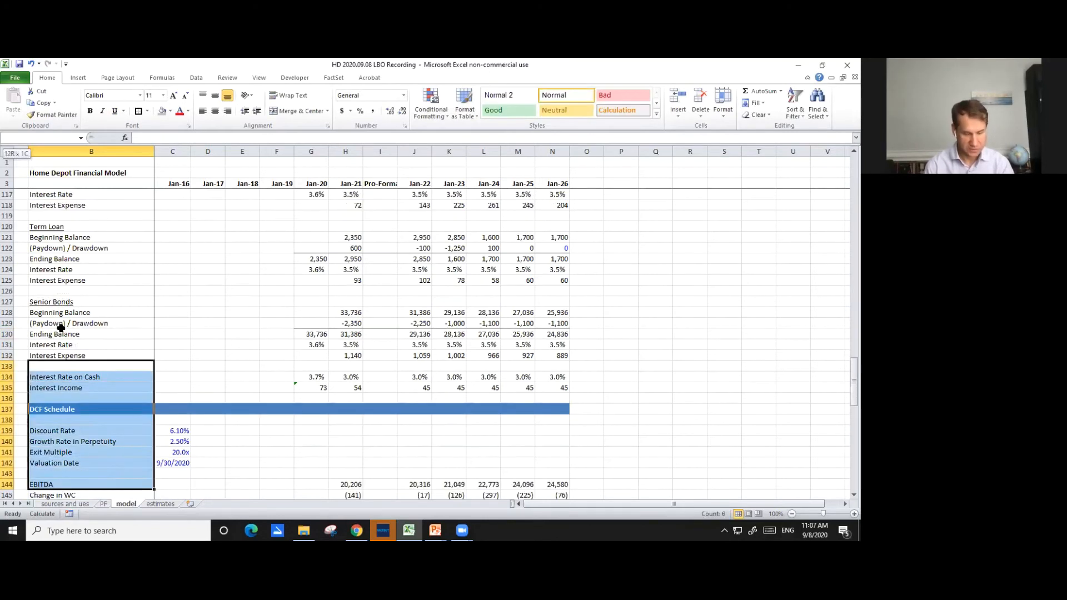
pyautogui.hotkey('alt', 'h')
pyautogui.press('i')
pyautogui.press('r')
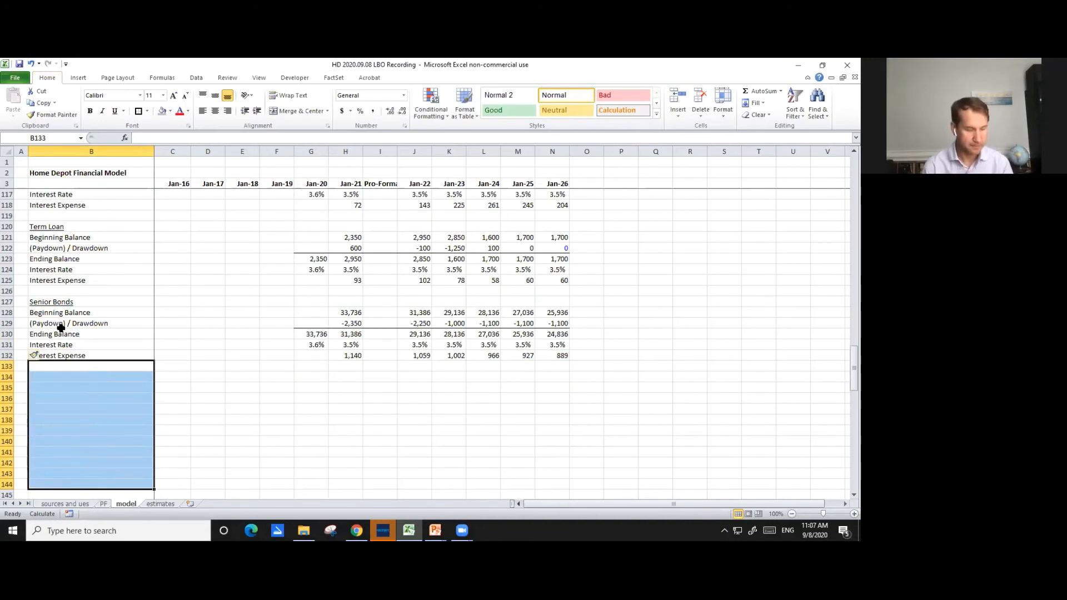
# - Copy the Senior Bonds heading and row labels in B127:B132 to a new block starting at B134
pyautogui.press('Up')
pyautogui.press('Up')
pyautogui.press('Up')
pyautogui.press('Up')
pyautogui.press('Up')
pyautogui.press('Up')
pyautogui.hotkey('shift', 'Down')
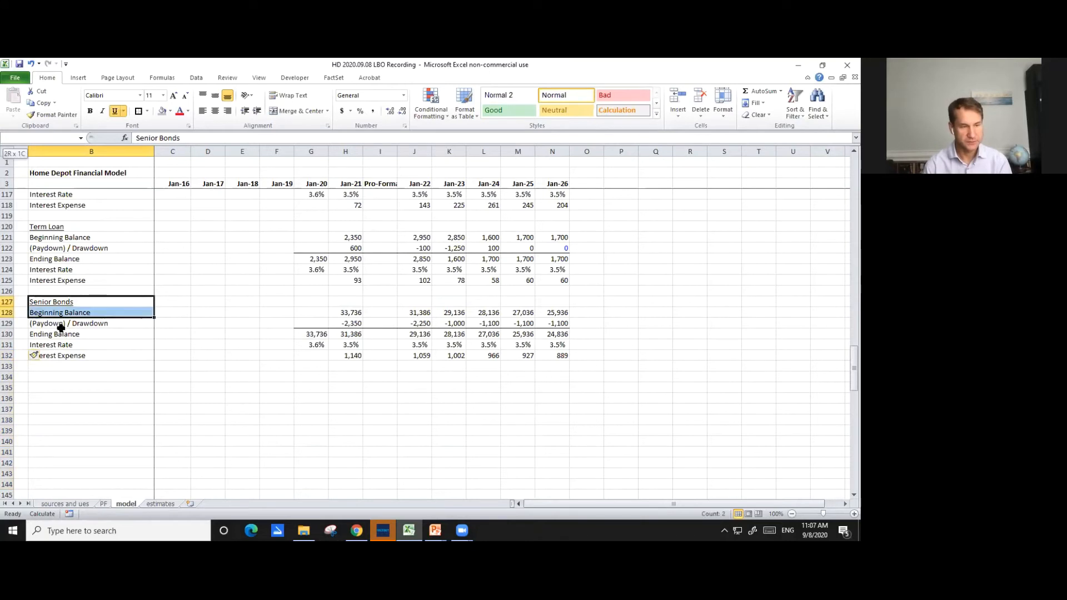
pyautogui.hotkey('shift', 'Down')
pyautogui.hotkey('shift', 'Down')
pyautogui.hotkey('shift', 'Down')
pyautogui.hotkey('shift', 'Down')
pyautogui.hotkey('ctrl', 'c')
pyautogui.press('Down')
pyautogui.press('Down')
pyautogui.press('Down')
pyautogui.press('Down')
pyautogui.press('Down')
pyautogui.press('Down')
pyautogui.press('Down')
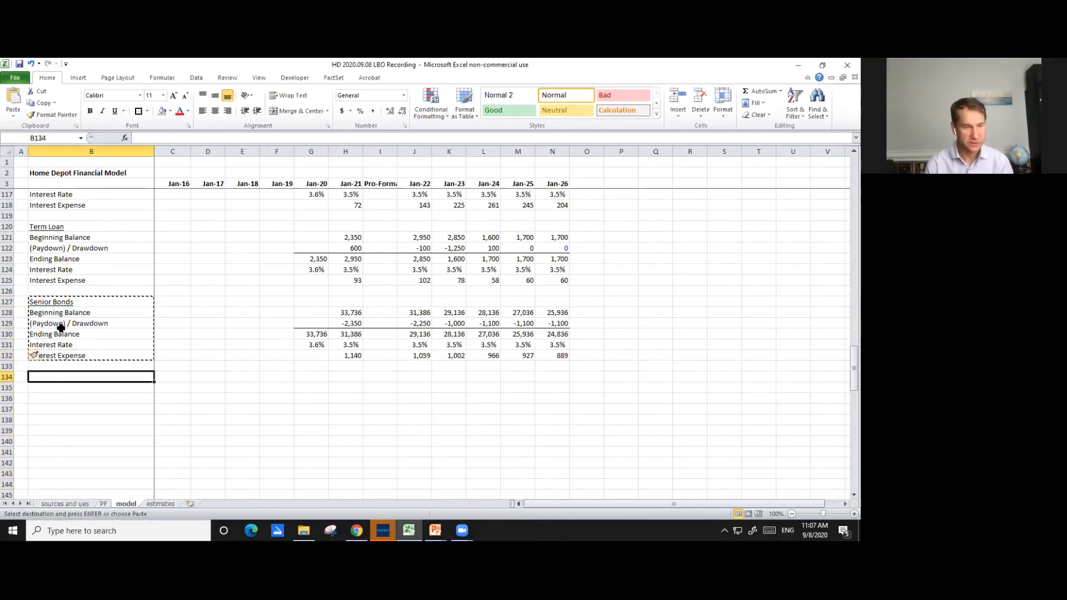
pyautogui.hotkey('ctrl', 'v')
pyautogui.press('Return')
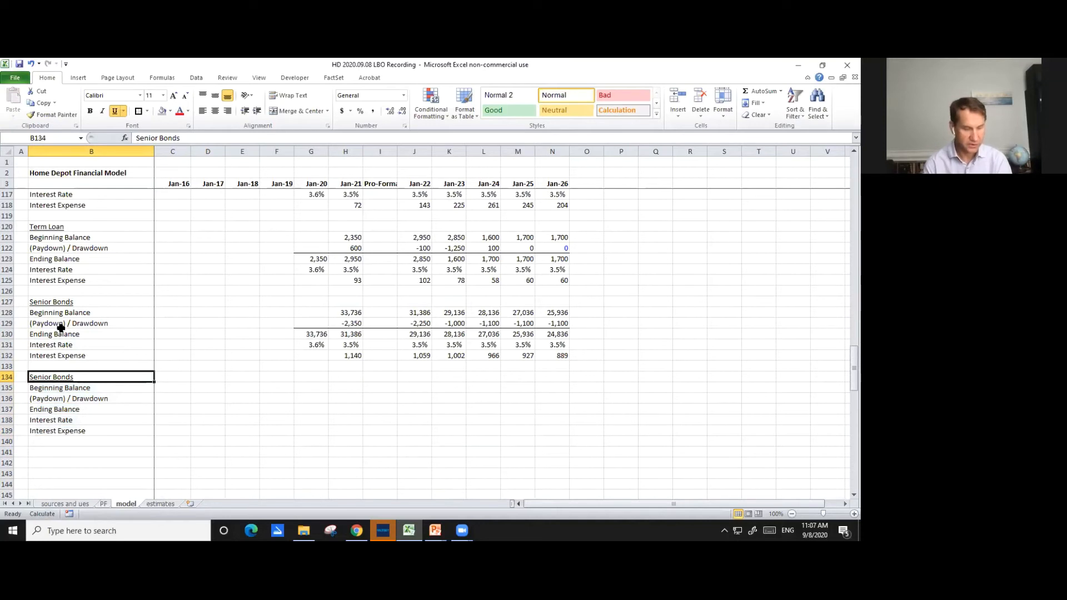
# - Rename the copied Senior Bonds heading in B134 as Unsecured Notes
pyautogui.write('U')
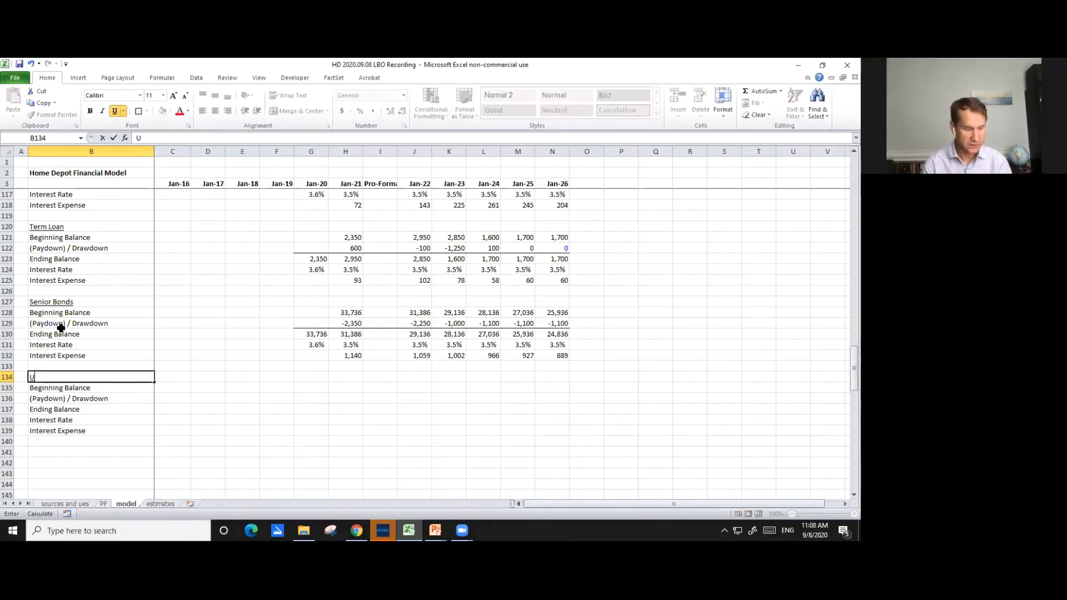
pyautogui.write('nsecured')
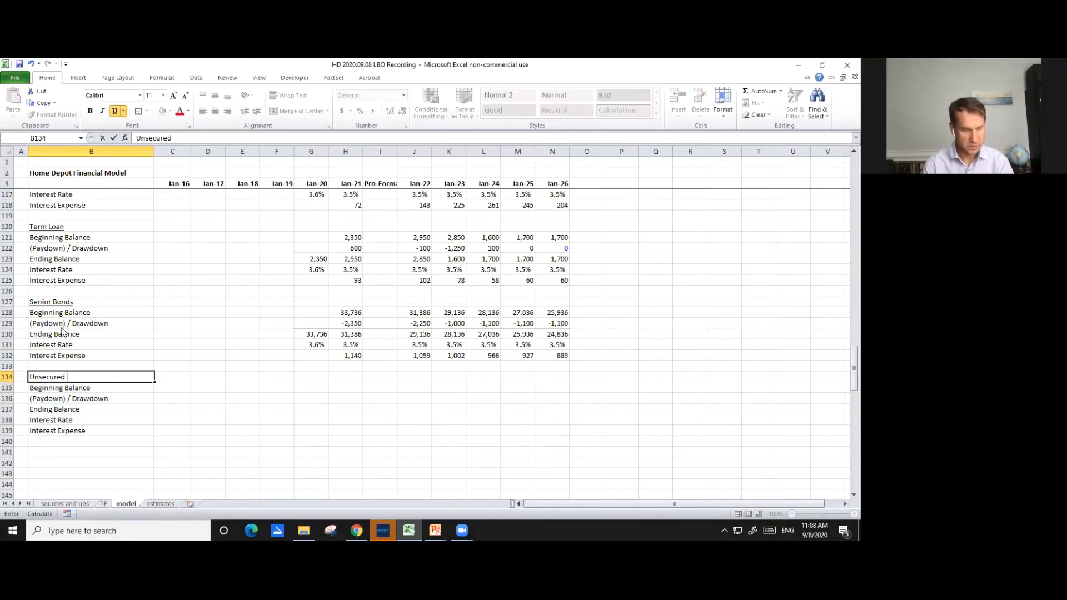
pyautogui.write(' Notes')
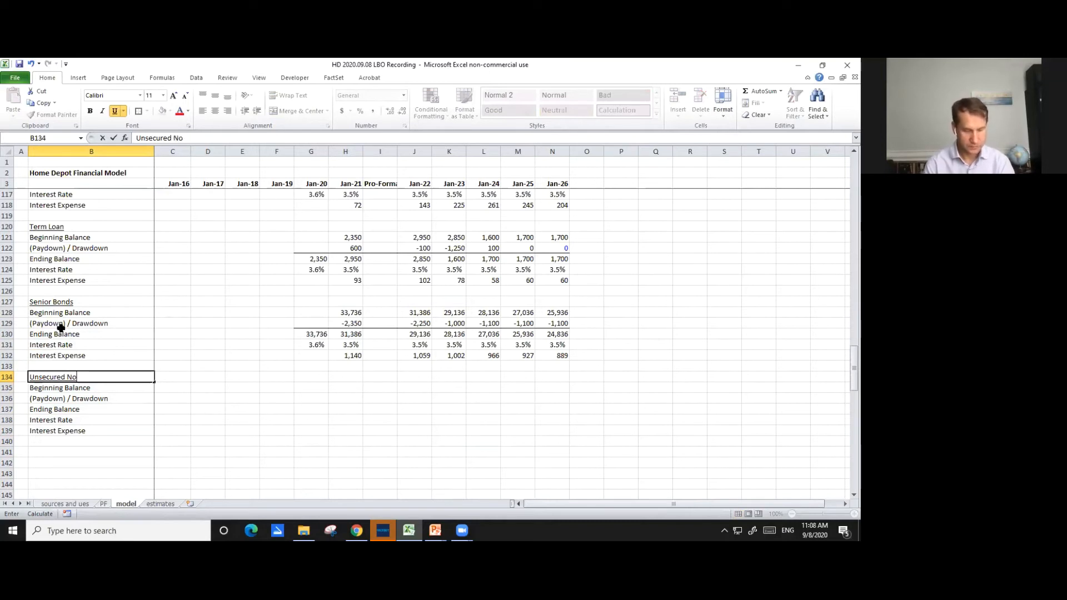
pyautogui.press('Return')
# - Relabel the Unsecured Notes interest rows in B138 and B139 as "Interest Rate - Cash" and "Interest Expense - Cash"
pyautogui.press('Down')
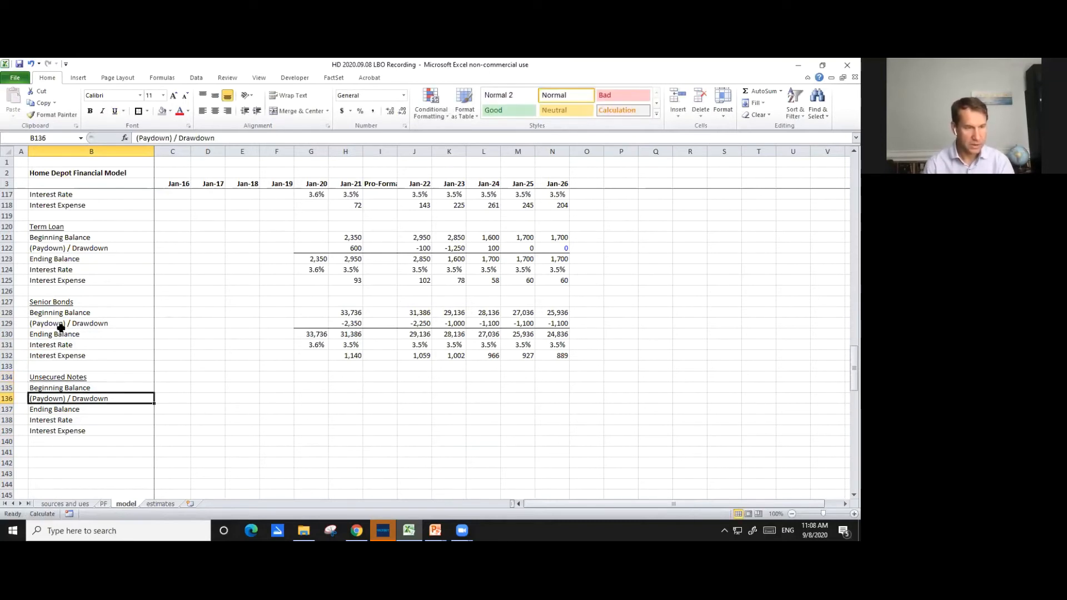
pyautogui.press('Down')
pyautogui.press('Down')
pyautogui.press('F2')
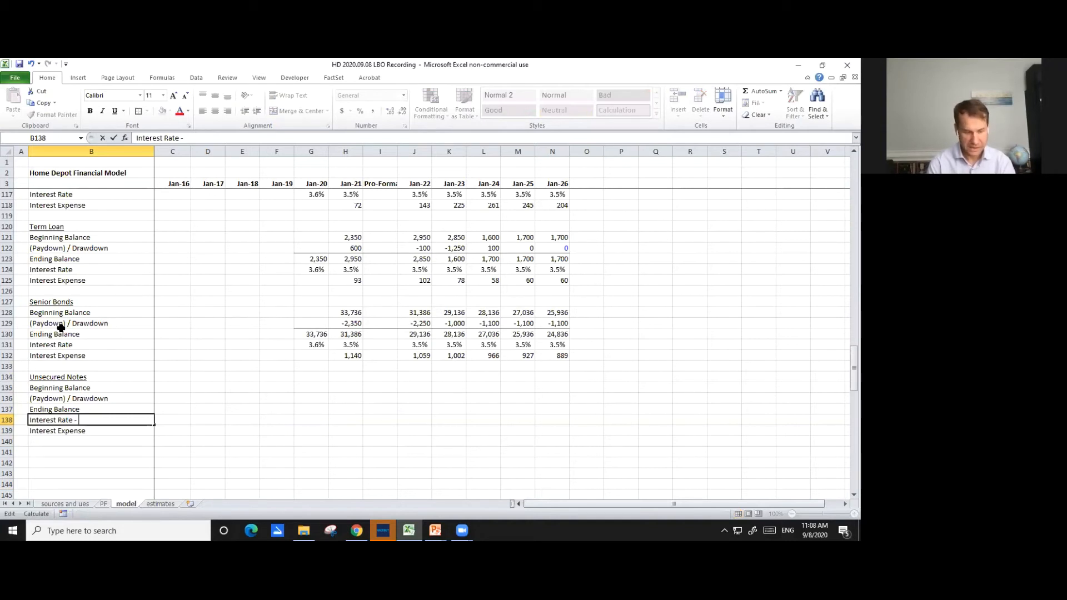
pyautogui.write('ash')
pyautogui.press('Return')
pyautogui.press('F2')
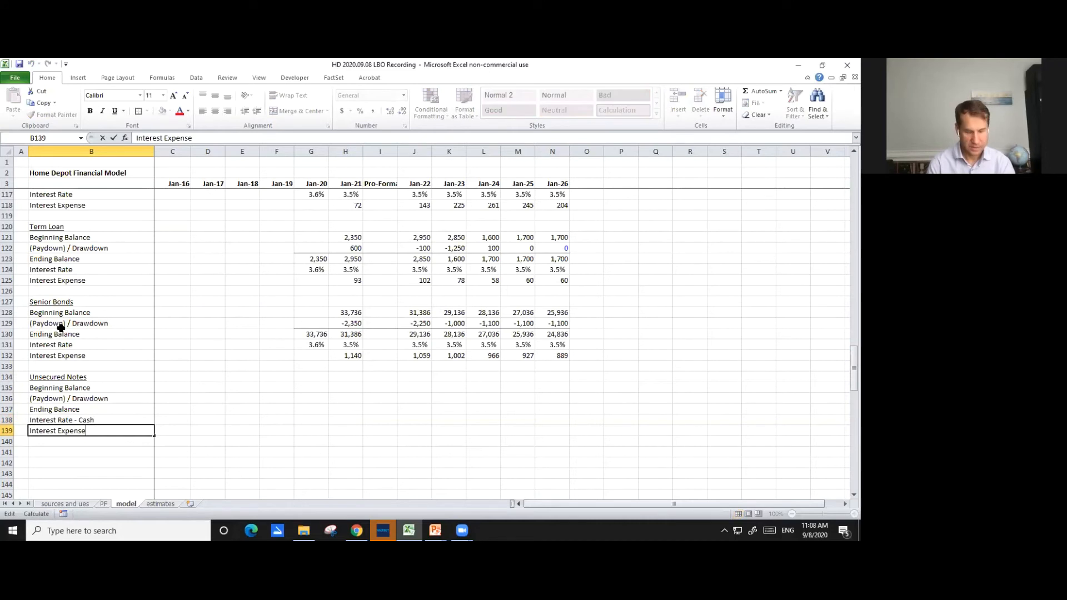
pyautogui.write('- Cash')
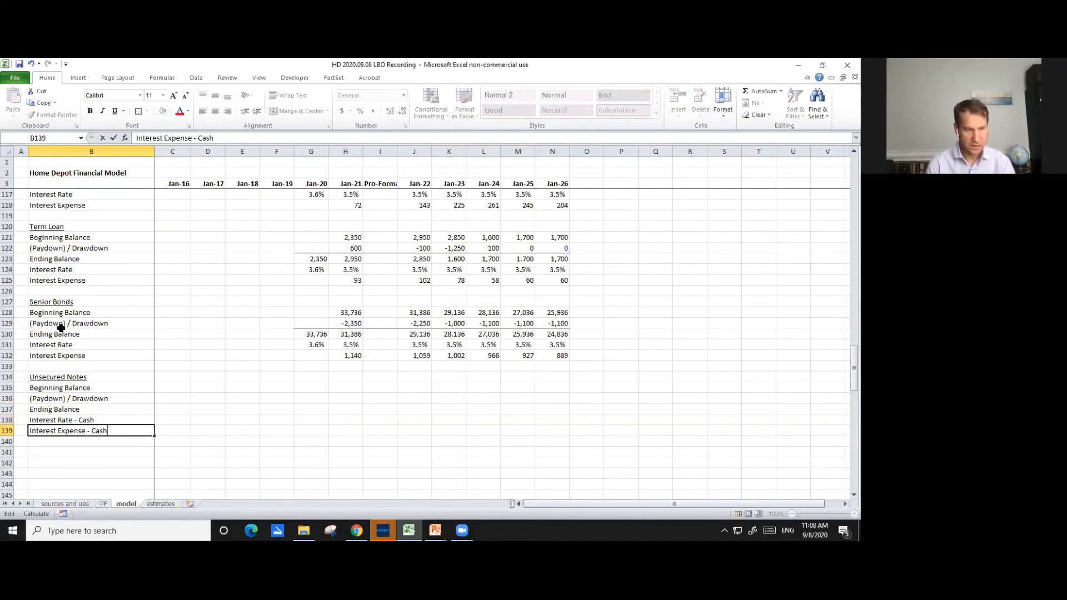
pyautogui.press('Return')
# - Copy the two cash interest labels in B138:B139 to B140:B141
pyautogui.press('Up')
pyautogui.hotkey('shift', 'Up')
pyautogui.hotkey('ctrl', 'c')
pyautogui.press('Down')
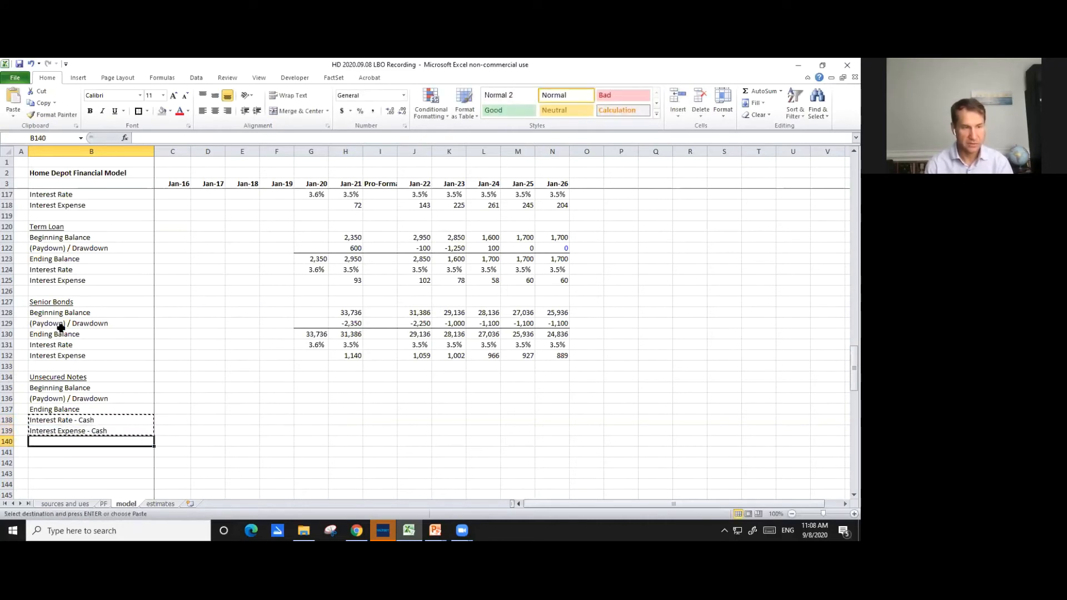
pyautogui.hotkey('ctrl', 'v')
# - Change the copied labels in B140 and B141 to "Interest Rate - PIK" and "Interest Expense - PIK"
pyautogui.press('F2')
pyautogui.press('BackSpace')
pyautogui.press('BackSpace')
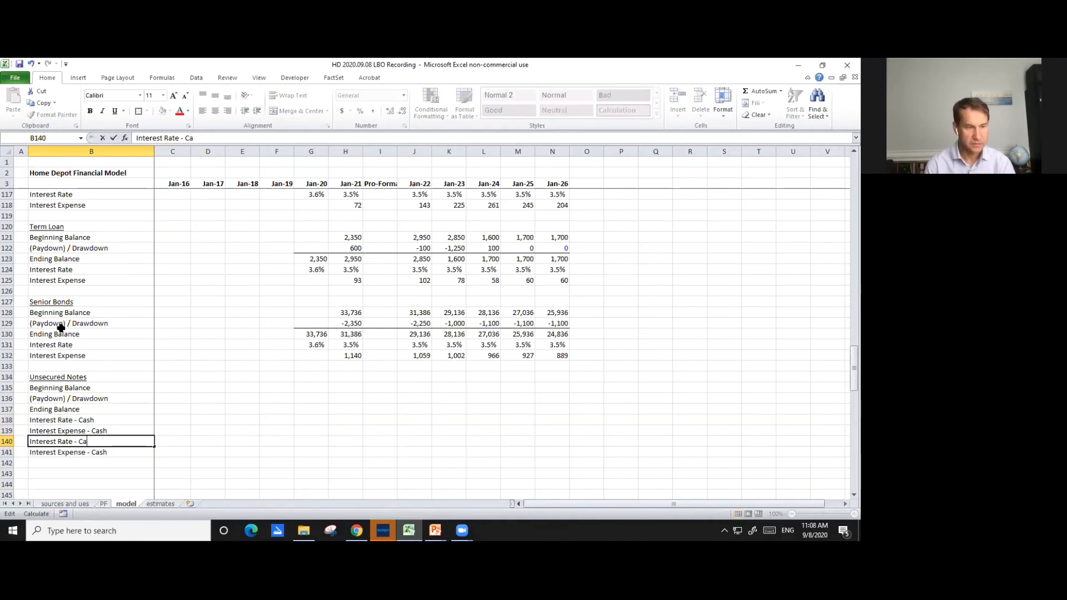
pyautogui.write('PIK')
pyautogui.press('Return')
pyautogui.press('F2')
pyautogui.press('BackSpace')
pyautogui.press('BackSpace')
pyautogui.press('BackSpace')
pyautogui.press('BackSpace')
pyautogui.write('PIK')
pyautogui.press('Return')
# - Delete the three surplus blank rows 142 through 144 beneath the Unsecured Notes block as entire rows
pyautogui.press('Up')
pyautogui.press('Up')
pyautogui.press('Up')
pyautogui.press('Up')
pyautogui.press('Up')
pyautogui.press('Up')
pyautogui.press('Up')
pyautogui.press('Up')
pyautogui.press('Down')
pyautogui.press('Down')
pyautogui.press('Down')
pyautogui.press('Down')
pyautogui.press('Down')
pyautogui.press('Down')
pyautogui.press('Down')
pyautogui.press('Down')
pyautogui.press('Down')
pyautogui.press('Down')
pyautogui.press('Down')
pyautogui.press('Down')
pyautogui.press('Down')
pyautogui.press('Down')
pyautogui.press('Down')
pyautogui.press('Down')
pyautogui.press('Down')
pyautogui.press('Down')
pyautogui.press('Down')
pyautogui.press('Up')
pyautogui.press('Up')
pyautogui.press('Up')
pyautogui.press('Up')
pyautogui.press('Up')
pyautogui.press('Up')
pyautogui.press('Up')
pyautogui.press('Up')
pyautogui.press('Up')
pyautogui.press('Up')
pyautogui.press('Up')
pyautogui.hotkey('shift', 'Down')
pyautogui.hotkey('shift', 'Down')
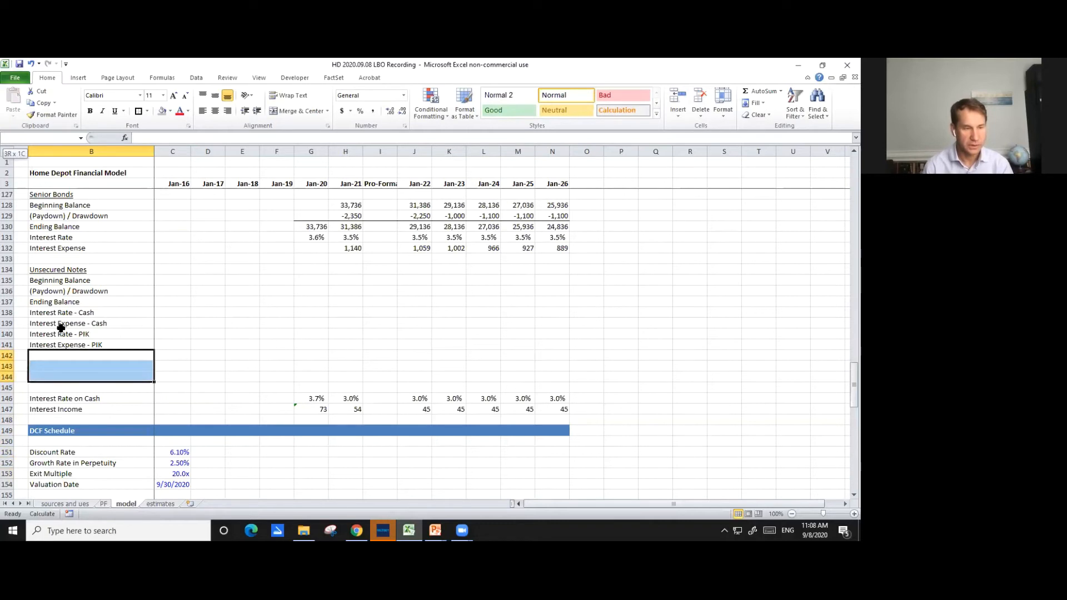
pyautogui.hotkey('ctrl', '-')
pyautogui.press('Return')
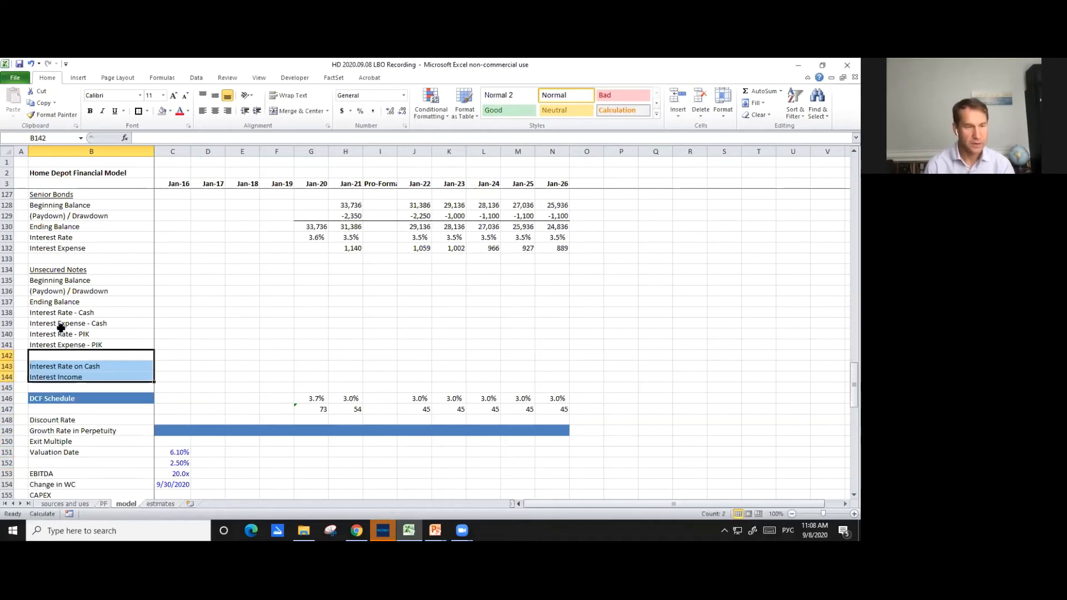
pyautogui.hotkey('ctrl', 'z')
pyautogui.hotkey('ctrl', '-')
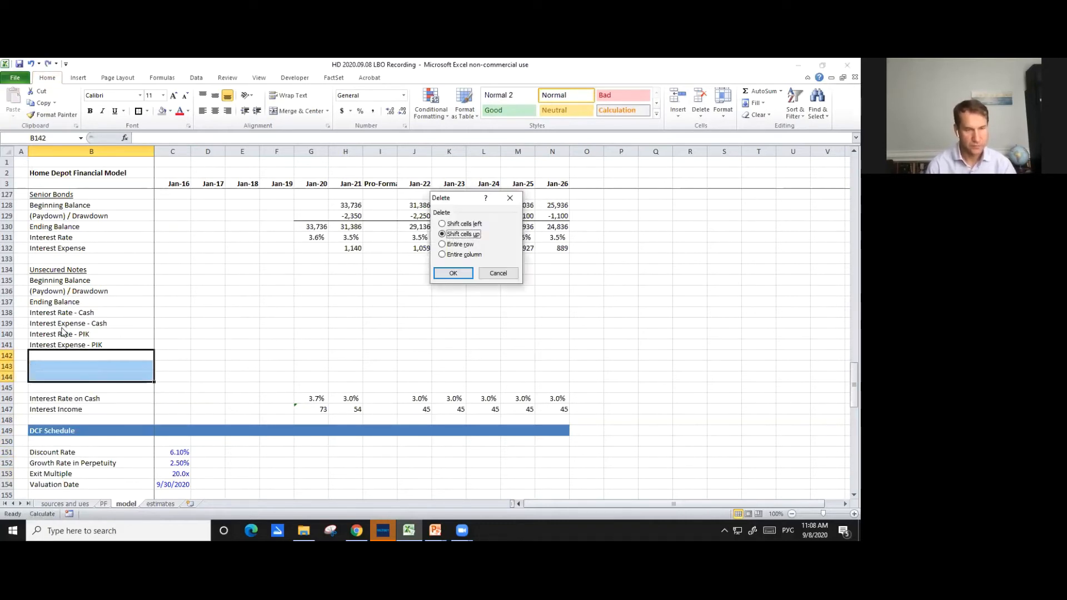
pyautogui.press('r')
pyautogui.press('Return')
# - Link the Revolver's Jan-22 beginning balance in J114 to the Revolver amount funded in F21 of the sources and ues sheet
pyautogui.press('Up')
pyautogui.press('Up')
pyautogui.press('Up')
pyautogui.press('Up')
pyautogui.press('Up')
pyautogui.press('Up')
pyautogui.press('Up')
pyautogui.press('Up')
pyautogui.press('Up')
pyautogui.press('Up')
pyautogui.press('Up')
pyautogui.press('Up')
pyautogui.press('Up')
pyautogui.press('Up')
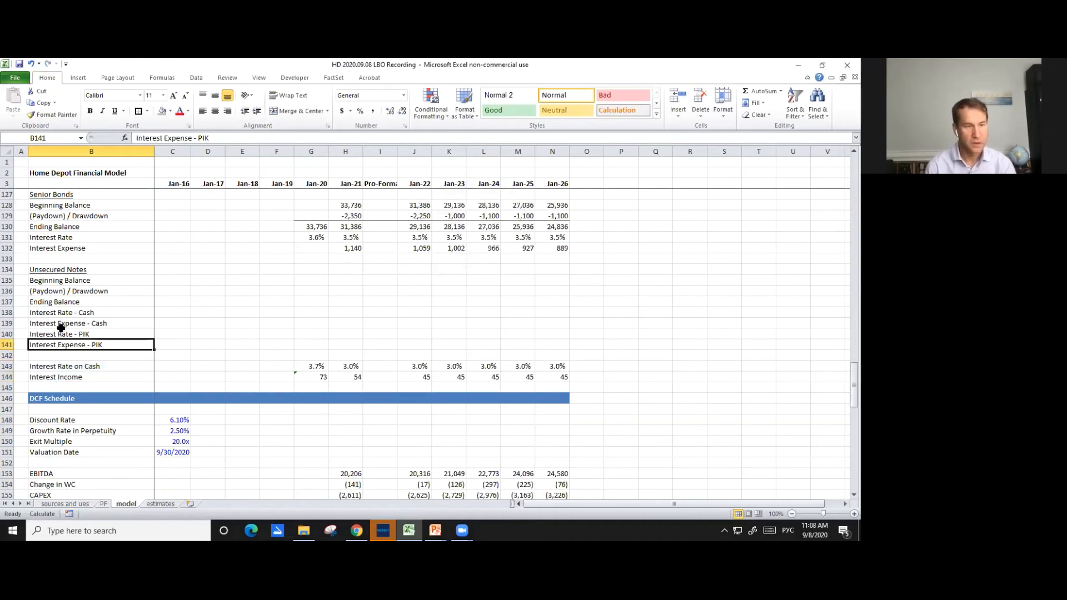
pyautogui.press('Up')
pyautogui.press('Up')
pyautogui.press('Up')
pyautogui.press('Up')
pyautogui.press('Up')
pyautogui.press('Up')
pyautogui.press('Up')
pyautogui.press('Up')
pyautogui.press('Up')
pyautogui.press('Up')
pyautogui.press('Up')
pyautogui.press('Up')
pyautogui.press('Up')
pyautogui.press('Up')
pyautogui.press('Up')
pyautogui.press('Up')
pyautogui.press('Up')
pyautogui.press('Up')
pyautogui.press('Up')
pyautogui.press('Up')
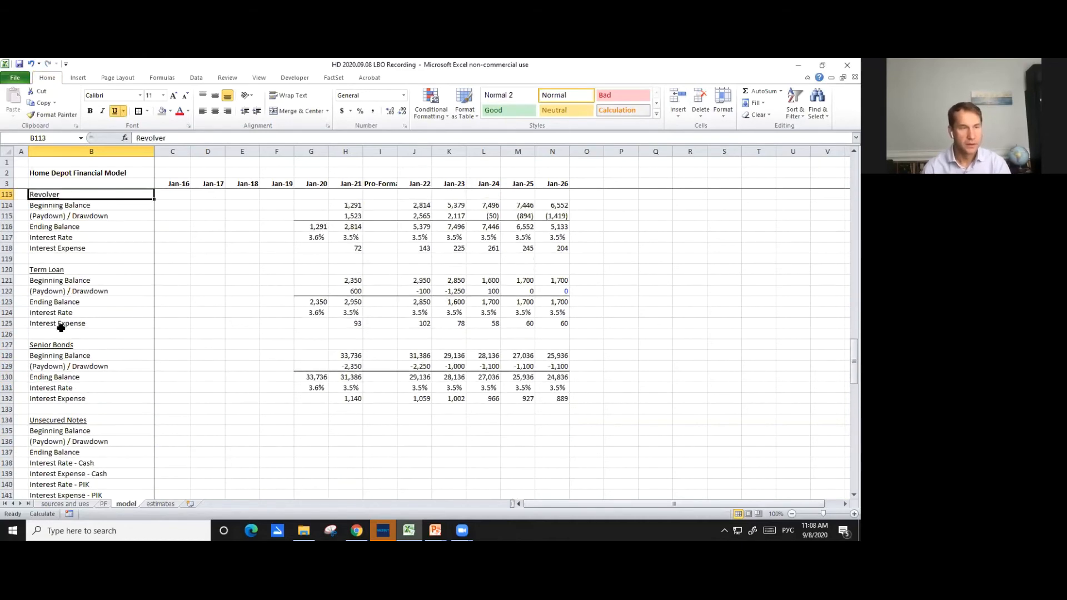
pyautogui.press('Up')
pyautogui.press('Up')
pyautogui.press('Down')
pyautogui.press('Down')
pyautogui.press('Down')
pyautogui.press('Down')
pyautogui.press('Down')
pyautogui.press('Down')
pyautogui.press('Down')
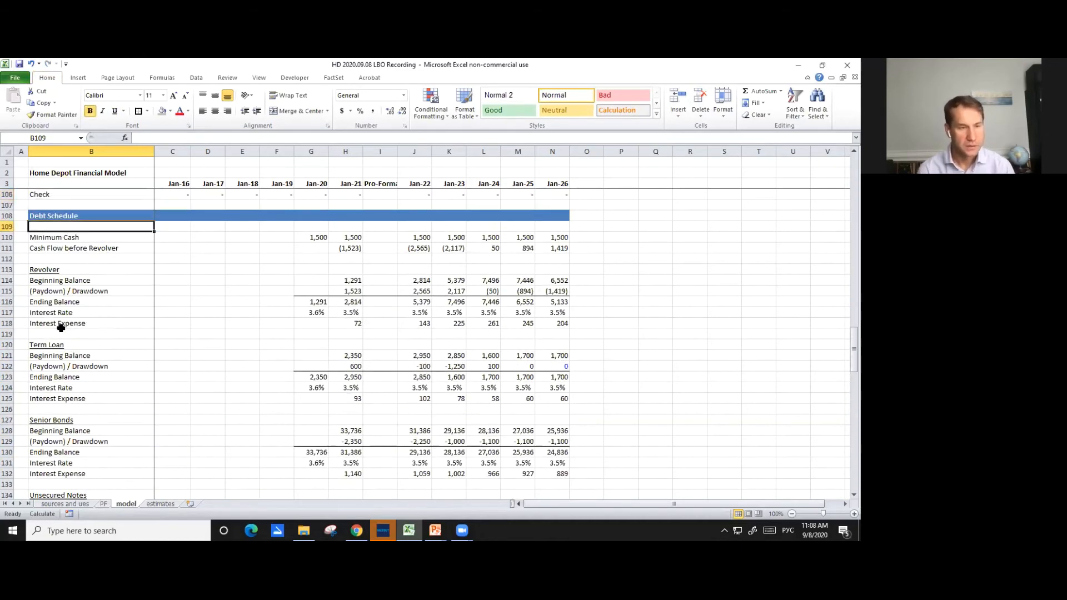
pyautogui.press('Down')
pyautogui.press('Right')
pyautogui.press('Right')
pyautogui.press('Right')
pyautogui.press('Right')
pyautogui.press('Right')
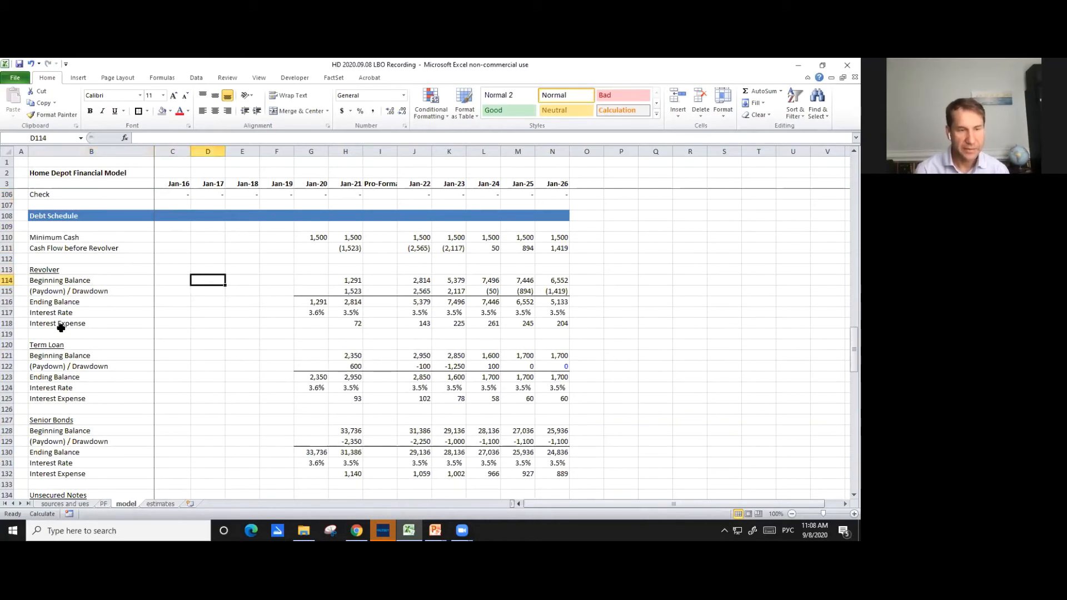
pyautogui.press('Right')
pyautogui.press('Right')
pyautogui.press('Right')
pyautogui.press('Right')
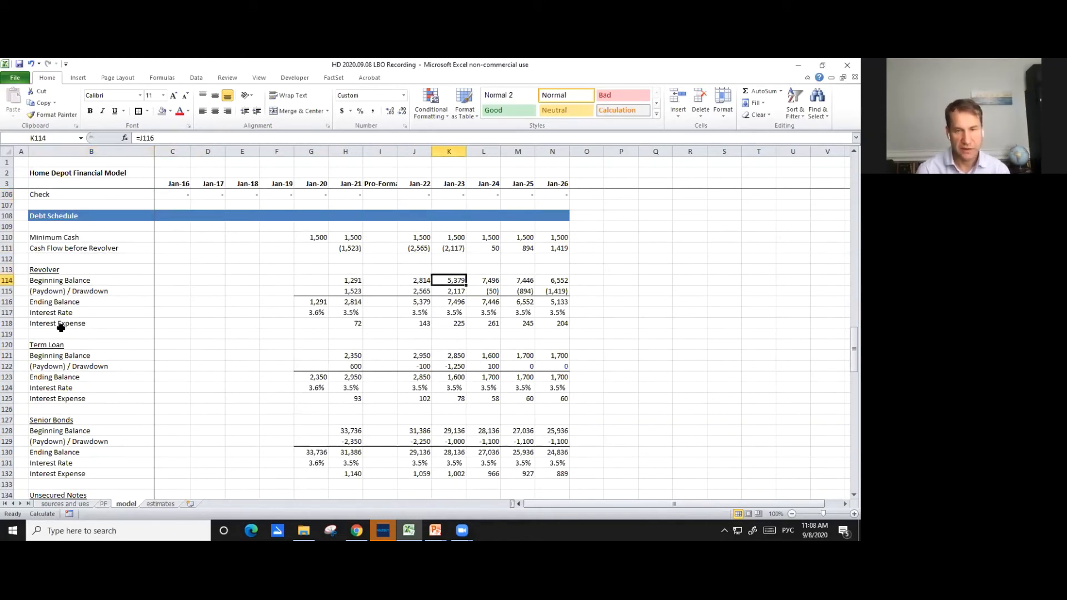
pyautogui.press('Left')
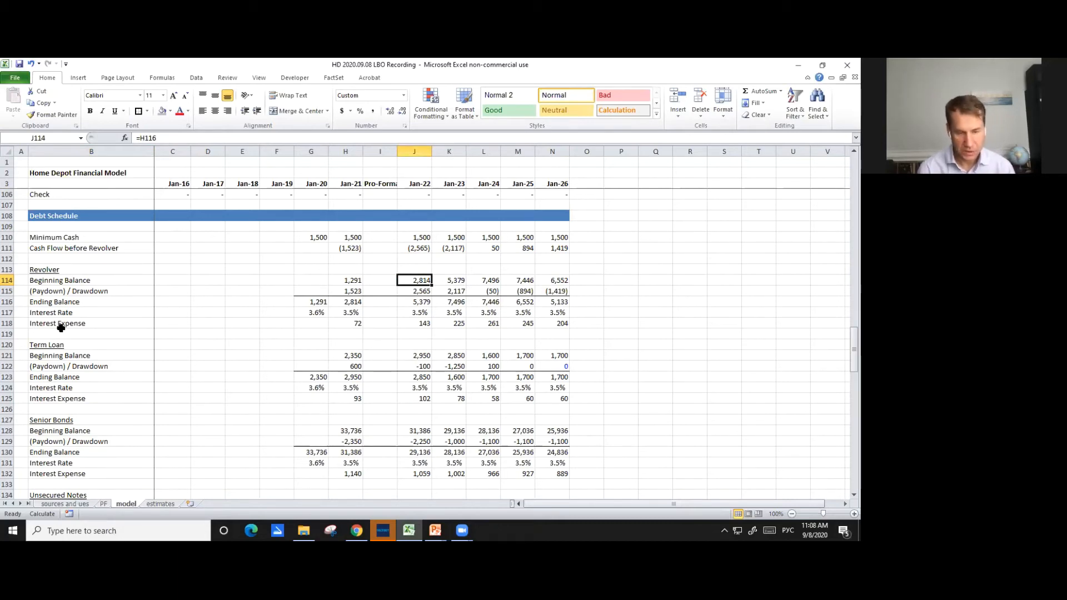
pyautogui.write('=')
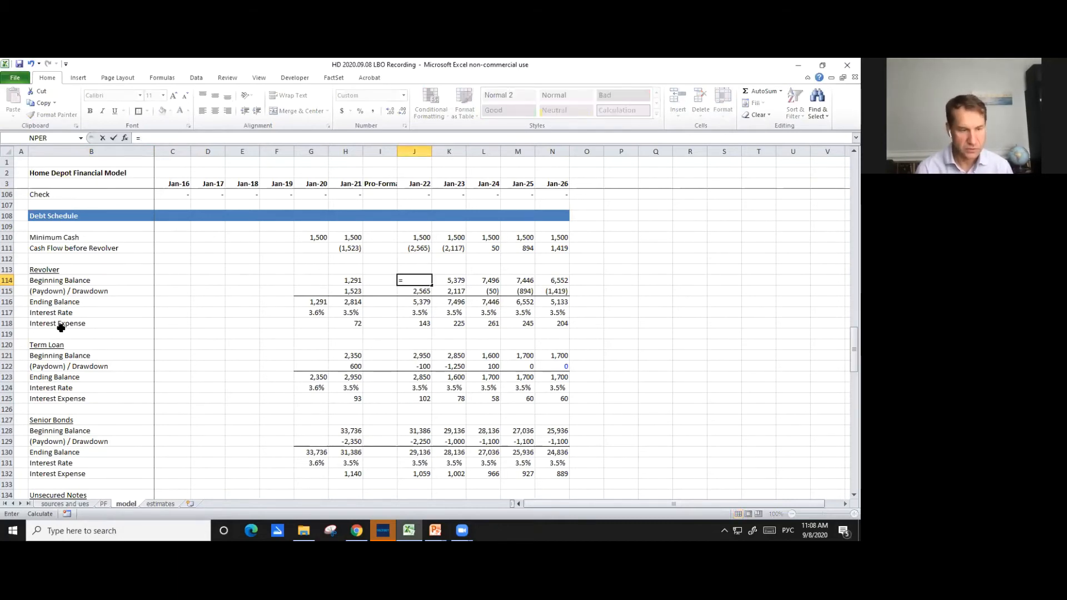
pyautogui.hotkey('ctrl', 'pageup')
pyautogui.hotkey('ctrl', 'pageup')
pyautogui.press('Down')
pyautogui.press('Down')
pyautogui.press('Down')
pyautogui.press('Down')
pyautogui.press('Down')
pyautogui.press('Down')
pyautogui.press('Down')
pyautogui.press('Down')
pyautogui.press('Down')
pyautogui.press('Down')
pyautogui.press('Down')
pyautogui.press('Down')
pyautogui.press('Down')
pyautogui.press('Down')
pyautogui.press('Down')
pyautogui.press('Down')
pyautogui.press('Down')
pyautogui.press('Down')
pyautogui.press('Down')
pyautogui.press('Down')
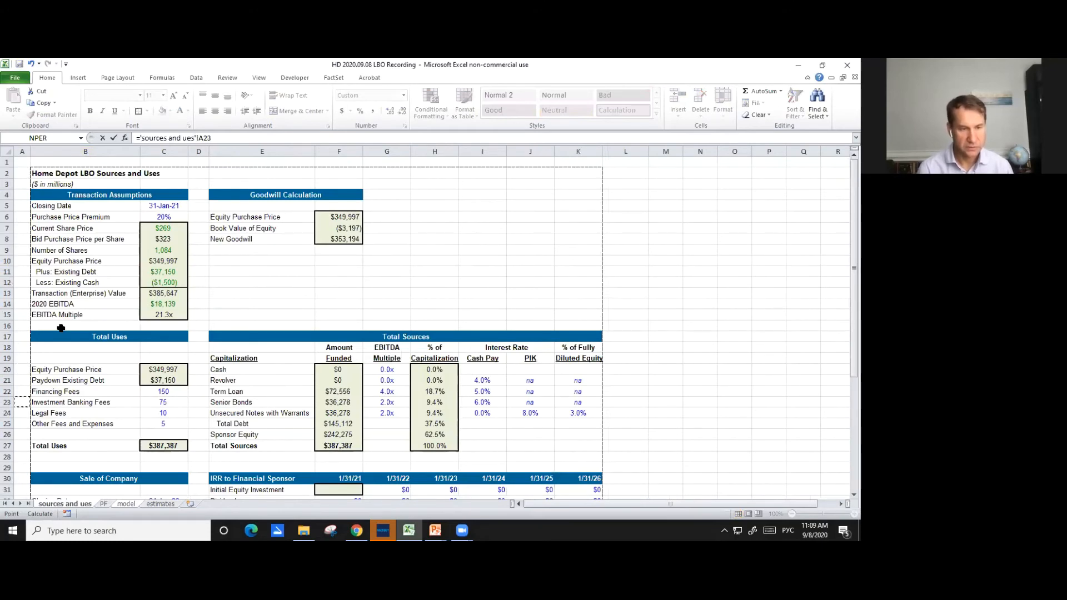
pyautogui.scroll(-2, 61, 328)
pyautogui.press('Down')
pyautogui.press('Right')
pyautogui.press('Right')
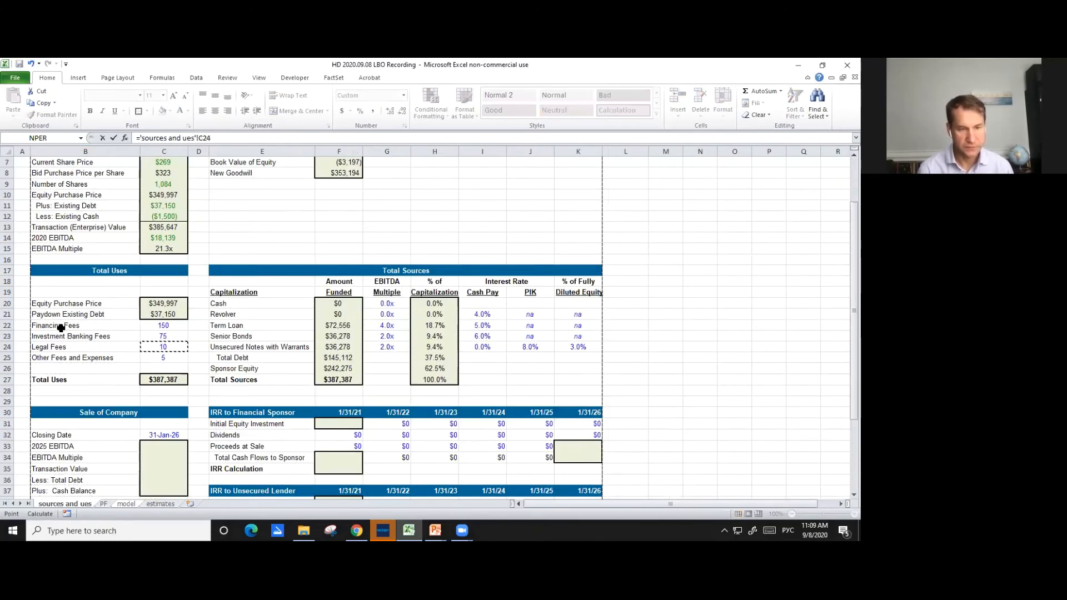
pyautogui.press('Return')
pyautogui.press('Up')
pyautogui.hotkey('ctrl', '[')
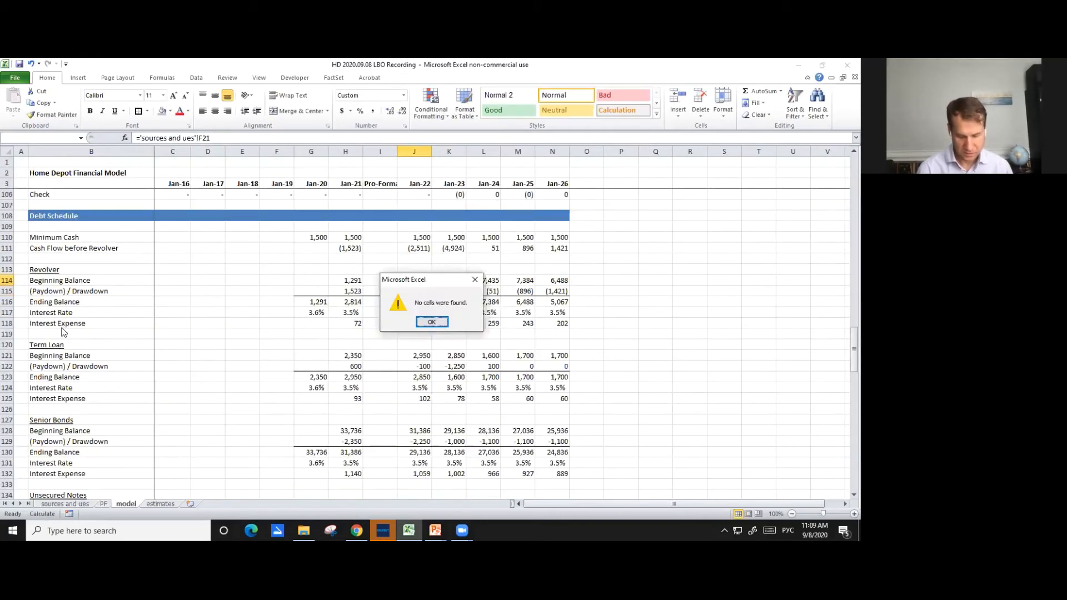
pyautogui.press('Return')
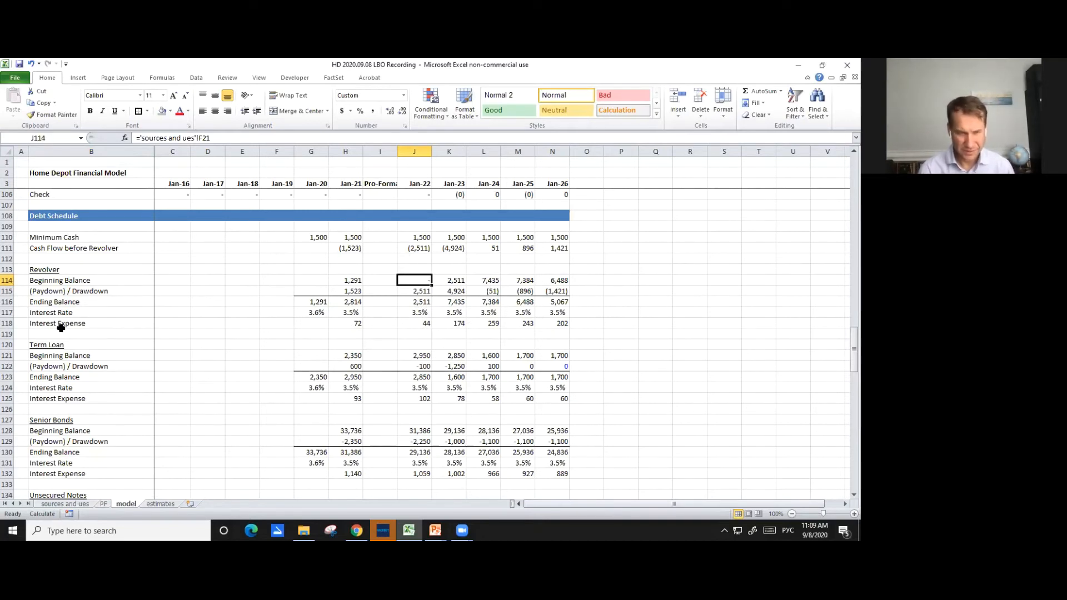
# - Link the Revolver's Jan-22 interest rate in J117 to its Cash Pay rate in I21 of the sources and ues sheet
pyautogui.press('Down')
pyautogui.press('Down')
pyautogui.hotkey('alt', '=')
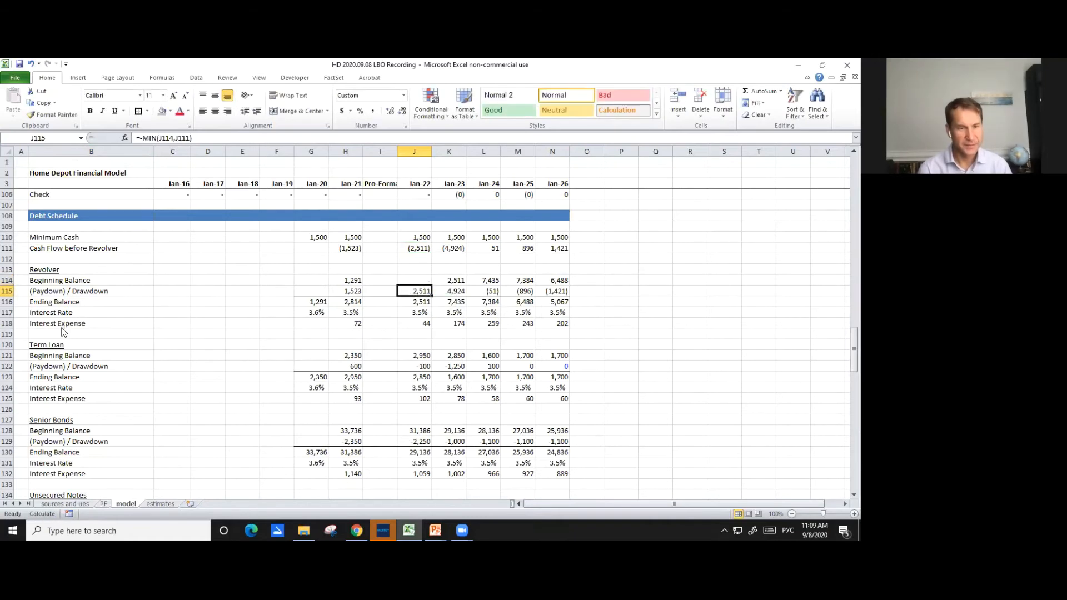
pyautogui.hotkey('ctrl', 'Return')
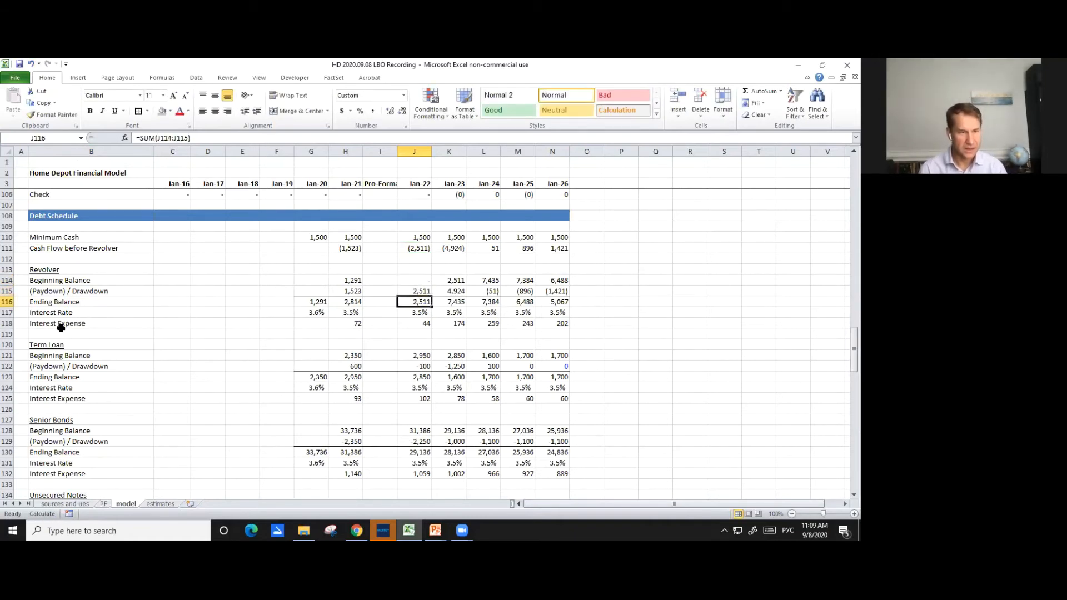
pyautogui.press('Down')
pyautogui.write('=')
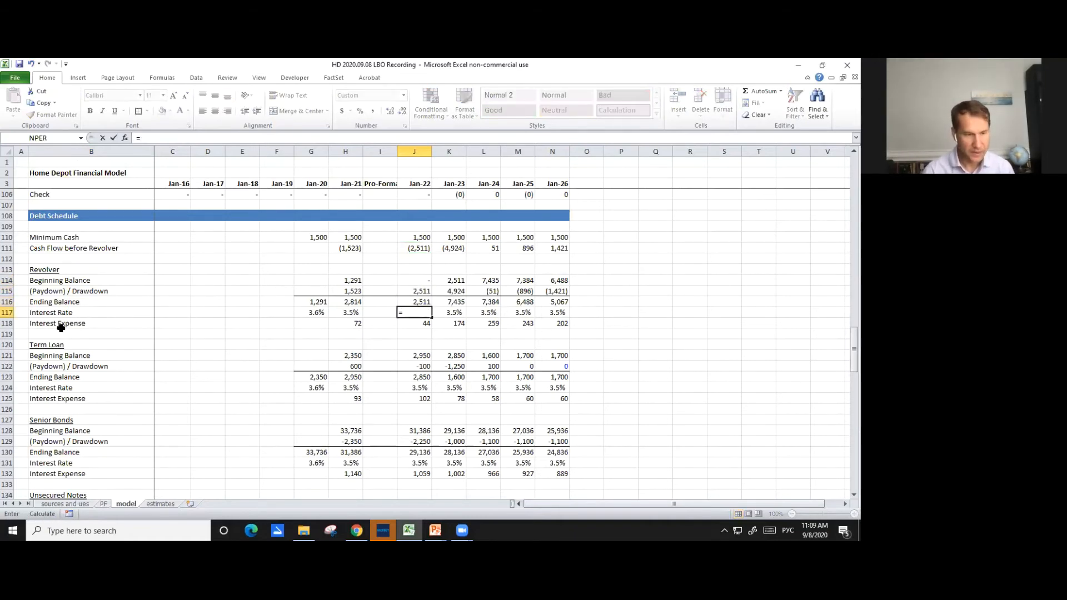
pyautogui.hotkey('ctrl', 'pageup')
pyautogui.hotkey('ctrl', 'pageup')
pyautogui.press('Down')
pyautogui.press('Down')
pyautogui.press('Down')
pyautogui.press('Down')
pyautogui.press('Down')
pyautogui.press('Down')
pyautogui.press('Down')
pyautogui.press('Down')
pyautogui.press('Down')
pyautogui.press('Down')
pyautogui.press('Down')
pyautogui.press('Down')
pyautogui.press('Down')
pyautogui.press('Down')
pyautogui.press('Right')
pyautogui.press('Right')
pyautogui.press('Right')
pyautogui.press('Right')
pyautogui.press('Right')
pyautogui.press('Right')
pyautogui.press('Right')
pyautogui.press('Right')
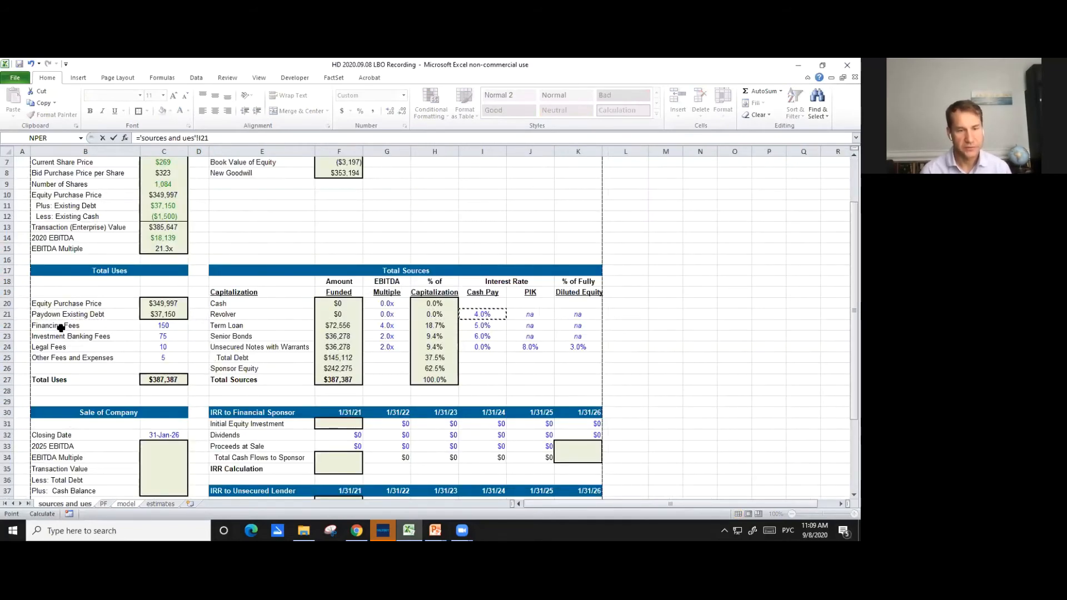
pyautogui.press('Return')
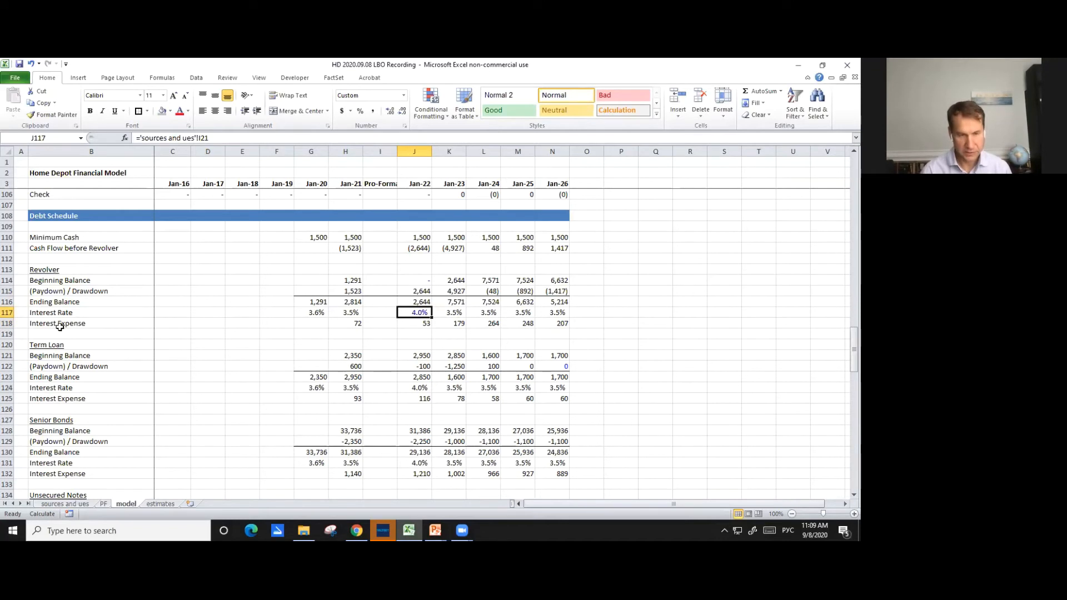
# - Link the Term Loan's Jan-22 beginning balance in J121 to the Term Loan amount funded in F22 of the sources and ues sheet
pyautogui.press('Down')
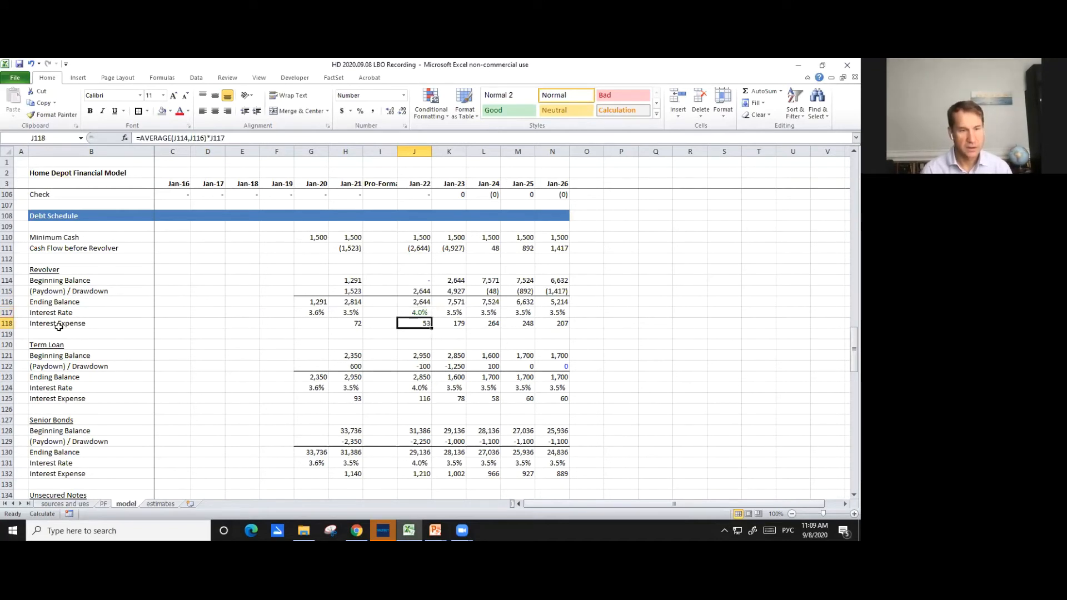
pyautogui.press('F2')
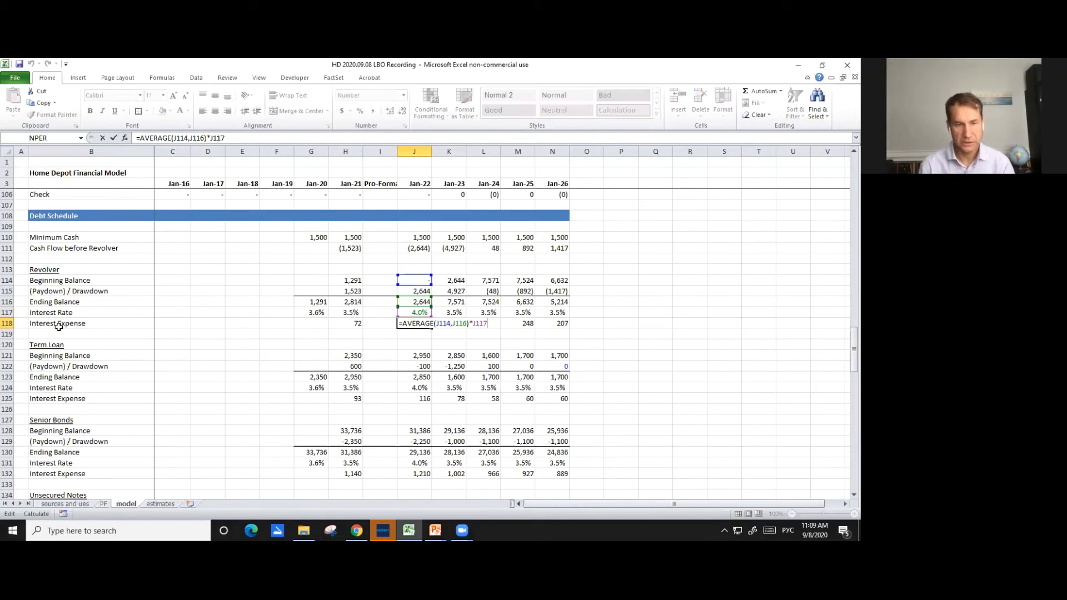
pyautogui.press('Escape')
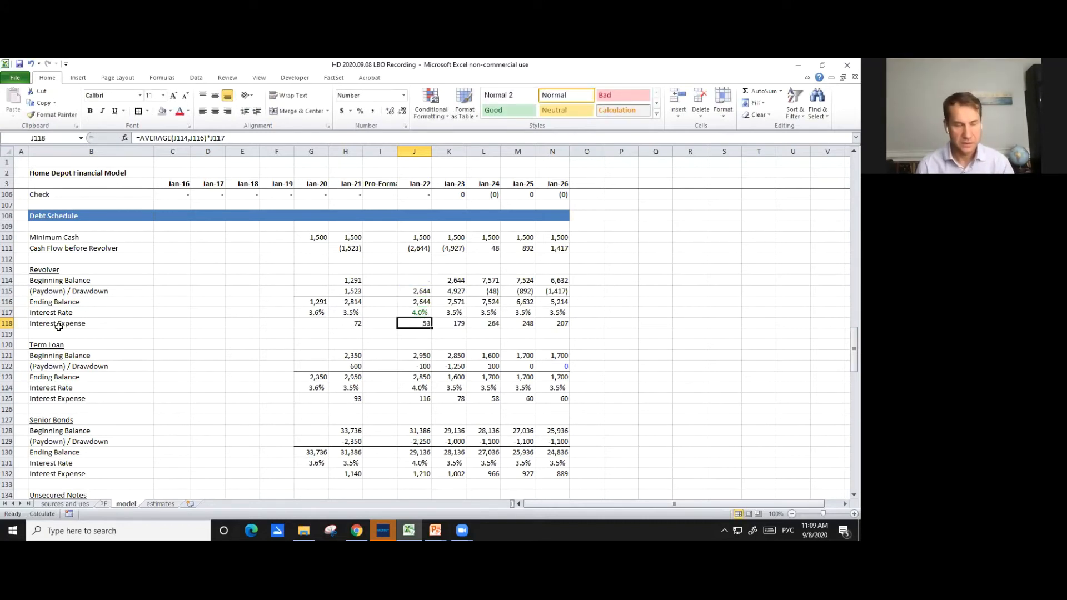
pyautogui.press('Down')
pyautogui.press('Down')
pyautogui.press('Down')
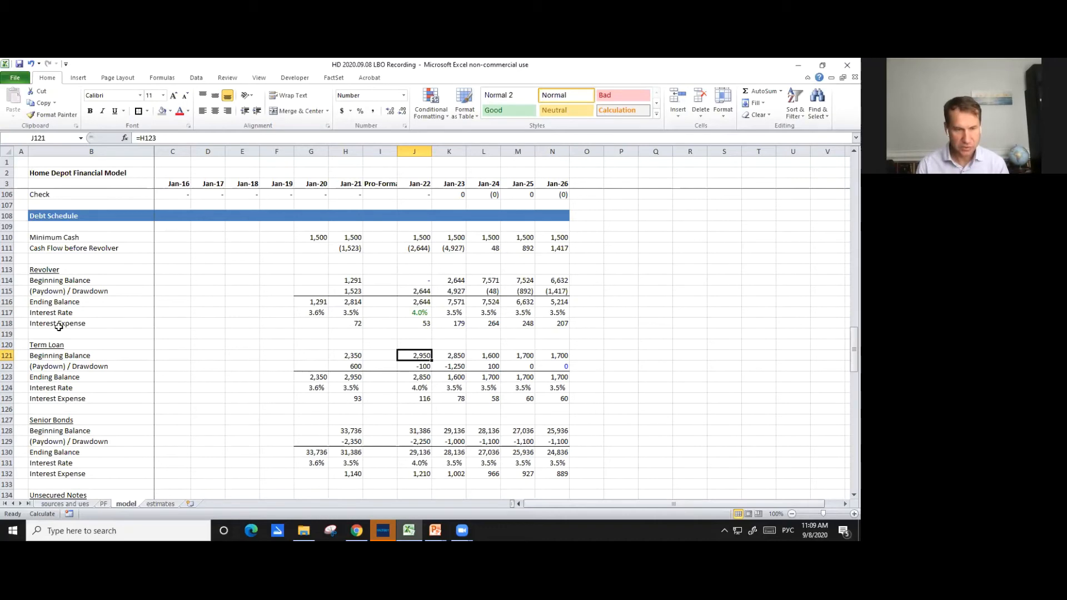
pyautogui.write('=')
pyautogui.hotkey('ctrl', 'pageup')
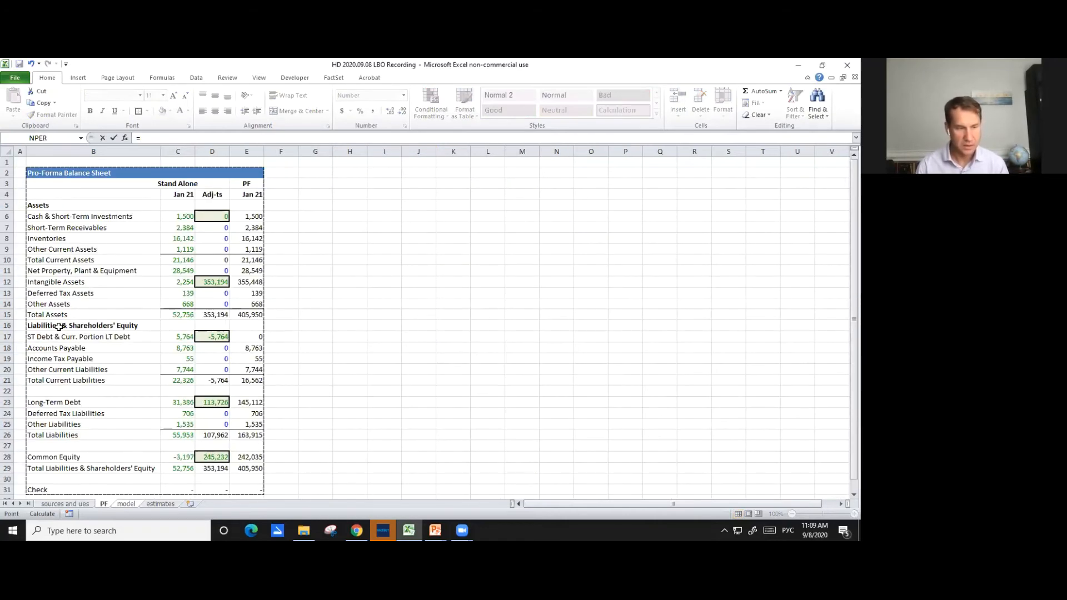
pyautogui.hotkey('ctrl', 'pageup')
pyautogui.press('Down')
pyautogui.press('Down')
pyautogui.press('Down')
pyautogui.press('Down')
pyautogui.press('Down')
pyautogui.press('Down')
pyautogui.press('Down')
pyautogui.press('Down')
pyautogui.press('Down')
pyautogui.press('Down')
pyautogui.press('Down')
pyautogui.press('Down')
pyautogui.press('Down')
pyautogui.press('Down')
pyautogui.press('Right')
pyautogui.press('Right')
pyautogui.press('Right')
pyautogui.press('Right')
pyautogui.press('Right')
pyautogui.press('Down')
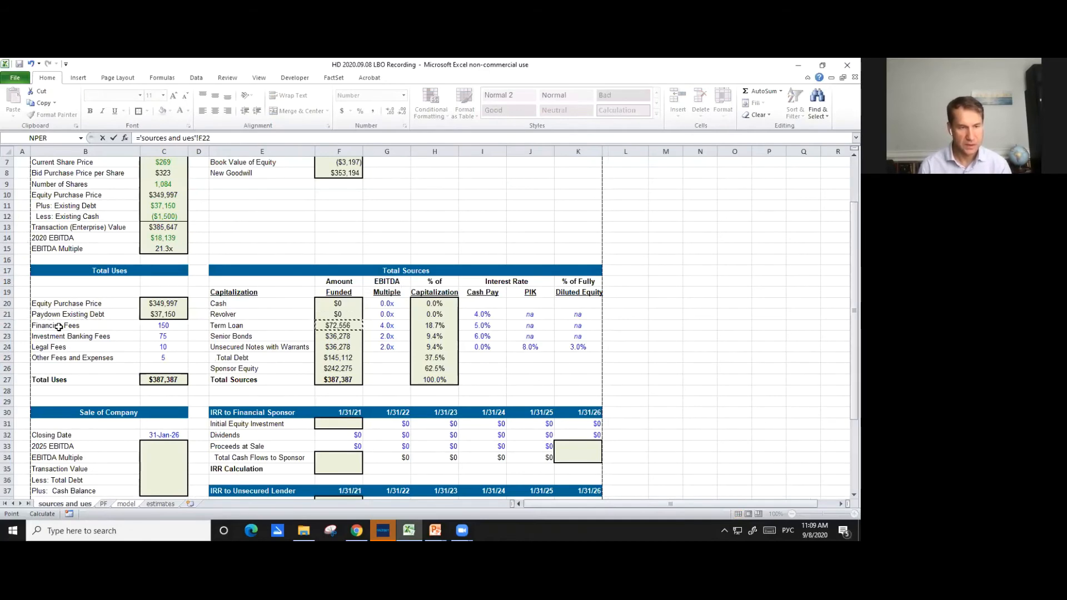
pyautogui.press('Return')
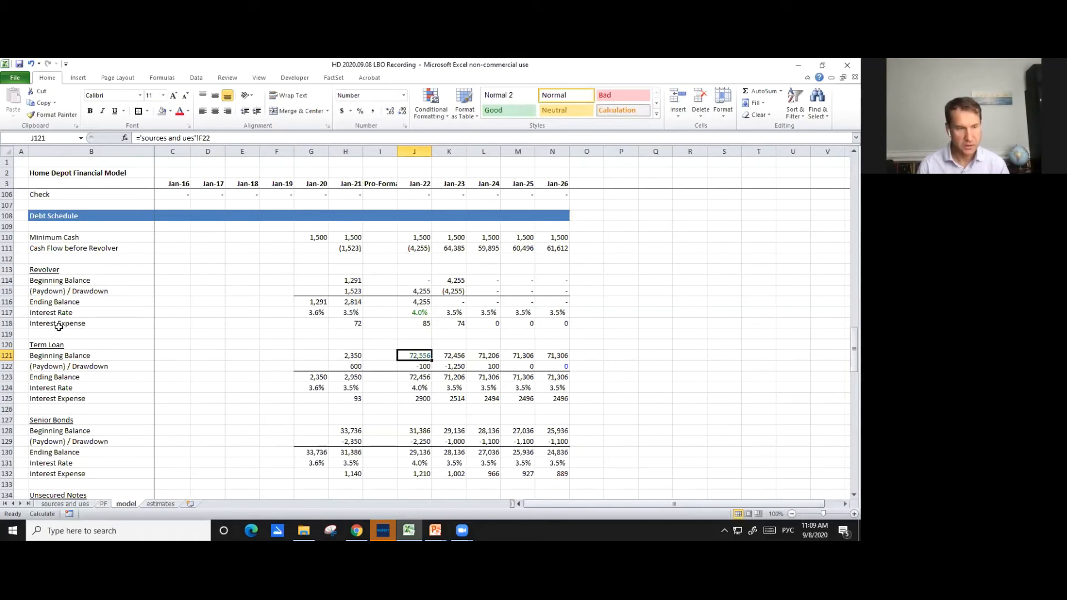
# - Clear the Term Loan's (Paydown) / Drawdown entries for Jan-22 through Jan-26 in J122:N122
pyautogui.press('Down')
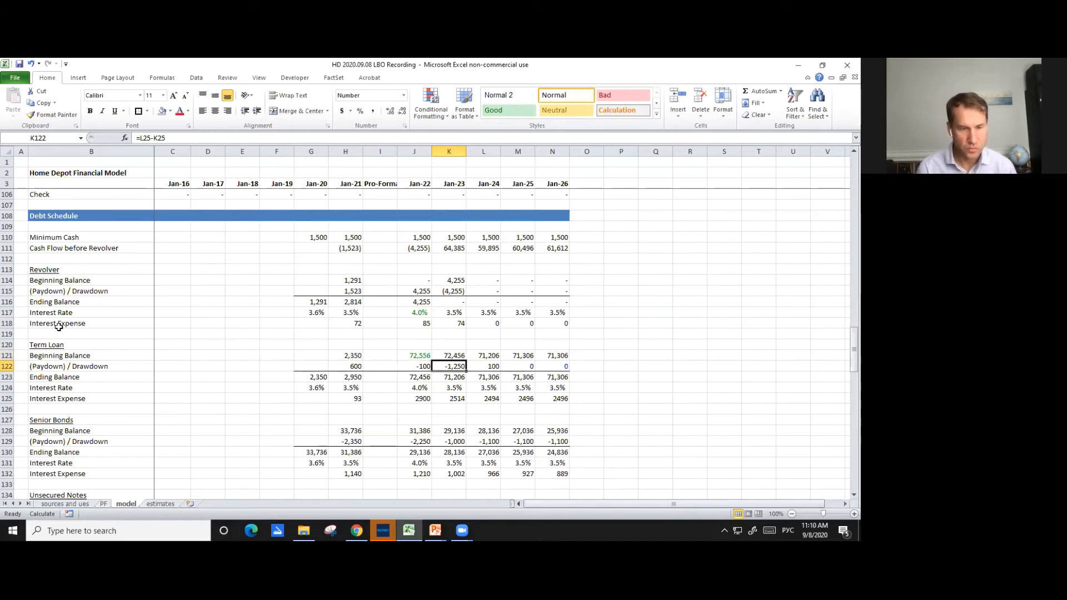
pyautogui.hotkey('shift', 'Right')
pyautogui.hotkey('shift', 'Right')
pyautogui.hotkey('shift', 'Right')
pyautogui.hotkey('shift', 'Right')
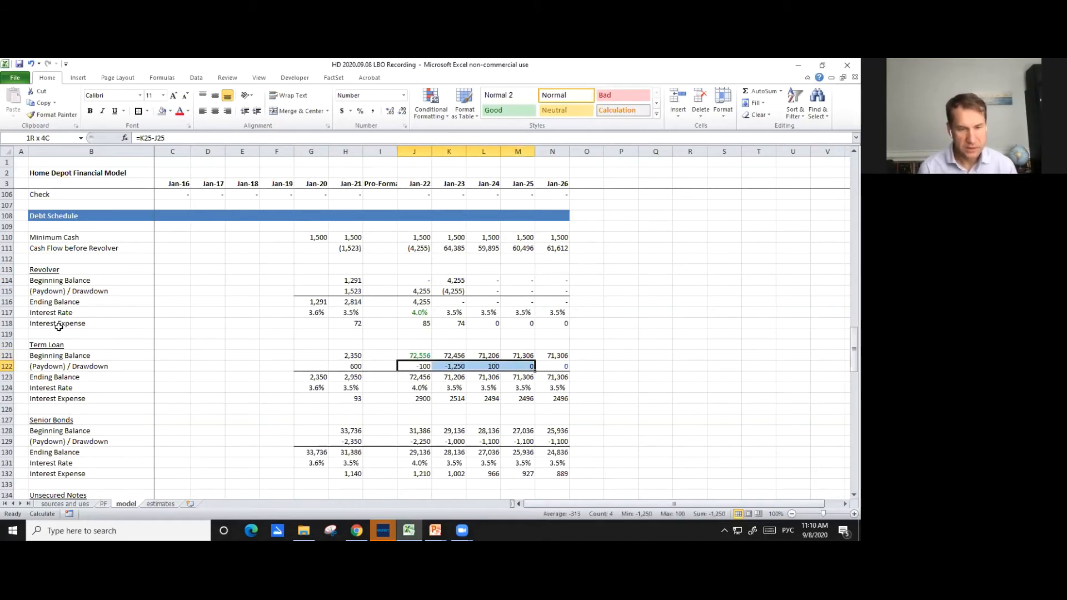
pyautogui.press('Delete')
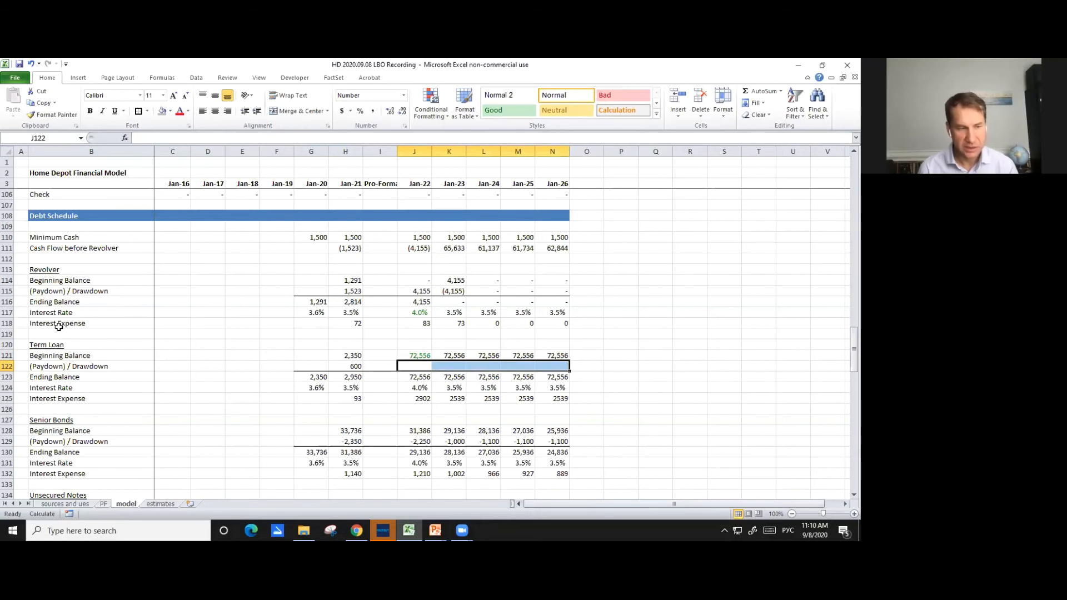
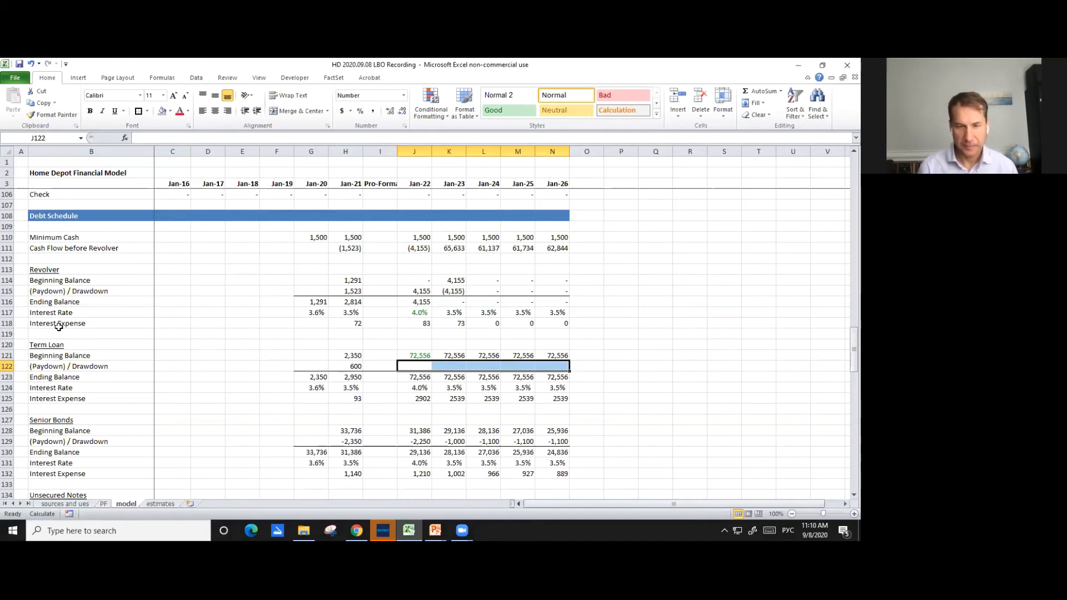
pyautogui.write('=')
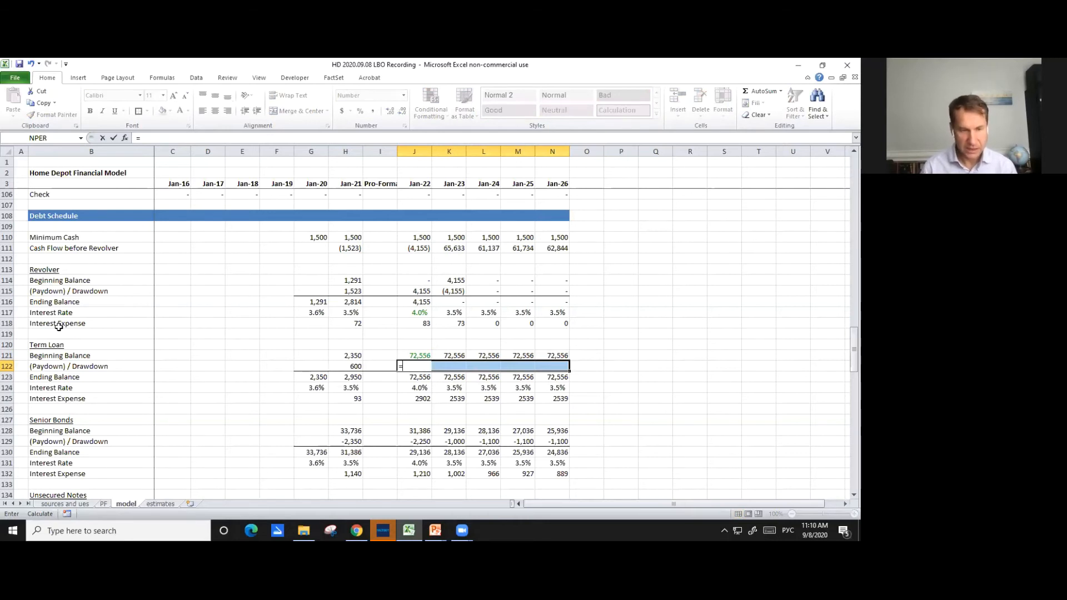
pyautogui.write('-')
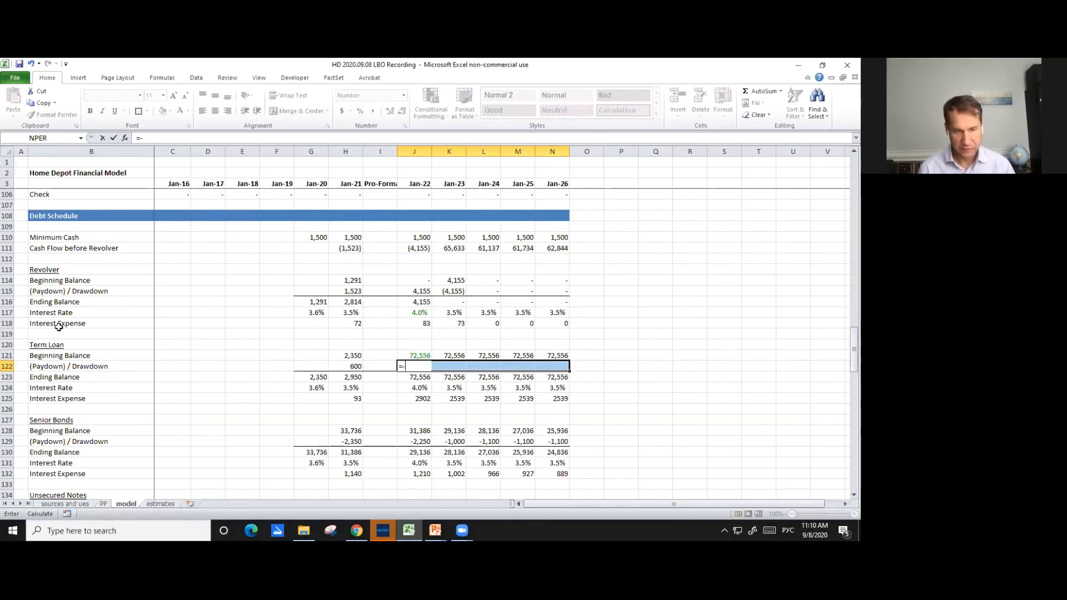
pyautogui.press('Up')
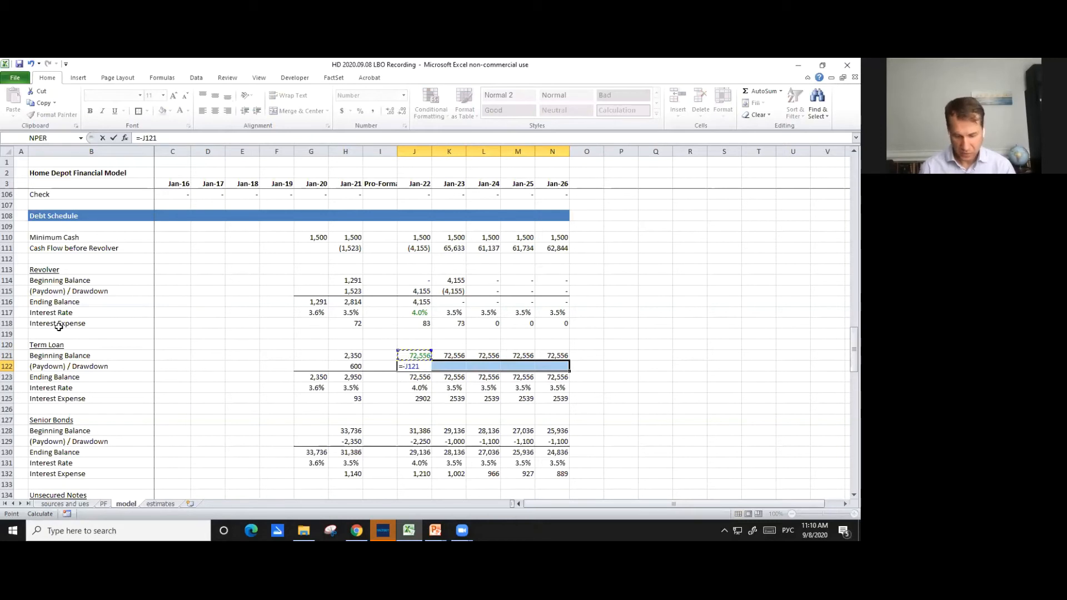
pyautogui.press('F8')
pyautogui.write('1215')
pyautogui.press('Escape')
pyautogui.write('=-')
pyautogui.press('Up')
pyautogui.press('F8')
pyautogui.write('5')
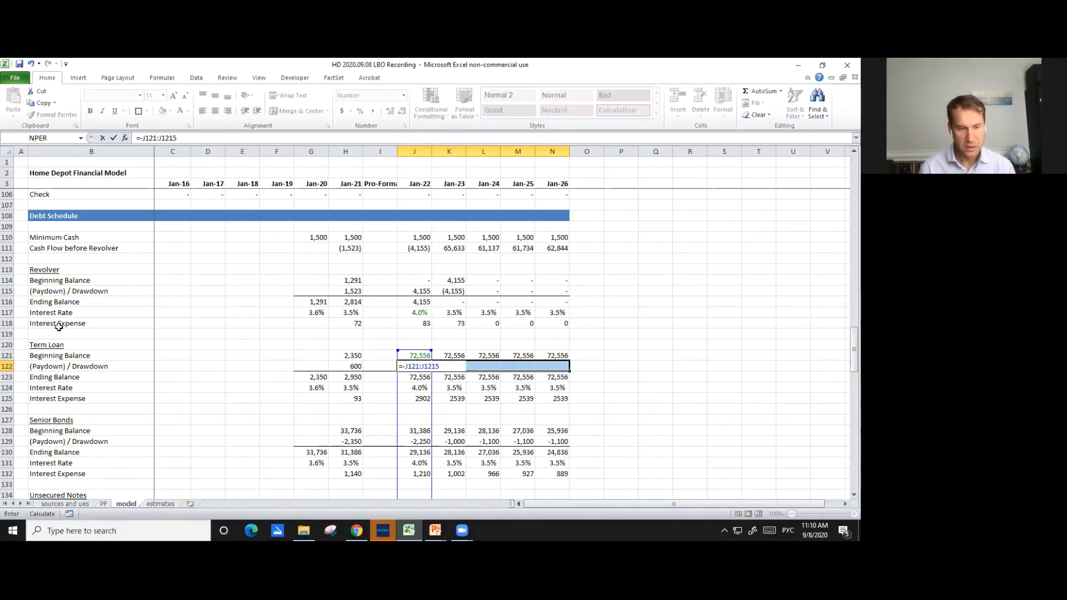
pyautogui.press('BackSpace')
pyautogui.press('BackSpace')
pyautogui.press('BackSpace')
pyautogui.press('Escape')
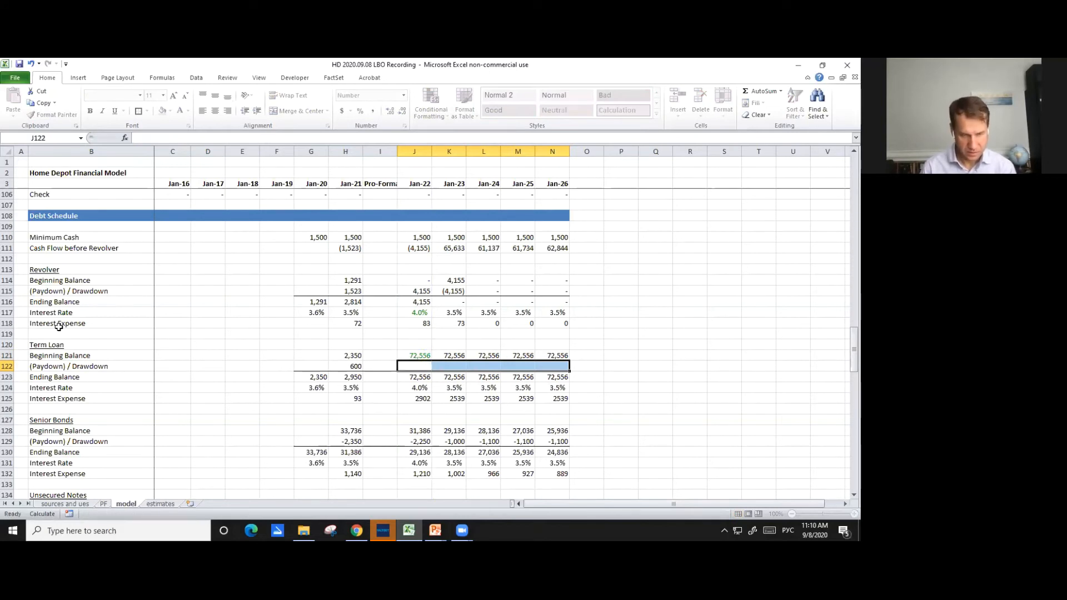
# - Calculate the Term Loan's Jan-22 paydown in J122 as one fifth of its beginning balance with =-J121/5
pyautogui.write('=-')
pyautogui.press('Up')
pyautogui.write('/')
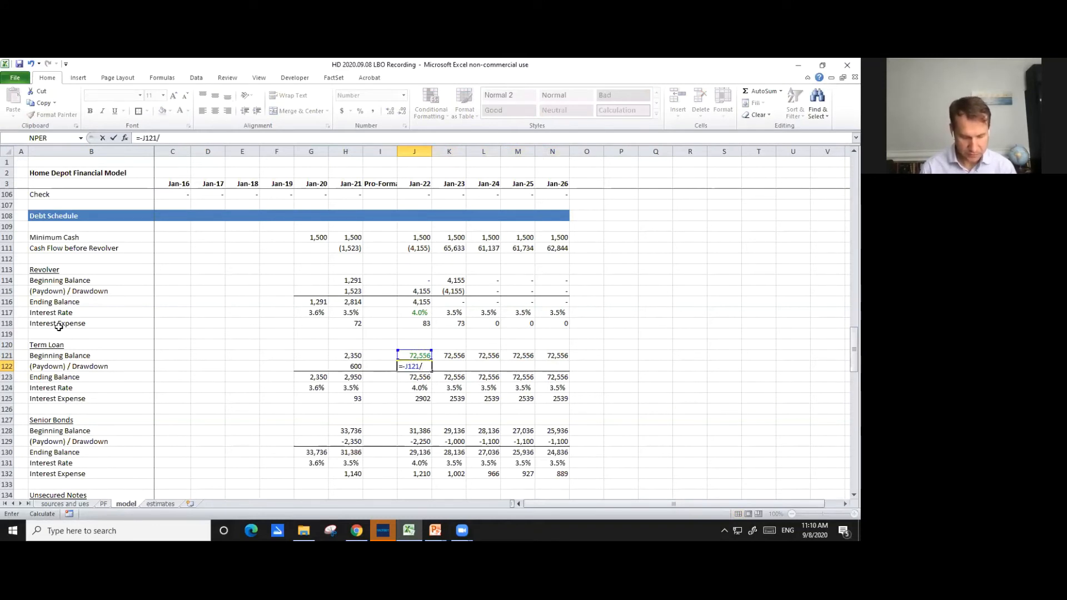
pyautogui.write('5')
pyautogui.hotkey('ctrl', 'Return')
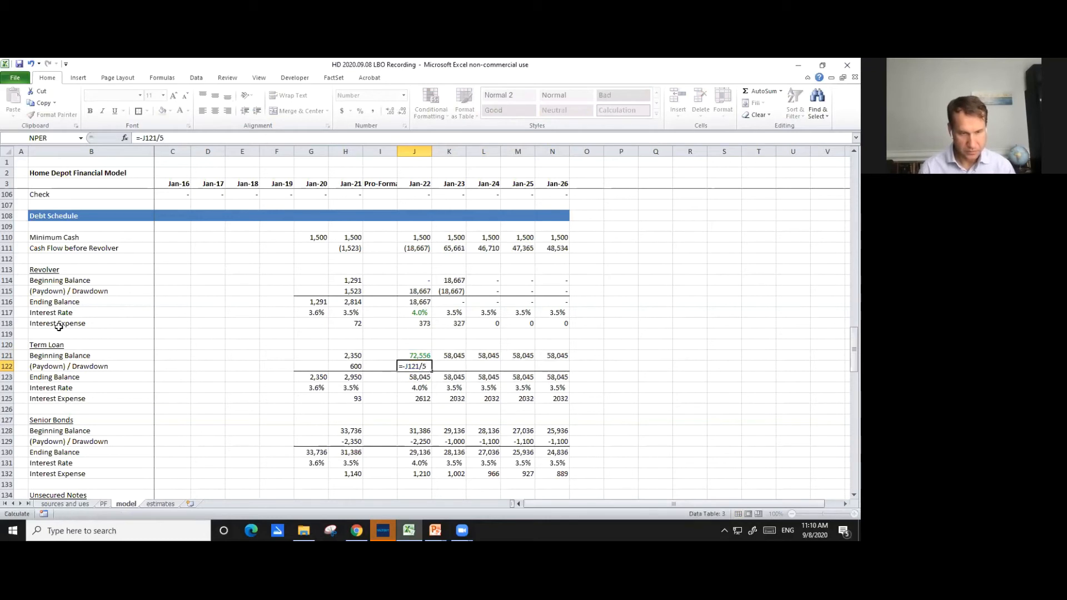
# - Set the Term Loan's Jan-23 paydown in K122 equal to J122 and copy the formula across to Jan-26 in N122
pyautogui.press('Right')
pyautogui.write('=')
pyautogui.press('Left')
pyautogui.hotkey('ctrl', 'Return')
pyautogui.hotkey('ctrl', 'c')
pyautogui.hotkey('shift', 'Right')
pyautogui.hotkey('shift', 'Right')
pyautogui.hotkey('shift', 'Right')
pyautogui.press('Return')
# - Link the Term Loan's Jan-22 interest rate in J124 to its Cash Pay rate in I22 of the sources and ues sheet
pyautogui.press('Down')
pyautogui.press('Left')
pyautogui.press('Down')
pyautogui.write('=')
pyautogui.hotkey('ctrl', 'pageup')
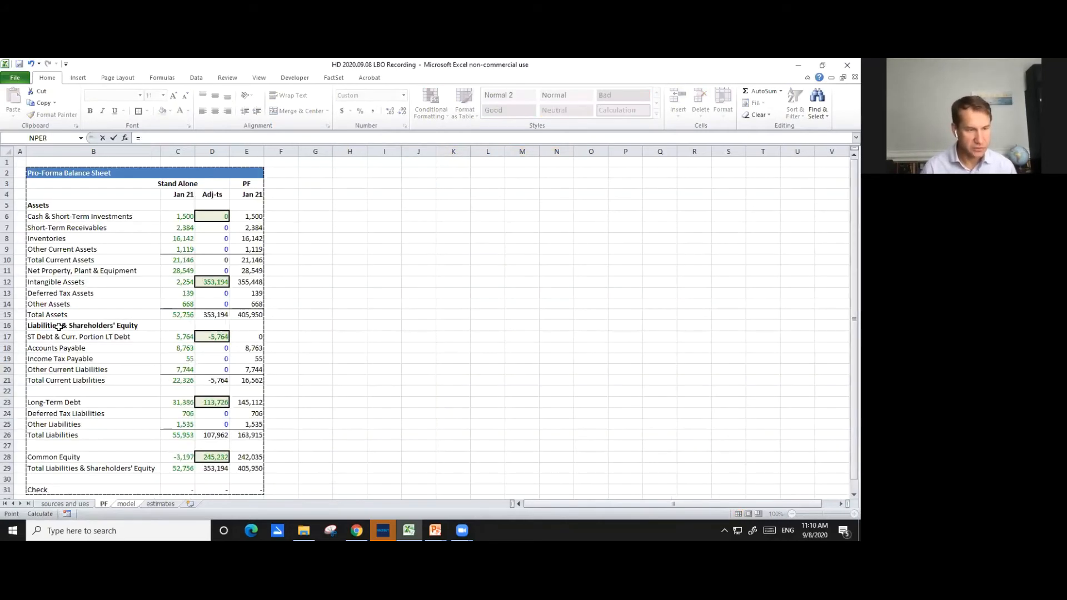
pyautogui.hotkey('ctrl', 'pageup')
pyautogui.press('Down')
pyautogui.press('Down')
pyautogui.press('Down')
pyautogui.press('Down')
pyautogui.press('Down')
pyautogui.press('Down')
pyautogui.press('Down')
pyautogui.press('Down')
pyautogui.press('Down')
pyautogui.press('Down')
pyautogui.press('Down')
pyautogui.press('Down')
pyautogui.press('Down')
pyautogui.press('Down')
pyautogui.press('Down')
pyautogui.press('Down')
pyautogui.press('Right')
pyautogui.press('Down')
pyautogui.press('Down')
pyautogui.press('Right')
pyautogui.press('Up')
pyautogui.press('Right')
pyautogui.press('Up')
pyautogui.press('Up')
pyautogui.press('Up')
pyautogui.press('Right')
pyautogui.press('Right')
pyautogui.press('Right')
pyautogui.press('Right')
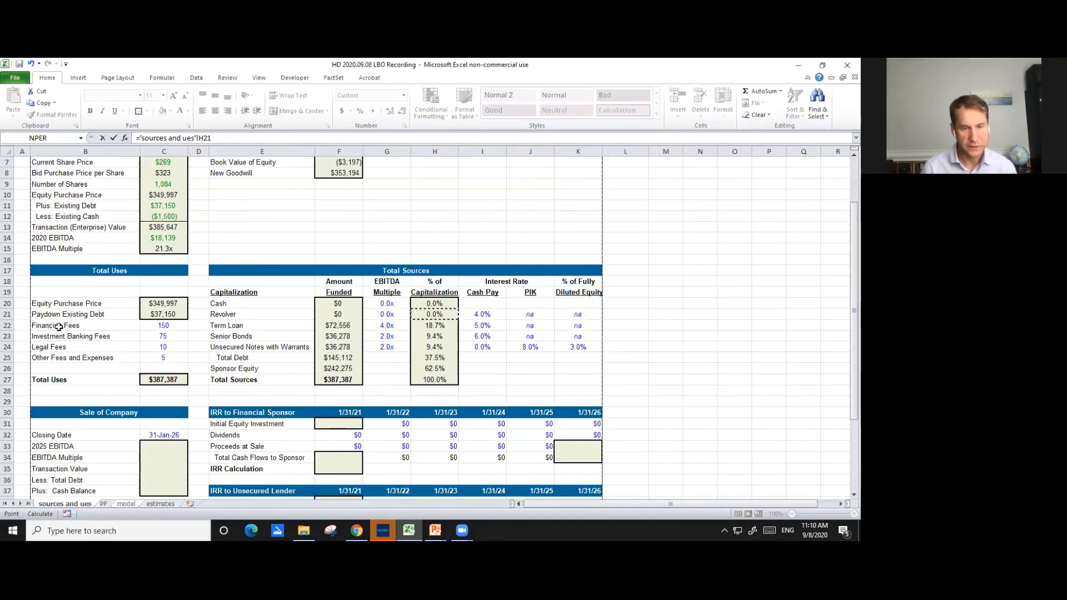
pyautogui.press('Right')
pyautogui.press('Down')
pyautogui.press('Return')
pyautogui.press('Up')
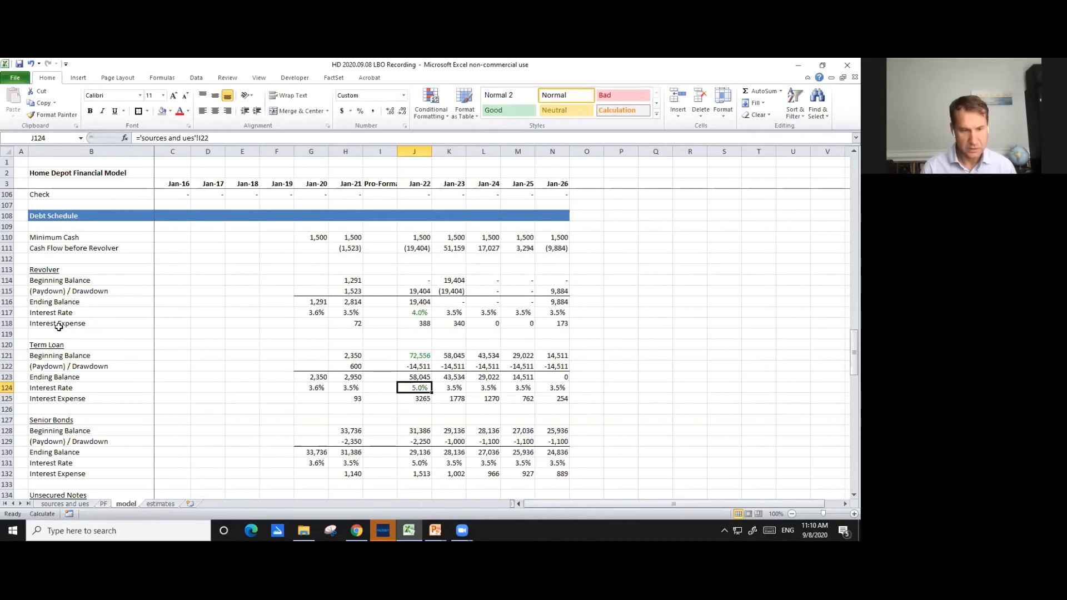
# - Examine the Term Loan's Jan-22 interest expense formula in J125 and the nearby interest rate and paydown formulas
pyautogui.press('Down')
pyautogui.press('F2')
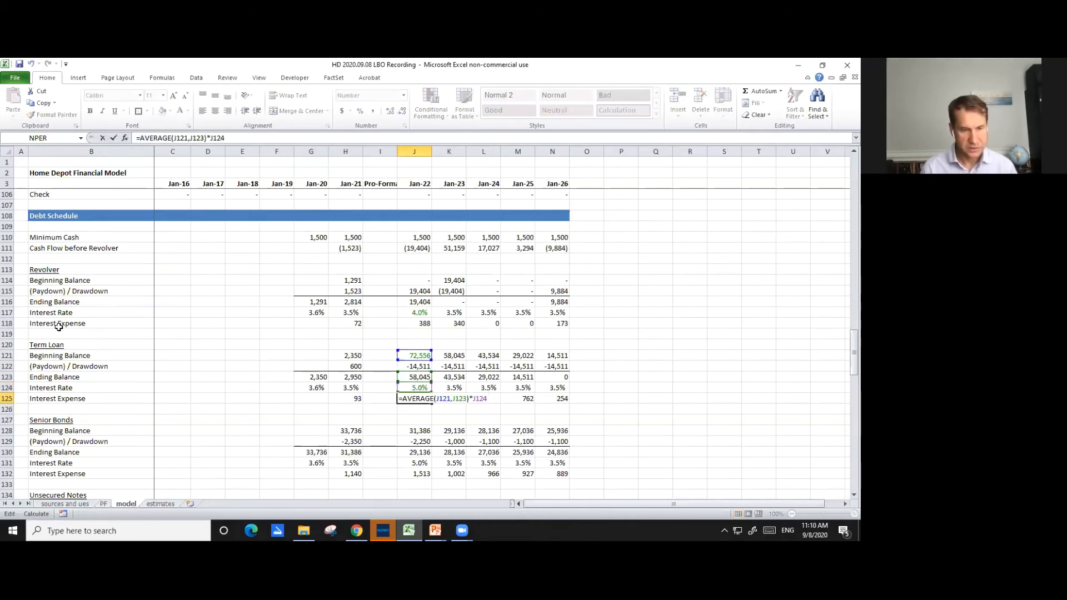
pyautogui.press('Escape')
pyautogui.press('Right')
pyautogui.press('Up')
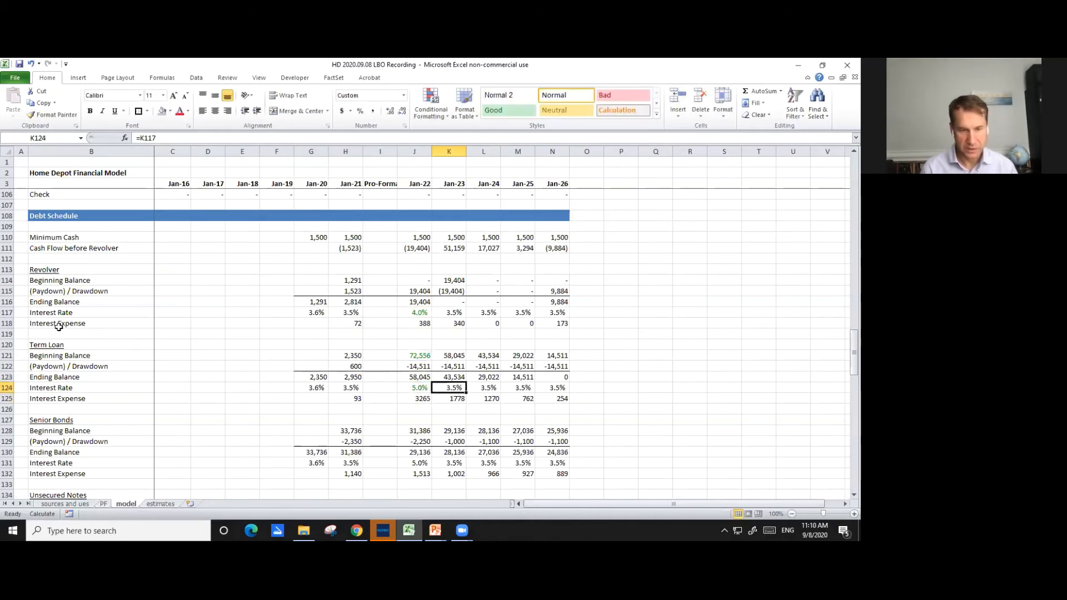
pyautogui.press('Up')
pyautogui.press('Left')
pyautogui.press('Up')
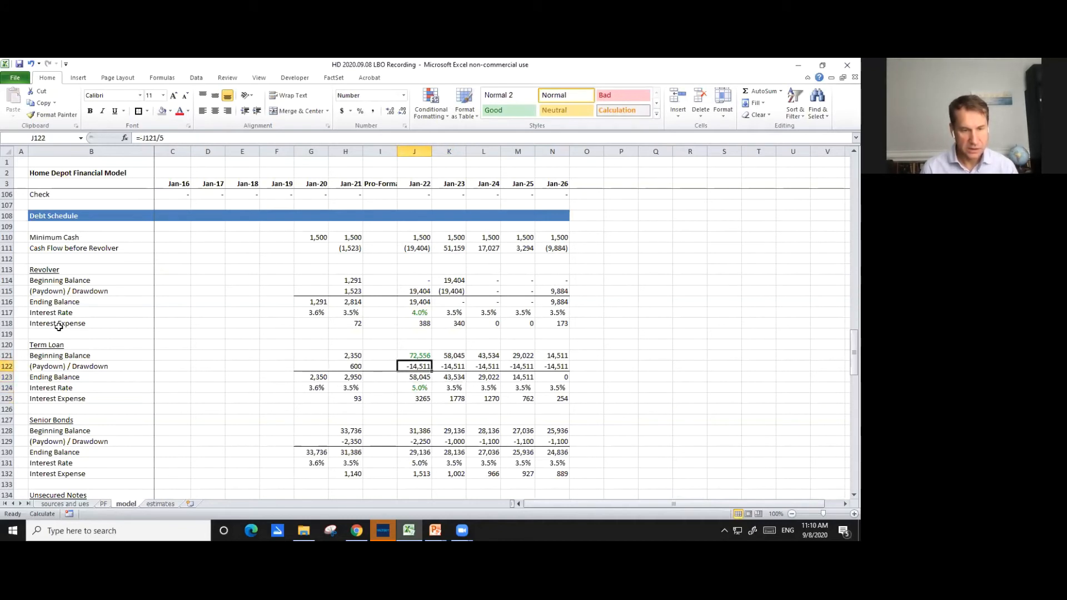
# - Apply the number format of the Term Loan's beginning balance in L121 to its interest expense cells J125:N125
pyautogui.press('Up')
pyautogui.press('Right')
pyautogui.press('Right')
pyautogui.hotkey('ctrl', 'c')
pyautogui.press('Left')
pyautogui.press('Down')
pyautogui.press('Left')
pyautogui.press('Down')
pyautogui.press('Down')
pyautogui.press('Down')
pyautogui.hotkey('ctrl', 'shift', 'Right')
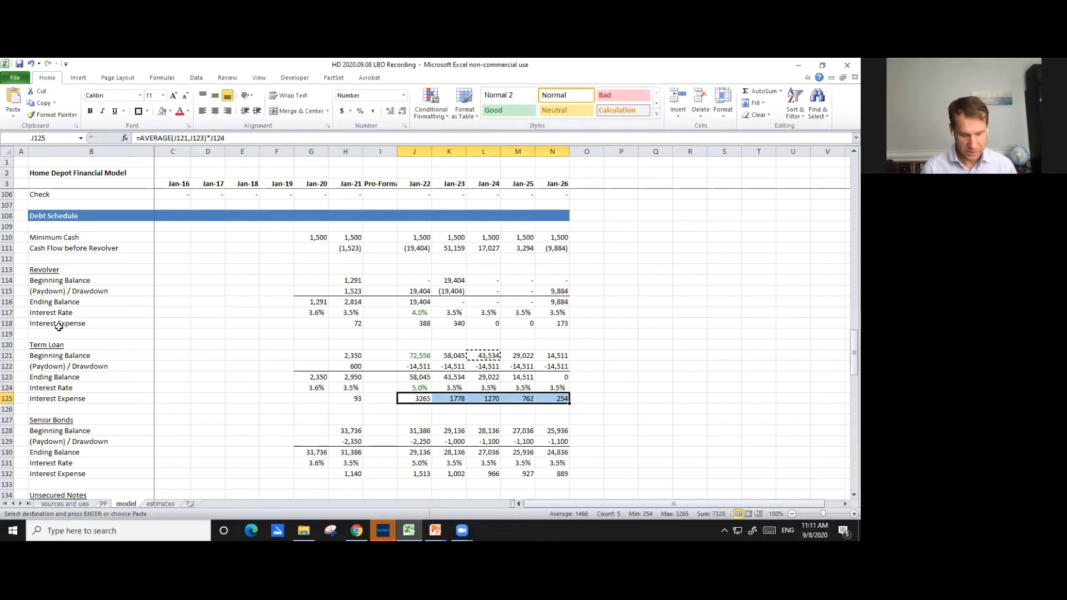
pyautogui.hotkey('ctrl', 'alt', 'v')
pyautogui.press('t')
pyautogui.press('Return')
pyautogui.press('Escape')
# - Link the Senior Bonds' Jan-22 beginning balance in J128 to F23 of the sources and ues sheet, with green font
pyautogui.press('Down')
pyautogui.press('Down')
pyautogui.press('Down')
pyautogui.press('Down')
pyautogui.press('Down')
pyautogui.press('Down')
pyautogui.press('Down')
pyautogui.press('Down')
pyautogui.press('Down')
pyautogui.press('Down')
pyautogui.press('Down')
pyautogui.press('Down')
pyautogui.press('Down')
pyautogui.press('Down')
pyautogui.press('Down')
pyautogui.press('Down')
pyautogui.press('Up')
pyautogui.press('Up')
pyautogui.press('Up')
pyautogui.press('Up')
pyautogui.press('Up')
pyautogui.press('Up')
pyautogui.press('Up')
pyautogui.press('Up')
pyautogui.press('Up')
pyautogui.press('Up')
pyautogui.press('Up')
pyautogui.write('=')
pyautogui.hotkey('ctrl', 'pageup')
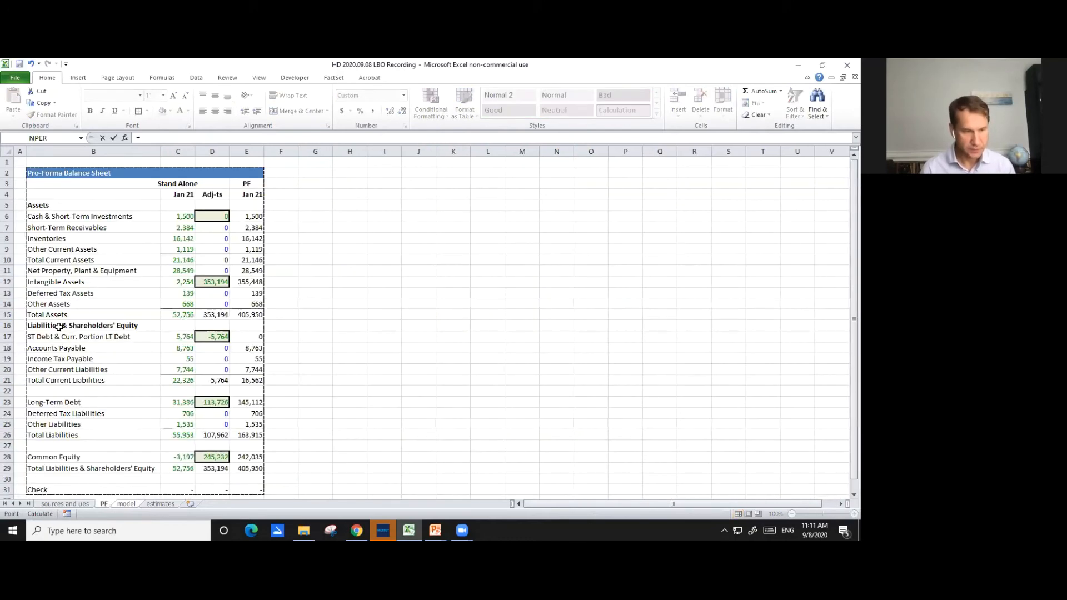
pyautogui.hotkey('ctrl', 'pageup')
pyautogui.press('Down')
pyautogui.press('Down')
pyautogui.press('Down')
pyautogui.press('Down')
pyautogui.press('Down')
pyautogui.press('Down')
pyautogui.press('Down')
pyautogui.press('Down')
pyautogui.press('Down')
pyautogui.press('Down')
pyautogui.press('Down')
pyautogui.press('Down')
pyautogui.press('Down')
pyautogui.press('Down')
pyautogui.press('Down')
pyautogui.press('Down')
pyautogui.press('Right')
pyautogui.press('Right')
pyautogui.press('Right')
pyautogui.press('Right')
pyautogui.press('Right')
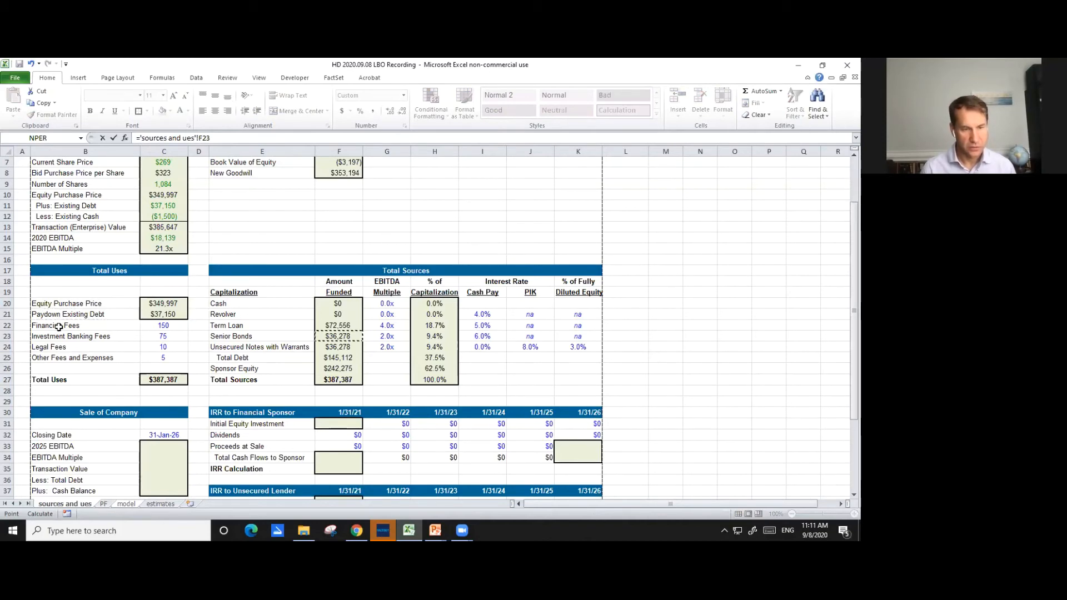
pyautogui.press('Return')
pyautogui.press('Up')
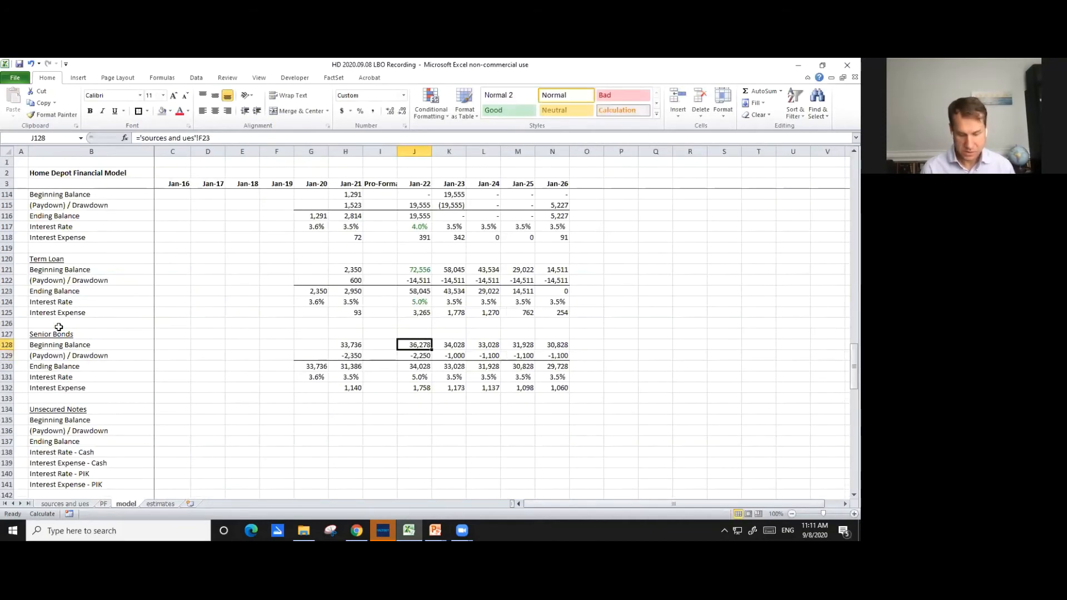
pyautogui.hotkey('ctrl', "'")
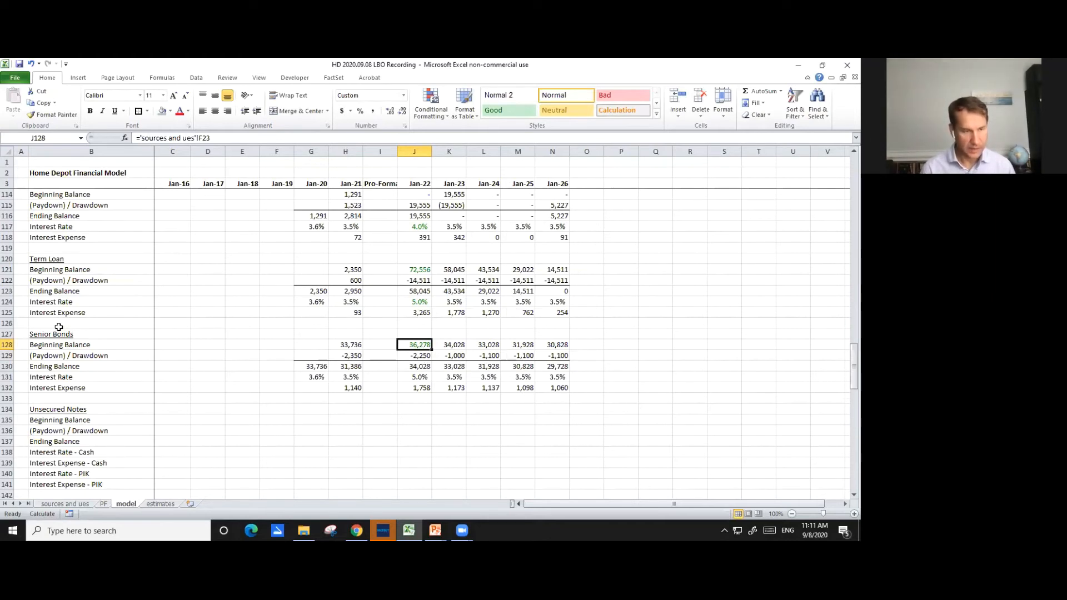
# - Set the Senior Bonds' (Paydown) / Drawdown for Jan-22 through Jan-26 in J129:N129 to 0, in blue font
pyautogui.press('Down')
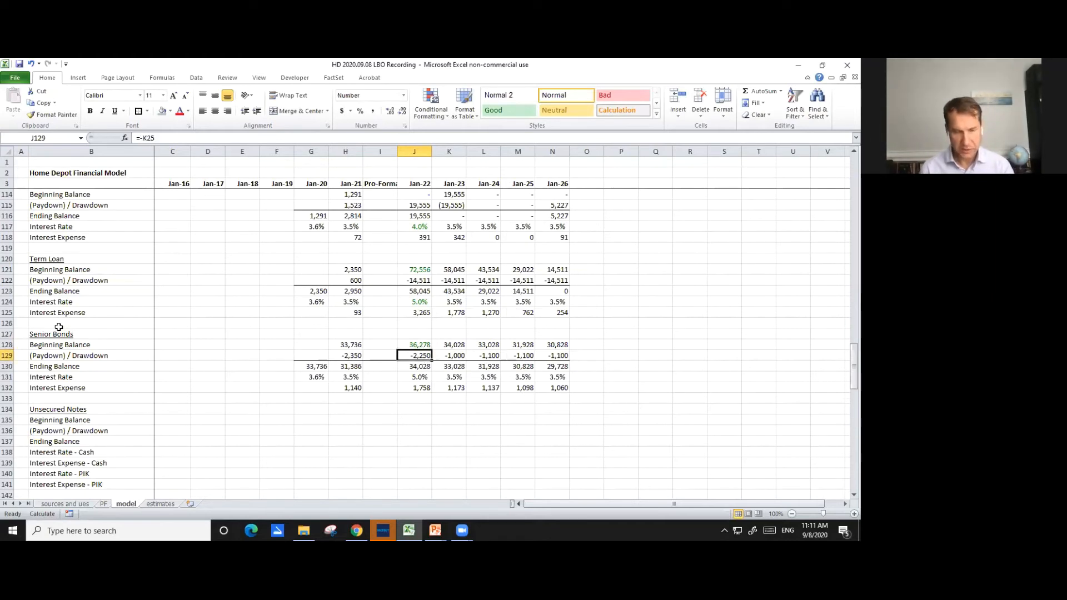
pyautogui.write('0')
pyautogui.press('Return')
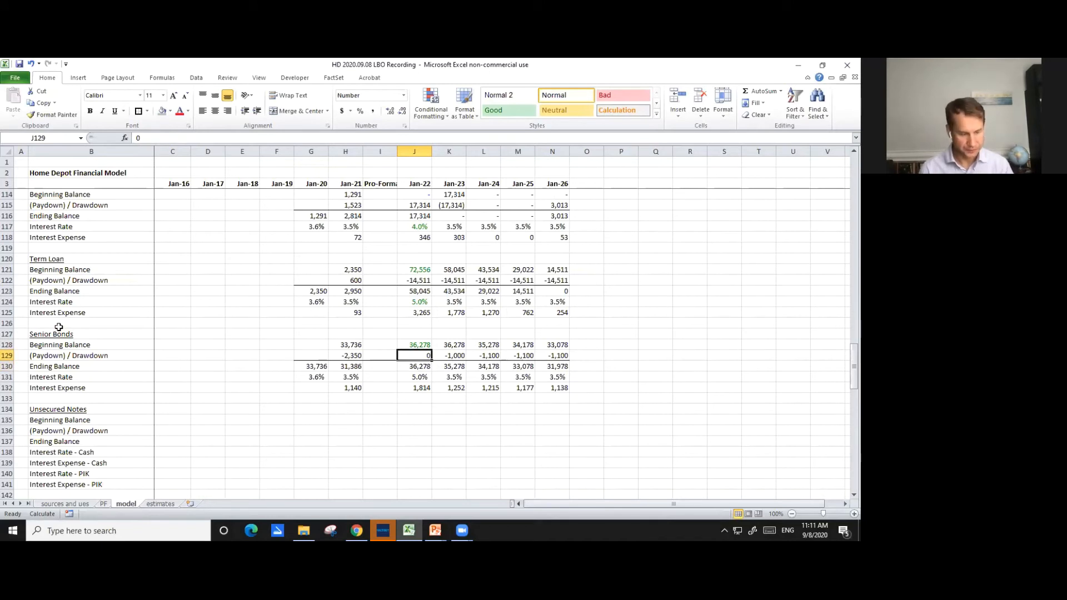
pyautogui.hotkey('ctrl', 'c')
pyautogui.hotkey('shift', 'Right')
pyautogui.hotkey('shift', 'Right')
pyautogui.hotkey('shift', 'Right')
pyautogui.hotkey('shift', 'Right')
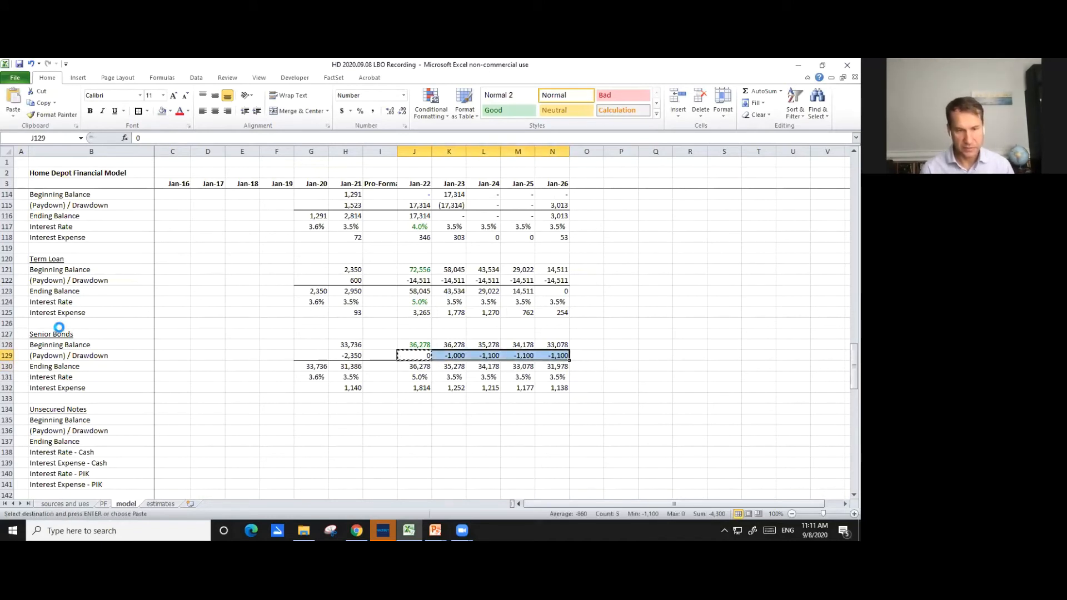
pyautogui.hotkey('ctrl', 'v')
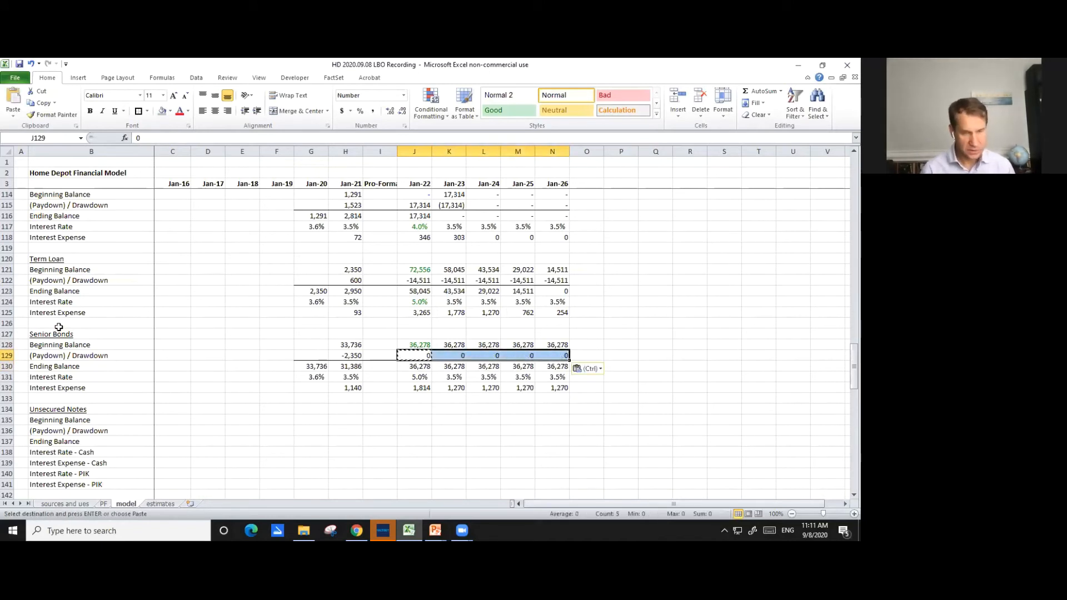
pyautogui.hotkey('ctrl', "'")
pyautogui.press('Escape')
pyautogui.press('Down')
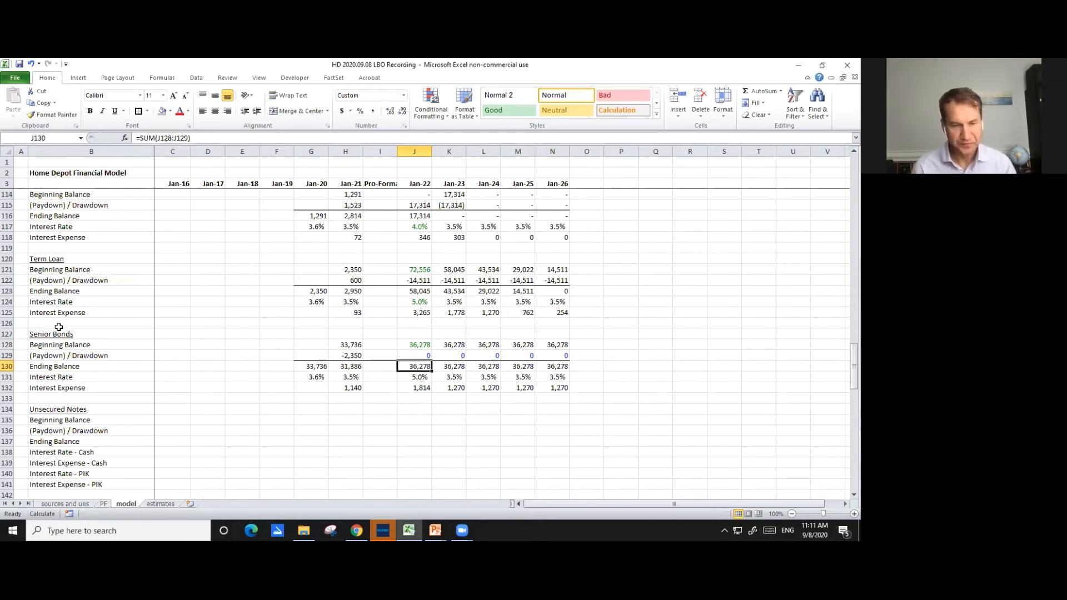
# - Link the Senior Bonds' Jan-22 interest rate in J131 to their Cash Pay rate in I23 of the sources and ues sheet
pyautogui.press('Right')
pyautogui.press('Right')
pyautogui.press('Right')
pyautogui.press('Left')
pyautogui.press('Left')
pyautogui.press('Down')
pyautogui.press('Left')
pyautogui.write('=')
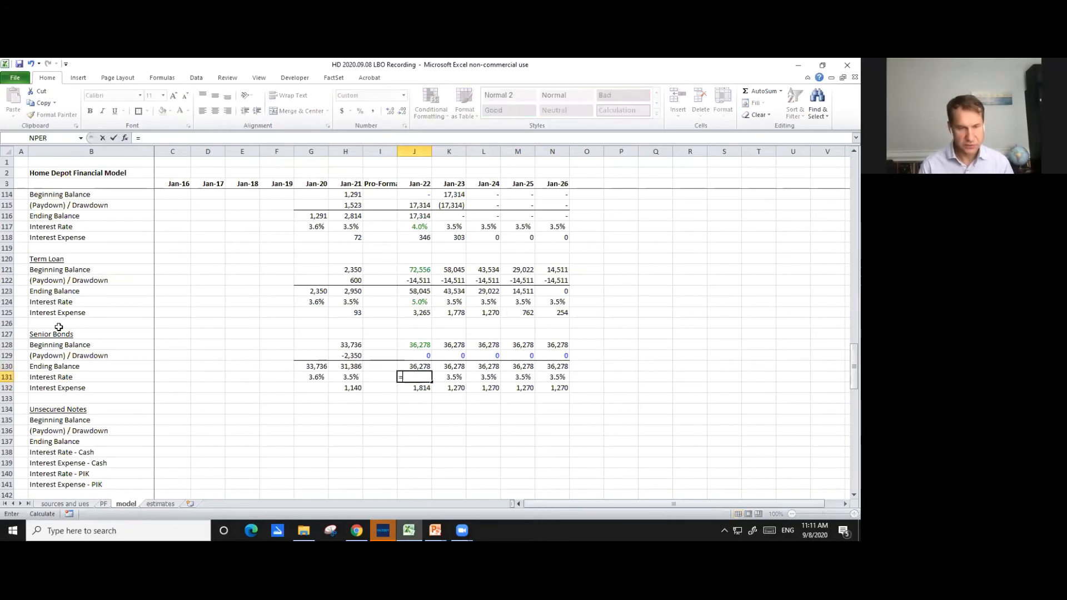
pyautogui.hotkey('ctrl', 'pageup')
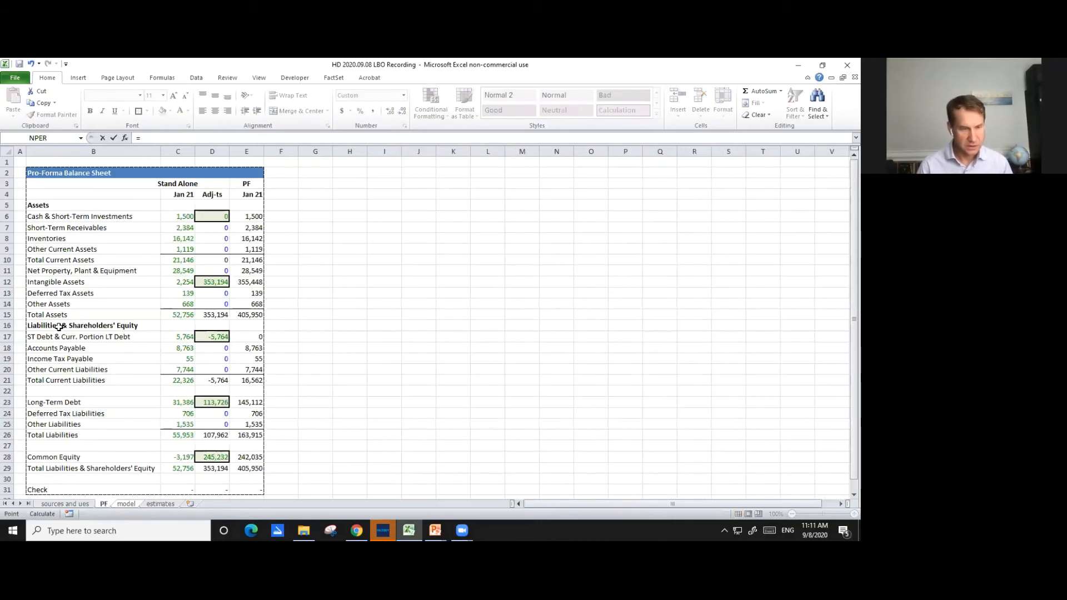
pyautogui.hotkey('ctrl', 'pageup')
pyautogui.press('Home')
pyautogui.press('Right')
pyautogui.hotkey('ctrl', 'Down')
pyautogui.press('Right')
pyautogui.press('Right')
pyautogui.press('Down')
pyautogui.press('Down')
pyautogui.press('Right')
pyautogui.press('Down')
pyautogui.press('Down')
pyautogui.press('Right')
pyautogui.press('Down')
pyautogui.press('Down')
pyautogui.press('Right')
pyautogui.press('Right')
pyautogui.press('Down')
pyautogui.press('Down')
pyautogui.press('Right')
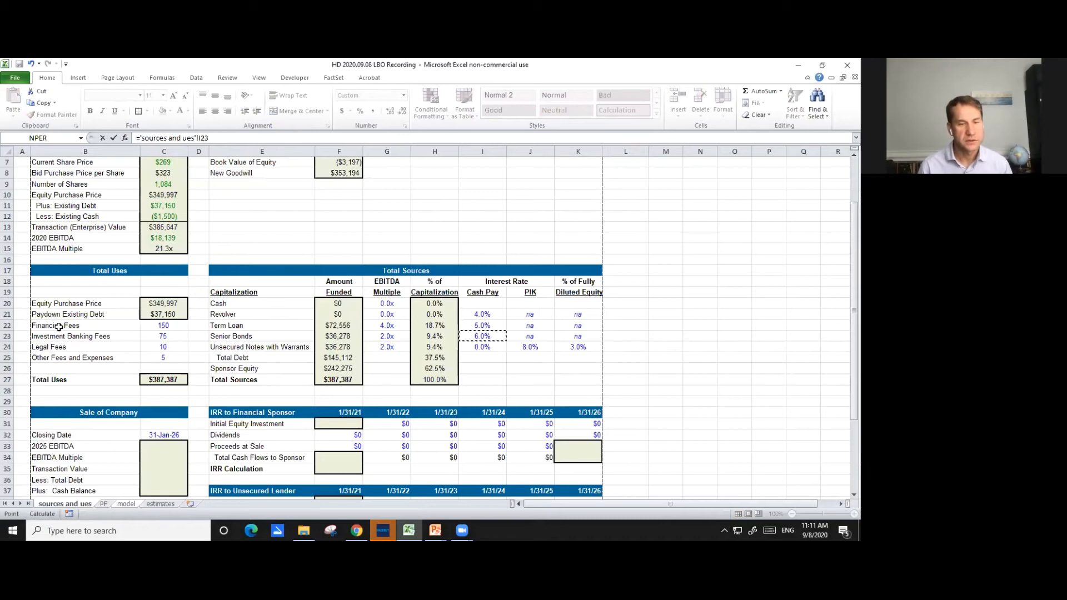
pyautogui.press('Return')
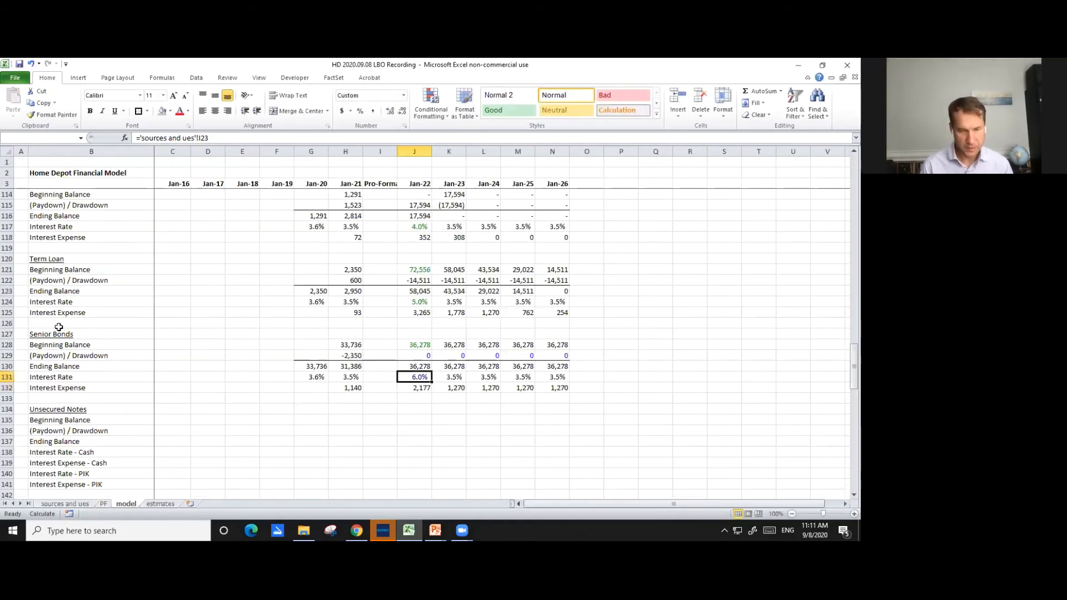
# - Set the Senior Bonds' Jan-23 interest rate in K131 equal to J131 and copy the formula across to N131
pyautogui.press('Right')
pyautogui.write('=')
pyautogui.press('Left')
pyautogui.hotkey('ctrl', 'Return')
pyautogui.hotkey('ctrl', 'c')
pyautogui.hotkey('shift', 'Right')
pyautogui.hotkey('shift', 'Right')
pyautogui.hotkey('shift', 'Right')
pyautogui.hotkey('ctrl', 'v')
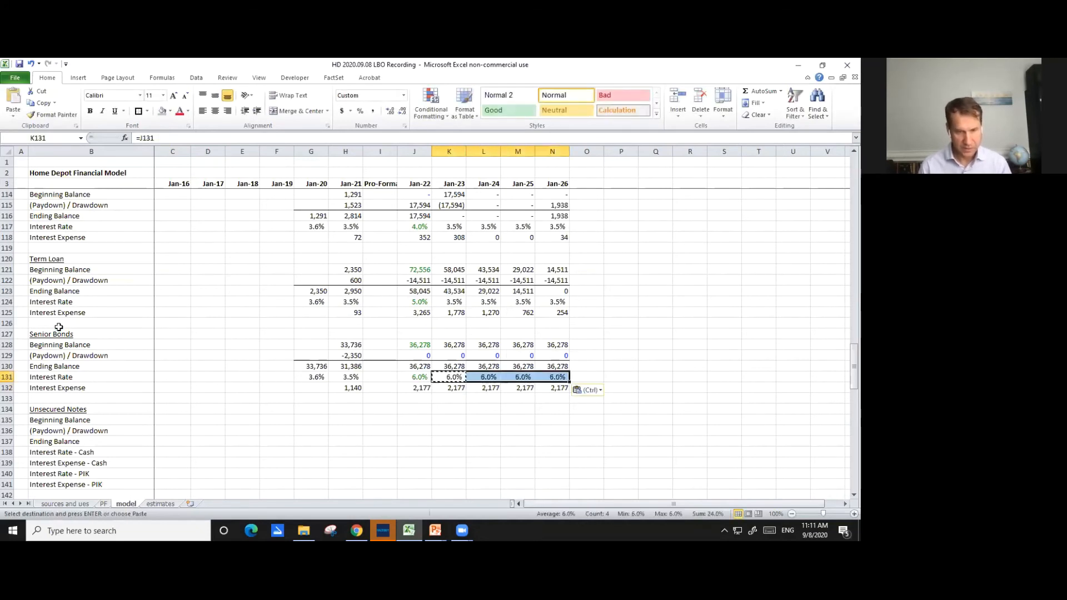
# - Copy the Senior Bonds' interest rate formulas for Jan-23 through Jan-26 in K131:N131 to the Term Loan's interest rate cells K124:N124
pyautogui.press('Left')
pyautogui.press('Right')
pyautogui.hotkey('shift', 'Right')
pyautogui.hotkey('shift', 'Right')
pyautogui.hotkey('shift', 'Right')
pyautogui.hotkey('ctrl', 'c')
pyautogui.press('Up')
pyautogui.press('Up')
pyautogui.press('Up')
pyautogui.press('Up')
pyautogui.press('Up')
pyautogui.press('Up')
pyautogui.press('Up')
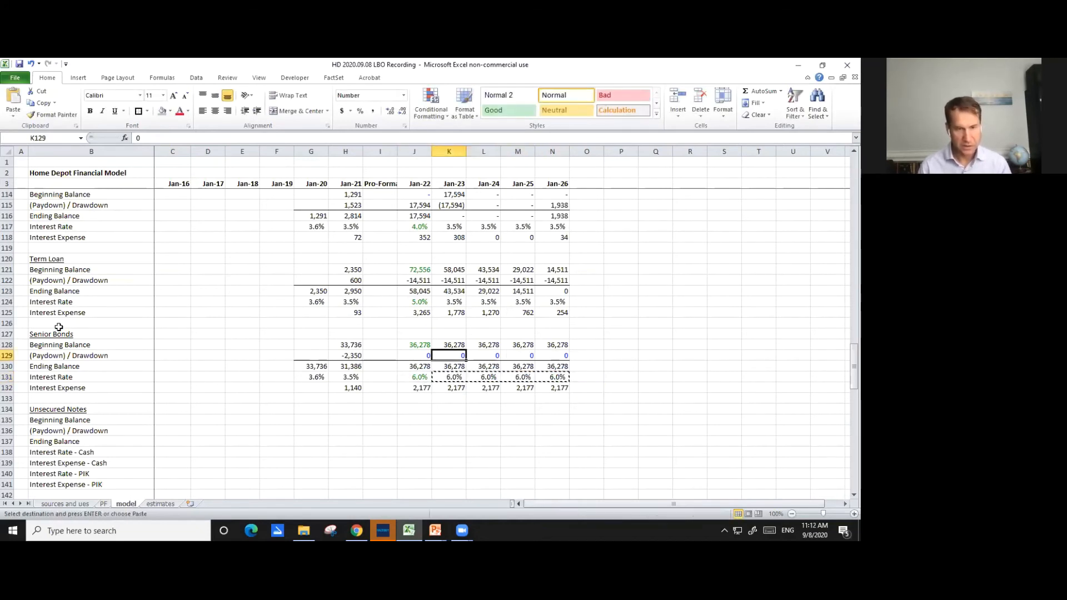
pyautogui.hotkey('ctrl', 'v')
# - Paste the same prior-year interest rate formulas into the Revolver's interest rate cells for Jan-23 through Jan-26, K117:N117
pyautogui.press('Up')
pyautogui.press('Up')
pyautogui.press('Up')
pyautogui.press('Up')
pyautogui.press('Up')
pyautogui.press('Up')
pyautogui.press('Up')
pyautogui.press('Up')
pyautogui.press('Up')
pyautogui.press('Up')
pyautogui.press('Up')
pyautogui.press('Up')
pyautogui.press('Up')
pyautogui.press('Up')
pyautogui.press('Up')
pyautogui.press('Up')
pyautogui.press('Up')
pyautogui.press('Up')
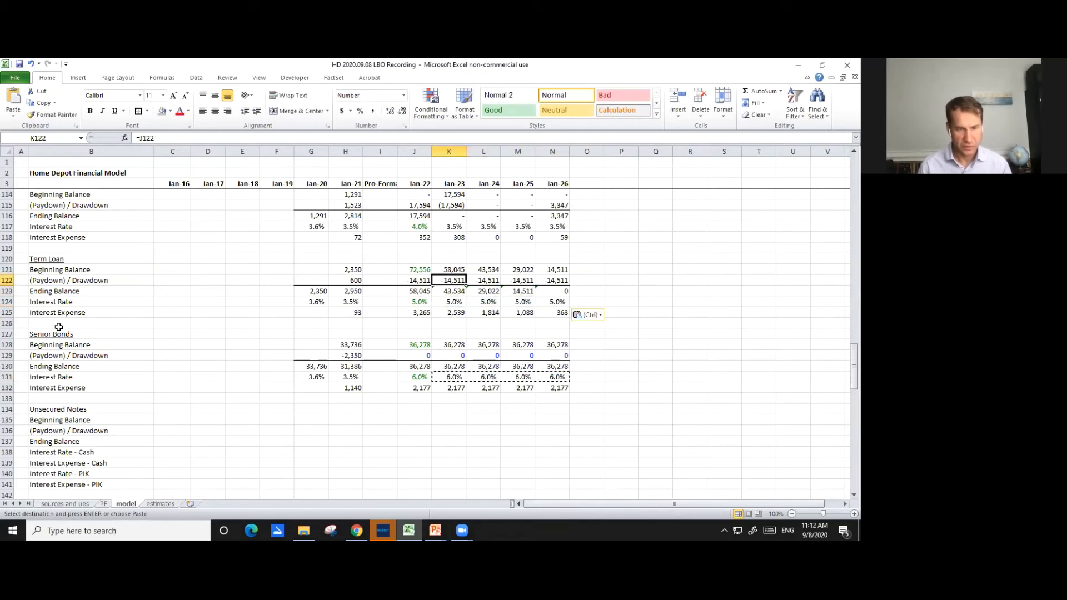
pyautogui.press('Down')
pyautogui.press('Down')
pyautogui.press('Down')
pyautogui.press('Down')
pyautogui.press('Down')
pyautogui.press('Down')
pyautogui.press('Down')
pyautogui.press('Down')
pyautogui.press('Down')
pyautogui.press('Down')
pyautogui.press('Down')
pyautogui.hotkey('shift', 'Right')
pyautogui.hotkey('shift', 'Right')
pyautogui.hotkey('shift', 'Right')
pyautogui.press('Return')
# - Copy the Senior Bonds' Jan-22 through Jan-26 block J128:N132 into the Unsecured Notes section starting at J135
pyautogui.press('Right')
pyautogui.press('Right')
pyautogui.press('Down')
pyautogui.press('Down')
pyautogui.press('Down')
pyautogui.press('Down')
pyautogui.press('Down')
pyautogui.press('Down')
pyautogui.press('Down')
pyautogui.press('Down')
pyautogui.press('Down')
pyautogui.press('Down')
pyautogui.press('Down')
pyautogui.press('Down')
pyautogui.press('Down')
pyautogui.press('Down')
pyautogui.press('Down')
pyautogui.press('Down')
pyautogui.press('Down')
pyautogui.press('Down')
pyautogui.press('Down')
pyautogui.press('Down')
pyautogui.press('Down')
pyautogui.press('Down')
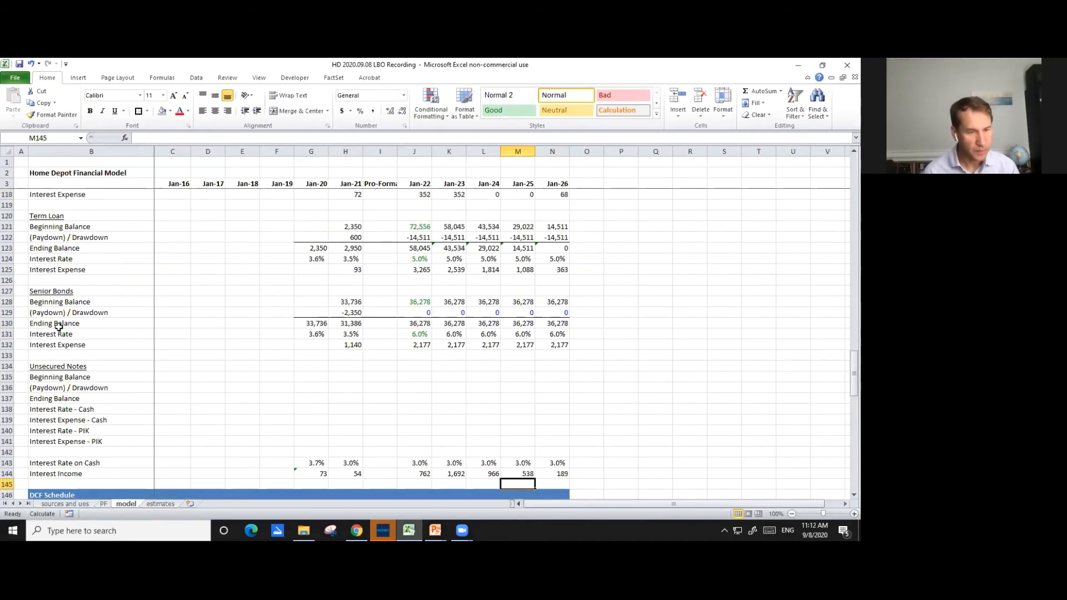
pyautogui.press('Up')
pyautogui.press('Left')
pyautogui.press('Up')
pyautogui.press('Up')
pyautogui.press('Up')
pyautogui.press('Up')
pyautogui.press('Up')
pyautogui.press('Left')
pyautogui.press('Up')
pyautogui.press('Up')
pyautogui.press('Up')
pyautogui.press('Up')
pyautogui.press('Up')
pyautogui.press('Up')
pyautogui.press('Up')
pyautogui.press('Up')
pyautogui.press('Up')
pyautogui.press('Up')
pyautogui.press('Up')
pyautogui.press('Left')
pyautogui.hotkey('shift', 'Down')
pyautogui.hotkey('shift', 'Down')
pyautogui.hotkey('shift', 'Down')
pyautogui.hotkey('shift', 'Down')
pyautogui.hotkey('shift', 'Right')
pyautogui.hotkey('shift', 'Right')
pyautogui.hotkey('shift', 'Right')
pyautogui.hotkey('shift', 'Right')
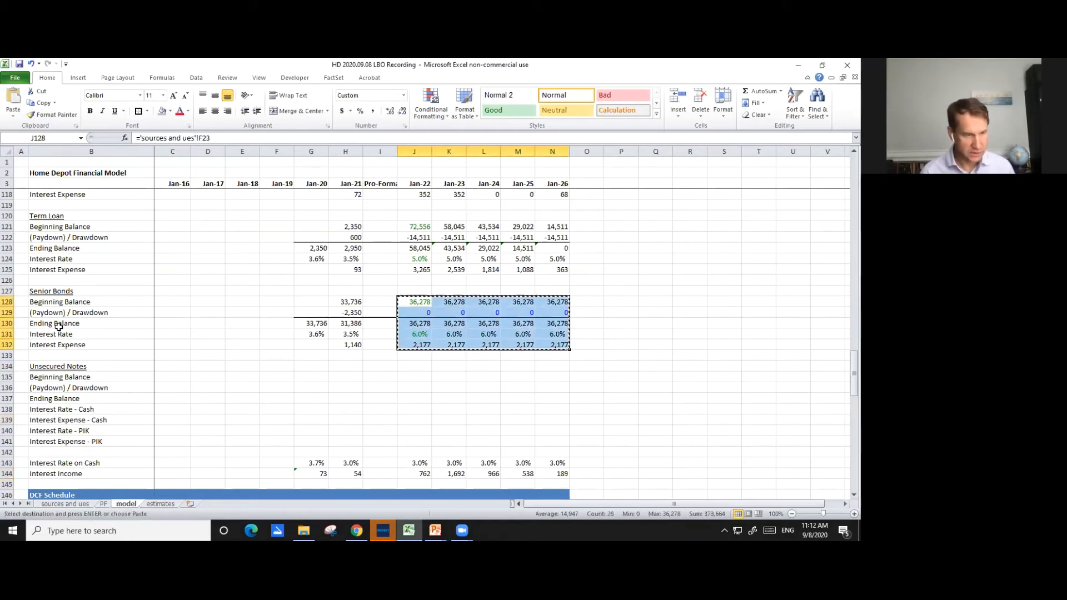
pyautogui.hotkey('ctrl', 'c')
pyautogui.press('Down')
pyautogui.press('Down')
pyautogui.press('Down')
pyautogui.press('Down')
pyautogui.press('Down')
pyautogui.press('Down')
pyautogui.press('Down')
pyautogui.hotkey('ctrl', 'v')
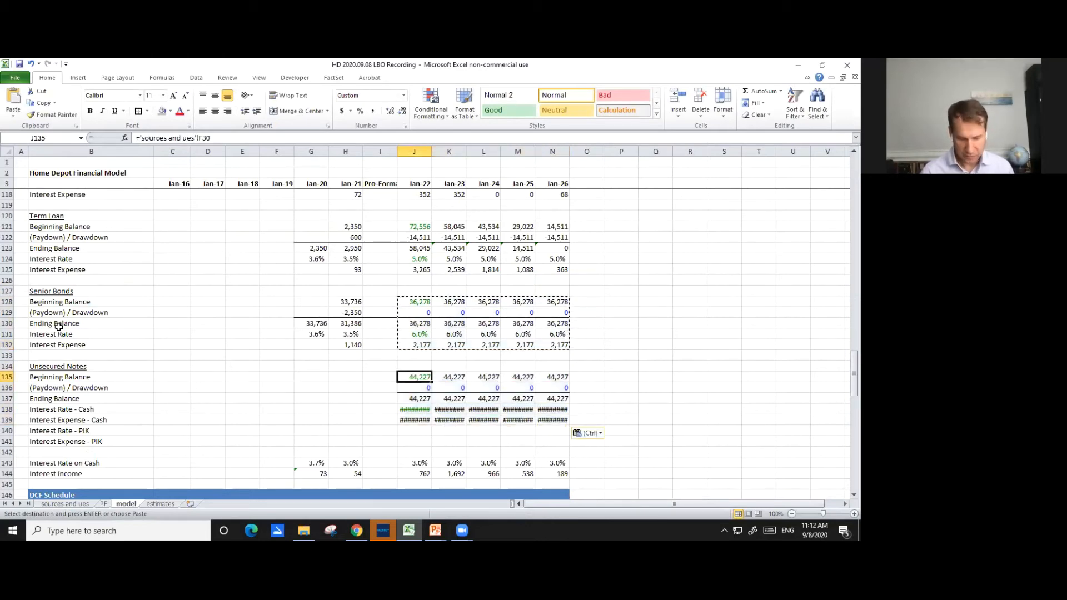
# - Link the Unsecured Notes' Jan-22 beginning balance in J135 to their Amount Funded in F24 of the sources and ues sheet
pyautogui.write('=')
pyautogui.hotkey('ctrl', 'pageup')
pyautogui.hotkey('ctrl', 'pageup')
pyautogui.press('Down')
pyautogui.press('Down')
pyautogui.press('Down')
pyautogui.press('Down')
pyautogui.press('Down')
pyautogui.press('Down')
pyautogui.press('Down')
pyautogui.press('Down')
pyautogui.press('Down')
pyautogui.press('Down')
pyautogui.press('Down')
pyautogui.press('Down')
pyautogui.press('Down')
pyautogui.press('Down')
pyautogui.press('Right')
pyautogui.press('Right')
pyautogui.press('Right')
pyautogui.press('Right')
pyautogui.press('Right')
pyautogui.press('Right')
pyautogui.press('Down')
pyautogui.press('Down')
pyautogui.press('Down')
pyautogui.press('Left')
pyautogui.press('Return')
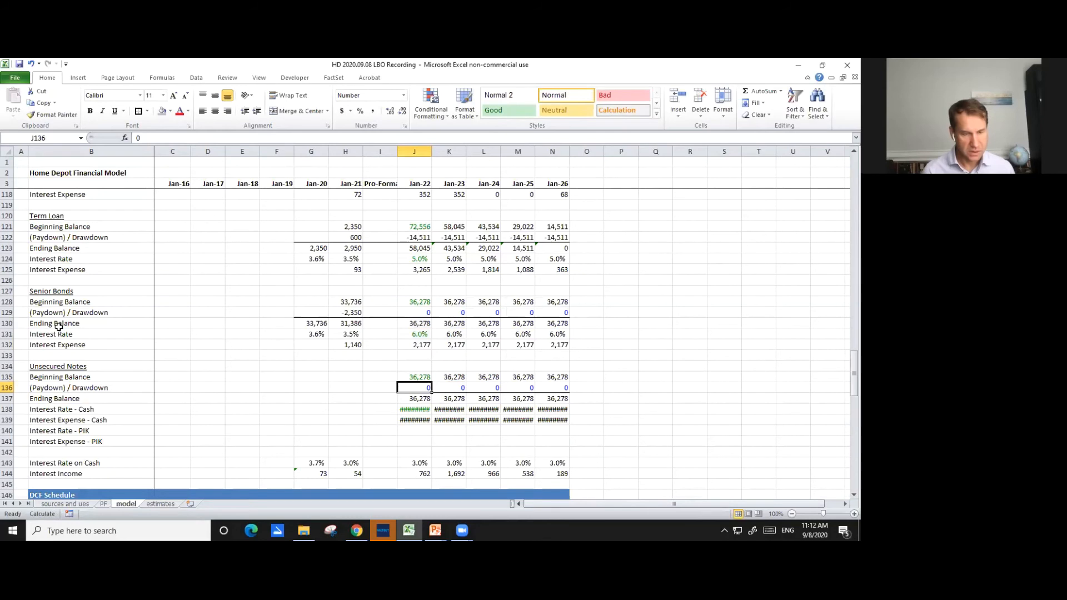
# - Link the Unsecured Notes' Jan-22 cash interest rate in J138 to their Cash Pay rate in I24 of the sources and ues sheet
pyautogui.press('Down')
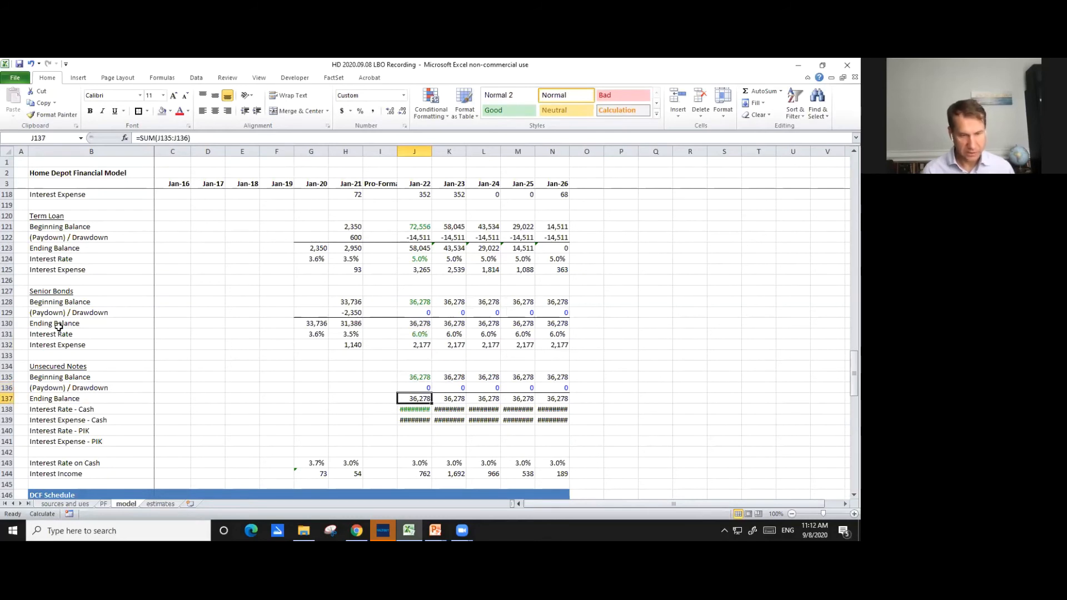
pyautogui.press('Down')
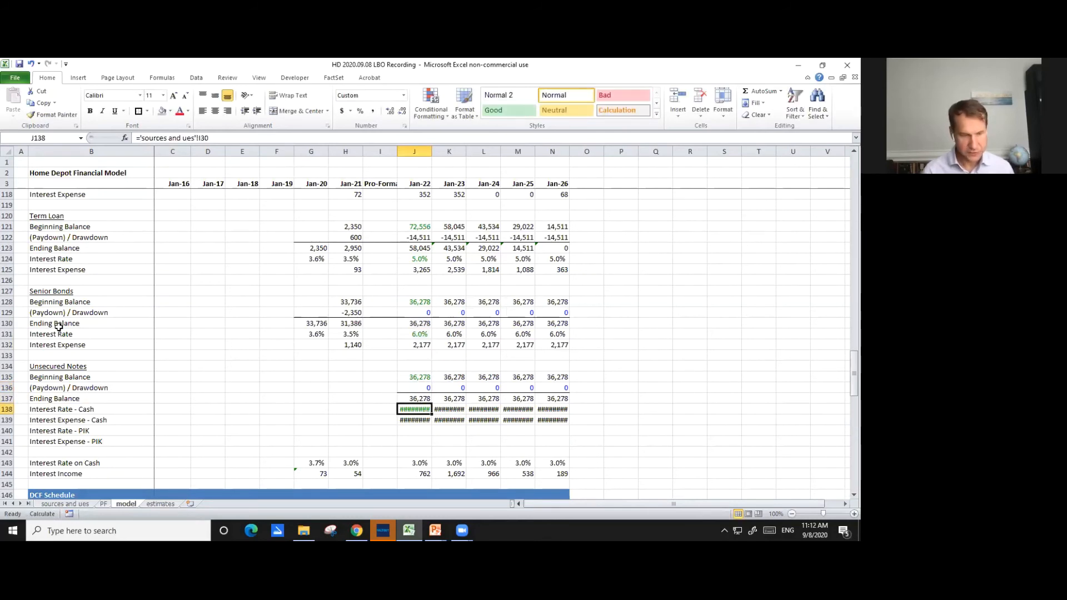
pyautogui.write('=')
pyautogui.hotkey('ctrl', 'pageup')
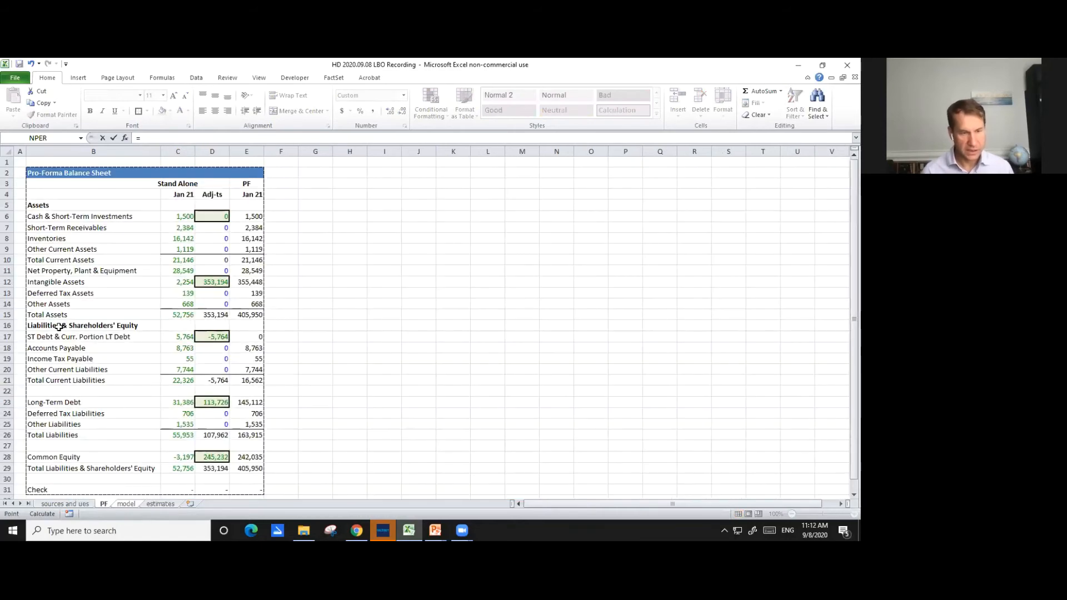
pyautogui.hotkey('ctrl', 'pageup')
pyautogui.press('Down')
pyautogui.press('Right')
pyautogui.press('Right')
pyautogui.press('Right')
pyautogui.press('Right')
pyautogui.press('Right')
pyautogui.press('Right')
pyautogui.press('Right')
pyautogui.press('Right')
pyautogui.press('Down')
pyautogui.press('Down')
pyautogui.press('Down')
pyautogui.press('Down')
pyautogui.press('Down')
pyautogui.press('Down')
pyautogui.press('Down')
pyautogui.press('Down')
pyautogui.press('Down')
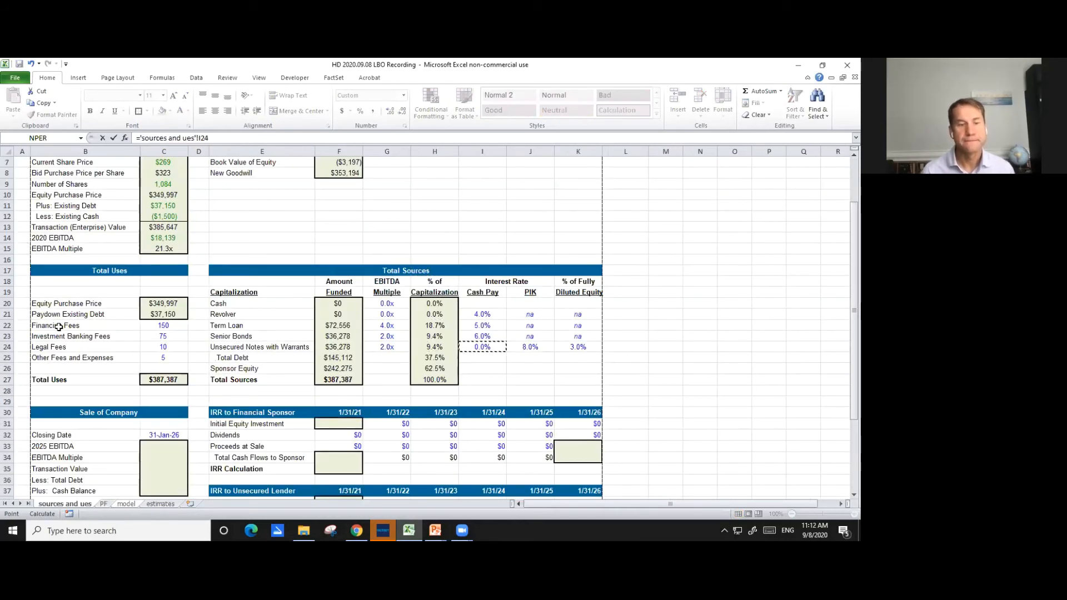
pyautogui.press('Up')
pyautogui.press('Return')
# - Link the Unsecured Notes' Jan-22 PIK interest rate in J140 to the PIK rate in J24 of the sources and ues sheet
pyautogui.press('Down')
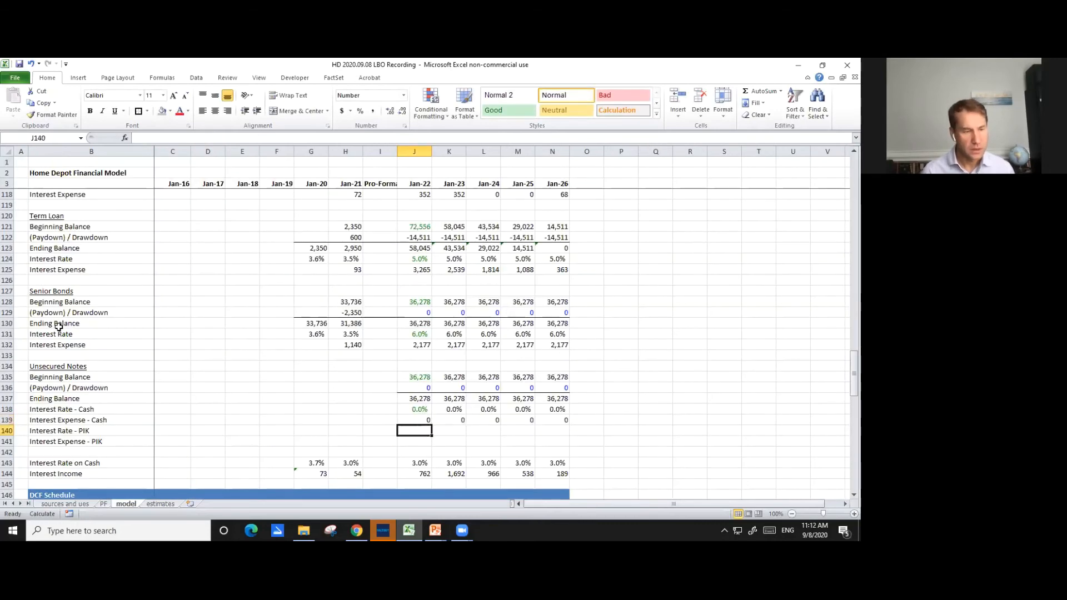
pyautogui.write('=')
pyautogui.hotkey('ctrl', 'pageup')
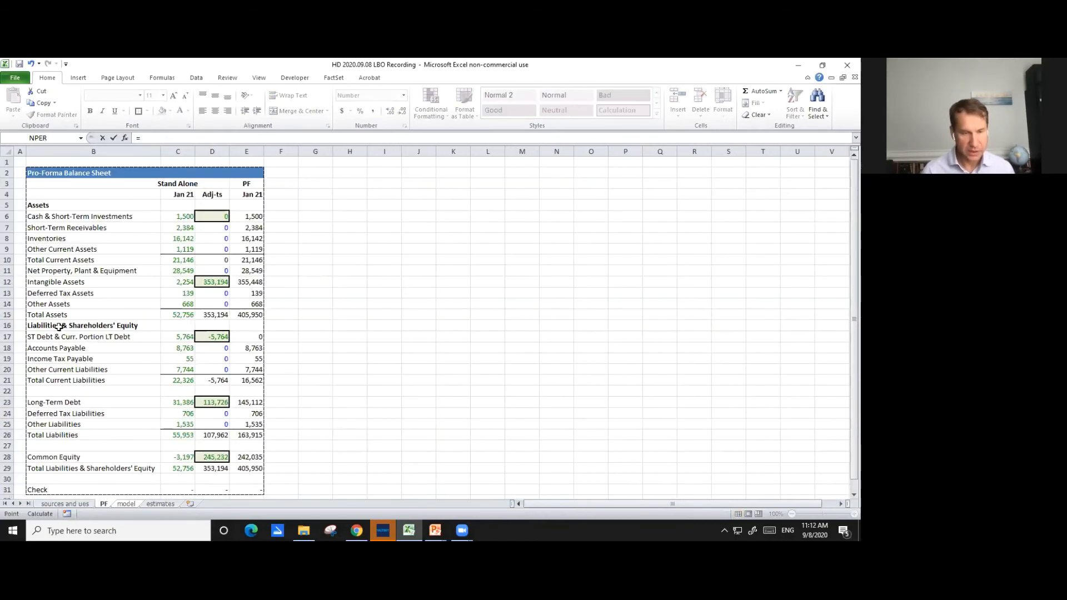
pyautogui.hotkey('ctrl', 'pageup')
pyautogui.press('Up')
pyautogui.press('Up')
pyautogui.press('Right')
pyautogui.press('Right')
pyautogui.press('Right')
pyautogui.press('Right')
pyautogui.press('Right')
pyautogui.press('Right')
pyautogui.press('Up')
pyautogui.press('Up')
pyautogui.press('Up')
pyautogui.press('Up')
pyautogui.press('Up')
pyautogui.press('Down')
pyautogui.press('Down')
pyautogui.press('Down')
pyautogui.press('Down')
pyautogui.press('Down')
pyautogui.press('Down')
pyautogui.press('Down')
pyautogui.press('Down')
pyautogui.press('Down')
pyautogui.press('Down')
pyautogui.press('Down')
pyautogui.press('Down')
pyautogui.press('Down')
pyautogui.press('Down')
pyautogui.press('Down')
pyautogui.press('Down')
pyautogui.press('Down')
pyautogui.press('Down')
pyautogui.press('Down')
pyautogui.press('Down')
pyautogui.press('Right')
pyautogui.press('Down')
pyautogui.press('Down')
pyautogui.press('Right')
pyautogui.press('Return')
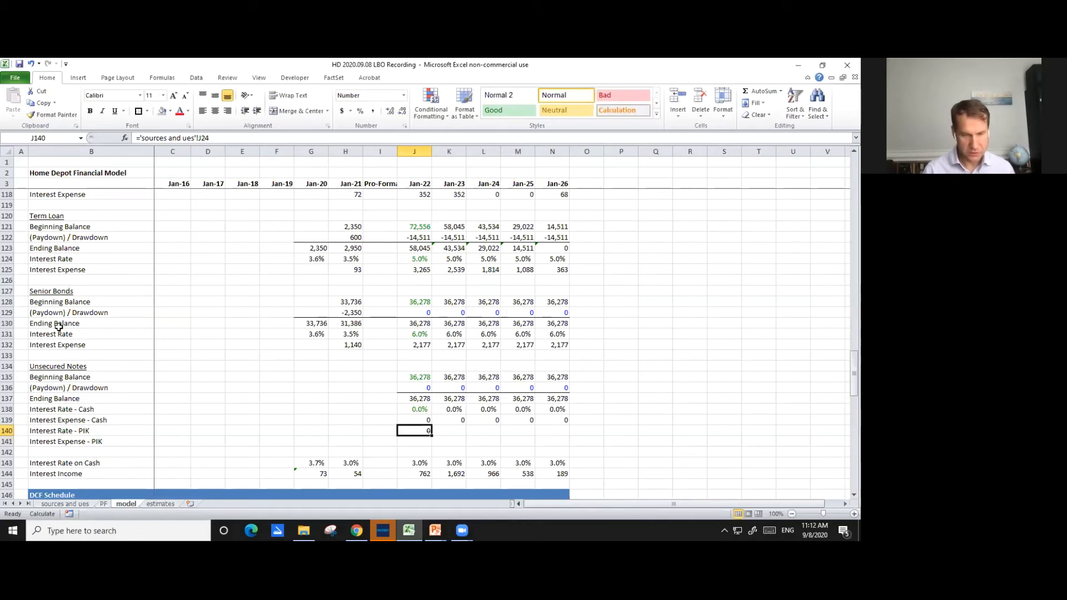
# - Copy only the formatting of the cash interest rate cell J138 to the PIK interest rate cell J140
pyautogui.press('Up')
pyautogui.press('Up')
pyautogui.hotkey('ctrl', 'c')
pyautogui.press('Down')
pyautogui.press('Down')
pyautogui.hotkey('alt', 'e')
pyautogui.press('s')
pyautogui.press('t')
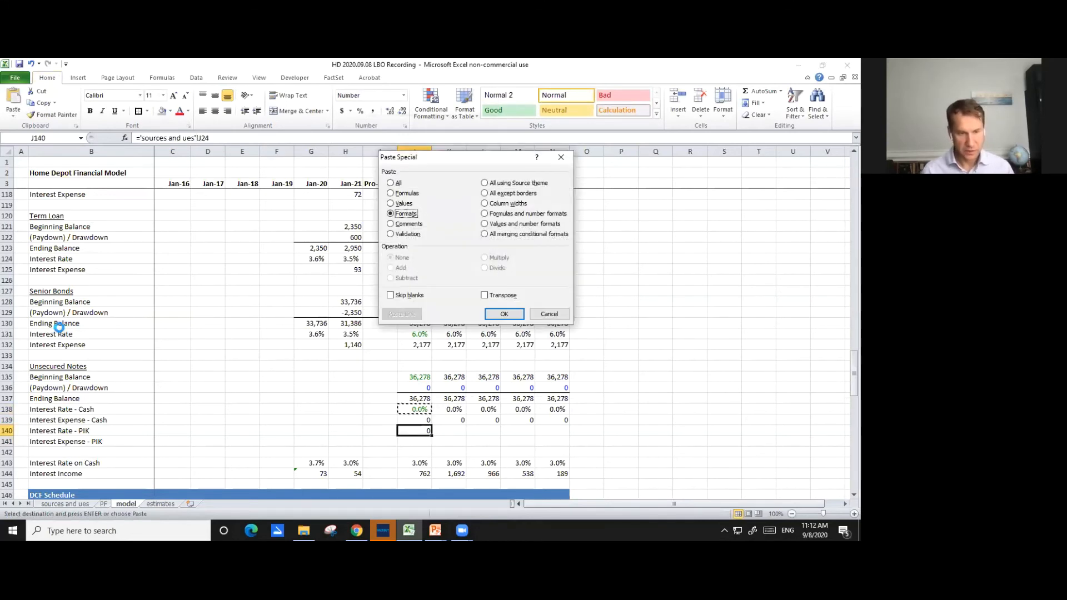
pyautogui.press('Return')
# - Set the Unsecured Notes' Jan-23 PIK rate in K140 equal to J140, formatted as a percentage, and copy it across to N140
pyautogui.press('Right')
pyautogui.write('=')
pyautogui.press('Left')
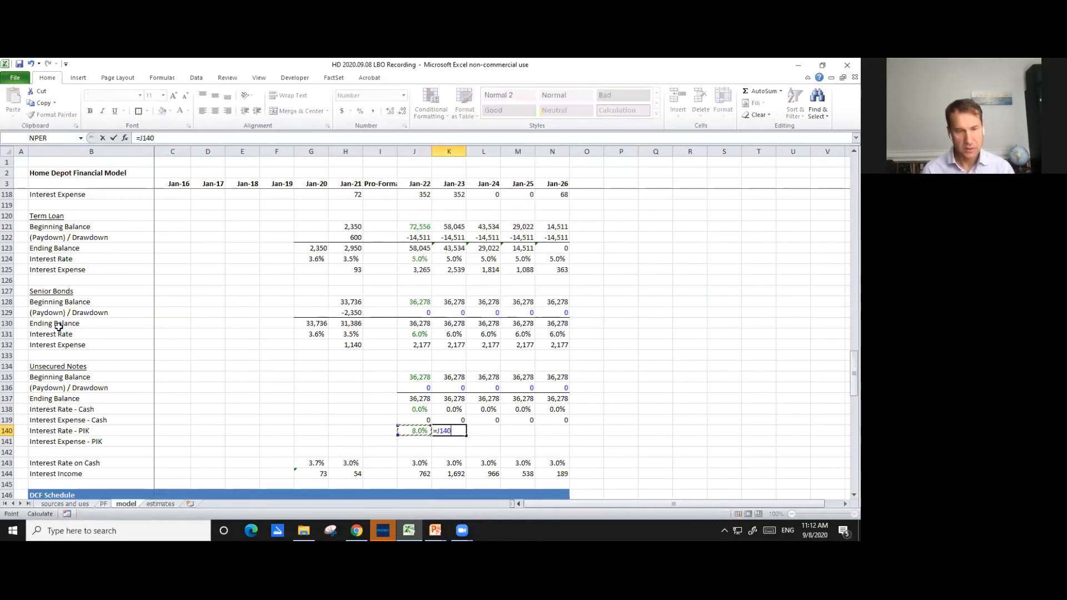
pyautogui.hotkey('ctrl', 'Return')
pyautogui.hotkey('ctrl', 'shift', '5')
pyautogui.hotkey('shift', 'Right')
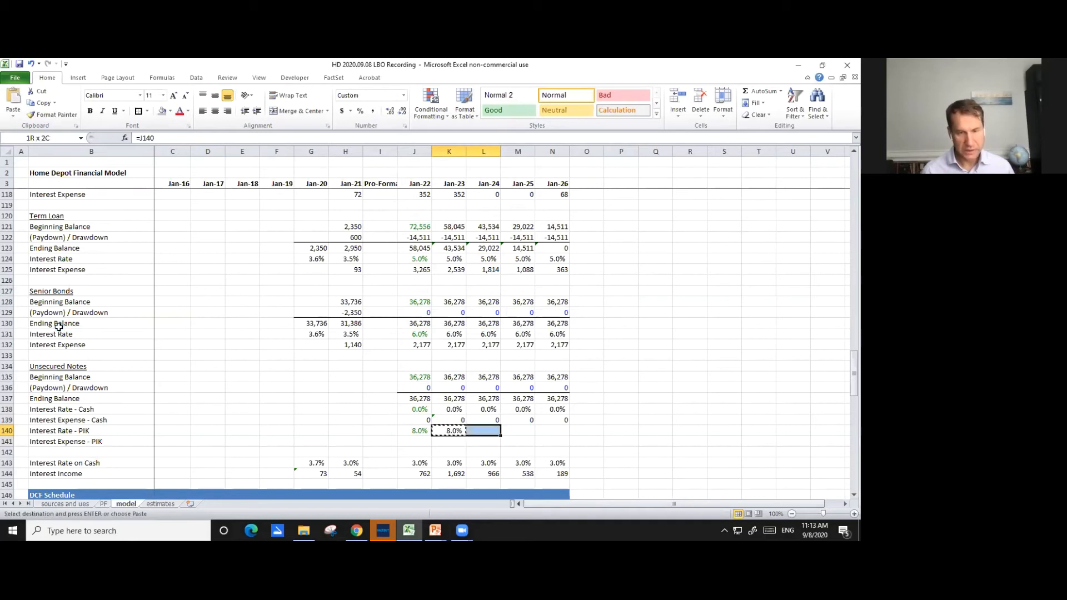
pyautogui.hotkey('shift', 'Right')
pyautogui.hotkey('shift', 'Right')
pyautogui.hotkey('ctrl', 'r')
# - Calculate the Unsecured Notes' Jan-22 PIK interest expense in J141 with =J140*AVERAGE(J135,J137)
pyautogui.press('Down')
pyautogui.press('Left')
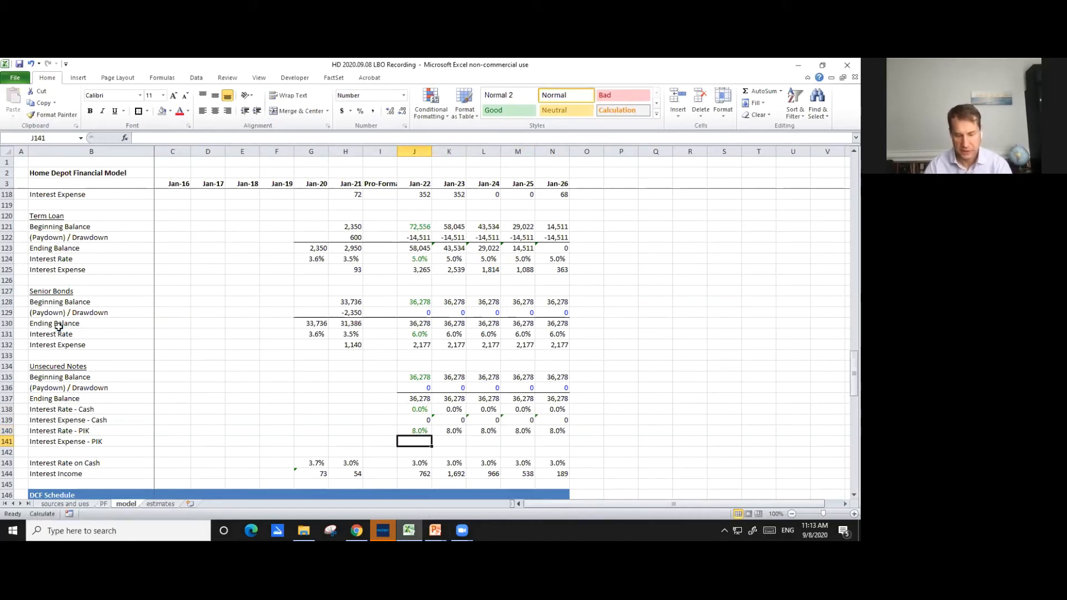
pyautogui.write('=')
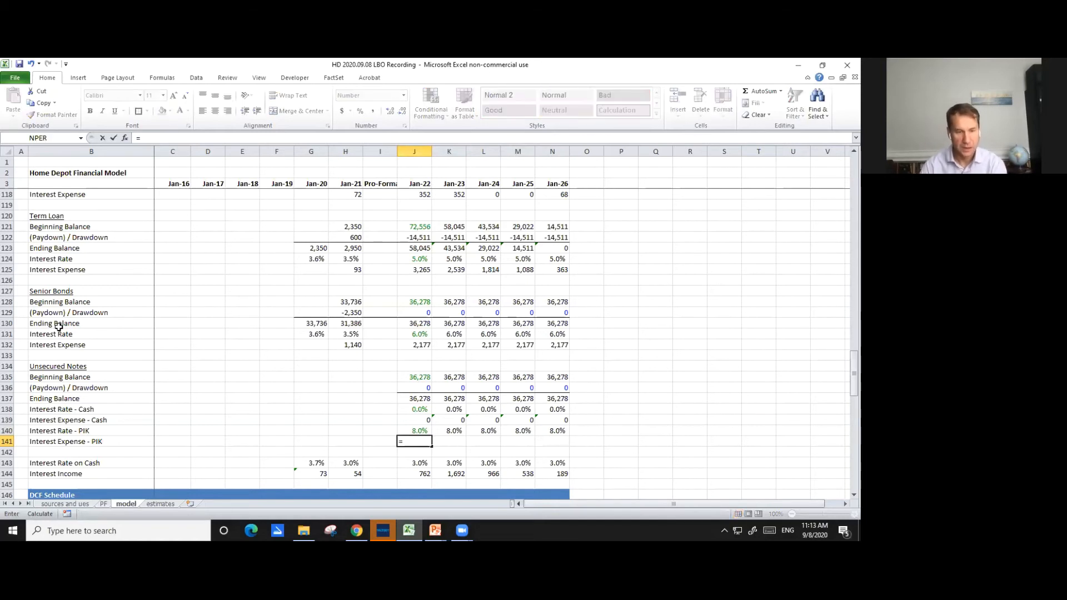
pyautogui.press('Up')
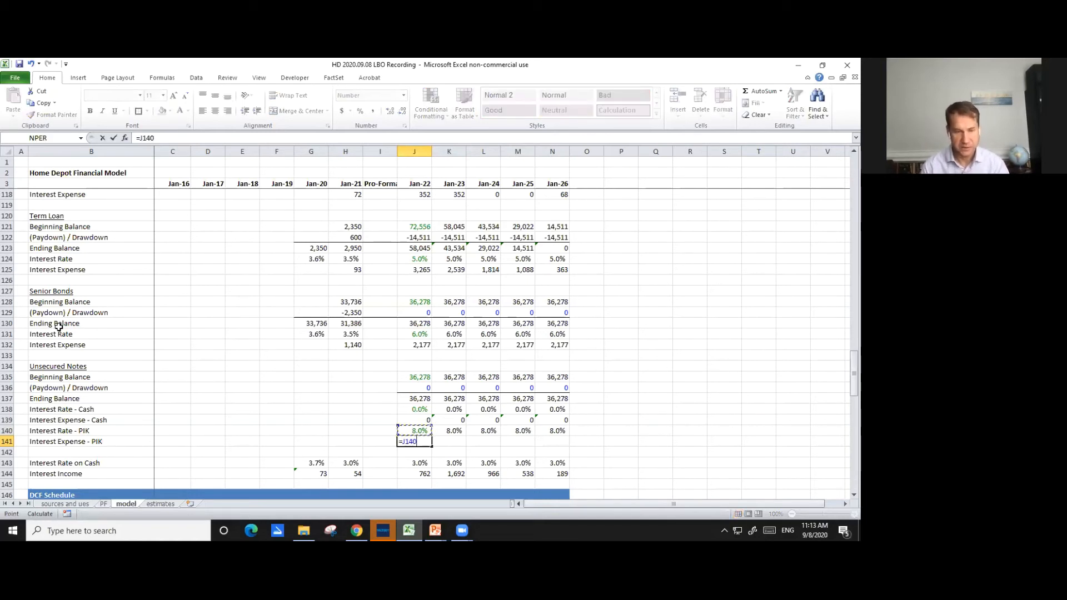
pyautogui.write('*')
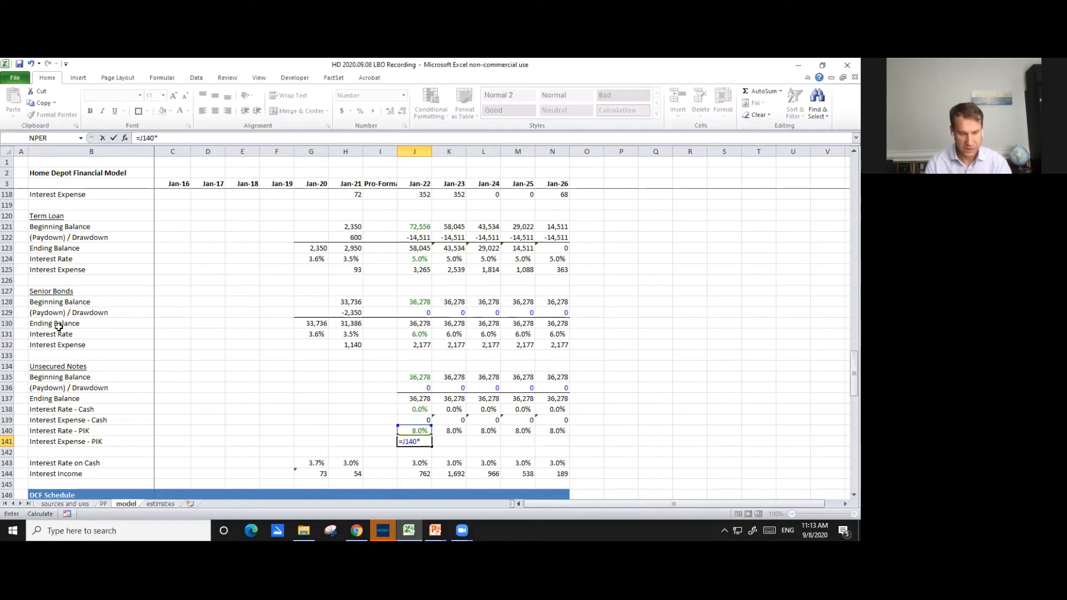
pyautogui.write('average(')
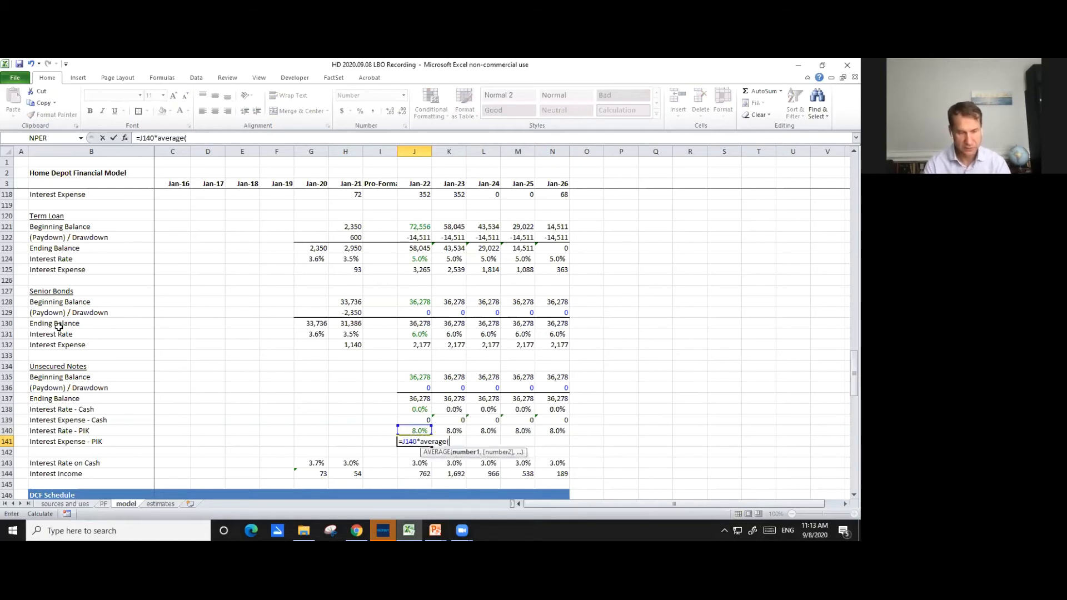
pyautogui.press('Up')
pyautogui.press('Up')
pyautogui.press('Up')
pyautogui.press('Up')
pyautogui.press('Up')
pyautogui.press('Up')
pyautogui.write(',')
pyautogui.press('Up')
pyautogui.press('Up')
pyautogui.press('Up')
pyautogui.press('Up')
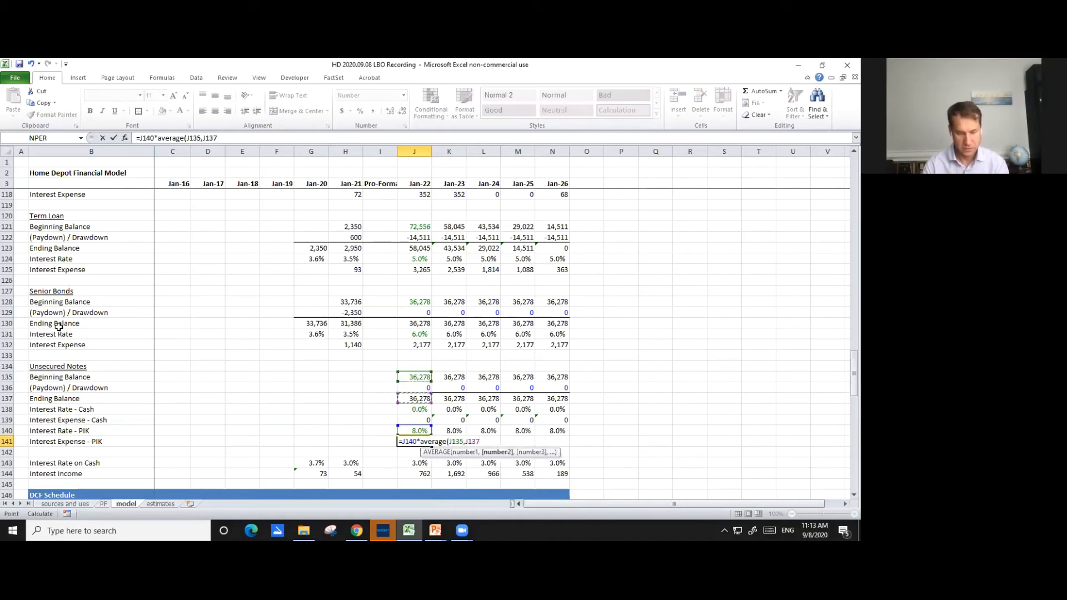
pyautogui.write(')')
pyautogui.press('Return')
# - Copy the PIK interest expense formula from J141 across to N141 and check the copied references in K141
pyautogui.press('Up')
pyautogui.hotkey('ctrl', 'c')
pyautogui.hotkey('shift', 'Right')
pyautogui.hotkey('shift', 'Right')
pyautogui.hotkey('shift', 'Right')
pyautogui.hotkey('shift', 'Right')
pyautogui.hotkey('ctrl', 'v')
pyautogui.press('Right')
pyautogui.press('F2')
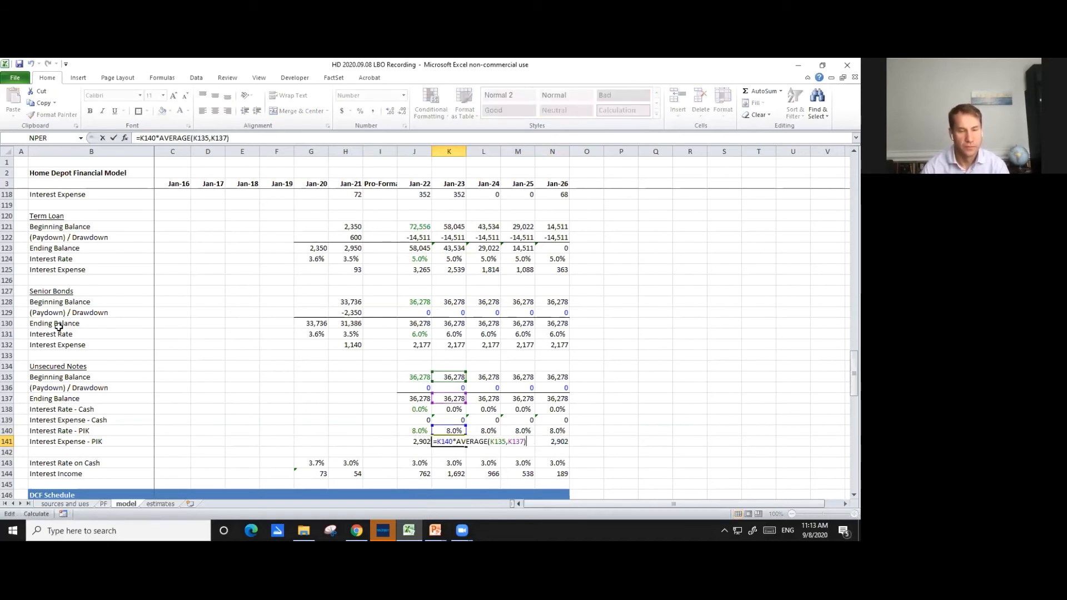
pyautogui.press('Escape')
# - Set the Unsecured Notes' Jan-22 (Paydown) / Drawdown in J136 equal to the PIK interest expense in J141
pyautogui.press('Left')
pyautogui.press('Up')
pyautogui.press('Up')
pyautogui.press('Up')
pyautogui.press('Up')
pyautogui.press('Up')
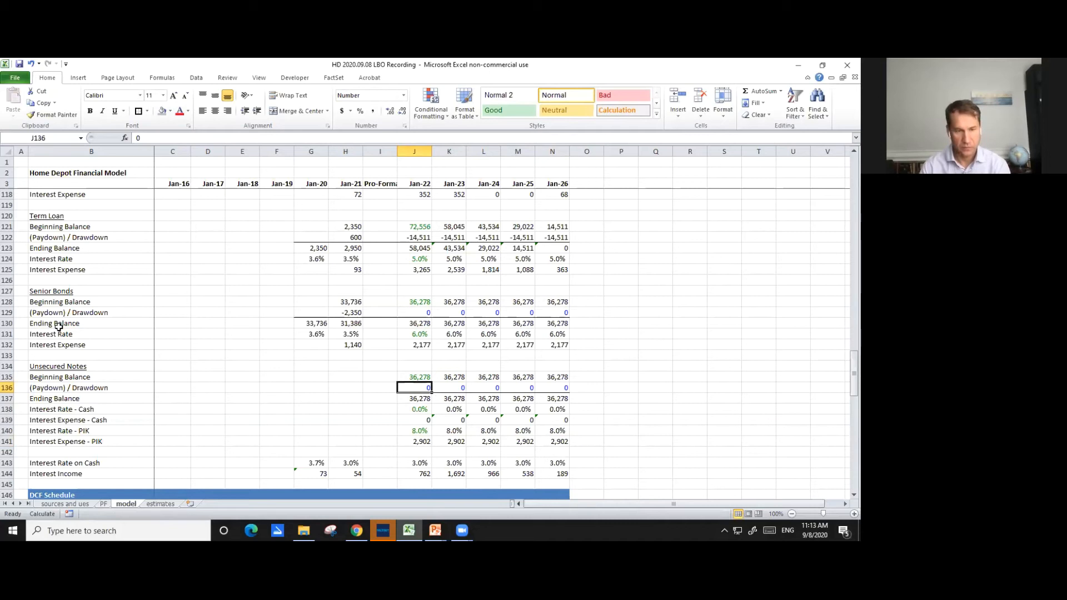
pyautogui.write('=')
pyautogui.press('Down')
pyautogui.press('Down')
pyautogui.press('Down')
pyautogui.press('Down')
pyautogui.press('Down')
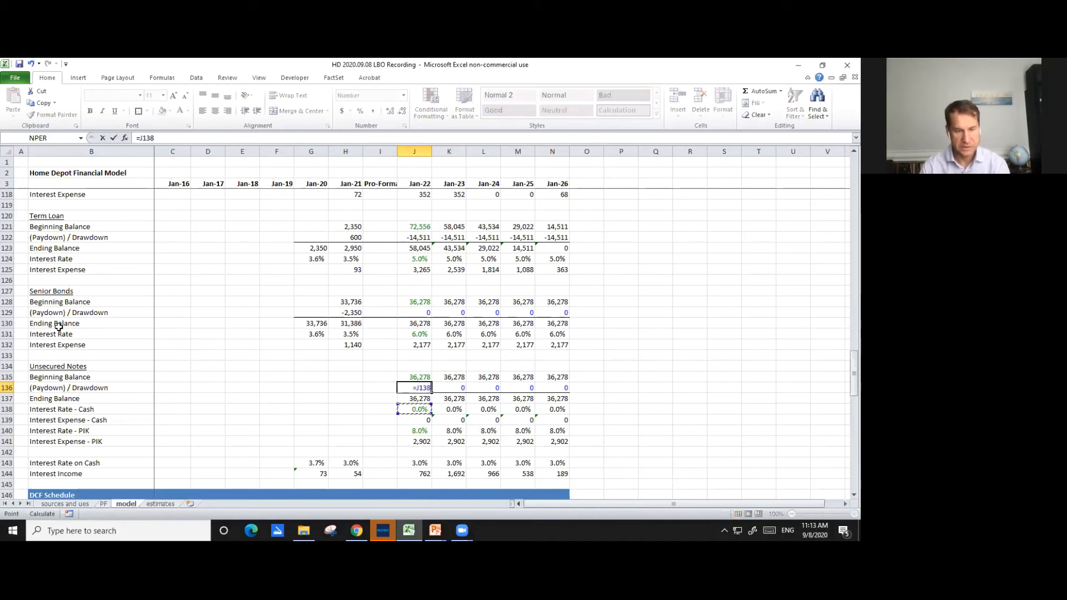
pyautogui.press('Return')
# - Copy the Unsecured Notes' (Paydown) / Drawdown formula from J136 across to N136
pyautogui.press('Up')
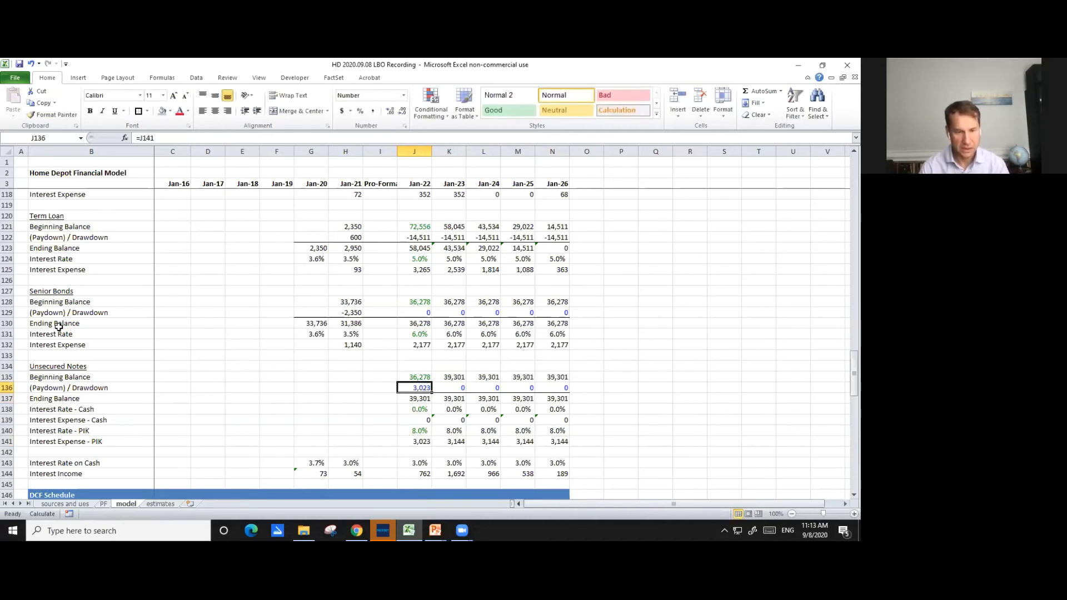
pyautogui.hotkey('shift', 'Right')
pyautogui.hotkey('shift', 'Right')
pyautogui.hotkey('shift', 'Right')
pyautogui.hotkey('shift', 'Right')
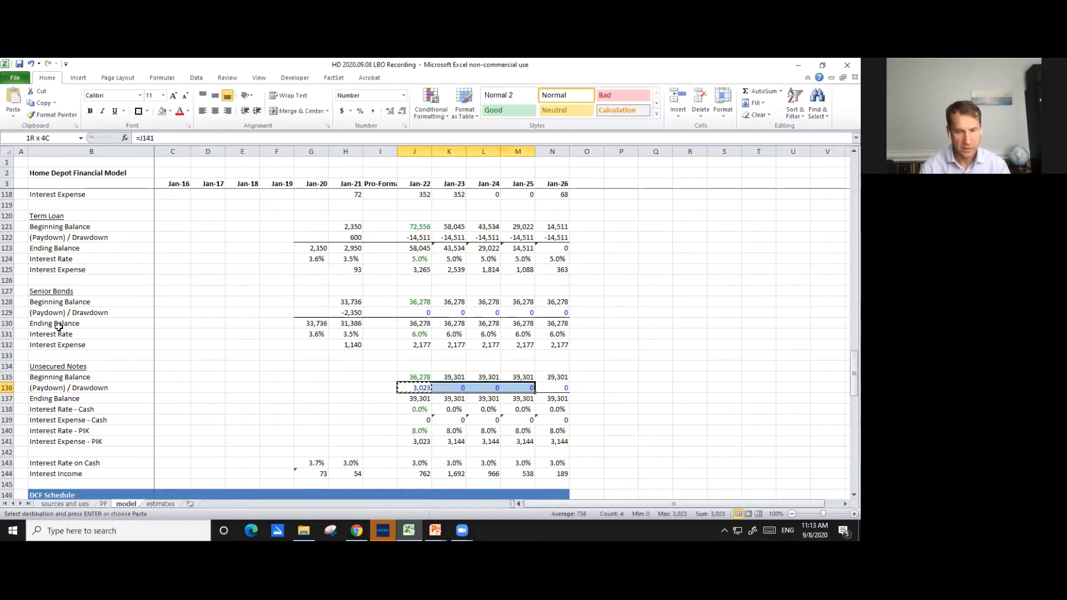
pyautogui.hotkey('ctrl', 'r')
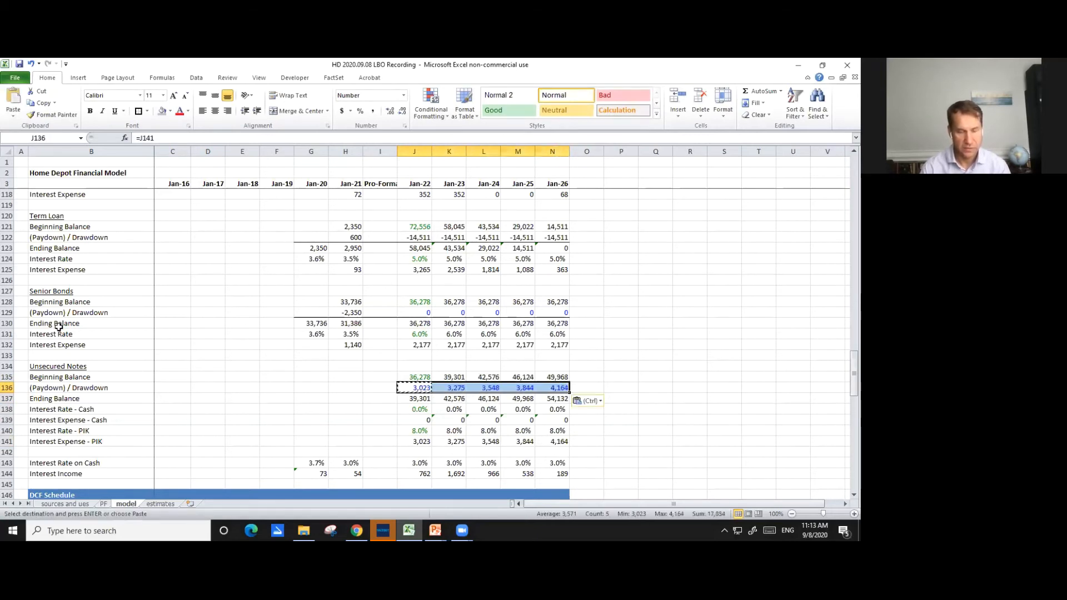
# - Change the font color of the Unsecured Notes' (Paydown) / Drawdown cells J136:N136 to black
pyautogui.hotkey('ctrl', "'")
pyautogui.hotkey('ctrl', "'")
pyautogui.hotkey('ctrl', "'")
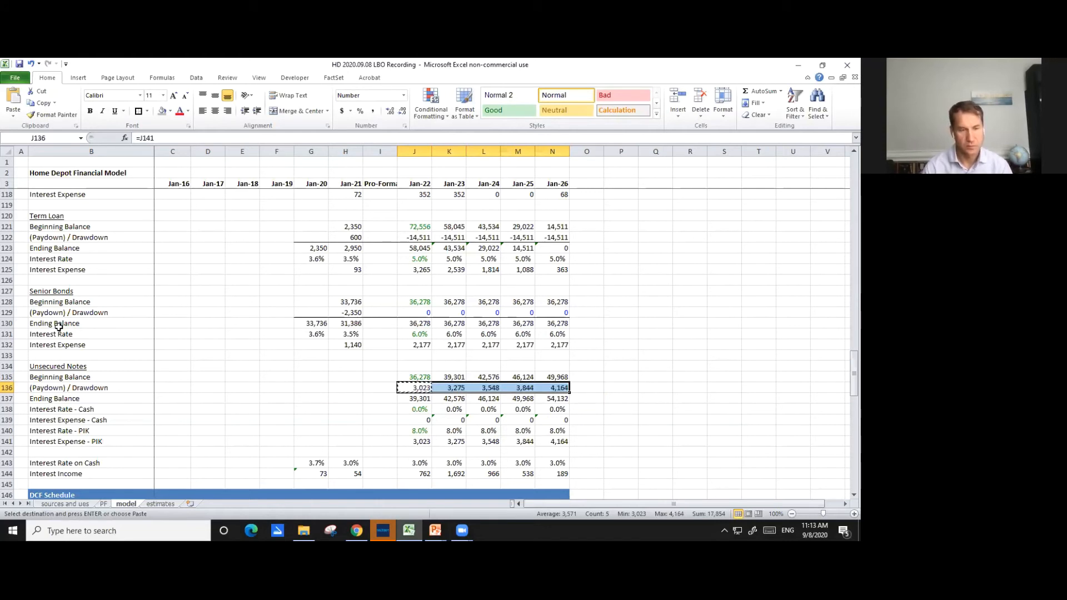
pyautogui.hotkey('shift', 'Left')
pyautogui.hotkey('shift', 'Left')
pyautogui.hotkey('shift', 'Left')
pyautogui.hotkey('shift', 'Left')
pyautogui.press('Escape')
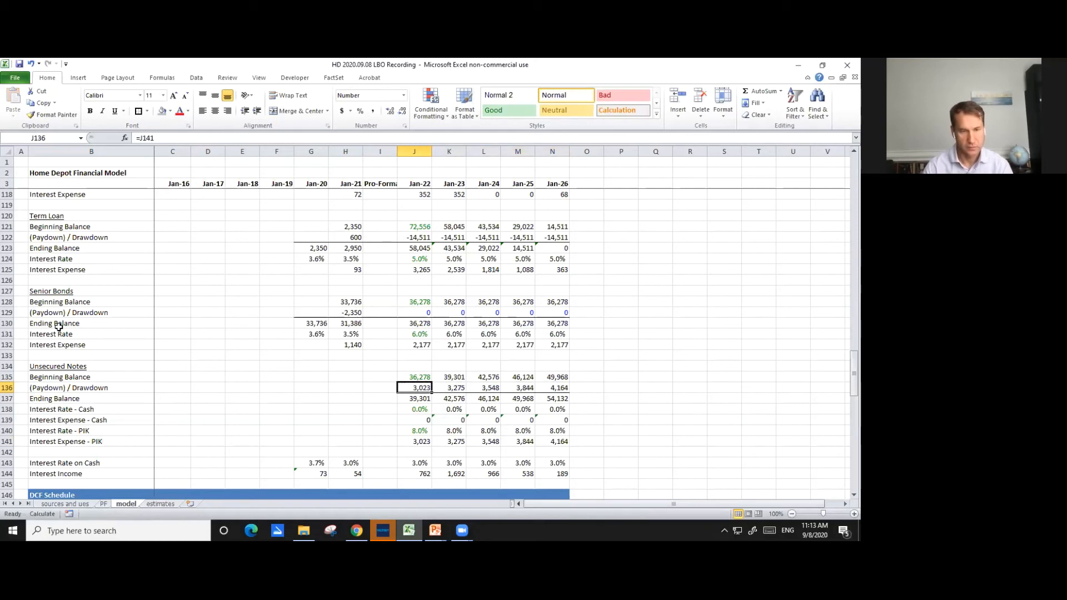
pyautogui.press('Right')
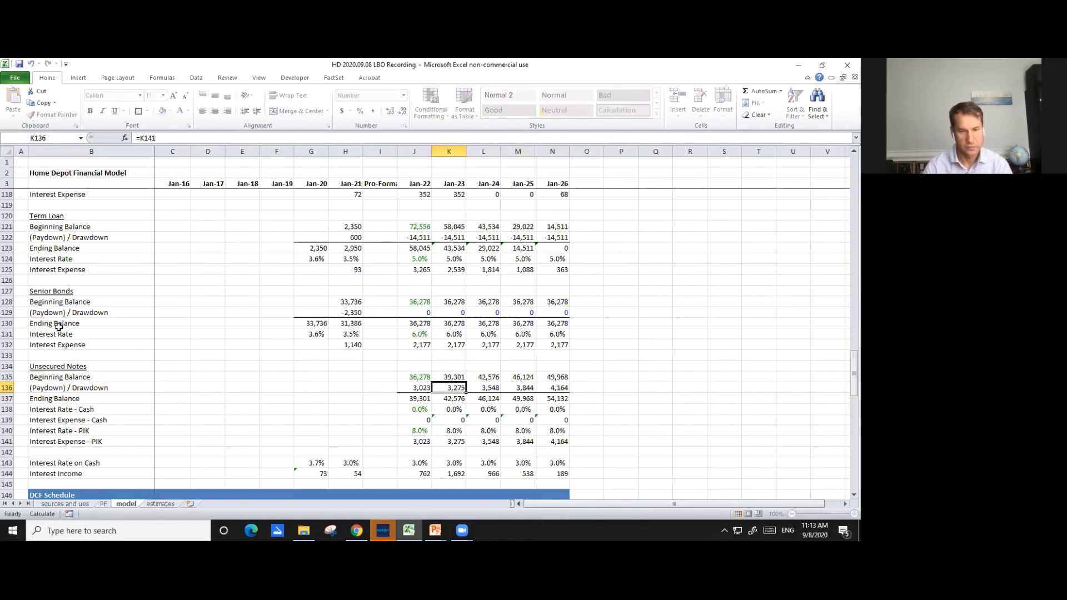
# - Recalculate the Unsecured Notes' Jan-22 PIK interest expense in J141 on the beginning balance with =J140*J135
pyautogui.press('Down')
pyautogui.press('Down')
pyautogui.press('Down')
pyautogui.press('Down')
pyautogui.press('Left')
pyautogui.press('Down')
pyautogui.write('=')
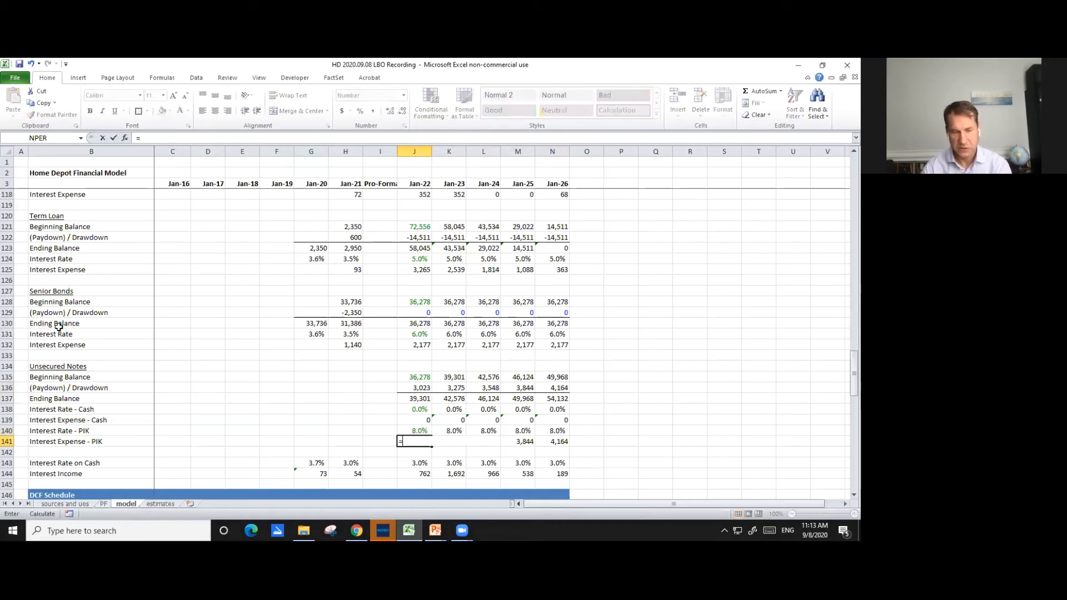
pyautogui.press('Up')
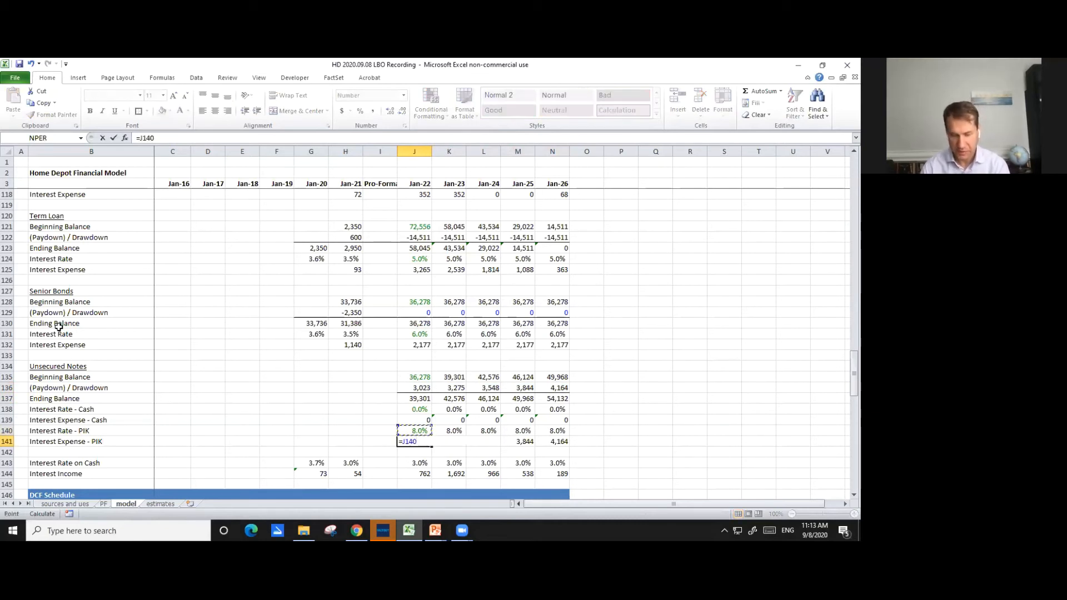
pyautogui.write('*')
pyautogui.press('Up')
pyautogui.press('Up')
pyautogui.press('Up')
pyautogui.press('Up')
pyautogui.press('Up')
pyautogui.press('Up')
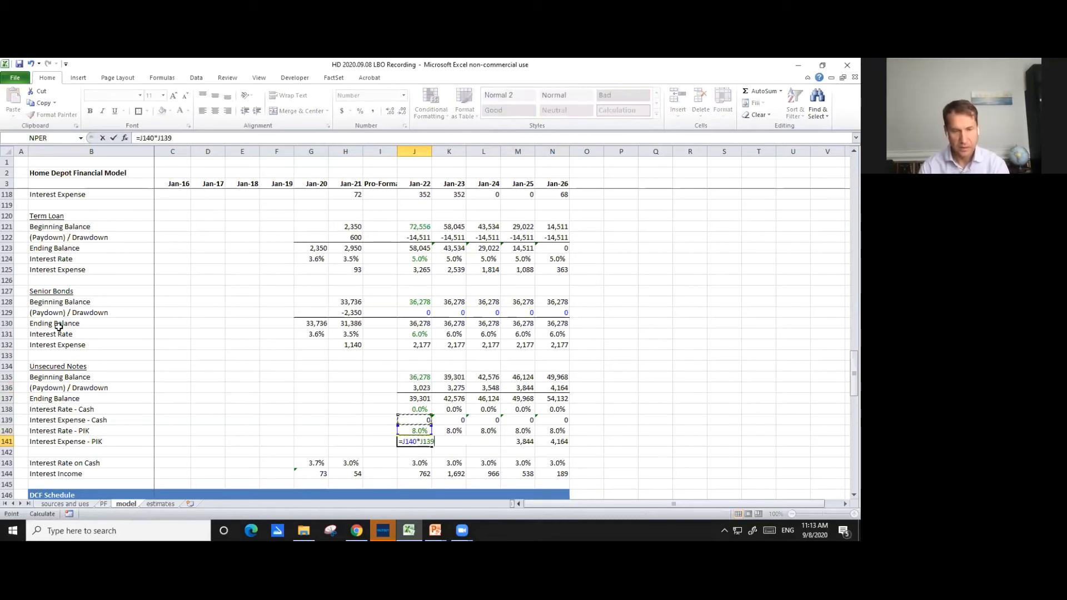
pyautogui.press('Return')
pyautogui.press('Up')
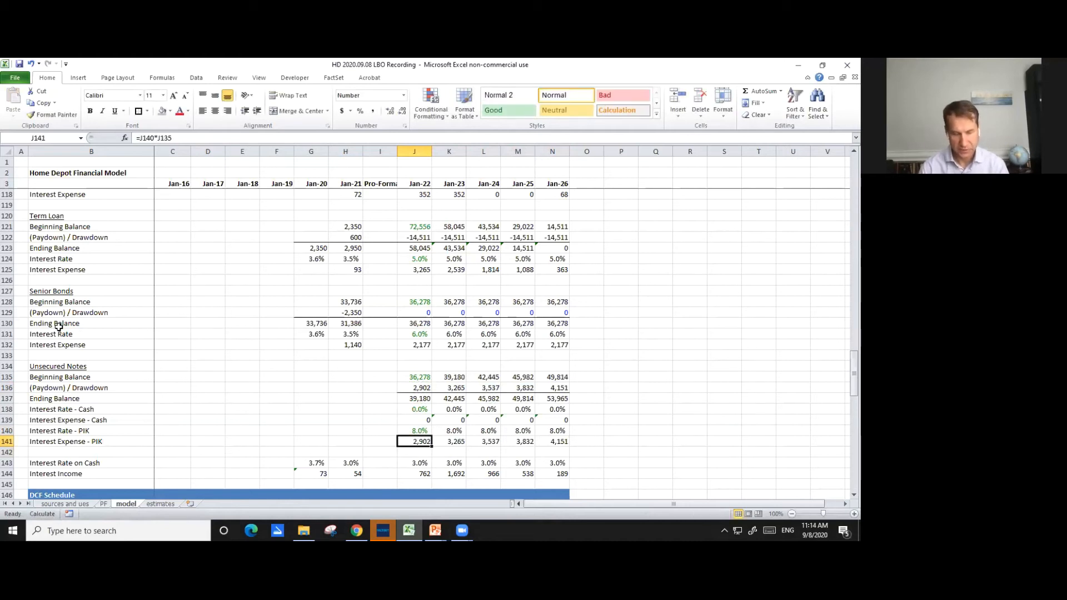
# - Copy the revised PIK interest expense formula from J141 across to N141
pyautogui.hotkey('ctrl', 'c')
pyautogui.hotkey('shift', 'Right')
pyautogui.hotkey('shift', 'Right')
pyautogui.hotkey('shift', 'Right')
pyautogui.hotkey('shift', 'Right')
pyautogui.hotkey('ctrl', 'v')
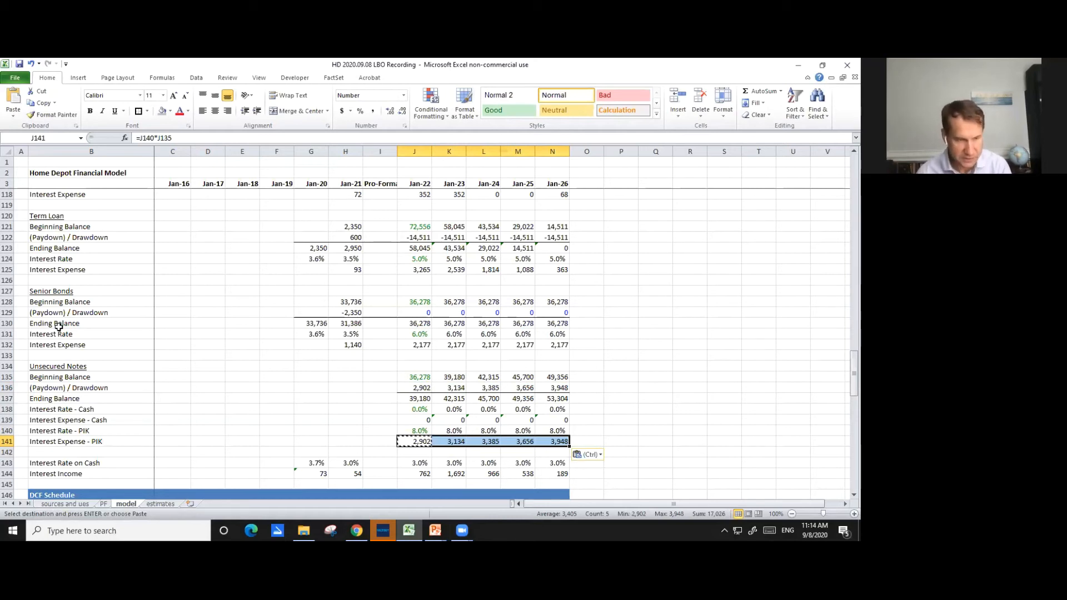
pyautogui.press('Escape')
# - Check the copied PIK interest expense references in M141 and N141
pyautogui.press('Left')
pyautogui.press('Right')
pyautogui.press('Right')
pyautogui.press('Right')
pyautogui.press('Right')
pyautogui.press('F2')
pyautogui.press('Escape')
pyautogui.press('Right')
pyautogui.press('F2')
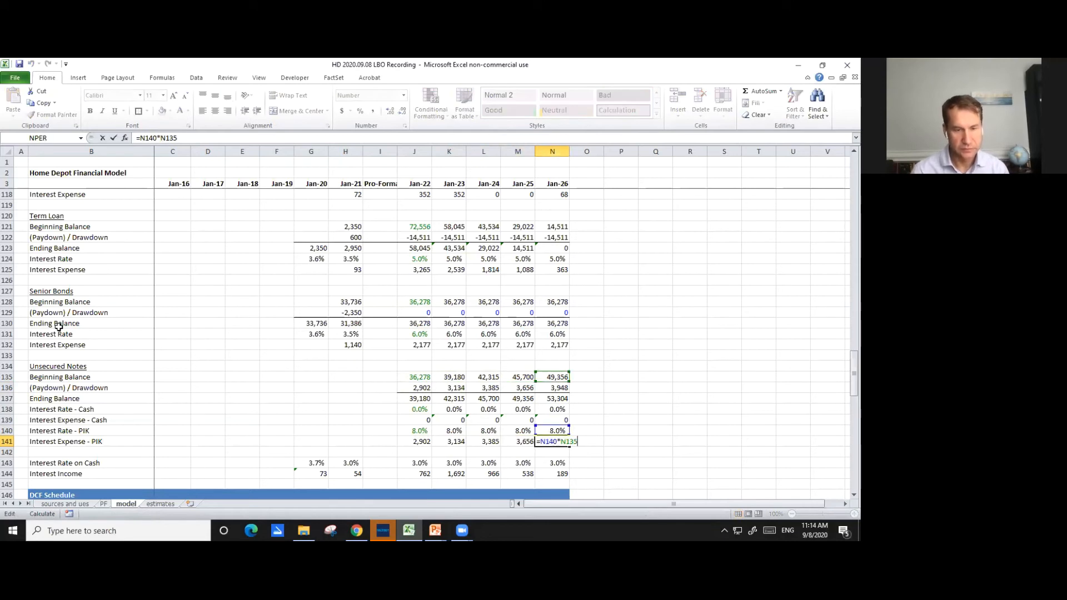
pyautogui.press('Escape')
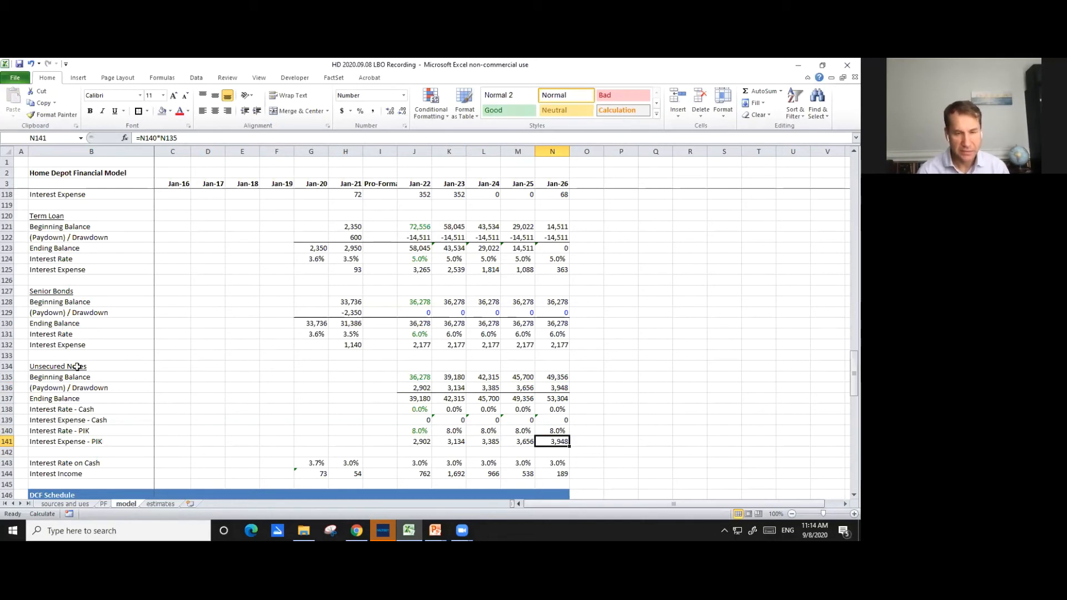
# - Try clearing the historical debt schedule block F110:H144 and undo the deletion
pyautogui.scroll(1, 206, 376)
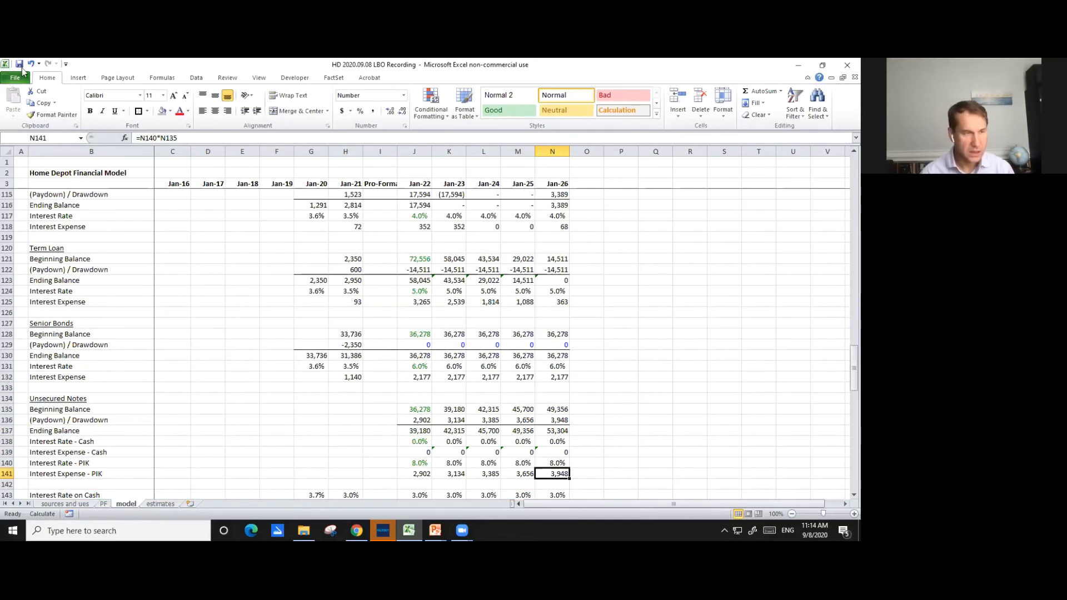
pyautogui.scroll(1, 359, 321)
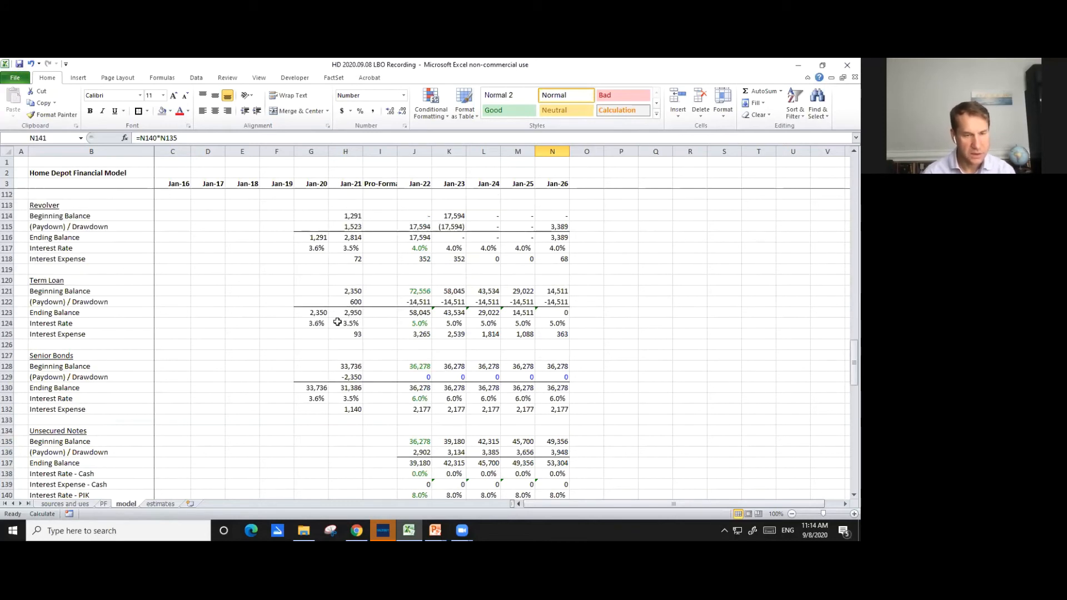
pyautogui.scroll(2, 337, 320)
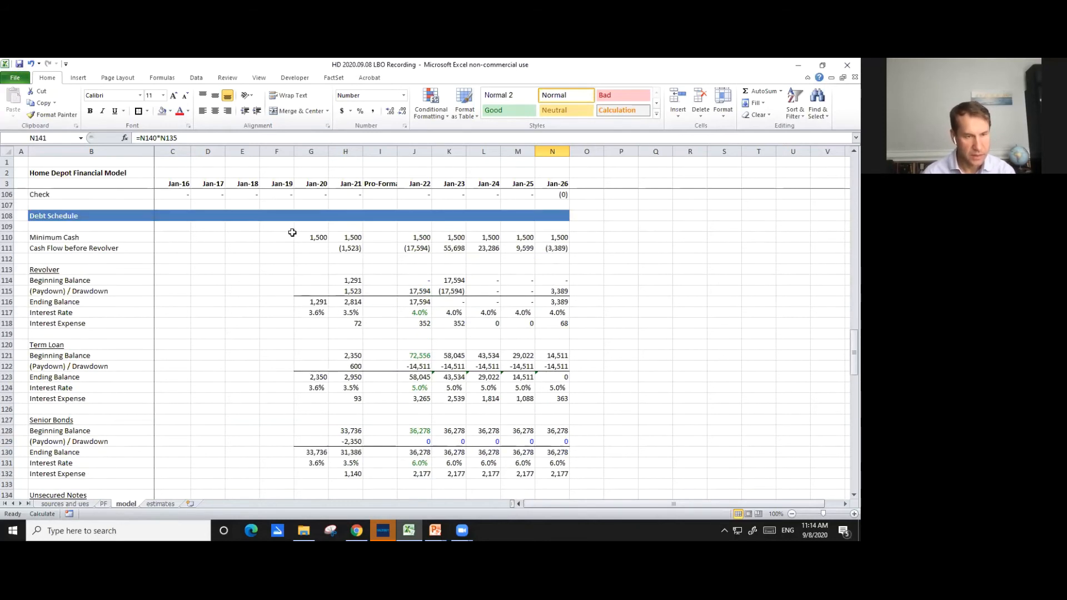
pyautogui.moveTo(292, 232); pyautogui.dragTo(357, 325)
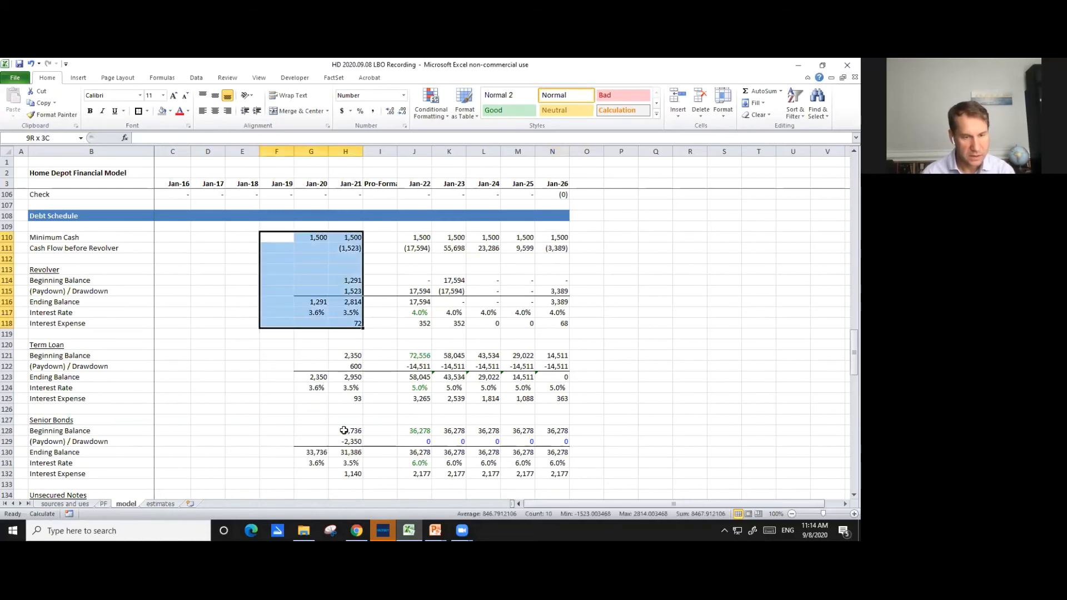
pyautogui.scroll(-10, 343, 283)
pyautogui.moveTo(343, 283)
pyautogui.mouseDown()
pyautogui.moveTo(348, 265)
pyautogui.moveTo(341, 278)
pyautogui.mouseUp()
pyautogui.scroll(8, 276, 295)
pyautogui.scroll(4, 269, 296)
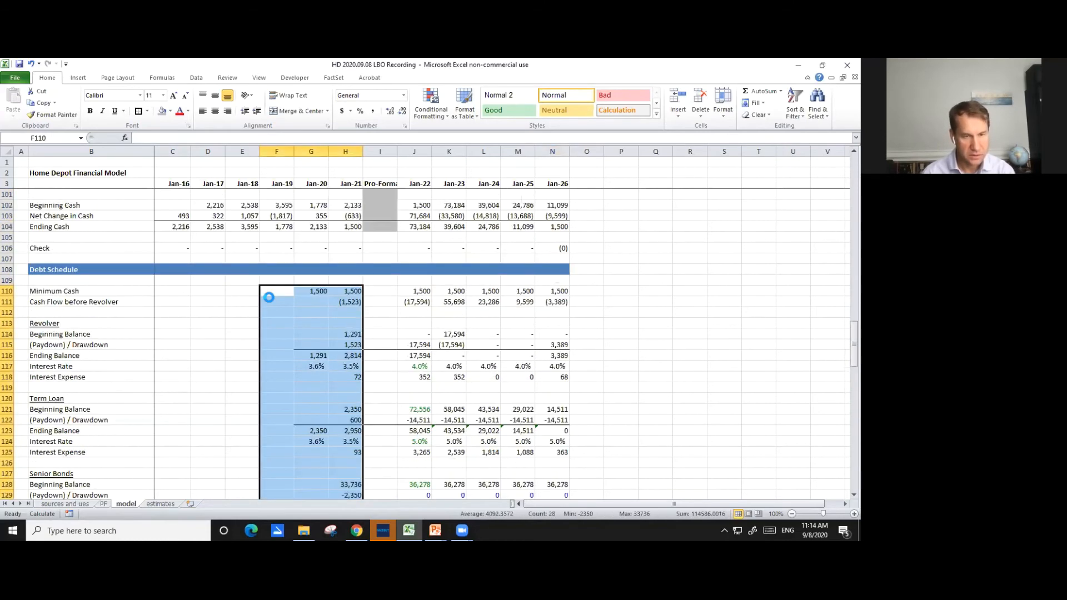
pyautogui.press('Delete')
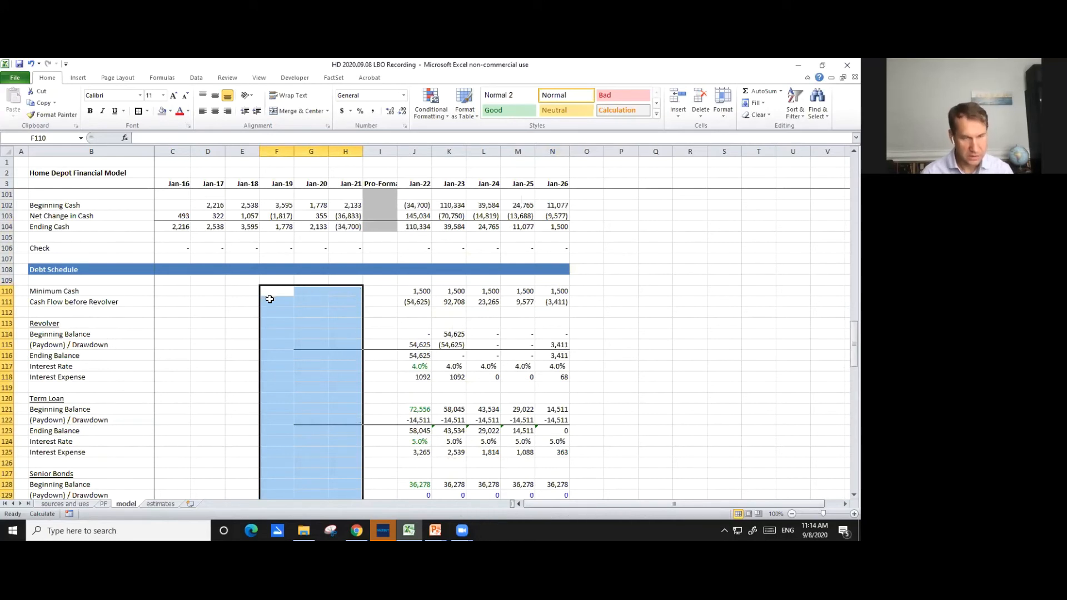
pyautogui.hotkey('ctrl', 'z')
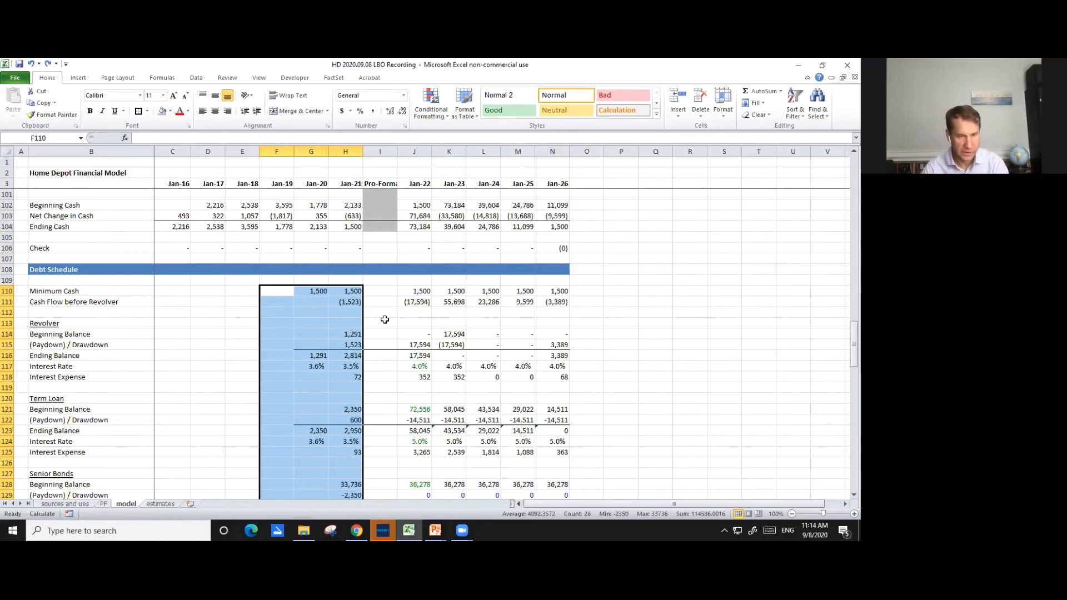
# - Highlight the historical debt schedule block F110:H144 with a yellow fill
pyautogui.click(171, 112)
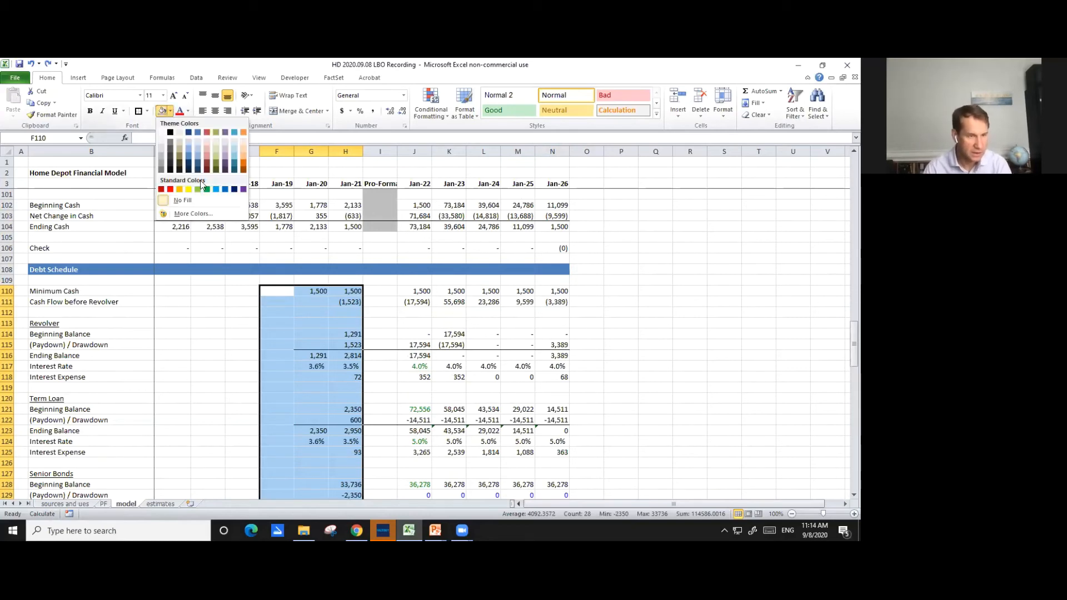
pyautogui.click(189, 190)
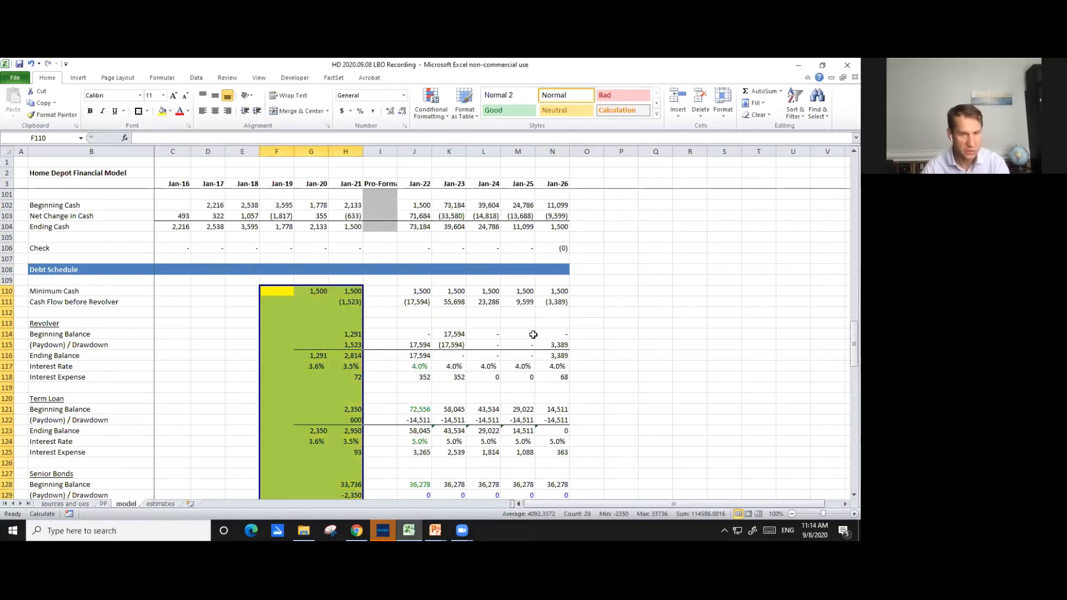
pyautogui.scroll(-7, 533, 334)
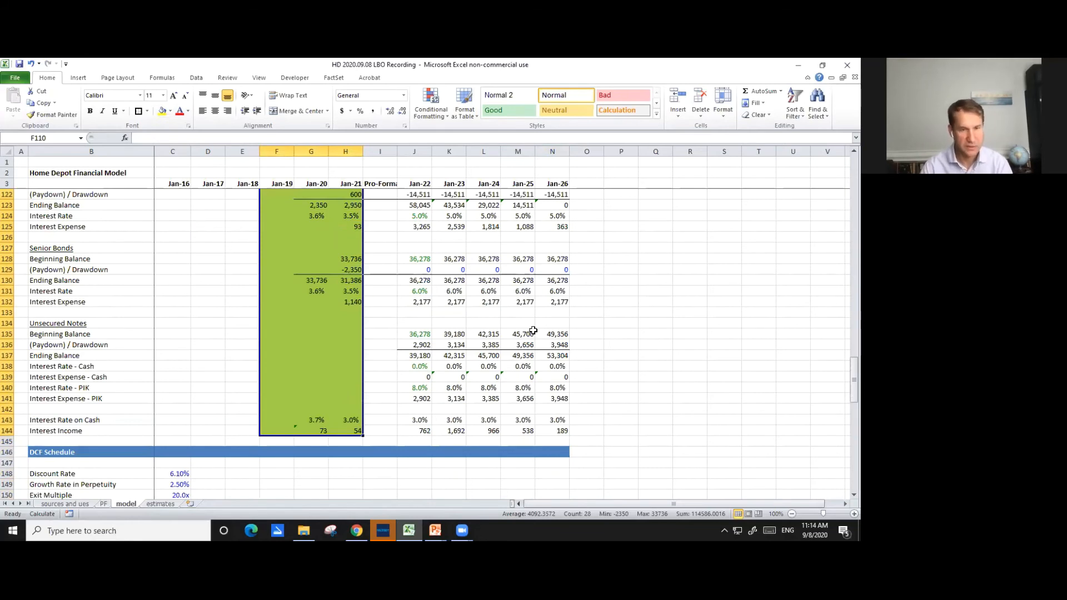
pyautogui.scroll(6, 532, 331)
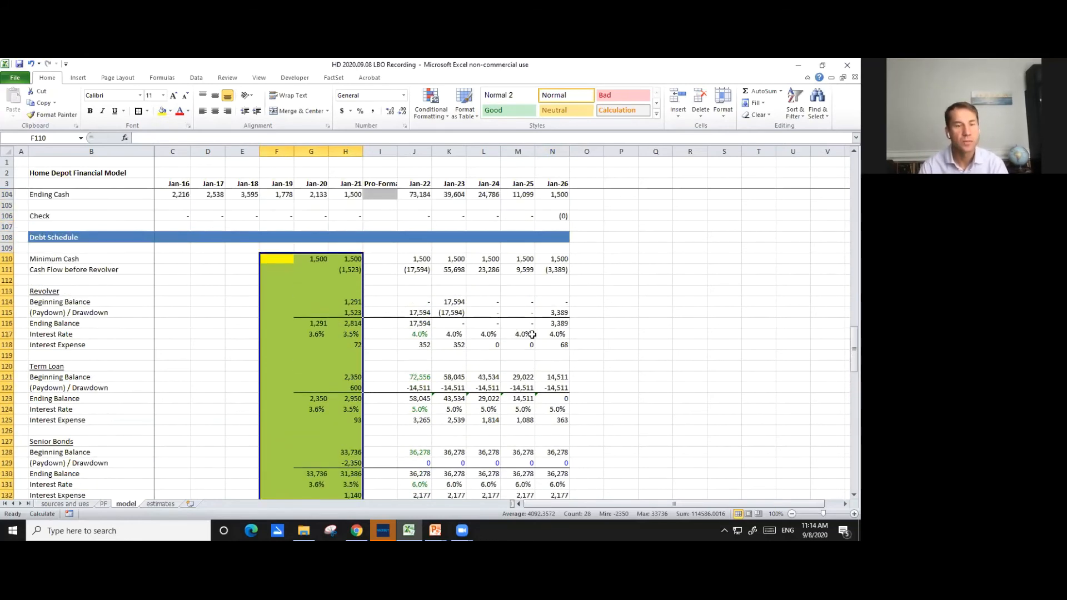
# - Trace the balance sheet's Jan-22 Cash & Short-Term Investments formula in J44 to its source in the cash flow statement
pyautogui.scroll(20, 531, 334)
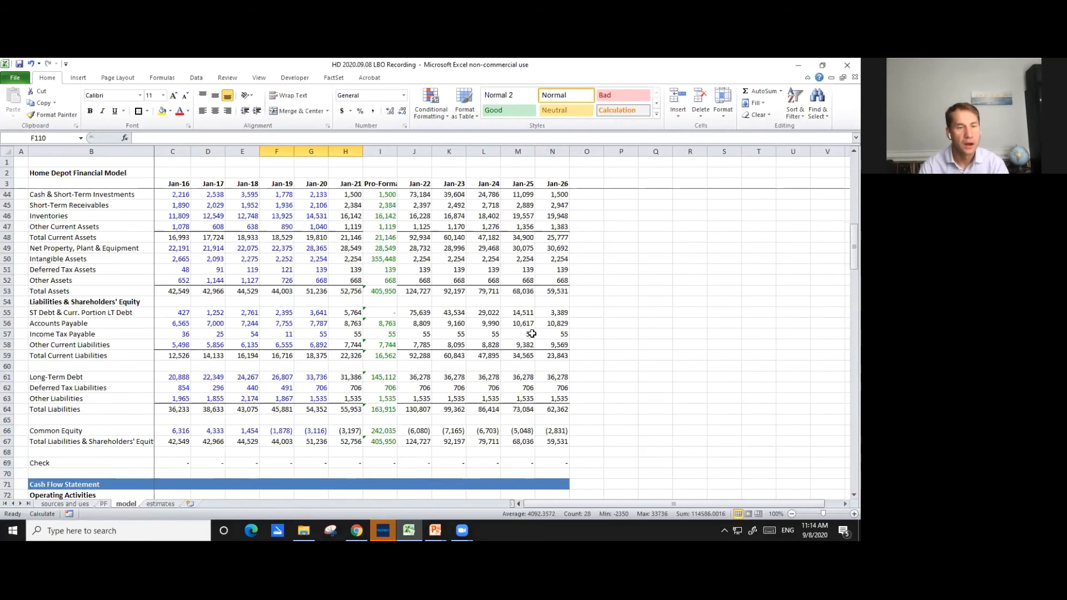
pyautogui.scroll(5, 531, 334)
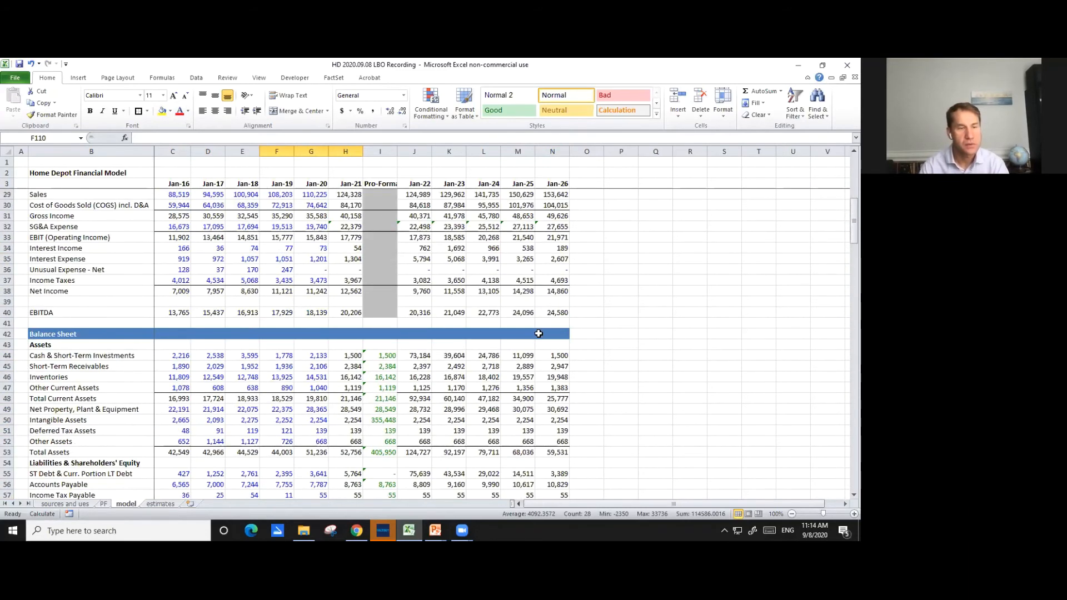
pyautogui.scroll(-3, 539, 333)
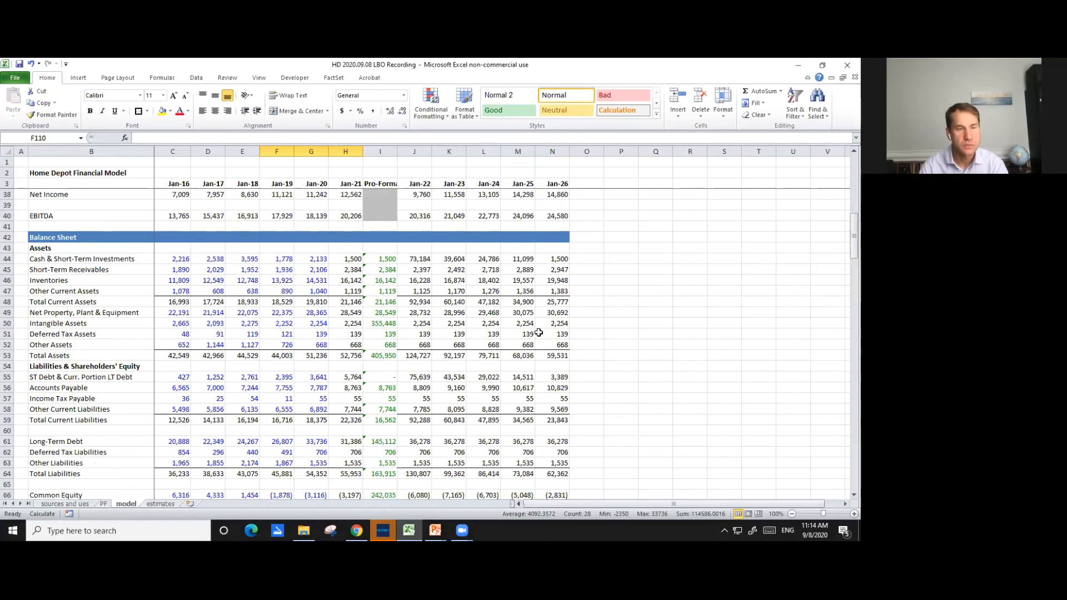
pyautogui.click(421, 260)
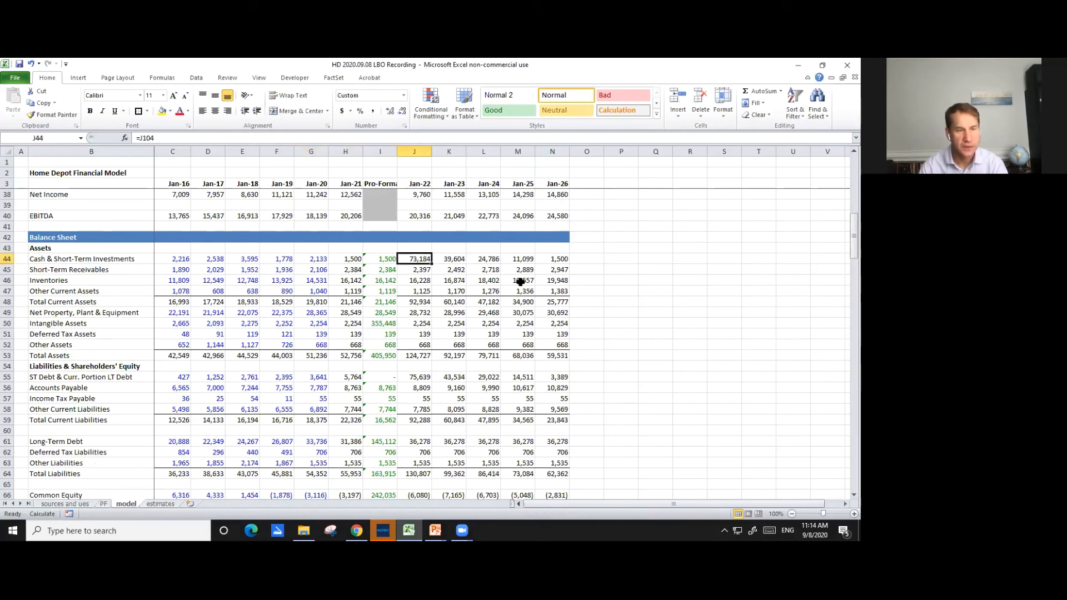
pyautogui.press('F2')
pyautogui.scroll(-4, 543, 332)
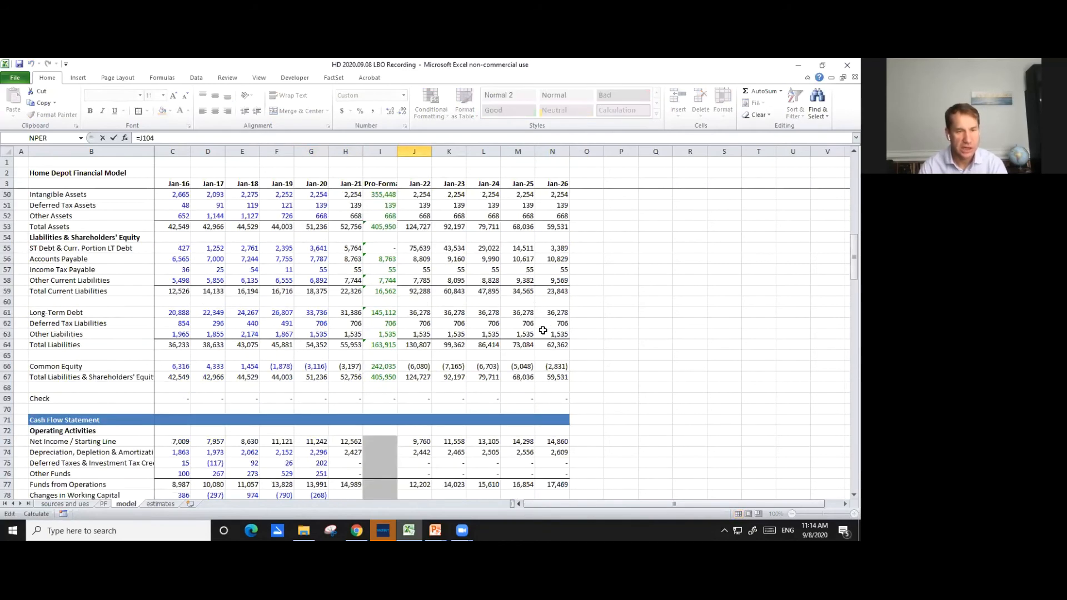
pyautogui.scroll(7, 514, 319)
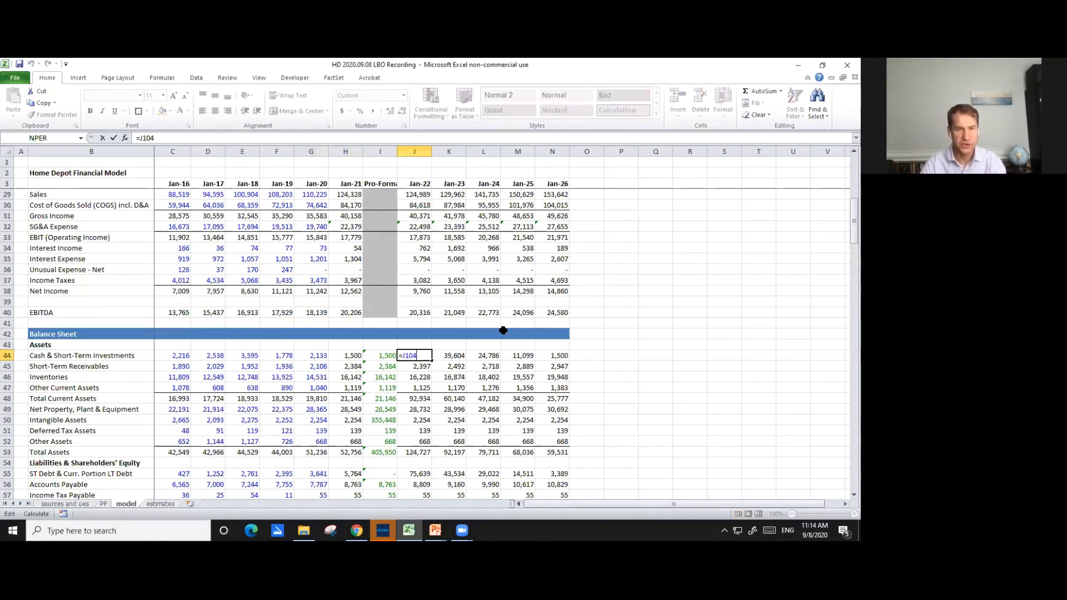
pyautogui.scroll(-8, 525, 344)
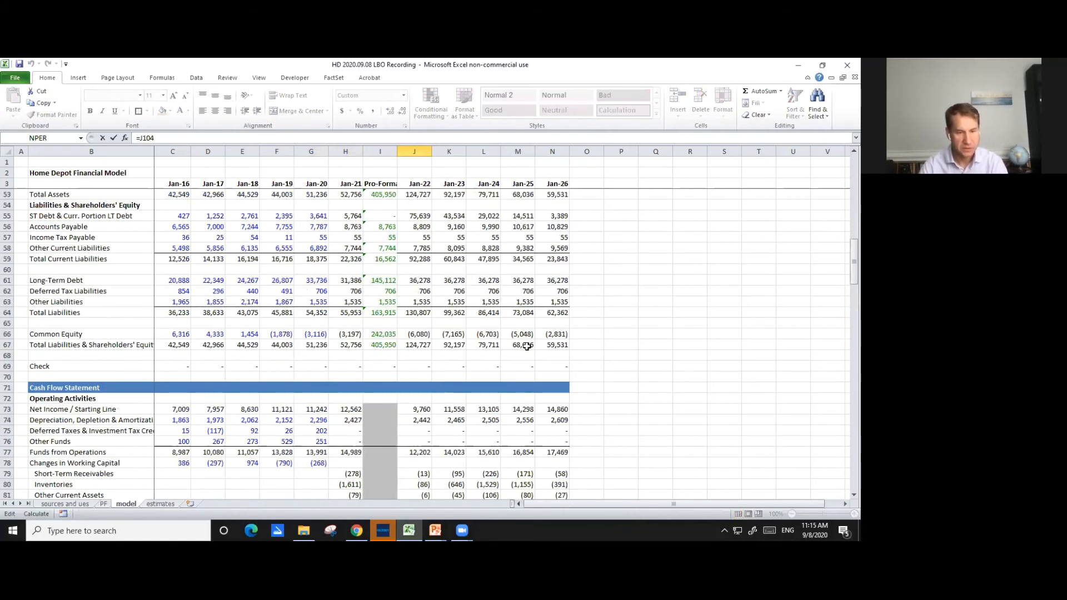
pyautogui.scroll(-11, 526, 345)
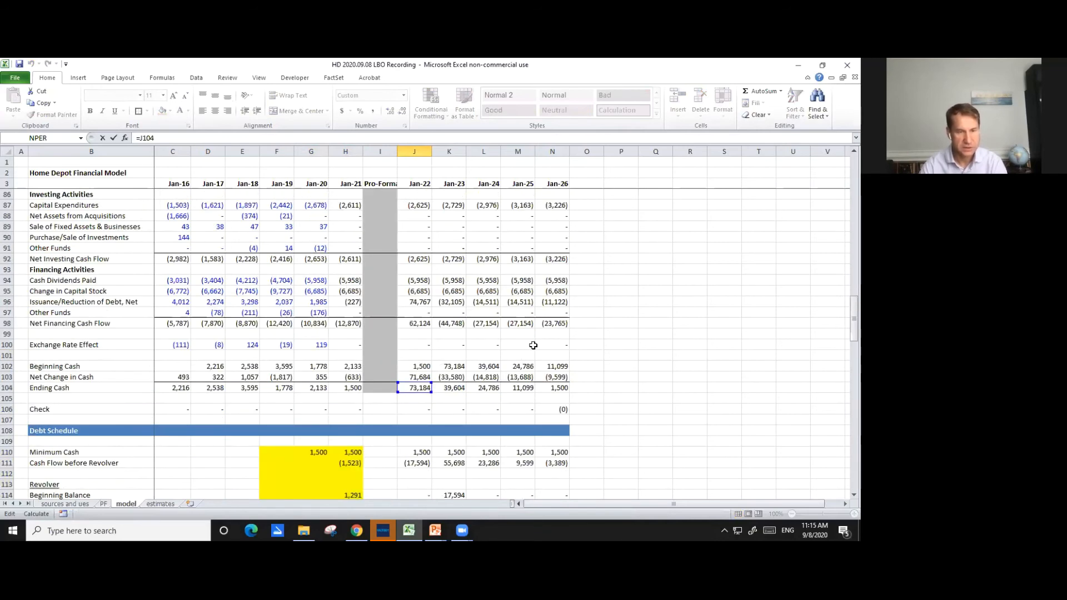
pyautogui.press('Return')
pyautogui.scroll(4, 514, 321)
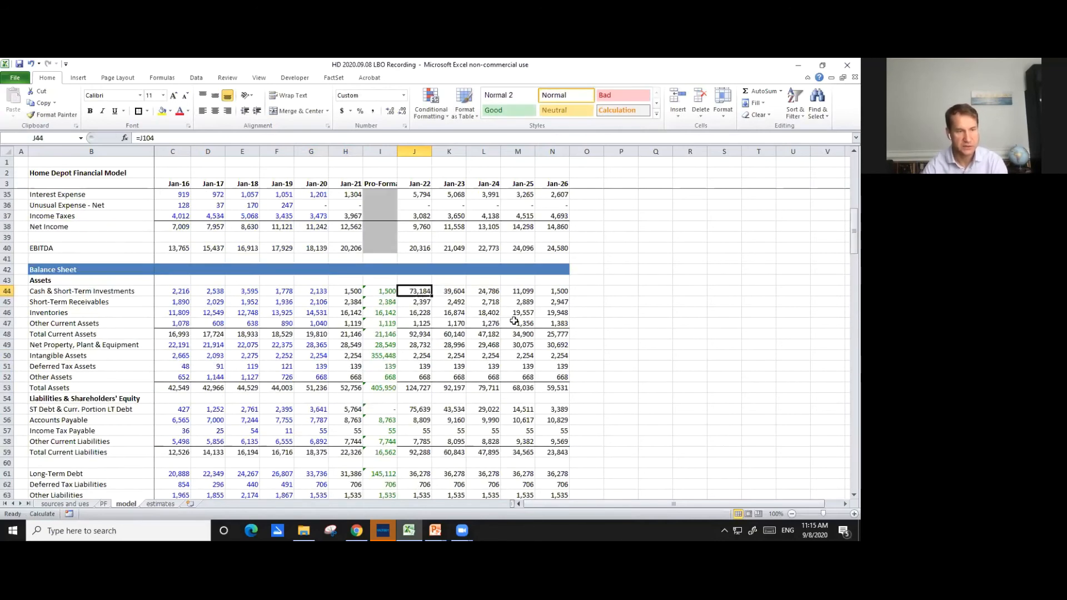
# - Examine the Jan-22 Short-Term Receivables formula in J45 and the assumption and sales cells it references
pyautogui.press('Down')
pyautogui.press('F2')
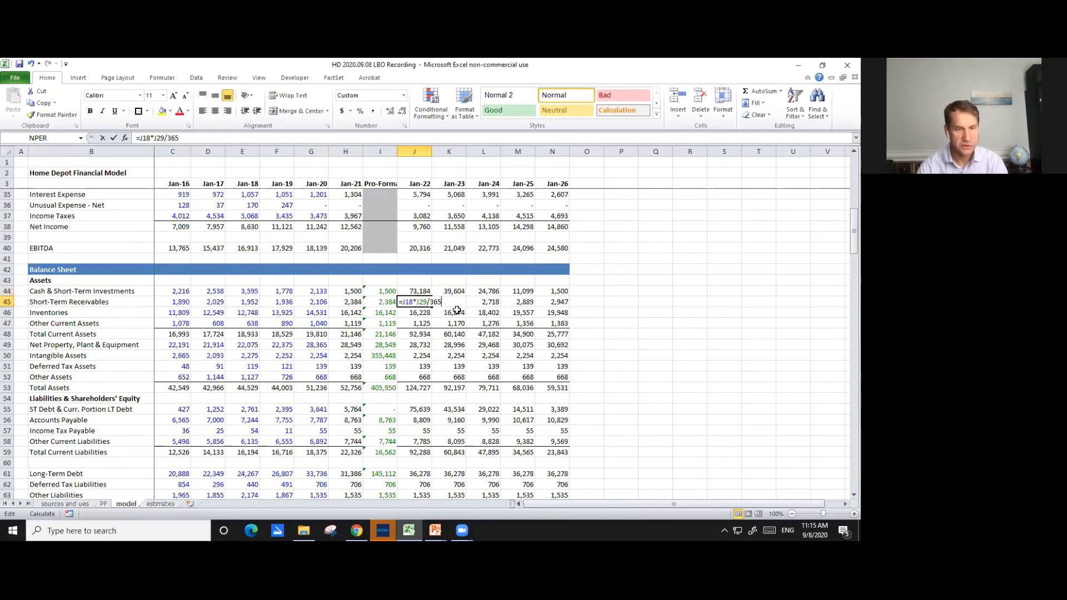
pyautogui.scroll(4, 472, 319)
pyautogui.scroll(3, 478, 322)
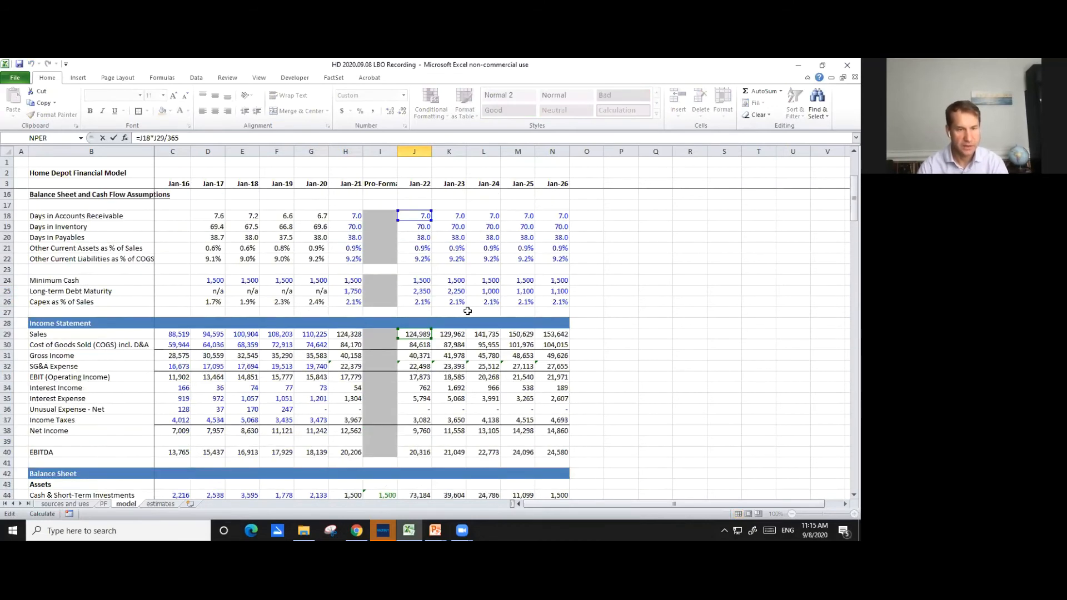
pyautogui.press('Escape')
pyautogui.scroll(-1, 477, 315)
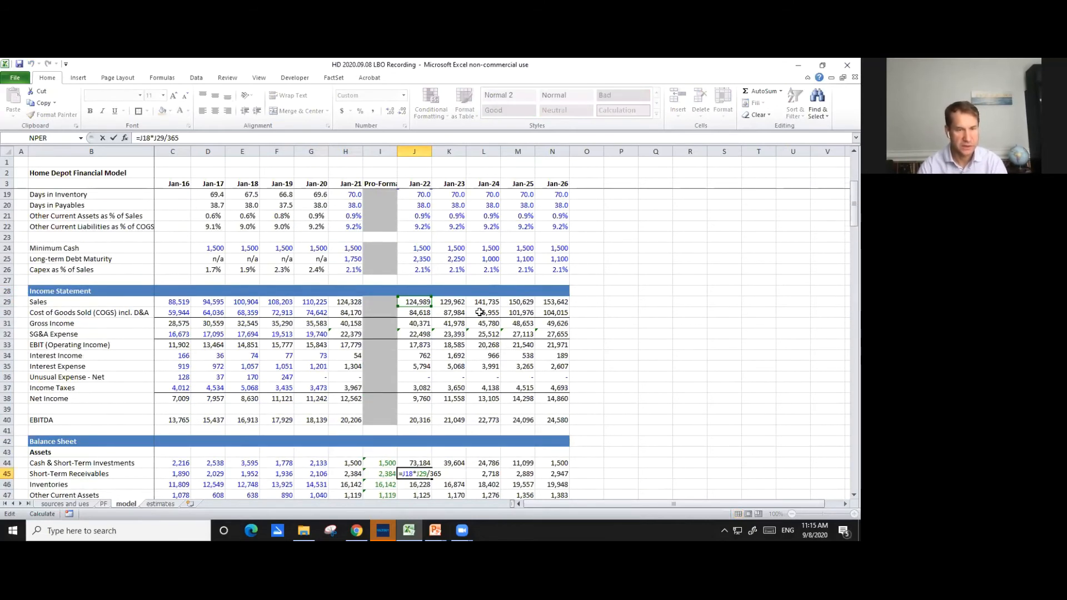
pyautogui.scroll(-3, 483, 305)
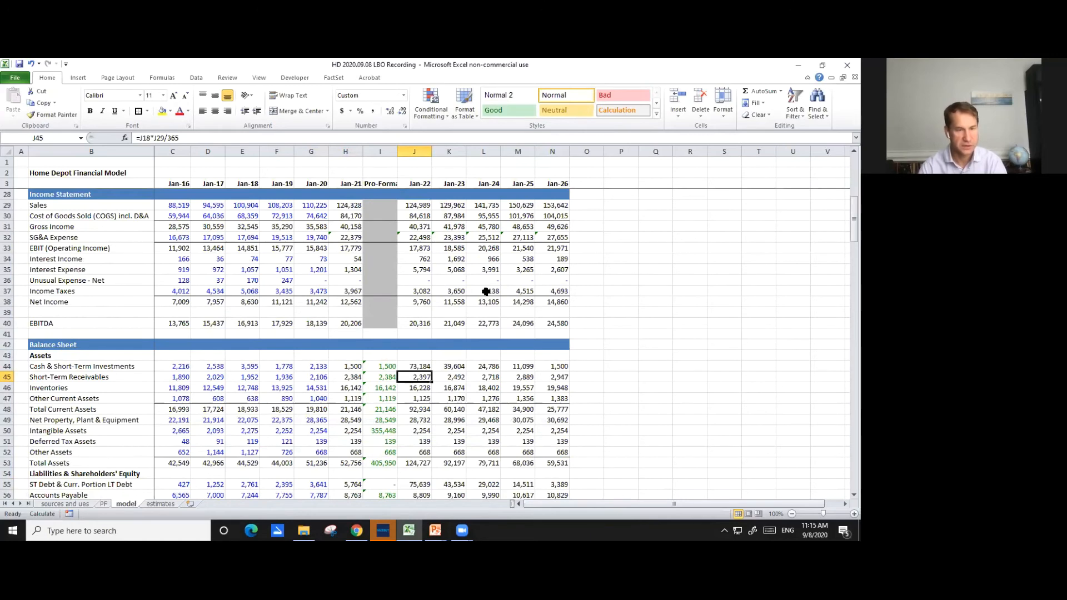
# - Examine the Jan-22 Inventories and Other Current Assets formulas in J46 and J47 and the assumption cells they reference
pyautogui.press('Down')
pyautogui.press('F2')
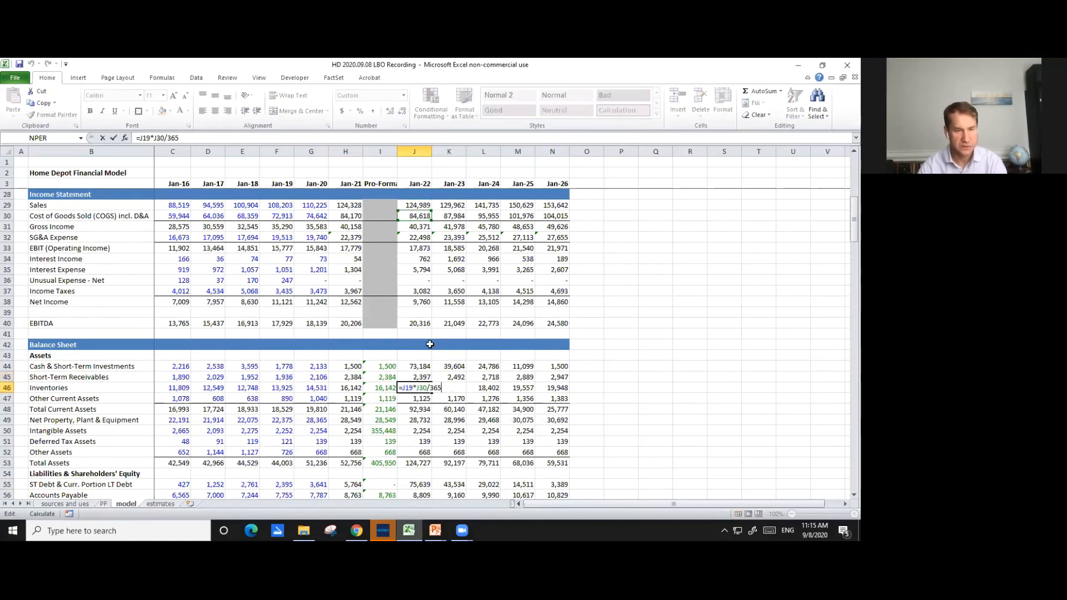
pyautogui.scroll(1, 406, 315)
pyautogui.press('Escape')
pyautogui.press('Down')
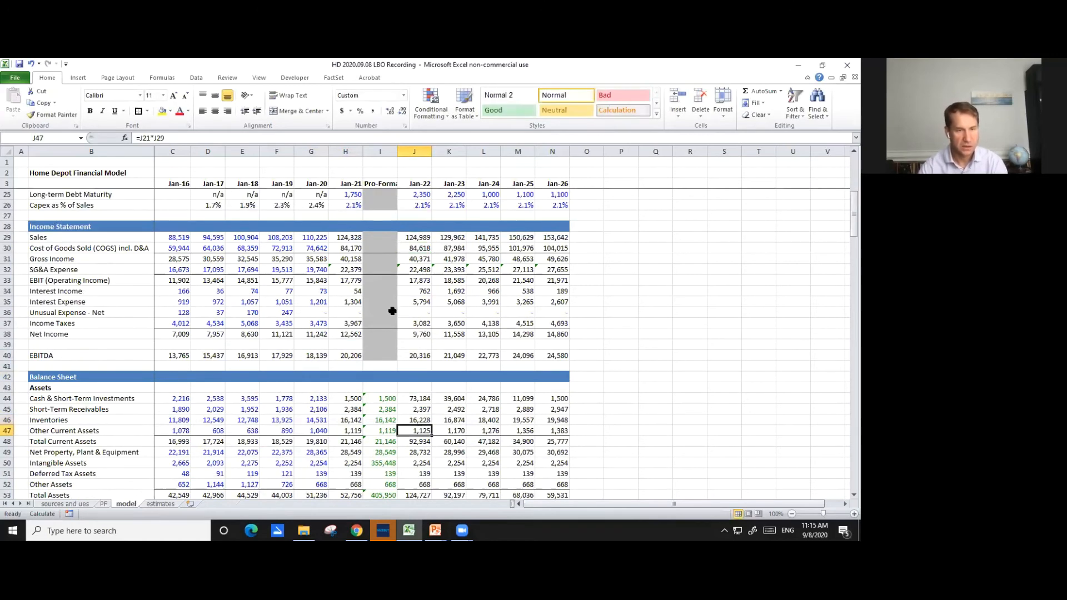
pyautogui.press('F2')
pyautogui.scroll(4, 395, 323)
pyautogui.scroll(-1, 380, 320)
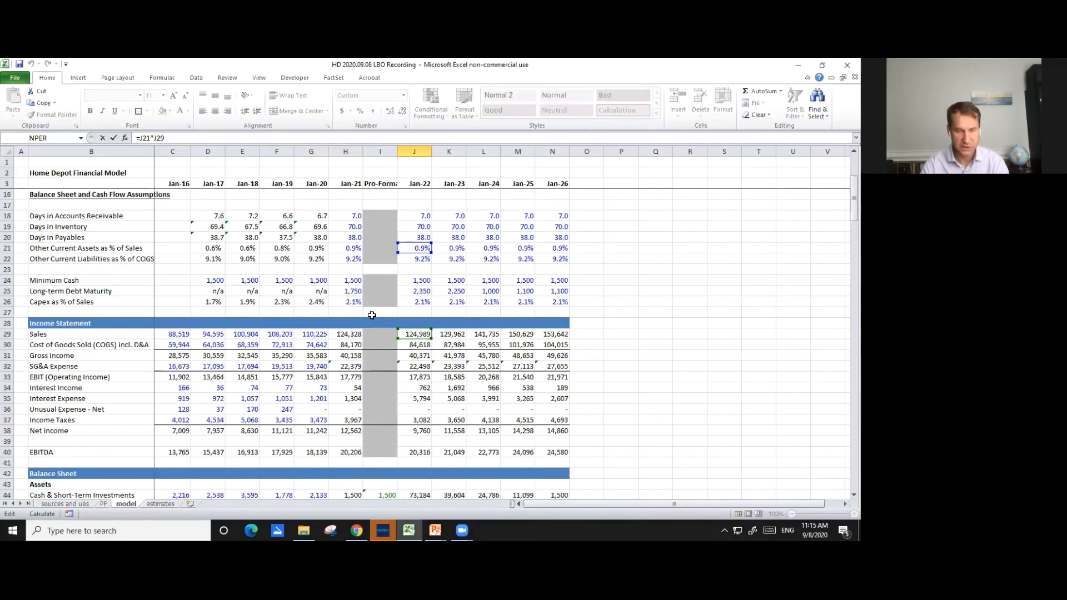
pyautogui.press('Escape')
pyautogui.scroll(-1, 372, 274)
pyautogui.scroll(-4, 351, 265)
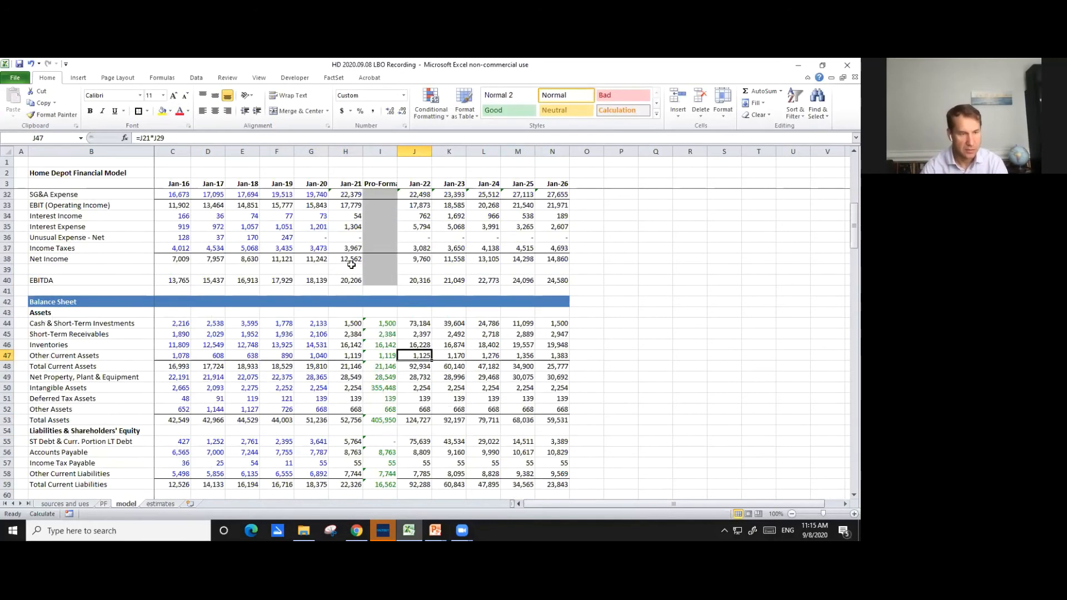
# - Repoint the Jan-22 Net Property, Plant & Equipment formula in J49 to the pro-forma balance, making it =I49-J87-J74
pyautogui.press('Down')
pyautogui.press('Down')
pyautogui.press('F2')
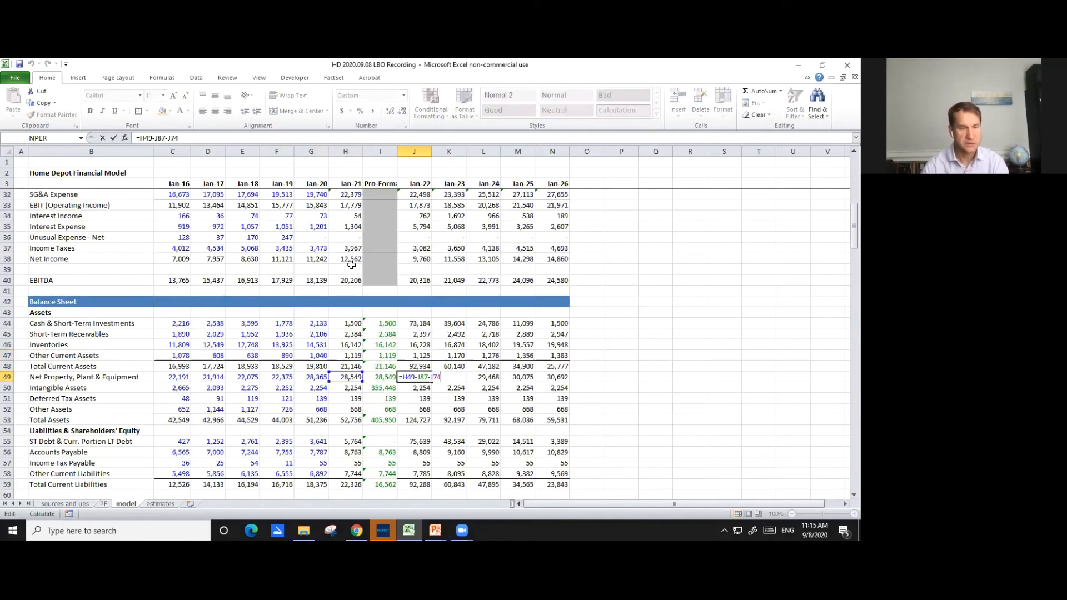
pyautogui.click(350, 377)
pyautogui.press('Right')
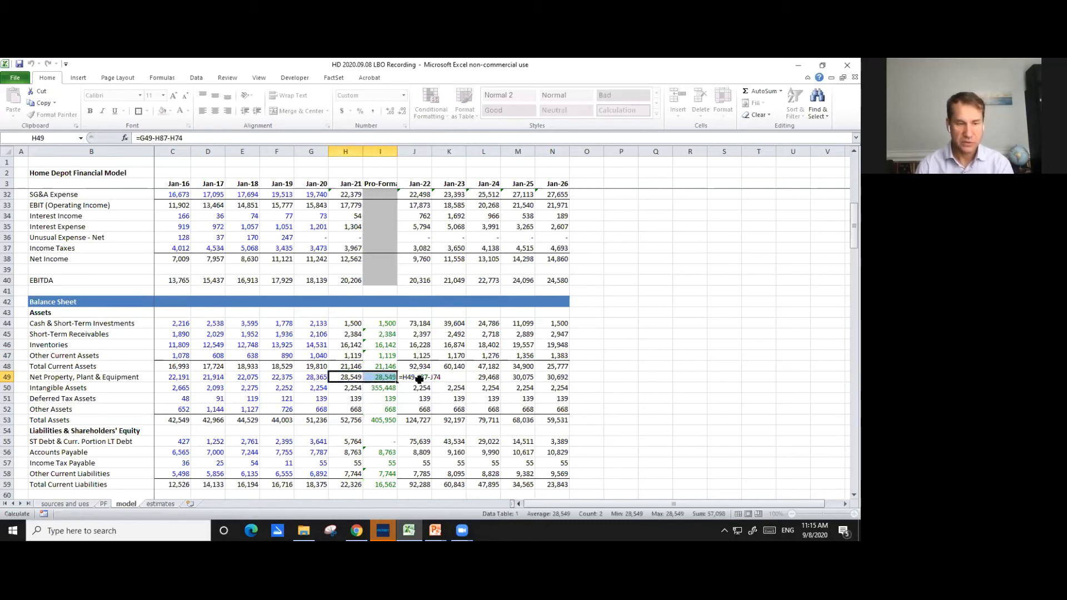
pyautogui.press('Right')
pyautogui.press('F2')
pyautogui.moveTo(357, 379); pyautogui.dragTo(384, 378)
pyautogui.click(424, 377)
pyautogui.doubleClick(423, 377)
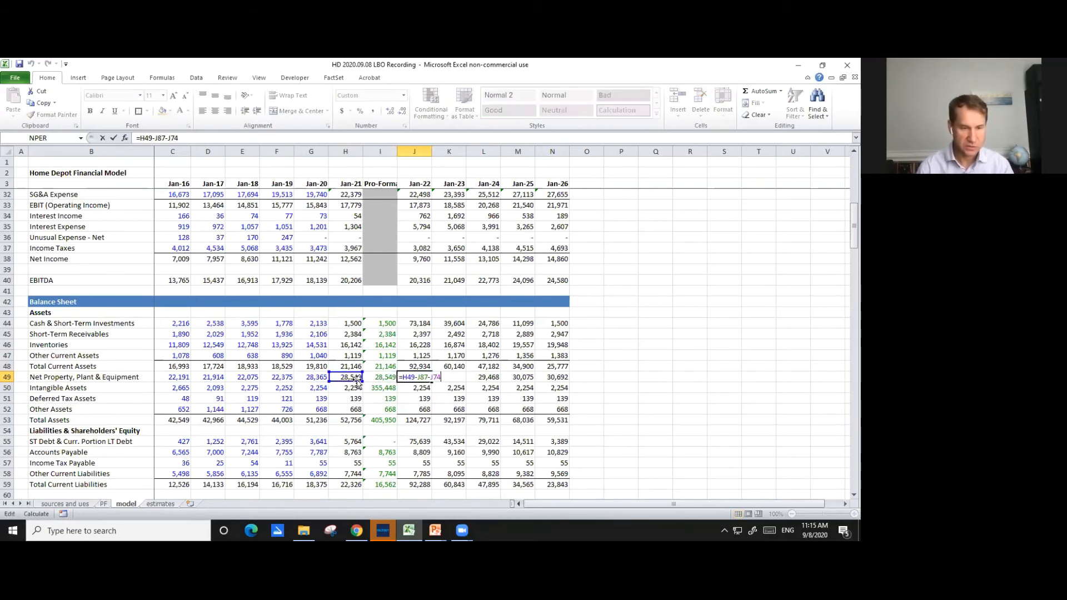
pyautogui.moveTo(358, 384); pyautogui.dragTo(371, 383)
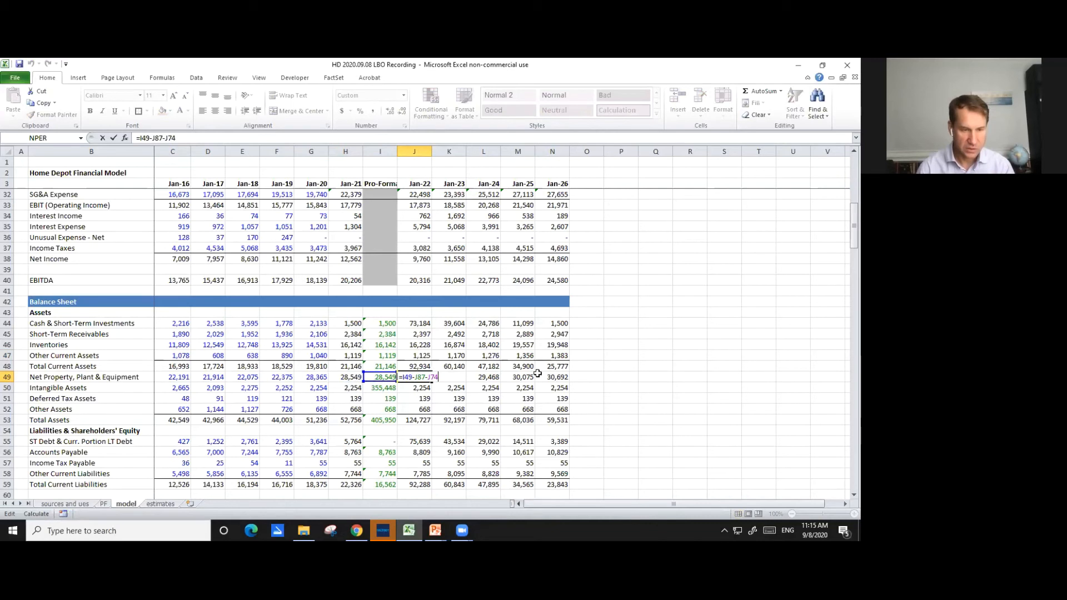
pyautogui.hotkey('ctrl', 'Return')
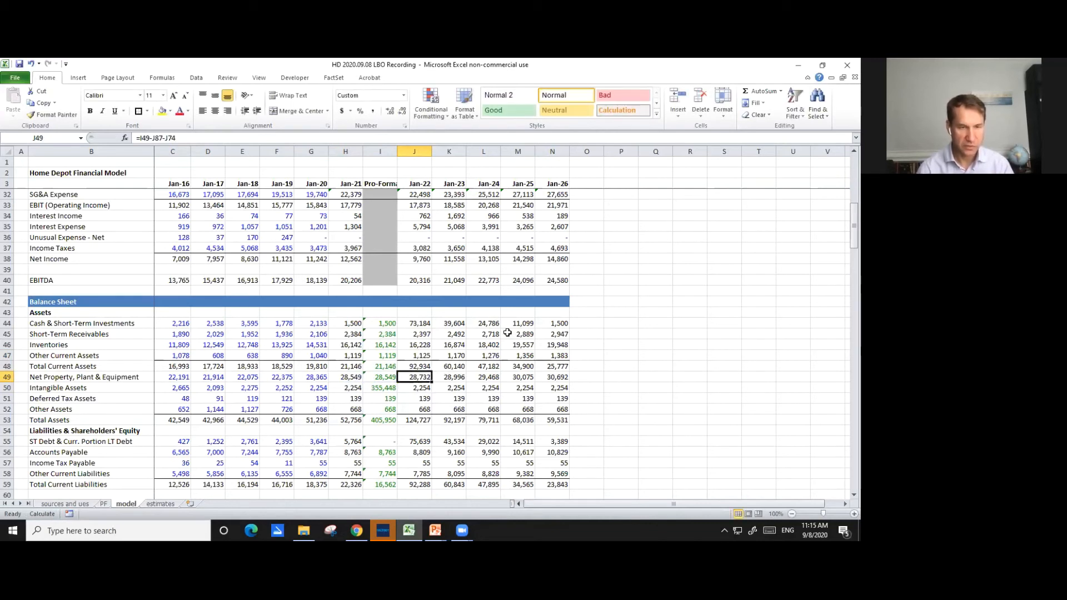
# - Trace the J49 formula's references to depreciation and capital expenditures in the cash flow statement
pyautogui.press('F2')
pyautogui.press('Escape')
pyautogui.press('F2')
pyautogui.scroll(-5, 480, 350)
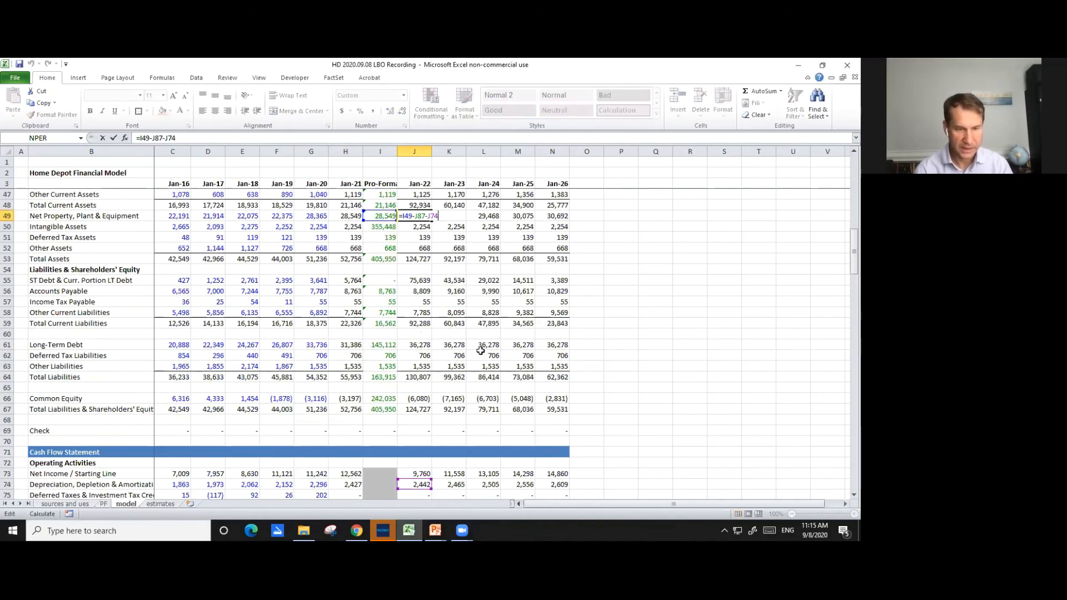
pyautogui.scroll(-5, 481, 350)
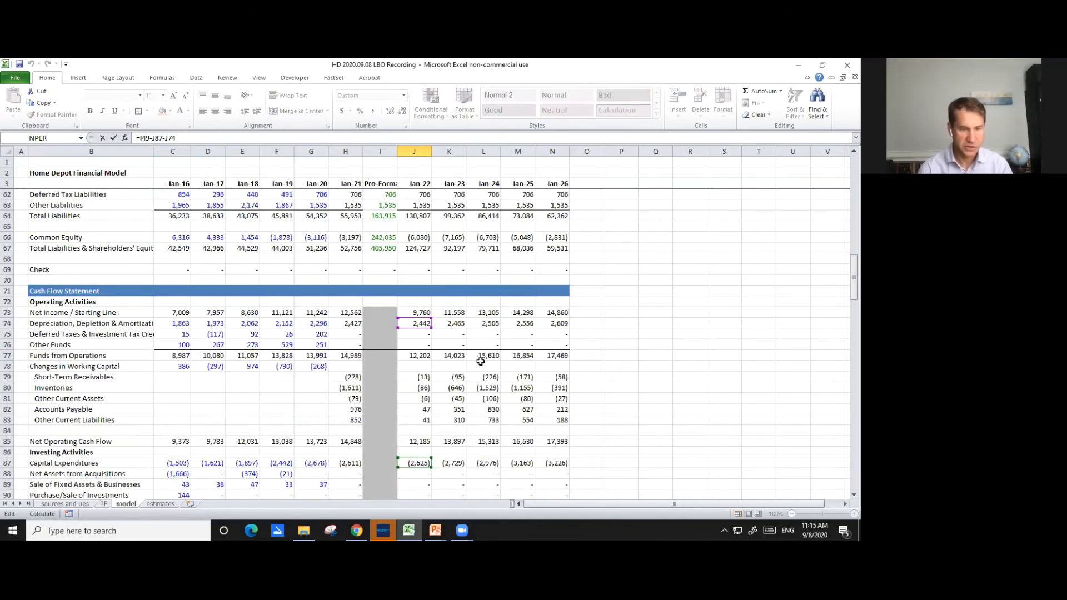
pyautogui.scroll(9, 483, 365)
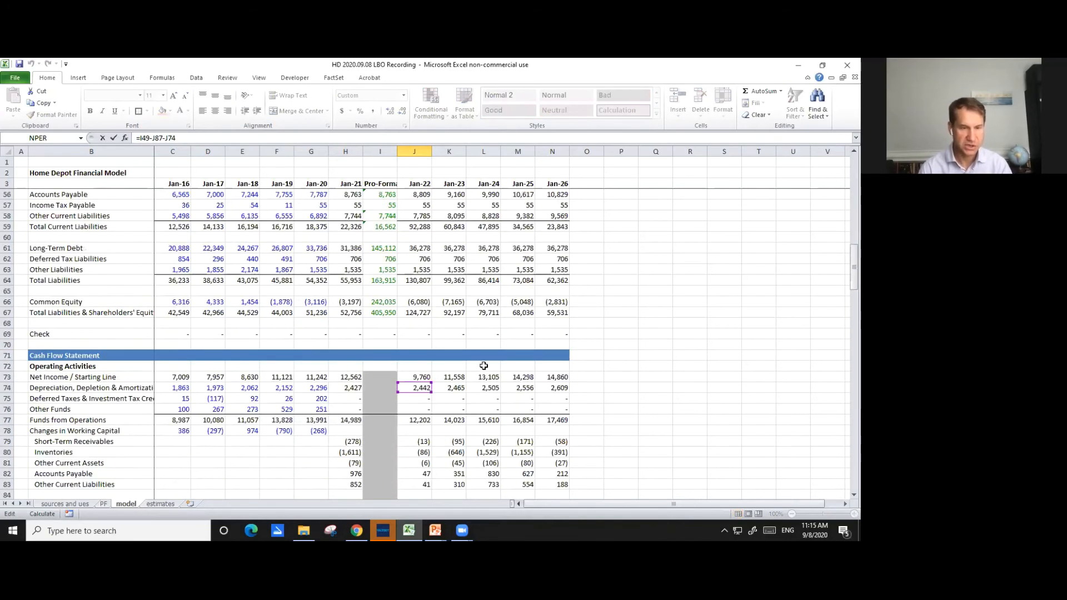
pyautogui.press('Escape')
# - Link the Jan-22 Intangible Assets cell J50 to the pro-forma balance with =I50 and review the balance check row
pyautogui.press('Down')
pyautogui.write('=')
pyautogui.press('Left')
pyautogui.press('Left')
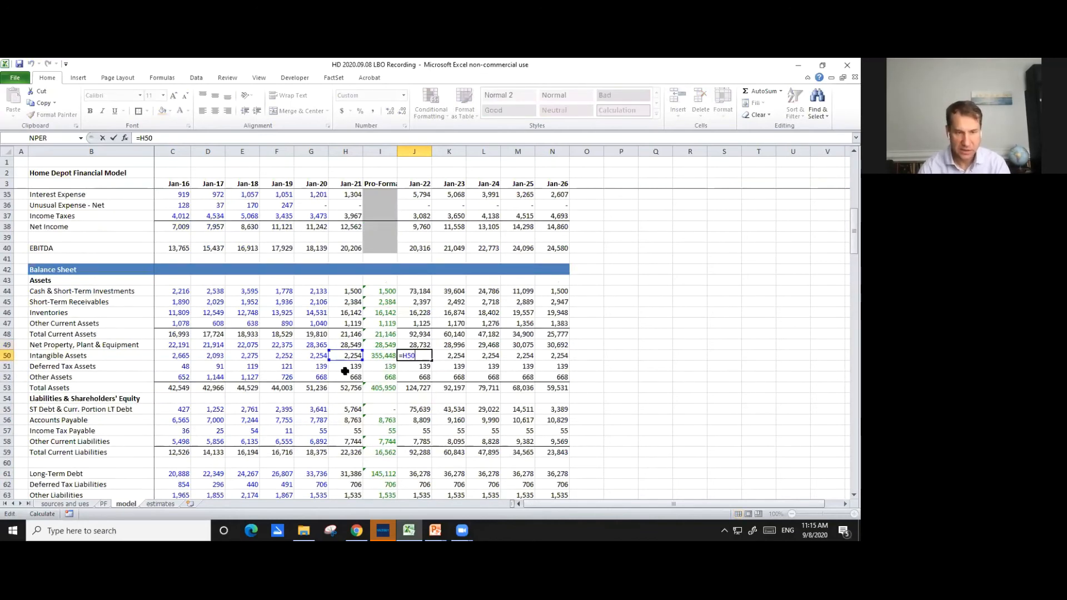
pyautogui.press('Right')
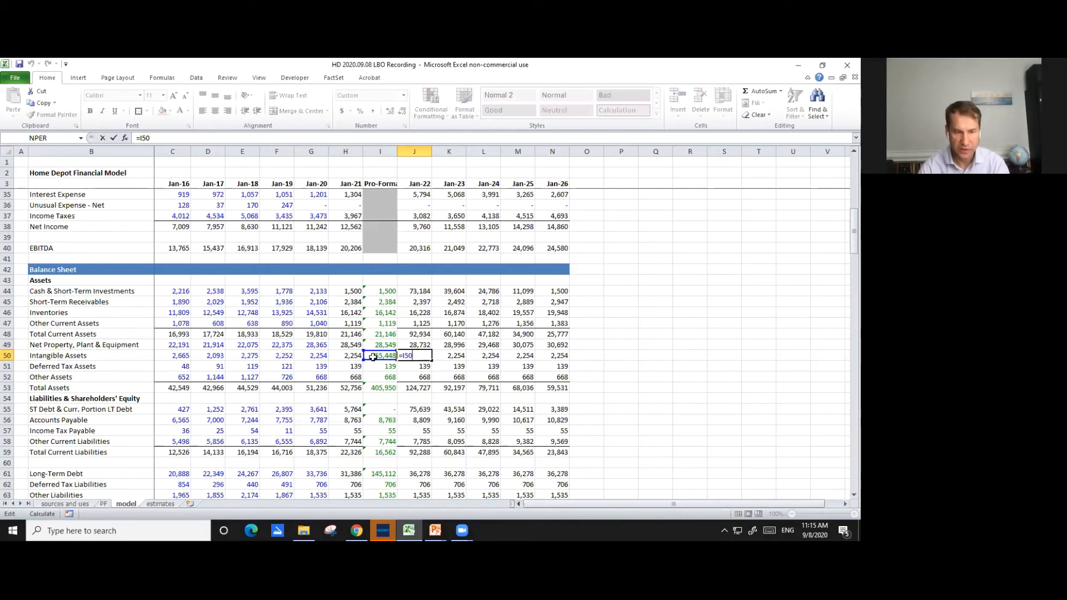
pyautogui.press('Return')
pyautogui.press('Up')
pyautogui.press('F2')
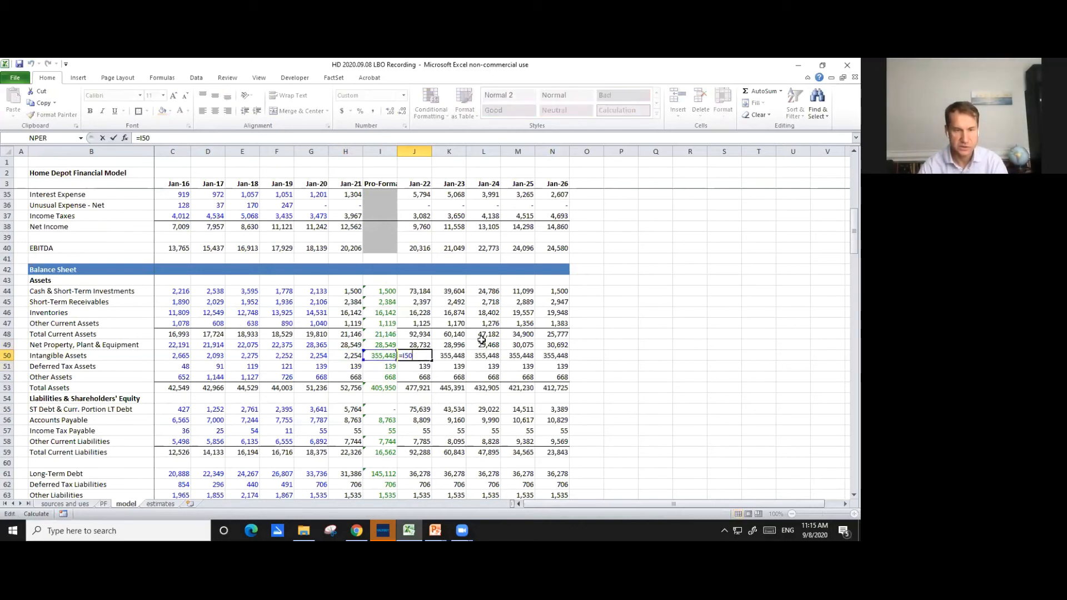
pyautogui.scroll(-1, 467, 341)
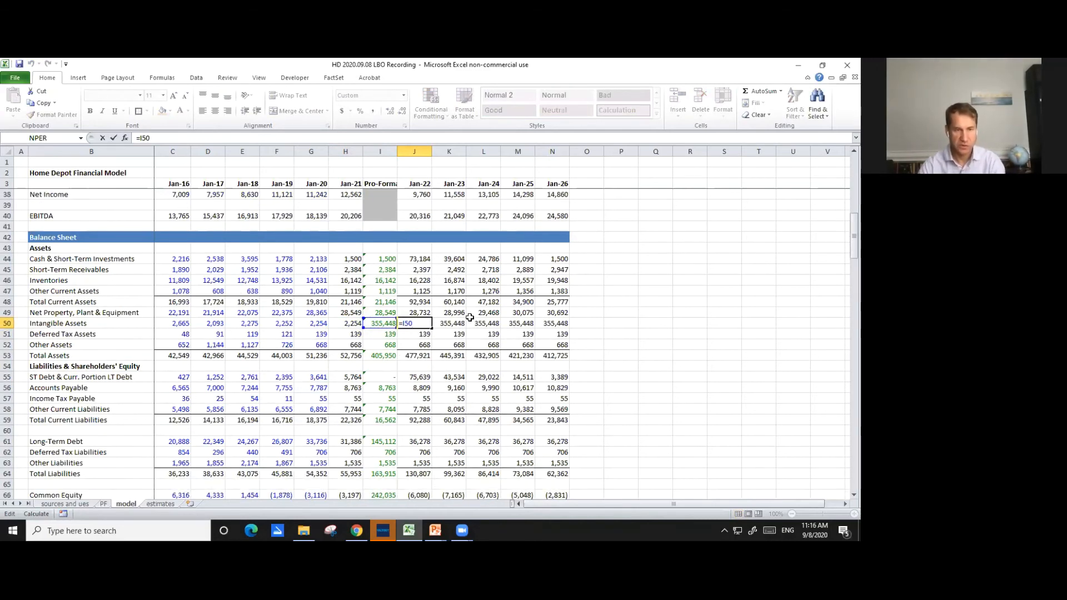
pyautogui.scroll(-2, 470, 316)
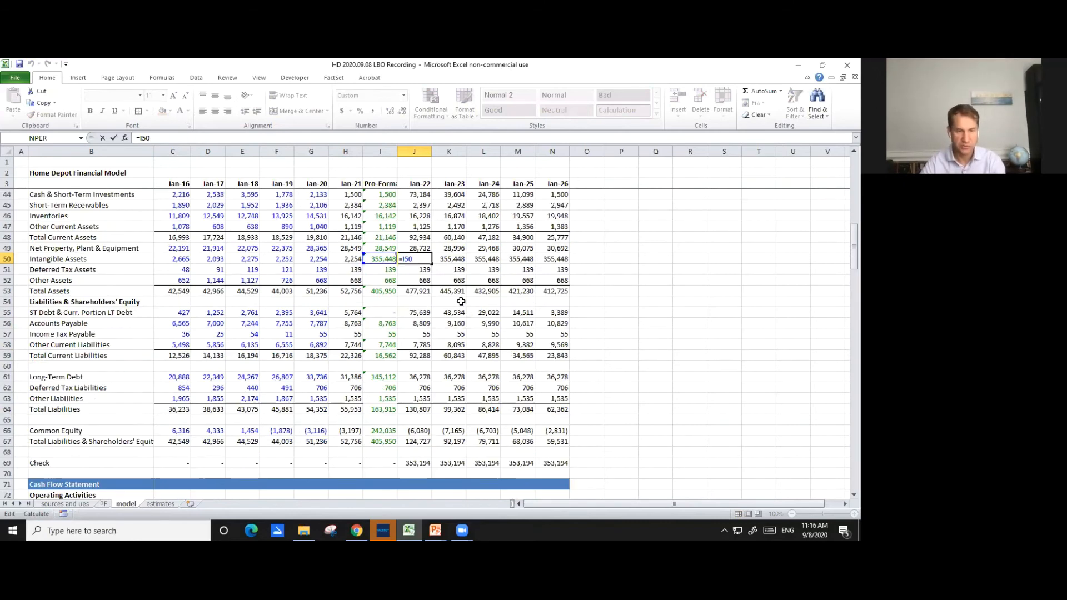
pyautogui.press('Escape')
# - Check the Total Assets sum in J53 and link Jan-22 Deferred Tax Assets in J51 to the pro-forma balance with =I51
pyautogui.press('Down')
pyautogui.press('Down')
pyautogui.press('Down')
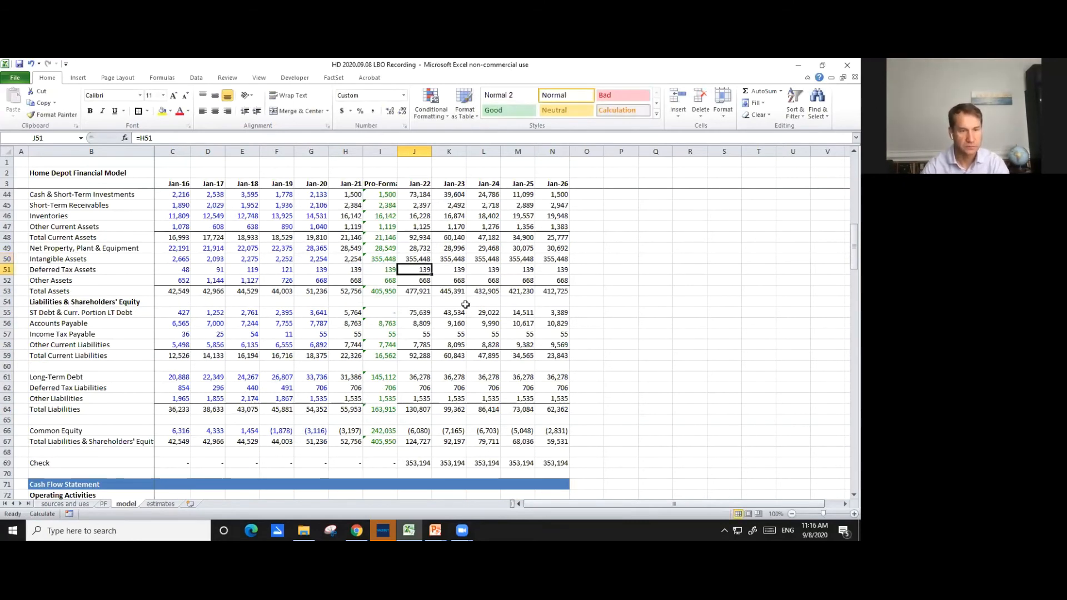
pyautogui.hotkey('alt', '=')
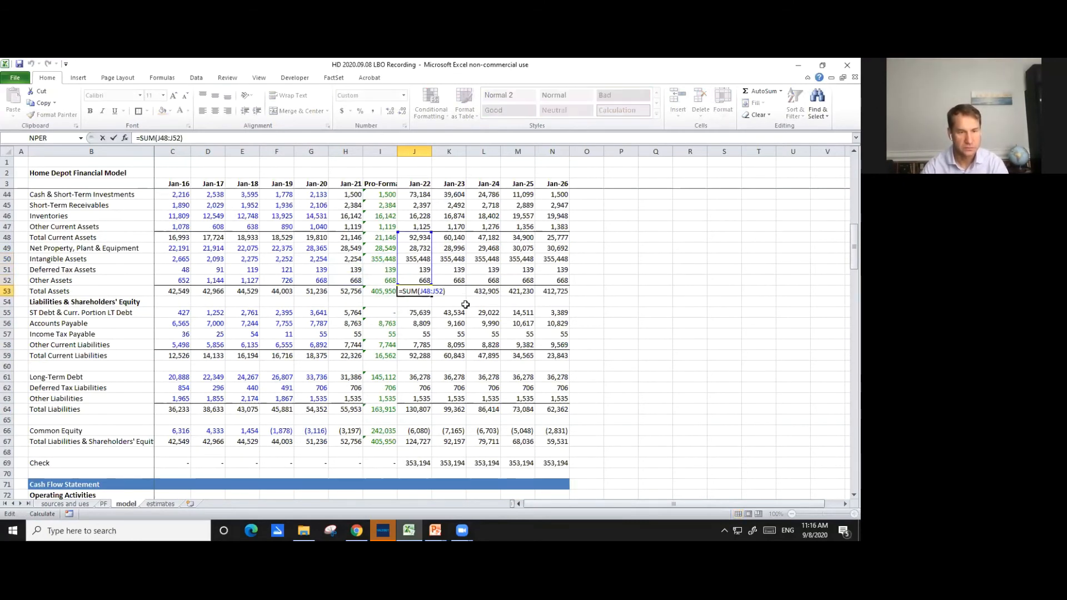
pyautogui.press('Return')
pyautogui.press('Up')
pyautogui.press('Up')
pyautogui.press('Up')
pyautogui.write('=')
pyautogui.click(356, 271)
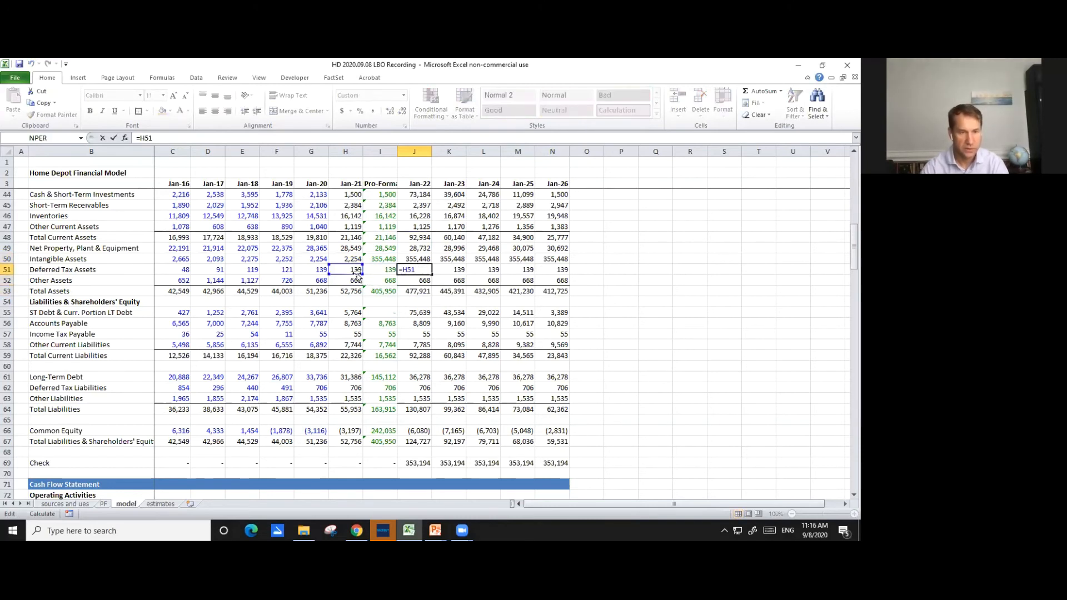
pyautogui.click(376, 271)
pyautogui.press('Return')
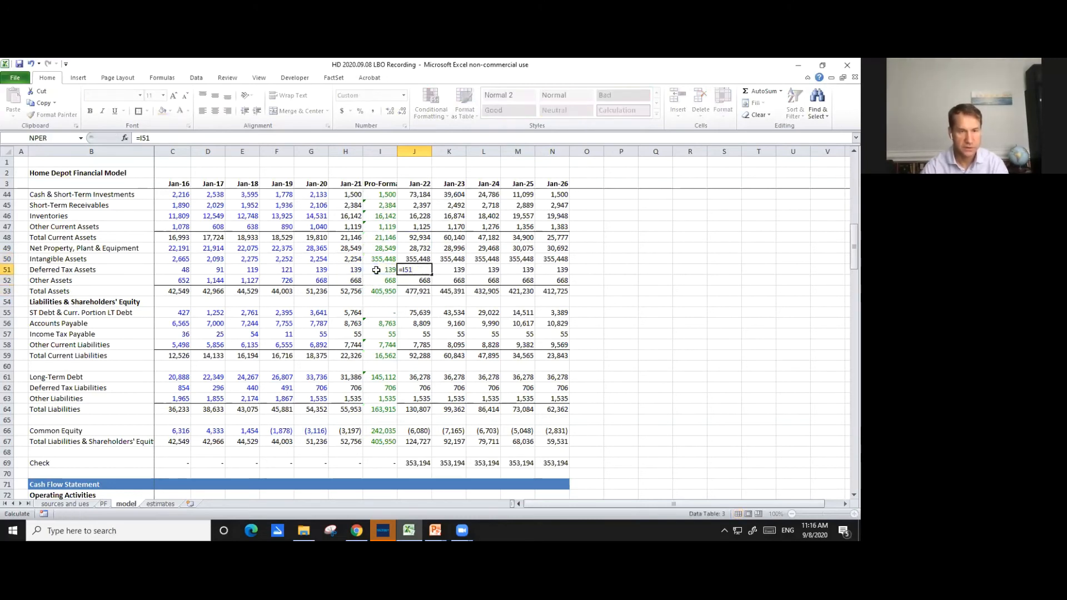
# - Link the Jan-22 Other Assets cell J52 to the pro-forma balance in I52
pyautogui.write('=')
pyautogui.click(346, 281)
pyautogui.click(372, 281)
pyautogui.press('Return')
# - Remove the term loan reference from the Jan-22 ST Debt & Curr. Portion LT Debt formula in J55, leaving =J116
pyautogui.press('Down')
pyautogui.press('Down')
pyautogui.press('F2')
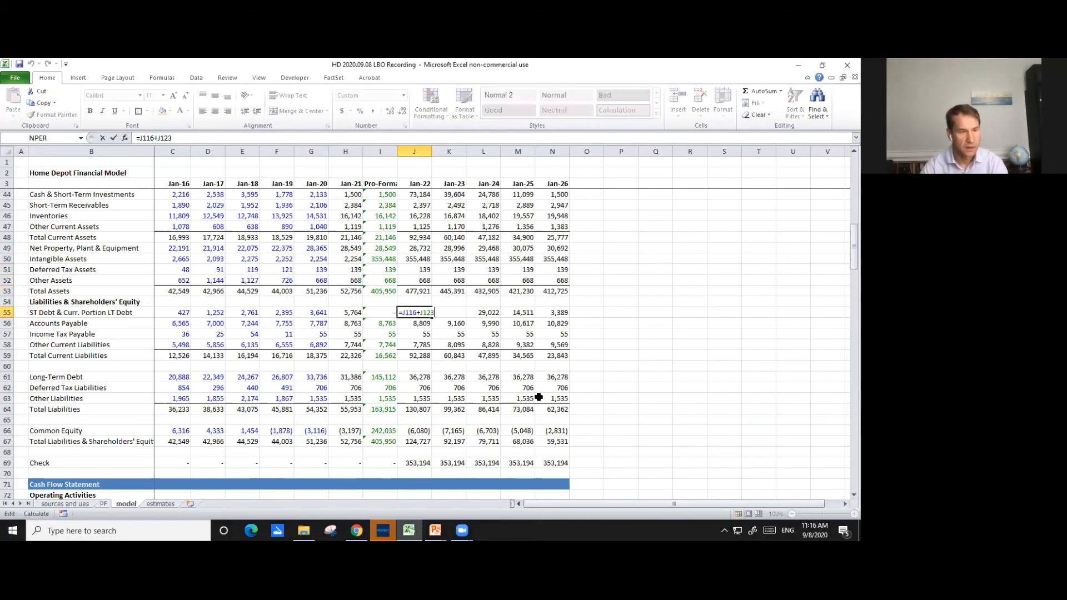
pyautogui.scroll(-4, 535, 365)
pyautogui.scroll(4, 536, 364)
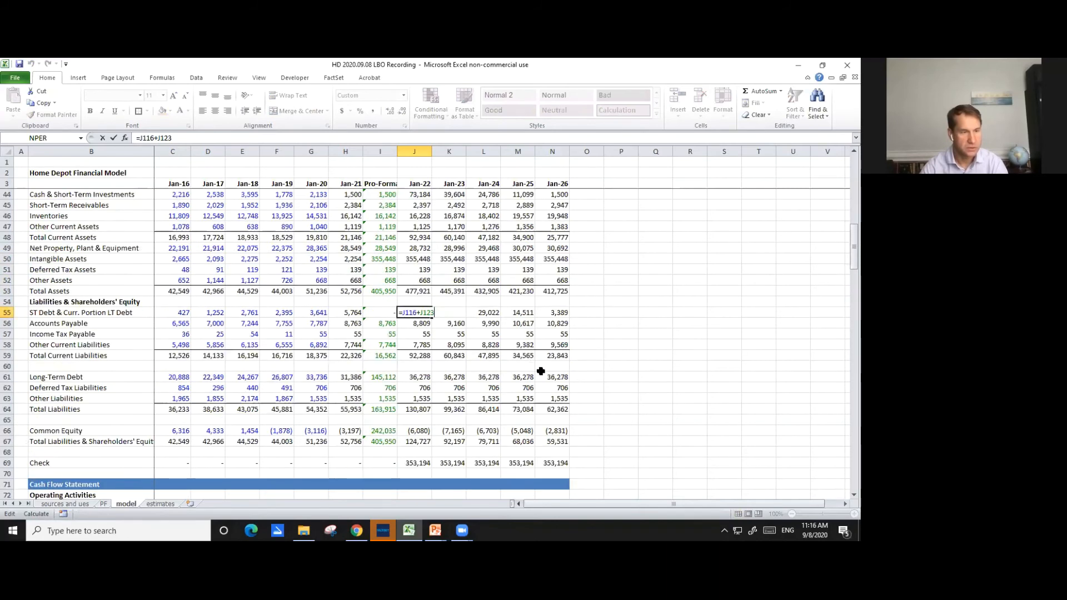
pyautogui.scroll(-20, 540, 371)
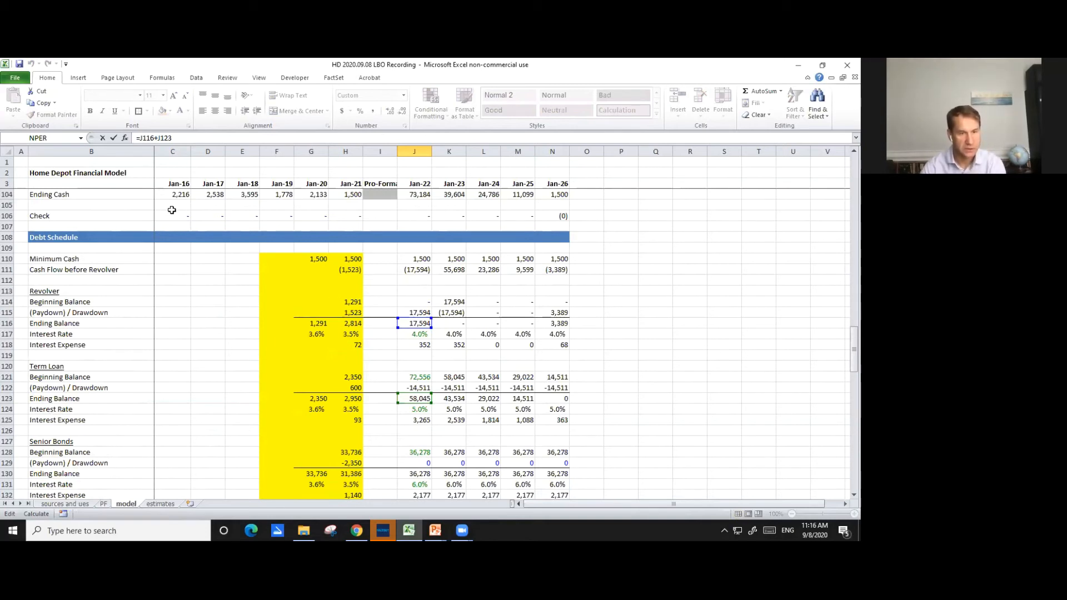
pyautogui.press('BackSpace')
pyautogui.press('BackSpace')
pyautogui.press('BackSpace')
pyautogui.press('BackSpace')
pyautogui.press('BackSpace')
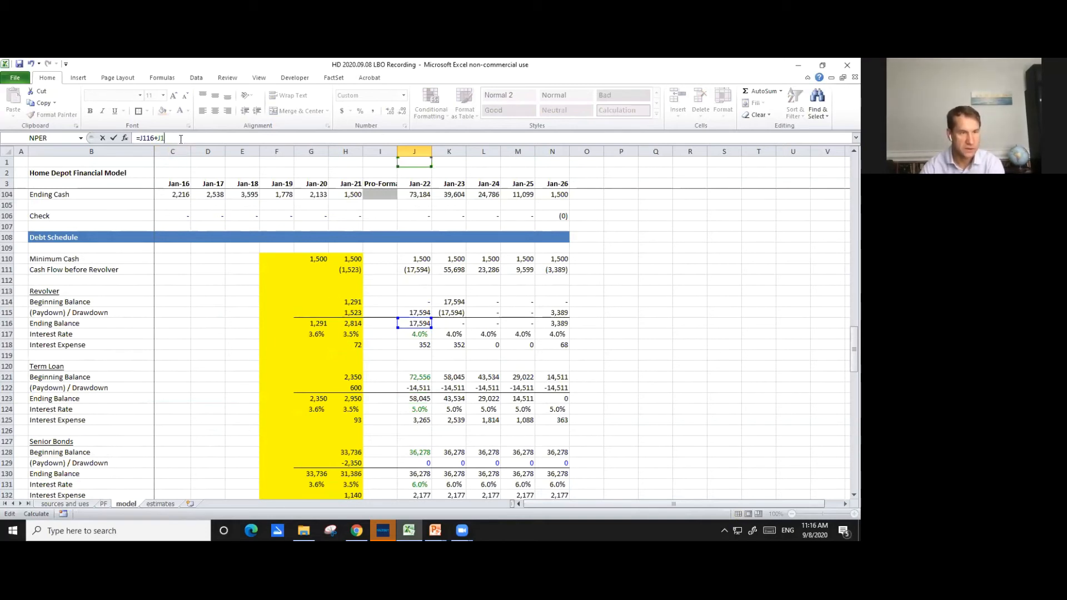
pyautogui.press('Return')
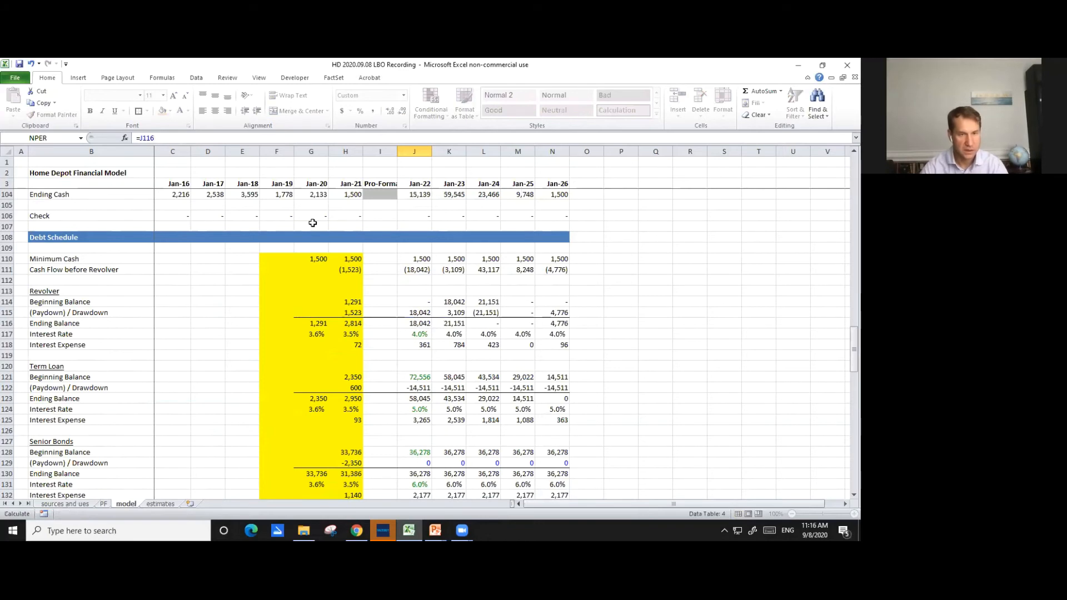
# - Copy the short-term debt formula in J55 across the projection years through N55
pyautogui.press('Up')
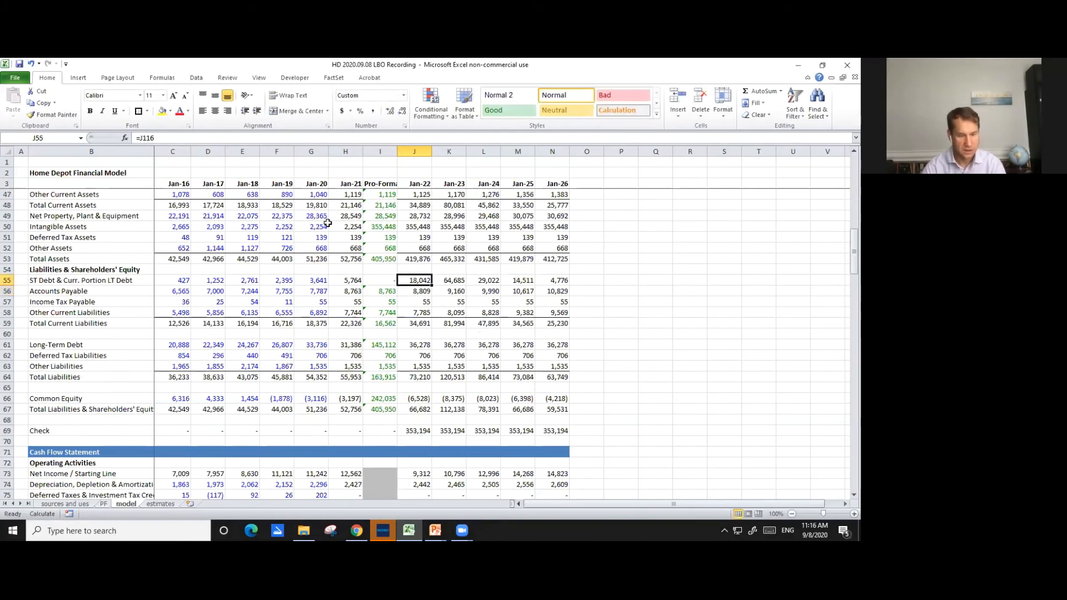
pyautogui.hotkey('ctrl', 'c')
pyautogui.hotkey('ctrl', 'shift', 'Right')
pyautogui.hotkey('ctrl', 'v')
pyautogui.hotkey('shift', 'BackSpace')
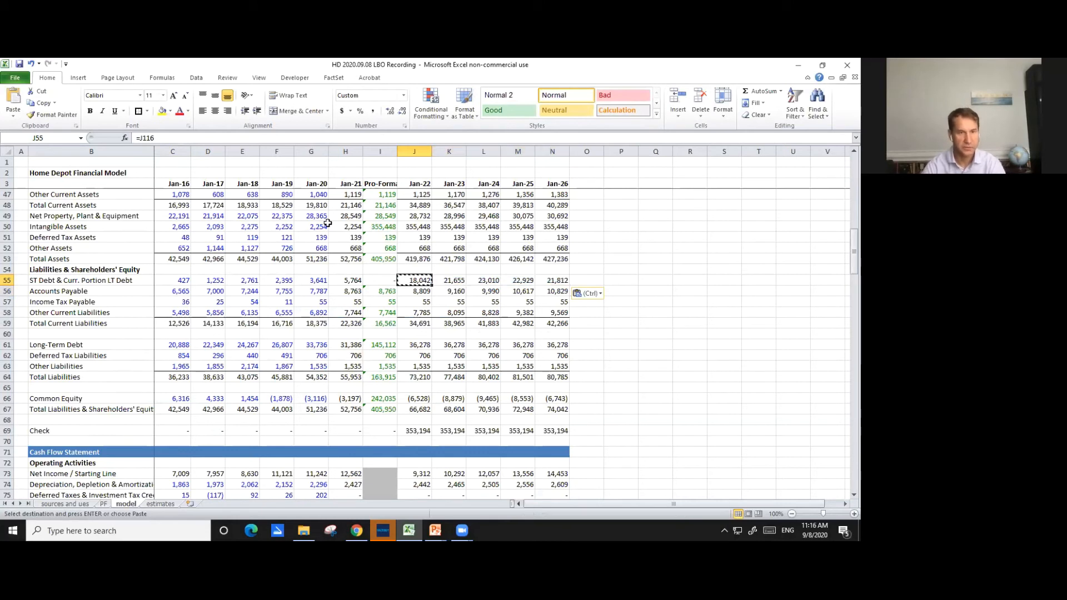
# - Examine the Jan-22 Accounts Payable formula in J56 and the days in payables and COGS cells it references
pyautogui.press('Down')
pyautogui.press('F2')
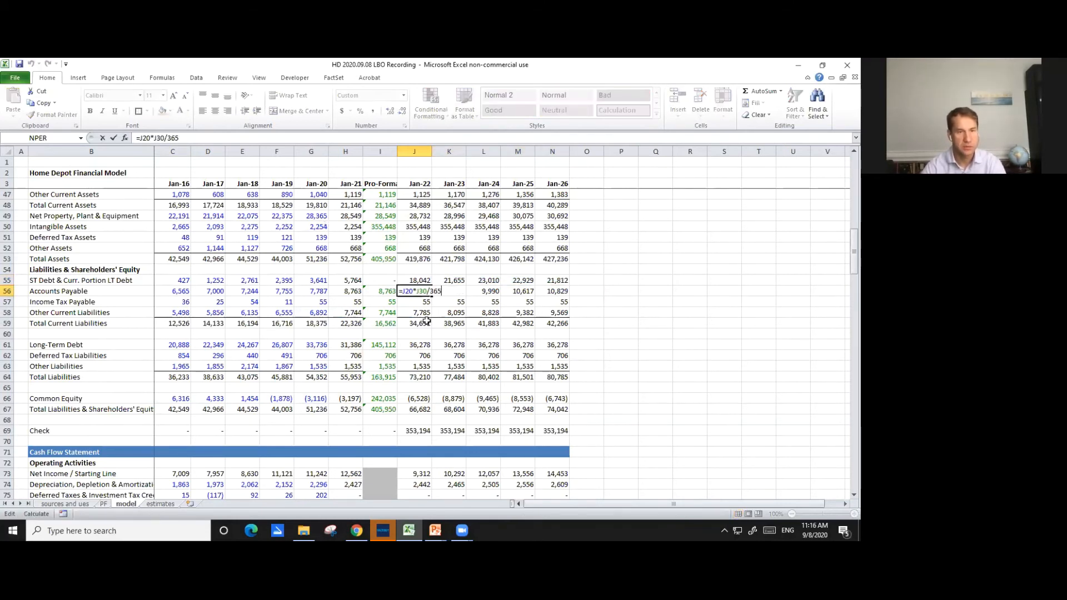
pyautogui.scroll(14, 400, 305)
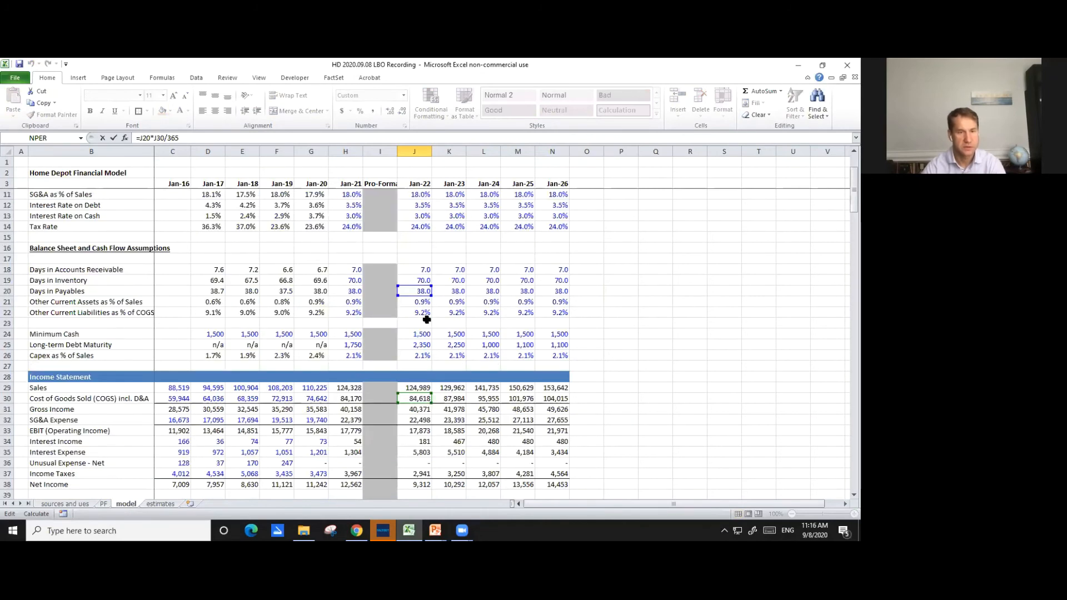
pyautogui.scroll(-11, 374, 293)
pyautogui.press('Escape')
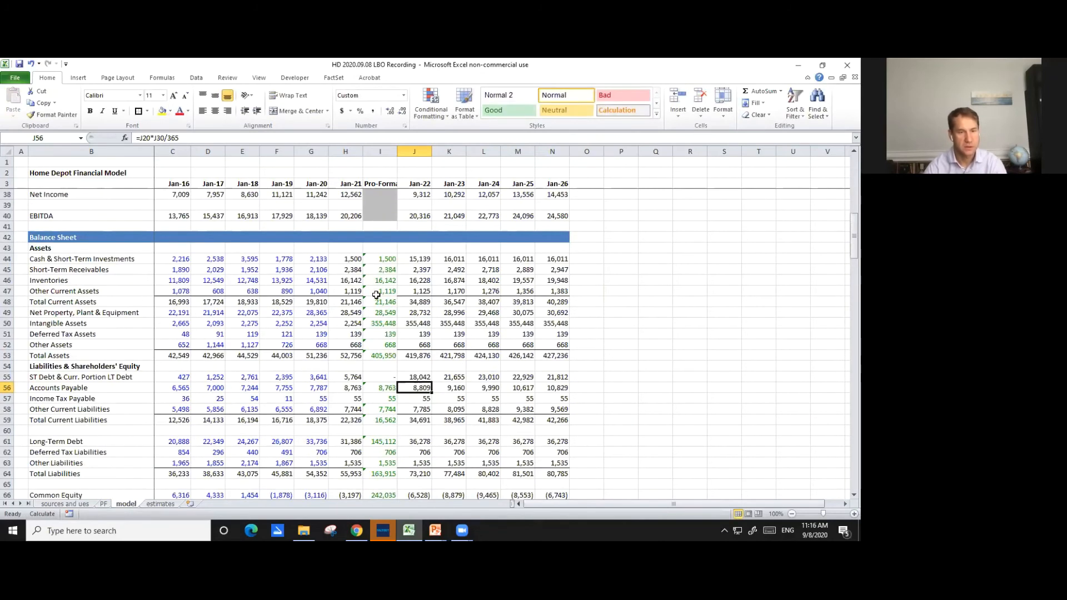
# - Repoint Jan-22 Income Tax Payable in J57 to the pro-forma balance in I57 and check the Jan-23 formula beside it
pyautogui.press('Down')
pyautogui.press('F2')
pyautogui.moveTo(344, 403); pyautogui.dragTo(388, 404)
pyautogui.press('Return')
pyautogui.press('Up')
pyautogui.press('Right')
pyautogui.press('F2')
pyautogui.press('Escape')
# - Examine the Jan-22 Other Current Liabilities formula in J58 and the assumption and COGS cells it references
pyautogui.press('Down')
pyautogui.press('Left')
pyautogui.press('F2')
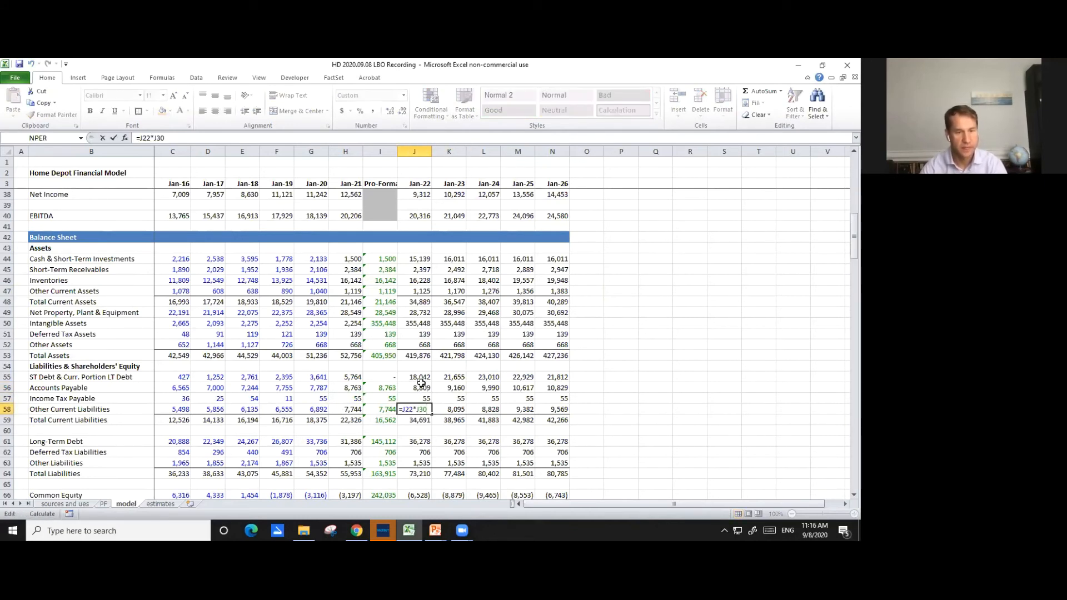
pyautogui.scroll(8, 430, 371)
pyautogui.press('Escape')
pyautogui.scroll(-10, 437, 367)
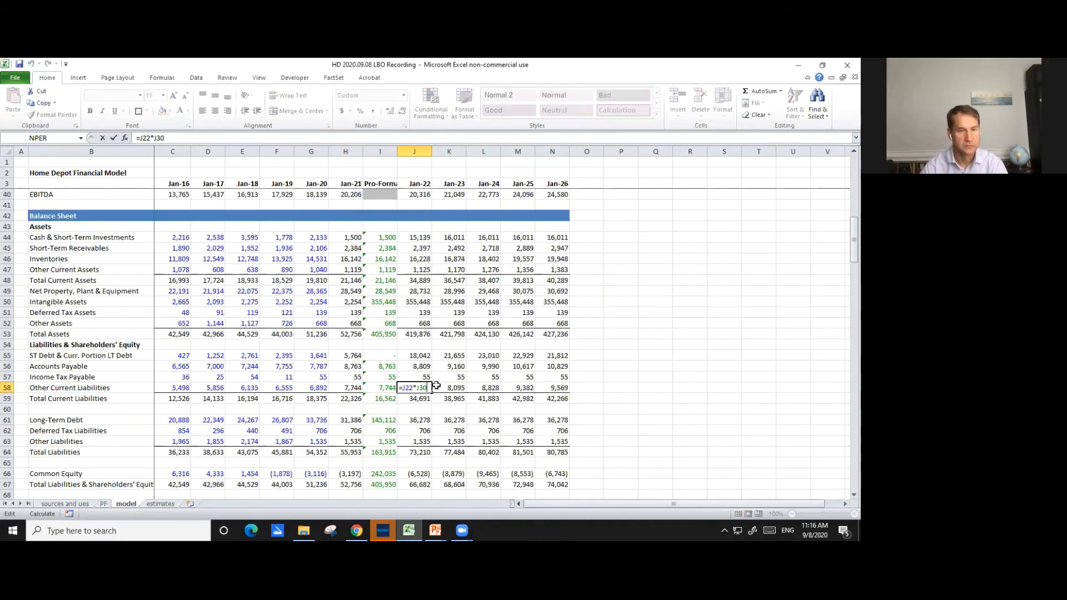
pyautogui.press('F2')
pyautogui.press('Escape')
# - Extend the Jan-22 Long-Term Debt formula in J61 to sum the senior bond, term loan and unsecured note ending balances, =J130+J123+J137
pyautogui.press('Down')
pyautogui.press('Down')
pyautogui.press('Down')
pyautogui.press('F2')
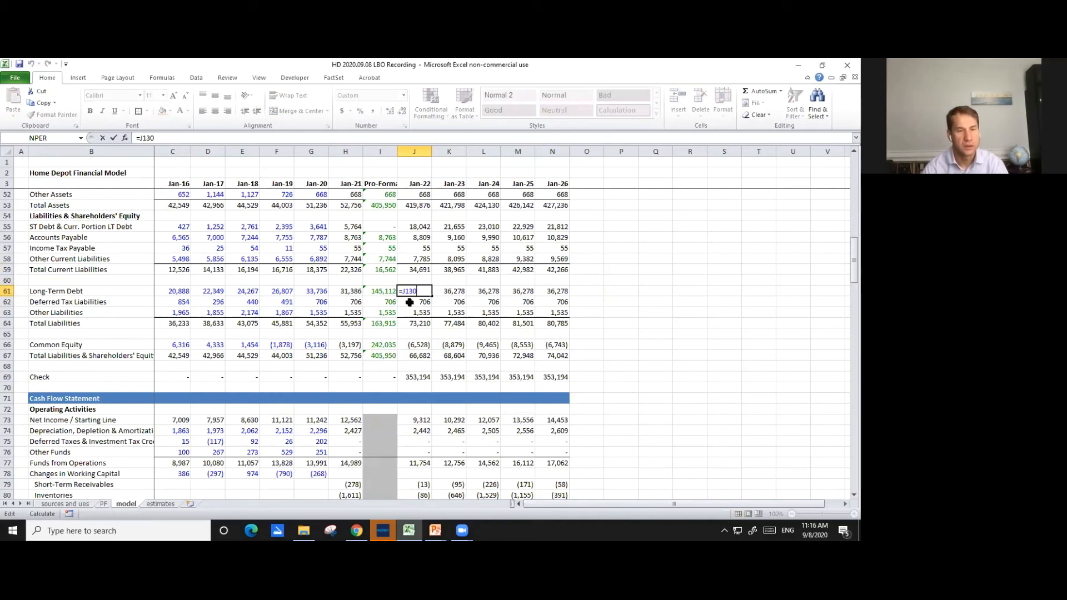
pyautogui.scroll(6, 415, 323)
pyautogui.scroll(10, 415, 324)
pyautogui.scroll(-20, 419, 334)
pyautogui.scroll(-5, 422, 348)
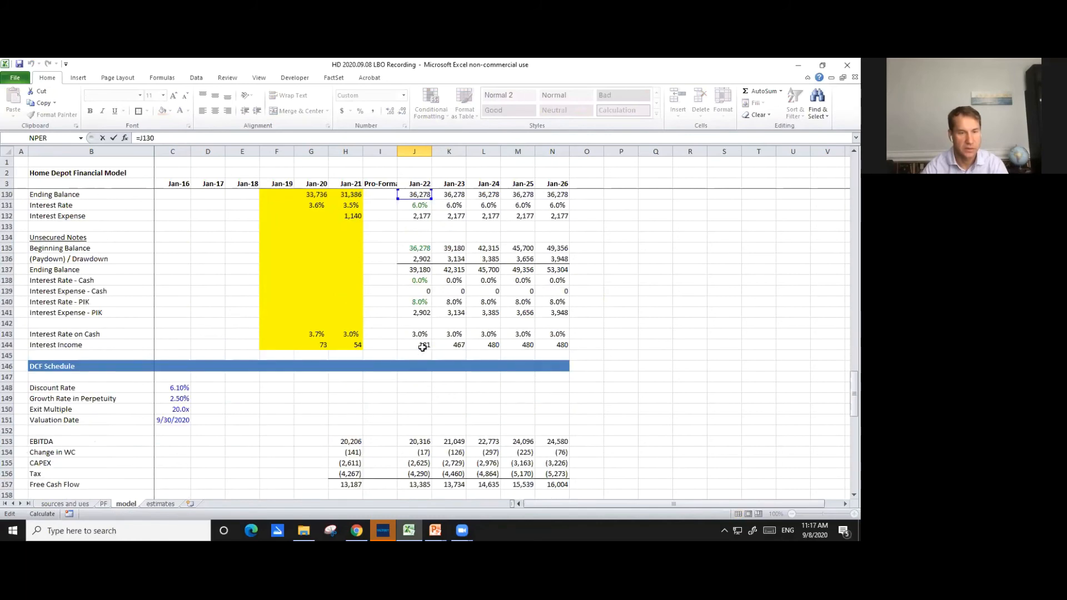
pyautogui.scroll(1, 421, 346)
pyautogui.scroll(4, 420, 344)
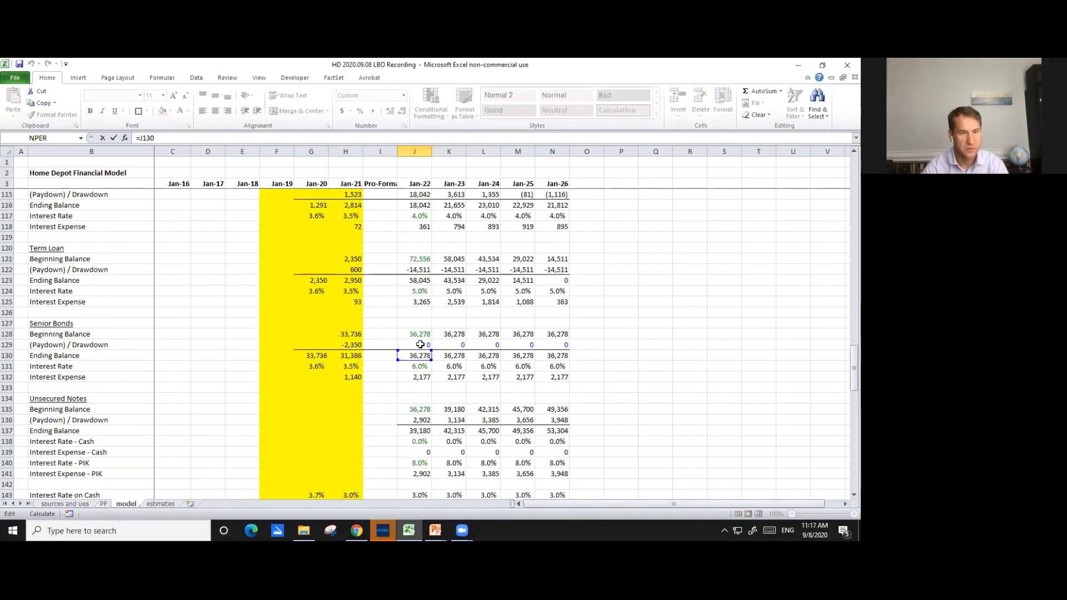
pyautogui.scroll(1, 423, 346)
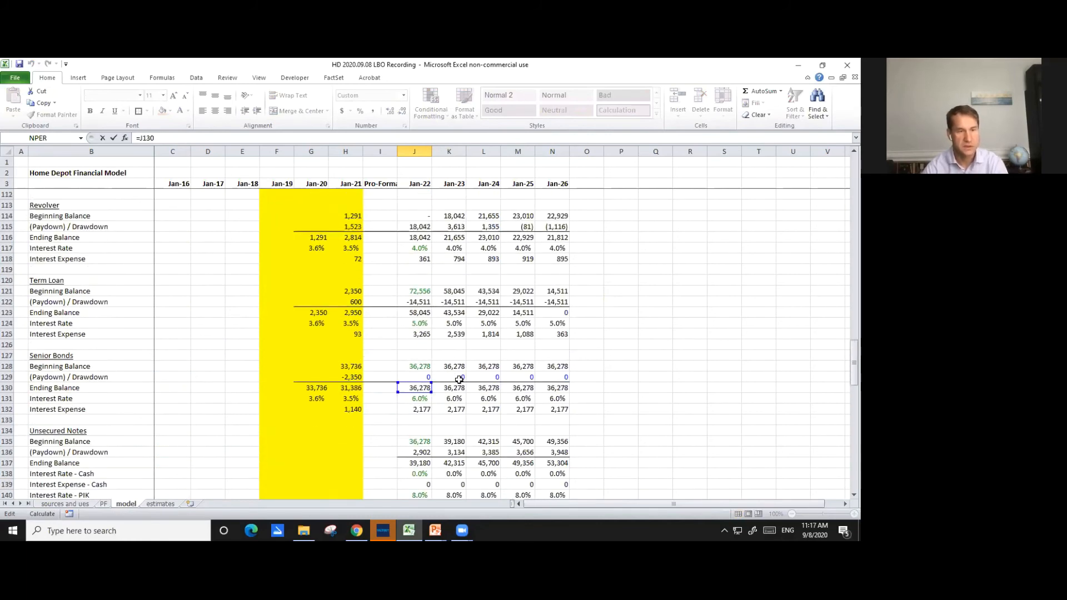
pyautogui.scroll(1, 459, 379)
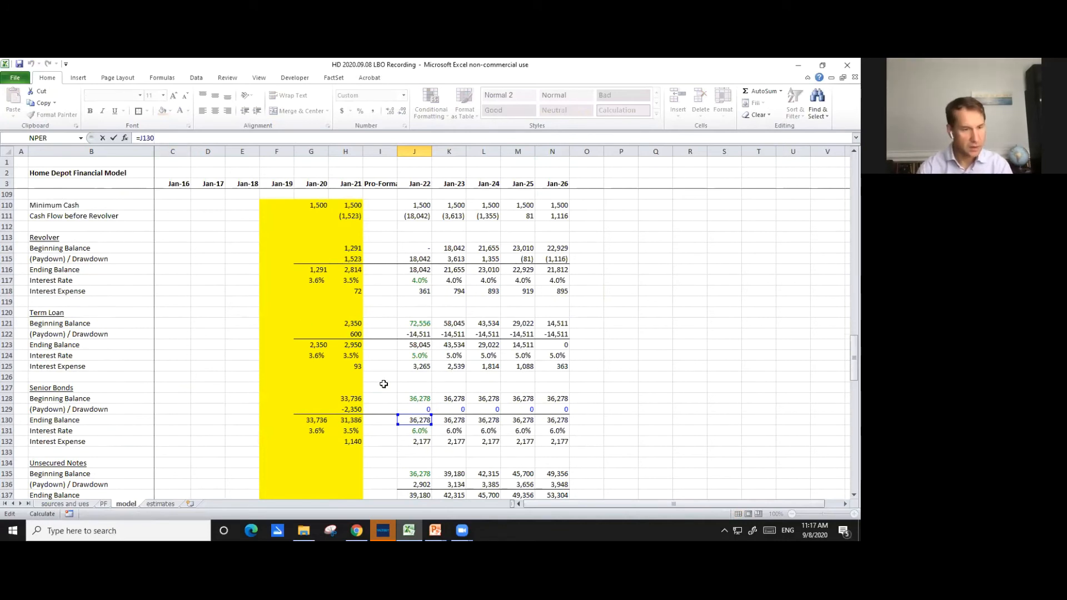
pyautogui.write('+')
pyautogui.click(422, 346)
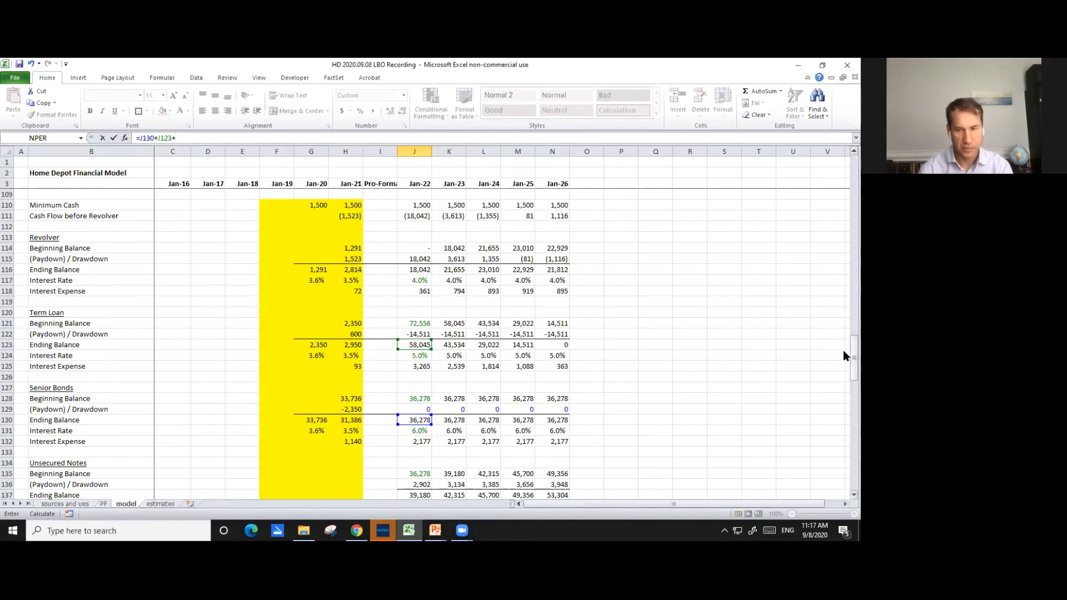
pyautogui.scroll(-4, 842, 351)
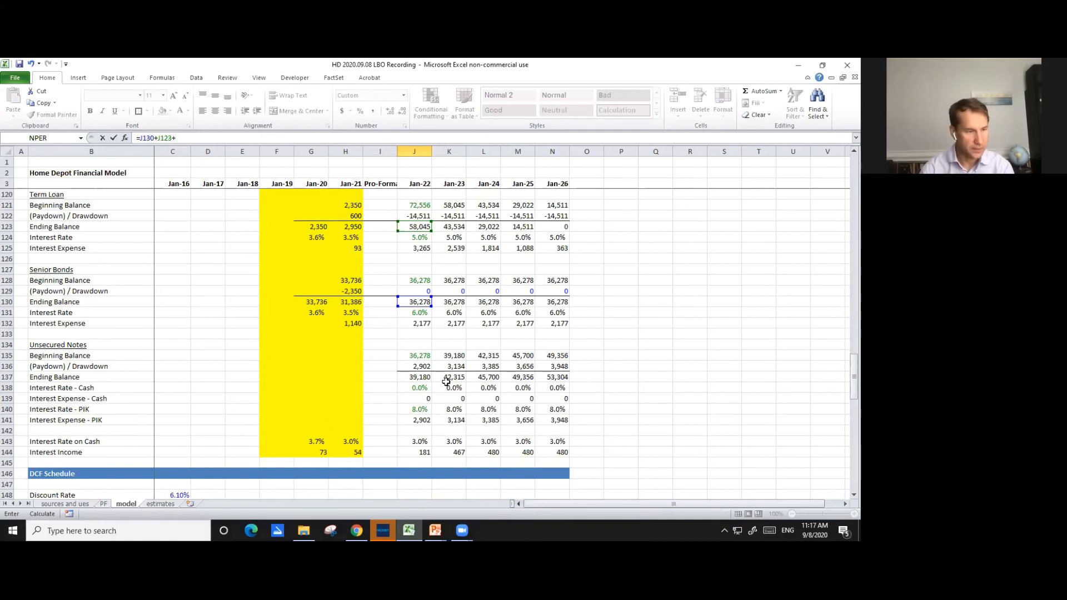
pyautogui.click(422, 377)
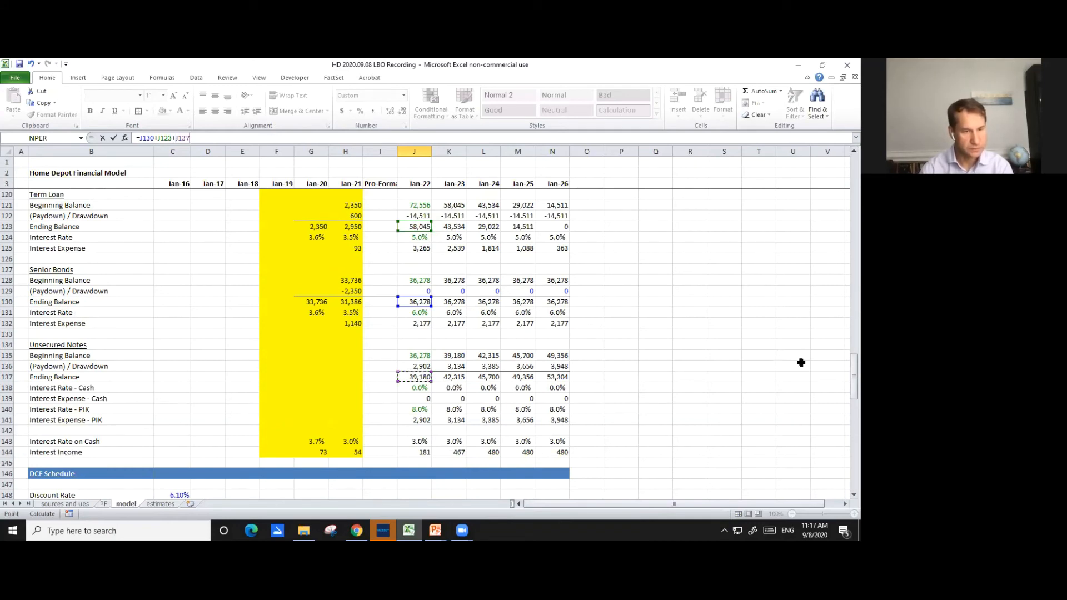
pyautogui.press('Return')
pyautogui.press('Up')
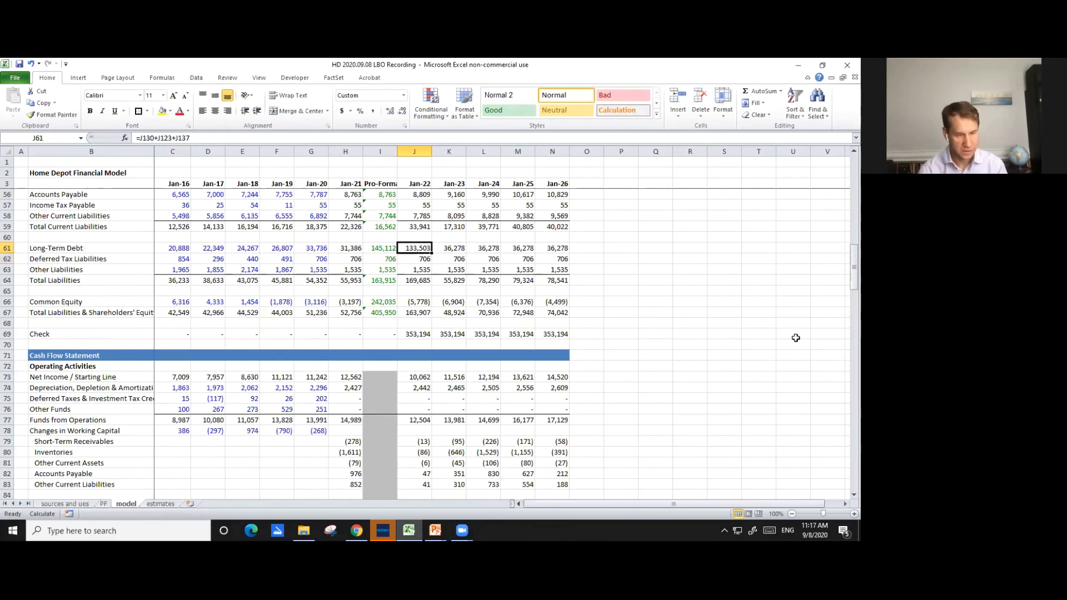
# - Copy the Long-Term Debt formula in J61 across the projection years through N61
pyautogui.hotkey('ctrl', 'c')
pyautogui.hotkey('shift', 'Right')
pyautogui.hotkey('shift', 'Right')
pyautogui.hotkey('shift', 'Right')
pyautogui.hotkey('shift', 'Right')
pyautogui.hotkey('ctrl', 'v')
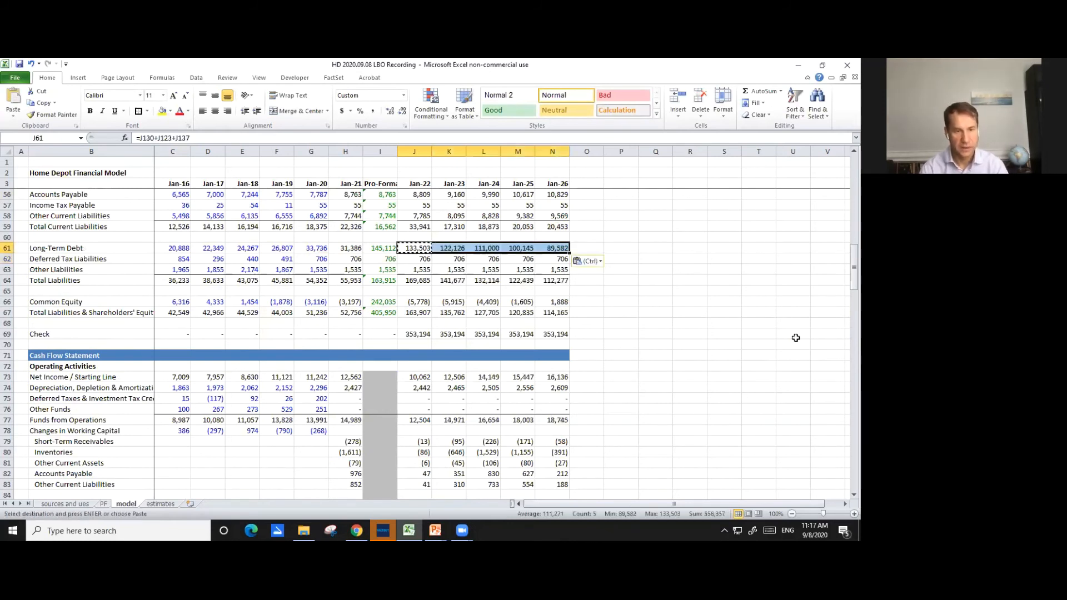
pyautogui.press('Escape')
# - Repoint Jan-22 Deferred Tax Liabilities in J62 and Other Liabilities in J63 to the pro-forma balances in I62 and I63
pyautogui.press('Right')
pyautogui.press('Right')
pyautogui.press('Left')
pyautogui.press('Left')
pyautogui.press('Down')
pyautogui.press('F2')
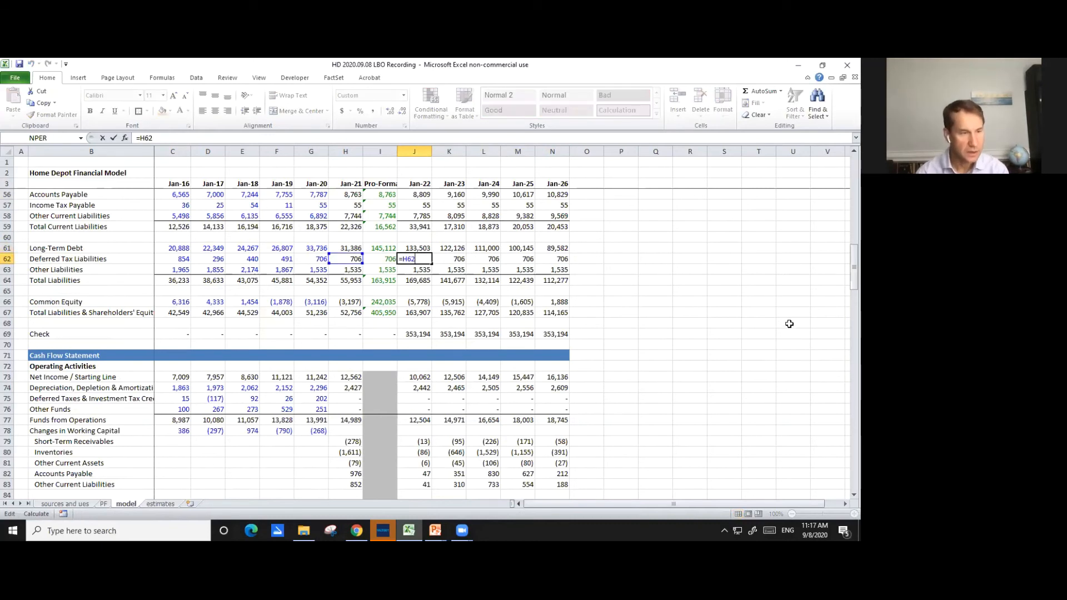
pyautogui.moveTo(356, 263); pyautogui.dragTo(386, 266)
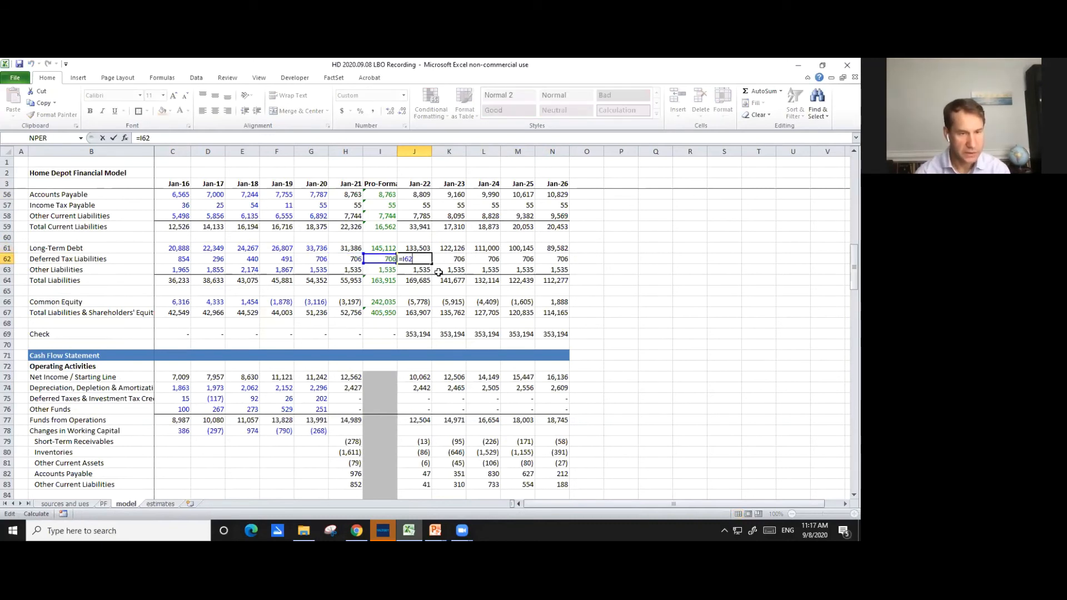
pyautogui.press('Return')
pyautogui.press('F2')
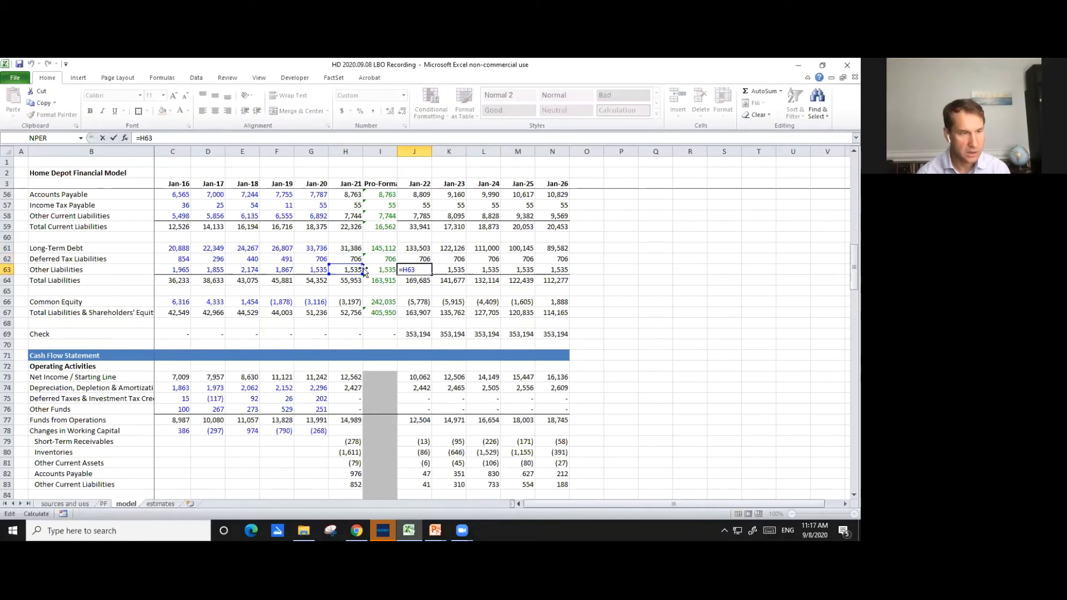
pyautogui.moveTo(354, 269); pyautogui.dragTo(383, 270)
pyautogui.press('Return')
# - Repoint the opening balance in the Jan-22 Common Equity formula in J66 to pro-forma I66, and check the total formula in J67
pyautogui.press('Down')
pyautogui.press('Down')
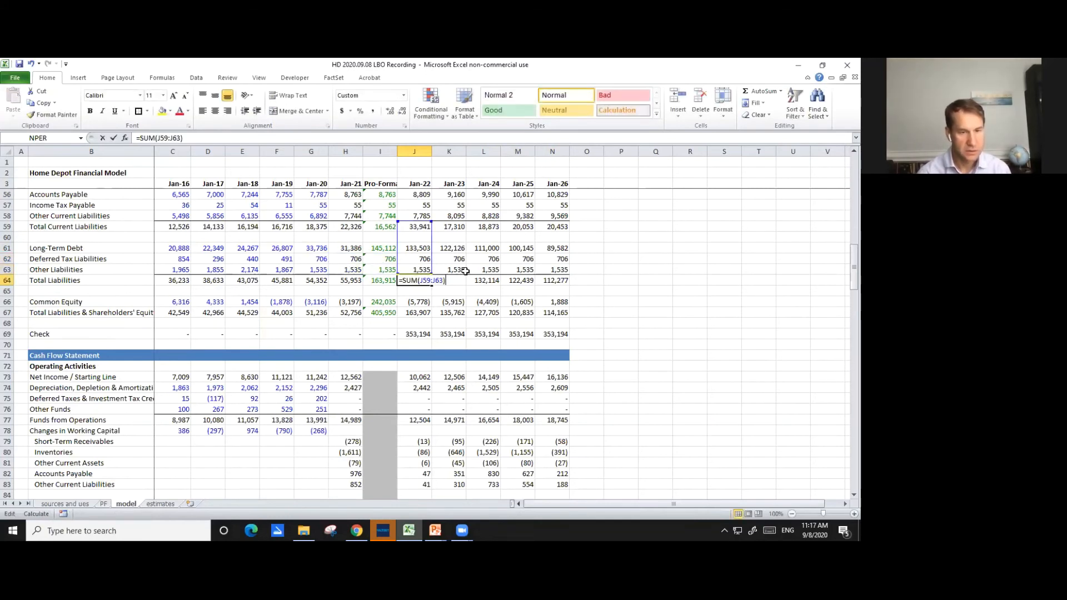
pyautogui.press('F2')
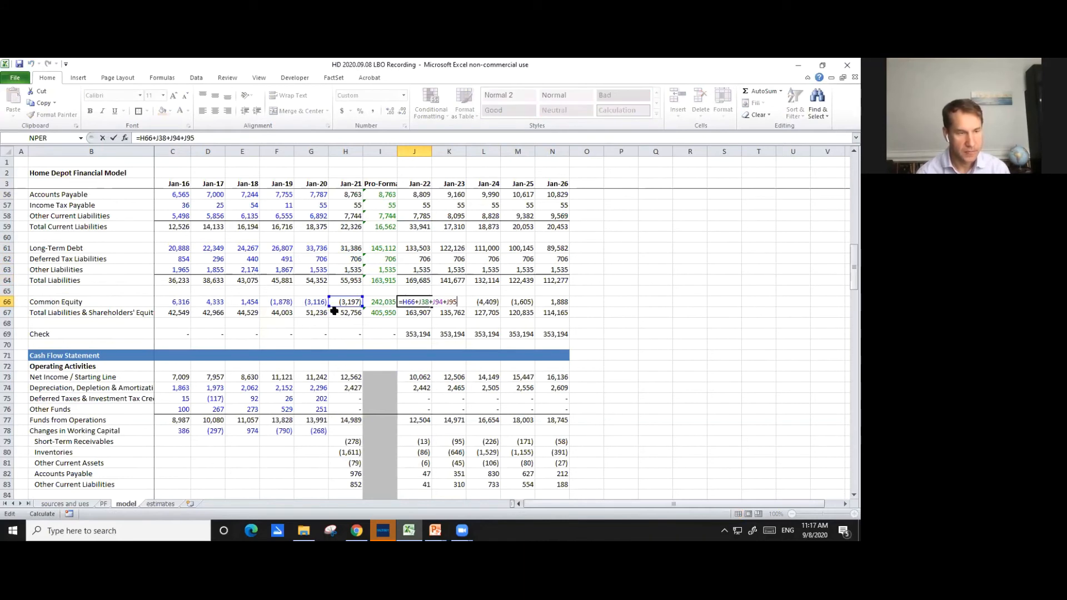
pyautogui.moveTo(337, 309); pyautogui.dragTo(375, 311)
pyautogui.press('Return')
pyautogui.press('Down')
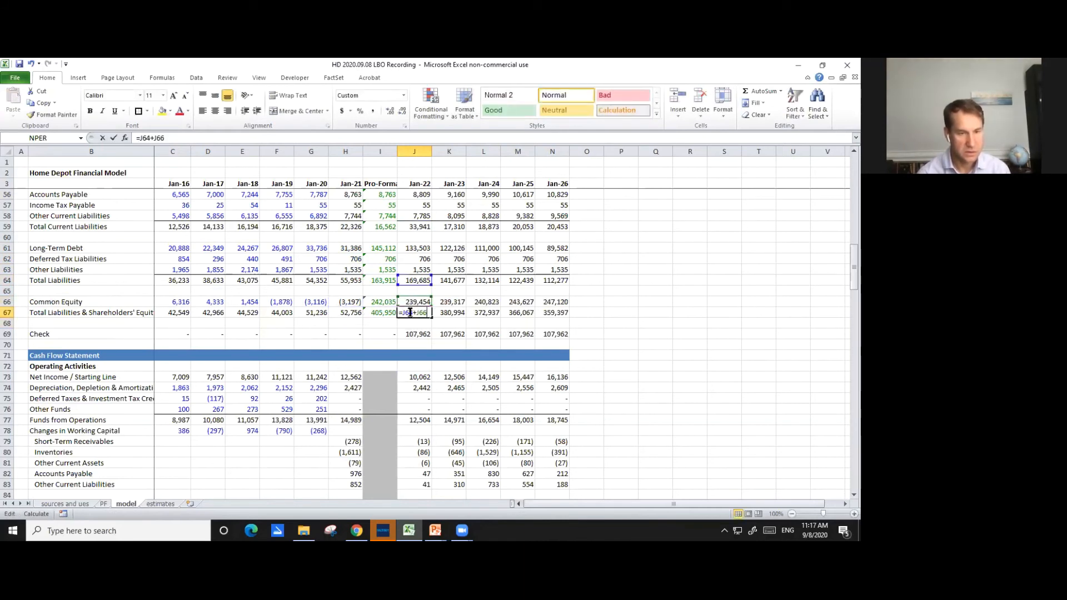
pyautogui.press('Down')
# - Go to Jan-22 Net Income in the Cash Flow Statement and save the workbook
pyautogui.scroll(-3, 465, 377)
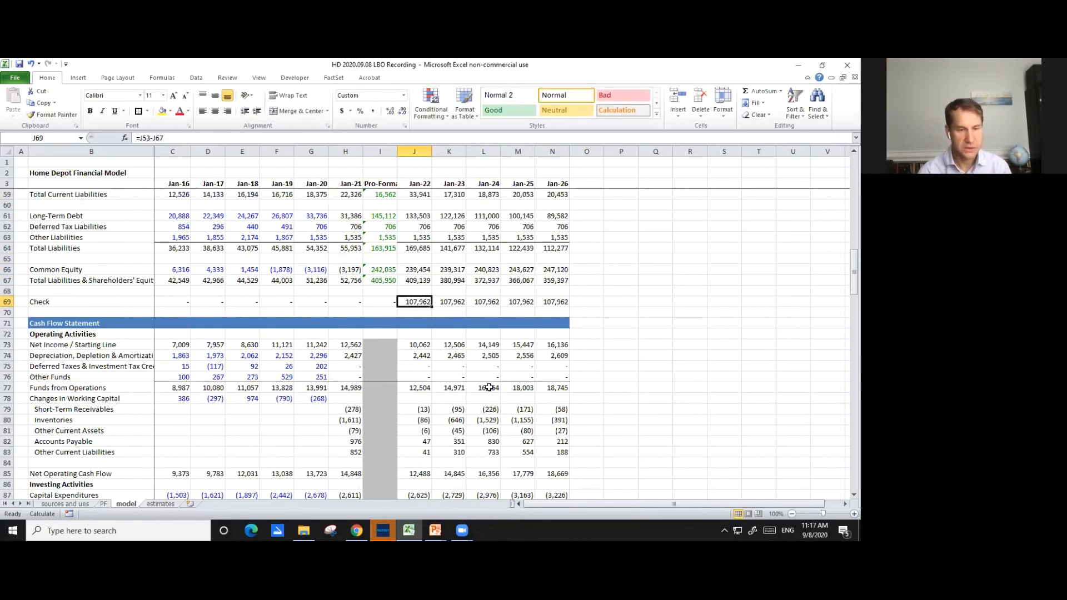
pyautogui.scroll(-1, 508, 388)
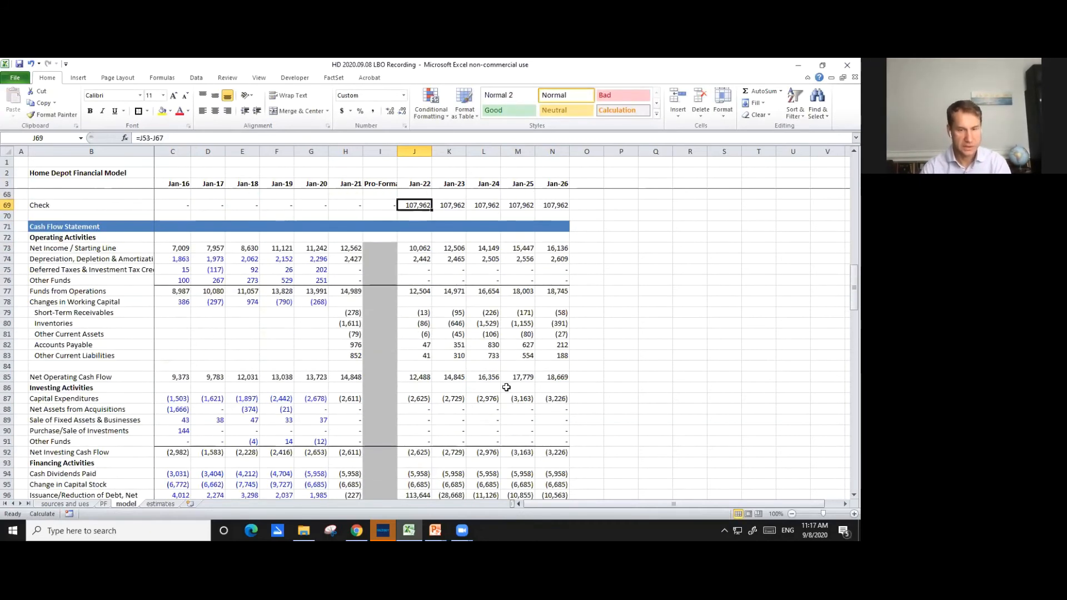
pyautogui.click(418, 250)
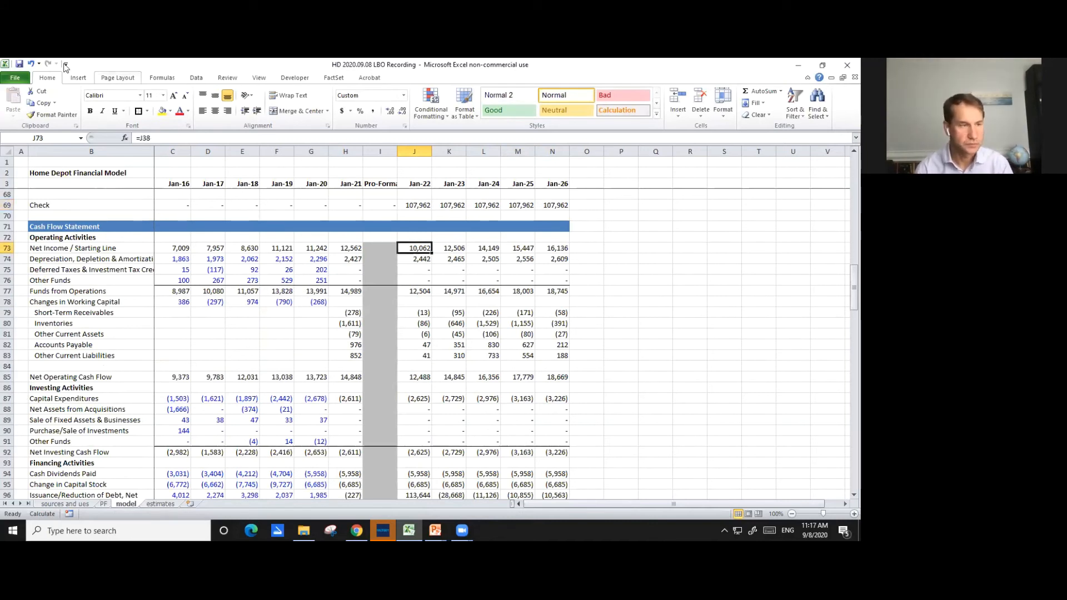
pyautogui.click(19, 66)
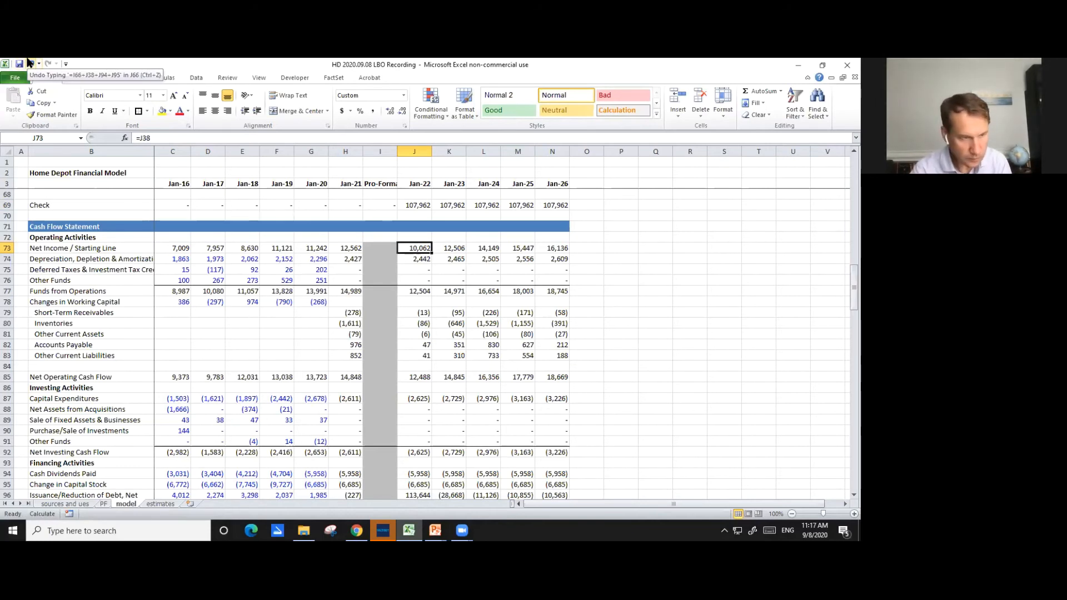
# - Examine the Jan-22 cash flow formulas for Net Income in J73 and Depreciation in J74
pyautogui.doubleClick(413, 253)
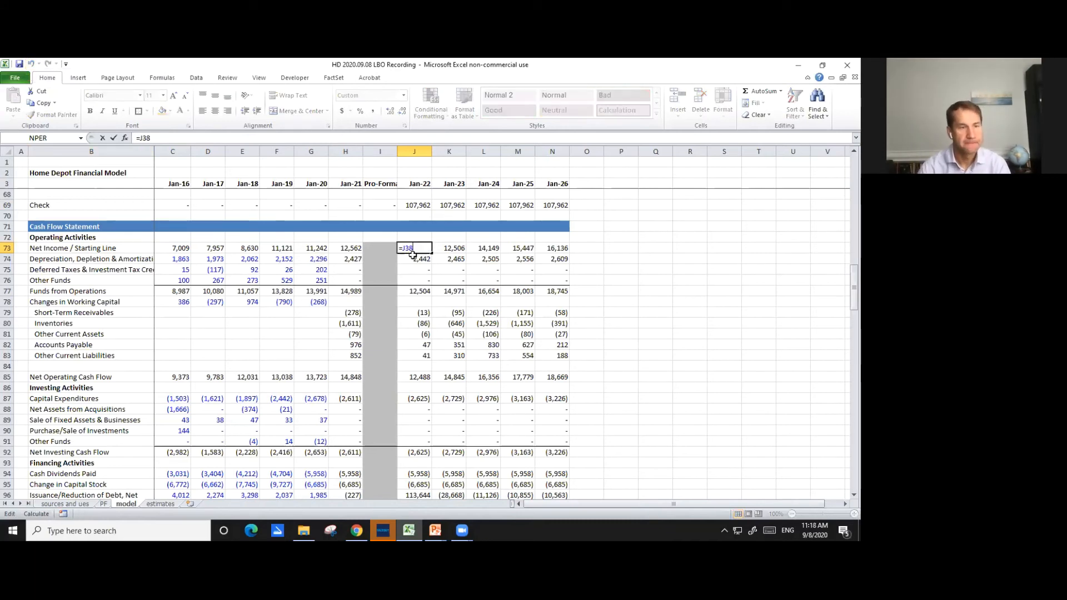
pyautogui.scroll(-2, 417, 253)
pyautogui.press('Escape')
pyautogui.press('Down')
pyautogui.press('Down')
pyautogui.press('Down')
pyautogui.press('Down')
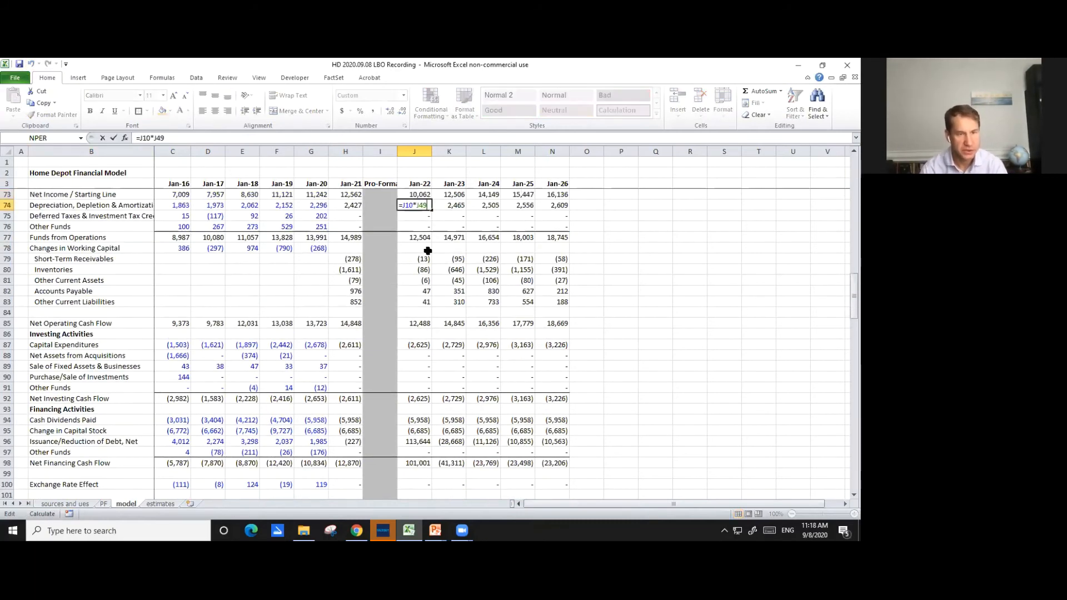
pyautogui.doubleClick(427, 251)
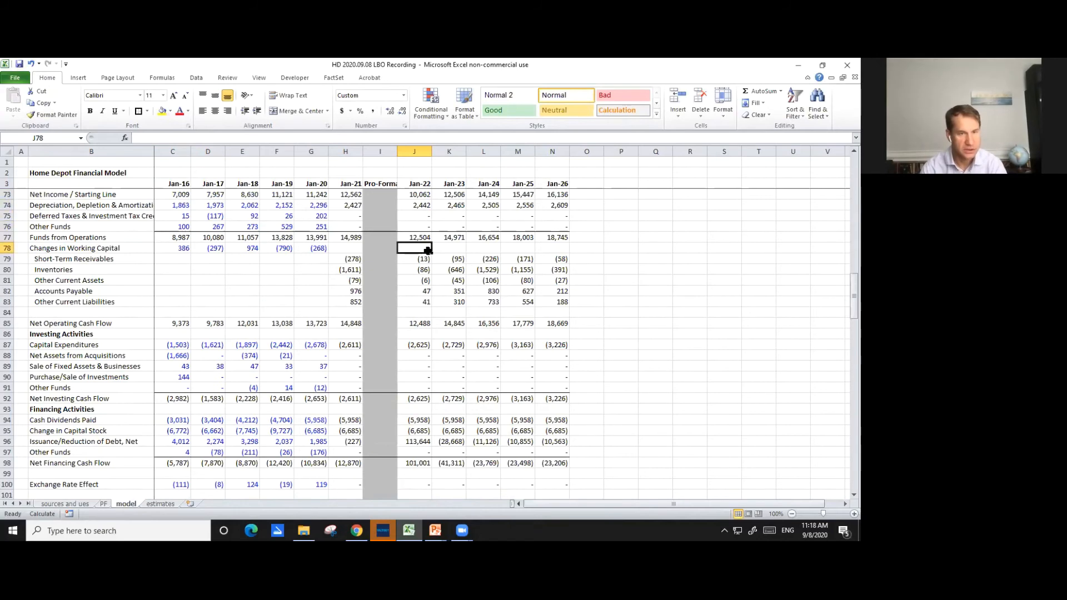
# - Repoint the prior-period references in the Jan-22 Short-Term Receivables and Inventories changes, J79 and J80, to the pro-forma balances
pyautogui.scroll(9, 461, 222)
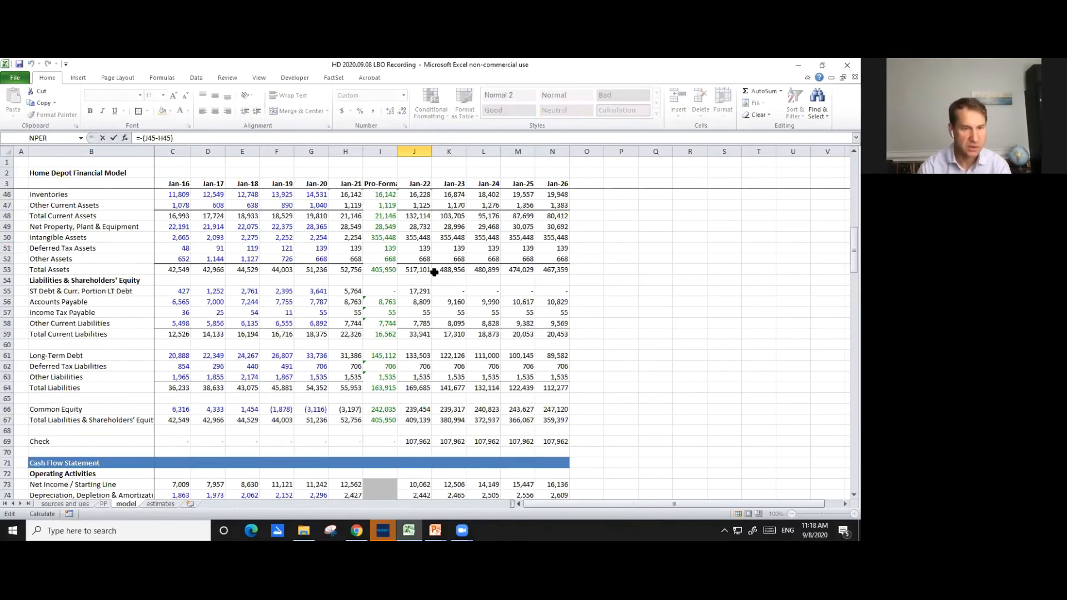
pyautogui.scroll(5, 455, 300)
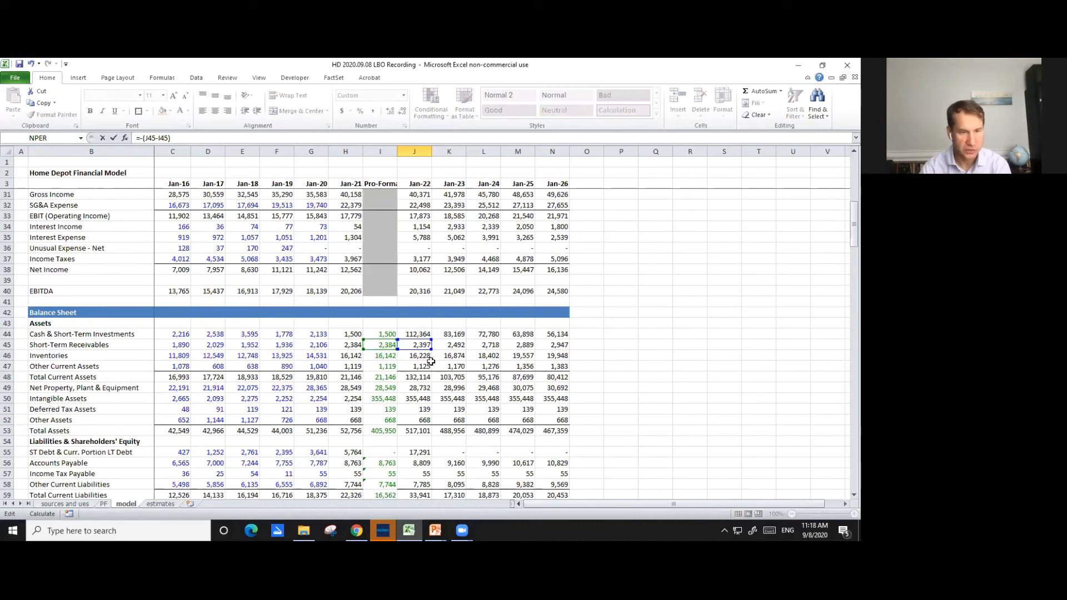
pyautogui.press('Return')
pyautogui.press('F2')
pyautogui.scroll(6, 434, 359)
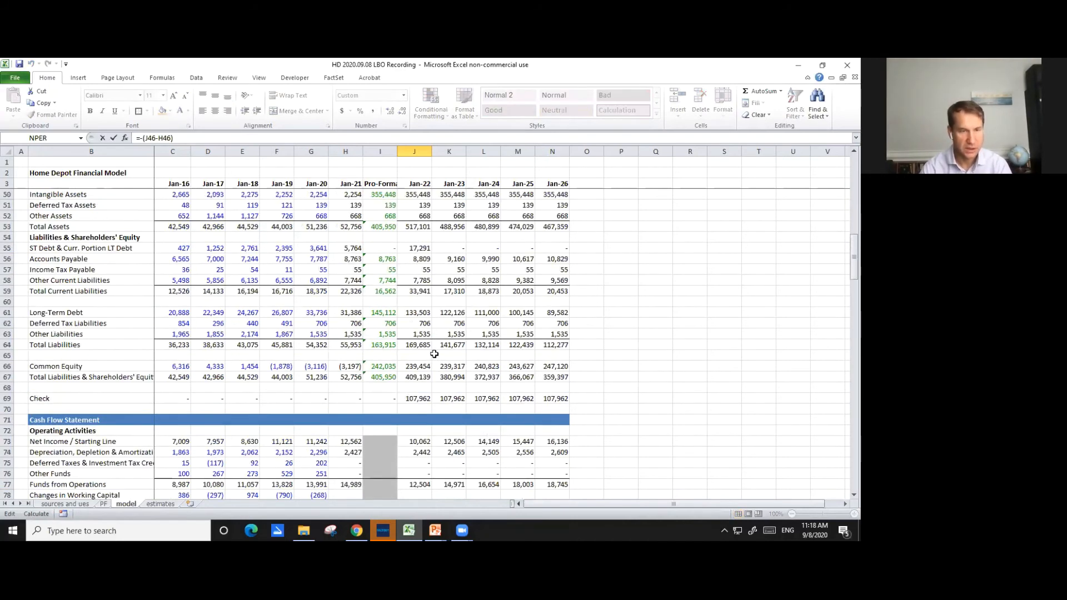
pyautogui.press('Return')
# - Repoint the prior-period reference in the Jan-22 Other Current Assets change in J81 to the pro-forma balance
pyautogui.press('F2')
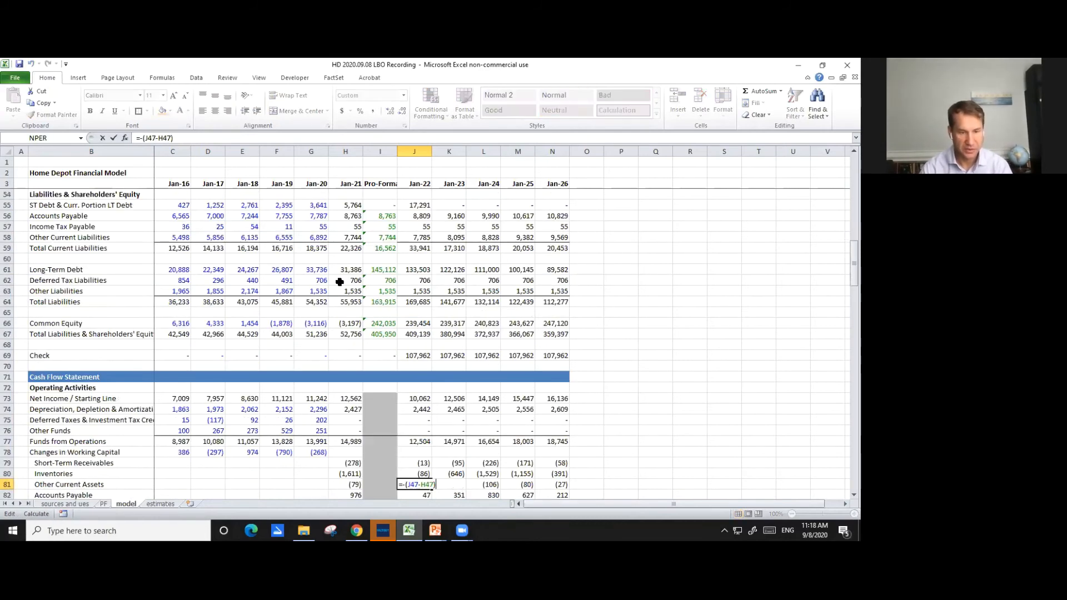
pyautogui.scroll(7, 298, 240)
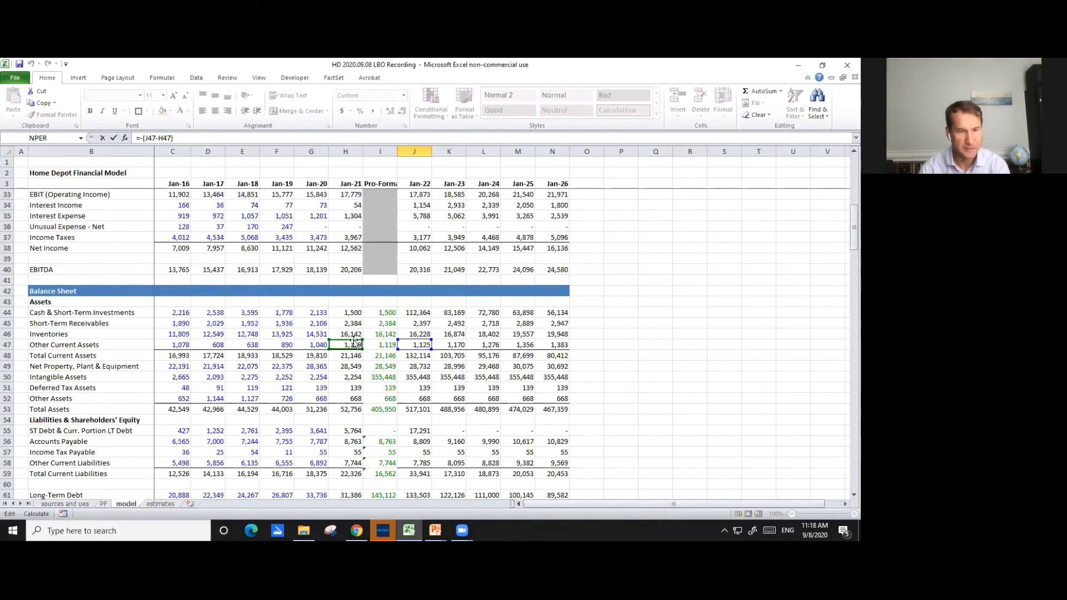
pyautogui.press('Return')
# - Repoint the prior-period references in the Jan-22 Accounts Payable and Other Current Liabilities changes, J82 and J83, to pro-forma I56 and I58
pyautogui.press('F2')
pyautogui.scroll(-3, 396, 348)
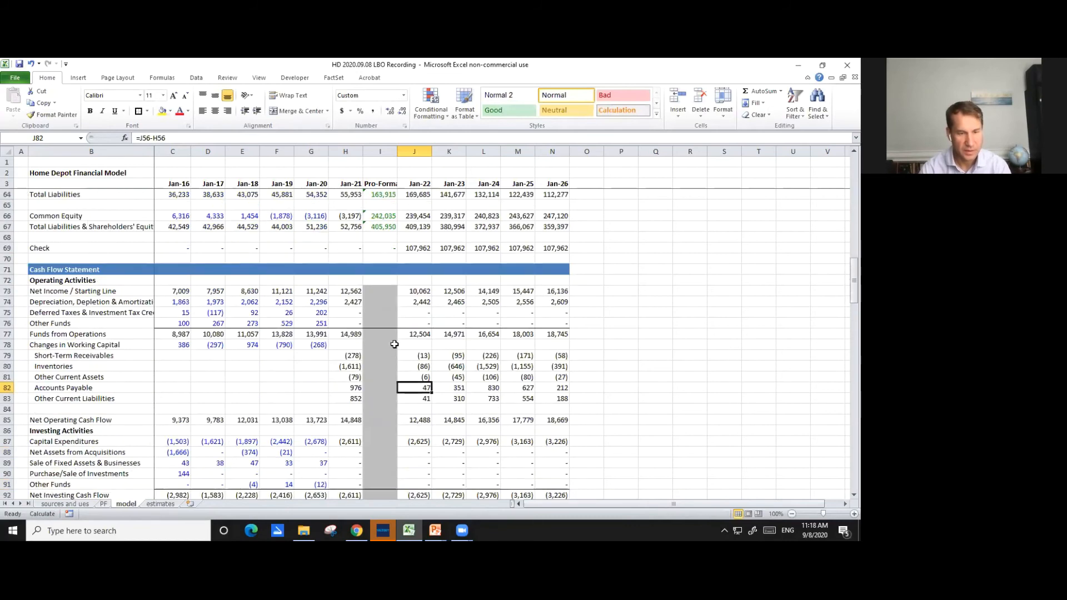
pyautogui.scroll(6, 407, 359)
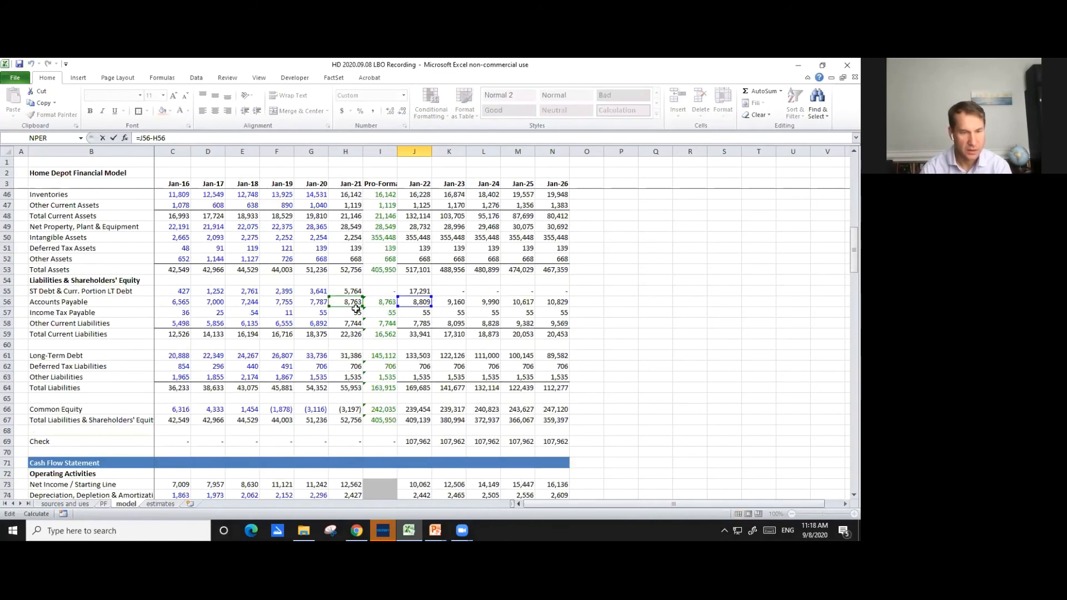
pyautogui.click(374, 310)
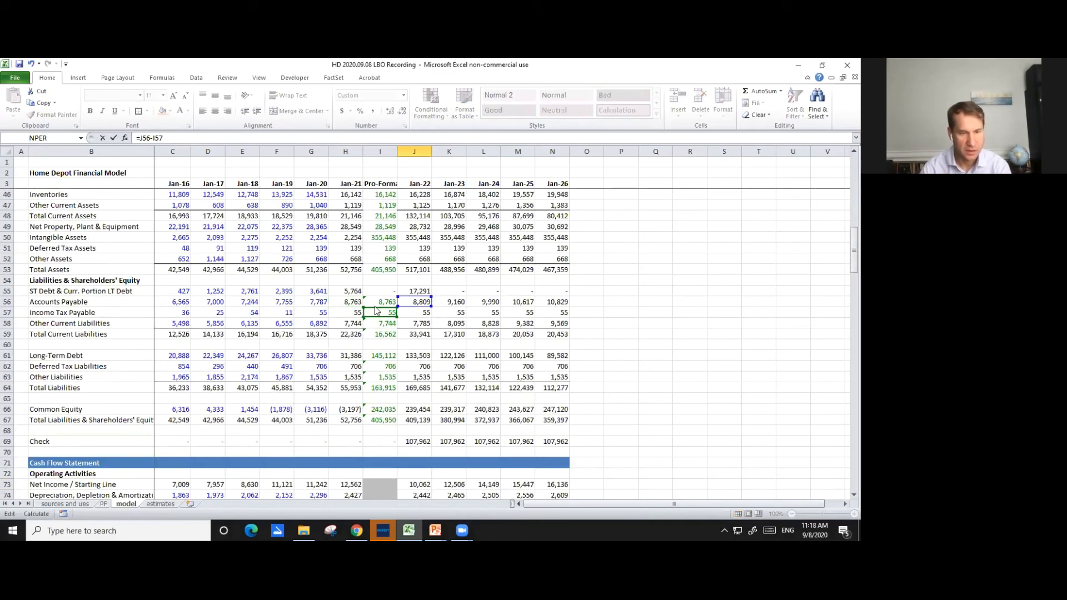
pyautogui.click(375, 301)
pyautogui.press('Return')
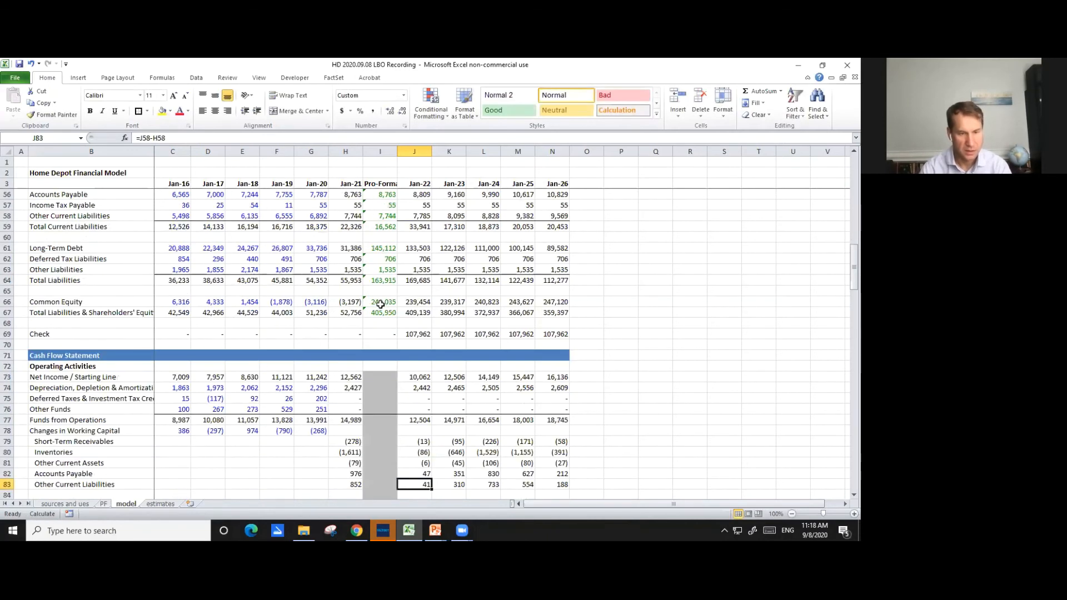
pyautogui.press('F2')
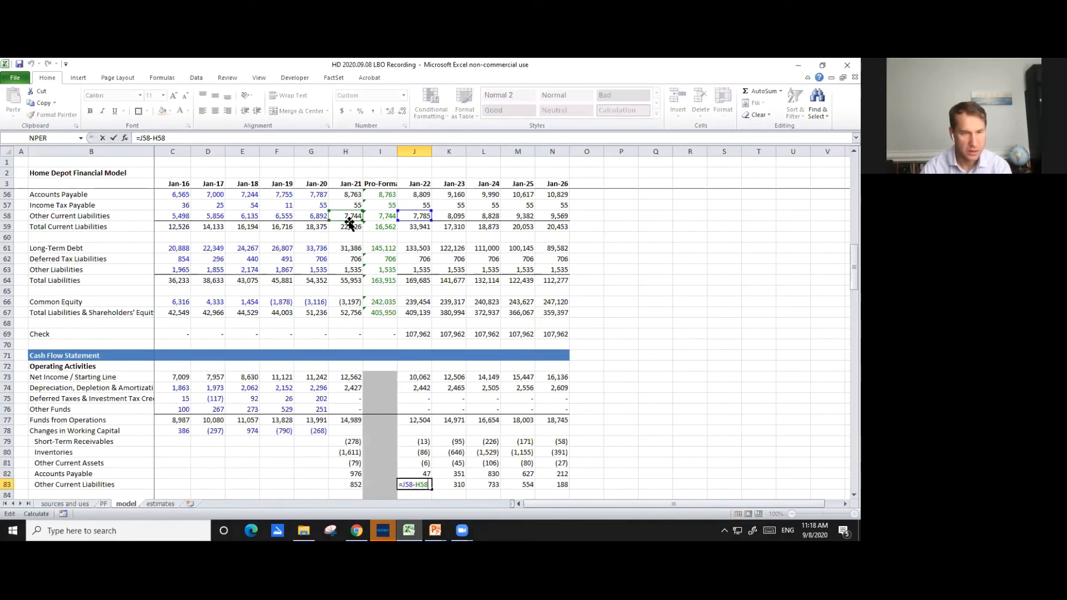
pyautogui.click(371, 216)
pyautogui.press('Return')
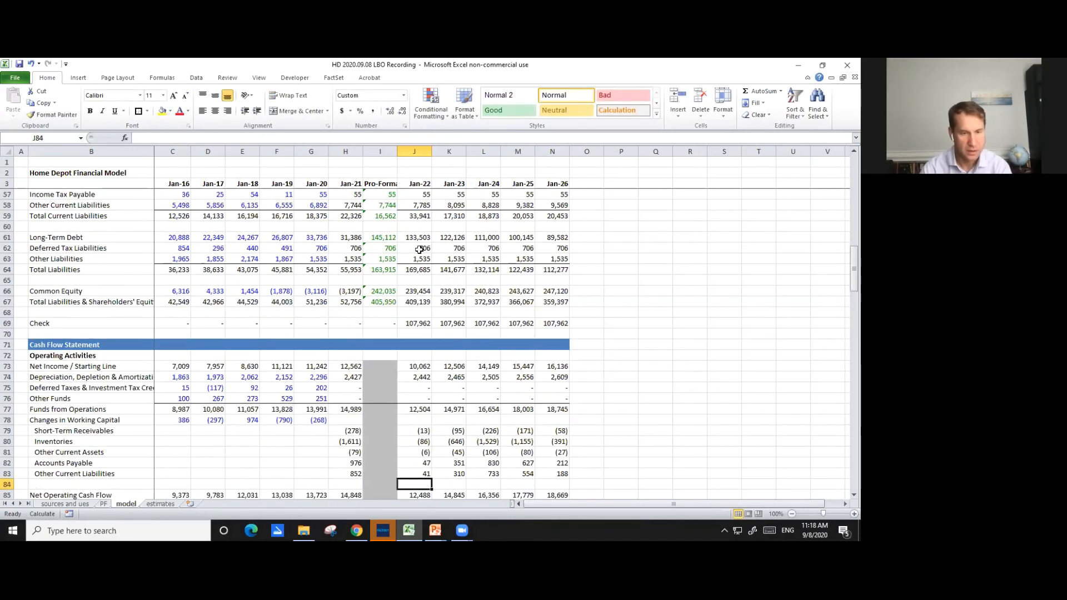
# - Examine the Jan-22 Capital Expenditures formula in J87 and the remaining investing rows down to J91
pyautogui.scroll(-2, 419, 250)
pyautogui.press('Down')
pyautogui.press('Down')
pyautogui.press('Down')
pyautogui.press('F2')
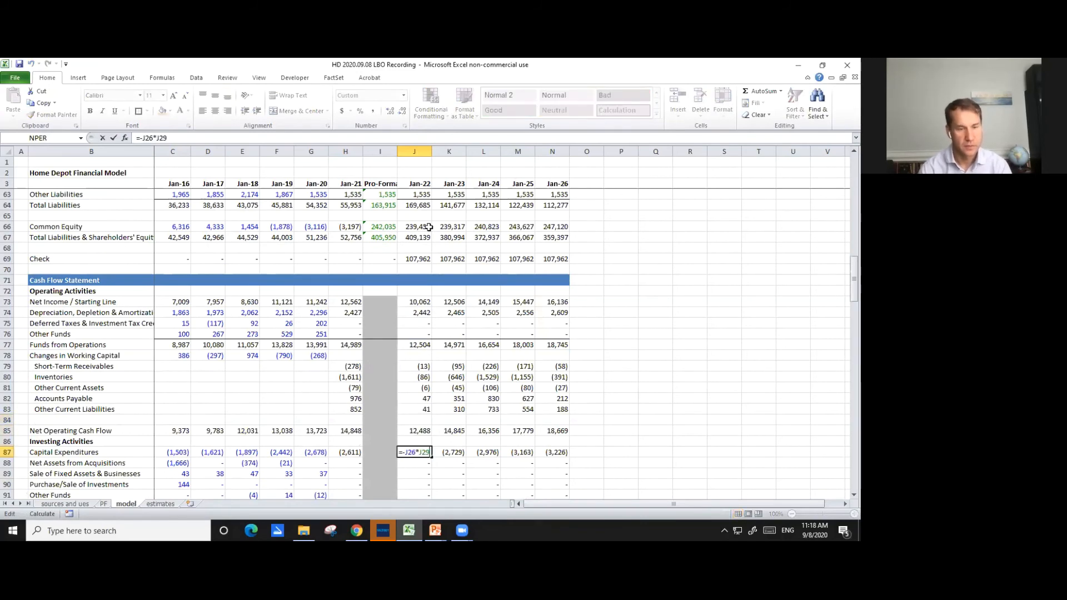
pyautogui.scroll(13, 432, 325)
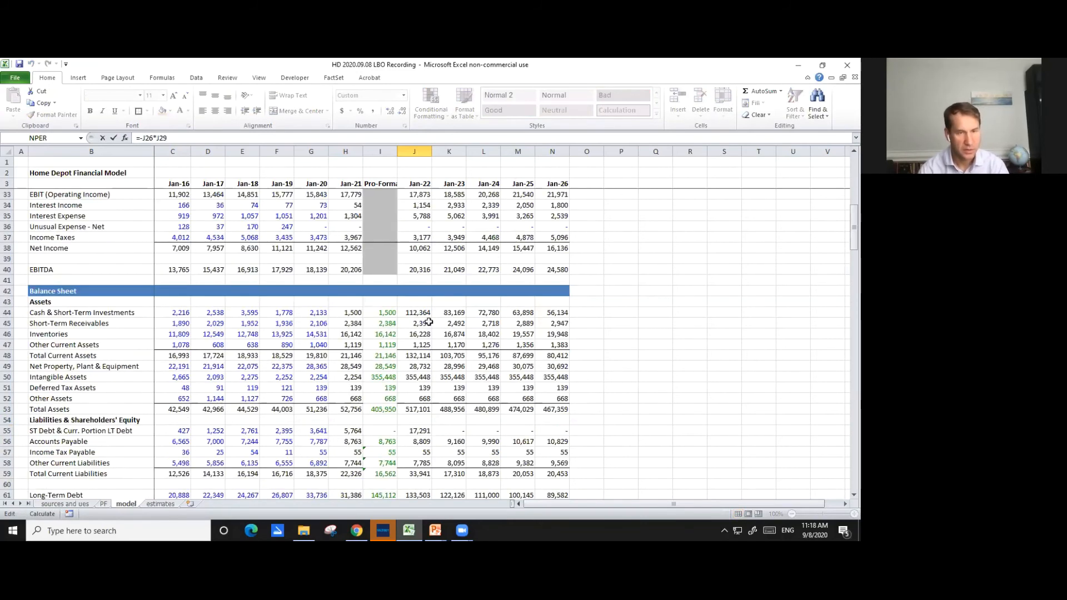
pyautogui.scroll(-20, 435, 317)
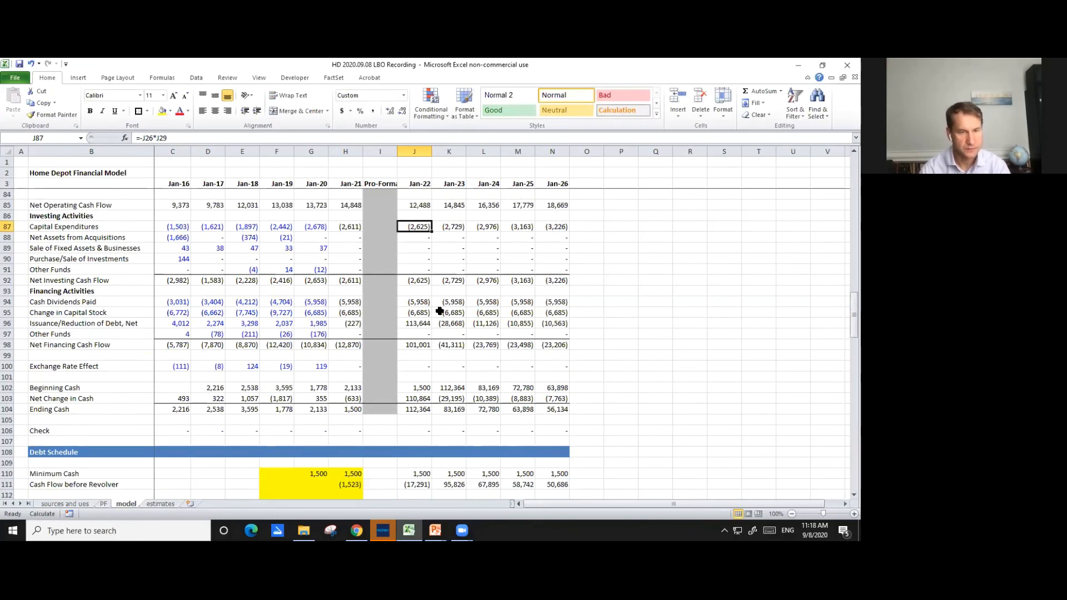
pyautogui.press('Return')
pyautogui.press('Down')
pyautogui.press('Down')
pyautogui.press('Down')
pyautogui.press('Down')
pyautogui.press('Down')
pyautogui.press('Down')
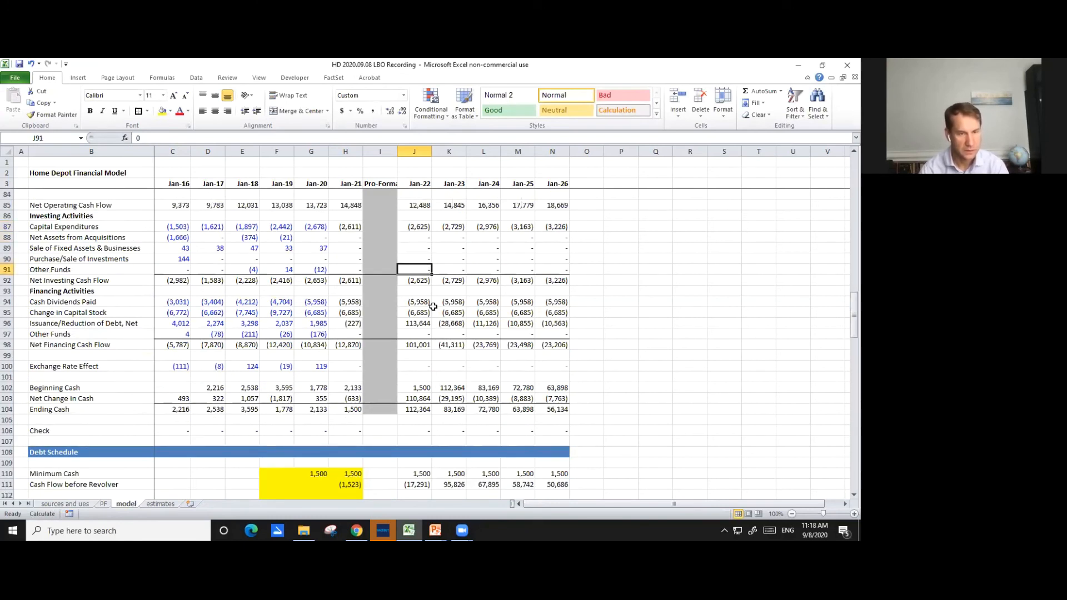
# - Examine the Jan-22 formulas for Cash Dividends Paid in J94 and Change in Capital Stock in J95
pyautogui.press('F2')
pyautogui.press('Escape')
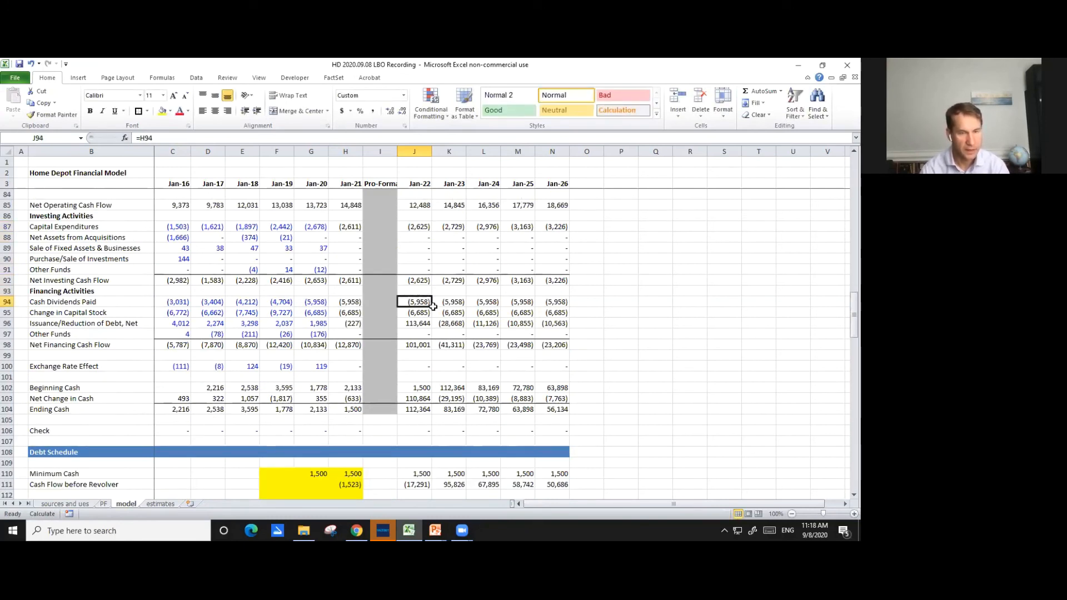
pyautogui.press('F2')
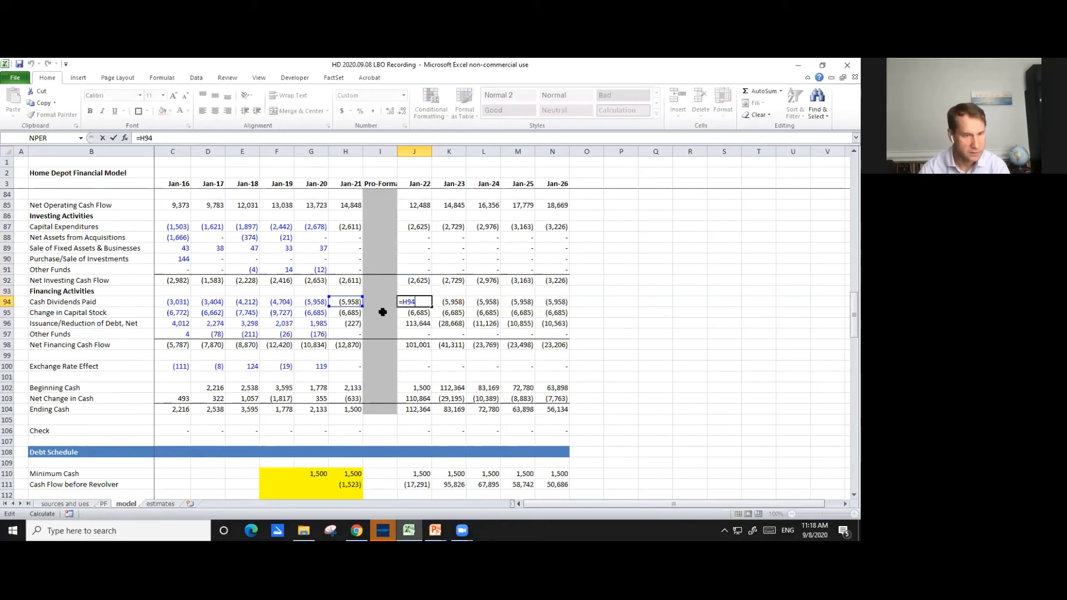
pyautogui.press('Escape')
pyautogui.press('F2')
pyautogui.press('Escape')
pyautogui.press('Left')
pyautogui.press('Left')
pyautogui.press('Right')
pyautogui.press('Right')
pyautogui.press('Down')
pyautogui.press('F2')
pyautogui.press('Escape')
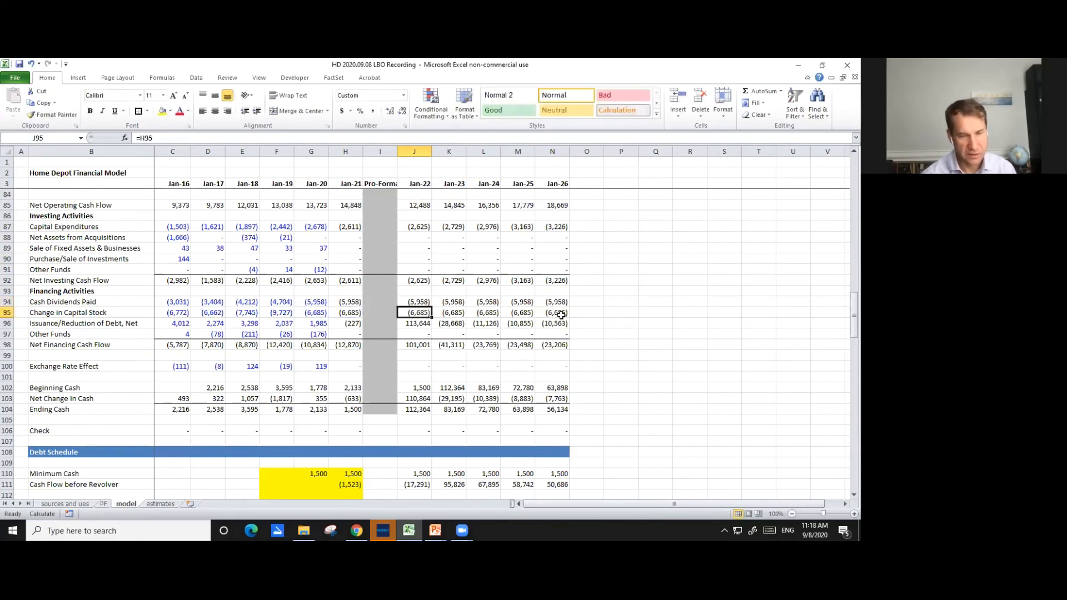
# - Repoint the prior-period references in the Jan-22 Issuance/Reduction of Debt formula, J96, to pro-forma I55 and I61
pyautogui.press('Down')
pyautogui.press('F2')
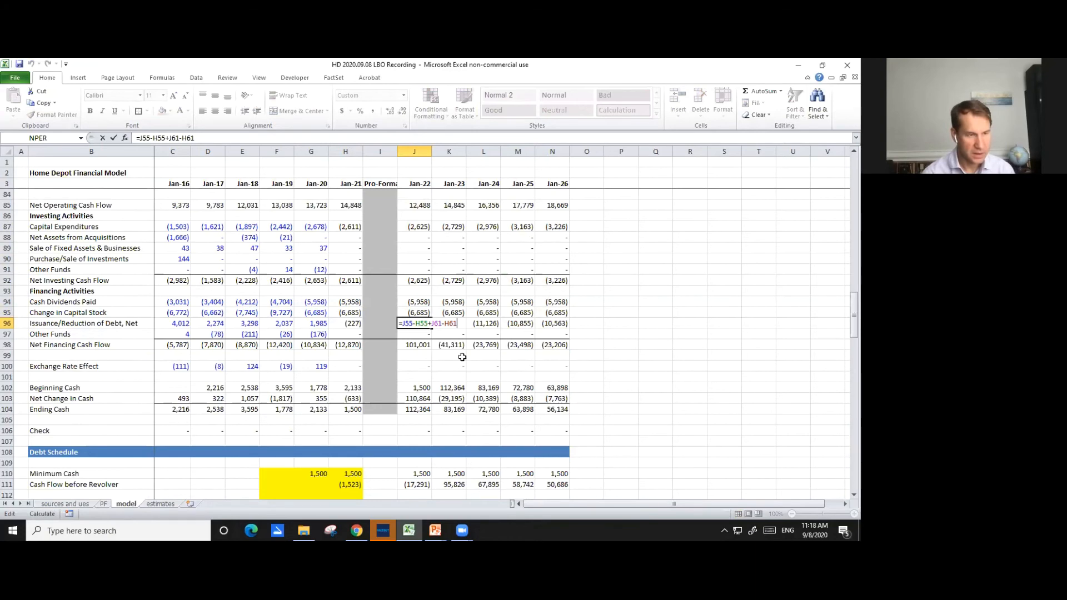
pyautogui.scroll(12, 466, 353)
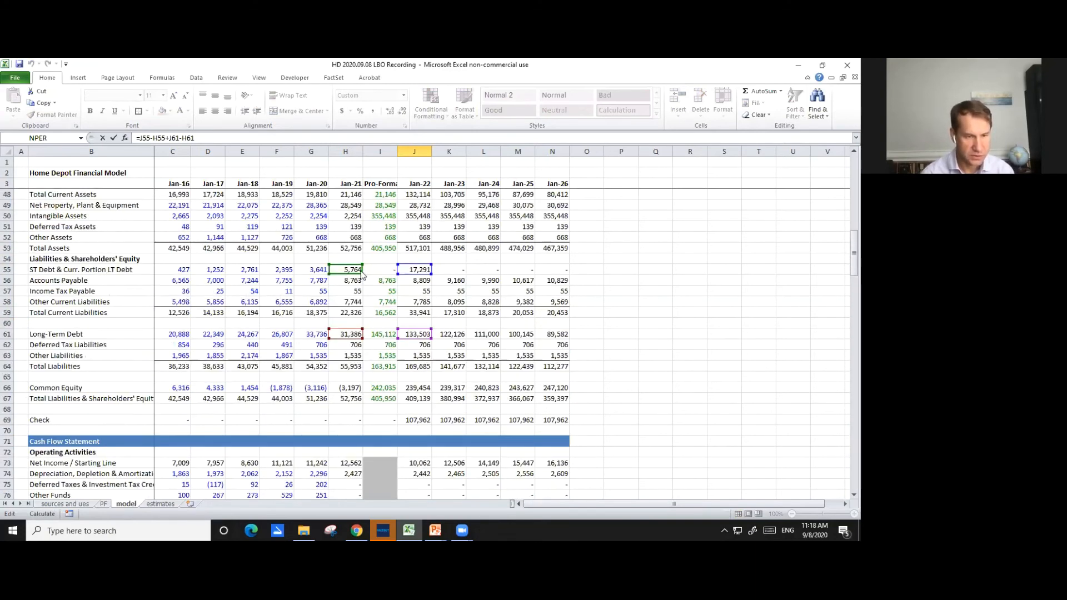
pyautogui.moveTo(365, 270); pyautogui.dragTo(400, 270)
pyautogui.moveTo(349, 339); pyautogui.dragTo(368, 332)
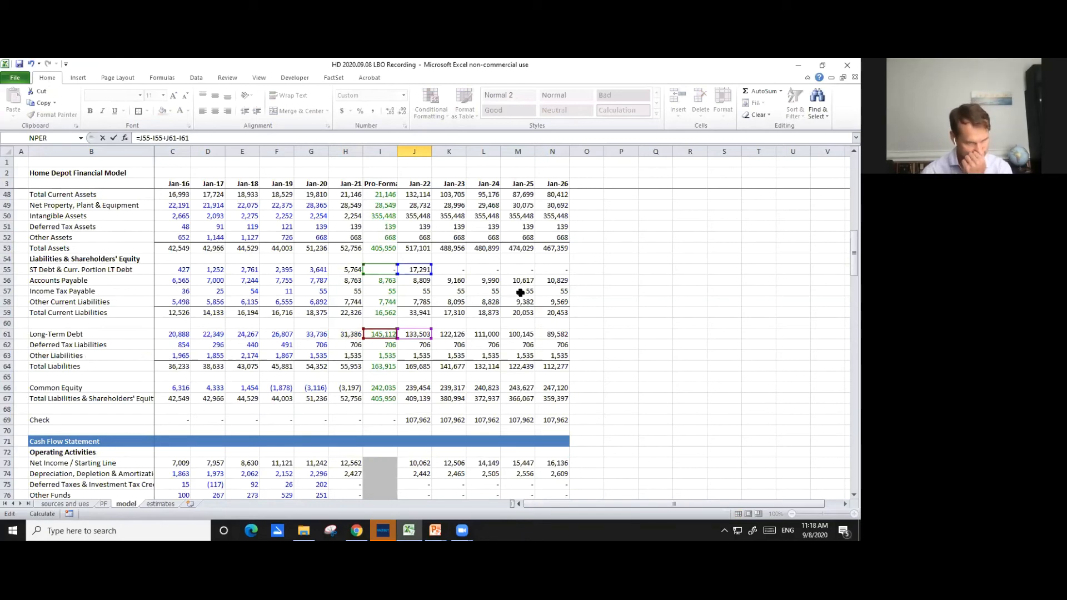
pyautogui.press('Return')
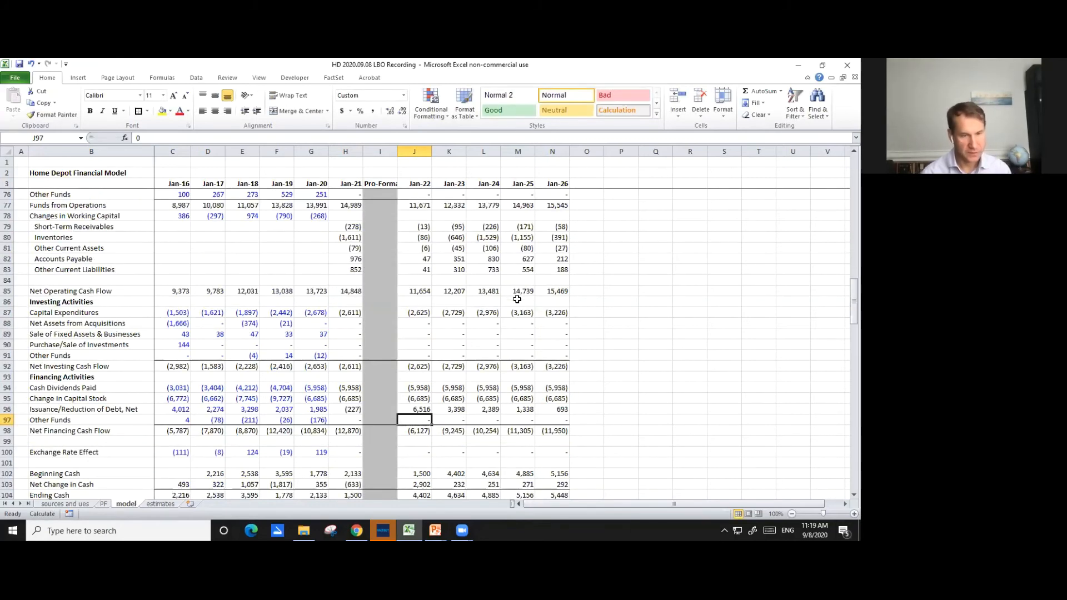
# - Review the Jan-22 Other Funds, Exchange Rate Effect and cash Check cells in J97, J100 and J106
pyautogui.press('F2')
pyautogui.press('Return')
pyautogui.press('Return')
pyautogui.press('Return')
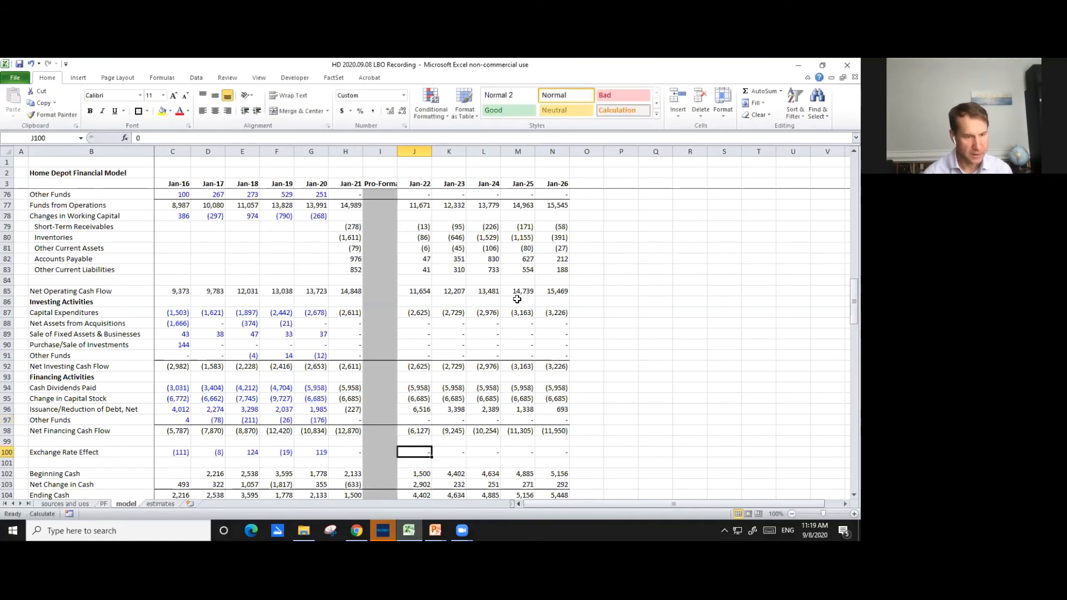
pyautogui.press('Return')
pyautogui.press('Return')
pyautogui.press('Return')
pyautogui.press('Return')
pyautogui.press('Return')
pyautogui.press('Return')
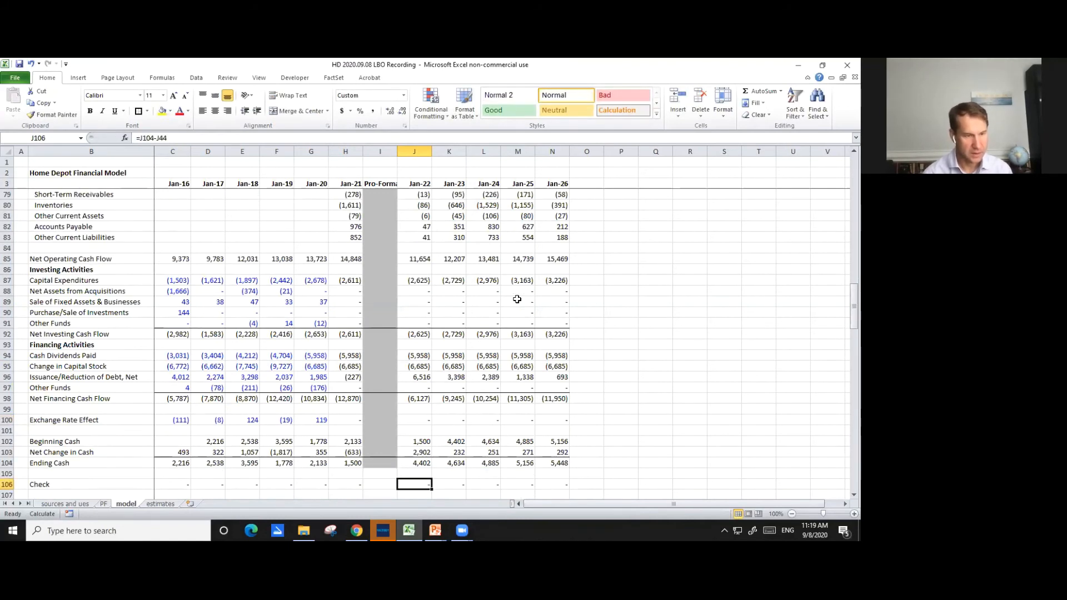
# - Link Jan-22 Beginning Cash in J102 to the pro-forma Cash & Short-Term Investments balance in I44
pyautogui.click(428, 441)
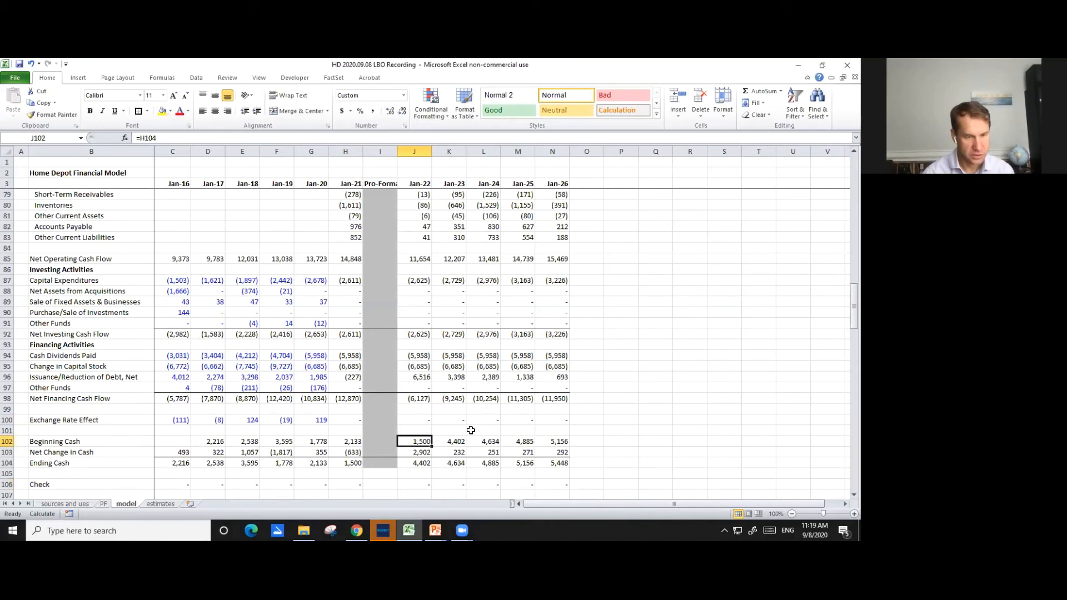
pyautogui.press('F2')
pyautogui.scroll(-3, 438, 409)
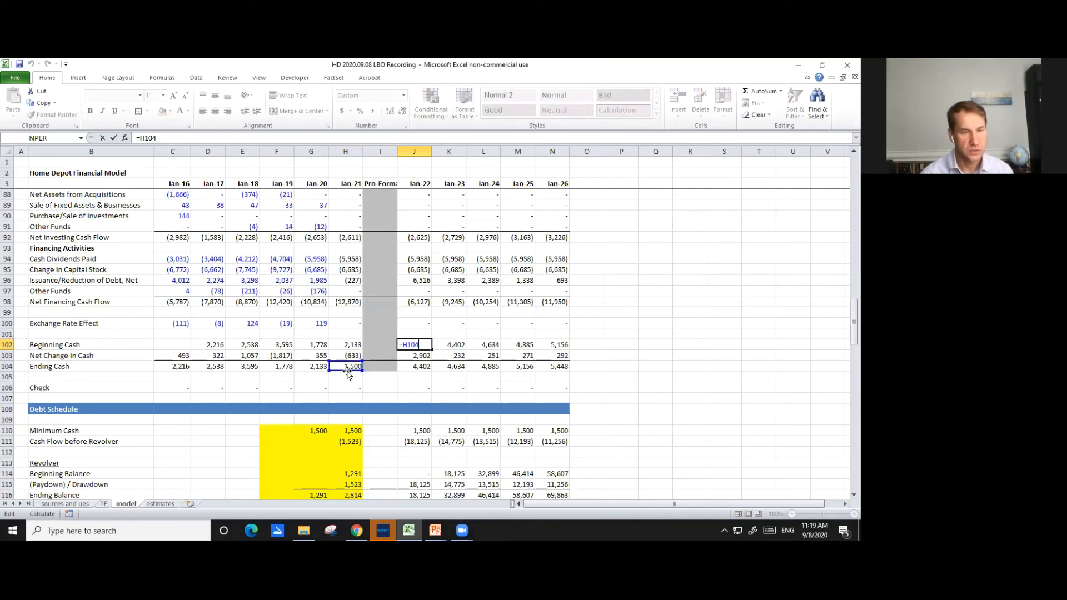
pyautogui.click(380, 194)
pyautogui.press('Up')
pyautogui.press('Up')
pyautogui.press('Up')
pyautogui.press('Up')
pyautogui.press('Up')
pyautogui.press('Up')
pyautogui.press('Up')
pyautogui.press('Up')
pyautogui.press('Up')
pyautogui.press('Up')
pyautogui.press('Up')
pyautogui.press('Up')
pyautogui.press('Up')
pyautogui.press('Up')
pyautogui.press('Up')
pyautogui.press('Up')
pyautogui.press('Up')
pyautogui.press('Up')
pyautogui.press('Up')
pyautogui.press('Up')
pyautogui.press('Up')
pyautogui.press('Up')
pyautogui.press('Up')
pyautogui.press('Up')
pyautogui.press('Up')
pyautogui.press('Down')
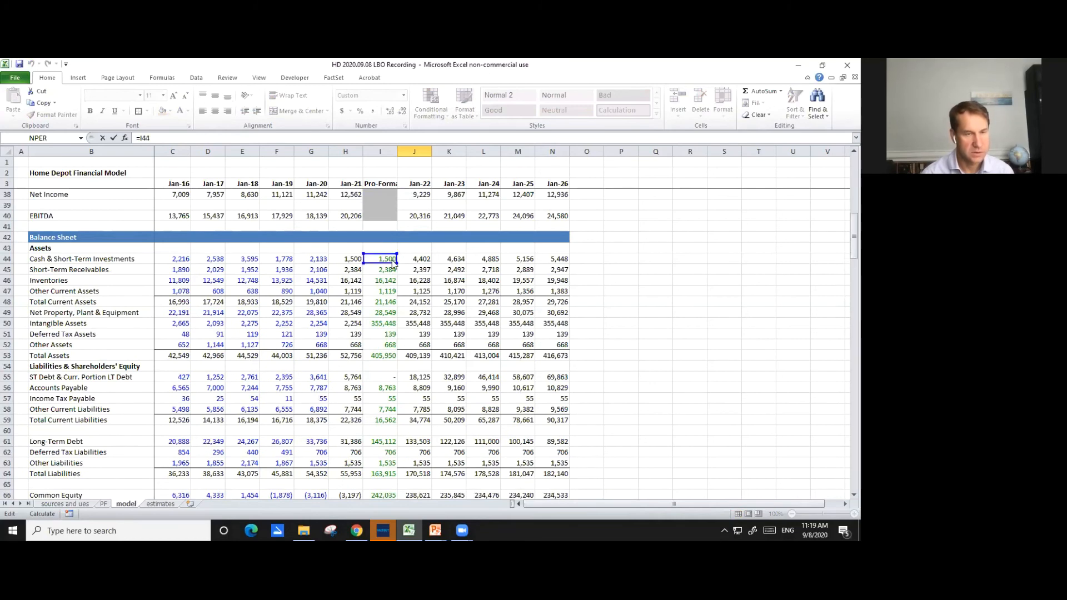
pyautogui.press('Return')
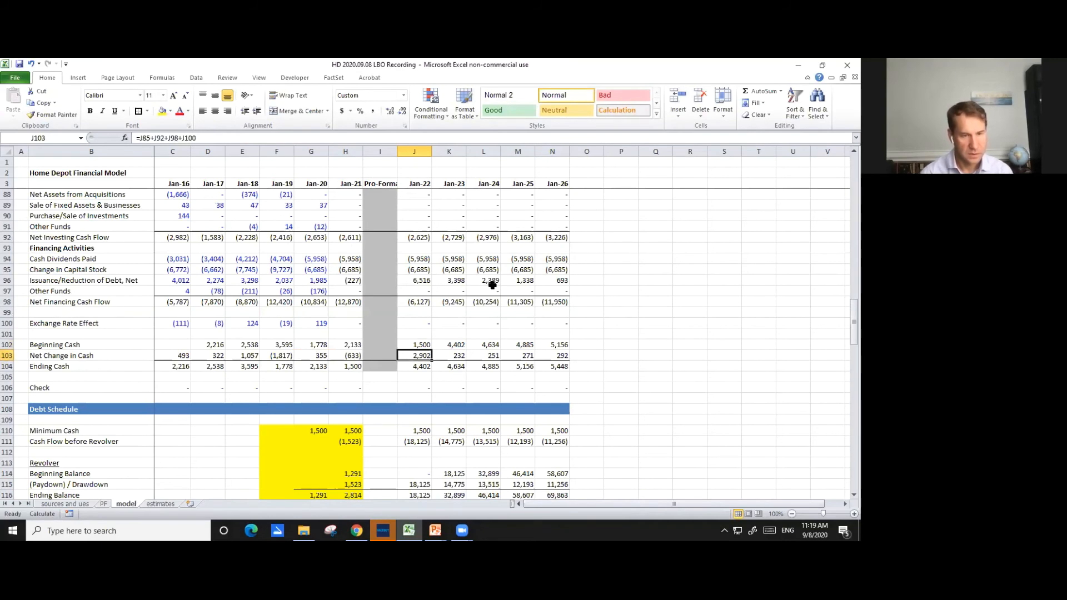
# - Examine the Jan-22 Net Change in Cash and Ending Cash formulas in J103 and J104, and the balance sheet check row
pyautogui.press('F2')
pyautogui.scroll(-1, 492, 286)
pyautogui.press('Return')
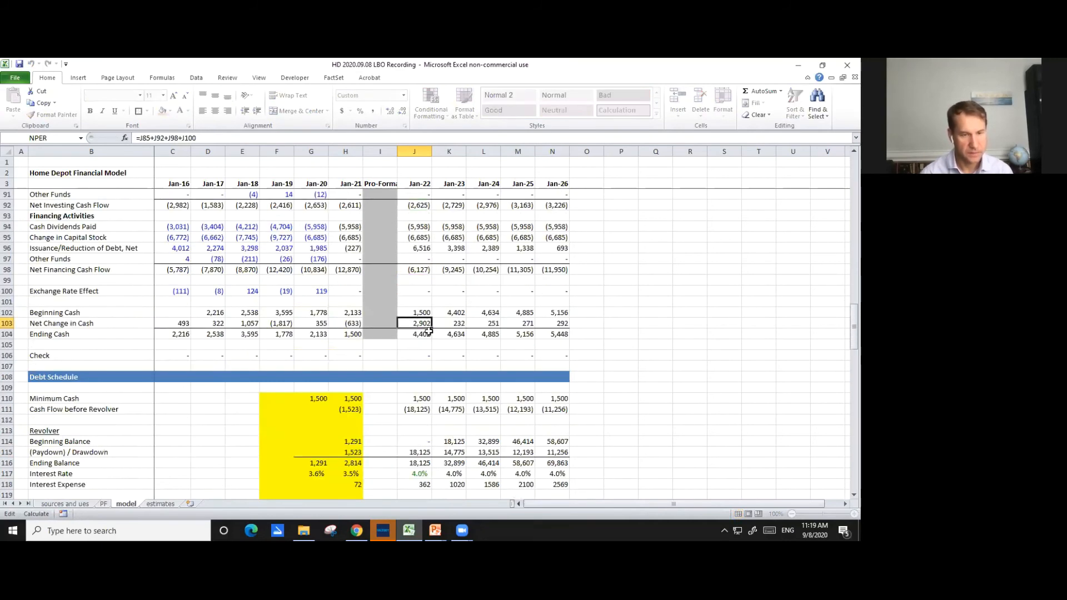
pyautogui.press('F2')
pyautogui.press('Escape')
pyautogui.scroll(7, 442, 329)
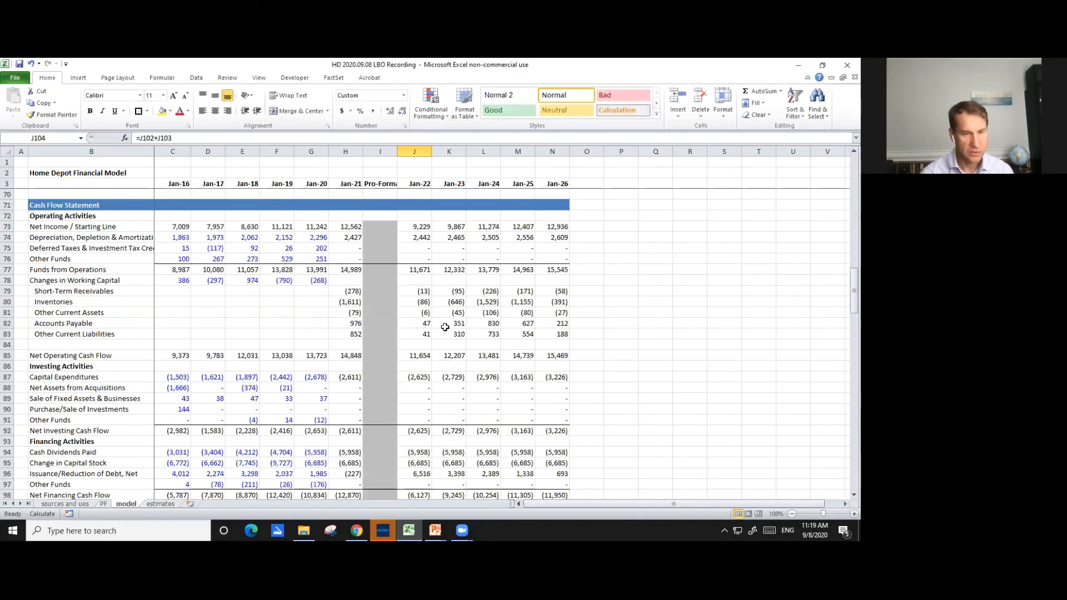
pyautogui.scroll(4, 448, 324)
pyautogui.scroll(-3, 448, 324)
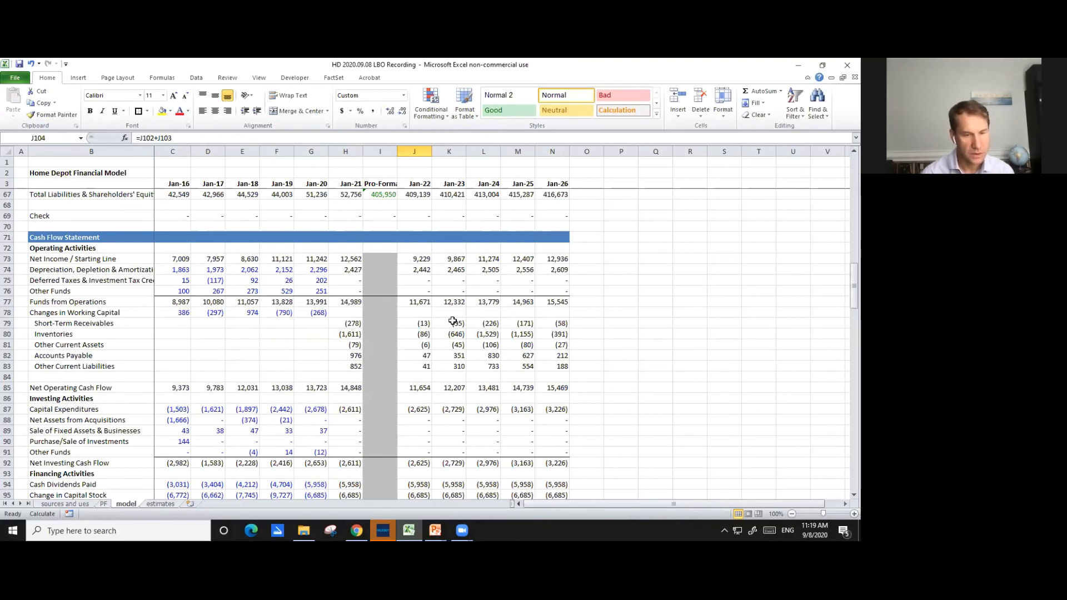
pyautogui.scroll(-1, 449, 321)
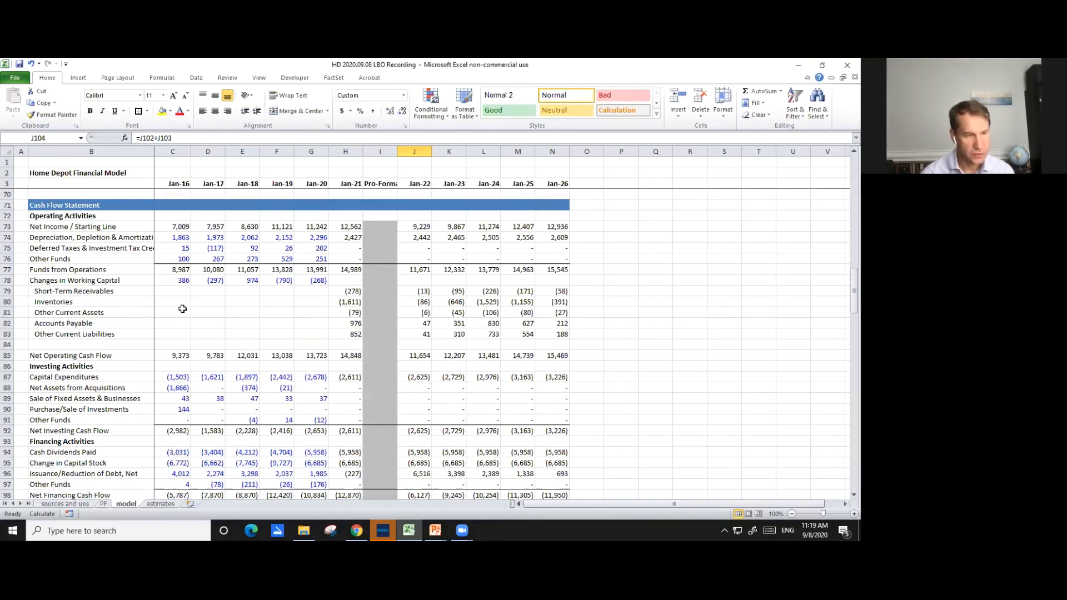
# - Insert a row above Deferred Taxes & Investment Tax Credit in the cash flow statement and label it PIK Interest Expense
pyautogui.click(69, 247)
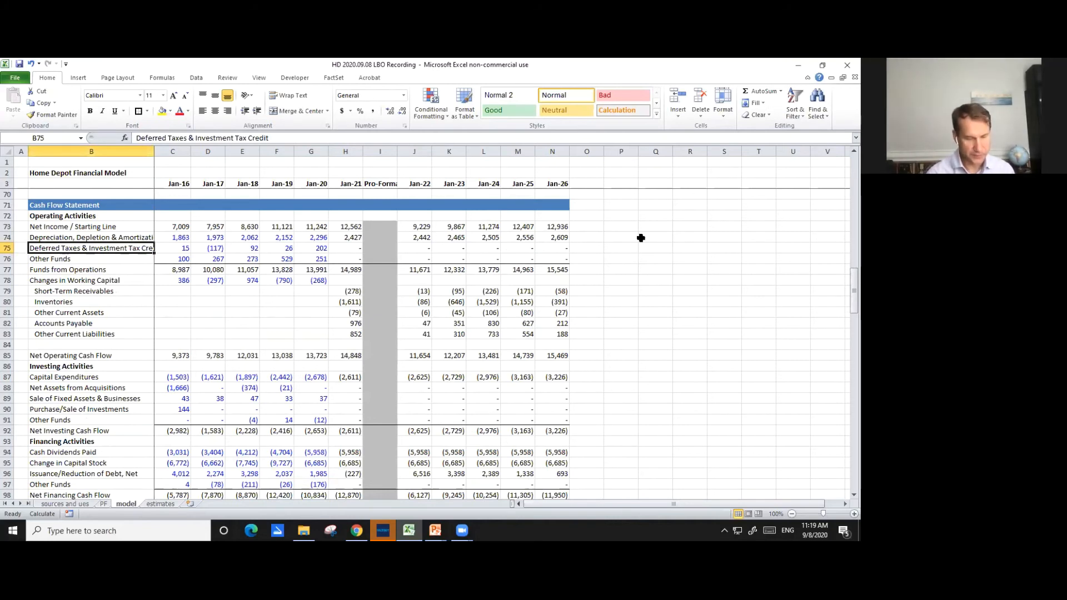
pyautogui.press('alt')
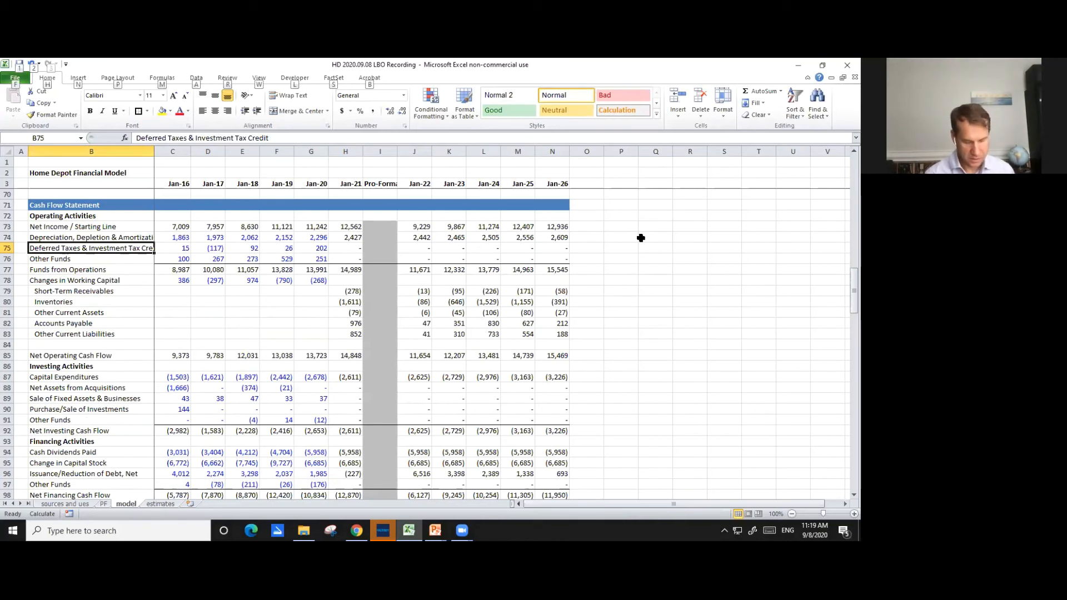
pyautogui.press('h')
pyautogui.press('i')
pyautogui.press('r')
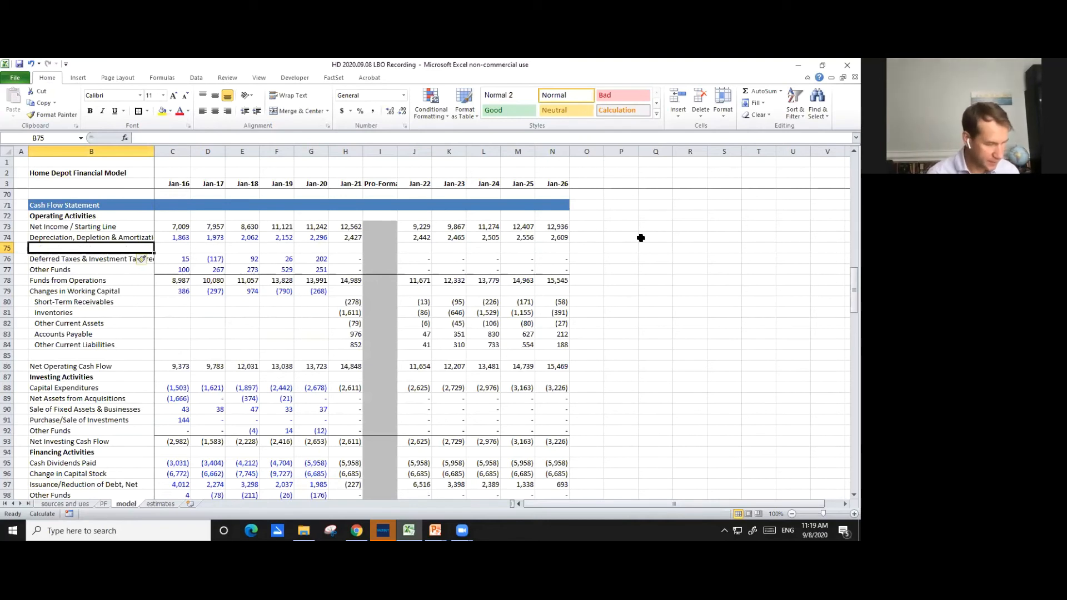
pyautogui.write('P')
pyautogui.write('l')
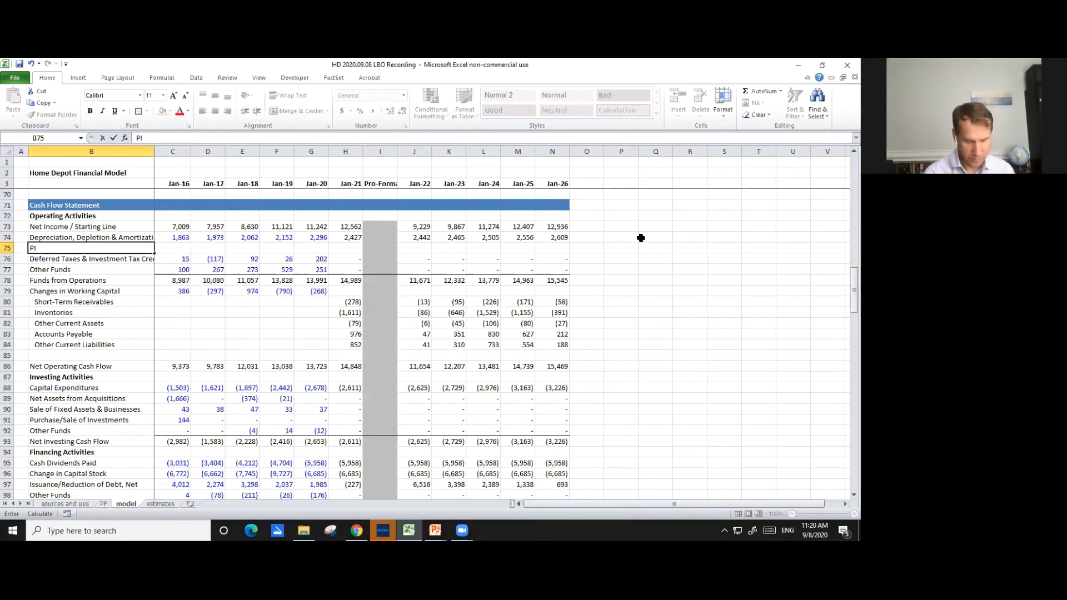
pyautogui.write('K Inte')
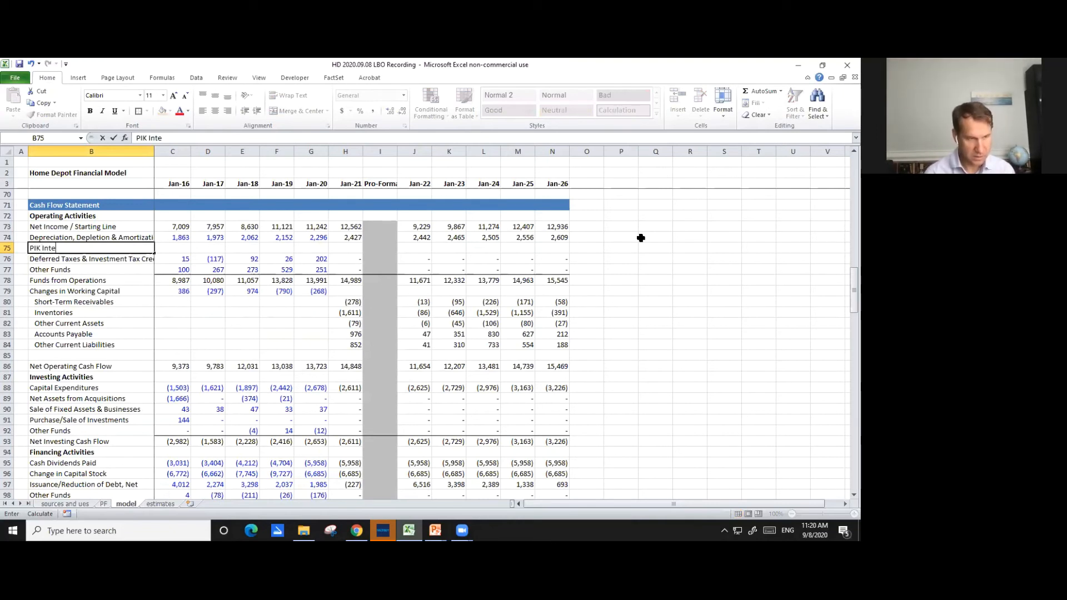
pyautogui.write('rest')
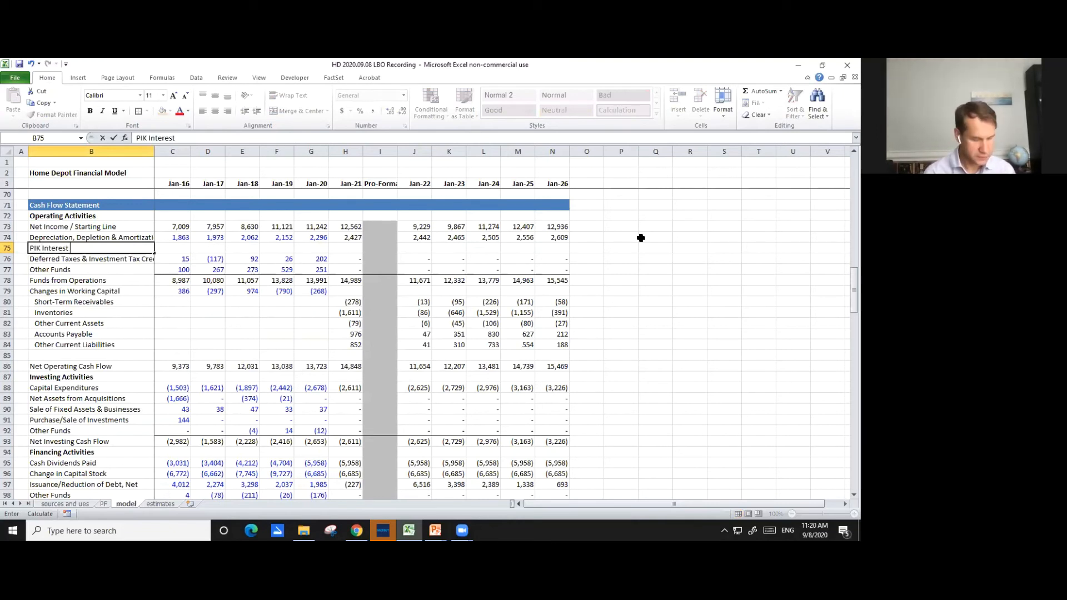
pyautogui.write(' Expr')
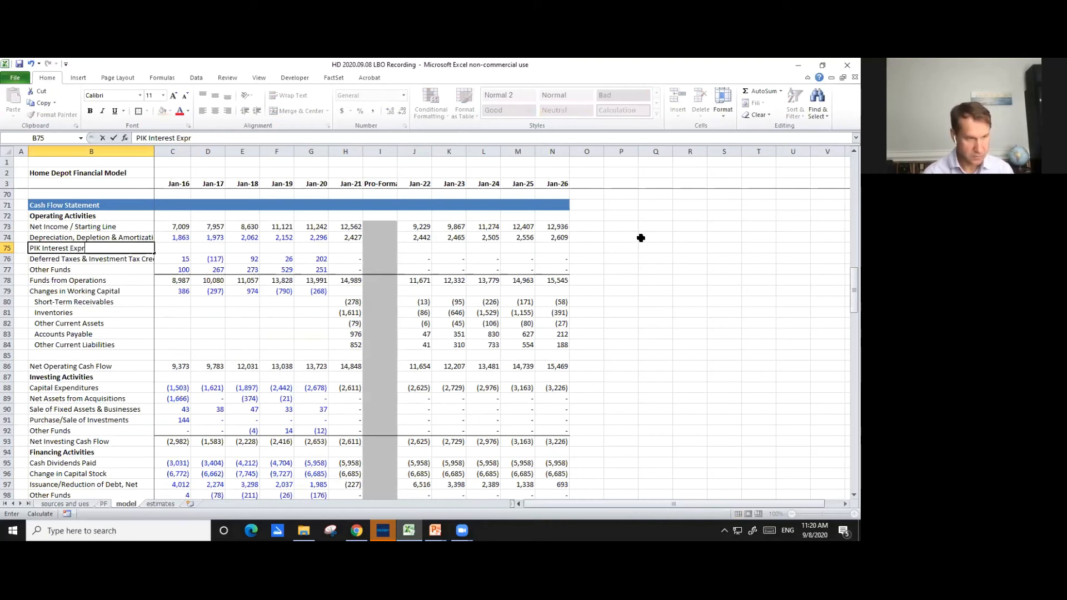
pyautogui.press('BackSpace')
pyautogui.write('ense')
pyautogui.hotkey('ctrl', 'Return')
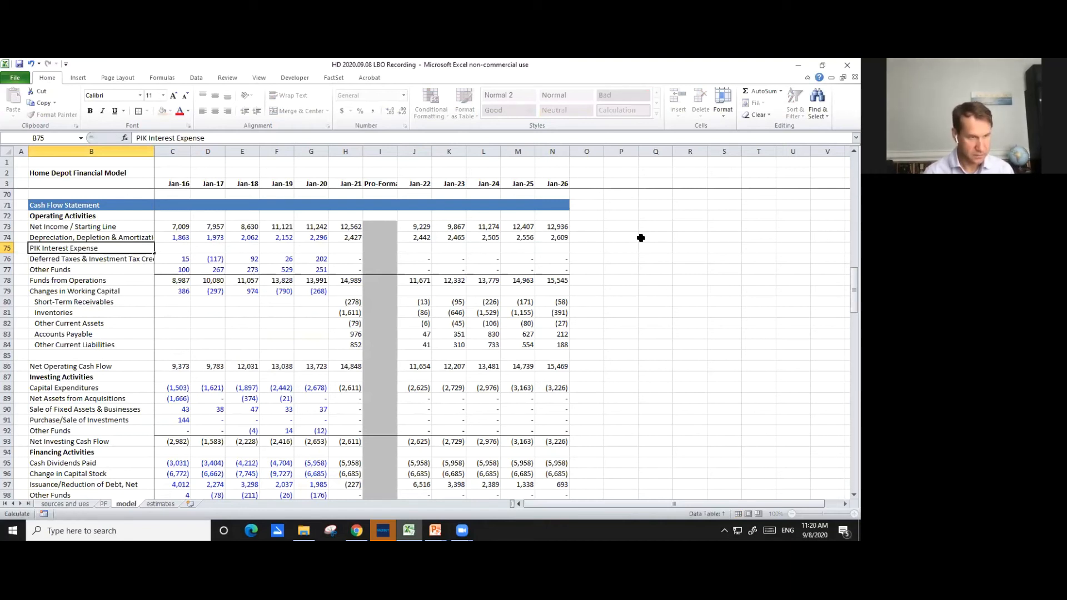
# - Link Jan-22 PIK Interest Expense in J75 to the Unsecured Notes' Interest Expense - PIK in J142
pyautogui.press('Right')
pyautogui.press('Right')
pyautogui.press('Right')
pyautogui.press('Right')
pyautogui.write('=')
pyautogui.press('Right')
pyautogui.press('Right')
pyautogui.press('Right')
pyautogui.press('Right')
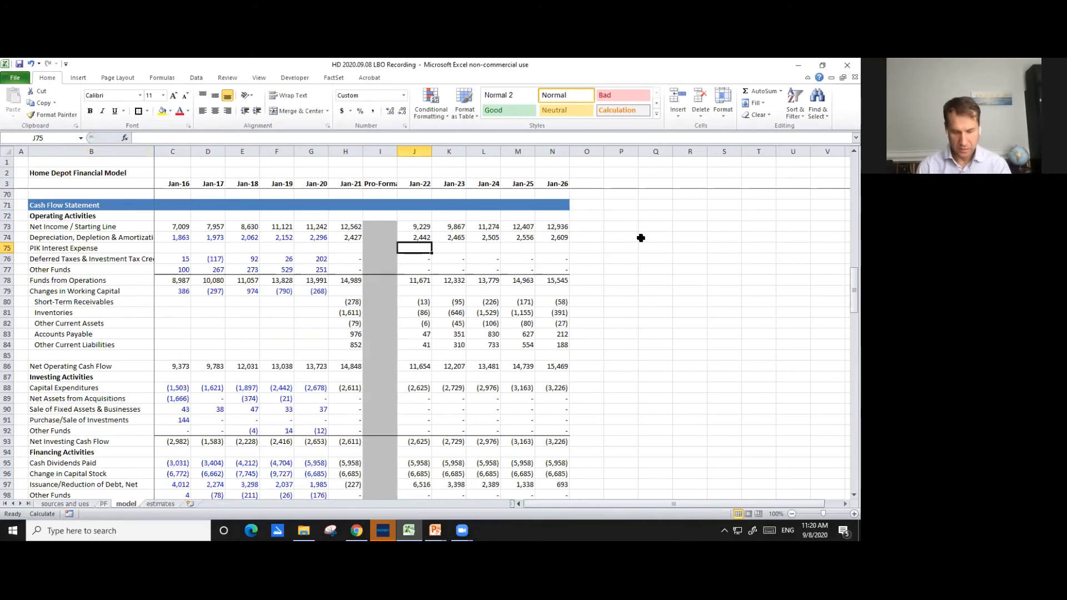
pyautogui.press('pagedown')
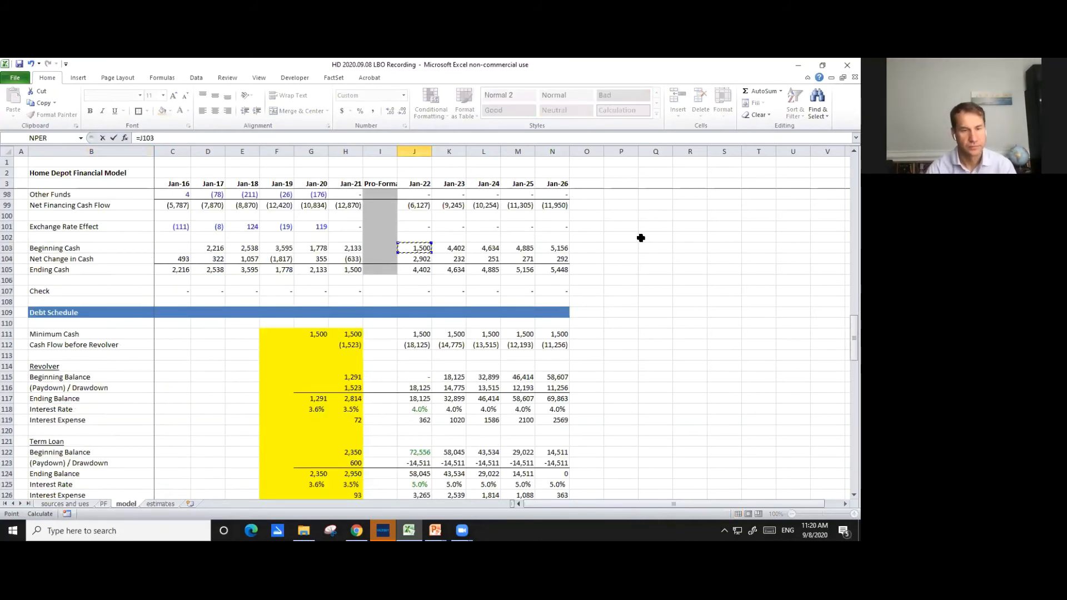
pyautogui.press('pagedown')
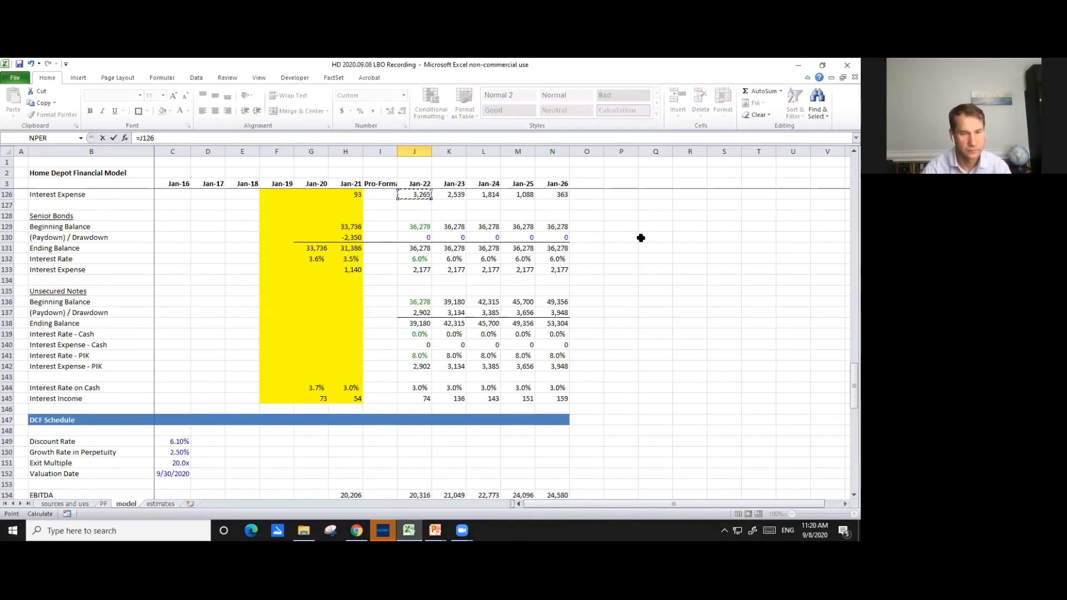
pyautogui.press('Up')
pyautogui.press('Up')
pyautogui.press('Up')
pyautogui.press('Up')
pyautogui.press('Up')
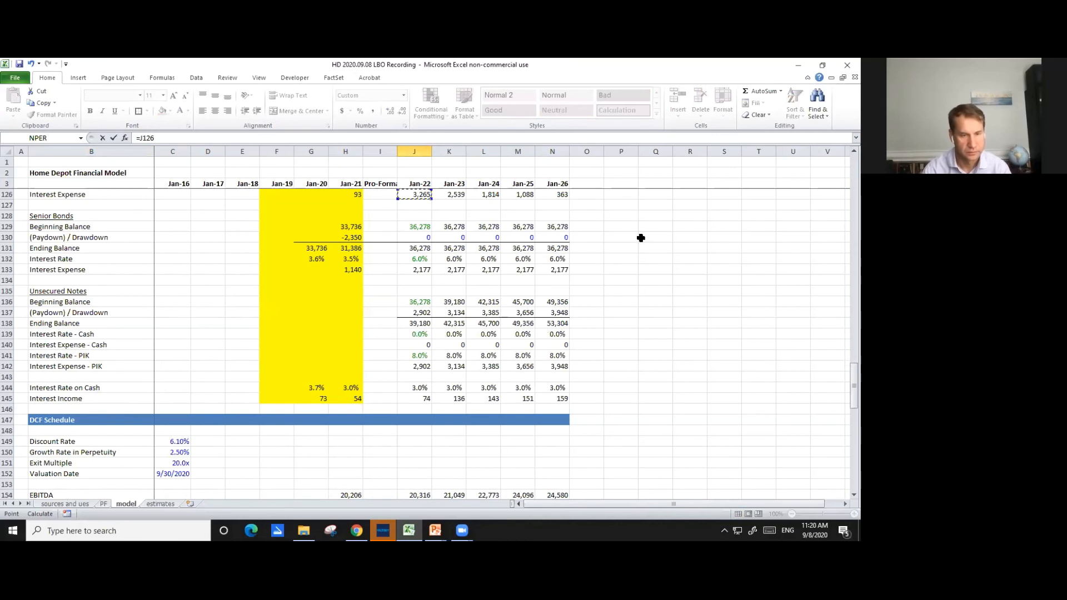
pyautogui.press('Down')
pyautogui.press('Down')
pyautogui.press('Down')
pyautogui.press('Down')
pyautogui.press('Down')
pyautogui.press('Down')
pyautogui.press('Down')
pyautogui.press('Down')
pyautogui.press('Down')
pyautogui.press('Down')
pyautogui.press('Down')
pyautogui.press('Down')
pyautogui.press('Down')
pyautogui.press('Down')
pyautogui.press('Down')
pyautogui.press('Down')
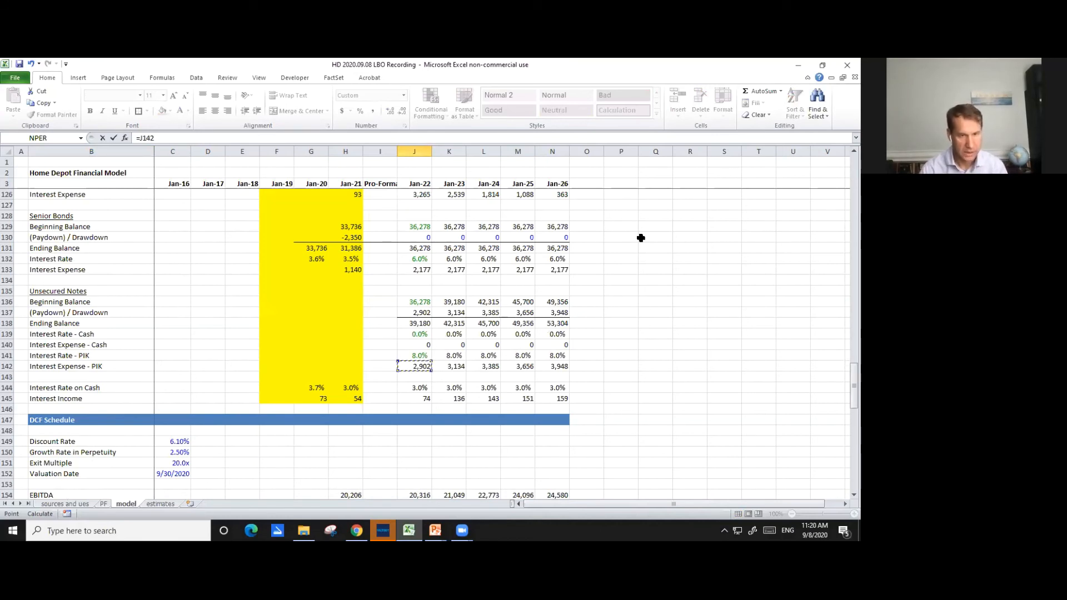
pyautogui.press('Return')
pyautogui.scroll(4, 656, 312)
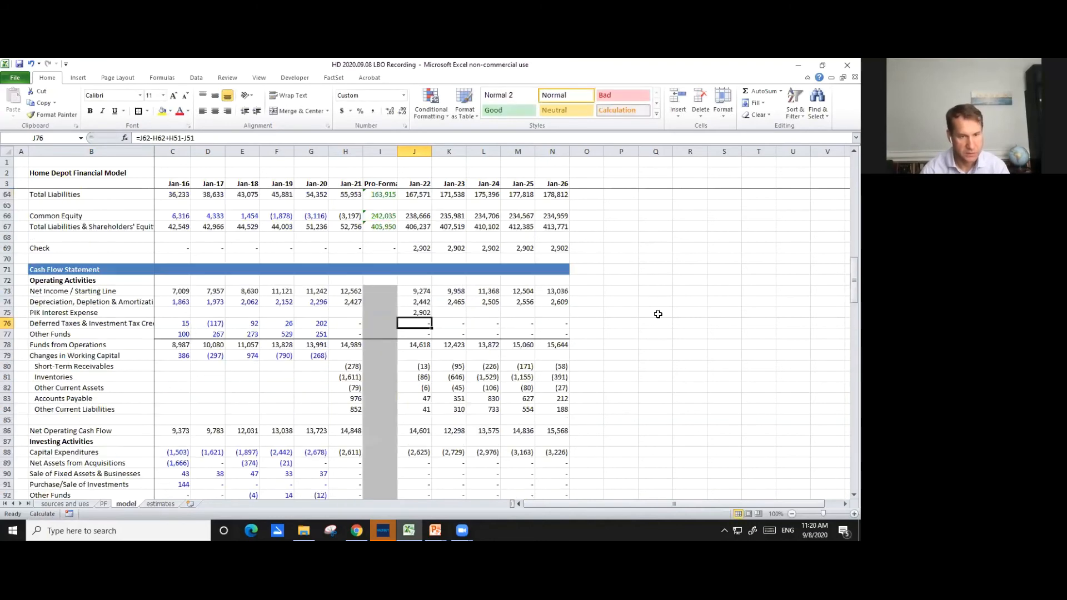
# - Copy the Jan-22 PIK Interest Expense link in J75 across to Jan-26
pyautogui.press('Up')
pyautogui.hotkey('ctrl', 'c')
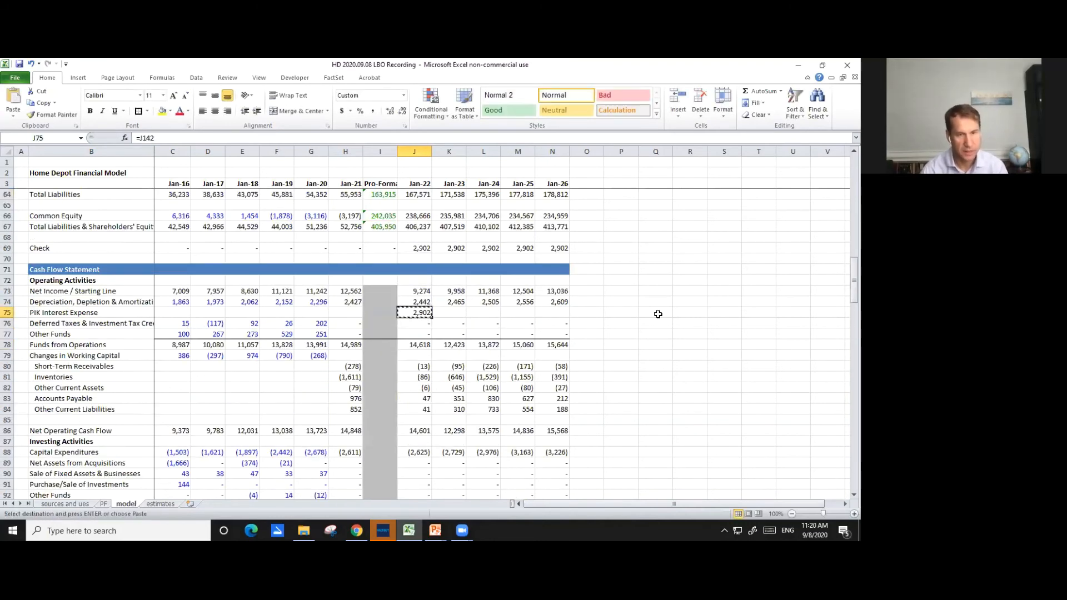
pyautogui.hotkey('shift', 'Right')
pyautogui.hotkey('shift', 'Right')
pyautogui.hotkey('shift', 'Right')
pyautogui.hotkey('shift', 'Right')
pyautogui.hotkey('ctrl', 'v')
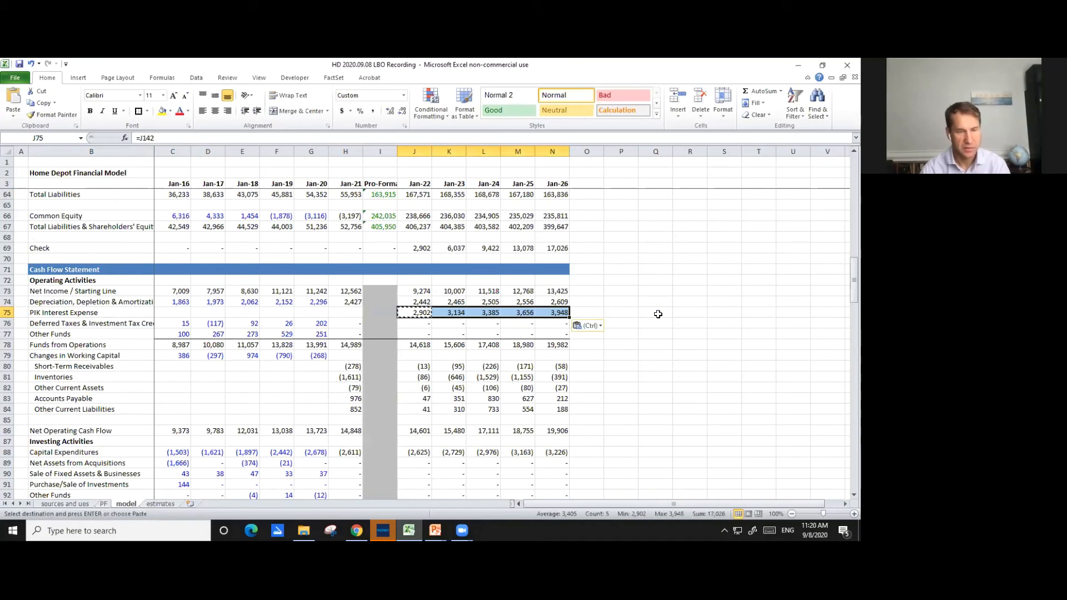
pyautogui.press('Up')
pyautogui.press('Up')
pyautogui.press('Up')
pyautogui.press('Up')
pyautogui.press('Up')
pyautogui.press('Up')
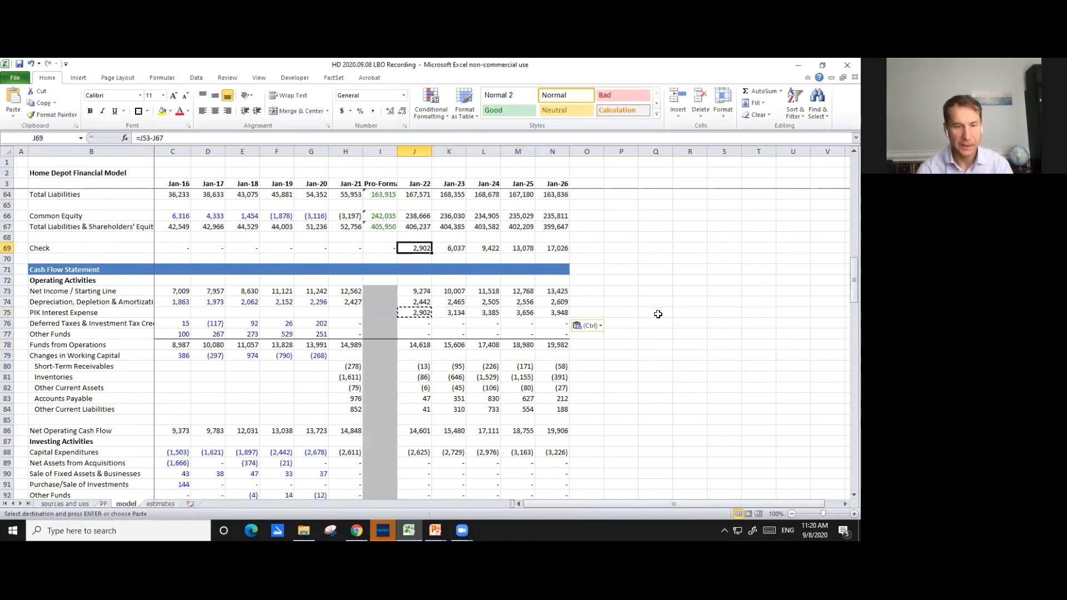
# - Add the Unsecured Notes' PIK interest to the Jan-22 Interest Expense formula in J35 of the income statement
pyautogui.press('Down')
pyautogui.press('pageup')
pyautogui.press('pageup')
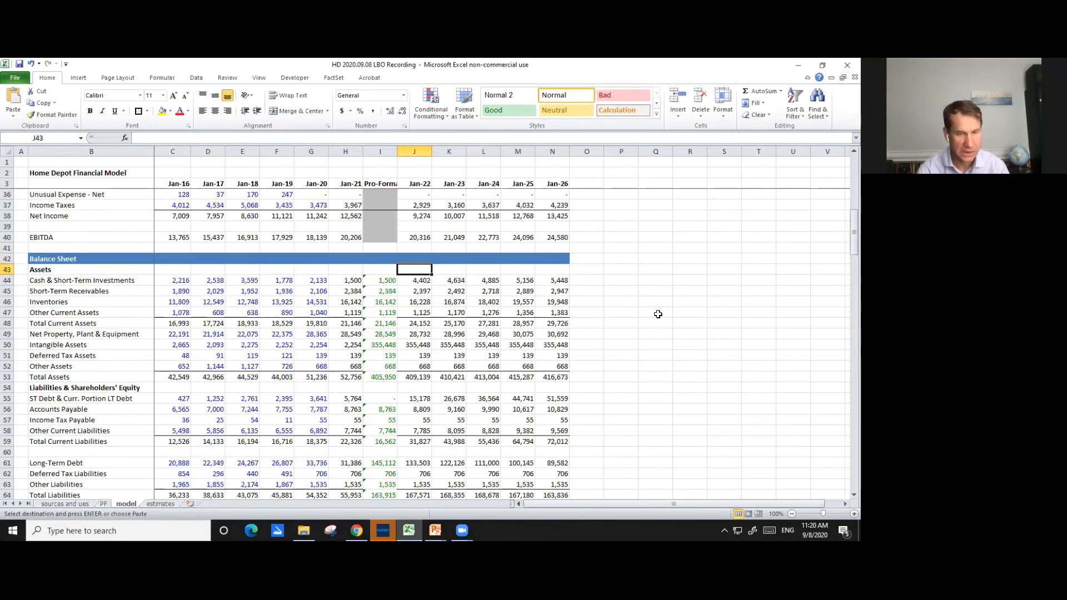
pyautogui.scroll(-2, 647, 353)
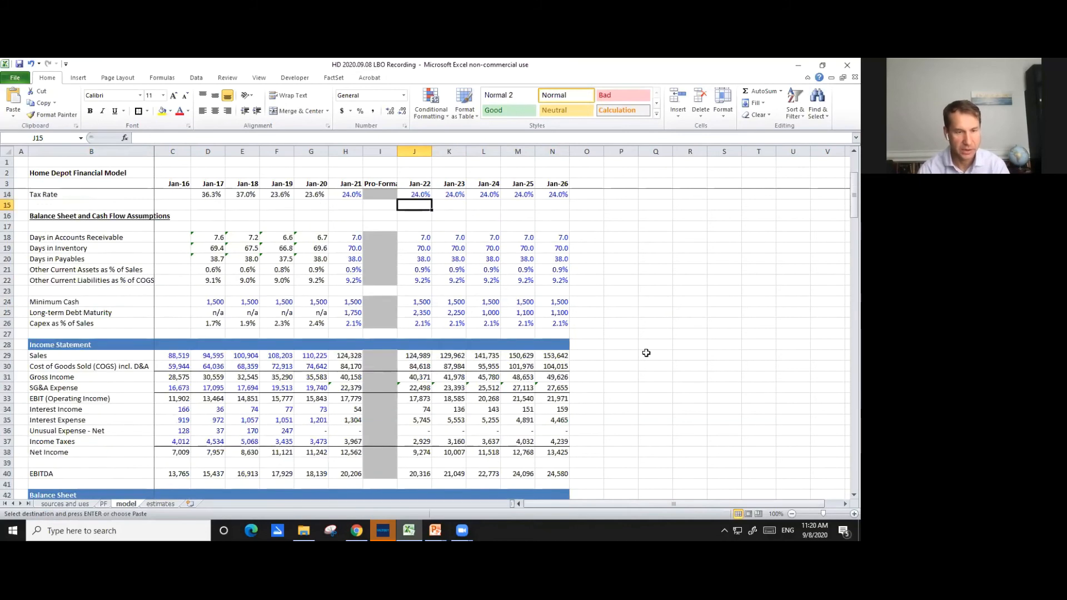
pyautogui.scroll(-2, 532, 390)
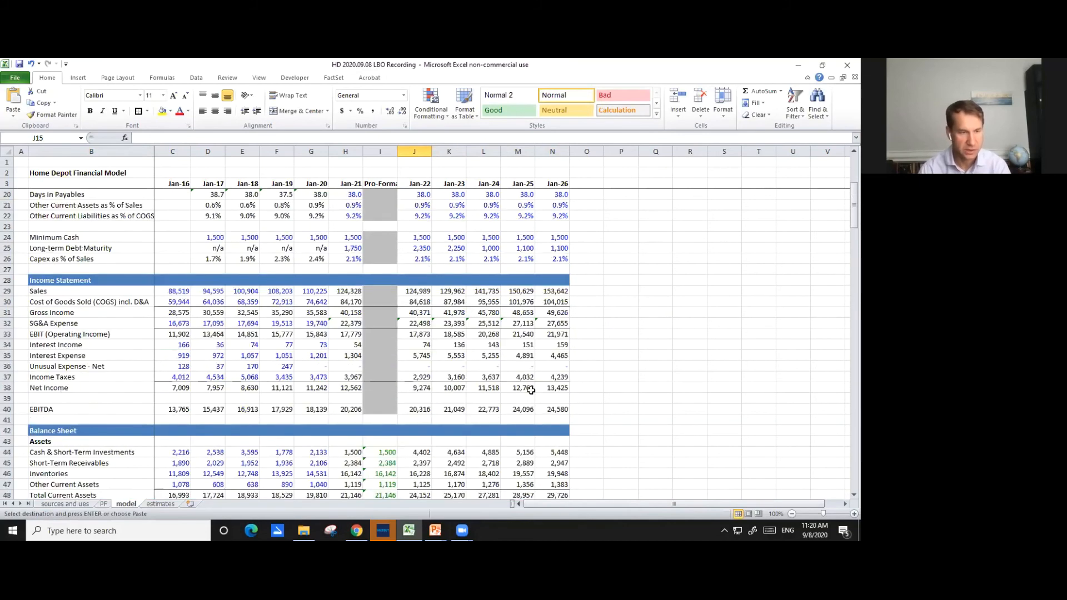
pyautogui.click(418, 356)
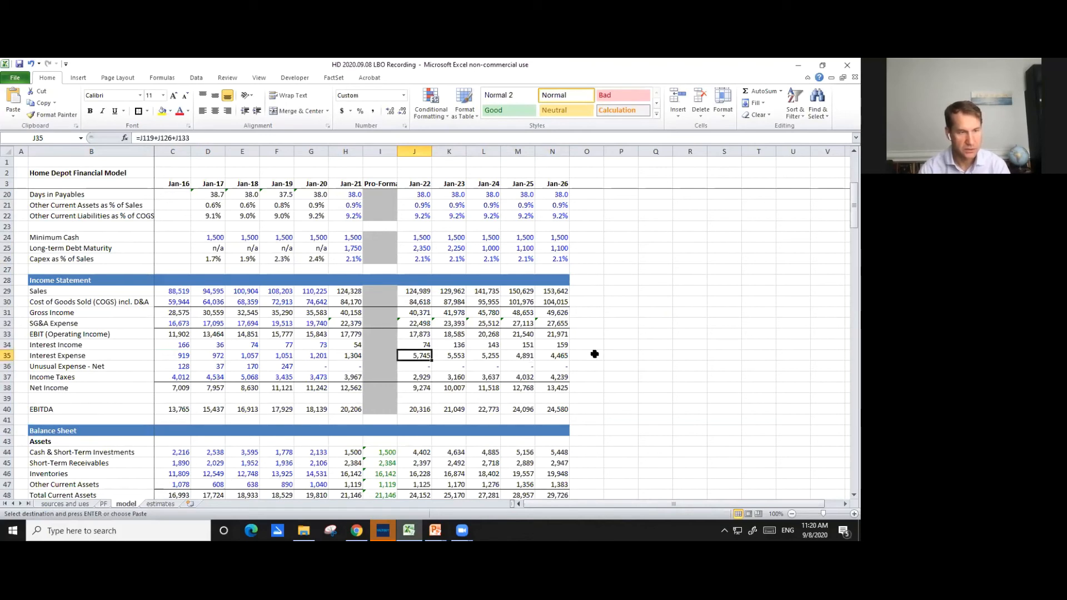
pyautogui.press('F2')
pyautogui.scroll(-10, 589, 344)
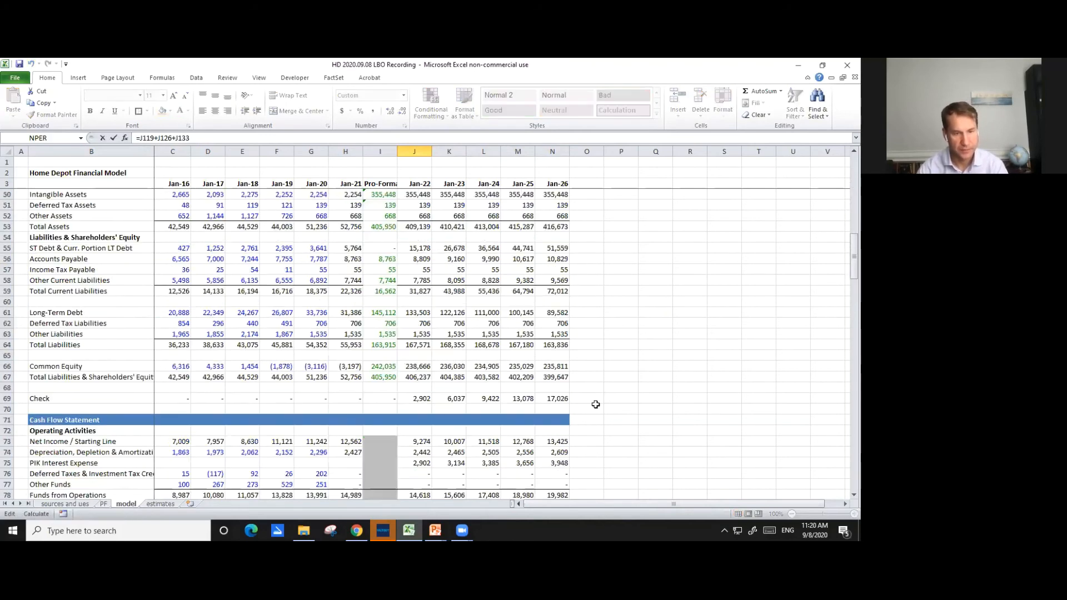
pyautogui.scroll(-18, 599, 410)
pyautogui.scroll(-3, 595, 409)
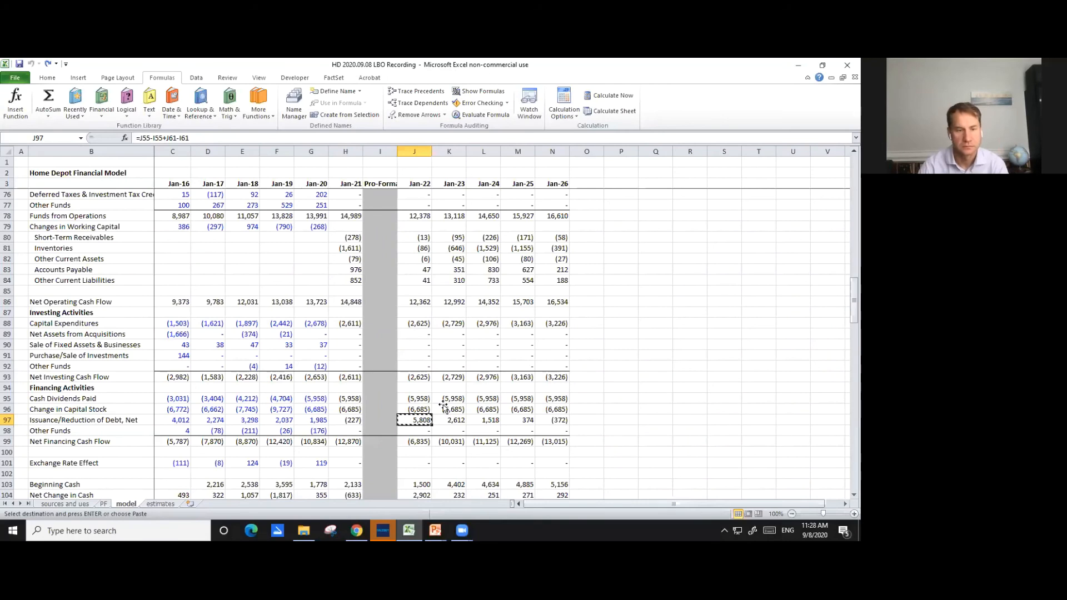
# - Subtract the Unsecured Notes' PIK interest in J142 from the Jan-22 Issuance/Reduction of Debt, Net formula in J97
pyautogui.press('Escape')
pyautogui.scroll(3, 478, 320)
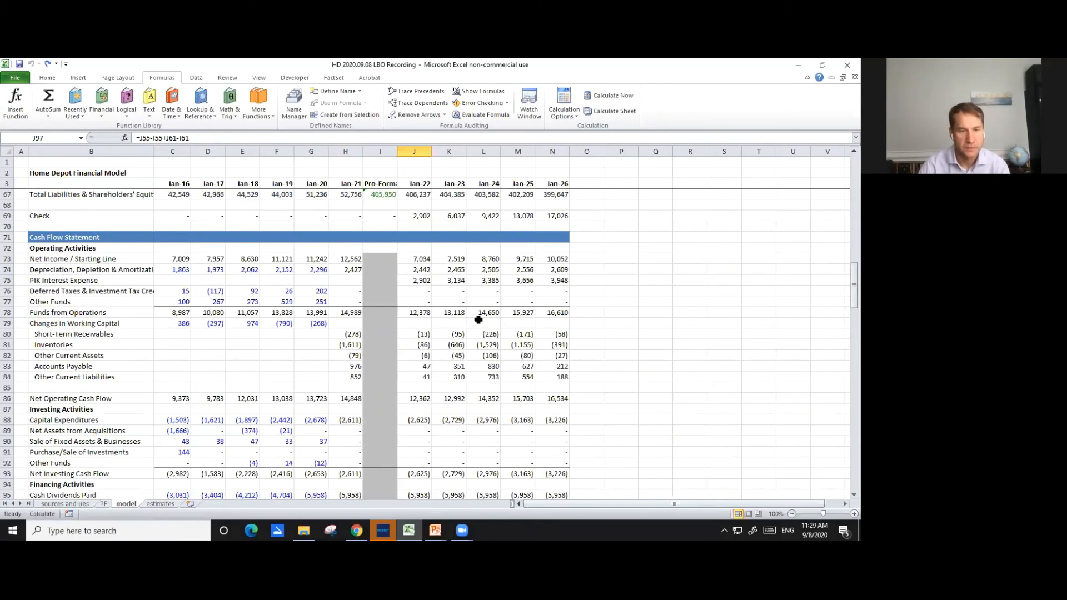
pyautogui.scroll(1, 478, 319)
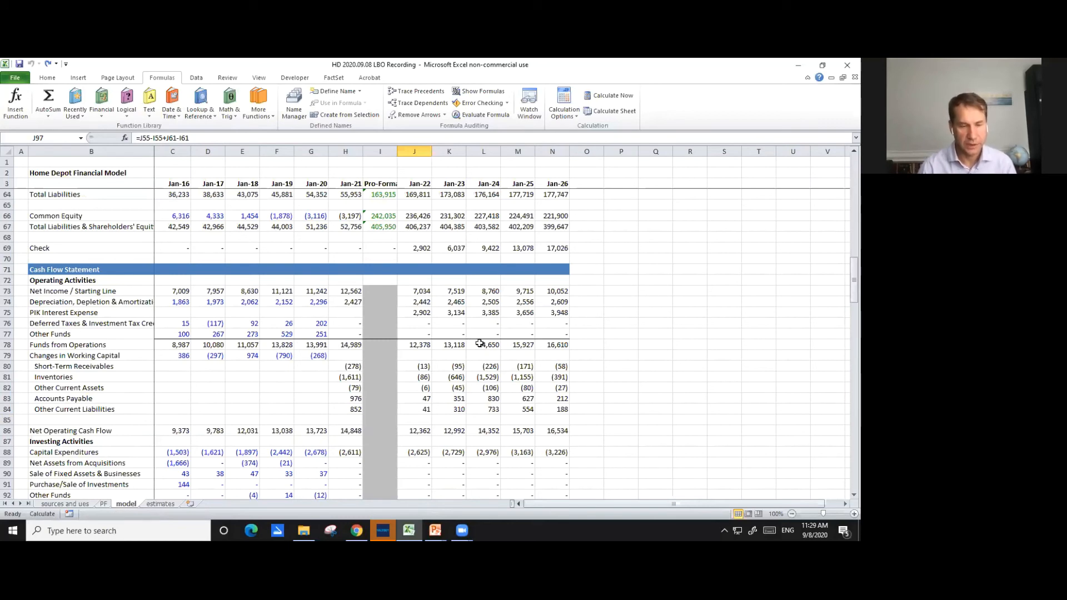
pyautogui.scroll(-3, 480, 344)
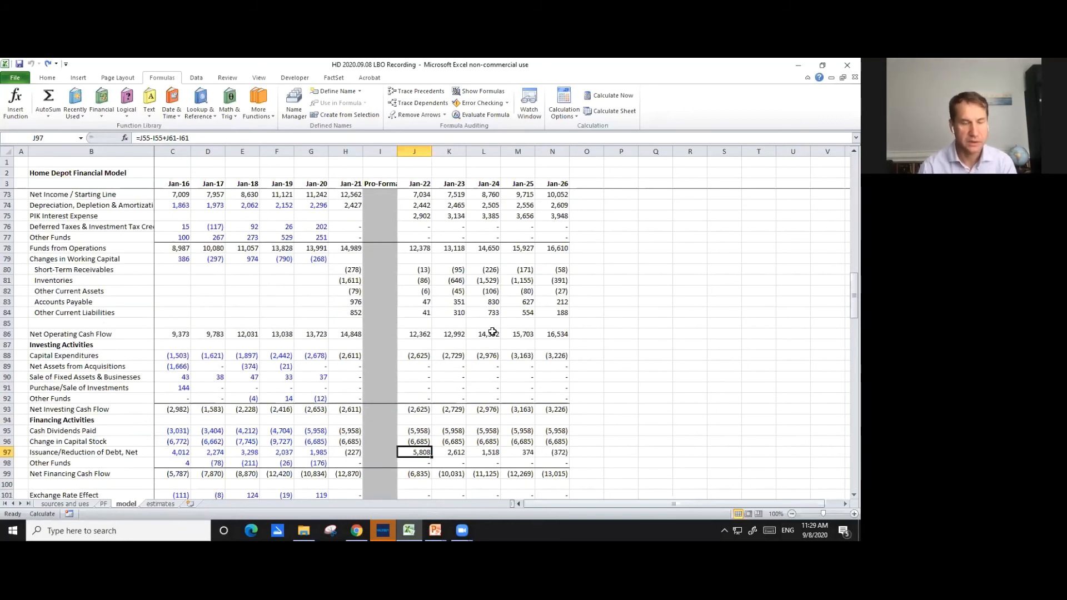
pyautogui.scroll(-1, 492, 332)
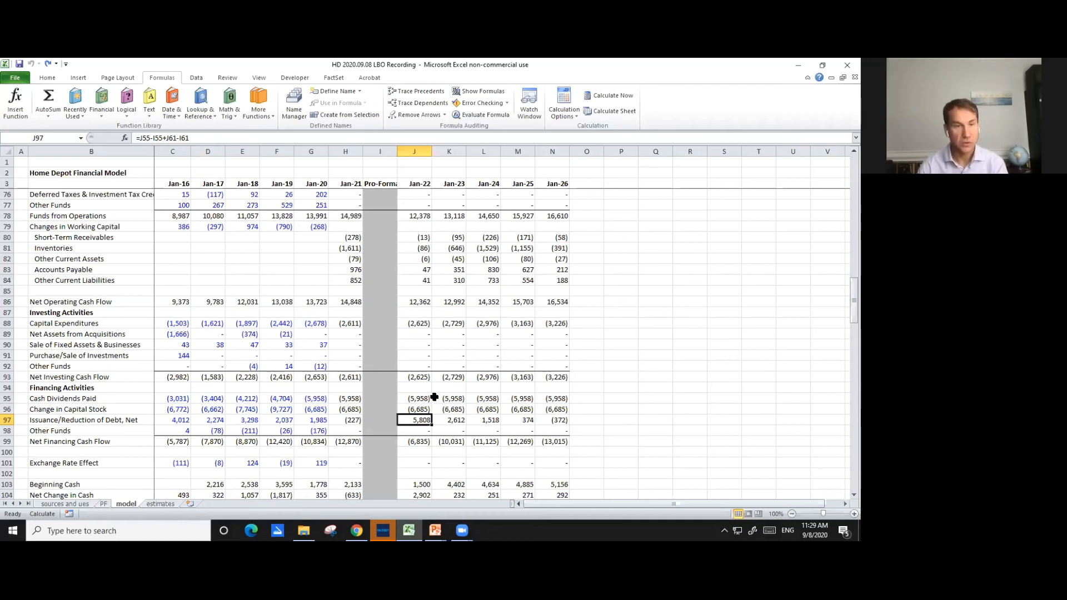
pyautogui.click(230, 139)
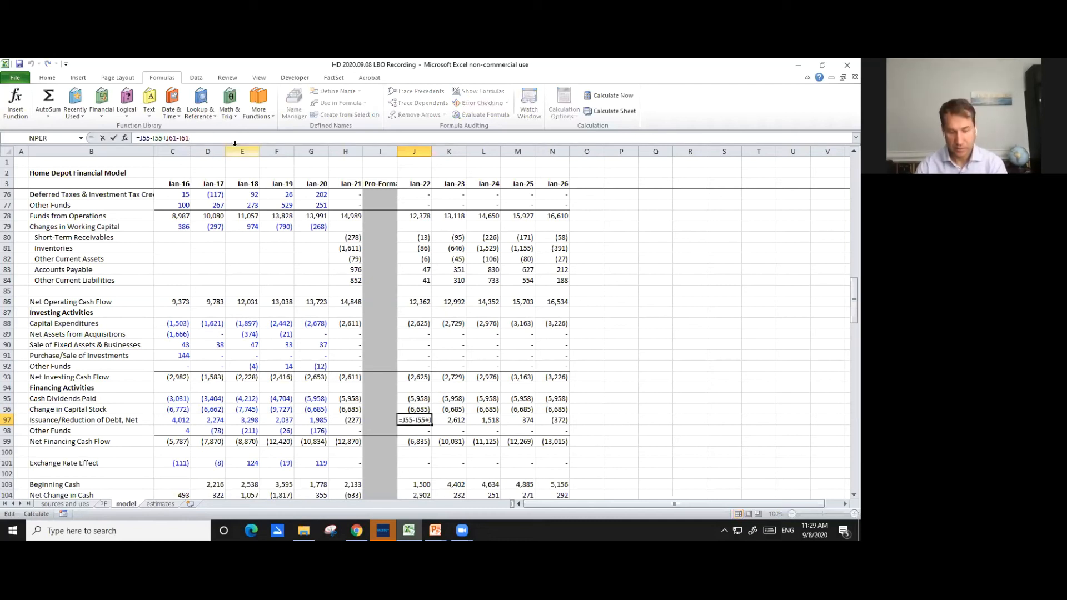
pyautogui.write('-')
pyautogui.moveTo(843, 294); pyautogui.dragTo(842, 378)
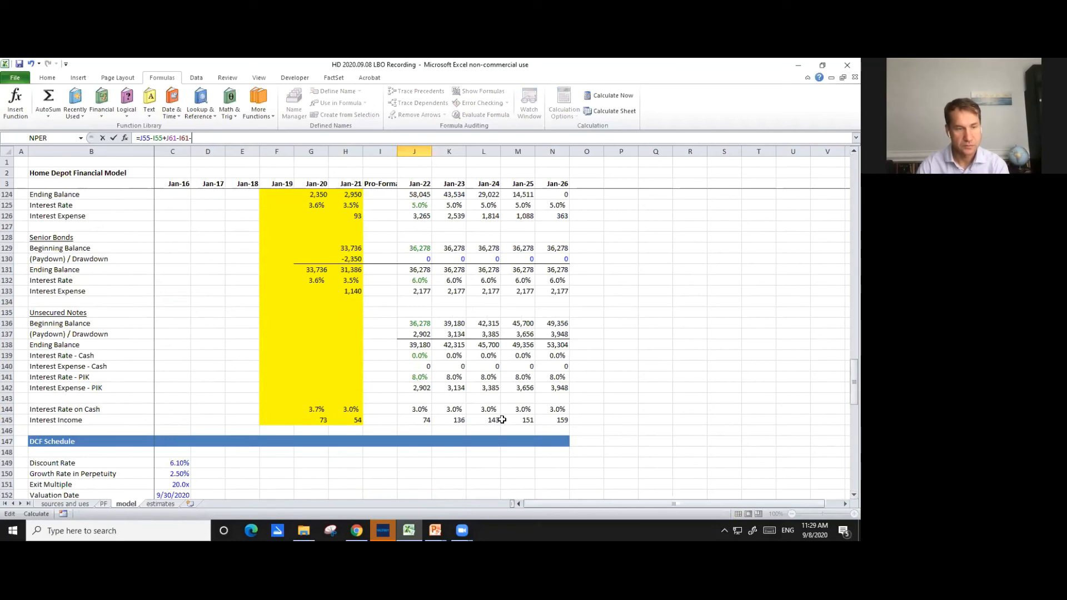
pyautogui.click(414, 388)
pyautogui.press('Return')
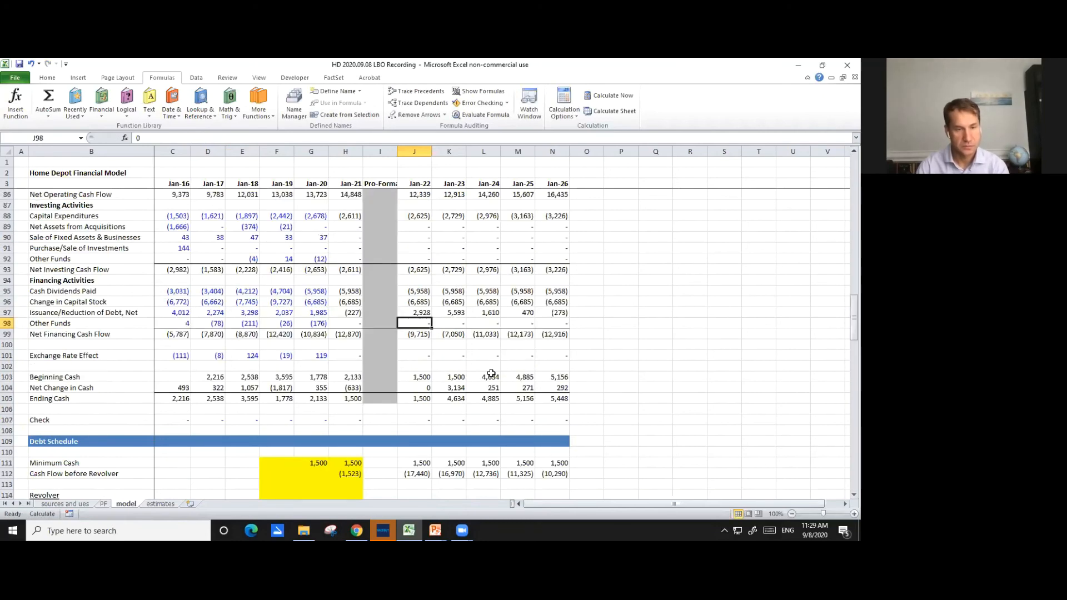
# - Copy the Issuance/Reduction of Debt, Net formula in J97 across to Jan-26
pyautogui.press('Up')
pyautogui.hotkey('ctrl', 'c')
pyautogui.hotkey('shift', 'Right')
pyautogui.hotkey('shift', 'Right')
pyautogui.hotkey('shift', 'Right')
pyautogui.hotkey('shift', 'Right')
pyautogui.hotkey('ctrl', 'v')
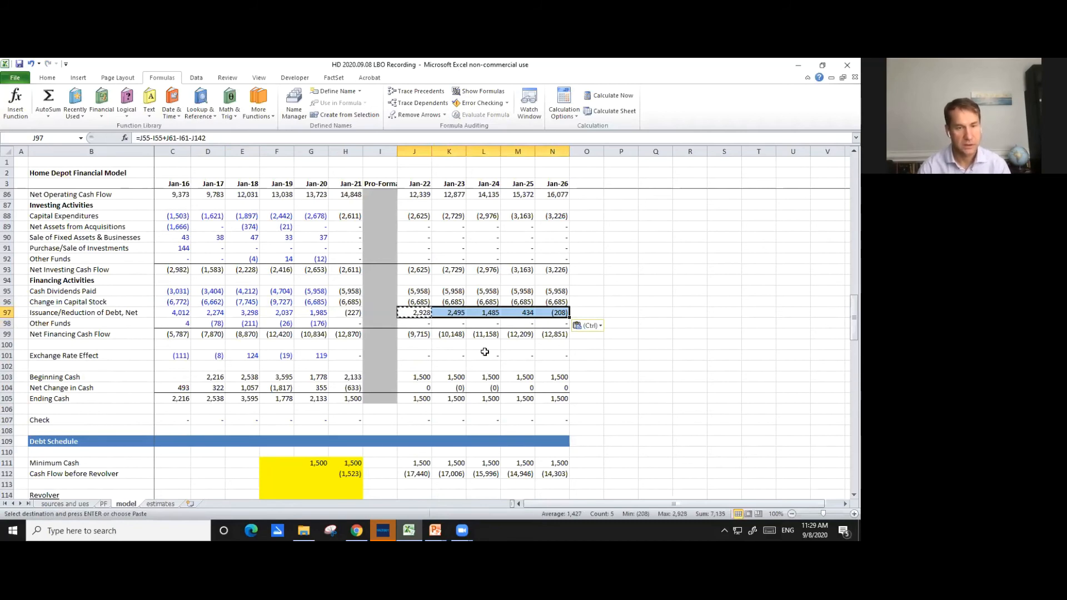
# - Examine the balance sheet check row and the projected cash flow lines from Jan-22 to Jan-26
pyautogui.scroll(8, 486, 358)
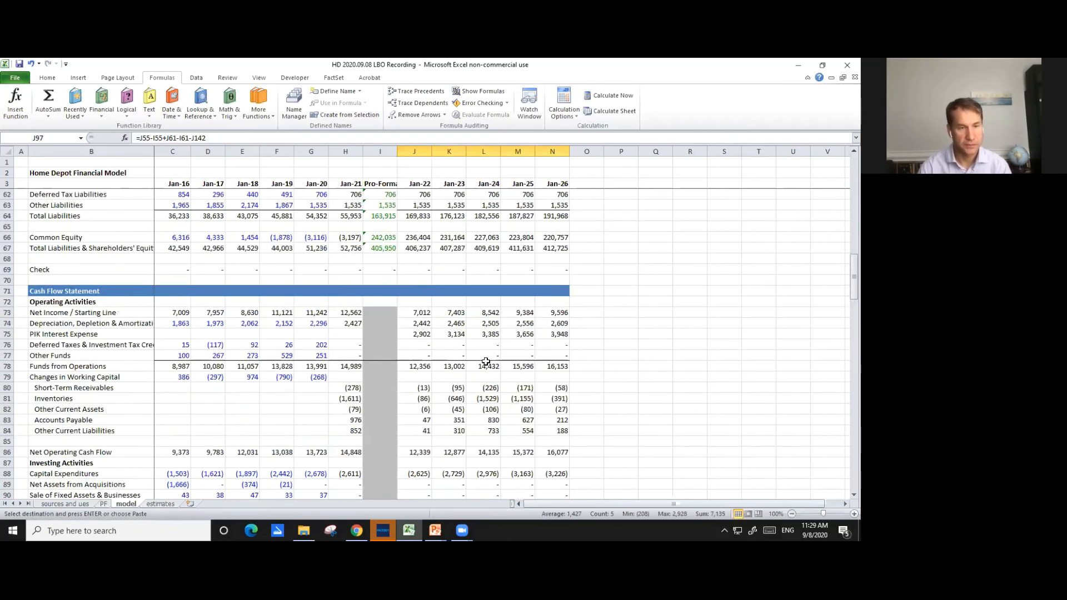
pyautogui.scroll(1, 486, 362)
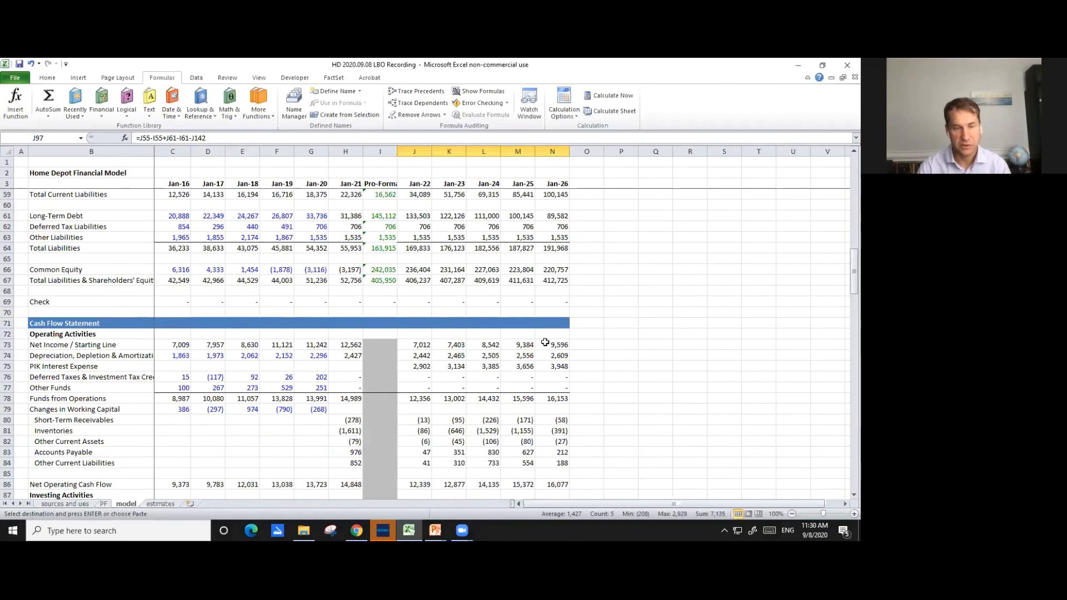
pyautogui.press('pageup')
pyautogui.scroll(-3, 549, 348)
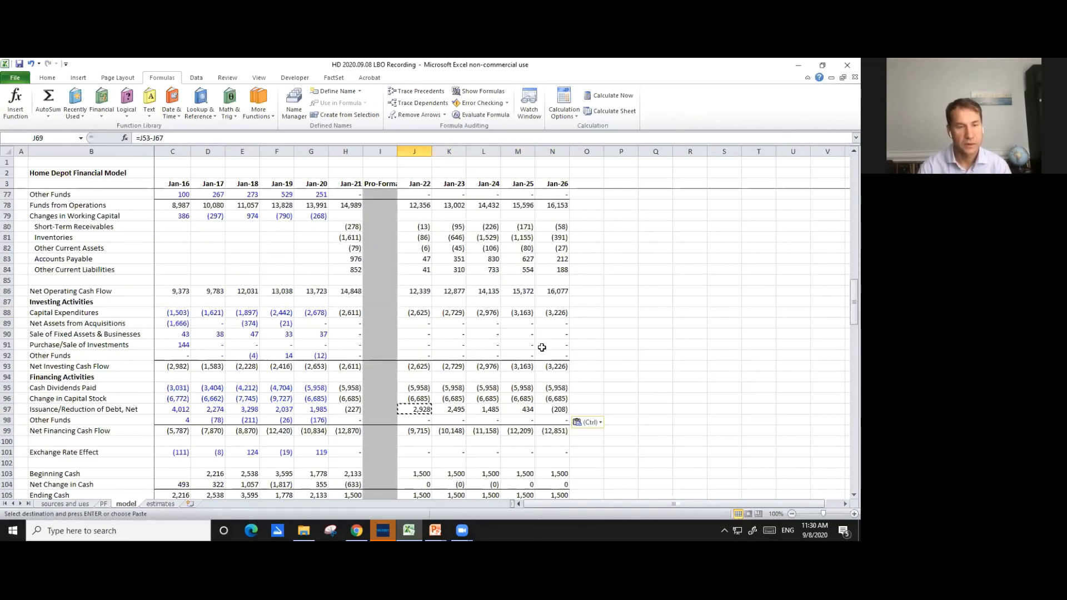
pyautogui.scroll(4, 542, 347)
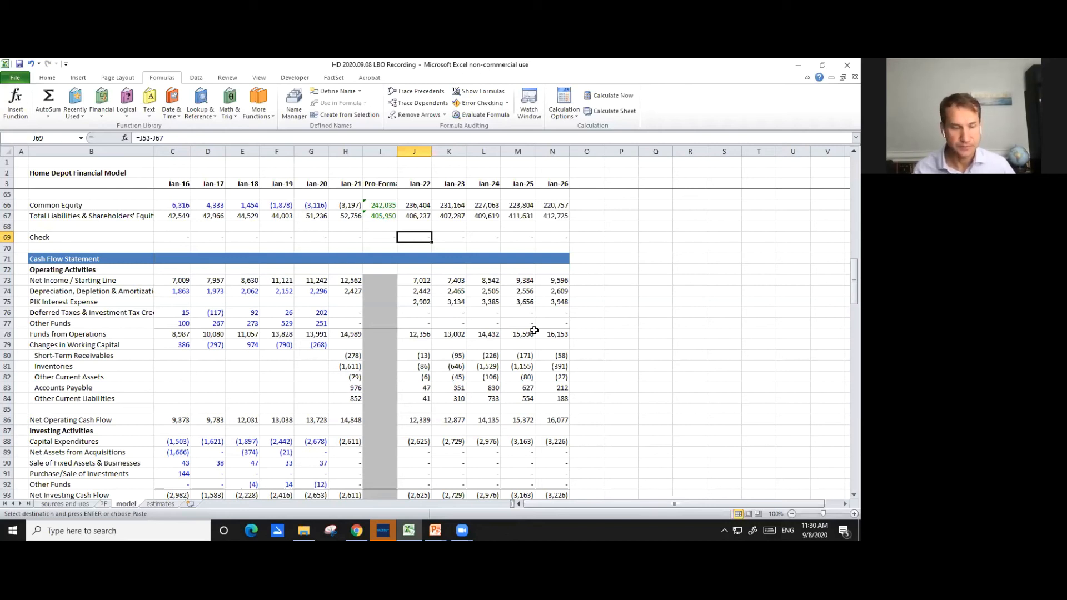
pyautogui.scroll(-3, 618, 343)
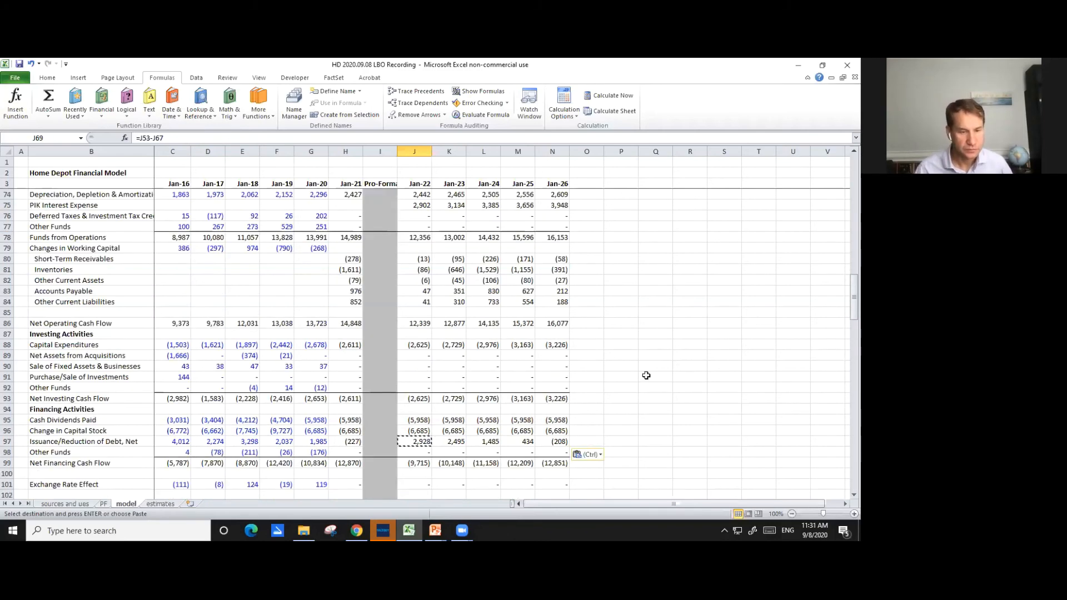
# - Remove the yellow fill from the Jan-19 to Jan-21 columns of the debt schedule
pyautogui.scroll(-7, 645, 377)
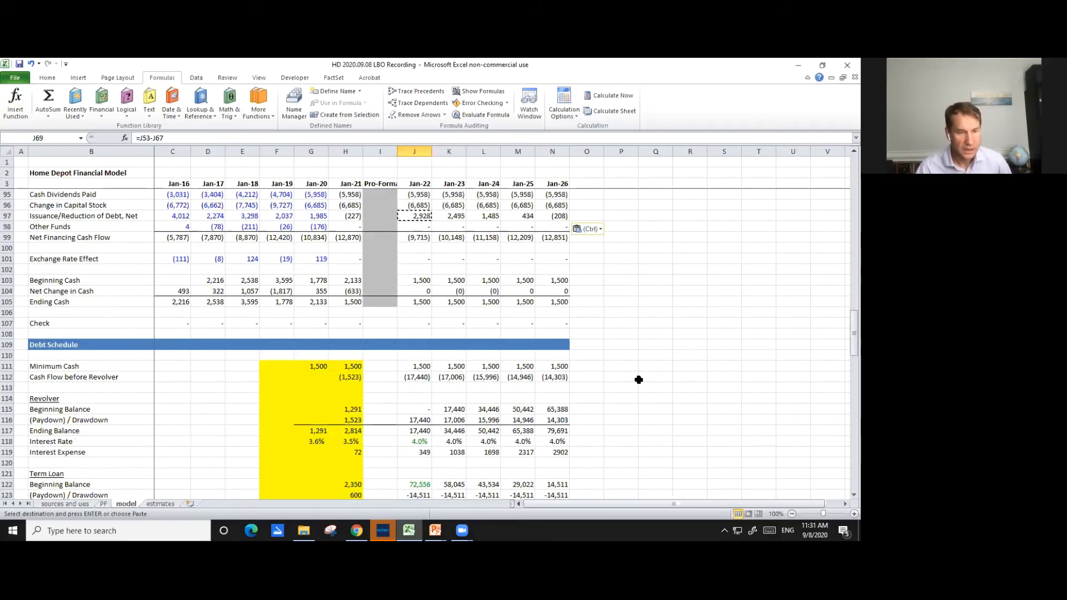
pyautogui.scroll(-3, 639, 379)
pyautogui.moveTo(278, 270); pyautogui.dragTo(358, 408)
pyautogui.scroll(6, 366, 420)
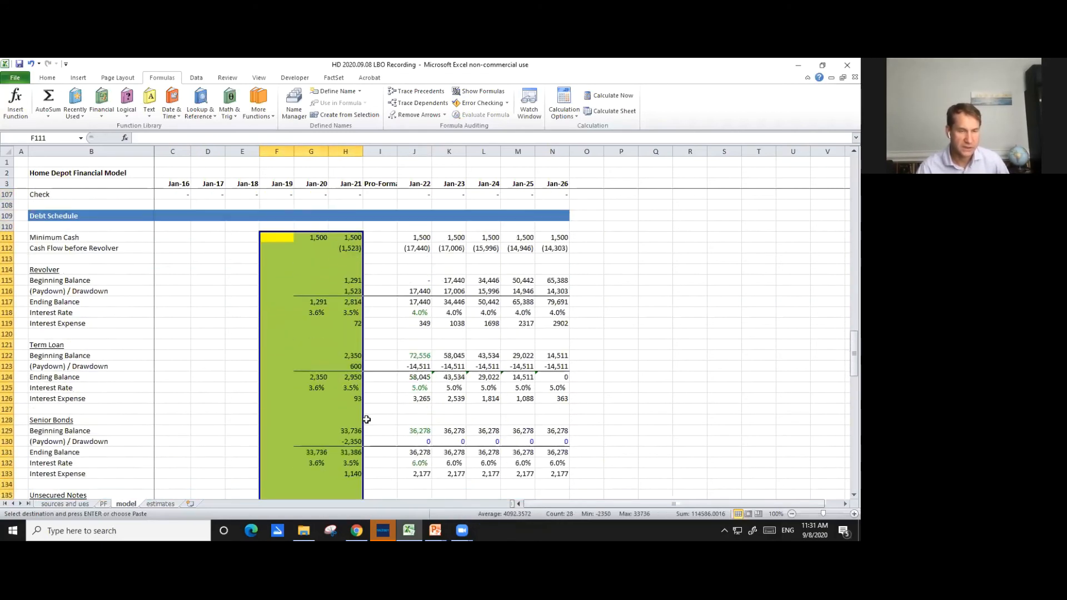
pyautogui.scroll(1, 366, 419)
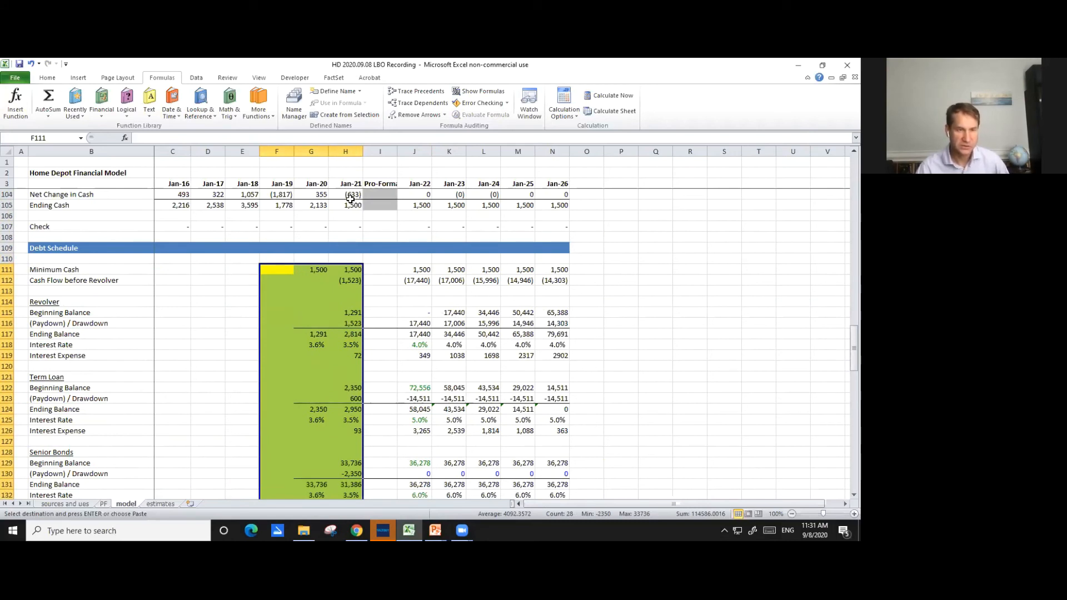
pyautogui.click(46, 78)
pyautogui.click(170, 110)
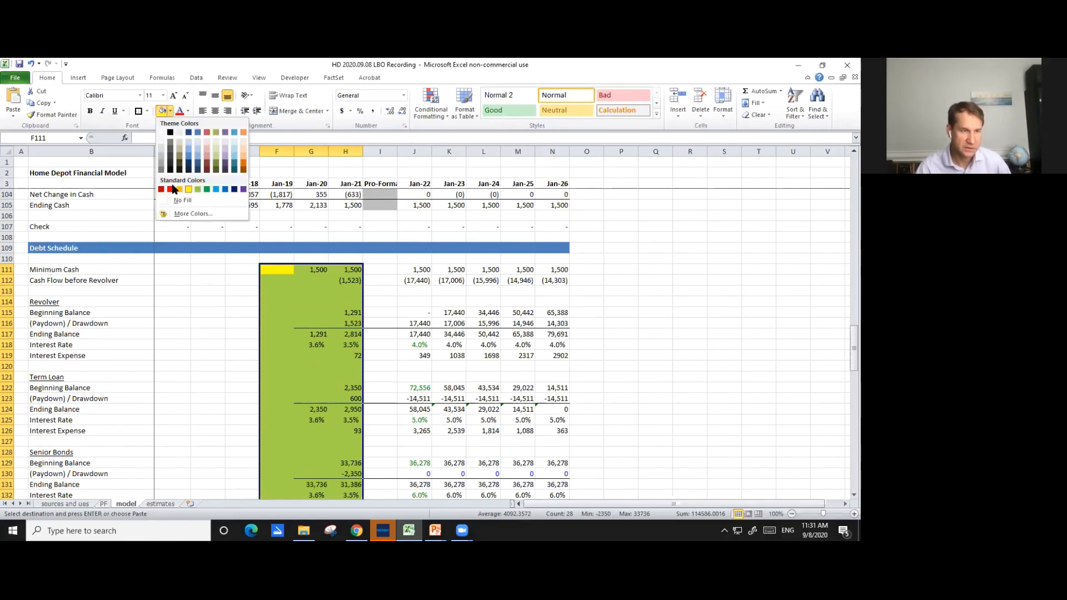
pyautogui.click(182, 200)
pyautogui.click(414, 312)
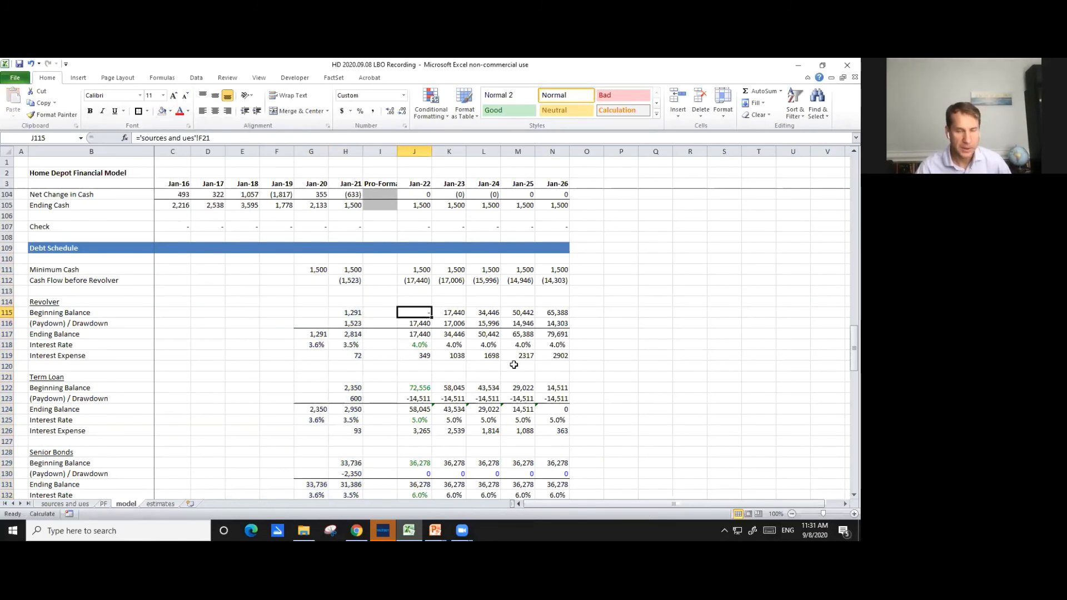
# - Examine the projected debt, cash and equity balances on the balance sheet along with the cash flow statement
pyautogui.scroll(20, 599, 372)
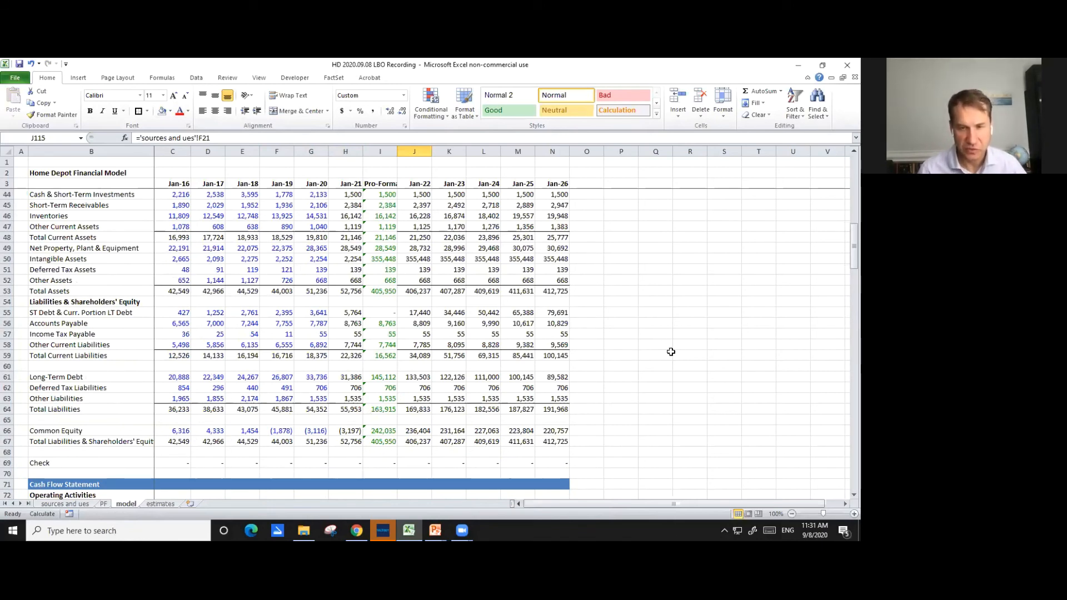
pyautogui.scroll(-3, 667, 342)
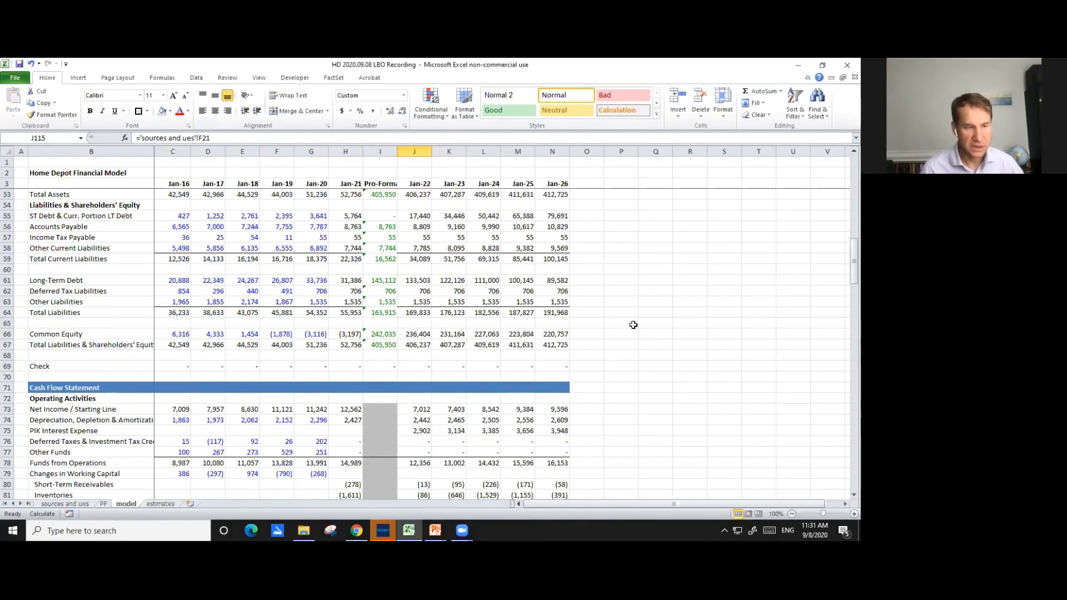
pyautogui.scroll(1, 606, 333)
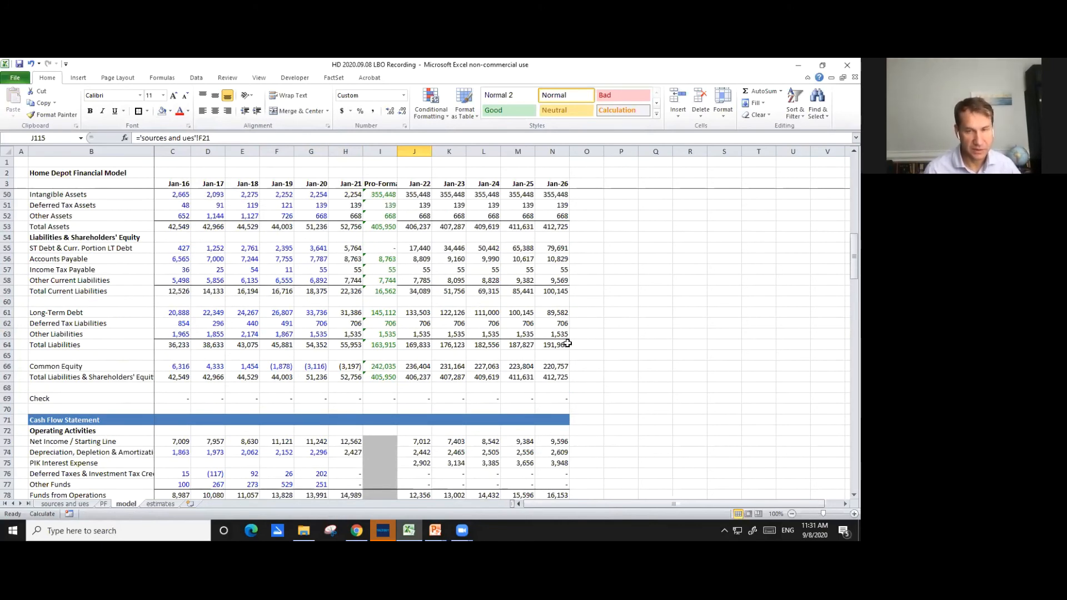
pyautogui.scroll(-3, 568, 344)
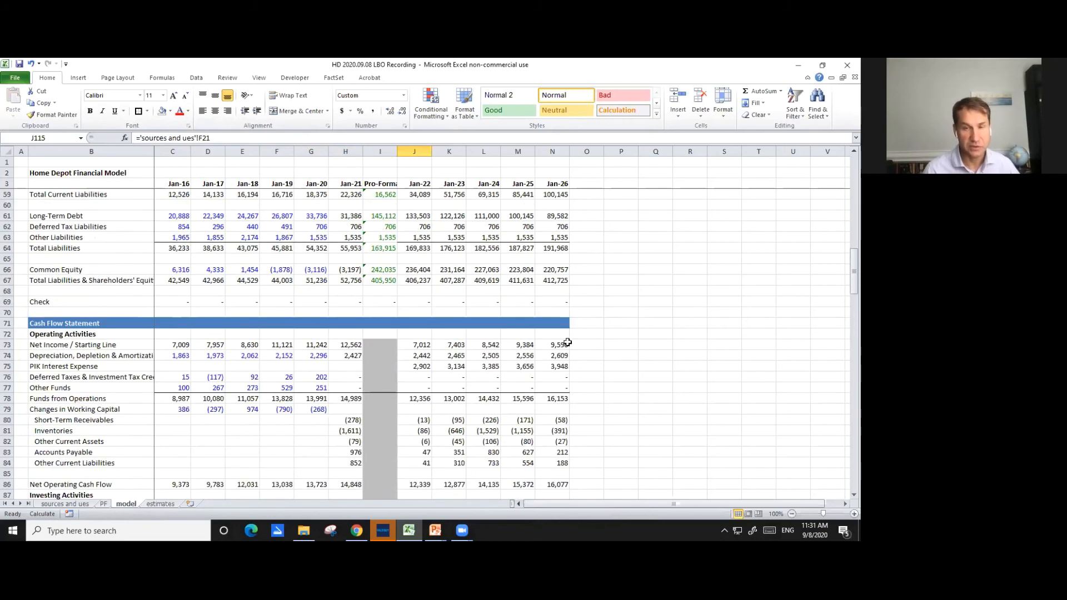
pyautogui.scroll(-4, 583, 341)
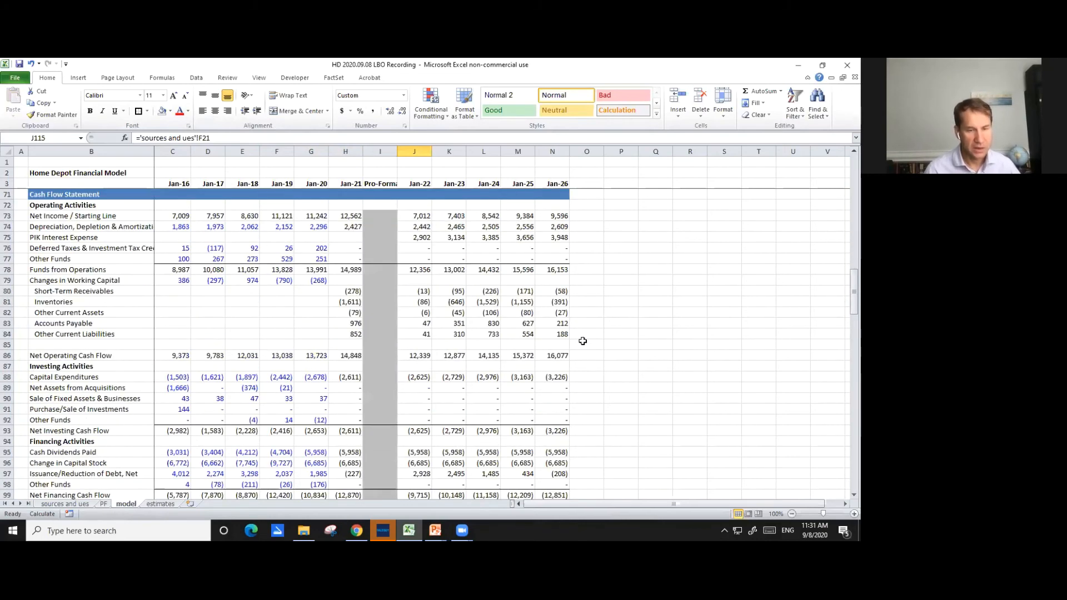
pyautogui.scroll(13, 580, 341)
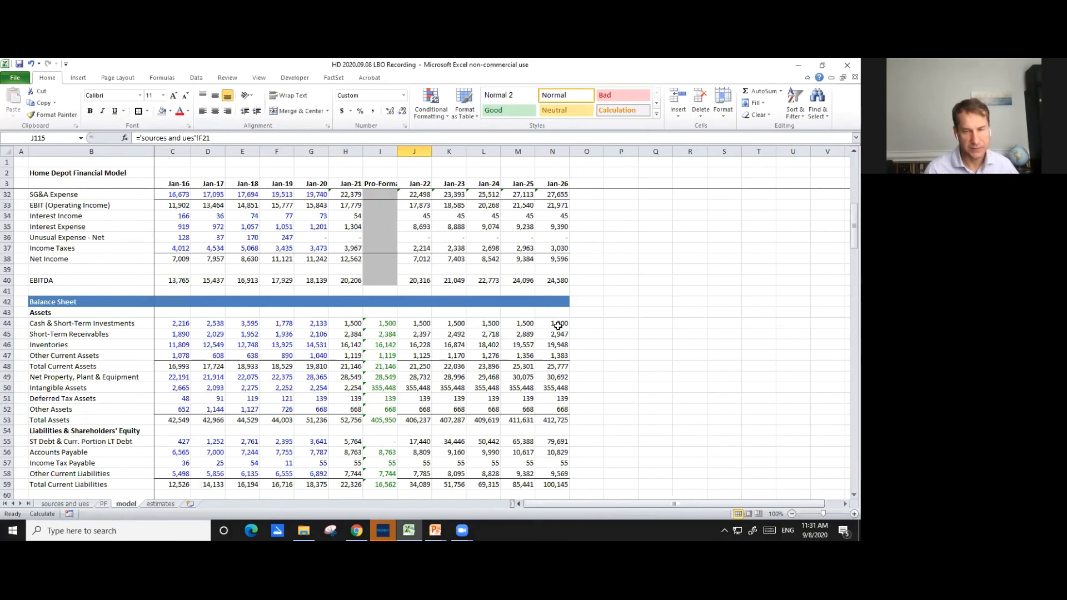
pyautogui.scroll(-1, 558, 326)
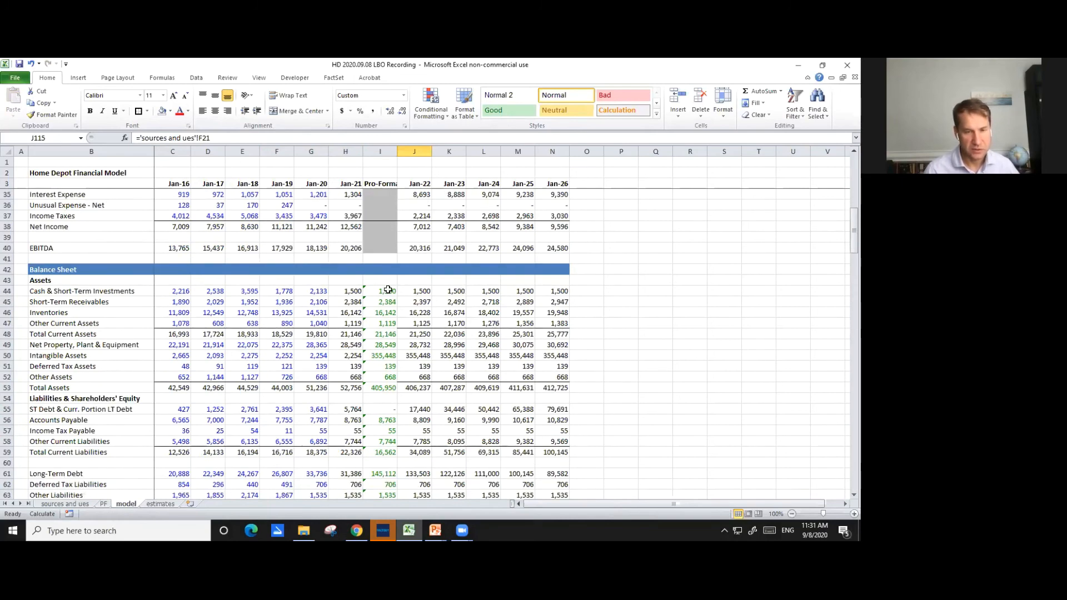
pyautogui.scroll(-2, 579, 311)
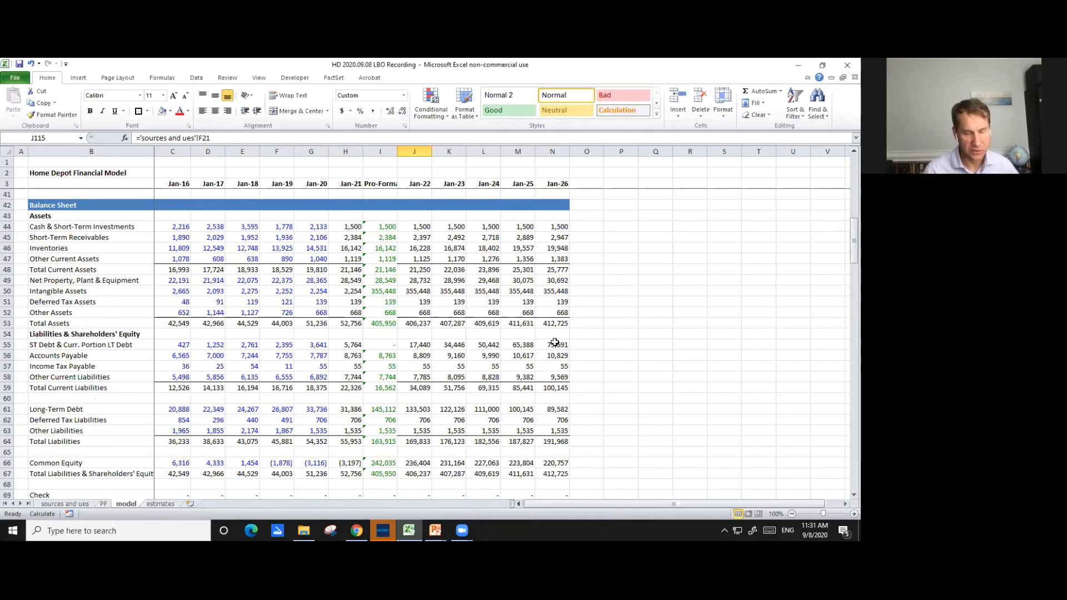
pyautogui.scroll(-3, 461, 408)
pyautogui.scroll(-9, 461, 409)
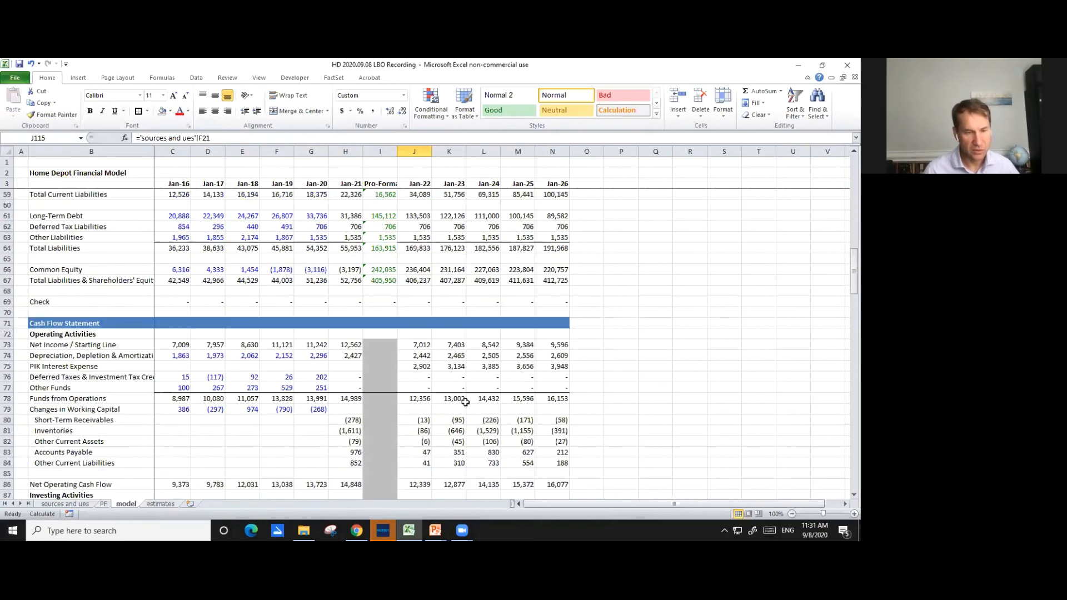
# - Set Jan-22 Cash Dividends Paid in J95 and Change in Capital Stock in J96 to 0
pyautogui.scroll(-2, 469, 399)
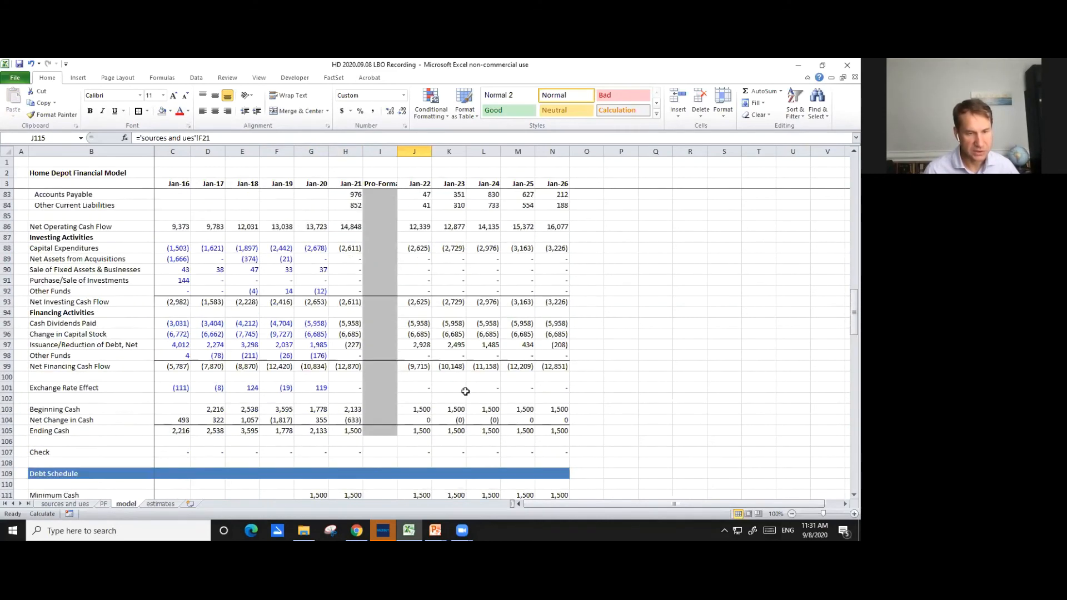
pyautogui.click(416, 324)
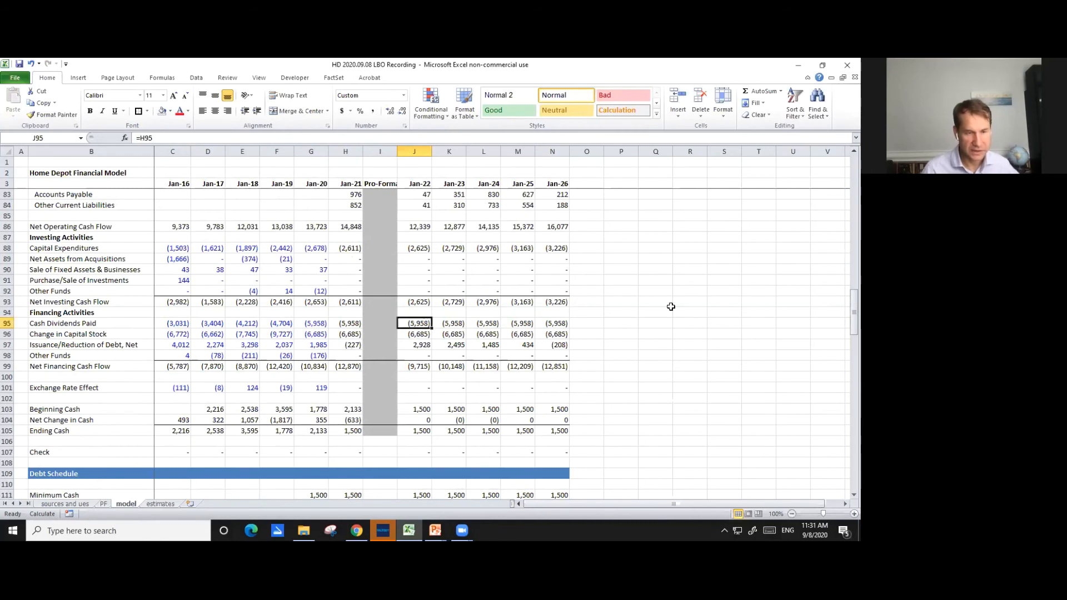
pyautogui.press('Delete')
pyautogui.press('Down')
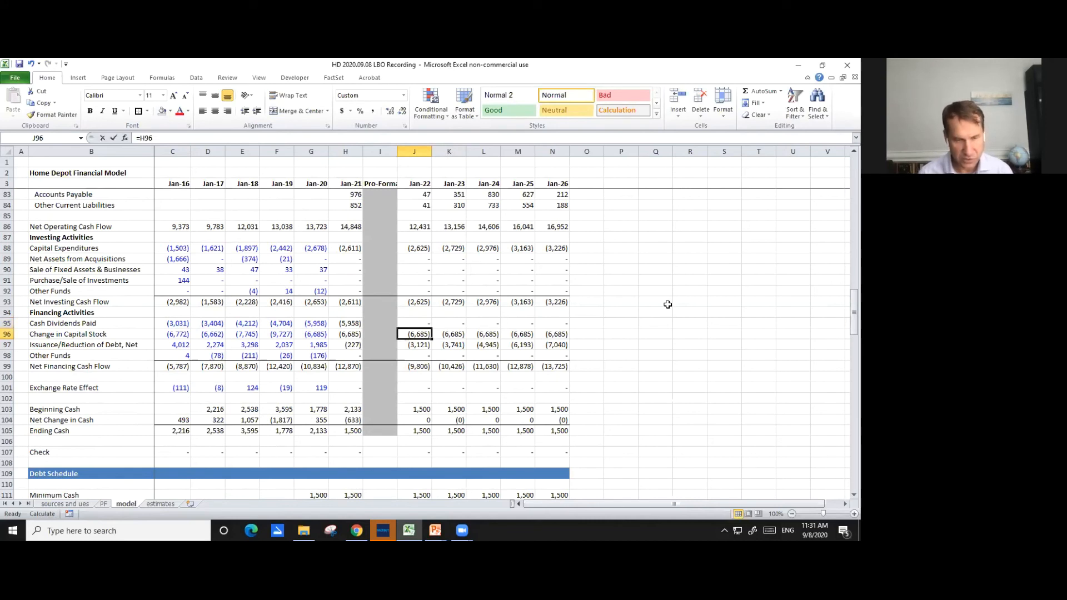
pyautogui.press('Delete')
pyautogui.press('Up')
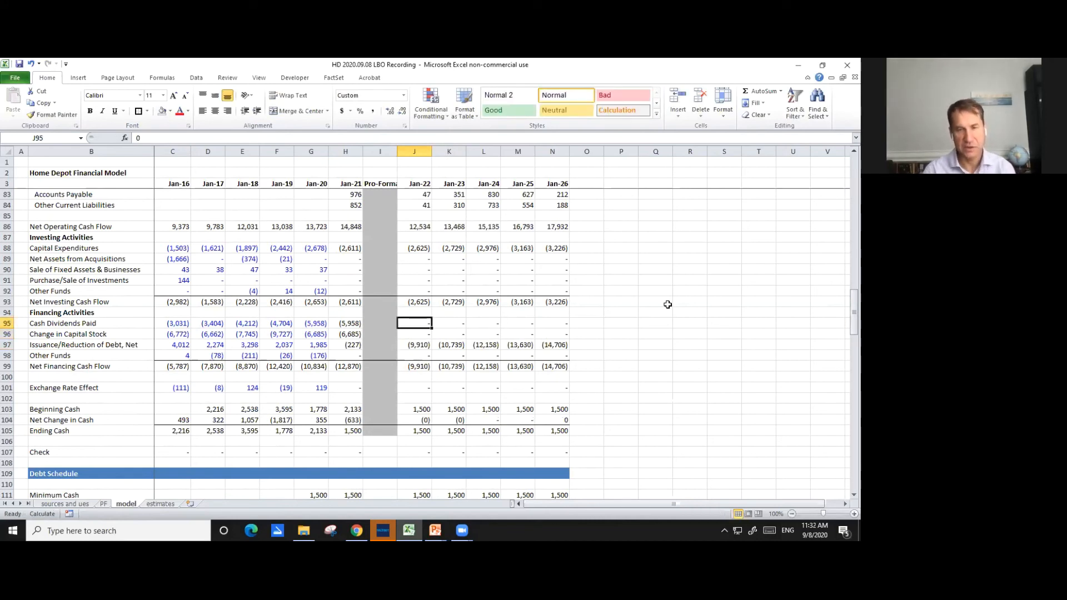
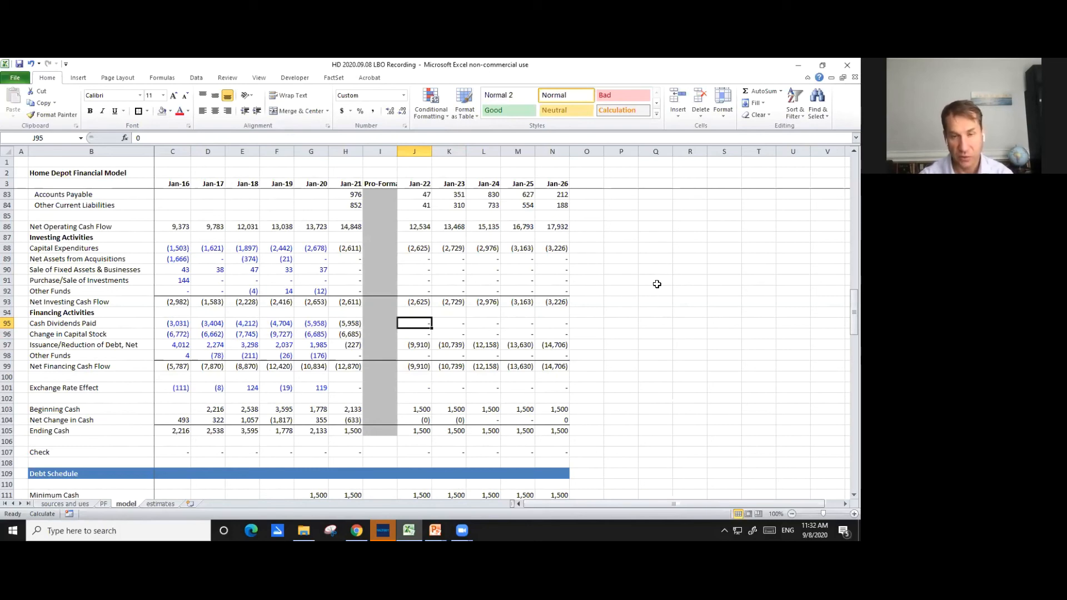
# - Examine the projected short-term and long-term debt balances on the balance sheet from Jan-22 to Jan-26
pyautogui.scroll(5, 584, 294)
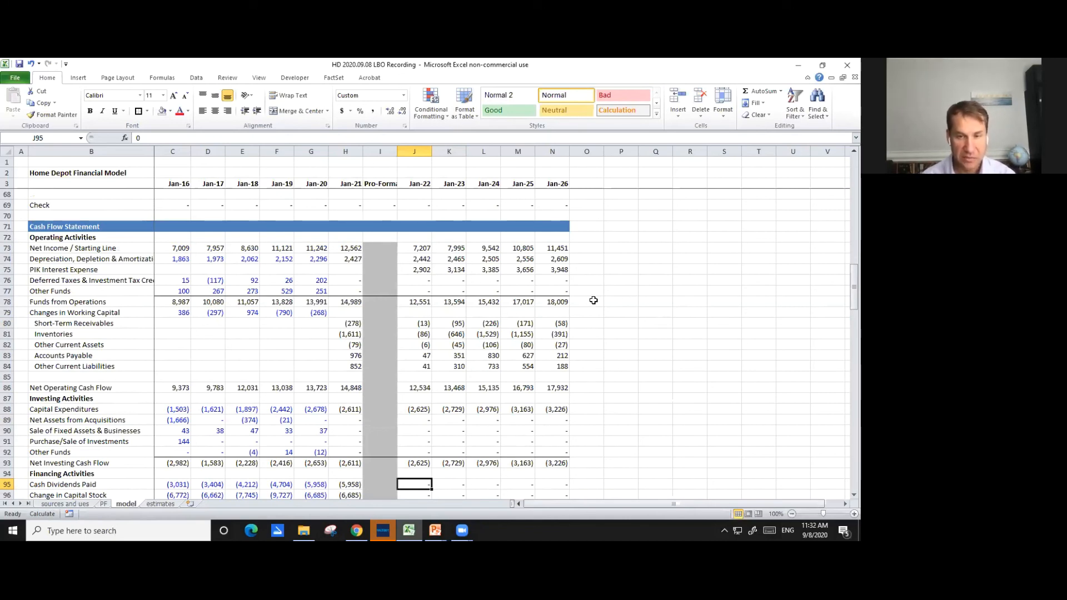
pyautogui.scroll(4, 593, 300)
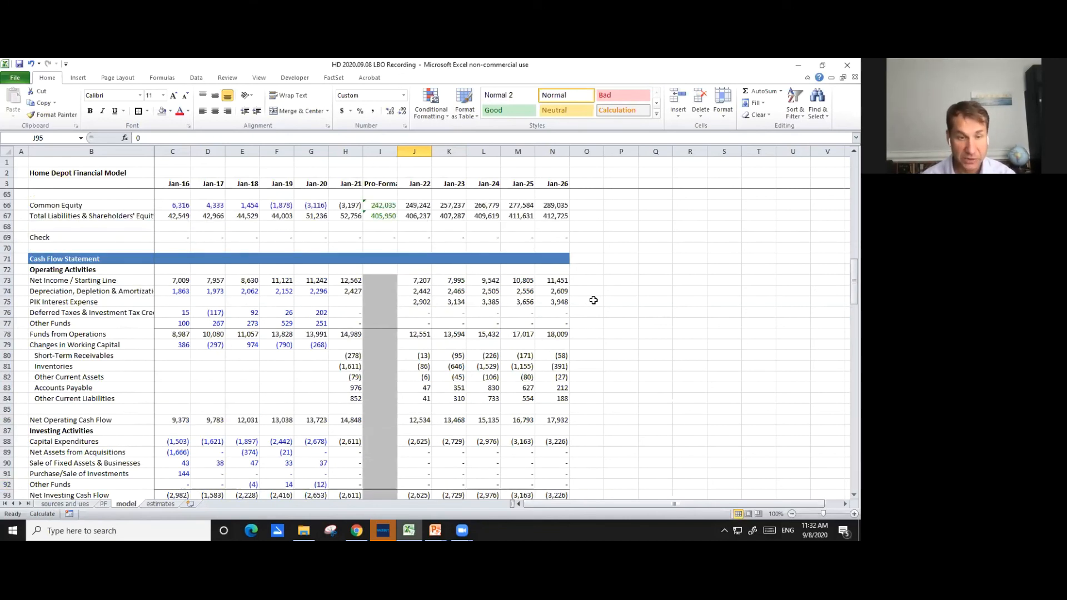
pyautogui.scroll(3, 593, 300)
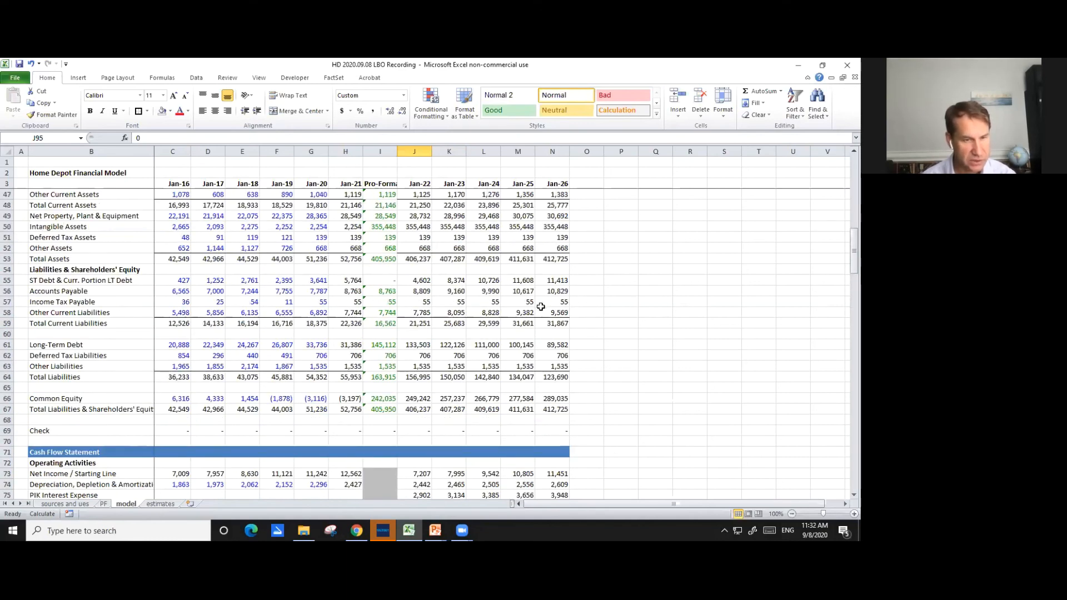
pyautogui.scroll(1, 542, 304)
pyautogui.scroll(1, 538, 313)
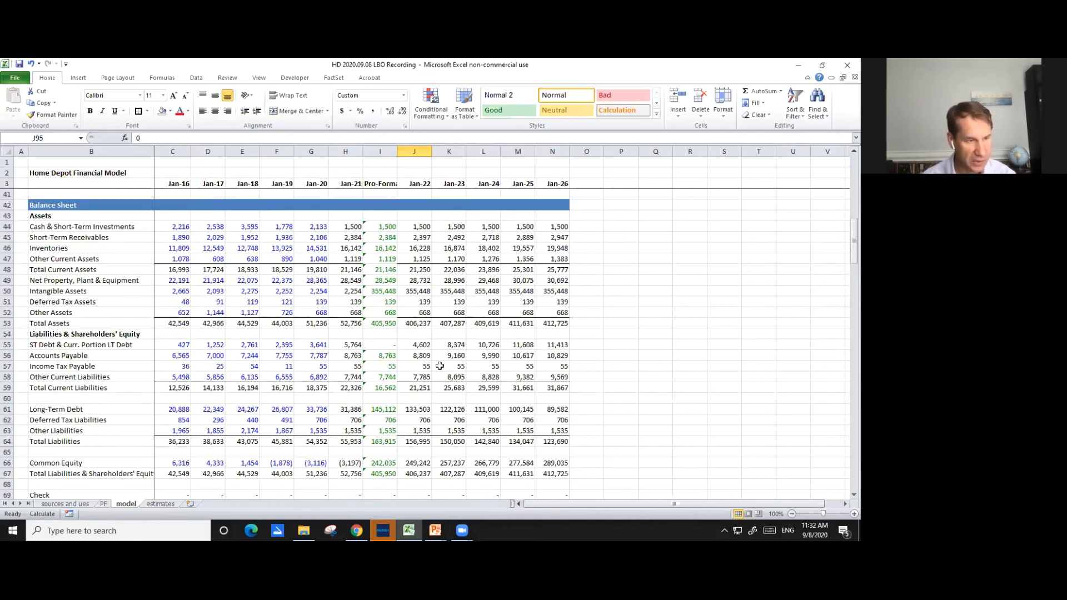
pyautogui.click(411, 345)
pyautogui.hotkey('ctrl', 'Right')
pyautogui.press('Left')
pyautogui.press('Left')
pyautogui.press('Left')
pyautogui.press('Left')
pyautogui.press('Right')
pyautogui.press('Right')
pyautogui.press('Right')
pyautogui.press('Right')
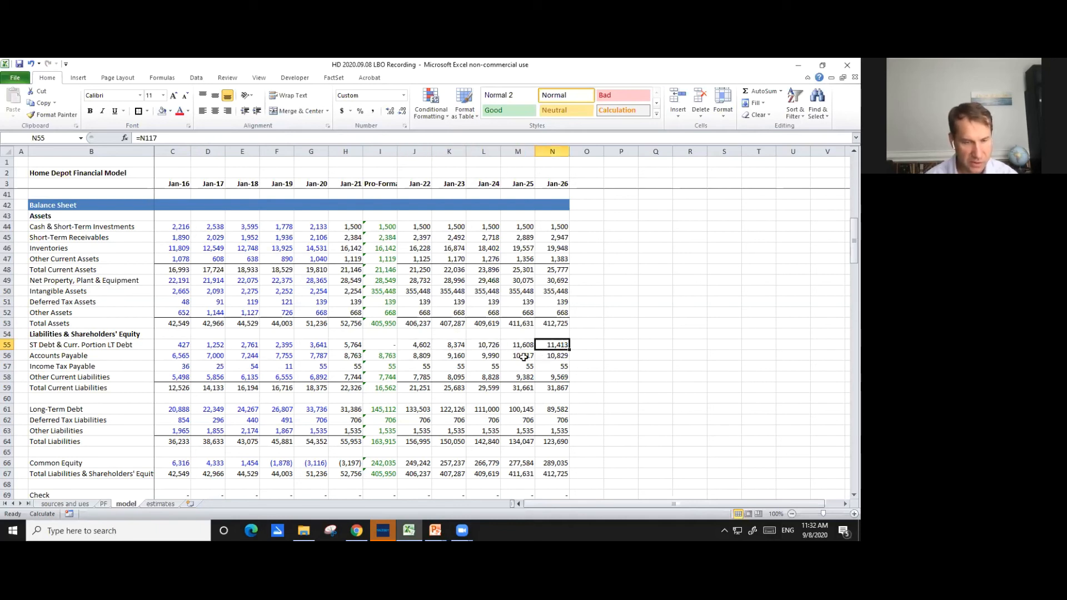
pyautogui.moveTo(416, 409); pyautogui.dragTo(552, 410)
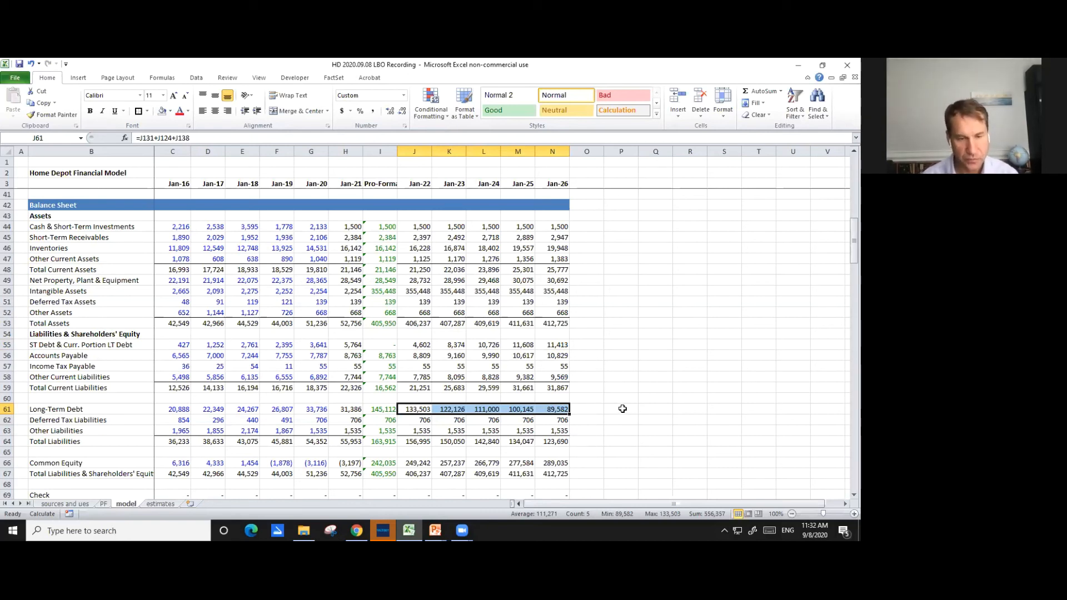
pyautogui.scroll(-9, 622, 409)
pyautogui.scroll(-6, 626, 413)
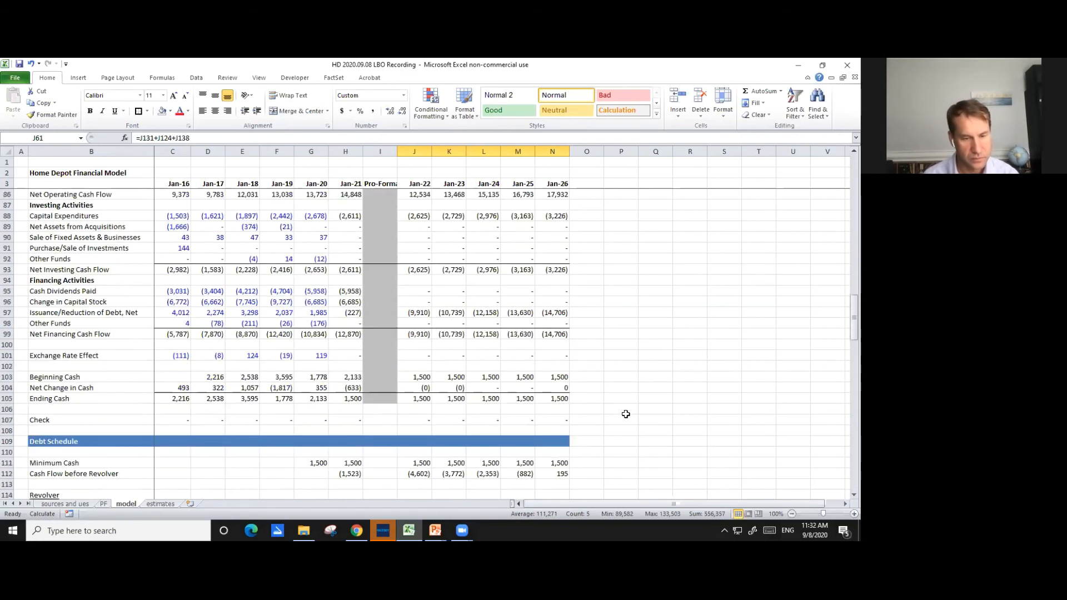
# - On the sources and uses sheet, set the sponsor's 1/31/21 Initial Equity Investment in F31 to the negative of Sponsor Equity, =-F26
pyautogui.click(74, 505)
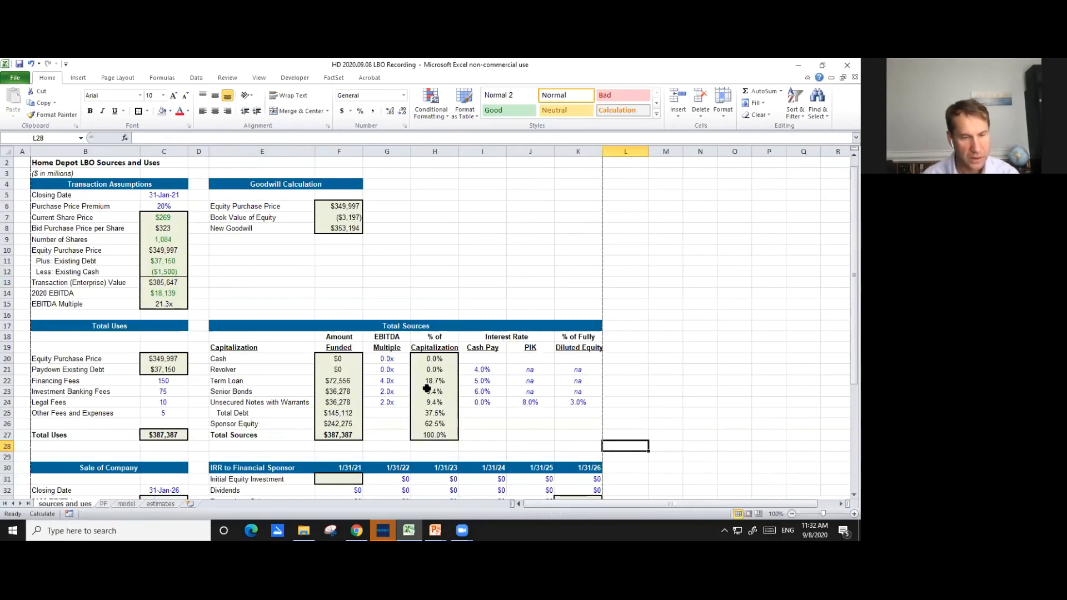
pyautogui.scroll(-2, 439, 387)
pyautogui.scroll(-2, 438, 388)
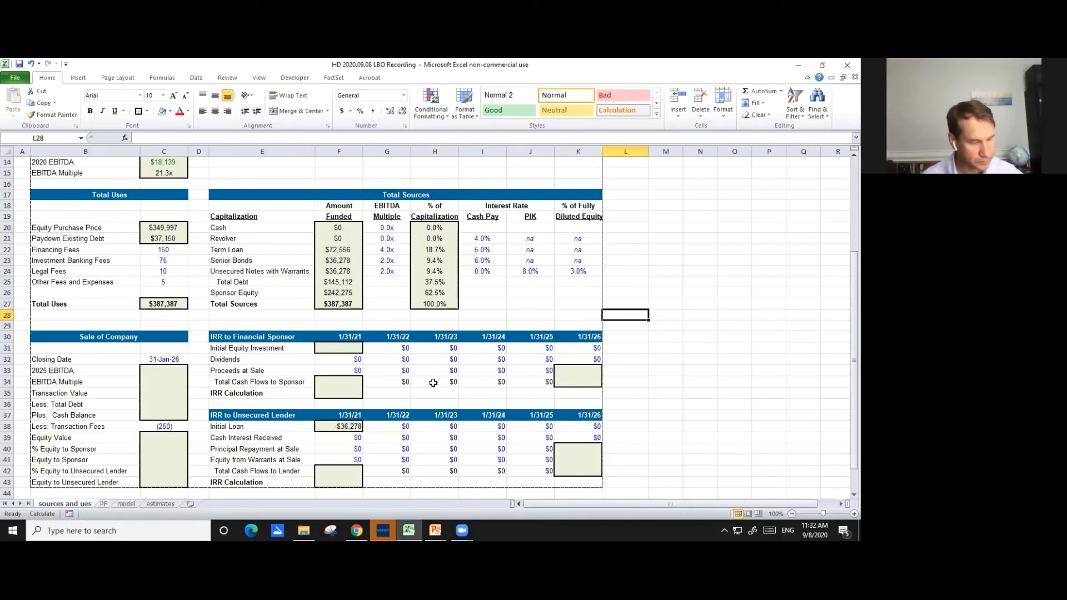
pyautogui.click(347, 351)
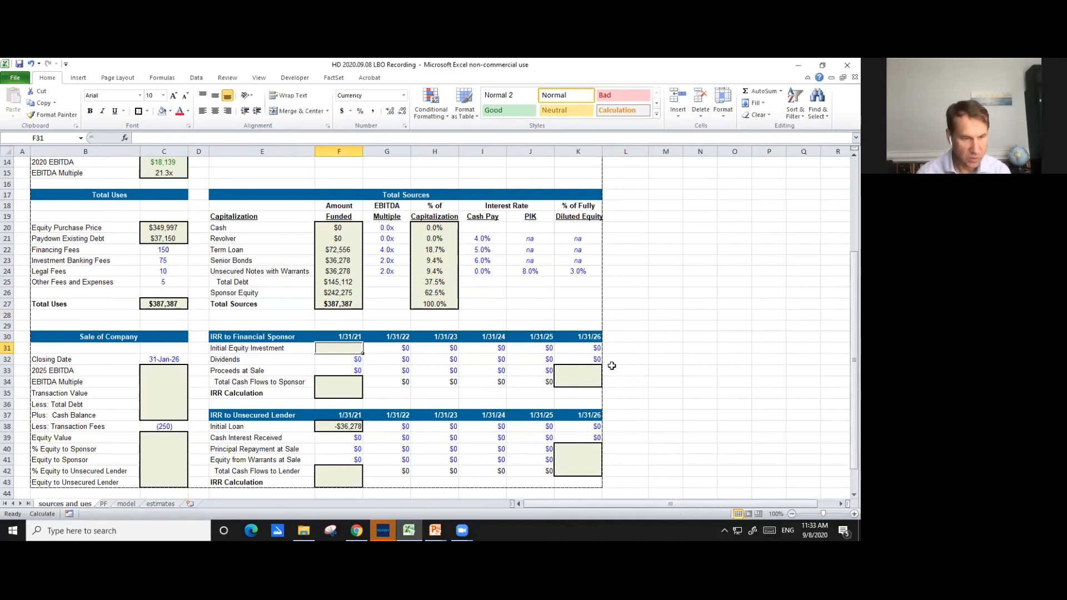
pyautogui.write('=')
pyautogui.write('-')
pyautogui.press('Up')
pyautogui.press('Up')
pyautogui.press('Up')
# - Examine the financial sponsor's investment, dividend and sale proceeds rows in the IRR table alongside the Sale of Company inputs
pyautogui.press('Up')
pyautogui.press('Up')
pyautogui.press('Return')
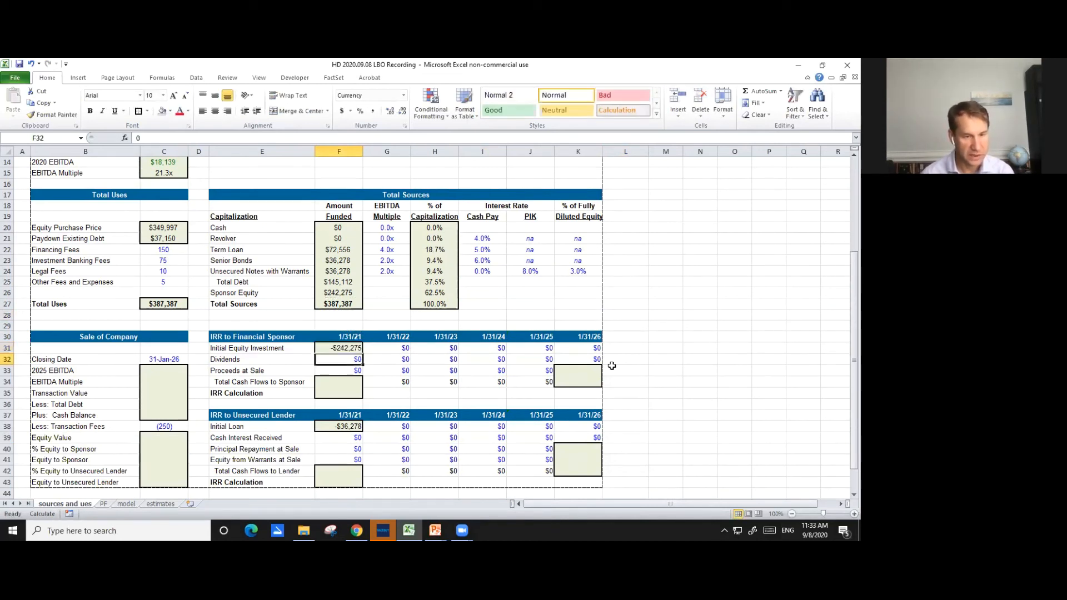
pyautogui.press('Up')
pyautogui.press('Down')
pyautogui.press('Down')
pyautogui.press('Down')
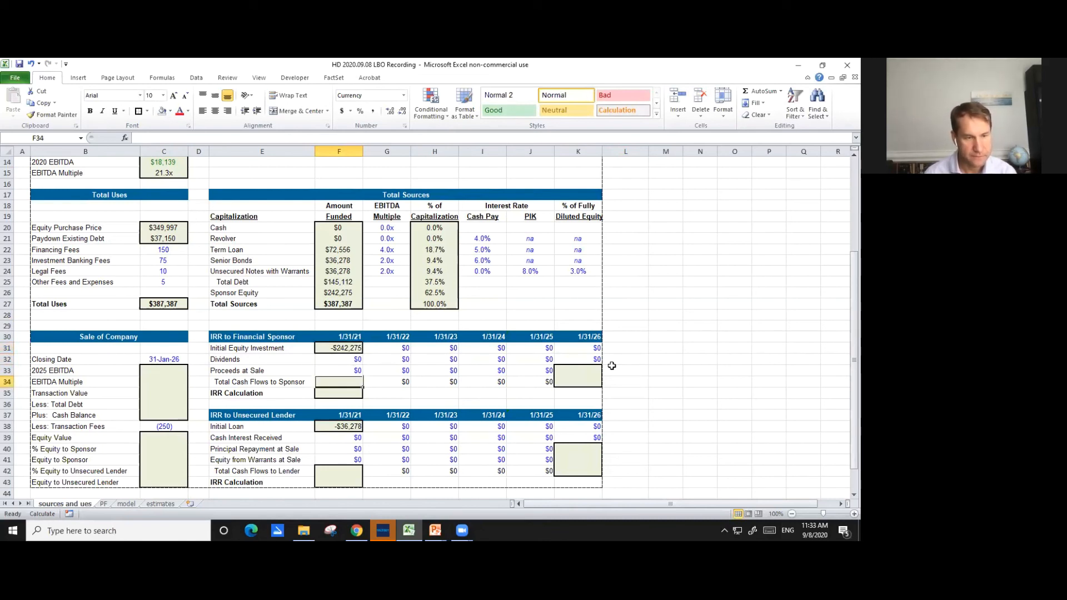
pyautogui.press('Up')
pyautogui.press('Up')
pyautogui.press('Right')
pyautogui.press('Right')
pyautogui.press('Right')
pyautogui.press('Right')
pyautogui.press('Left')
pyautogui.press('Down')
pyautogui.press('Left')
pyautogui.press('Right')
pyautogui.press('Left')
pyautogui.press('Left')
pyautogui.press('Left')
pyautogui.press('Left')
pyautogui.press('Left')
pyautogui.press('Left')
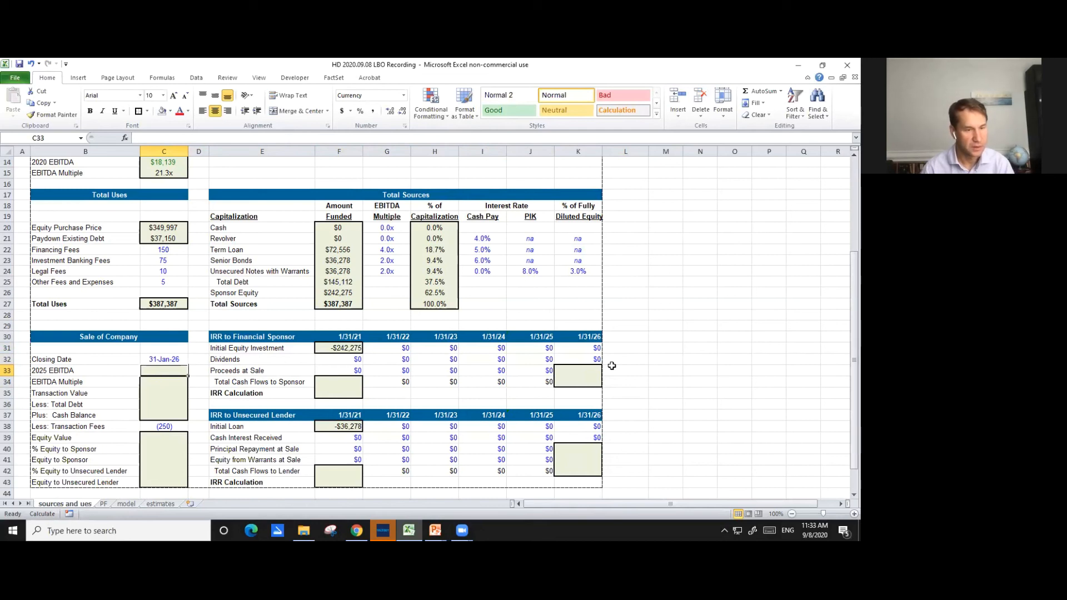
# - Inspect the Initial Loan formula in F38 of the IRR to Unsecured Lender table
pyautogui.press('Down')
pyautogui.press('Down')
pyautogui.press('Down')
pyautogui.press('Down')
pyautogui.press('Down')
pyautogui.press('Right')
pyautogui.press('Right')
pyautogui.press('Right')
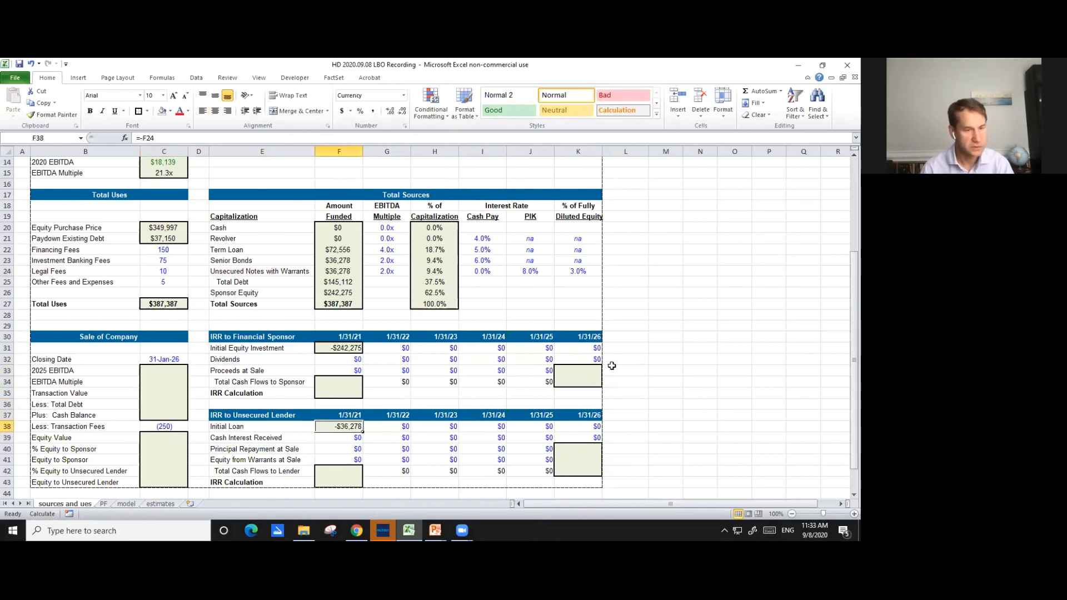
pyautogui.press('F2')
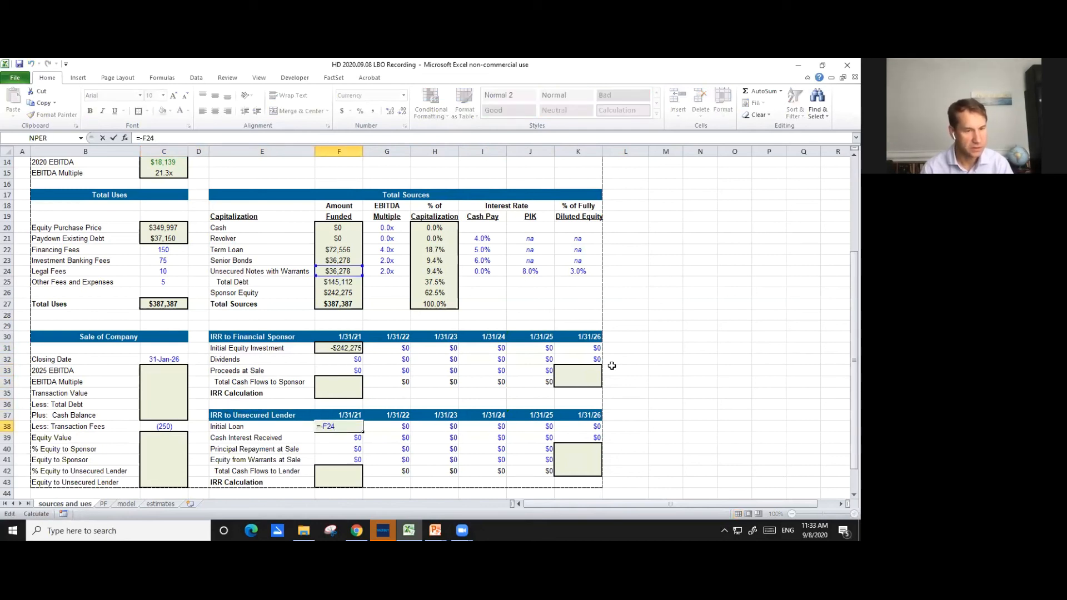
pyautogui.press('Return')
# - Link the 2025 EBITDA in C33 of Sale of Company to the Jan-26 EBITDA on the model sheet, =model!N40
pyautogui.press('Left')
pyautogui.press('Left')
pyautogui.press('Up')
pyautogui.press('Up')
pyautogui.press('Up')
pyautogui.press('Up')
pyautogui.press('Up')
pyautogui.press('Left')
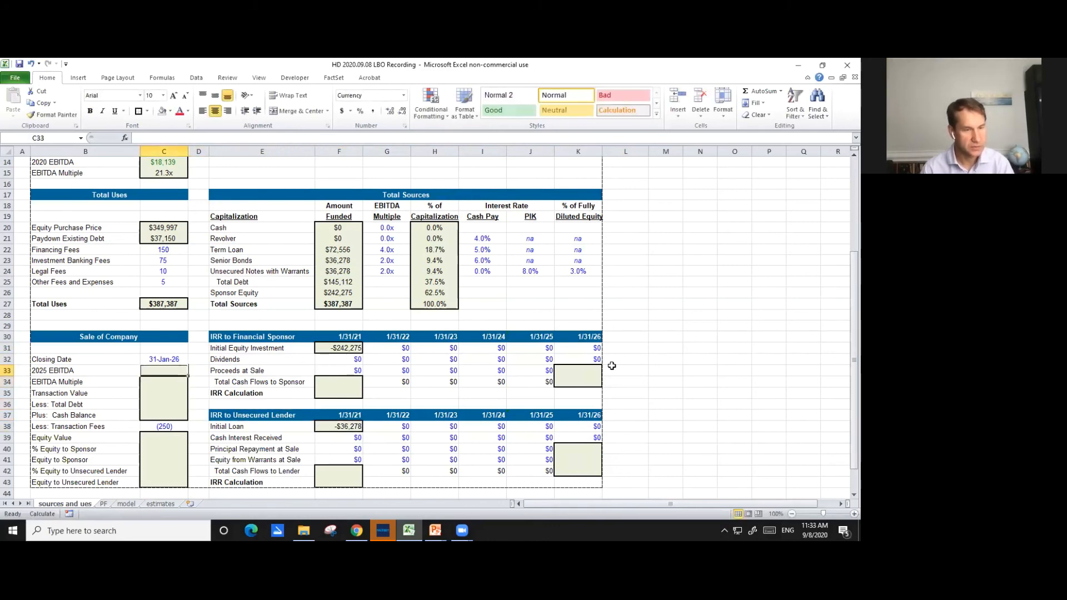
pyautogui.write('=')
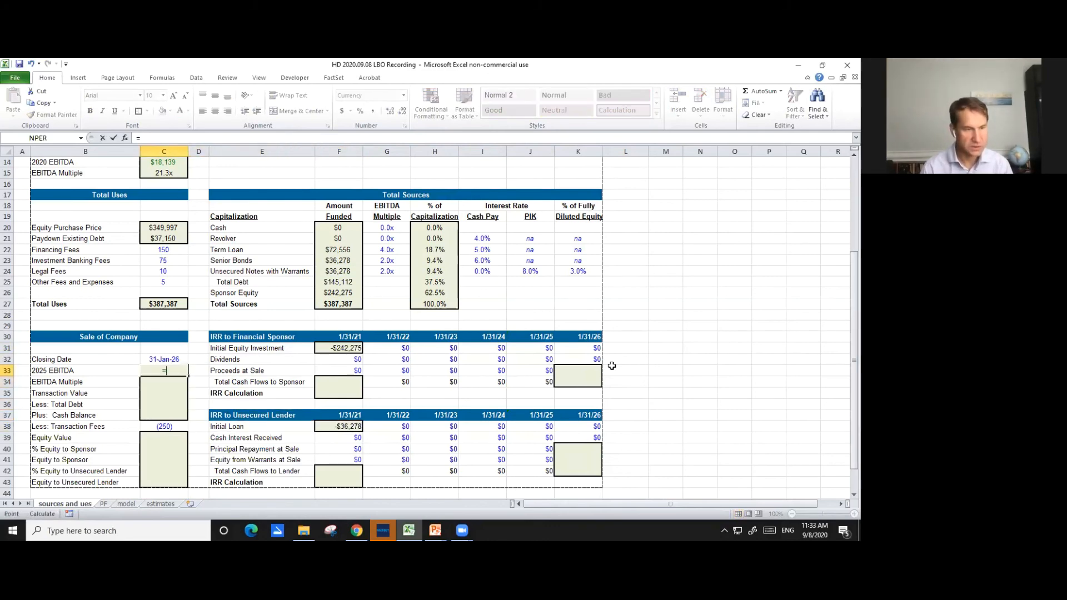
pyautogui.hotkey('ctrl', 'pagedown')
pyautogui.hotkey('ctrl', 'pagedown')
pyautogui.hotkey('ctrl', 'pagedown')
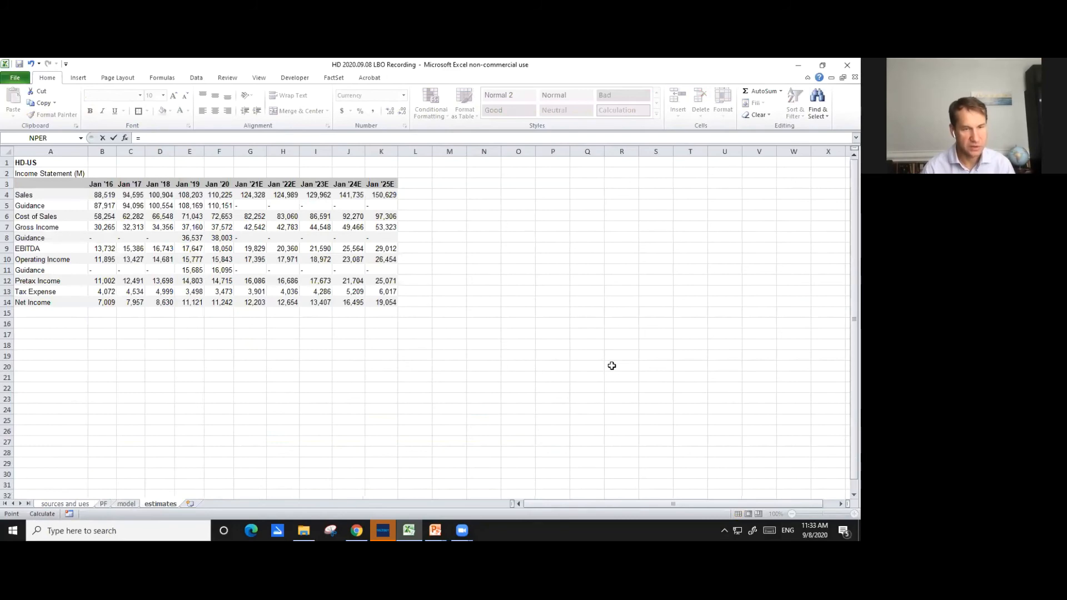
pyautogui.hotkey('ctrl', 'pageup')
pyautogui.scroll(20, 612, 366)
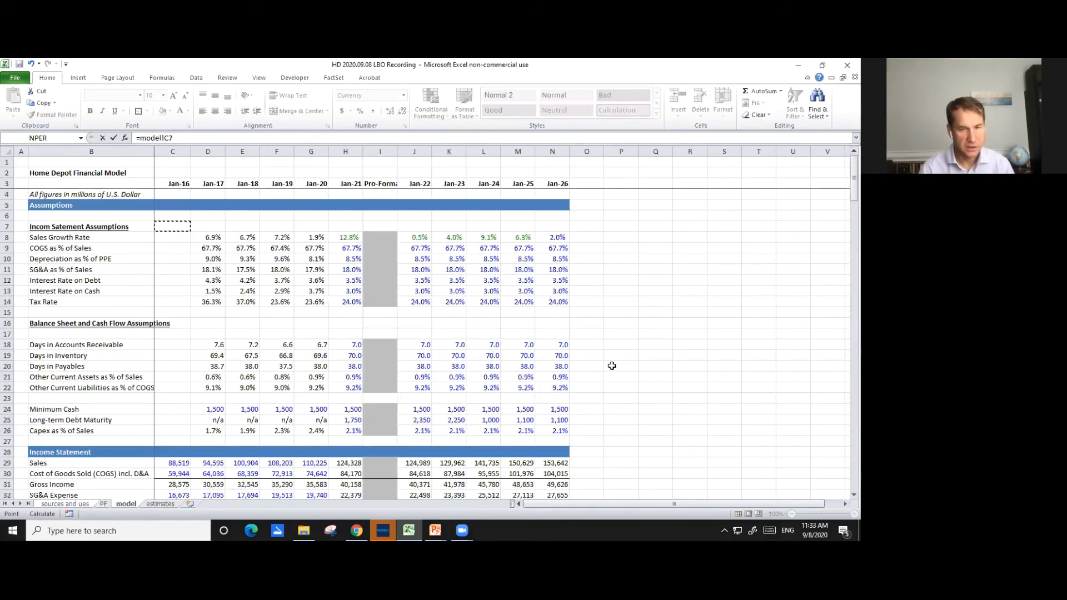
pyautogui.press('Down')
pyautogui.press('Down')
pyautogui.press('Down')
pyautogui.press('Down')
pyautogui.press('Down')
pyautogui.press('Down')
pyautogui.press('Down')
pyautogui.press('Down')
pyautogui.press('Down')
pyautogui.press('Down')
pyautogui.press('Down')
pyautogui.press('Down')
pyautogui.press('Down')
pyautogui.press('Down')
pyautogui.press('Down')
pyautogui.press('Down')
pyautogui.press('Down')
pyautogui.press('Down')
pyautogui.press('Down')
pyautogui.press('Down')
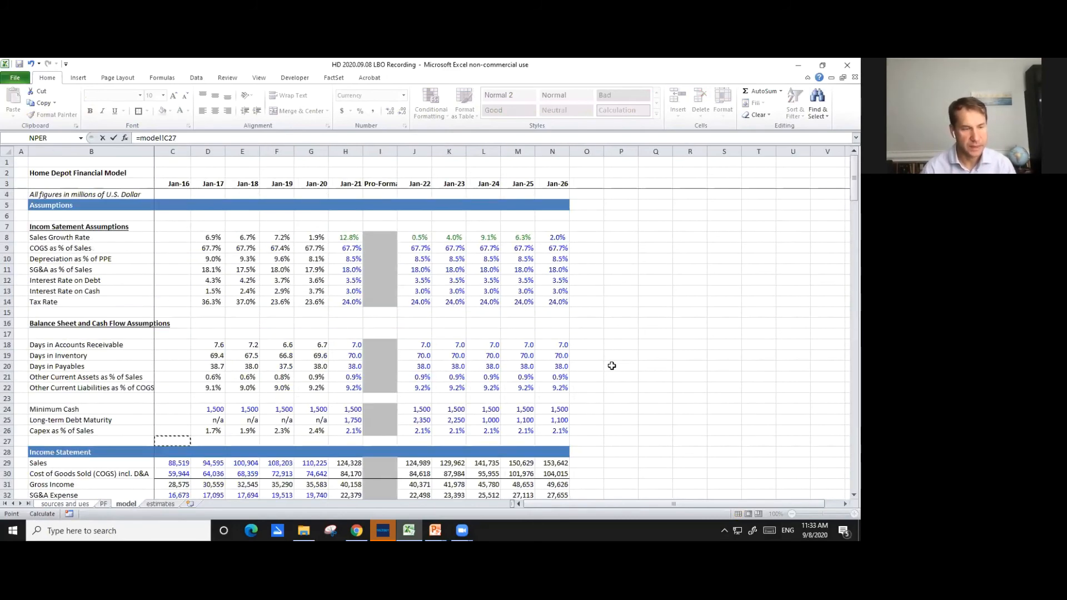
pyautogui.press('Up')
pyautogui.press('Up')
pyautogui.press('Up')
pyautogui.press('Up')
pyautogui.press('Up')
pyautogui.press('Up')
pyautogui.press('Up')
pyautogui.press('Right')
pyautogui.press('Right')
pyautogui.press('Right')
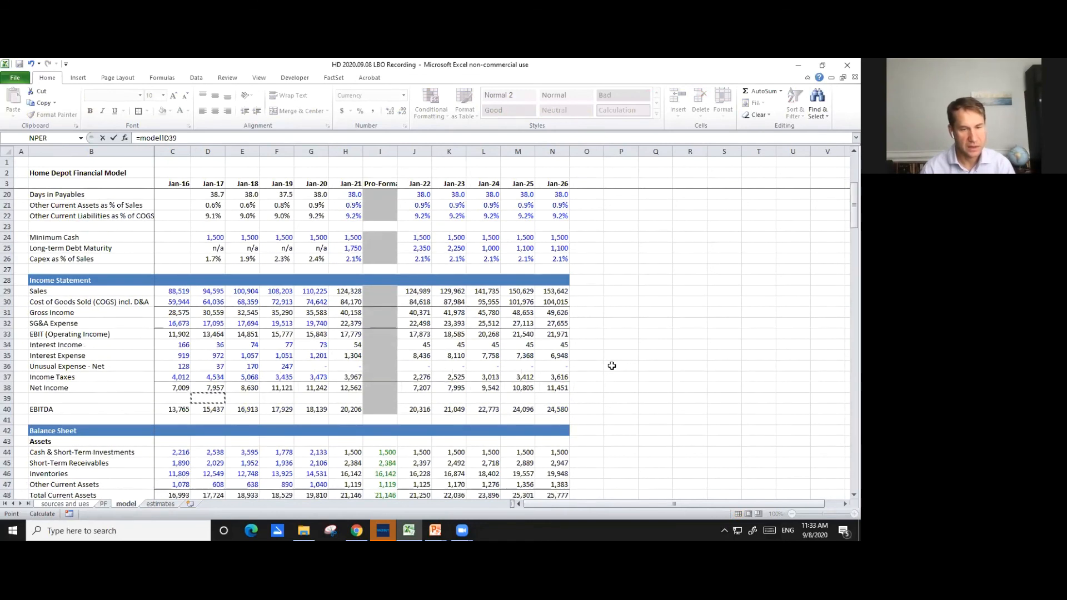
pyautogui.press('Down')
pyautogui.press('Right')
pyautogui.press('Right')
pyautogui.press('Right')
pyautogui.press('Right')
pyautogui.press('Right')
pyautogui.press('Right')
pyautogui.press('Right')
pyautogui.press('Right')
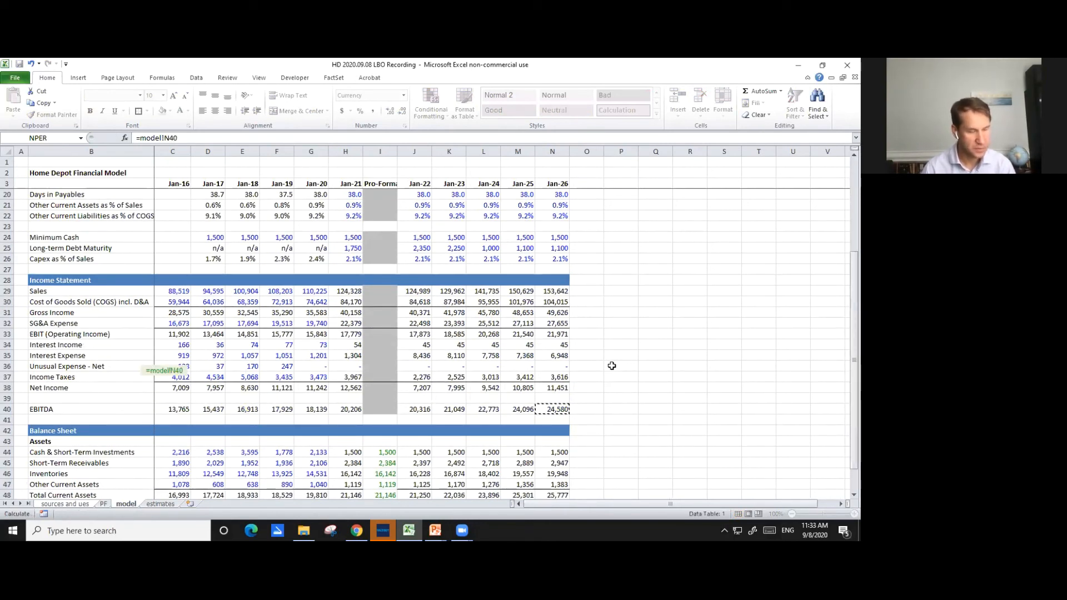
pyautogui.press('Return')
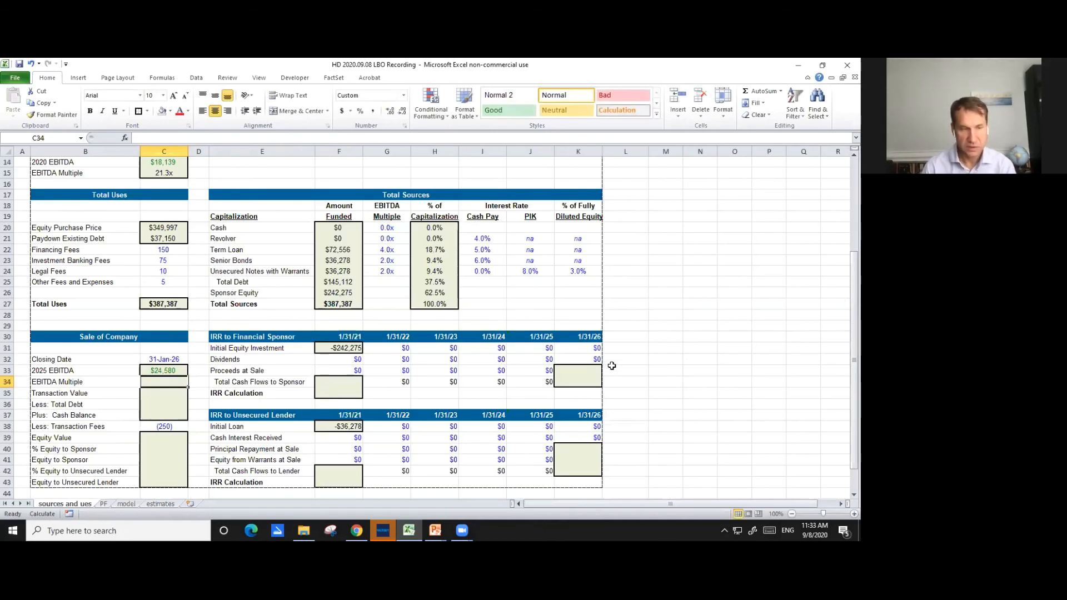
# - Set the exit EBITDA Multiple in C34 equal to the purchase EBITDA multiple, =C15
pyautogui.write('=')
pyautogui.press('Up')
pyautogui.press('Up')
pyautogui.press('Up')
pyautogui.press('Up')
pyautogui.press('Up')
pyautogui.press('Up')
pyautogui.press('Up')
pyautogui.press('Up')
pyautogui.press('Up')
pyautogui.press('Up')
pyautogui.press('Up')
pyautogui.press('Up')
pyautogui.press('Up')
pyautogui.press('Up')
pyautogui.press('Up')
pyautogui.press('BackSpace')
pyautogui.write('5')
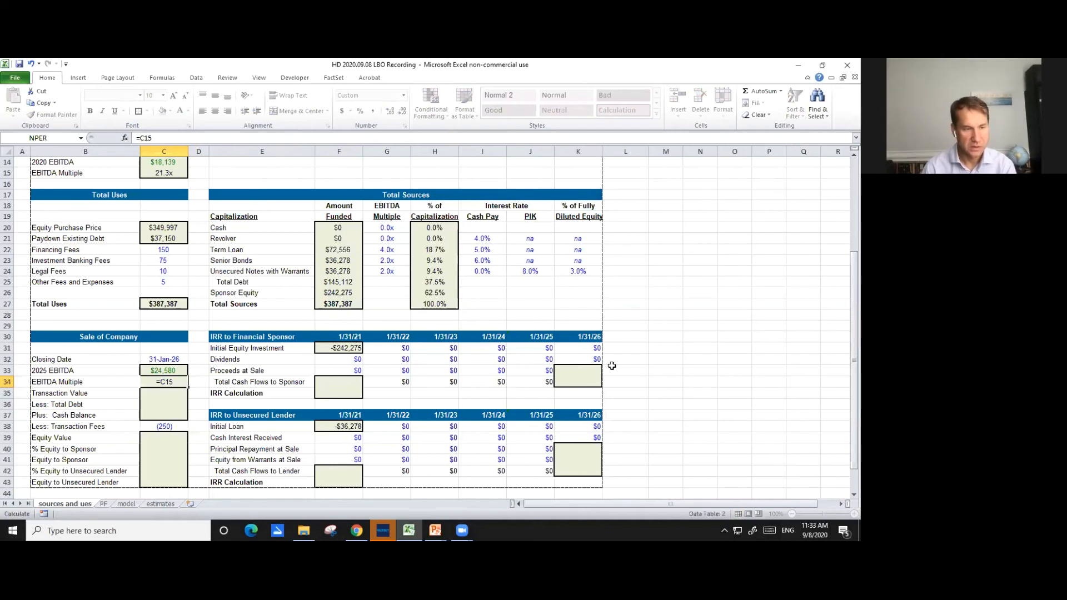
pyautogui.press('Return')
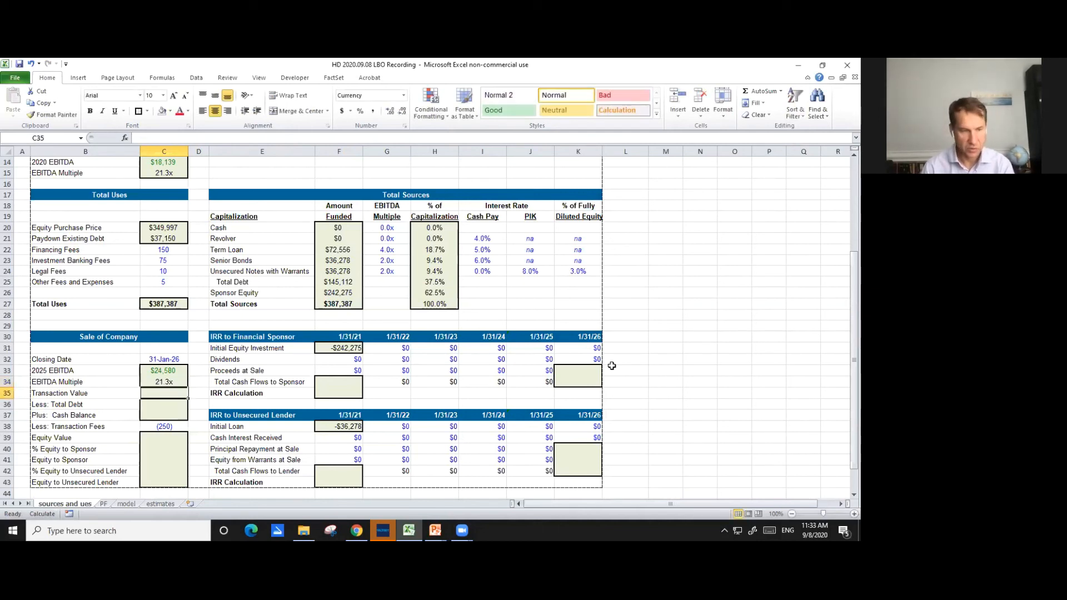
# - Calculate the exit Transaction Value in C35 as 2025 EBITDA times the EBITDA multiple, =C33*C34
pyautogui.write('=')
pyautogui.press('Up')
pyautogui.press('Up')
pyautogui.write('*')
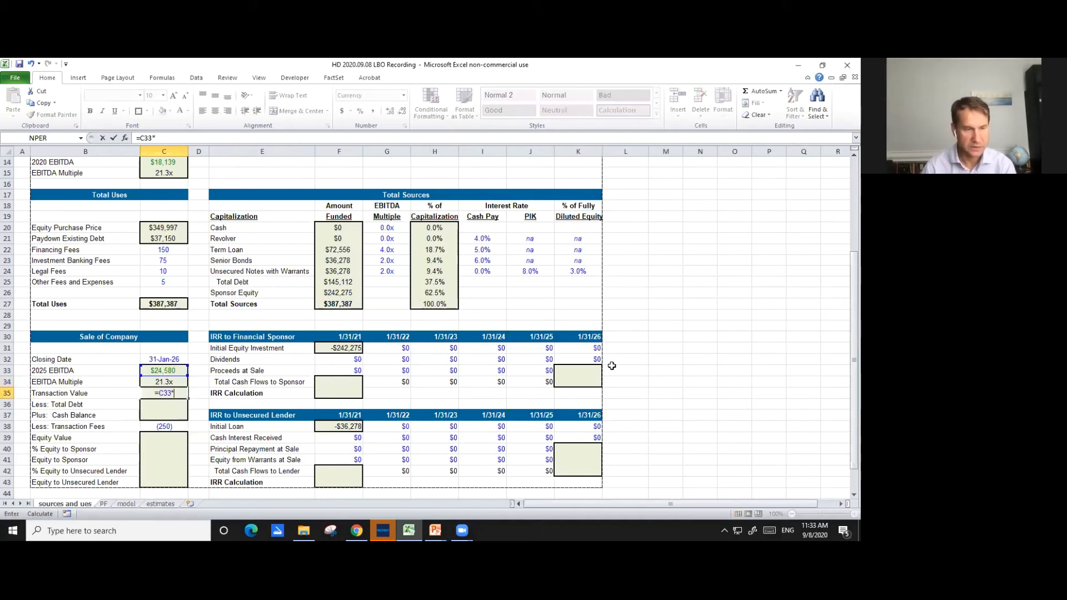
pyautogui.press('Up')
pyautogui.press('Return')
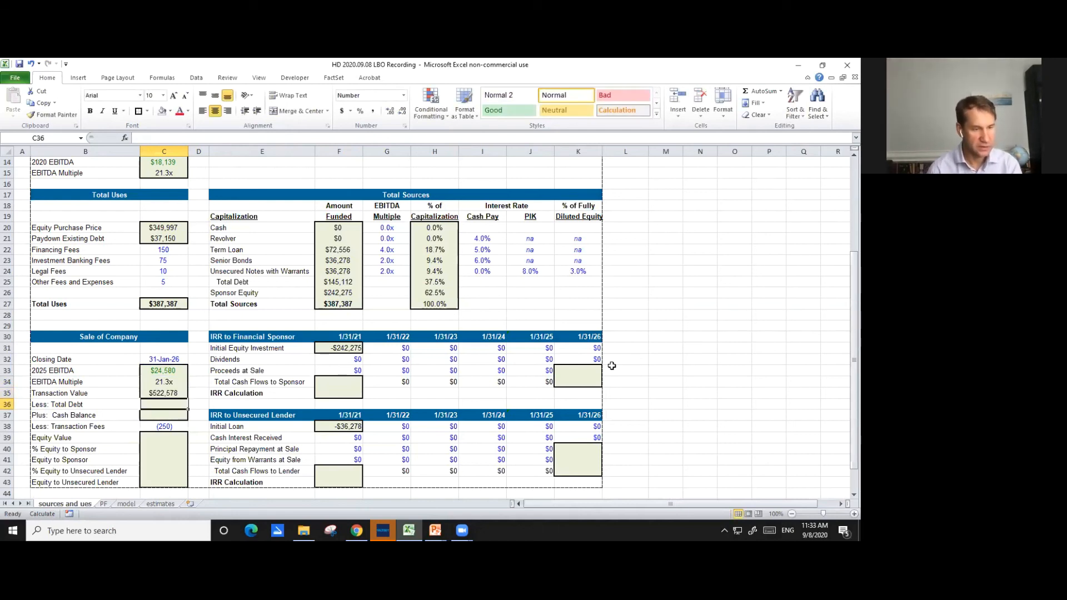
pyautogui.press('Up')
pyautogui.press('Down')
# - Set Less: Total Debt in C36 to the negative sum of Jan-26 short-term and long-term debt, =-(model!N55+model!N61)
pyautogui.write('=')
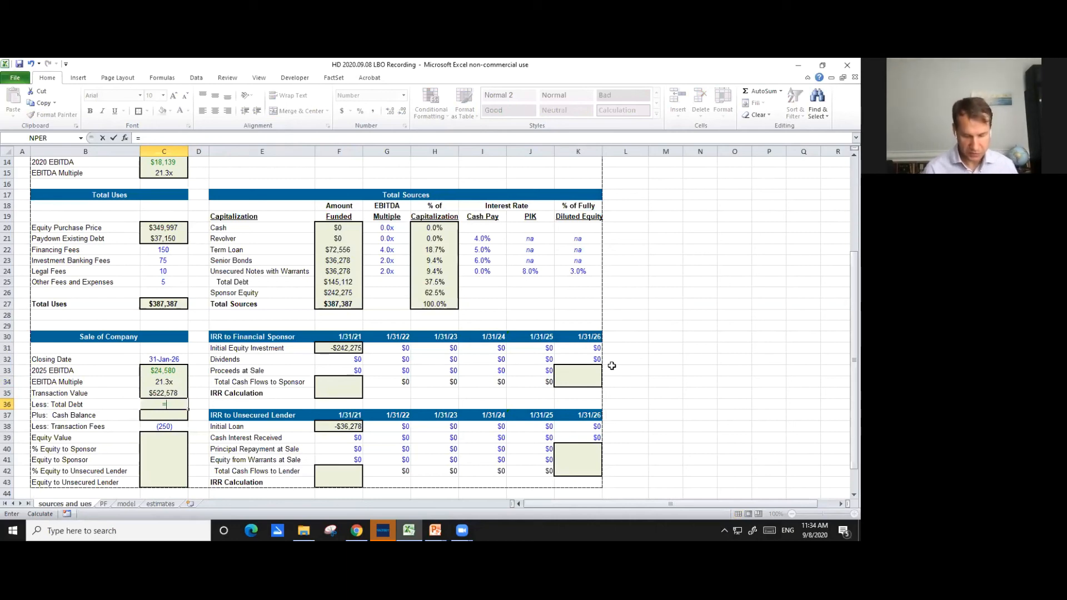
pyautogui.write('-(')
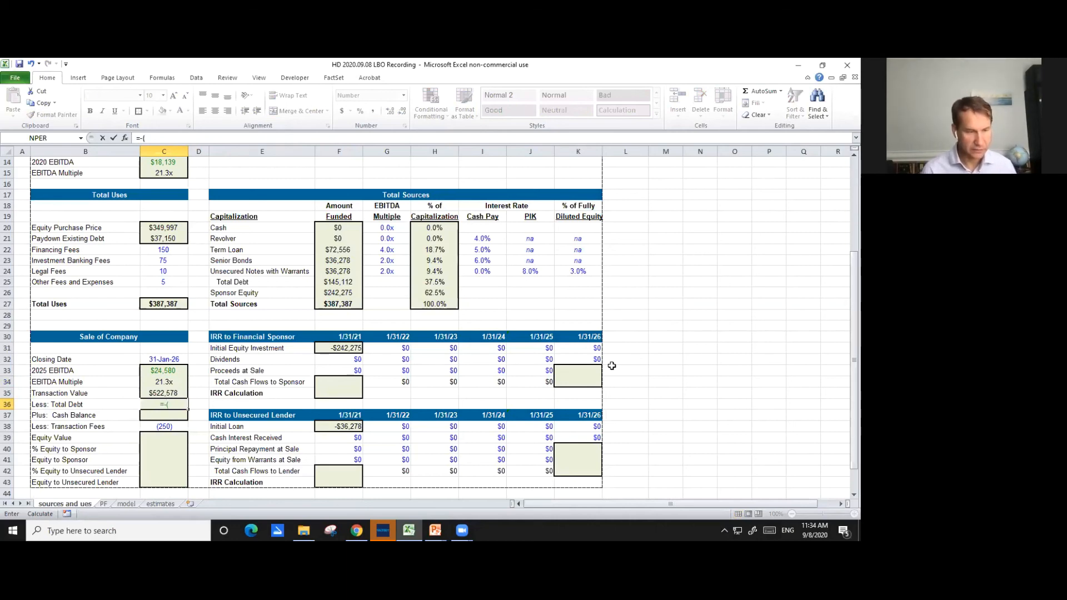
pyautogui.hotkey('ctrl', 'pagedown')
pyautogui.hotkey('ctrl', 'pagedown')
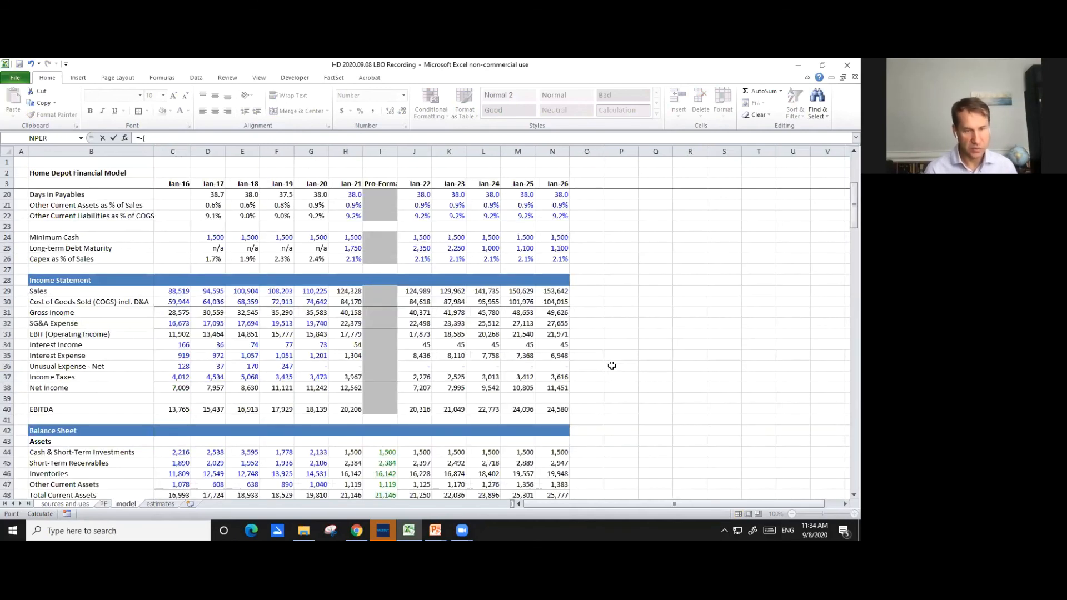
pyautogui.scroll(-2, 613, 405)
pyautogui.scroll(-5, 613, 404)
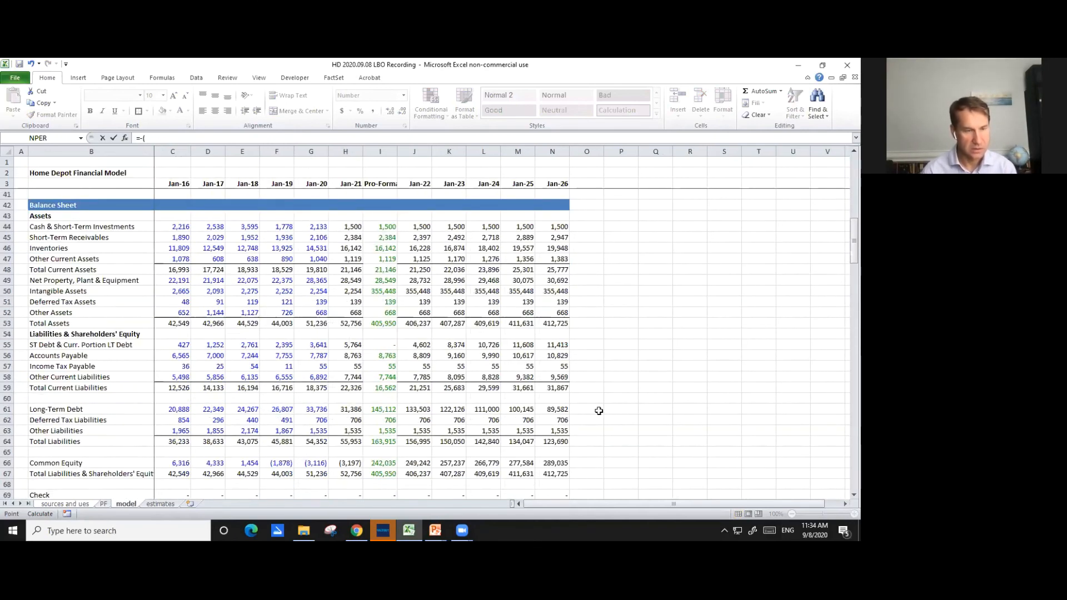
pyautogui.click(552, 348)
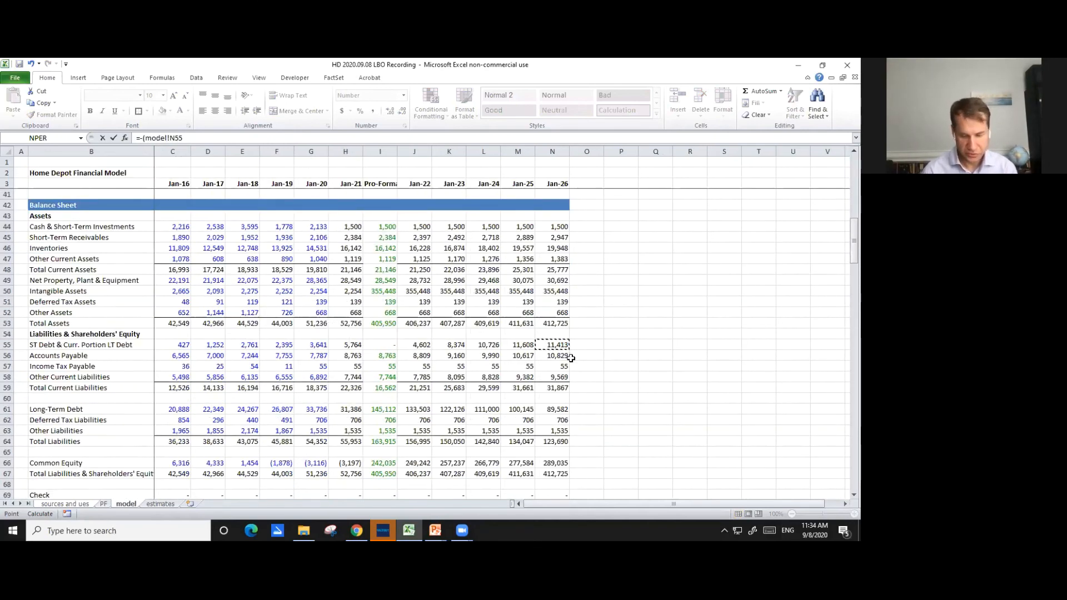
pyautogui.write('+')
pyautogui.click(561, 410)
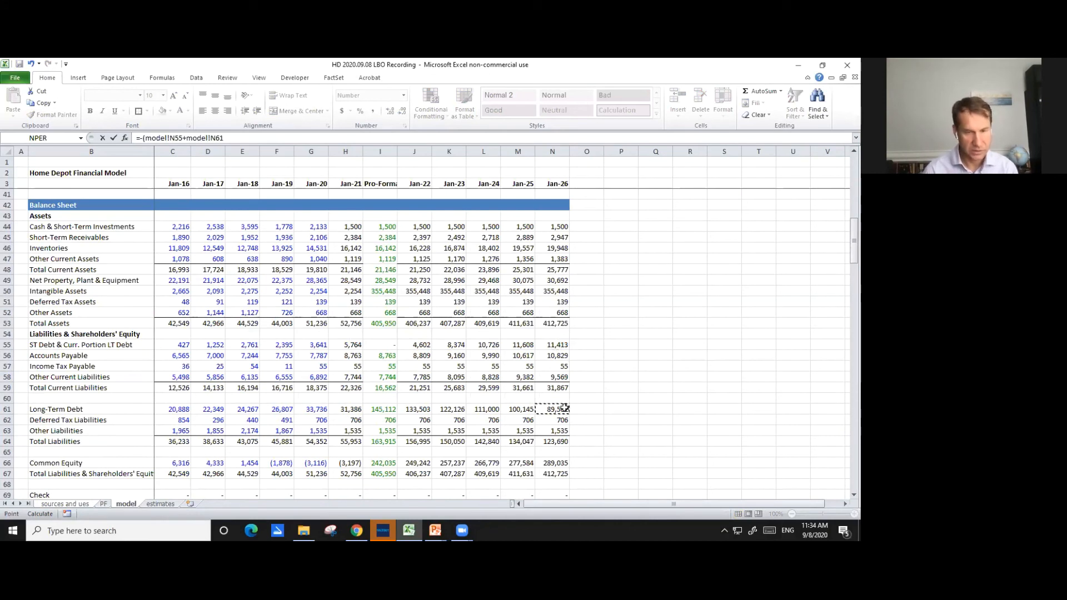
pyautogui.write(')')
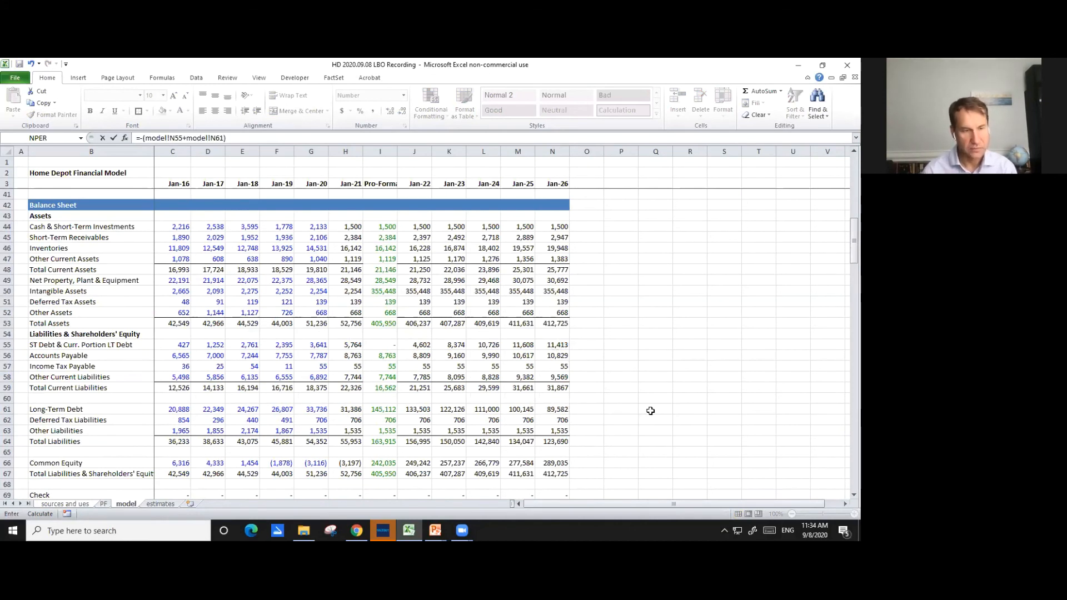
pyautogui.press('Escape')
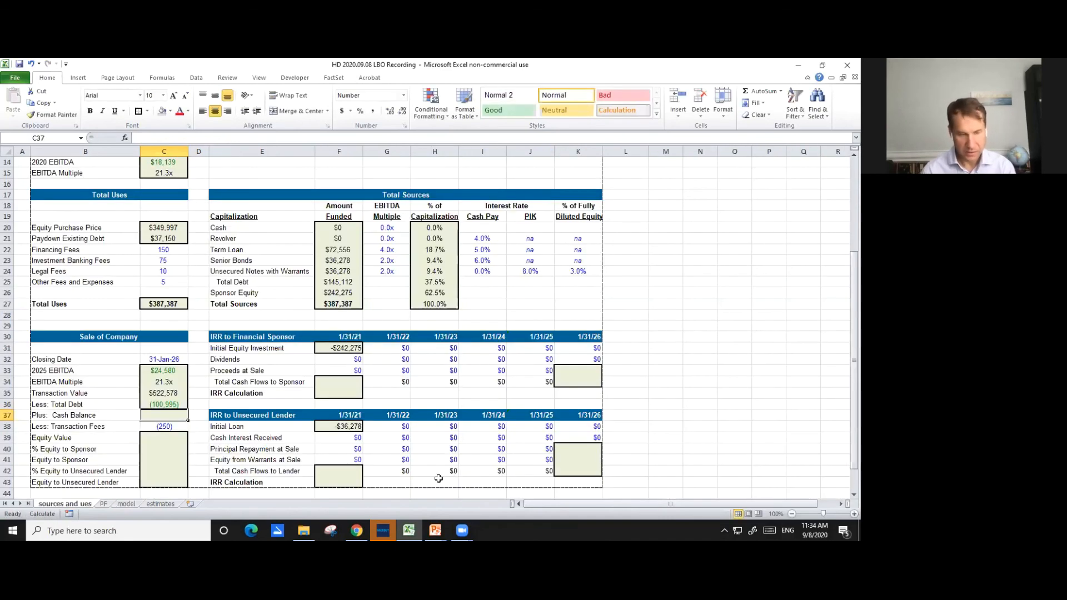
# - Link Plus: Cash Balance in C37 to the Jan-26 Cash & Short-Term Investments on the model sheet, =model!N44
pyautogui.write('=')
pyautogui.click(131, 503)
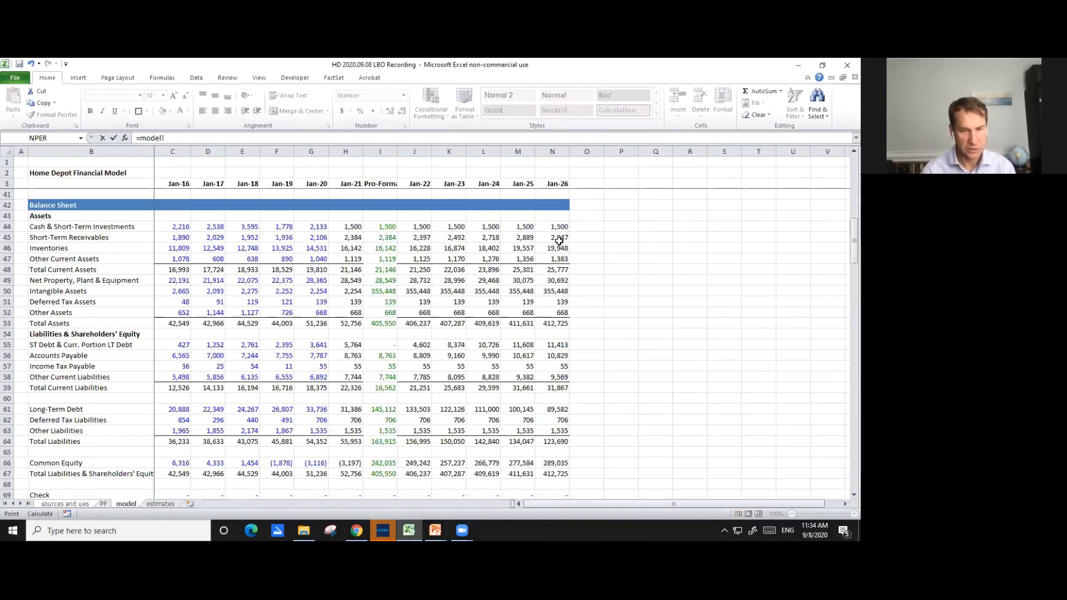
pyautogui.click(559, 228)
pyautogui.press('Return')
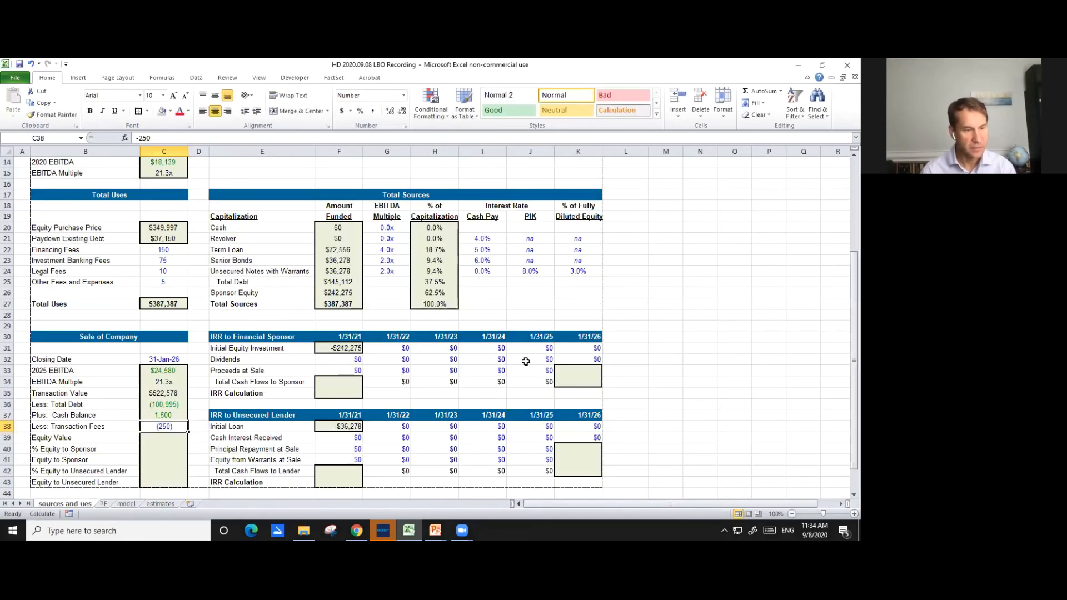
pyautogui.press('F2')
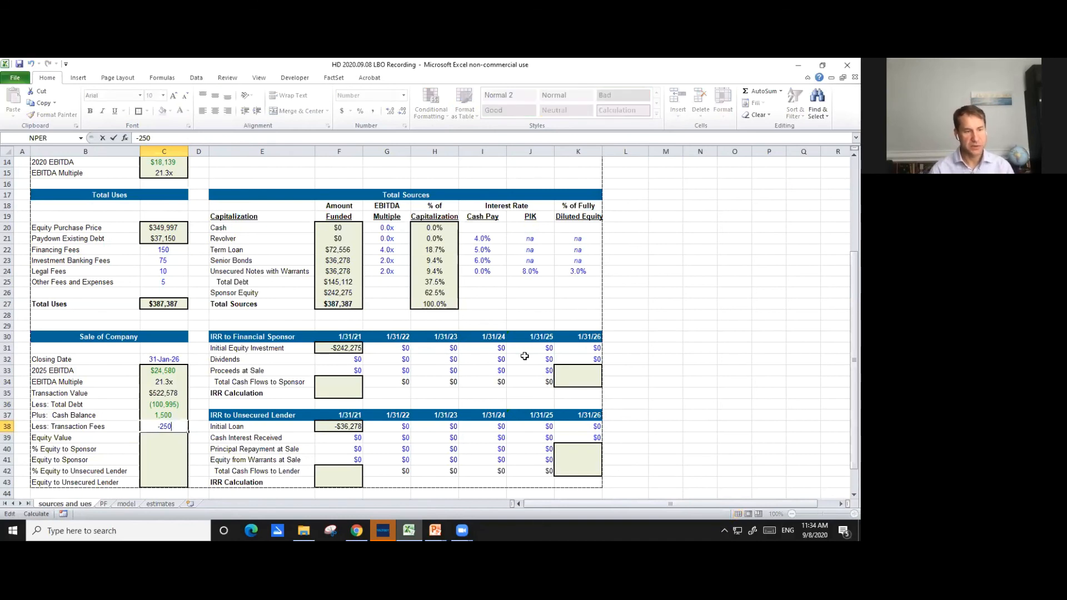
pyautogui.press('Return')
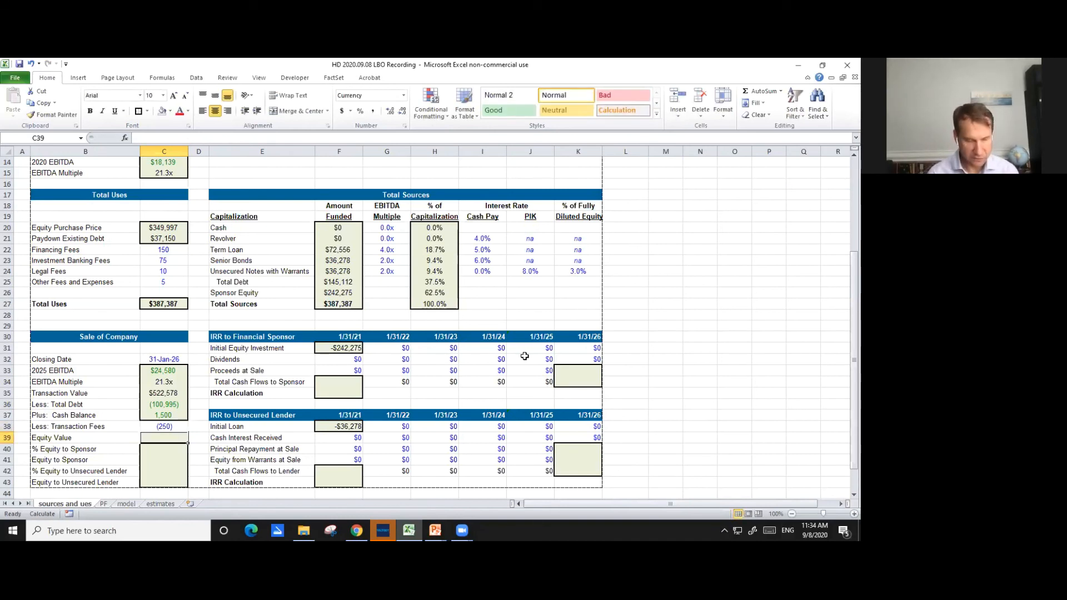
# - Calculate the exit Equity Value in C39 by summing Transaction Value through Less: Transaction Fees, =SUM(C35:C38)
pyautogui.write('=')
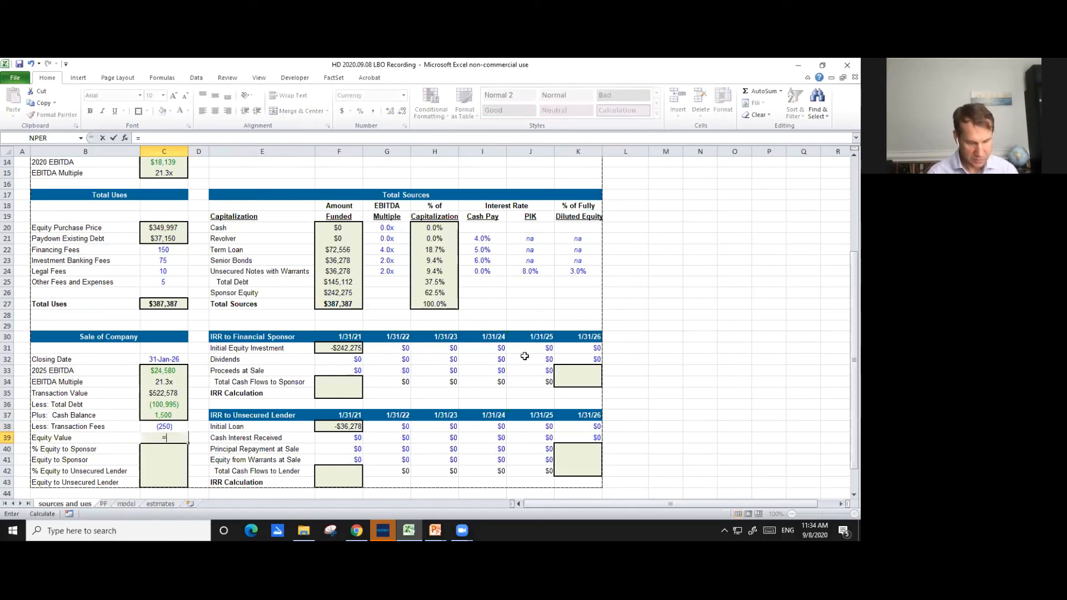
pyautogui.write('sum(')
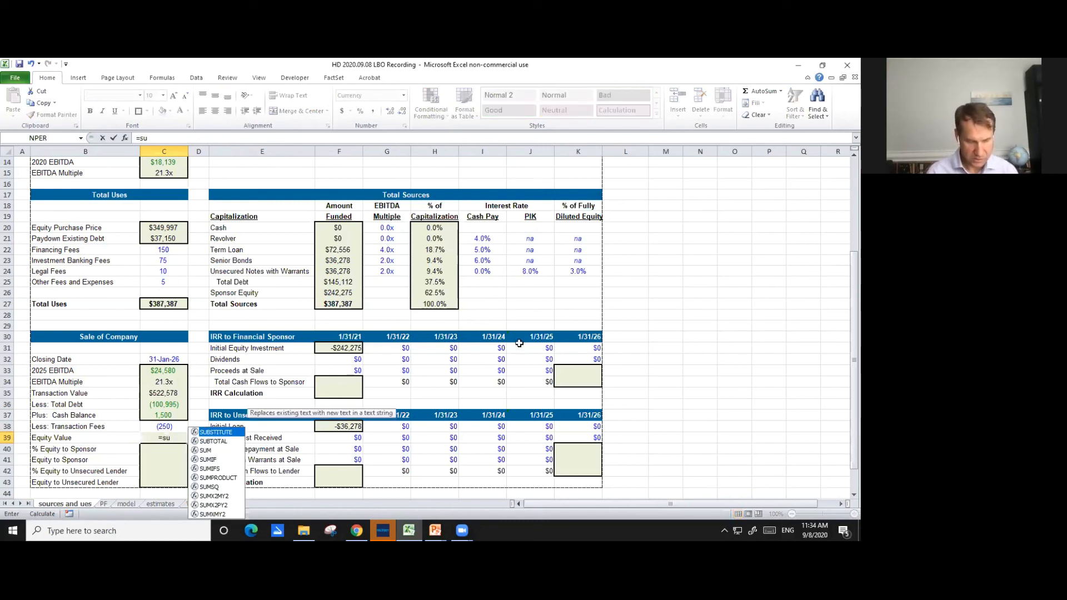
pyautogui.press('Up')
pyautogui.press('Up')
pyautogui.press('Up')
pyautogui.press('Up')
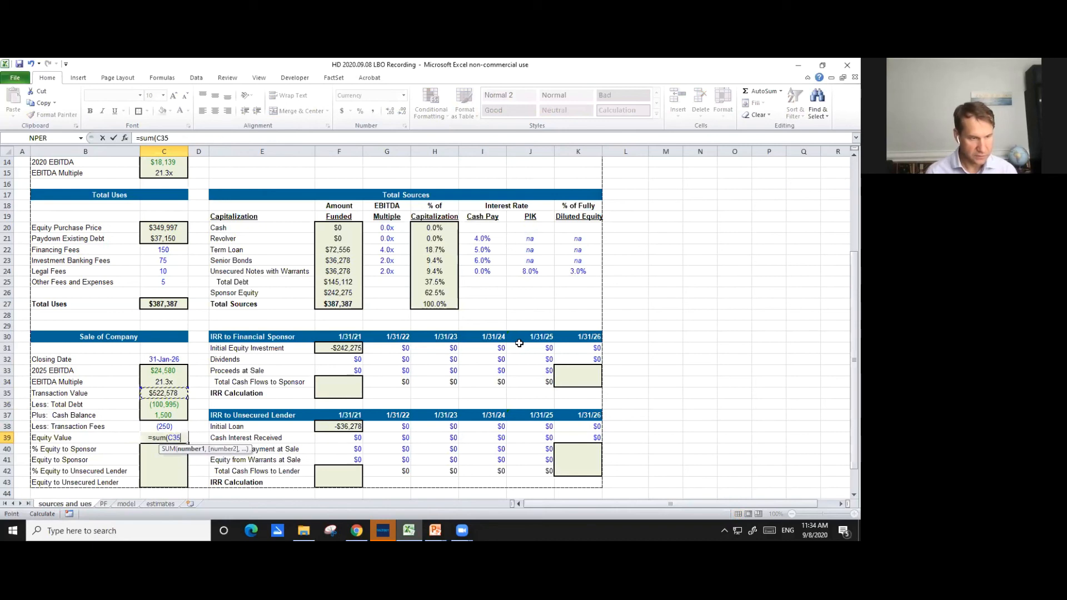
pyautogui.hotkey('shift', 'Down')
pyautogui.hotkey('shift', 'Down')
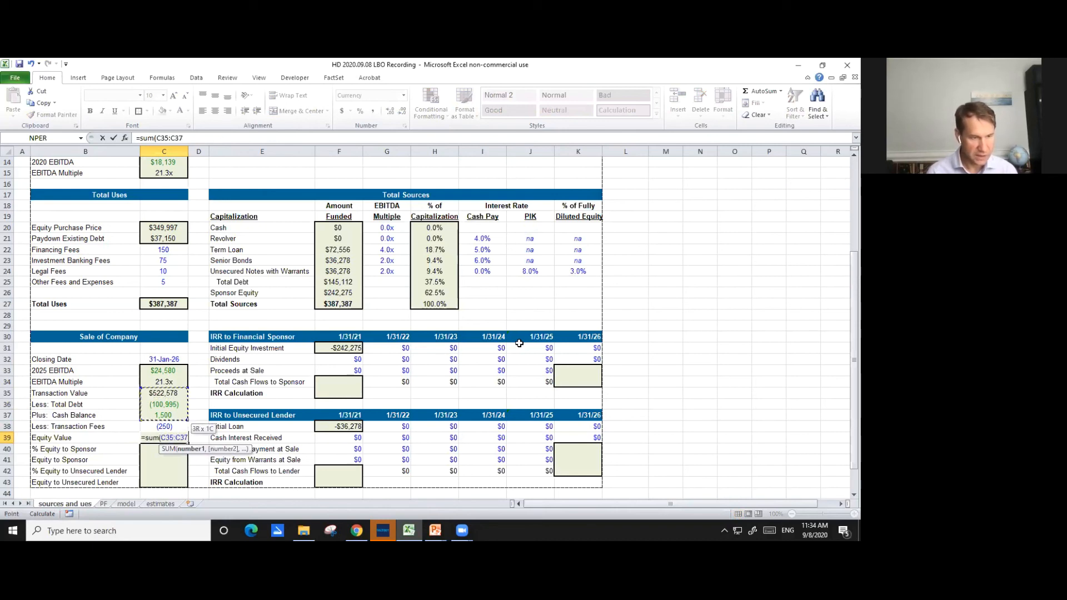
pyautogui.hotkey('shift', 'Down')
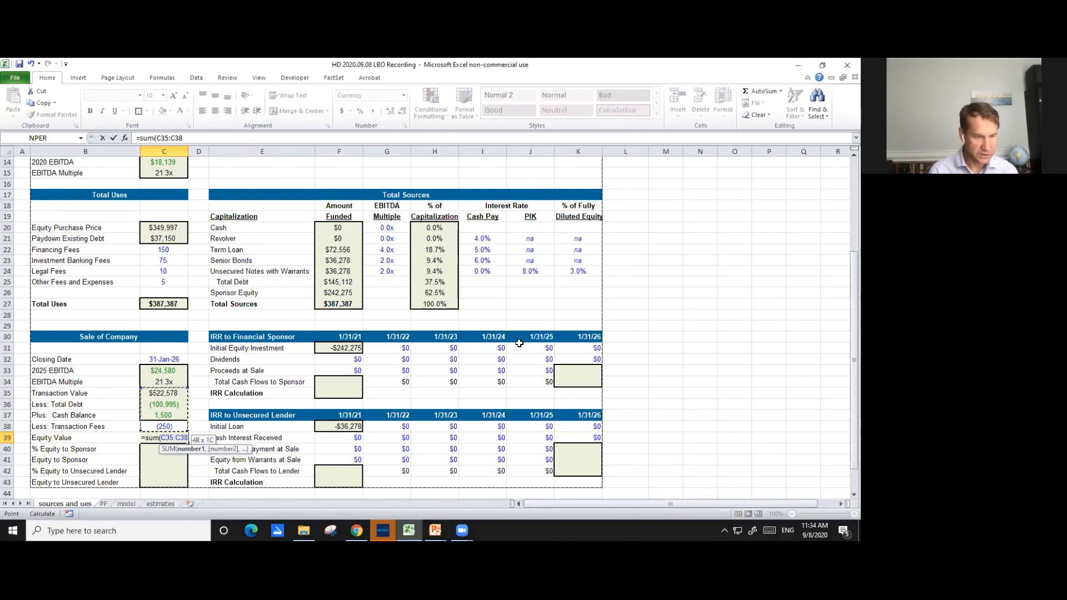
pyautogui.press('Return')
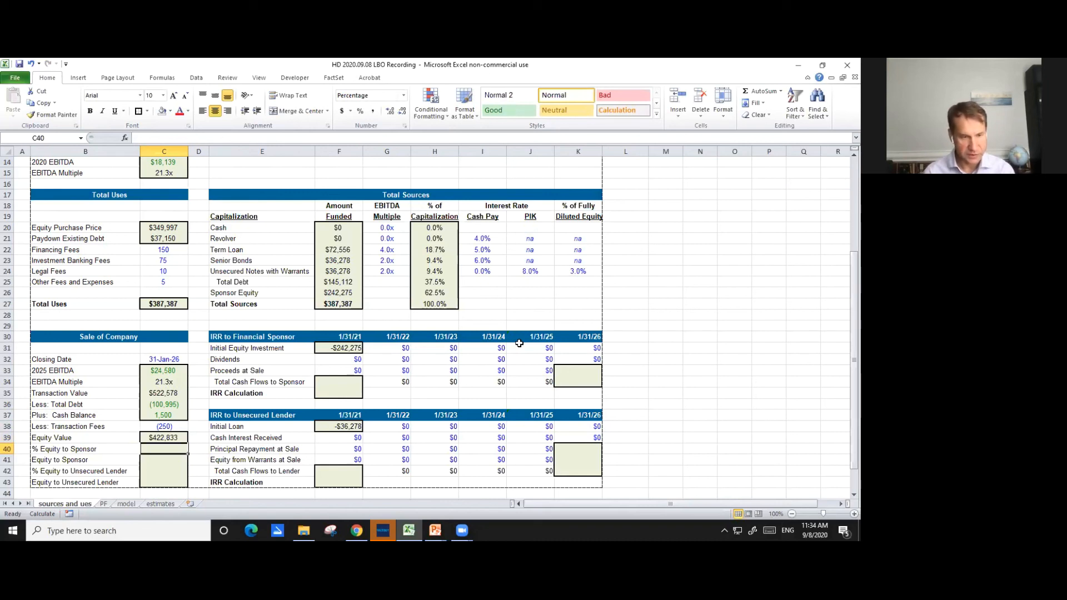
# - Calculate % Equity to Sponsor in C40 as one minus the unsecured notes' fully diluted equity share, =(1-K24)
pyautogui.write('=')
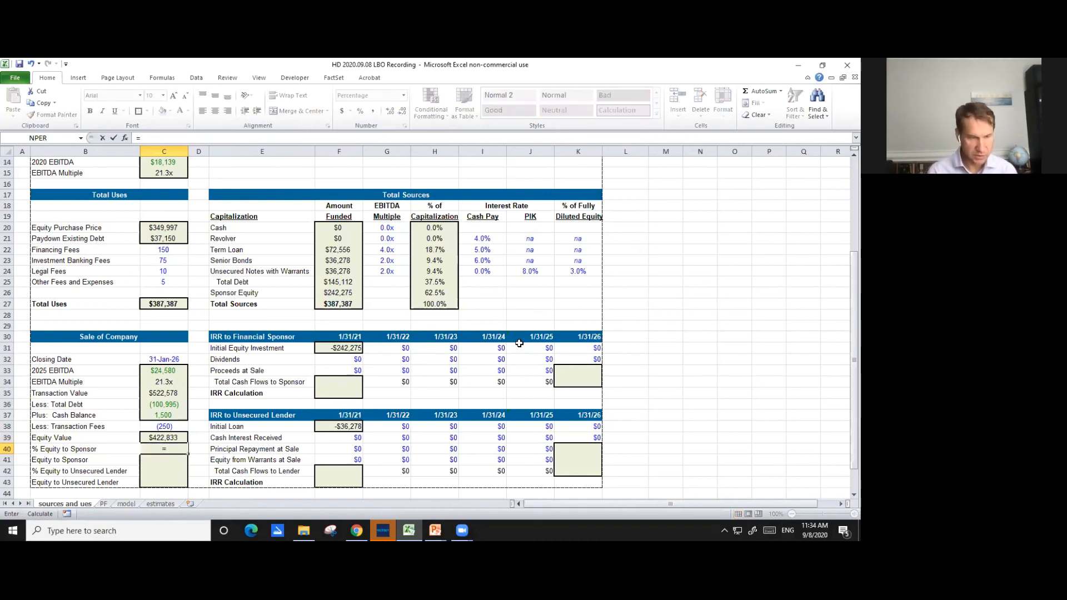
pyautogui.write('(1')
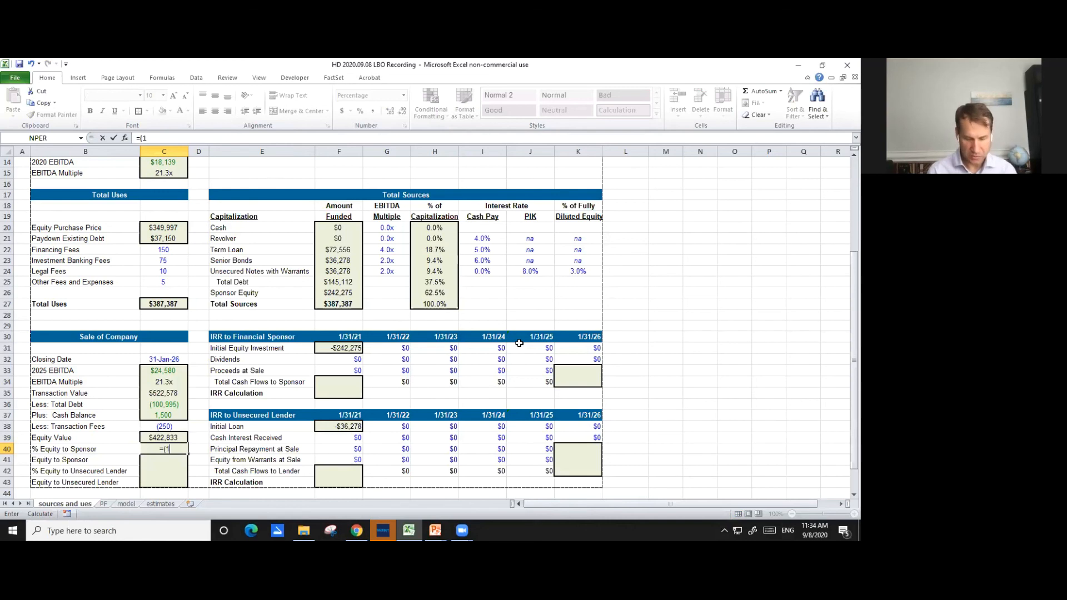
pyautogui.write('-')
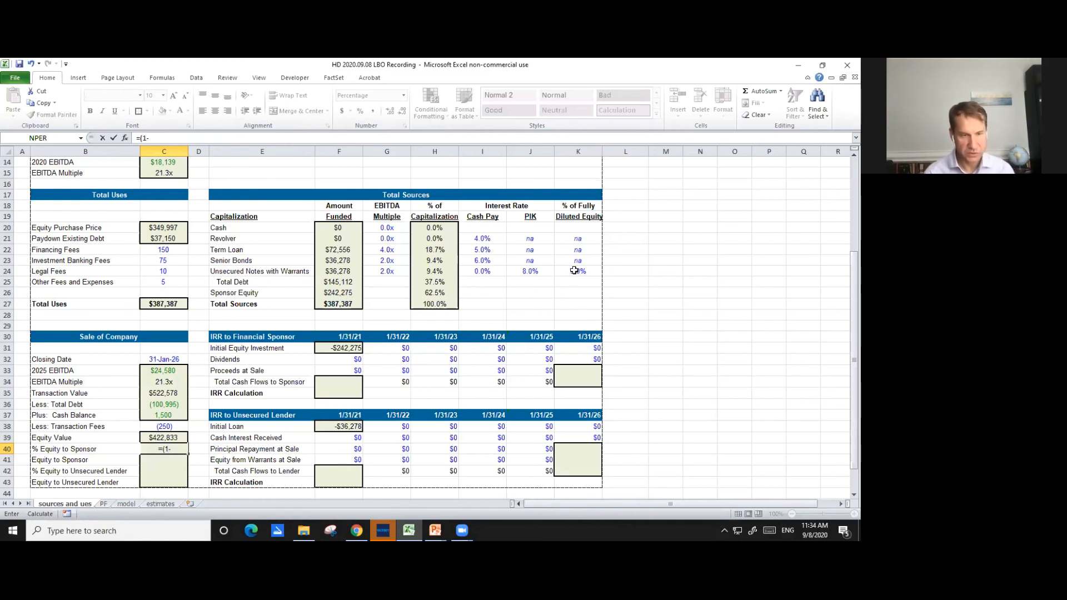
pyautogui.click(578, 271)
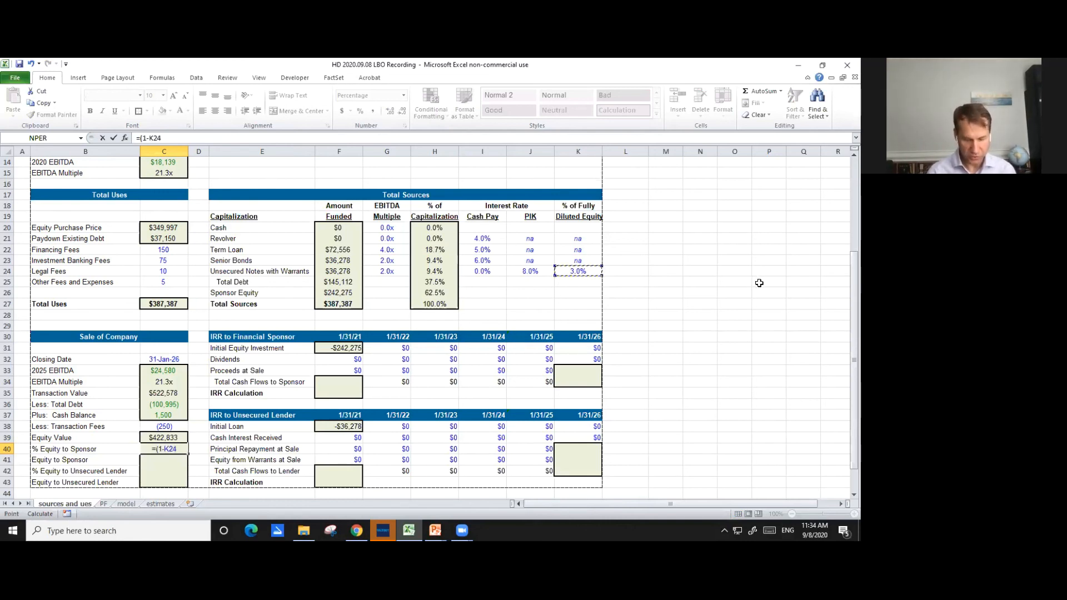
pyautogui.write(')')
pyautogui.press('Return')
# - Set % Equity to Unsecured Lender in C42 to the notes' % of Fully Diluted Equity, =K24
pyautogui.press('Down')
pyautogui.press('Down')
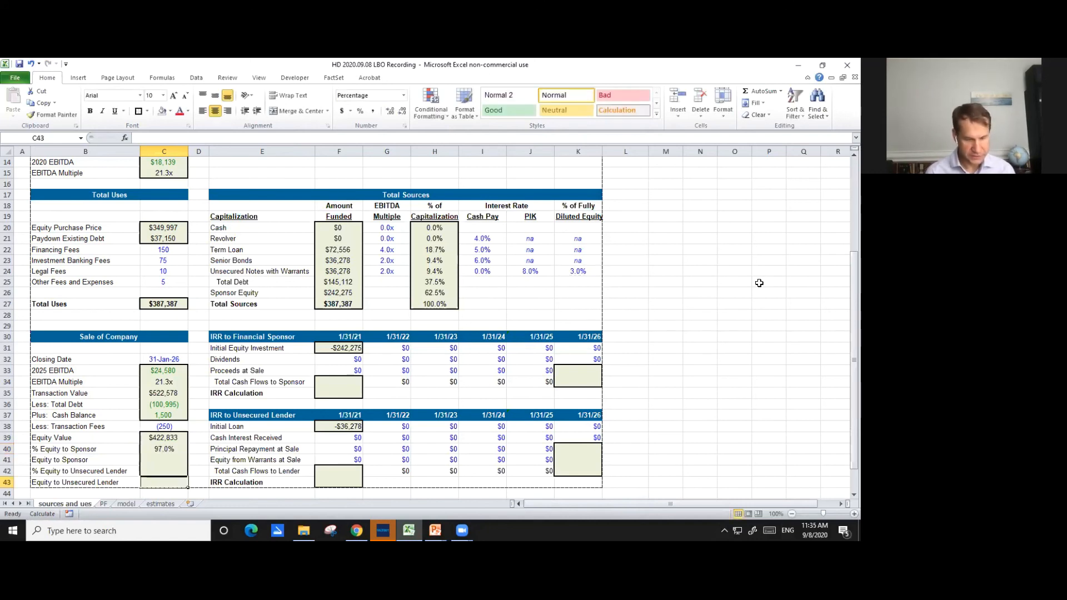
pyautogui.press('Up')
pyautogui.write('=')
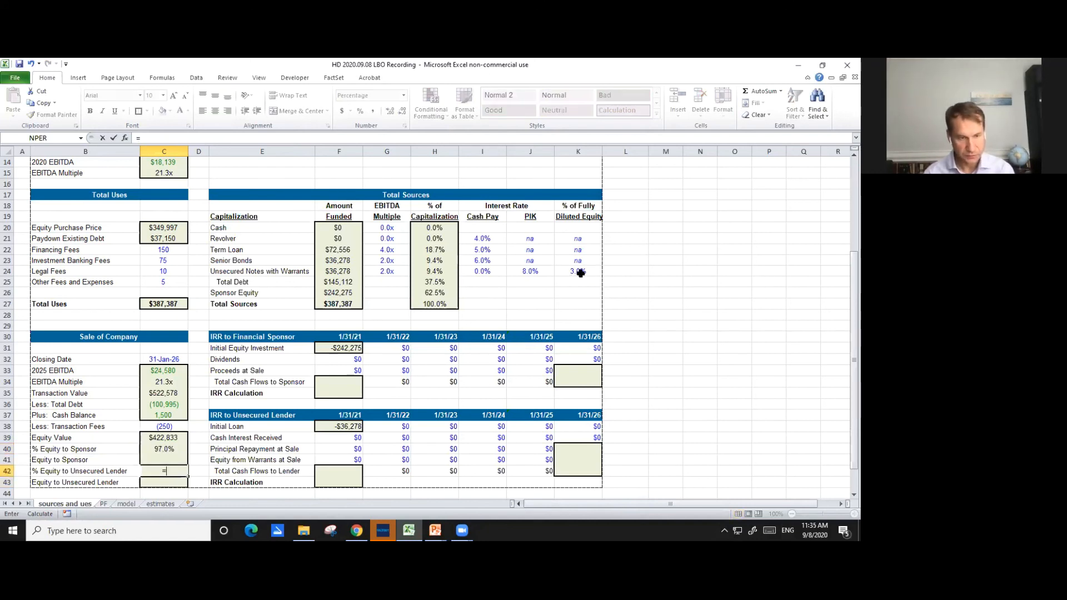
pyautogui.write('1-')
pyautogui.press('Up')
pyautogui.press('Up')
pyautogui.press('Return')
pyautogui.press('Up')
pyautogui.press('Up')
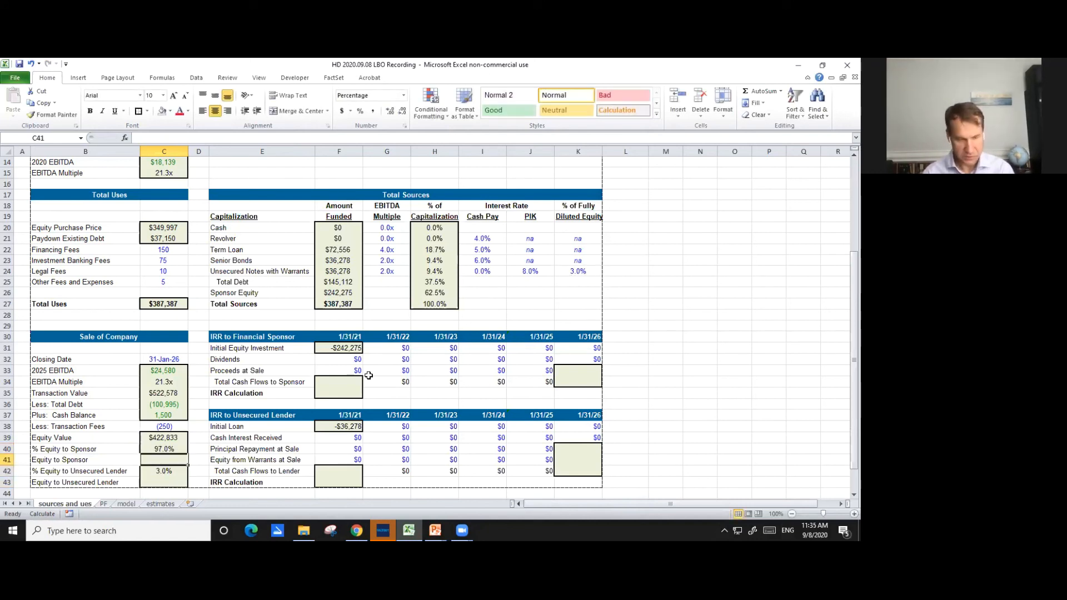
pyautogui.press('Up')
pyautogui.write('=')
pyautogui.press('Escape')
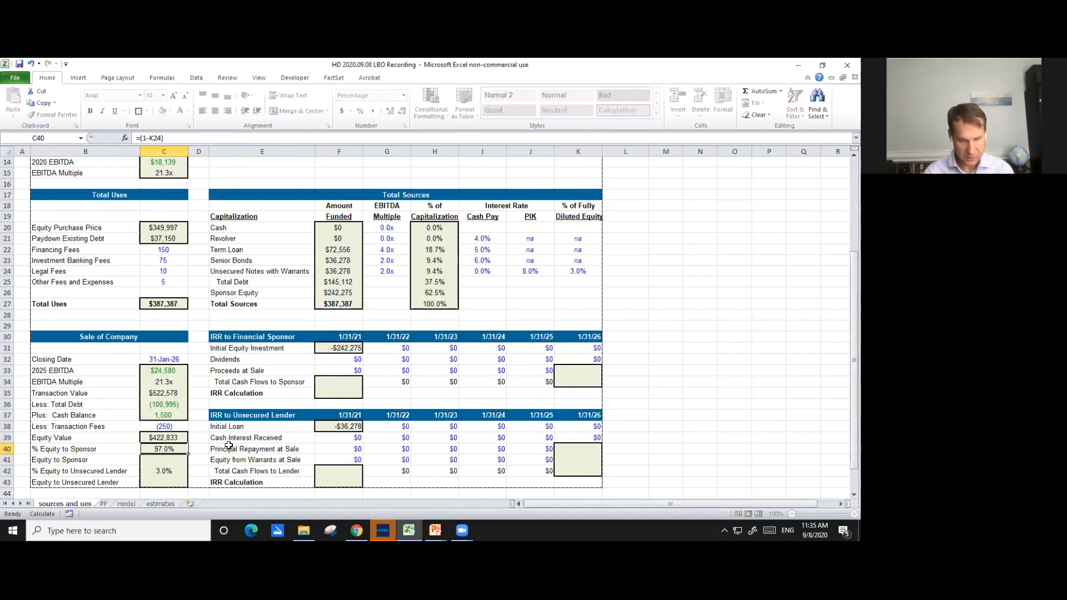
pyautogui.press('Down')
# - Calculate Equity to Sponsor in C41 as Equity Value times the sponsor's equity percentage, =C39*C40
pyautogui.write('=')
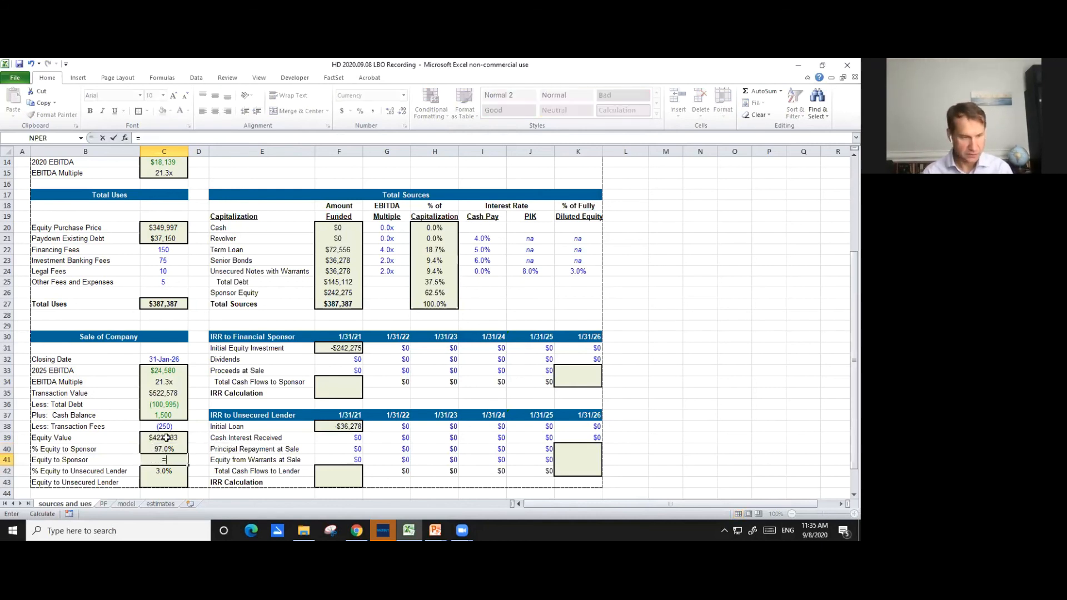
pyautogui.click(170, 438)
pyautogui.press('Return')
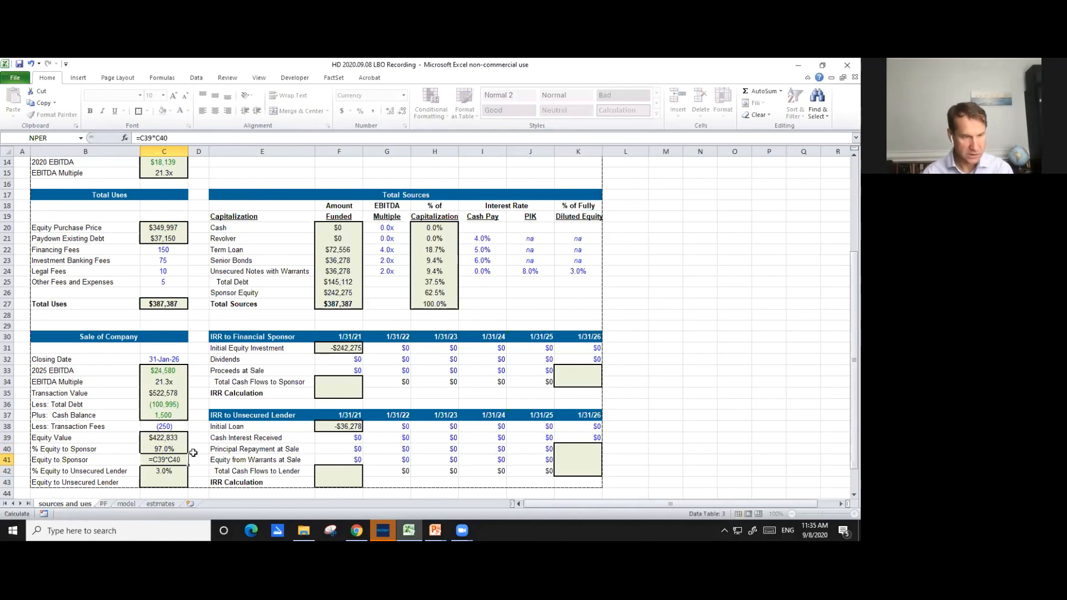
# - Calculate Equity to Unsecured Lender in C43 as the lender's equity percentage times Equity Value, =C42*C39
pyautogui.scroll(-2, 174, 420)
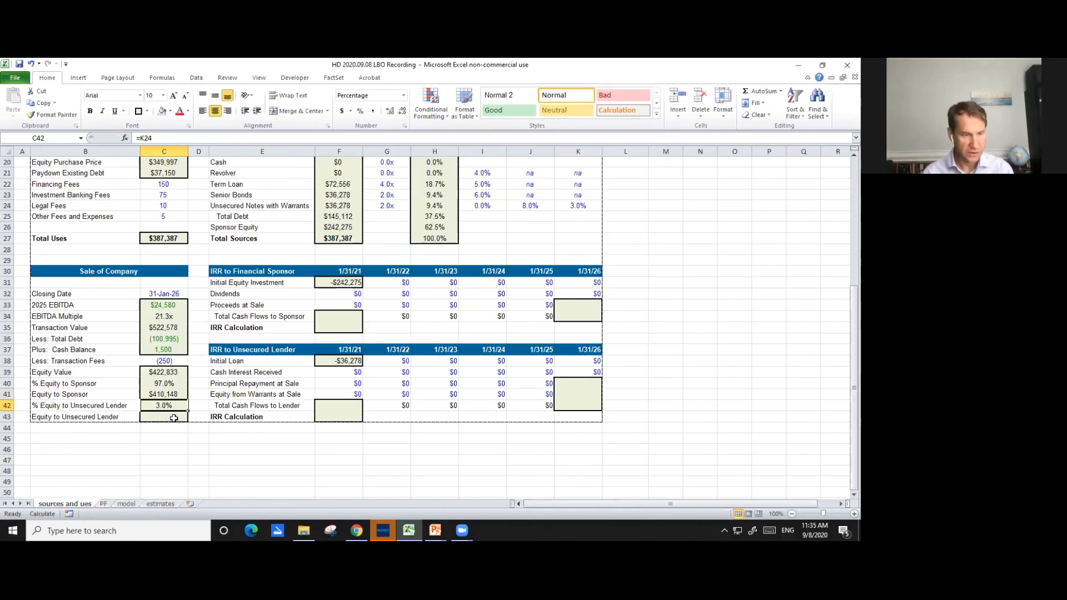
pyautogui.click(174, 417)
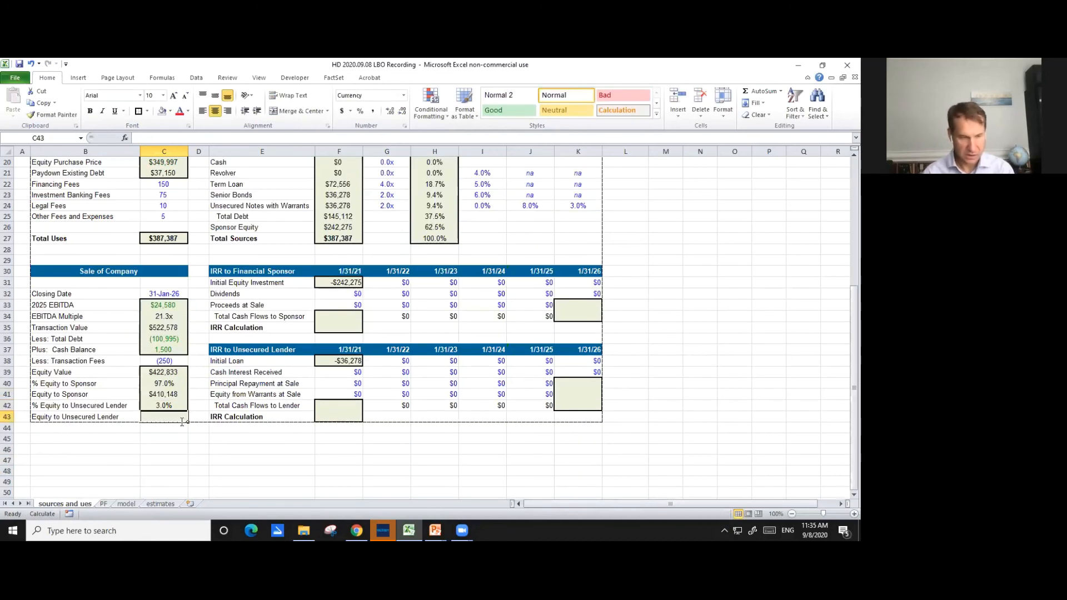
pyautogui.write('=')
pyautogui.click(165, 406)
pyautogui.write('*')
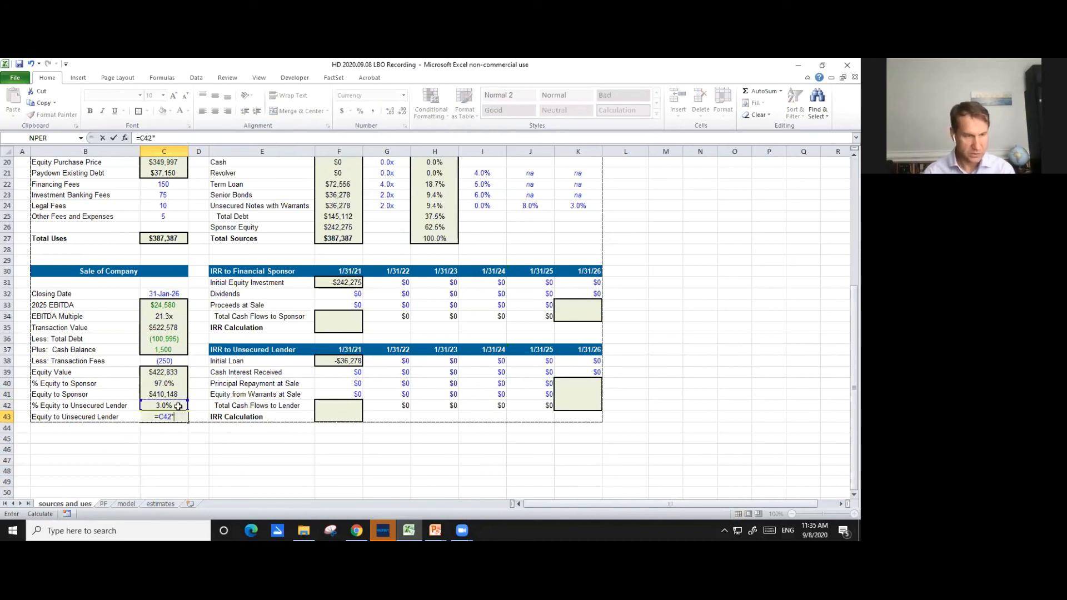
pyautogui.click(166, 374)
pyautogui.press('Return')
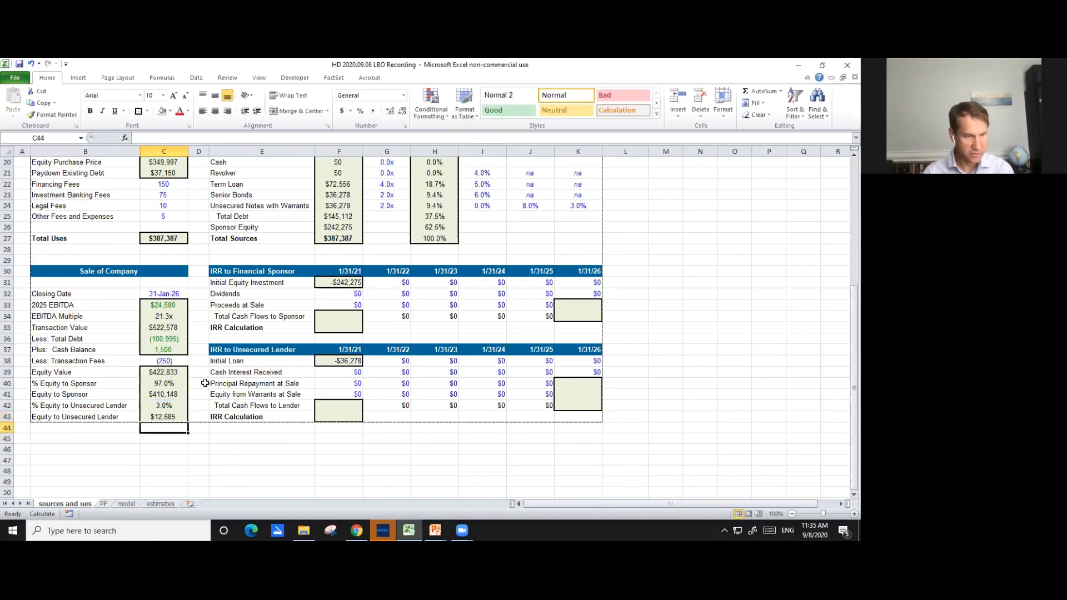
# - Check the formula behind the Initial Loan in F38 of the IRR to Unsecured Lender table
pyautogui.doubleClick(343, 361)
pyautogui.press('Escape')
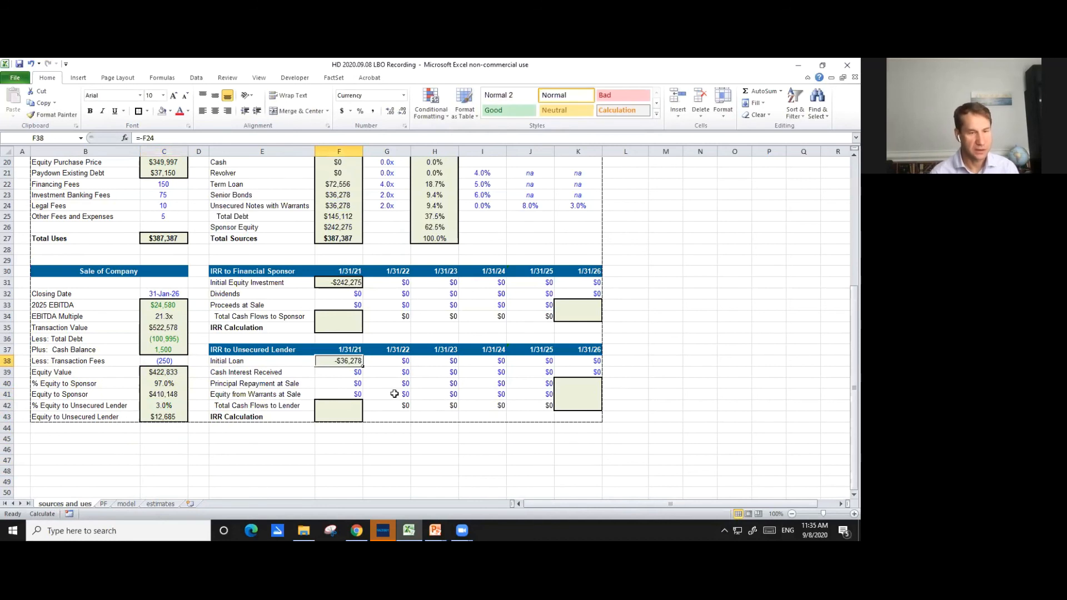
pyautogui.click(305, 315)
pyautogui.press('Right')
pyautogui.press('Left')
pyautogui.press('Left')
pyautogui.press('Right')
pyautogui.press('Right')
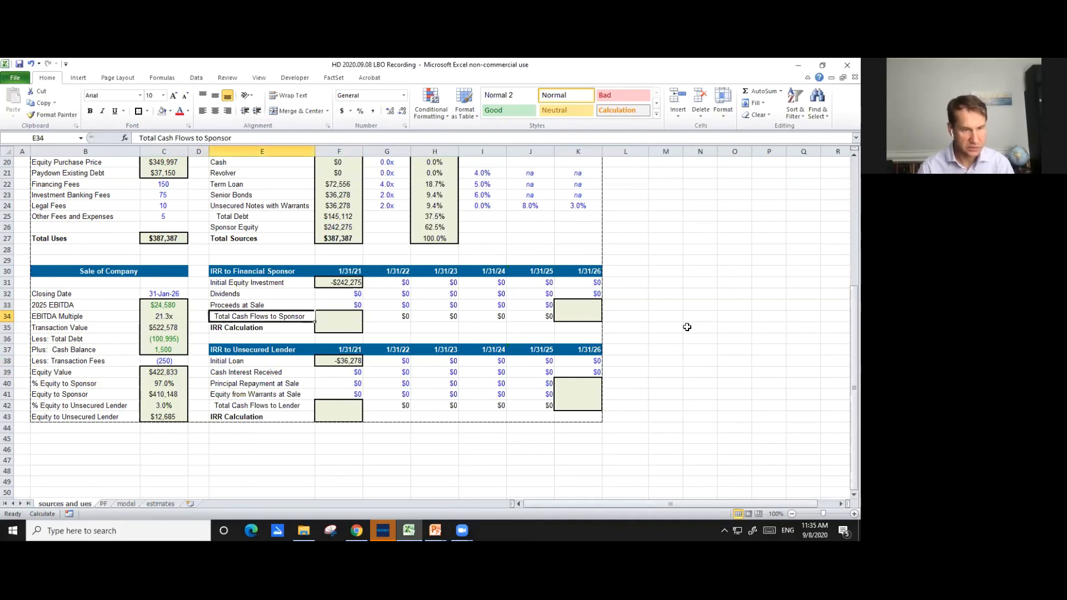
# - Link the sponsor's 1/31/26 Proceeds at Sale in K33 to Equity to Sponsor, =C41
pyautogui.press('Up')
pyautogui.press('Right')
pyautogui.press('Right')
pyautogui.press('Right')
pyautogui.press('Right')
pyautogui.press('Right')
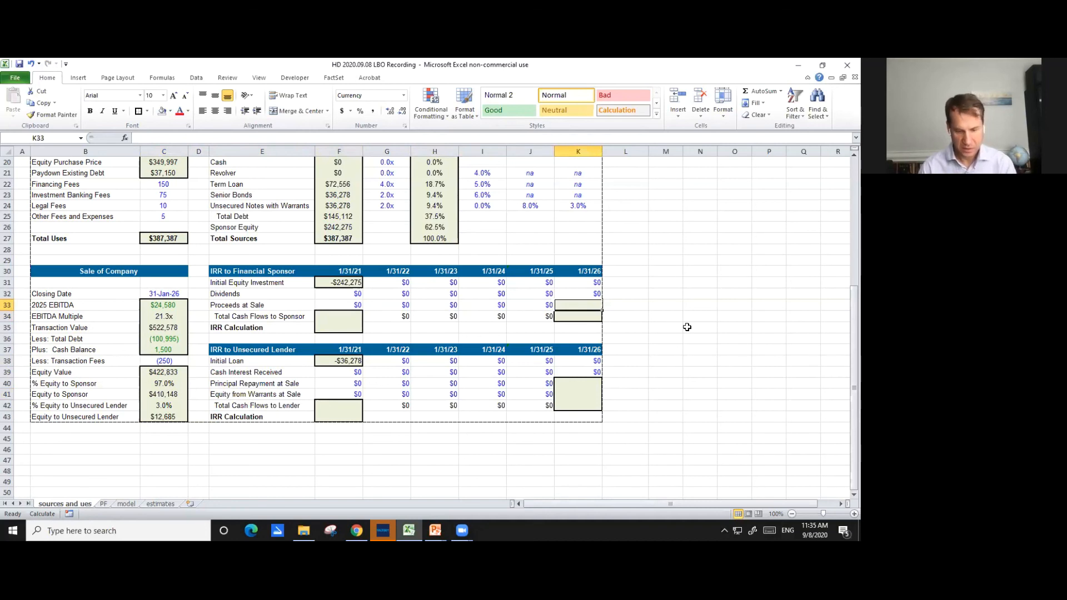
pyautogui.write('=')
pyautogui.press('Left')
pyautogui.press('Left')
pyautogui.press('Left')
pyautogui.press('Left')
pyautogui.press('Left')
pyautogui.press('Left')
pyautogui.press('Down')
pyautogui.press('Left')
pyautogui.press('Down')
pyautogui.press('Down')
pyautogui.press('Down')
pyautogui.press('Down')
pyautogui.press('Down')
pyautogui.press('Left')
pyautogui.press('Down')
pyautogui.press('Down')
pyautogui.press('Return')
pyautogui.press('Down')
pyautogui.press('Left')
pyautogui.press('Left')
pyautogui.press('Left')
pyautogui.press('Left')
pyautogui.press('Left')
pyautogui.press('Up')
pyautogui.press('Left')
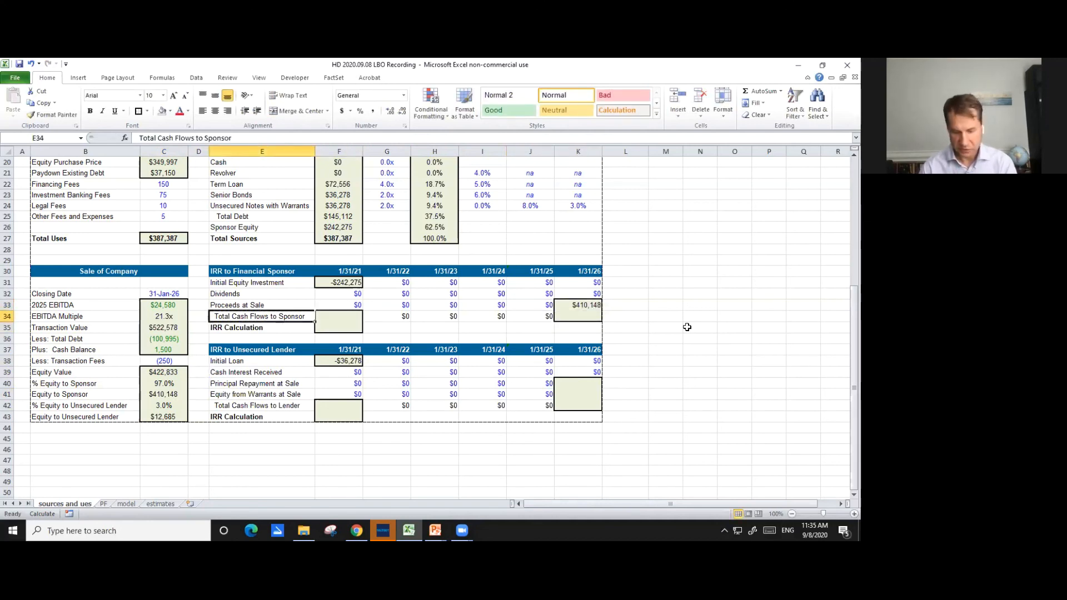
pyautogui.press('Right')
pyautogui.write('=')
pyautogui.press('Up')
pyautogui.press('Up')
pyautogui.press('Up')
pyautogui.press('Escape')
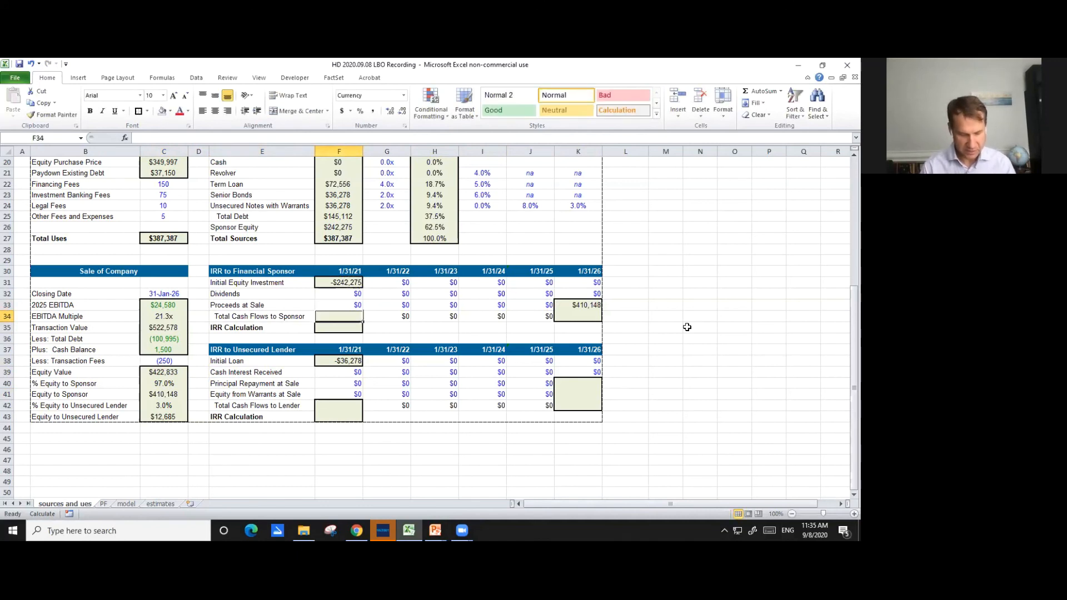
# - Calculate the 1/31/21 Total Cash Flows to Sponsor in F34 by summing the three rows above, =SUM(F31:F33)
pyautogui.write('=sum')
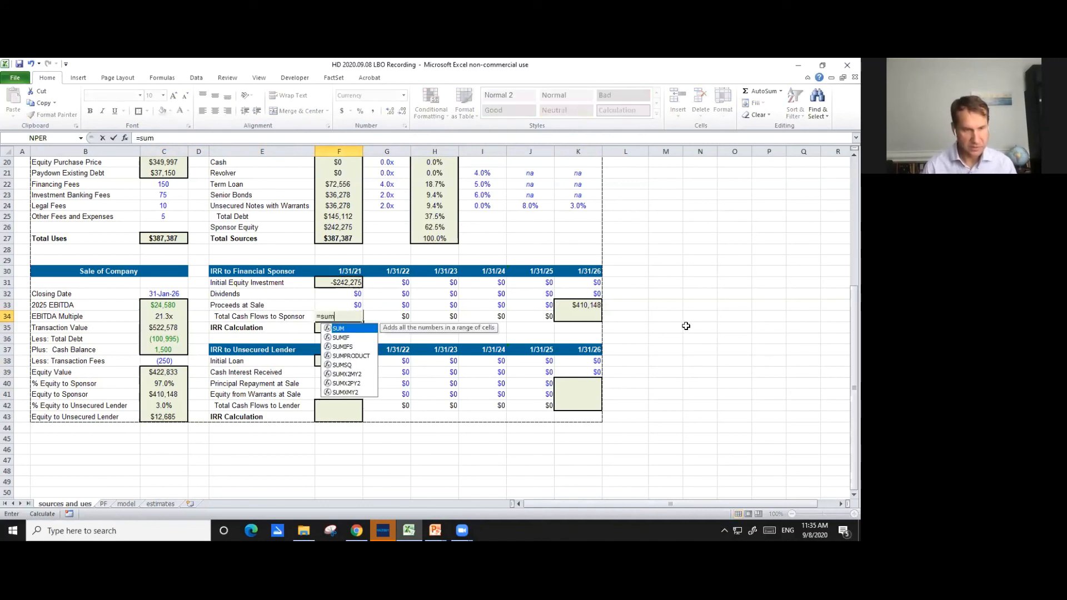
pyautogui.write('(')
pyautogui.press('Up')
pyautogui.press('Up')
pyautogui.press('Up')
pyautogui.hotkey('shift', 'Down')
pyautogui.hotkey('shift', 'Down')
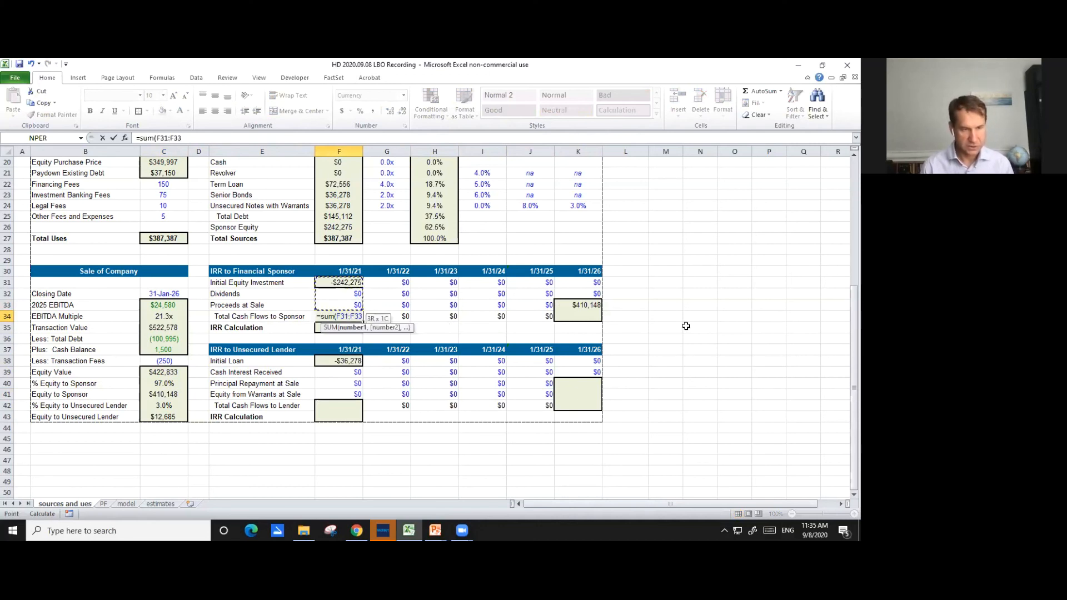
pyautogui.write(')')
pyautogui.press('Return')
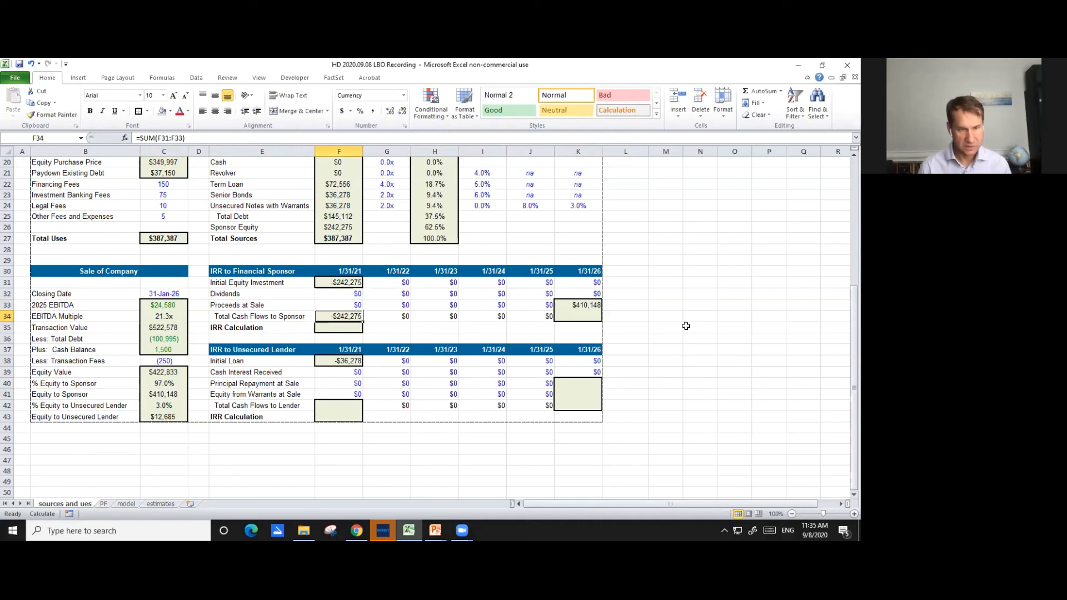
# - Copy the Total Cash Flows to Sponsor formula from F34 to K34 and select the sponsor's IRR Calculation cell, F35
pyautogui.hotkey('ctrl', 'c')
pyautogui.press('Right')
pyautogui.press('Right')
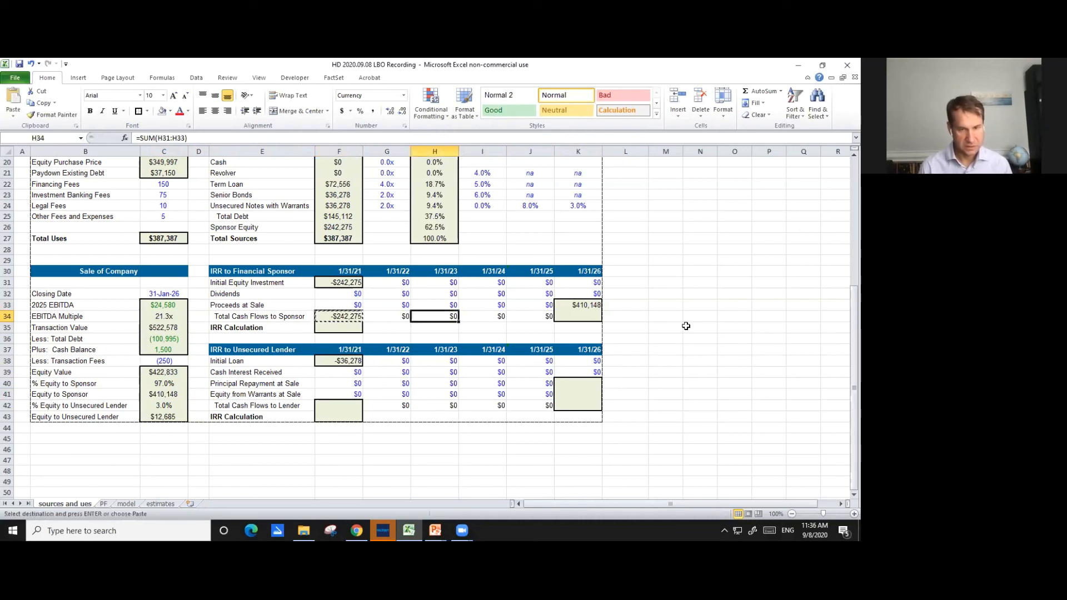
pyautogui.press('Right')
pyautogui.press('Right')
pyautogui.press('Right')
pyautogui.hotkey('ctrl', 'v')
pyautogui.press('Escape')
pyautogui.press('Left')
pyautogui.press('Left')
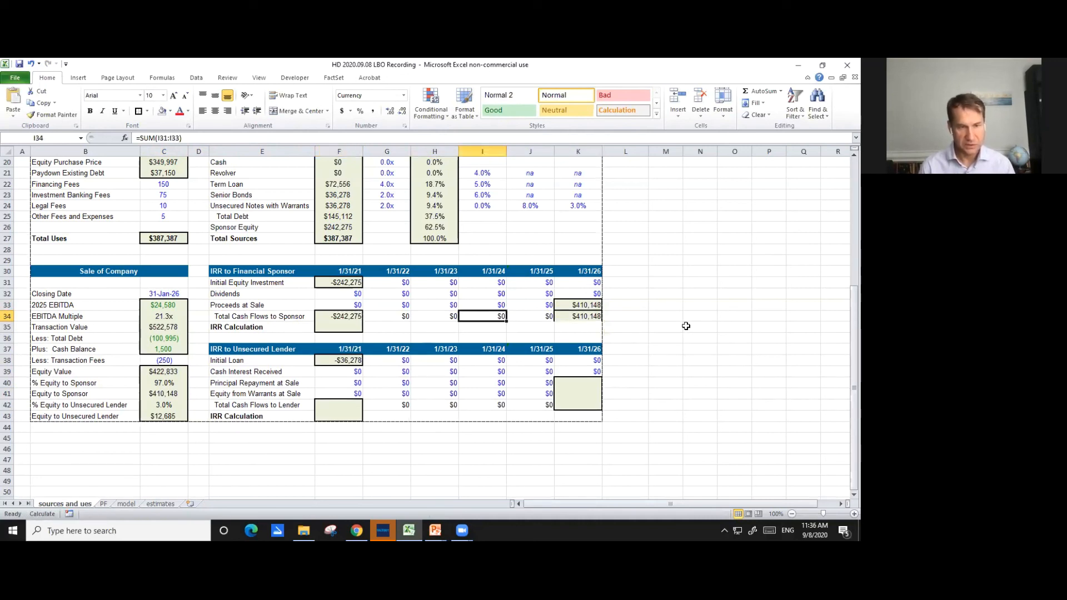
pyautogui.press('Down')
pyautogui.press('Left')
pyautogui.press('Left')
pyautogui.press('Left')
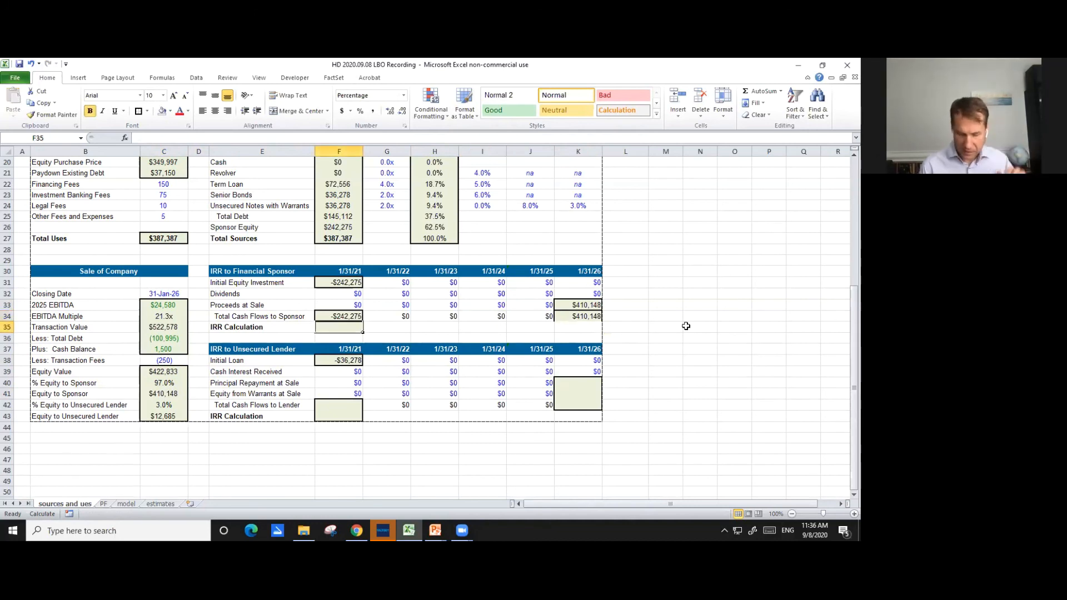
# - Calculate the sponsor's IRR in F35 from the Total Cash Flows to Sponsor with a 0.2 guess, =IRR(F34:K34,0.2)
pyautogui.write('=')
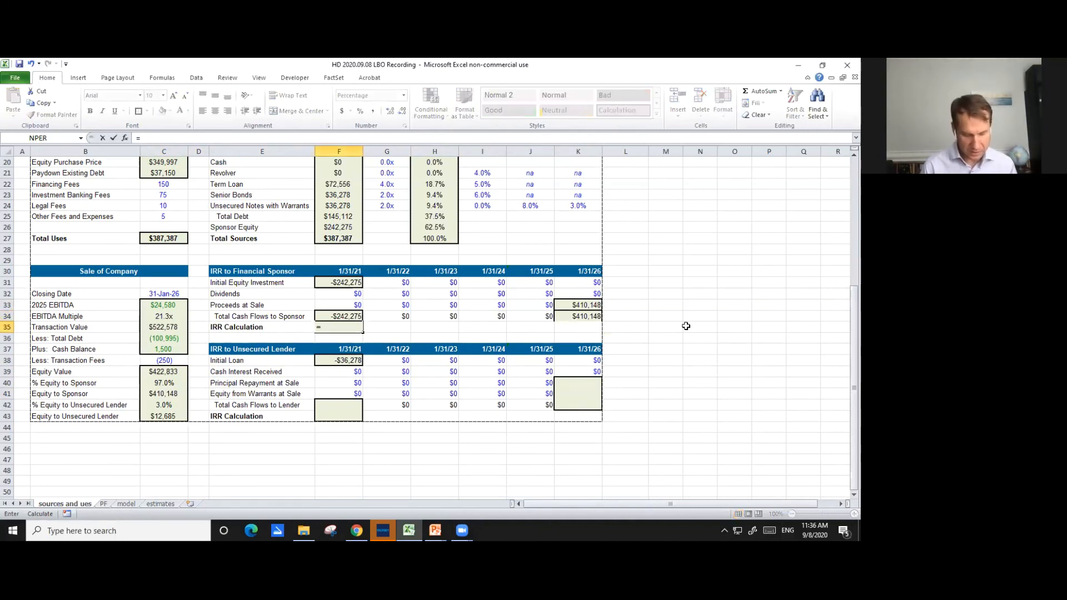
pyautogui.write('irr(')
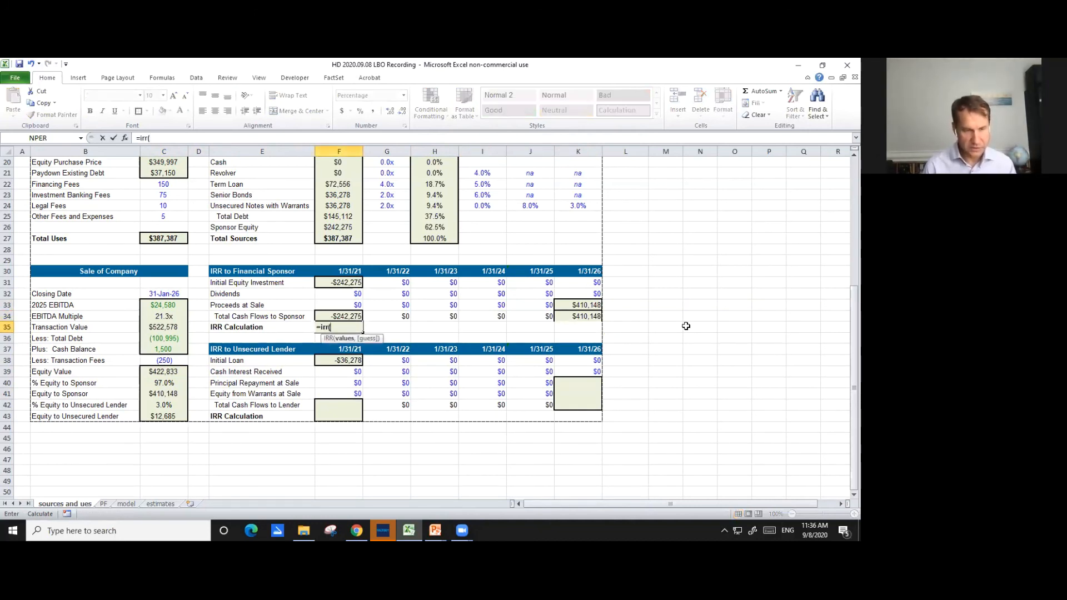
pyautogui.press('Up')
pyautogui.hotkey('shift', 'Right')
pyautogui.hotkey('shift', 'Right')
pyautogui.hotkey('shift', 'Right')
pyautogui.hotkey('shift', 'Right')
pyautogui.hotkey('shift', 'Right')
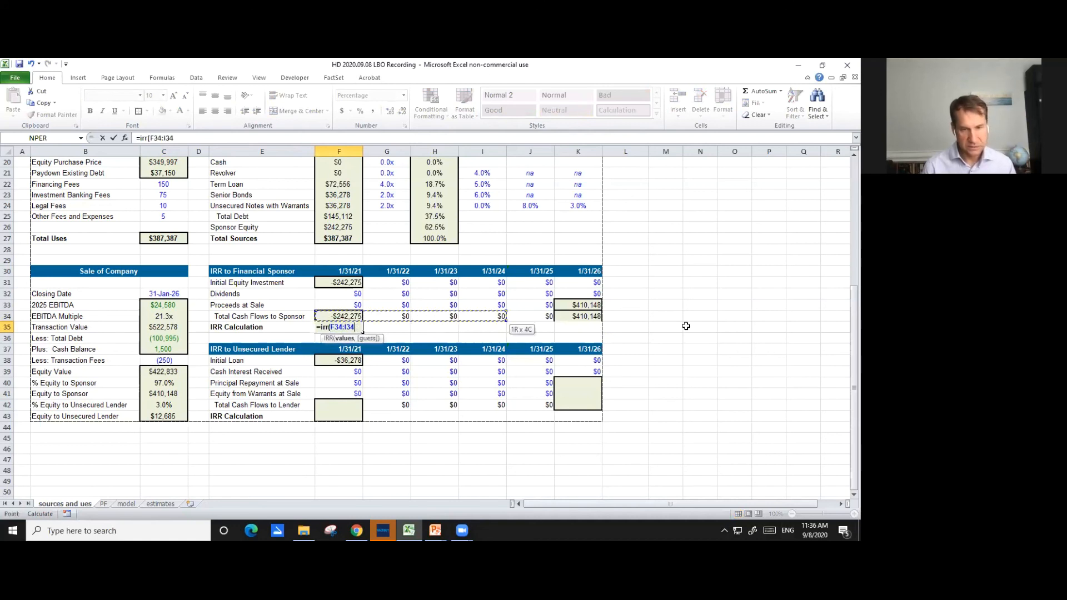
pyautogui.write(')')
pyautogui.press('BackSpace')
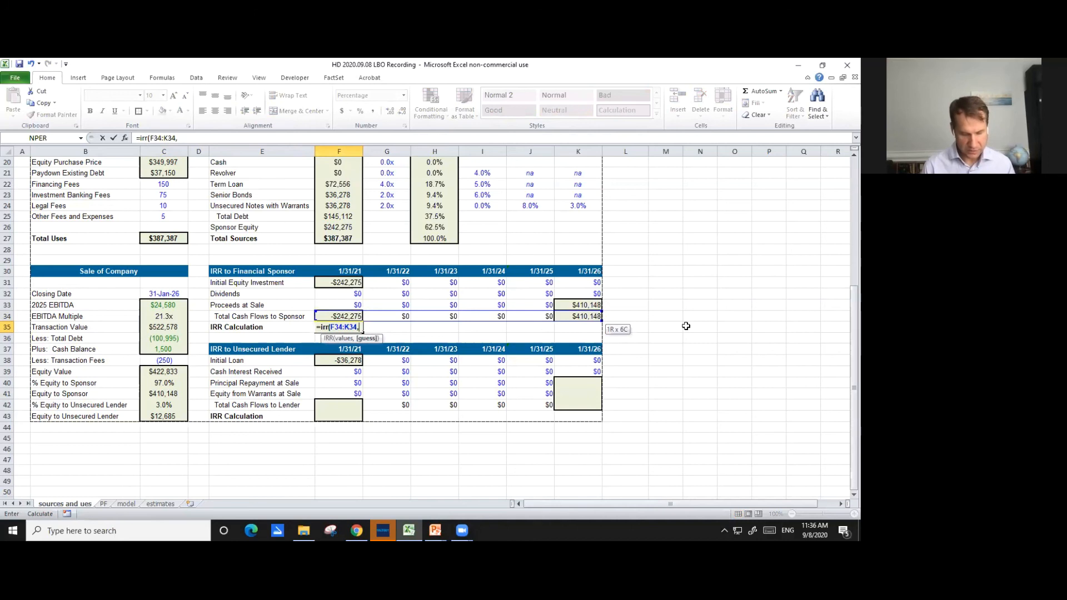
pyautogui.write(',0.5')
pyautogui.press('BackSpace')
pyautogui.write('2)')
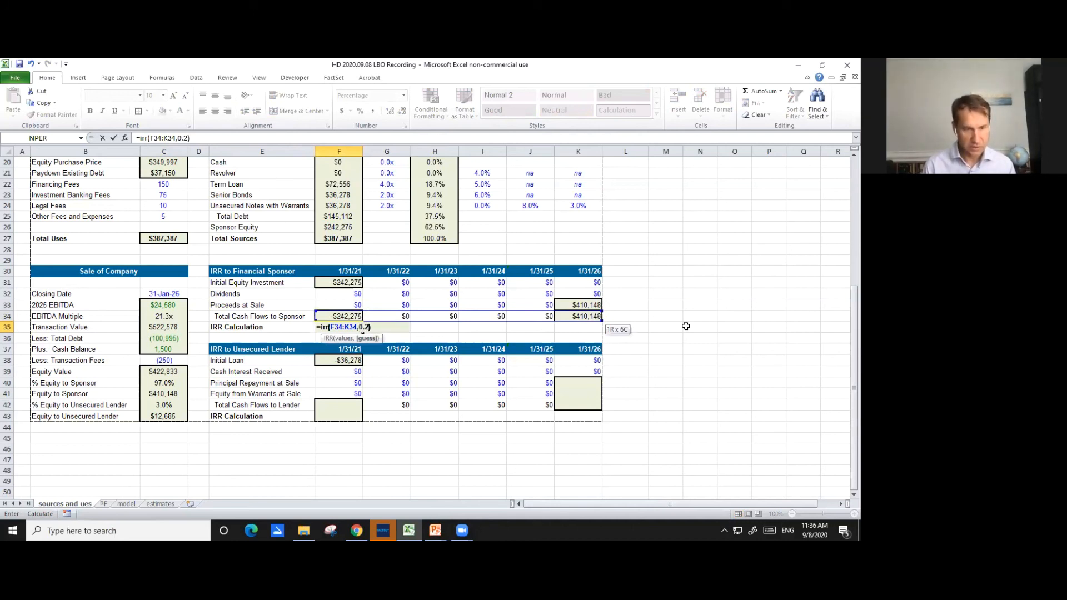
pyautogui.hotkey('ctrl', 'Return')
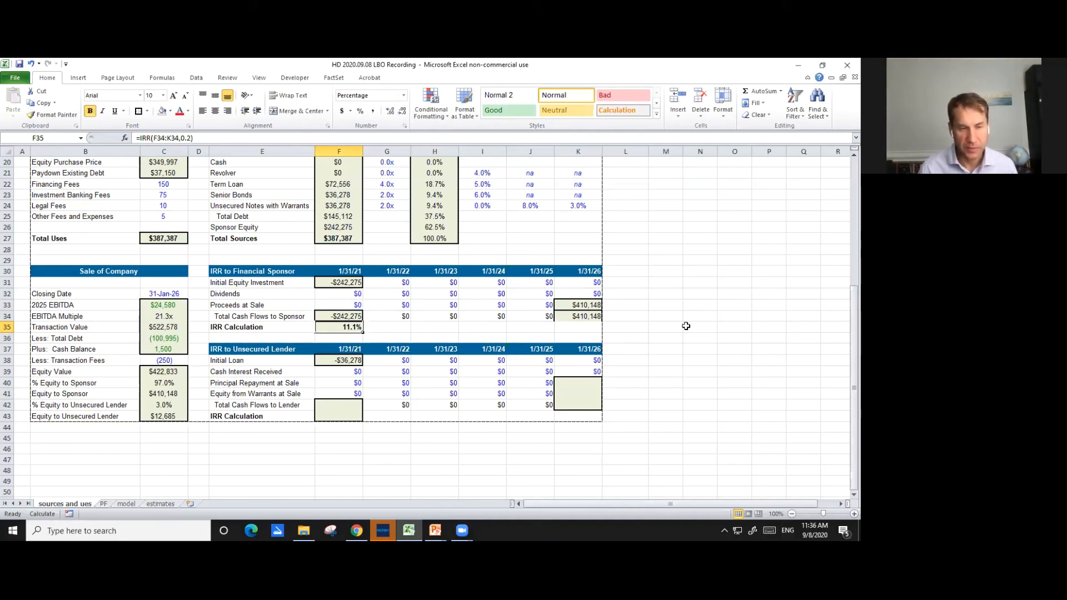
# - Select the 1/31/26 Principal Repayment at Sale cell, K40, in the IRR to Unsecured Lender table
pyautogui.click(347, 407)
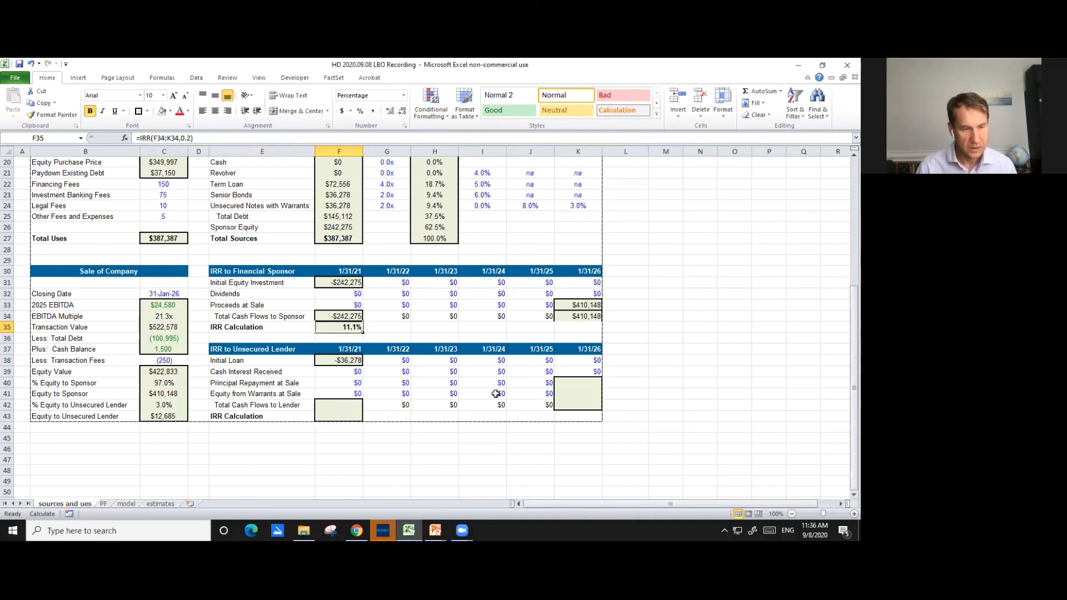
pyautogui.press('Up')
pyautogui.press('Up')
pyautogui.press('Right')
pyautogui.press('Right')
pyautogui.press('Right')
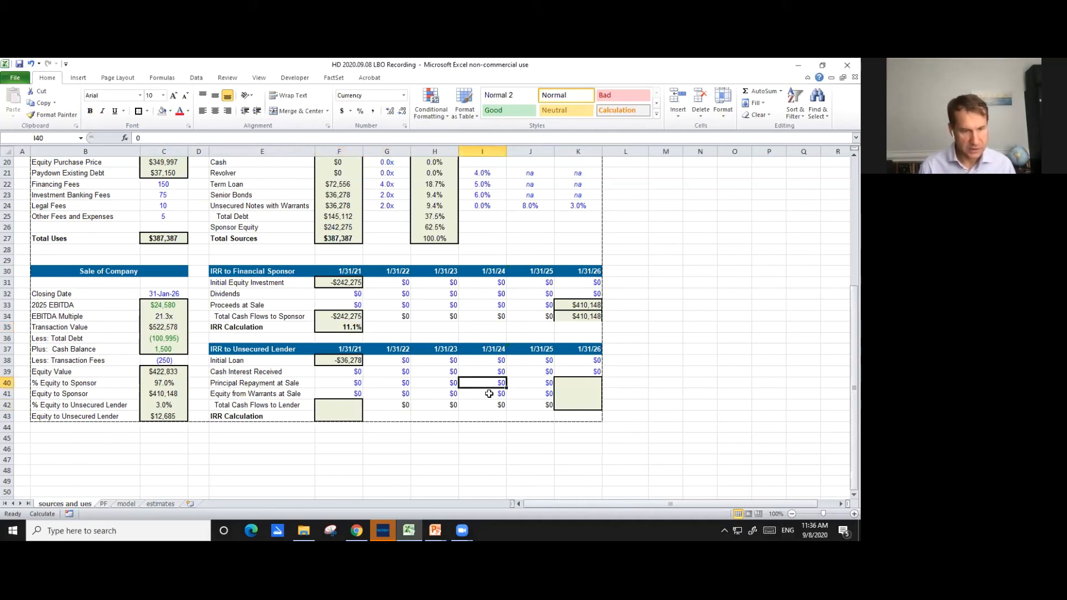
pyautogui.press('Right')
pyautogui.press('Right')
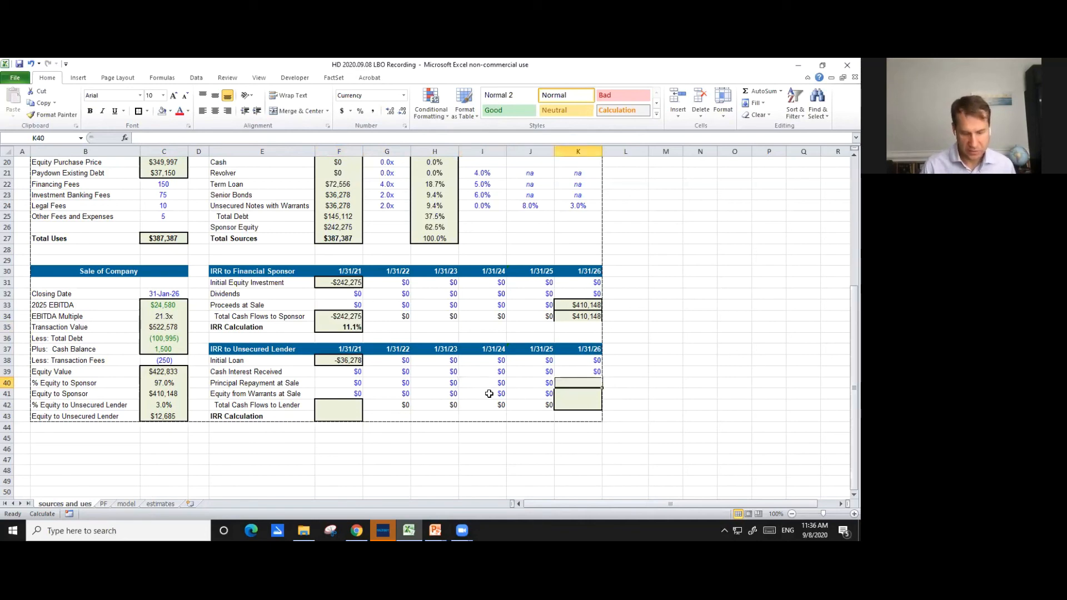
pyautogui.write('=')
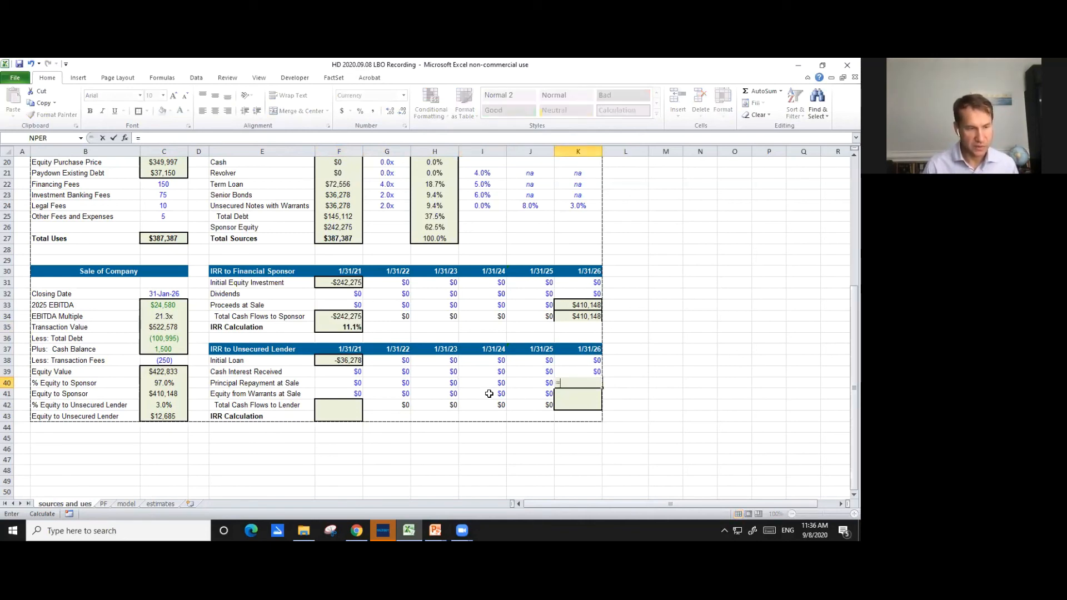
pyautogui.hotkey('ctrl', 'pagedown')
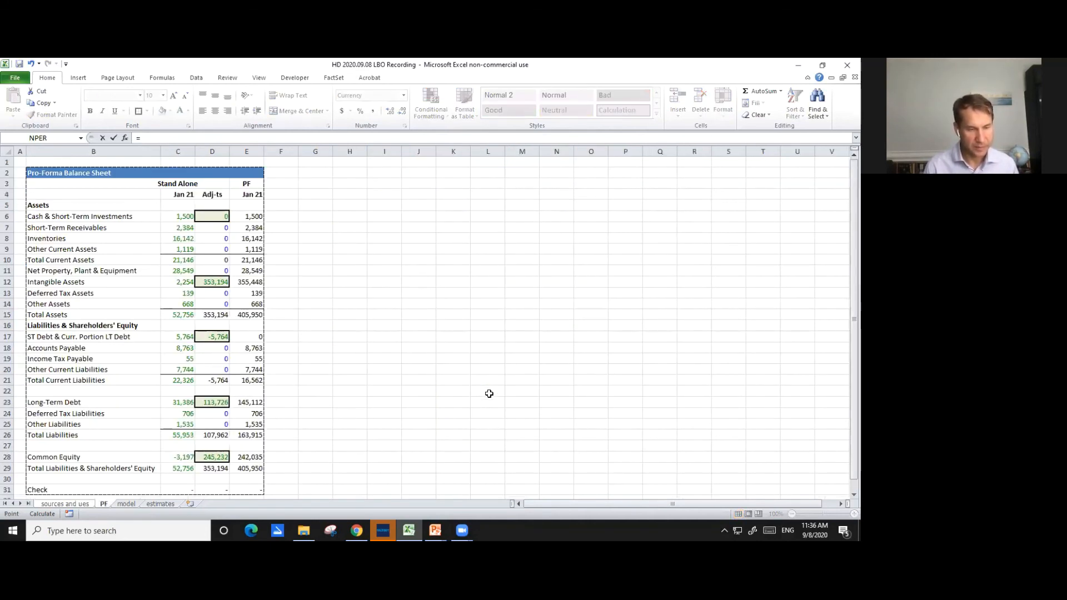
pyautogui.hotkey('ctrl', 'pagedown')
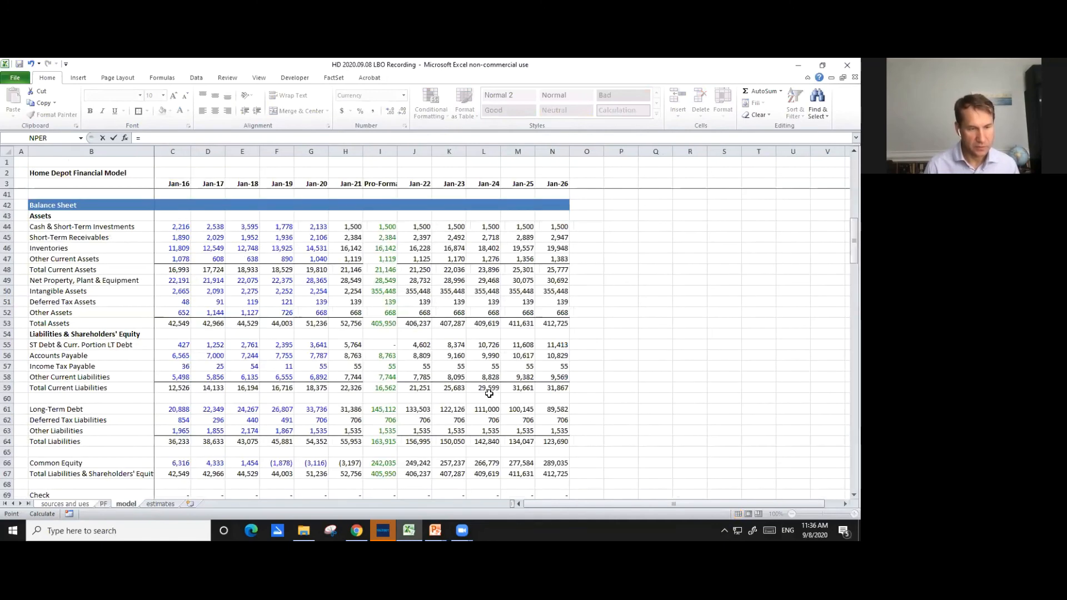
pyautogui.press('pagedown')
pyautogui.press('pagedown')
pyautogui.press('pagedown')
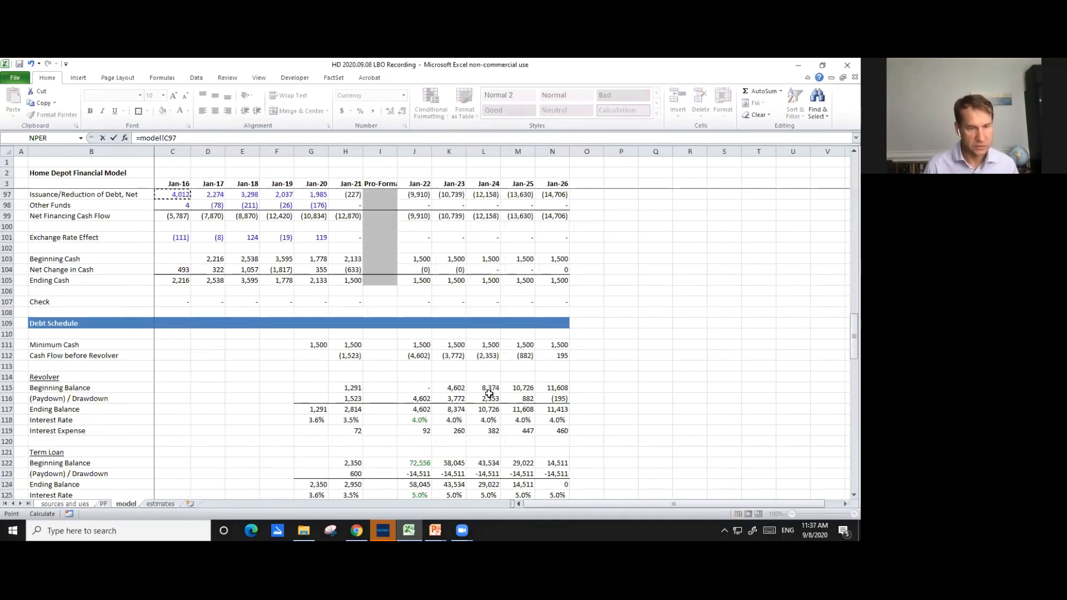
pyautogui.press('pagedown')
pyautogui.press('pagedown')
pyautogui.press('pageup')
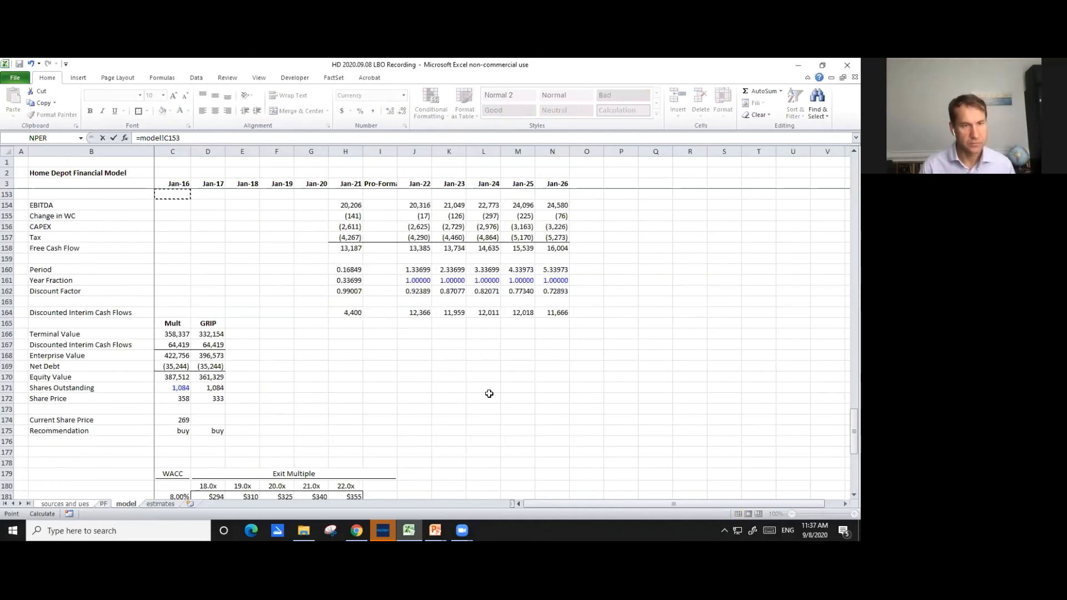
pyautogui.press('Escape')
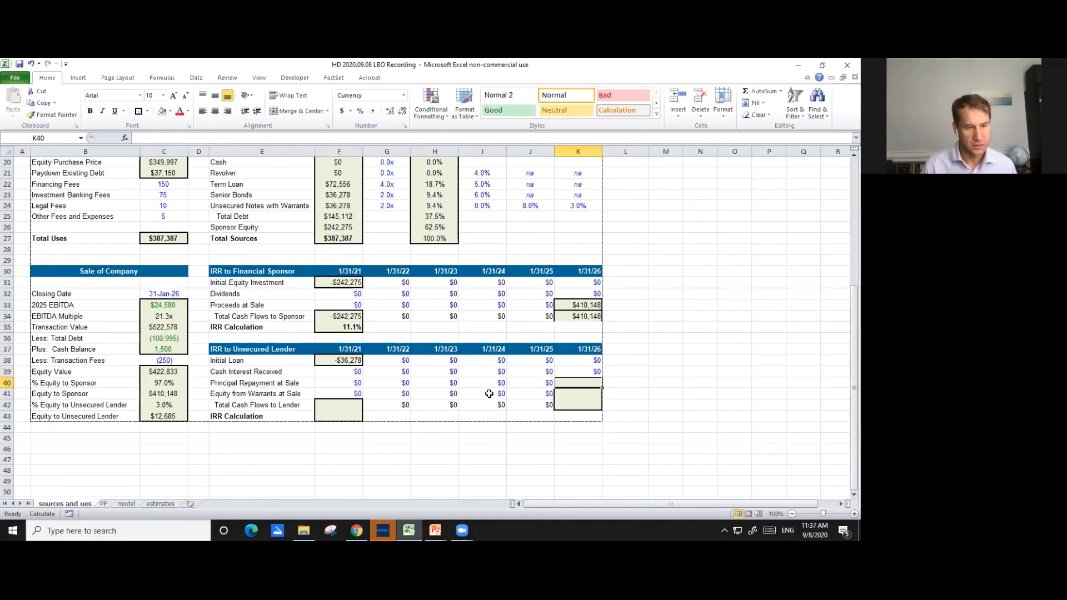
# - Link the 1/31/26 Principal Repayment at Sale in K40 to the model sheet's Jan-26 Unsecured Notes Ending Balance, =model!N138
pyautogui.write('=')
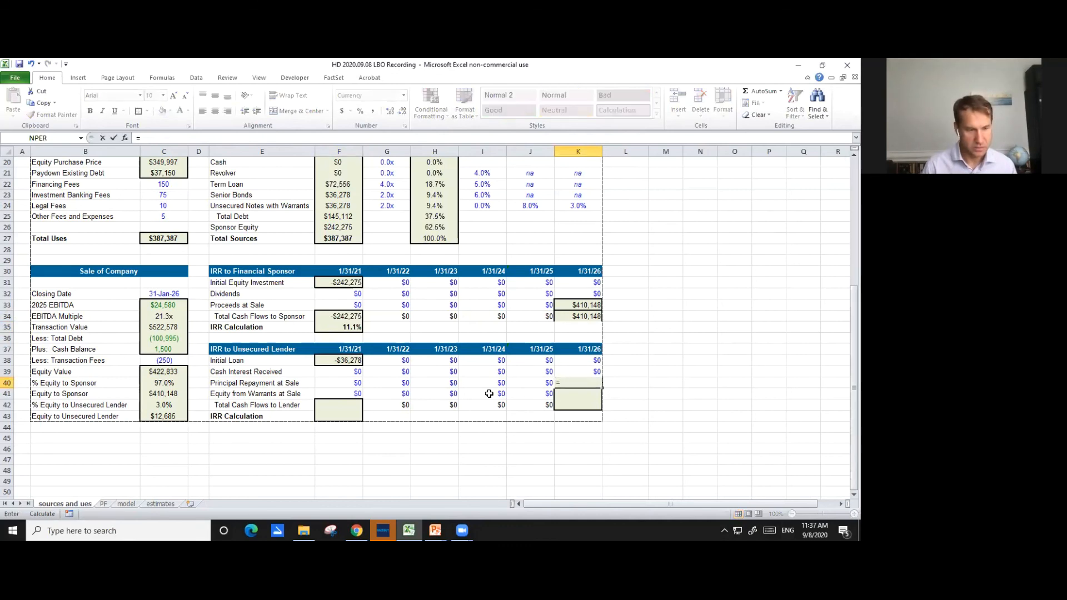
pyautogui.hotkey('ctrl', 'pagedown')
pyautogui.hotkey('ctrl', 'pagedown')
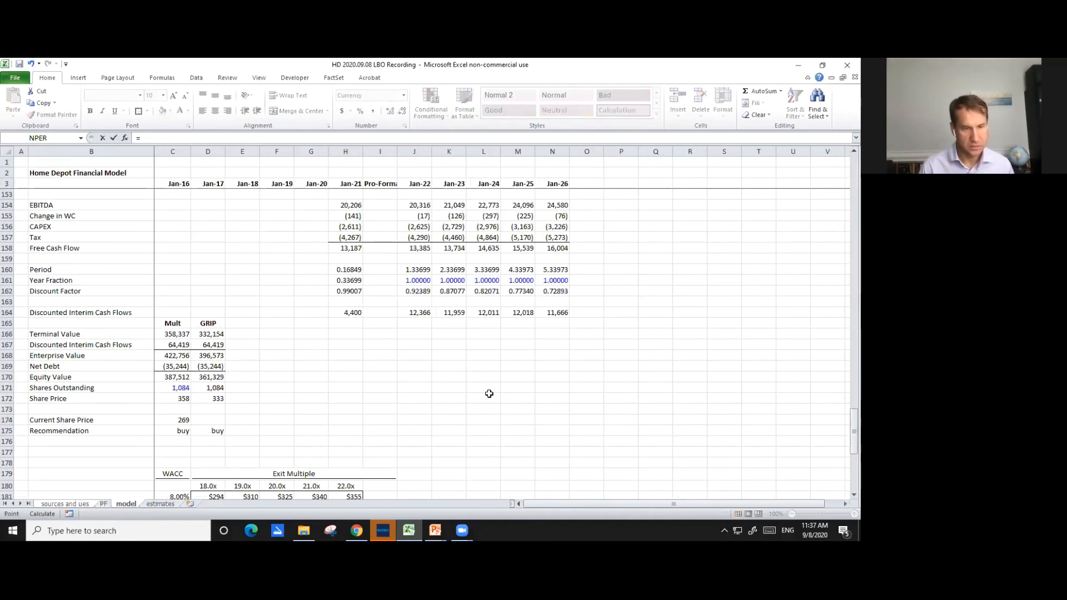
pyautogui.press('pageup')
pyautogui.press('Down')
pyautogui.press('Down')
pyautogui.press('Down')
pyautogui.press('Down')
pyautogui.press('Down')
pyautogui.press('Down')
pyautogui.press('Down')
pyautogui.press('Down')
pyautogui.press('Down')
pyautogui.press('Down')
pyautogui.press('Down')
pyautogui.press('Down')
pyautogui.press('Down')
pyautogui.press('Right')
pyautogui.press('Right')
pyautogui.press('Right')
pyautogui.press('Right')
pyautogui.press('Right')
pyautogui.press('Right')
pyautogui.press('Right')
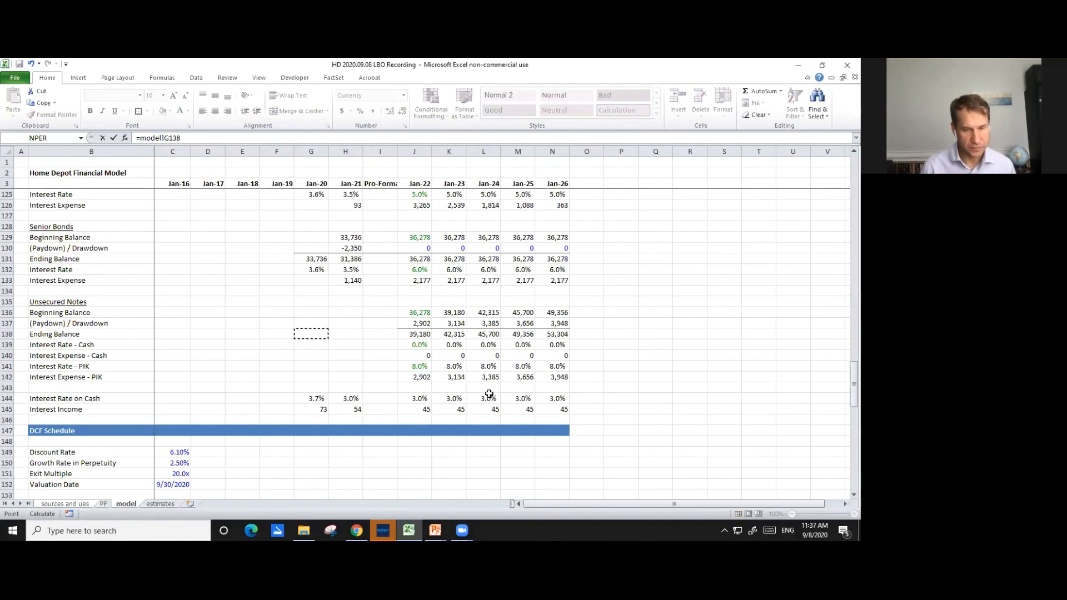
pyautogui.press('Right')
pyautogui.press('Right')
pyautogui.press('Right')
pyautogui.press('Right')
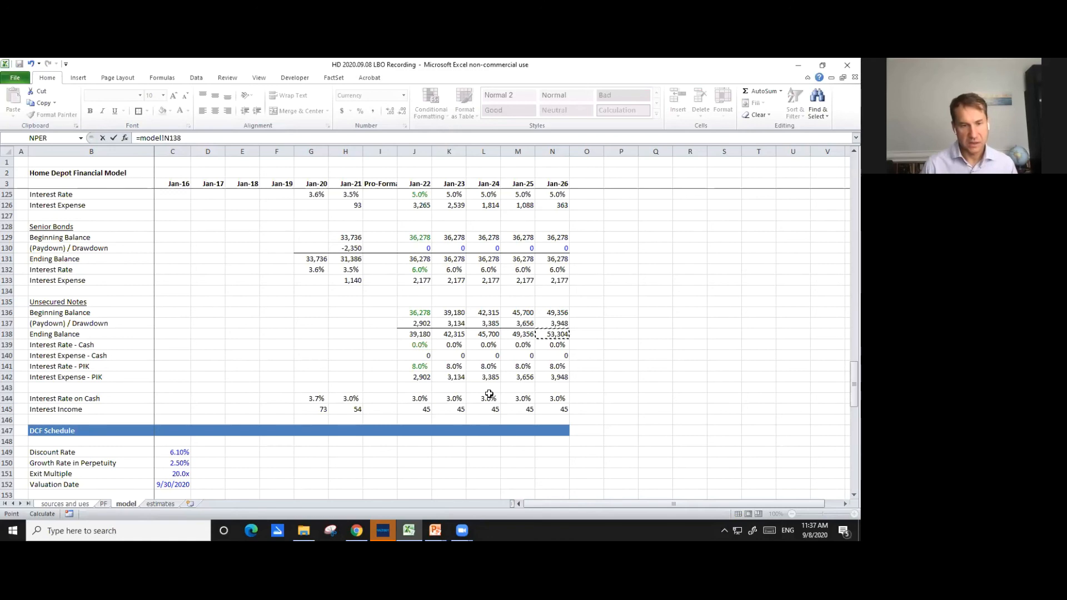
pyautogui.press('Return')
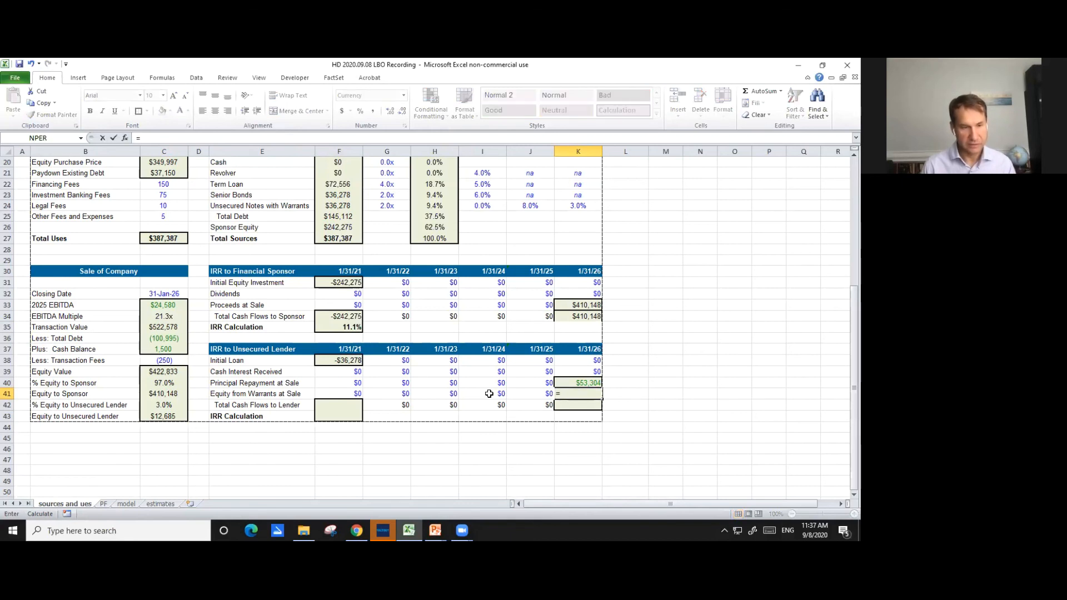
# - Link the 1/31/26 Equity from Warrants at Sale in K41 to Equity to Unsecured Lender, =C43
pyautogui.press('Left')
pyautogui.press('Left')
pyautogui.press('Left')
pyautogui.press('Left')
# - Calculate the 1/31/21 Total Cash Flows to Lender in F42 by summing the four rows above, =SUM(F38:F41)
pyautogui.press('Left')
pyautogui.press('Left')
pyautogui.press('Left')
pyautogui.press('Left')
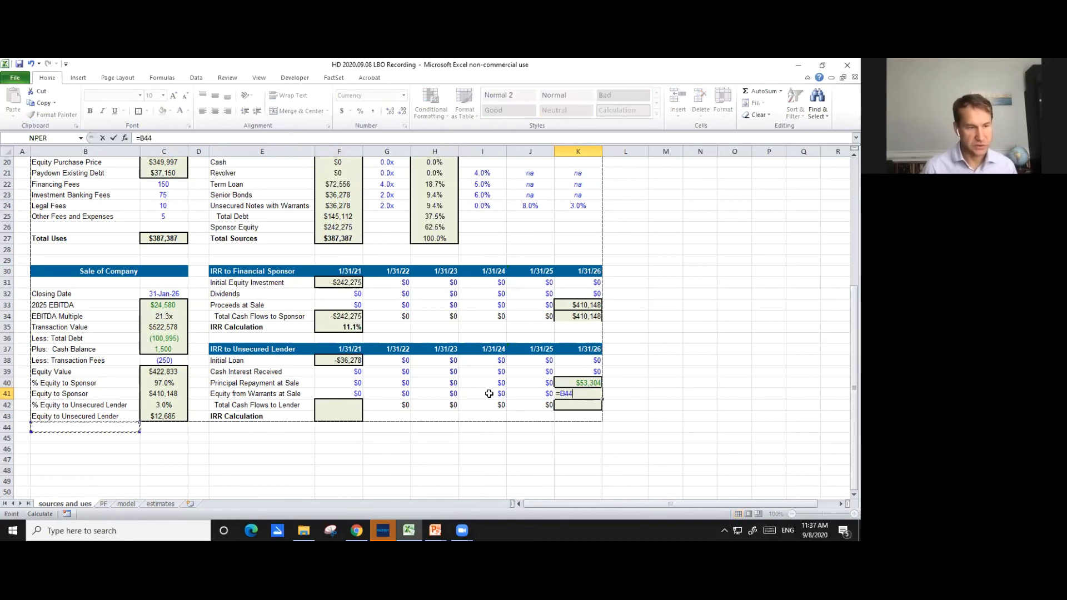
pyautogui.press('Down')
pyautogui.press('Down')
pyautogui.press('Return')
pyautogui.press('Left')
pyautogui.press('Left')
pyautogui.press('Left')
pyautogui.press('Left')
pyautogui.press('Left')
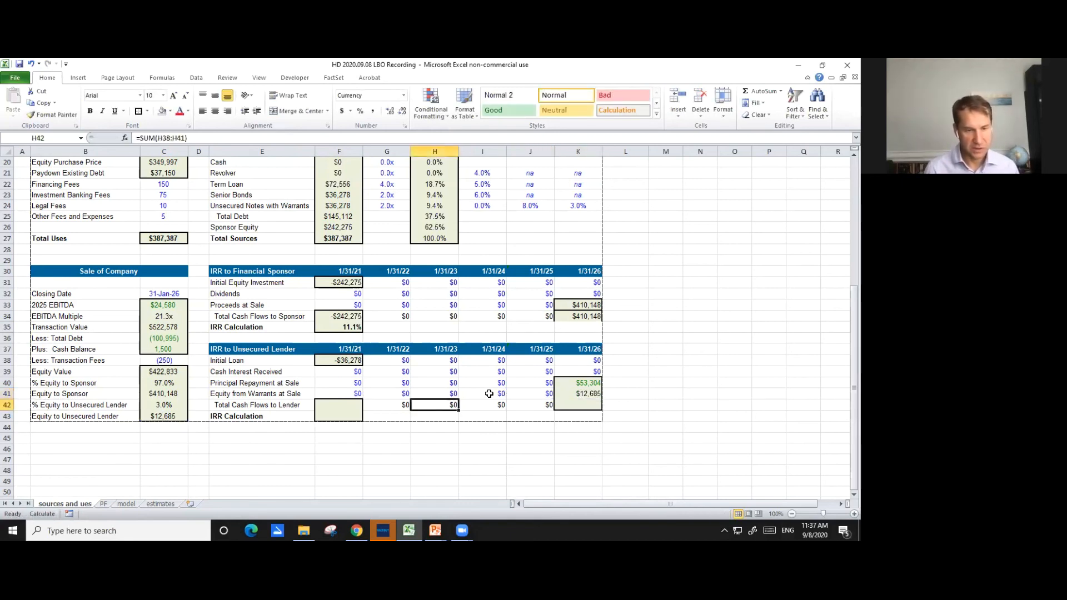
pyautogui.write('=s')
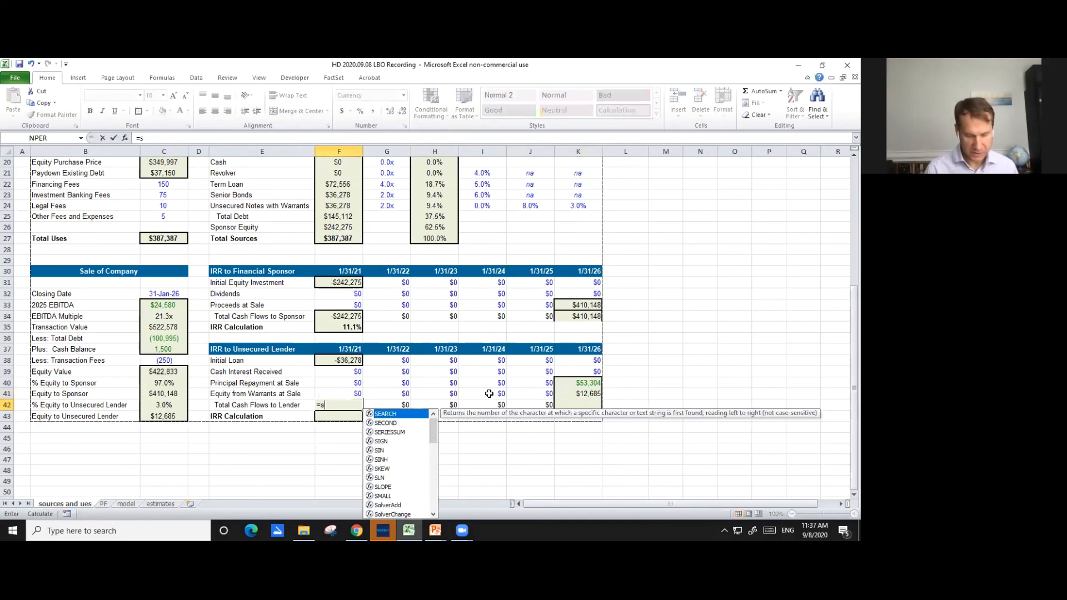
pyautogui.write('um(*')
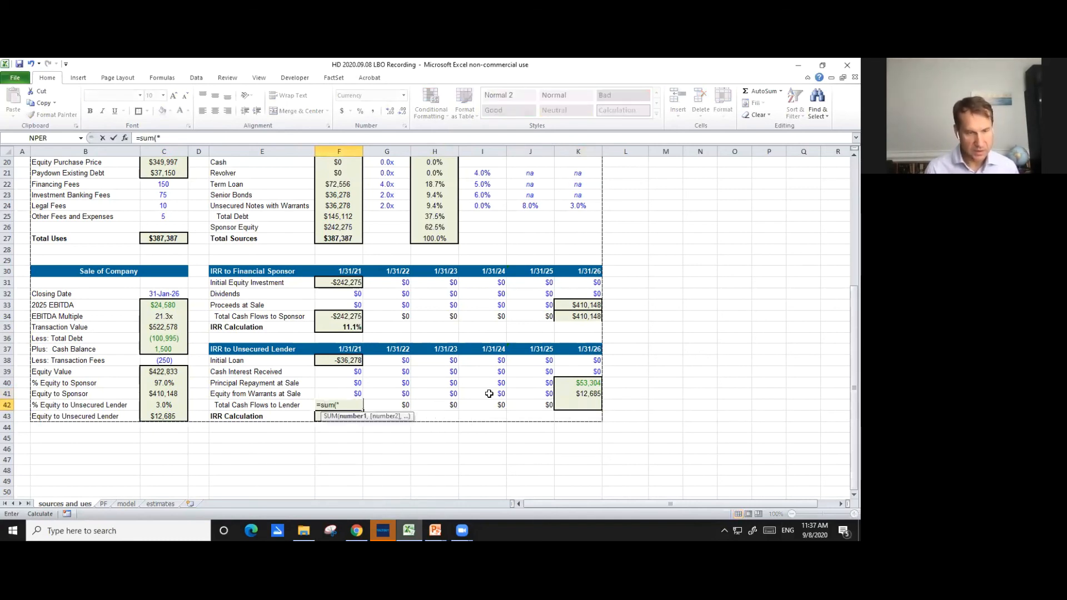
pyautogui.press('BackSpace')
pyautogui.press('Up')
pyautogui.press('Up')
pyautogui.press('Down')
pyautogui.hotkey('shift', 'Up')
pyautogui.hotkey('shift', 'Up')
pyautogui.hotkey('shift', 'Up')
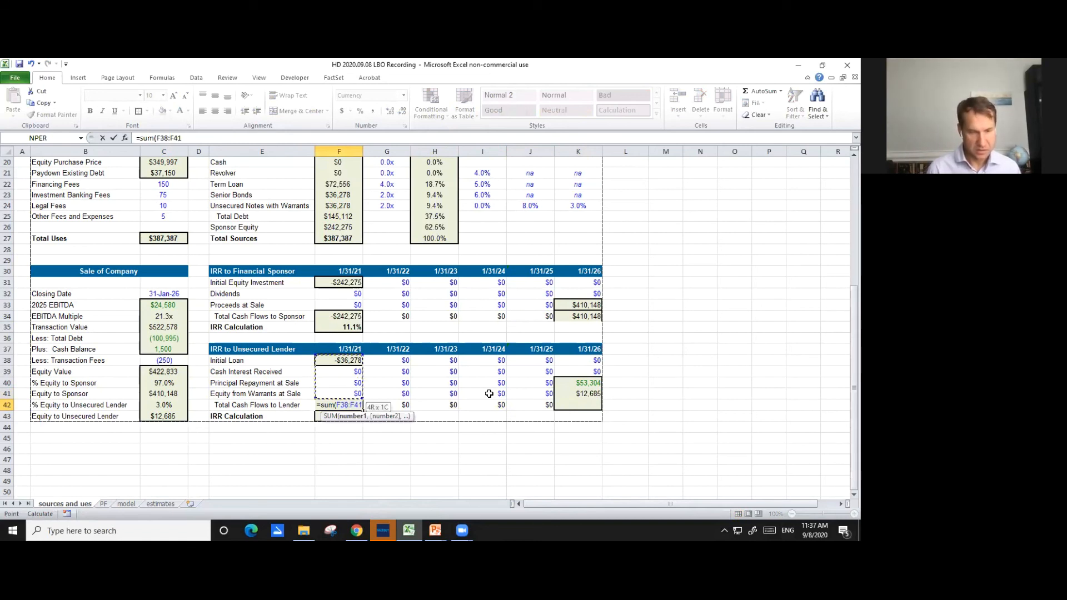
pyautogui.hotkey('ctrl', 'Return')
# - Copy the Total Cash Flows to Lender formula from F42 to the 1/31/26 column, K42
pyautogui.hotkey('ctrl', 'c')
pyautogui.press('Right')
pyautogui.press('Right')
pyautogui.hotkey('ctrl', 'v')
pyautogui.press('Right')
pyautogui.press('Right')
pyautogui.press('Right')
pyautogui.press('Return')
# - Calculate the unsecured lender's IRR in F43 from the Total Cash Flows to Lender with a 0.2 guess, =IRR(F42:K42,0.2)
pyautogui.press('Down')
pyautogui.press('Left')
pyautogui.press('Left')
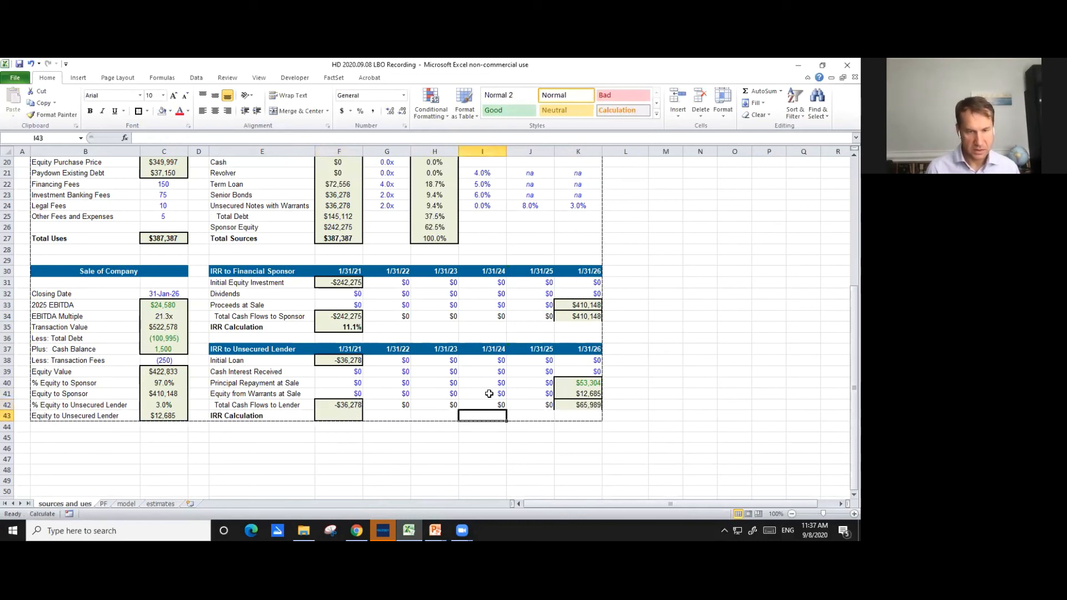
pyautogui.press('Left')
pyautogui.press('Left')
pyautogui.press('Left')
pyautogui.write('=i')
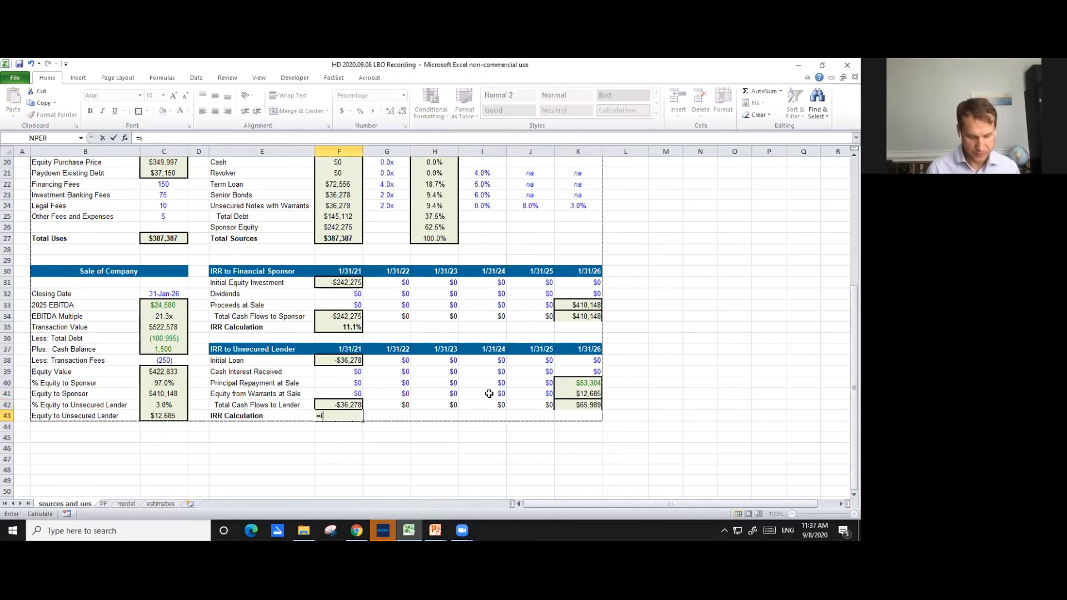
pyautogui.write('rr(')
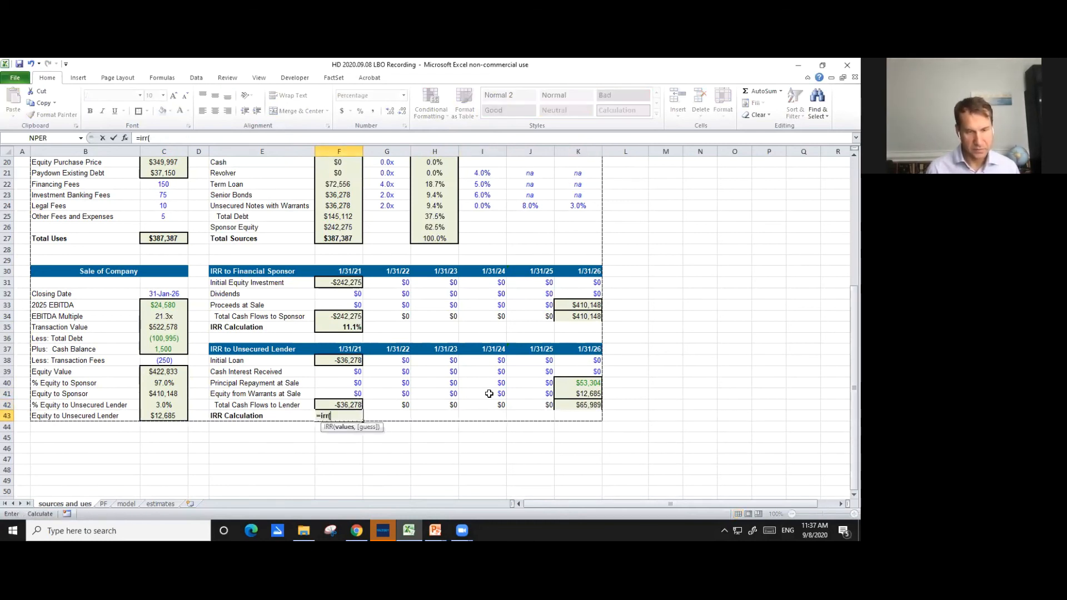
pyautogui.press('Up')
pyautogui.hotkey('shift', 'Right')
pyautogui.hotkey('shift', 'Right')
pyautogui.hotkey('shift', 'Right')
pyautogui.hotkey('shift', 'Right')
pyautogui.hotkey('shift', 'Right')
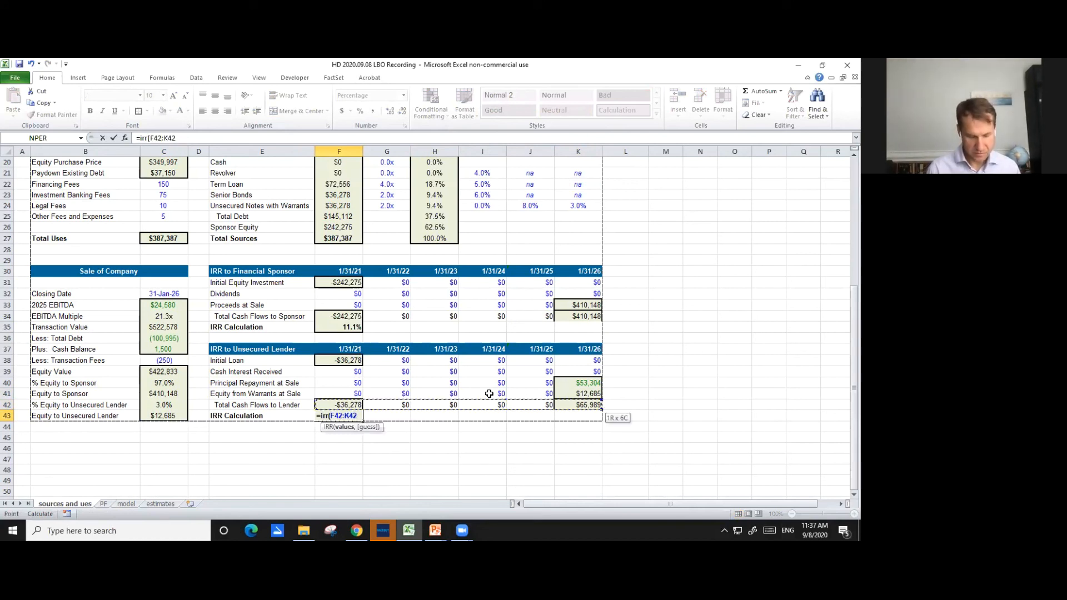
pyautogui.write(',0.2)')
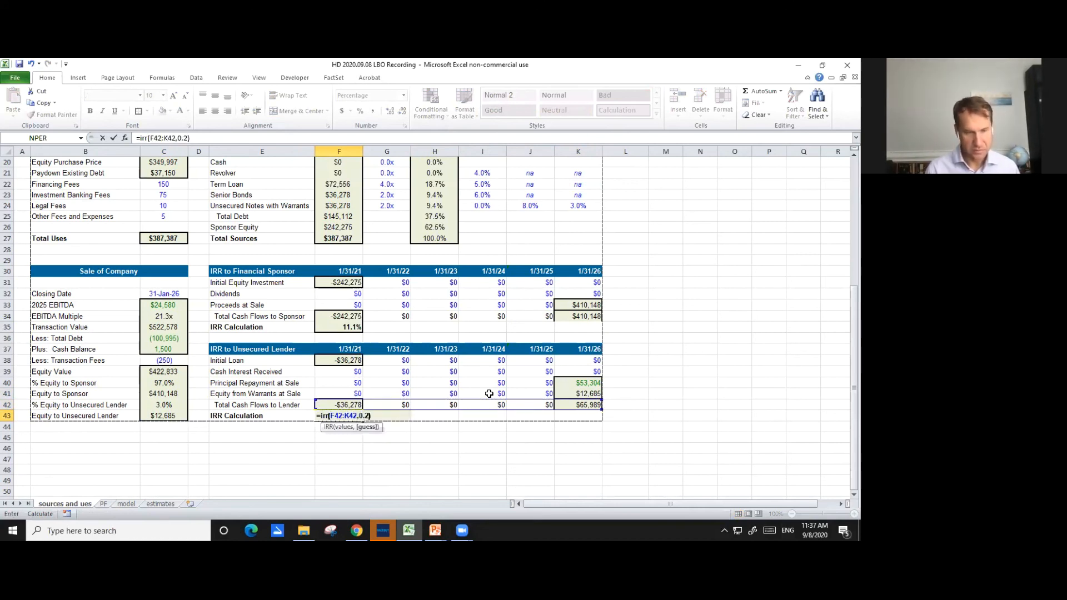
pyautogui.hotkey('ctrl', 'Return')
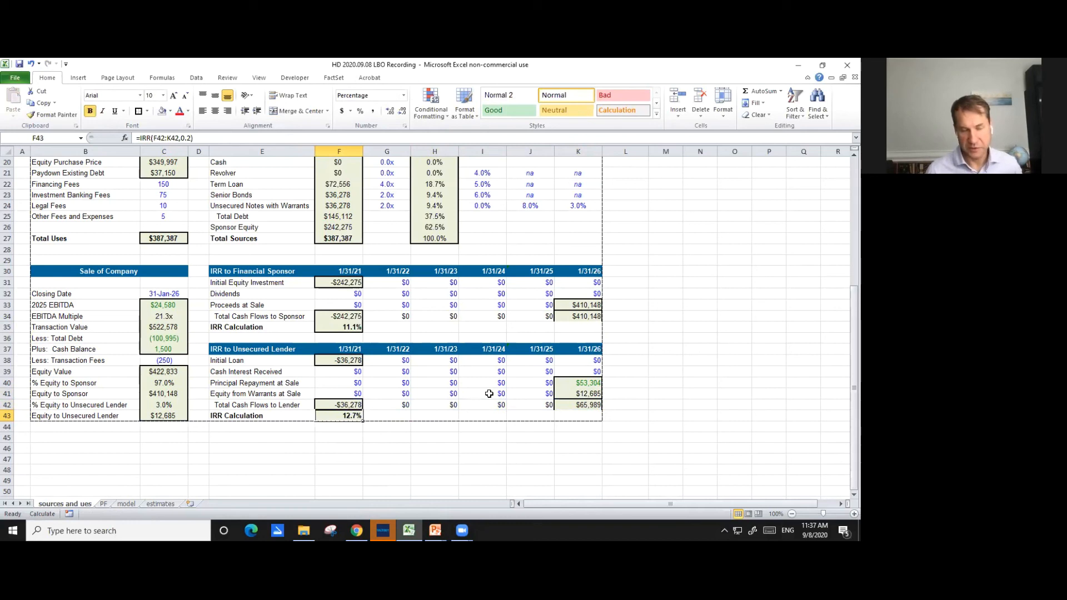
pyautogui.press('Down')
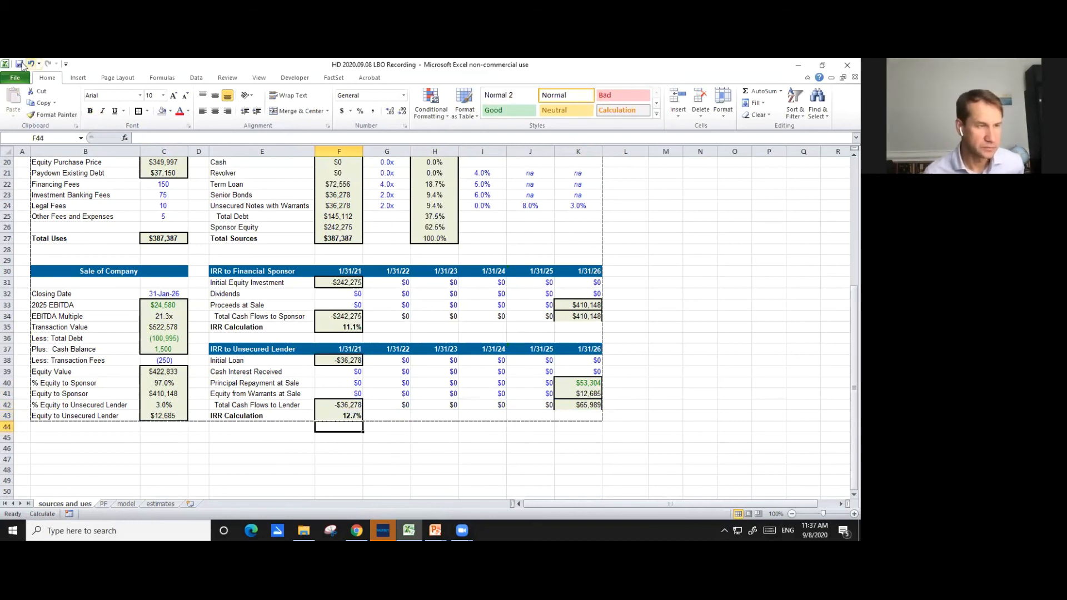